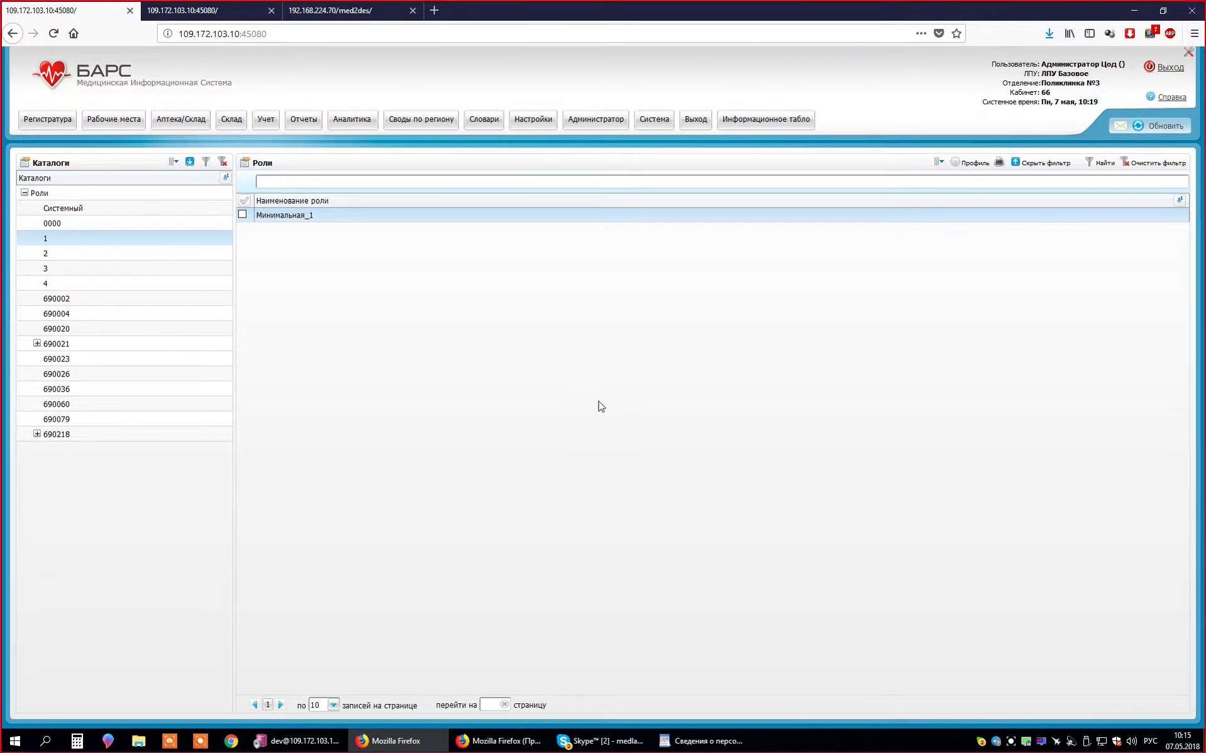
- Bring the WordPad staff document forward and select the ADMIN_1 login text in the first row
{"action": "left_click", "coordinate": [713, 742]}
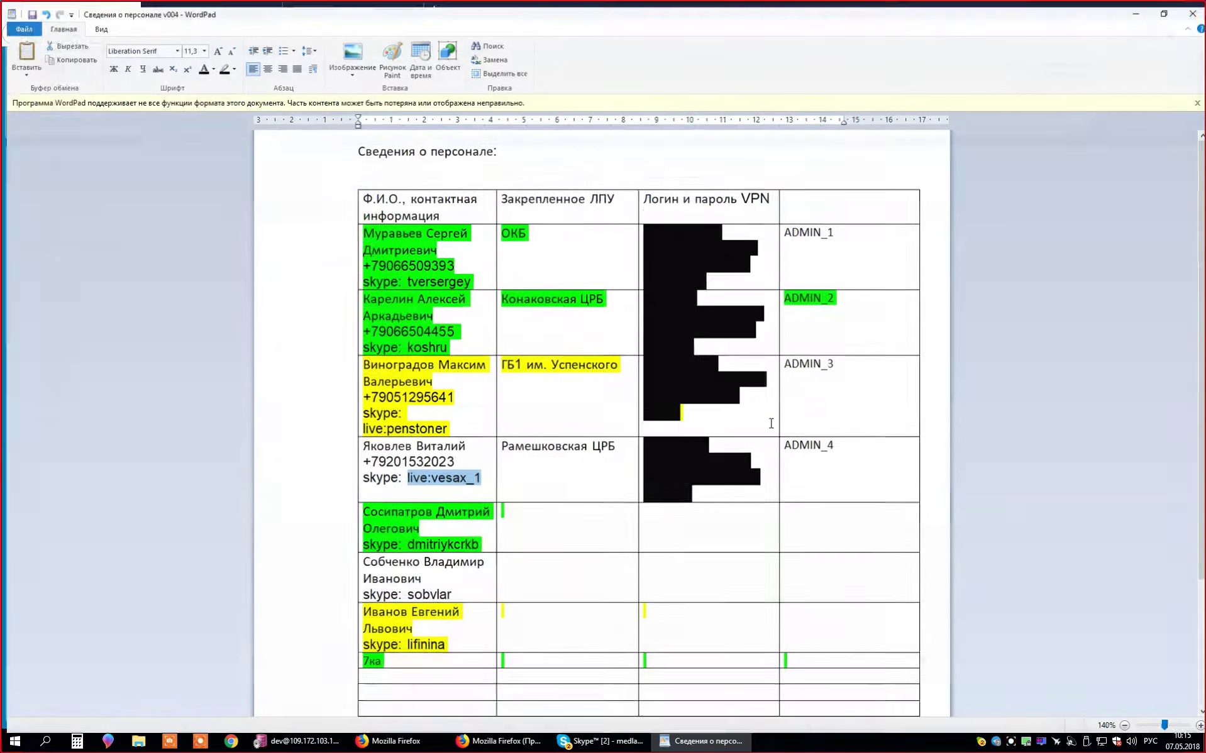
{"action": "left_click", "coordinate": [839, 242]}
{"action": "left_click_drag", "start_coordinate": [847, 232], "coordinate": [799, 228]}
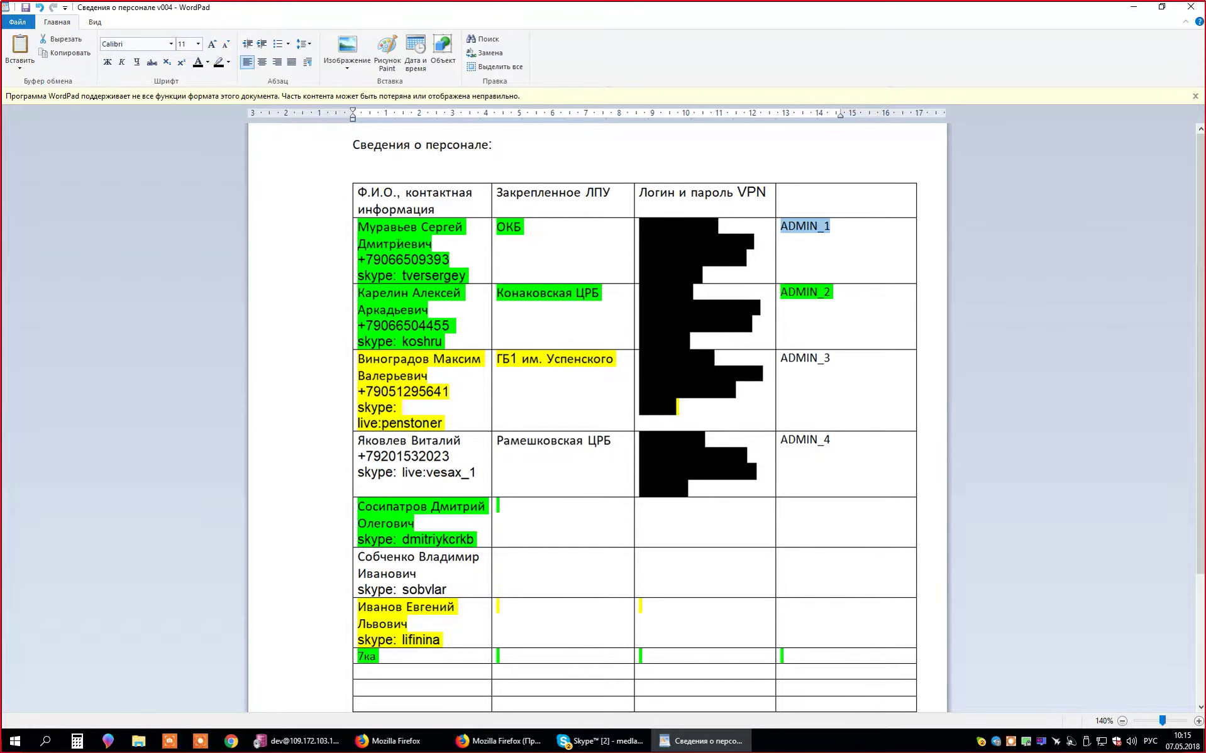
{"action": "left_click", "coordinate": [824, 252]}
{"action": "left_click_drag", "start_coordinate": [844, 234], "coordinate": [792, 232]}
- Select the ADMIN_2 login text in the next row's login cell
{"action": "left_click", "coordinate": [864, 310]}
{"action": "double_click", "coordinate": [864, 310]}
{"action": "left_click", "coordinate": [865, 311]}
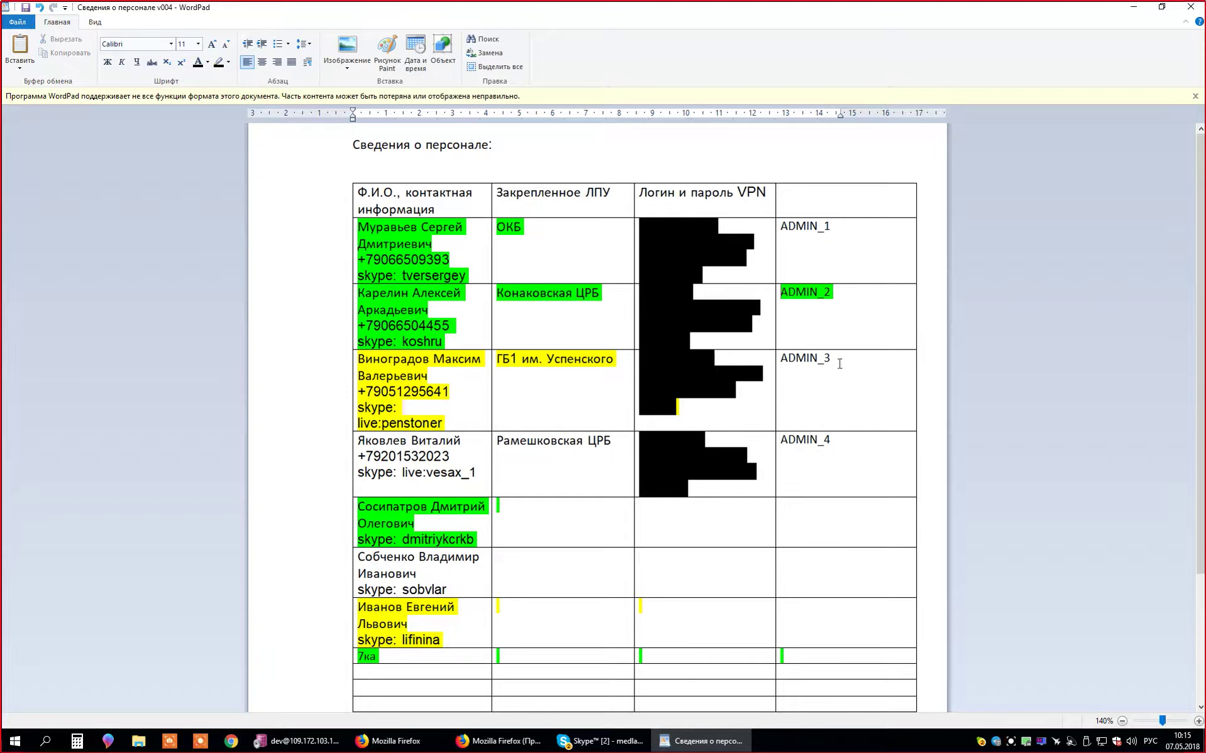
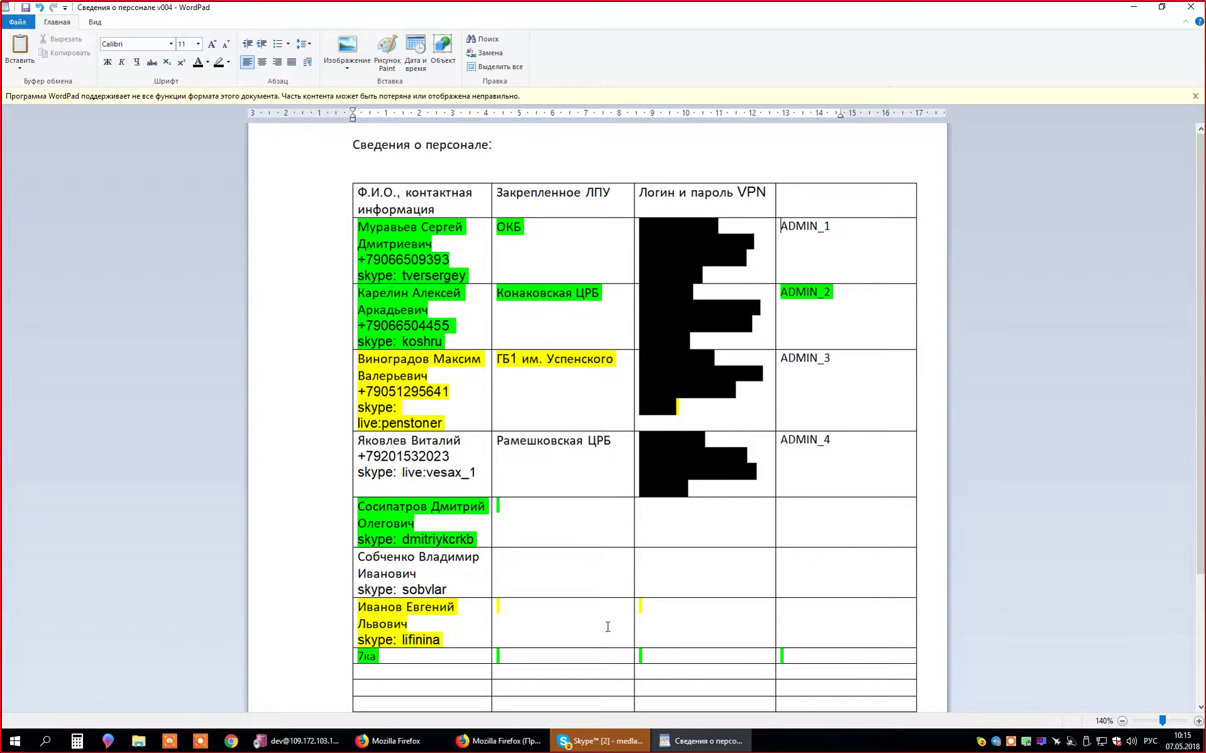
- Switch from the WordPad staff table to Firefox showing the БАРС Роли catalog
{"action": "key", "text": "alt+Tab"}
{"action": "key", "text": "alt+Tab"}
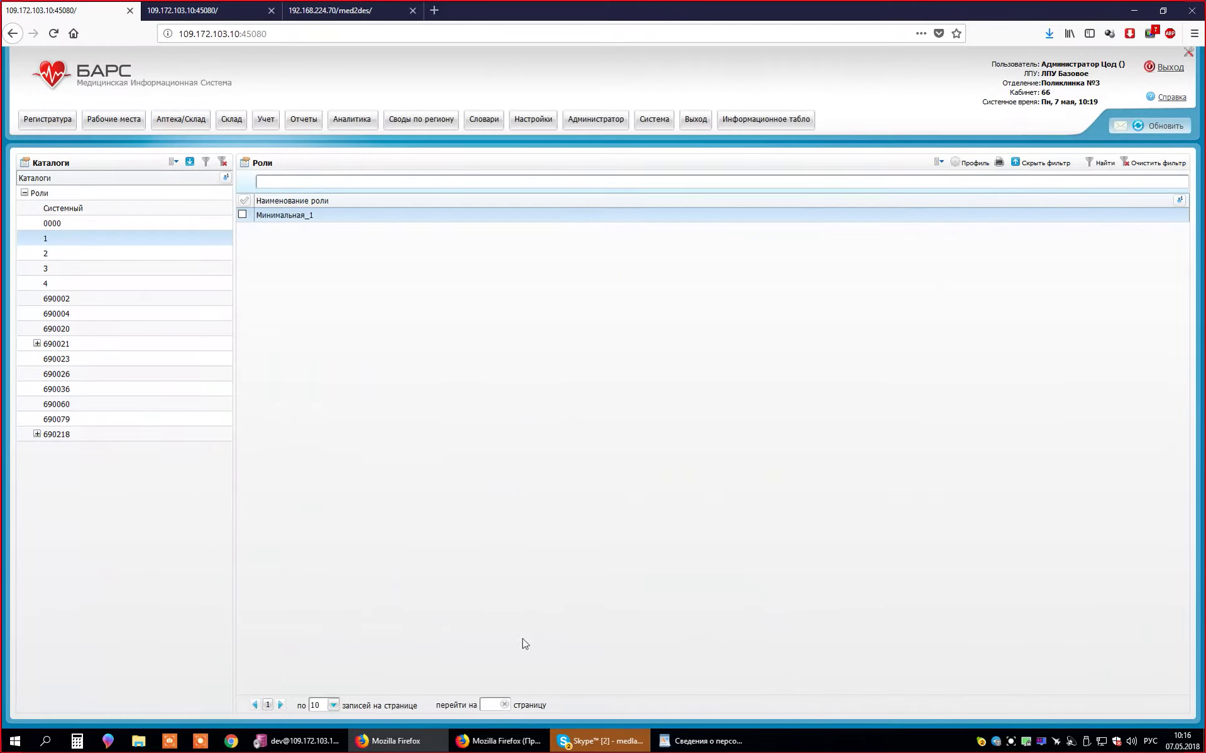
{"action": "key", "text": "alt+Tab"}
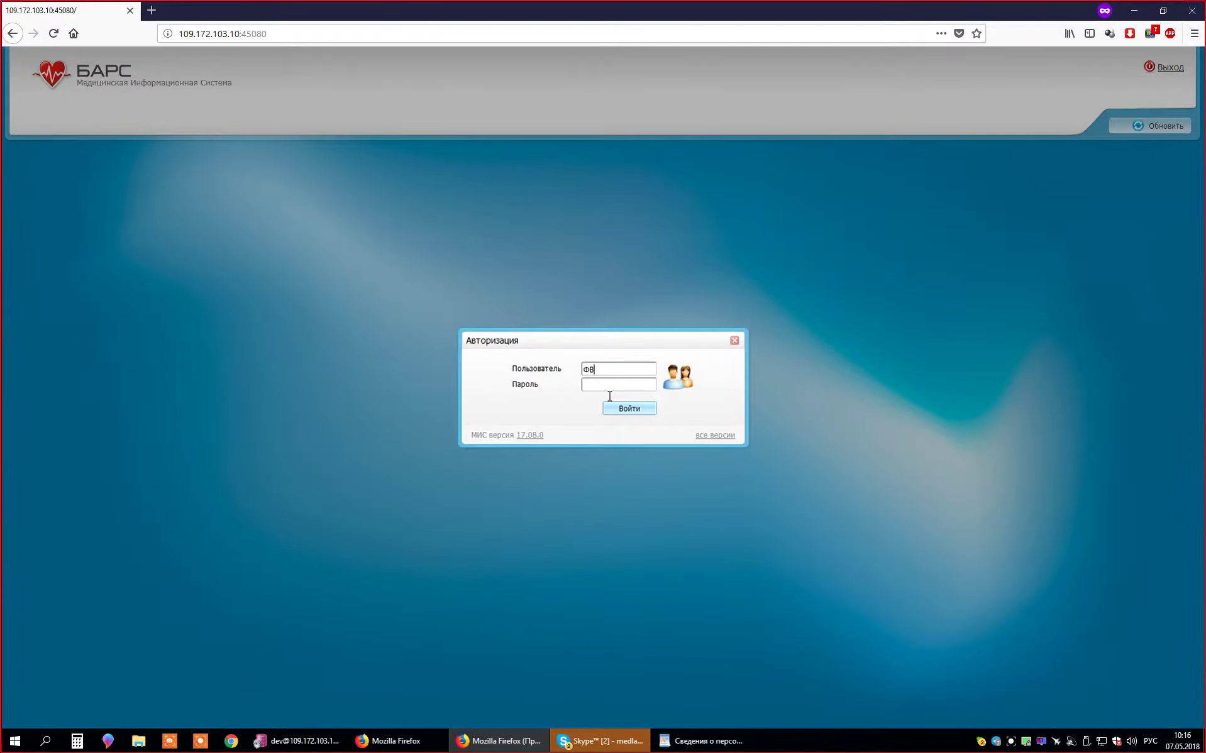
- Correct the user name to ФВMIN_1 and submit the login
{"action": "key", "text": "BackSpace"}
{"action": "key", "text": "BackSpace"}
{"action": "key", "text": "BackSpace"}
{"action": "type", "text": "ФВMIN_1"}
{"action": "key", "text": "Return"}
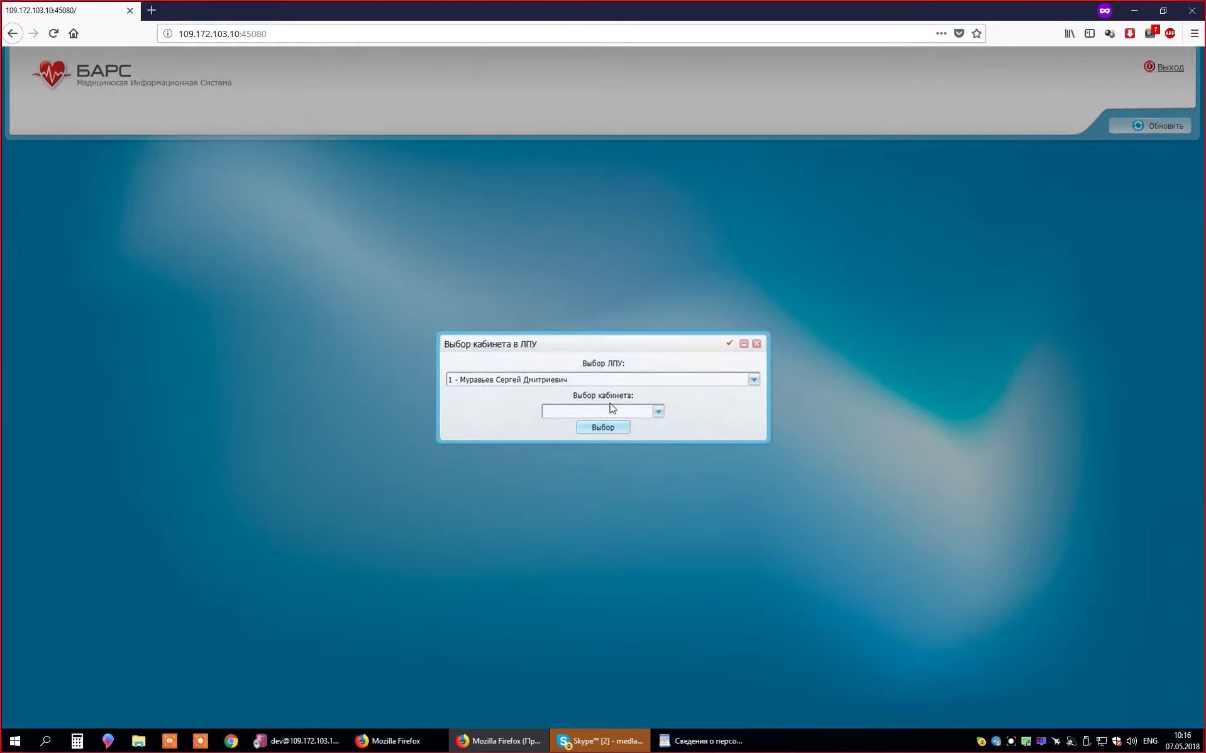
- Check the Выбор ЛПУ list, keep the only available LPU, and return to the roles catalog window
{"action": "left_click", "coordinate": [638, 363]}
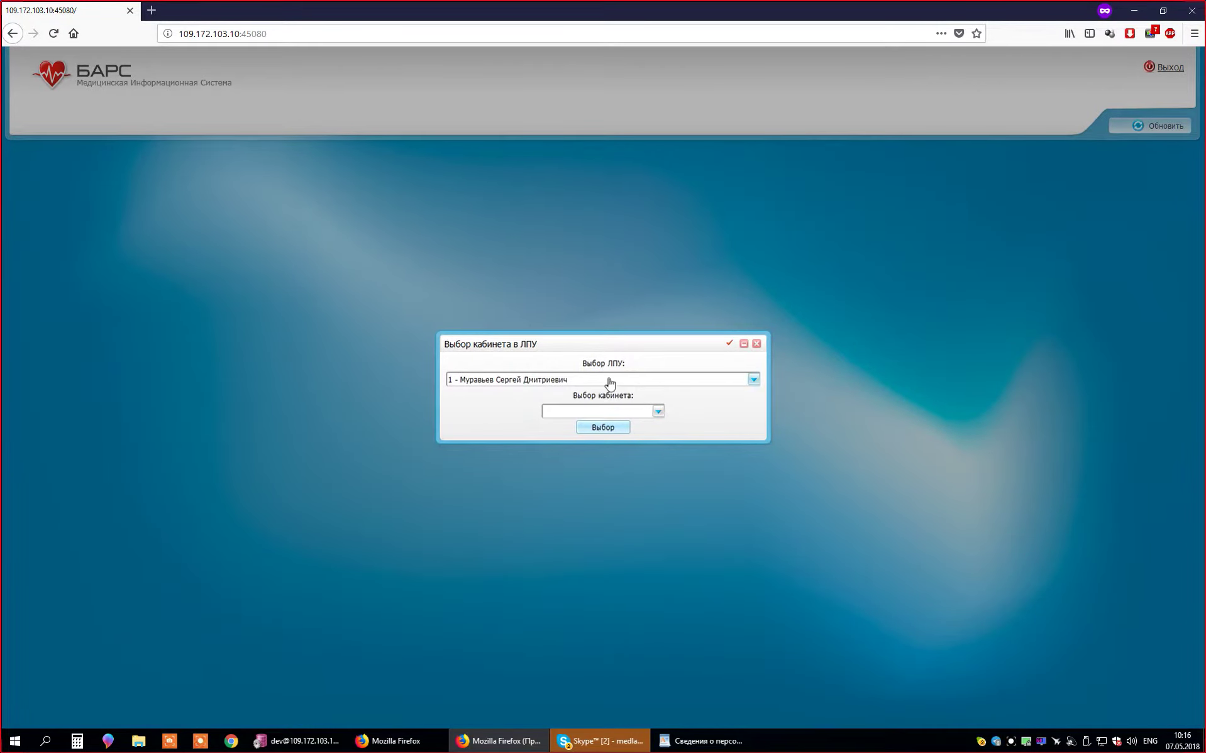
{"action": "left_click", "coordinate": [631, 382]}
{"action": "left_click", "coordinate": [637, 355]}
{"action": "left_click", "coordinate": [746, 381]}
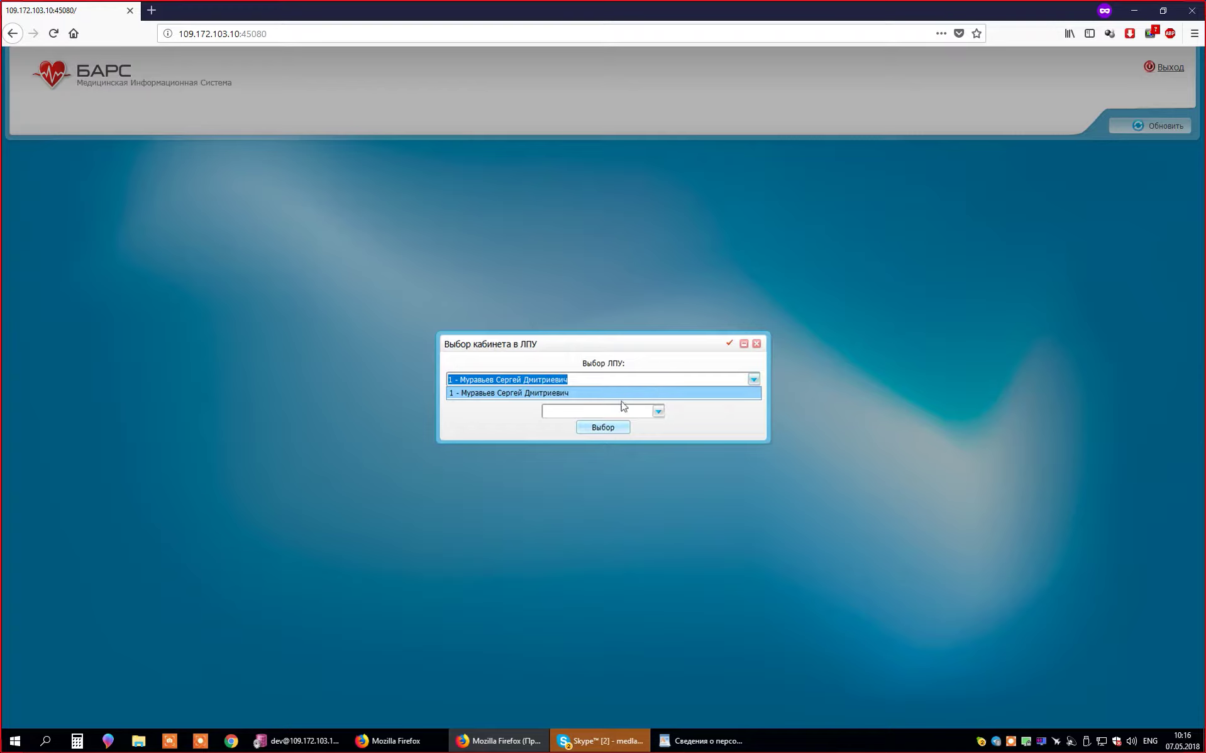
{"action": "left_click", "coordinate": [590, 394]}
{"action": "left_click", "coordinate": [574, 380]}
{"action": "left_click", "coordinate": [418, 742]}
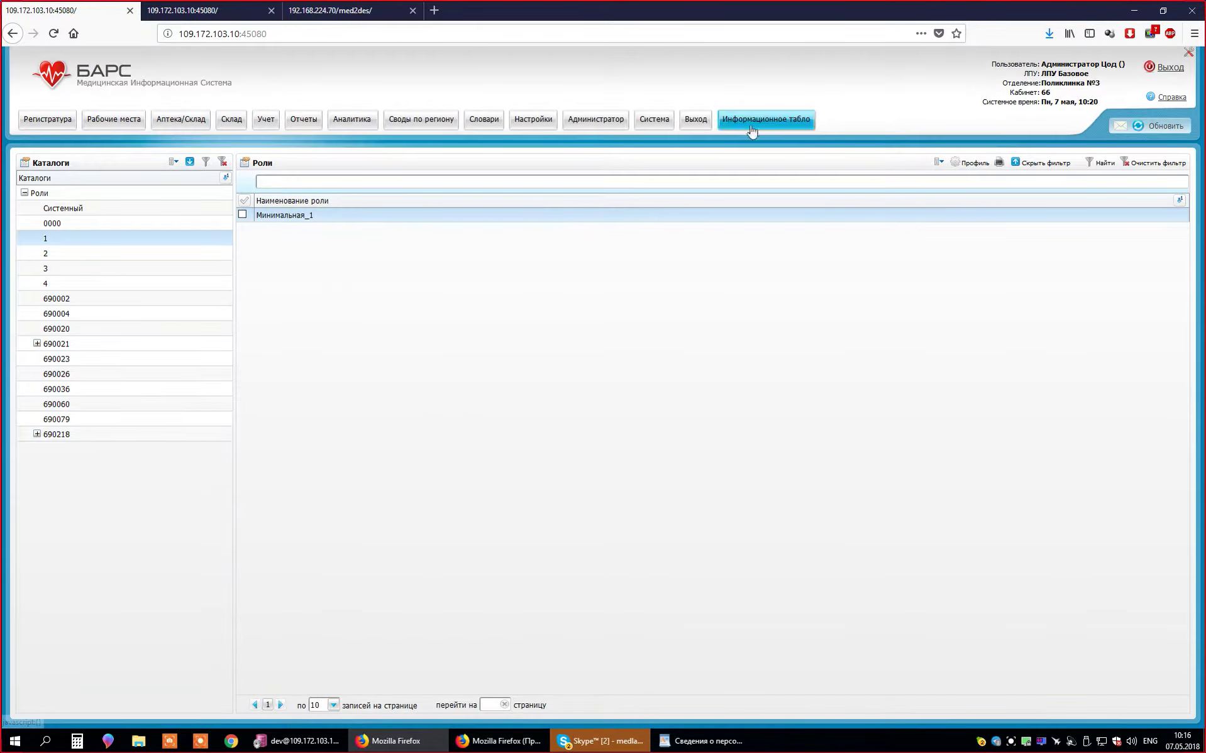
- End the administrator session via Выход and sign in as user test with its password
{"action": "left_click", "coordinate": [695, 123]}
{"action": "left_click", "coordinate": [730, 146]}
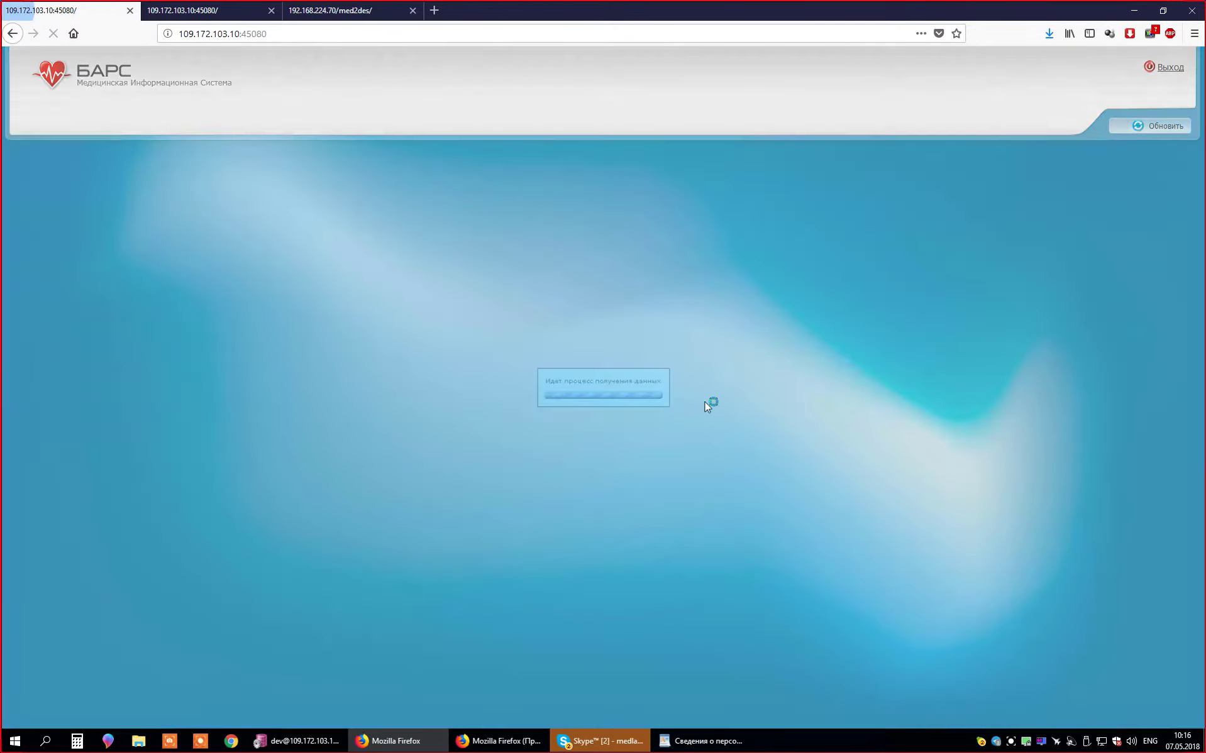
{"action": "type", "text": "test"}
{"action": "key", "text": "Tab"}
{"action": "type", "text": "123"}
{"action": "left_click", "coordinate": [640, 410]}
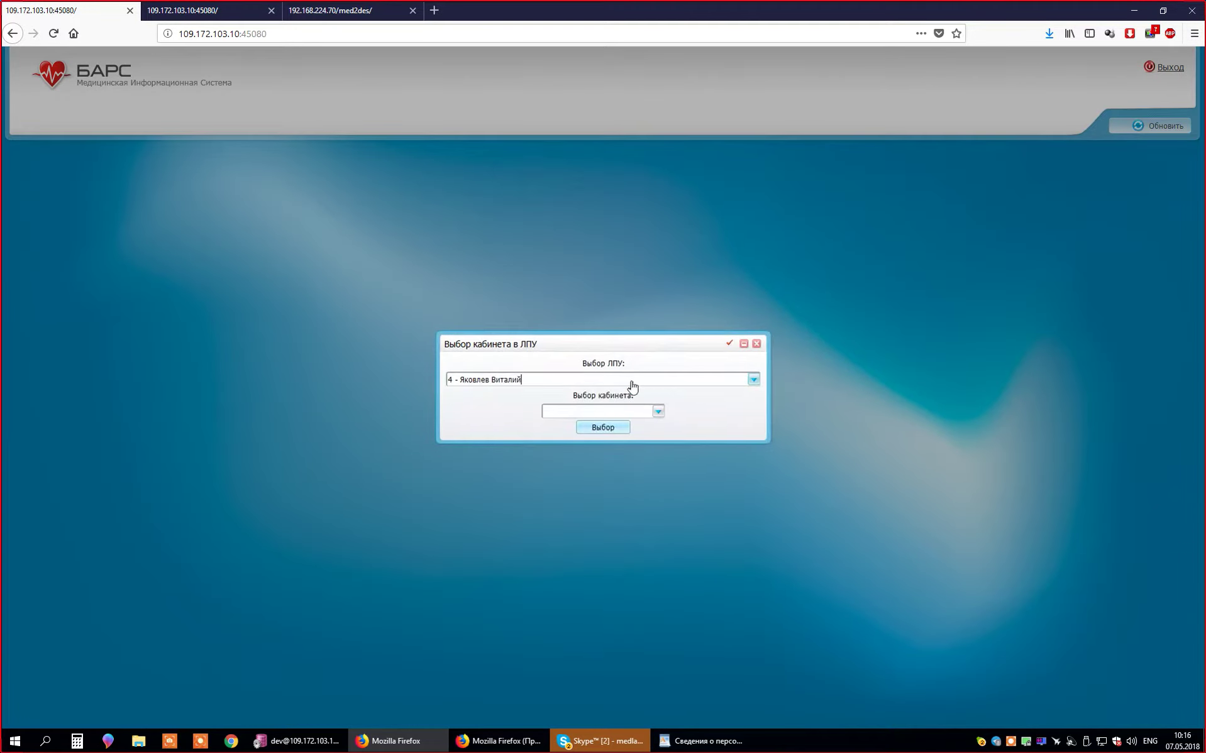
- Confirm the LPU choice in the other session's window to enter the system
{"action": "left_click", "coordinate": [630, 380]}
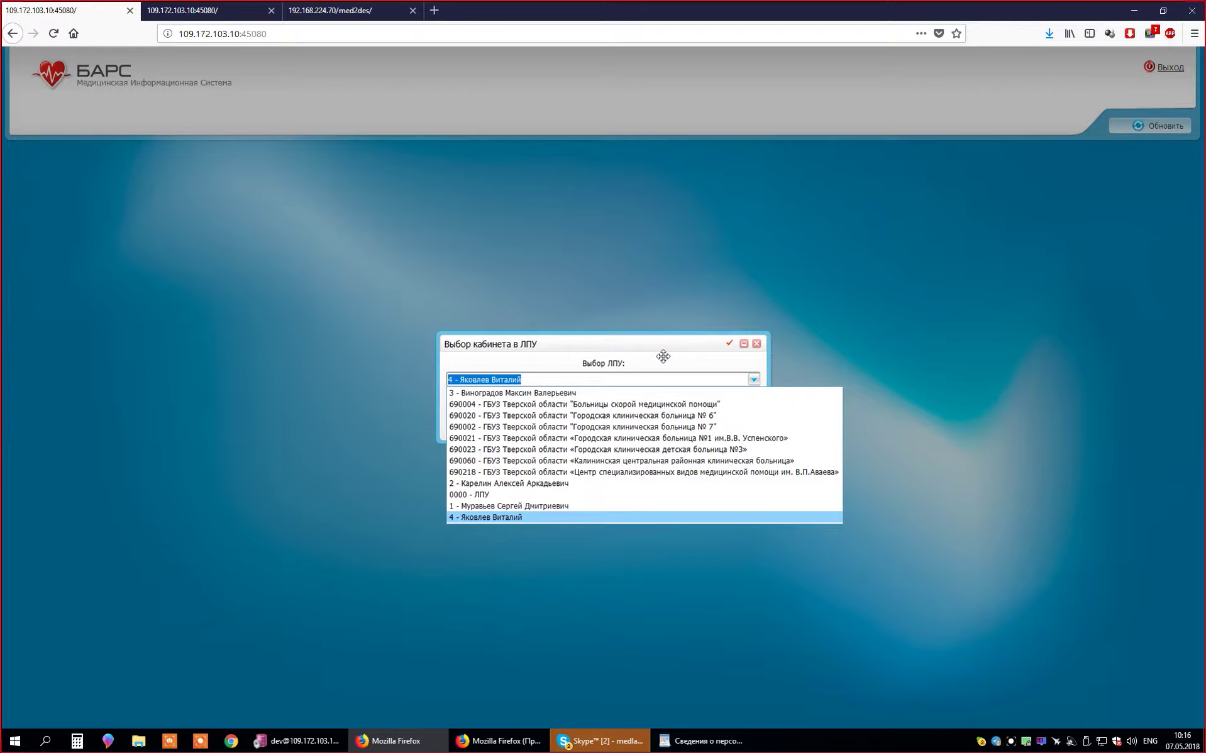
{"action": "left_click", "coordinate": [499, 740]}
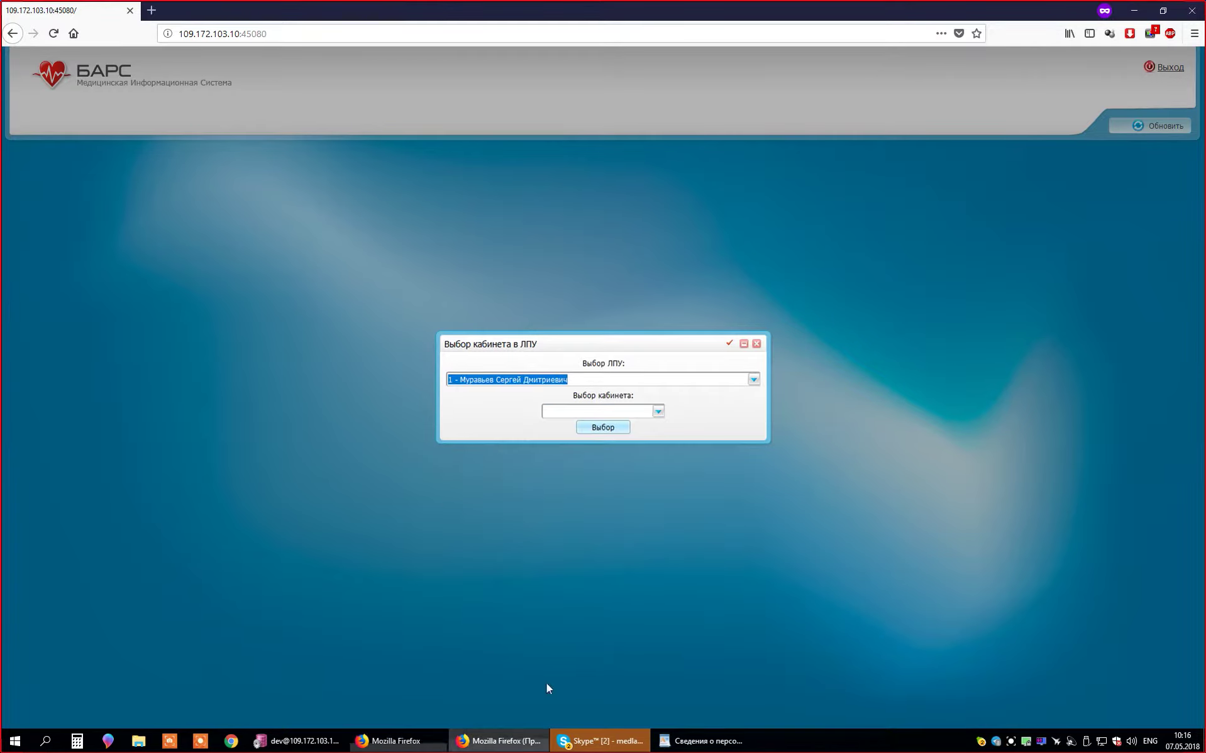
{"action": "left_click", "coordinate": [623, 431]}
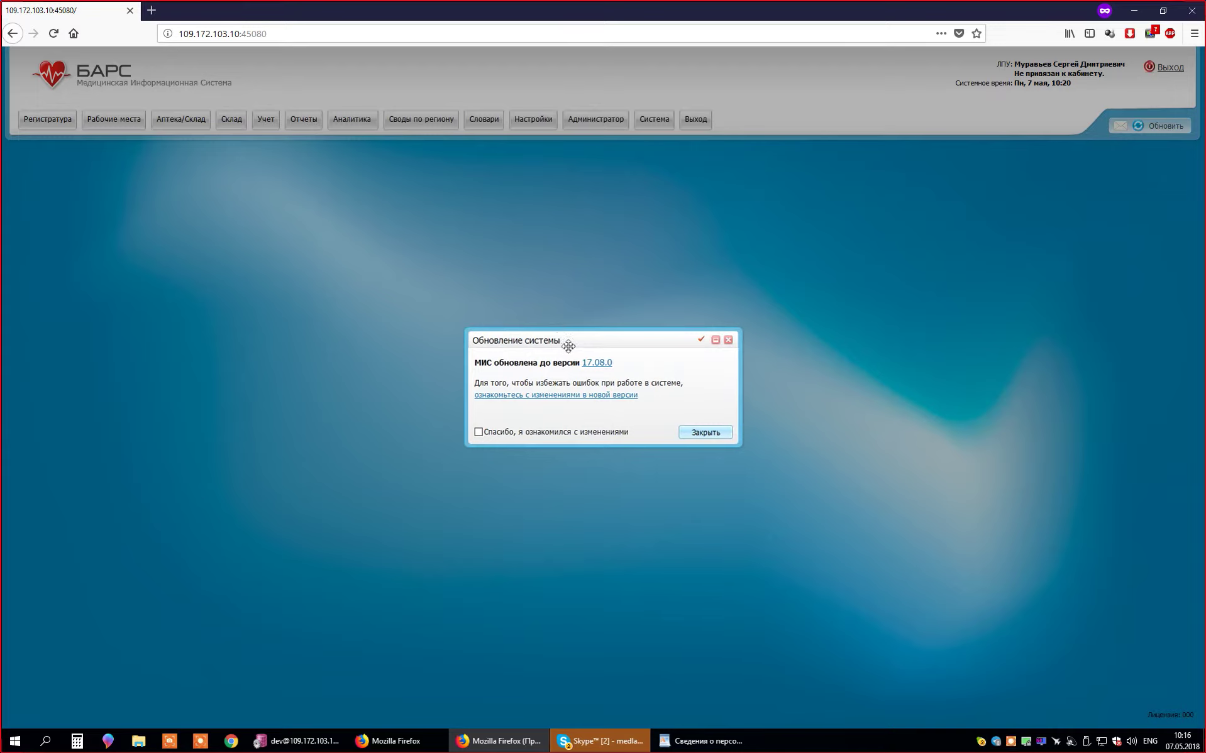
- Open the 17.08.0 change notes PDF in a new tab, scroll through it, and return to the notice
{"action": "left_click_drag", "start_coordinate": [566, 338], "coordinate": [542, 289]}
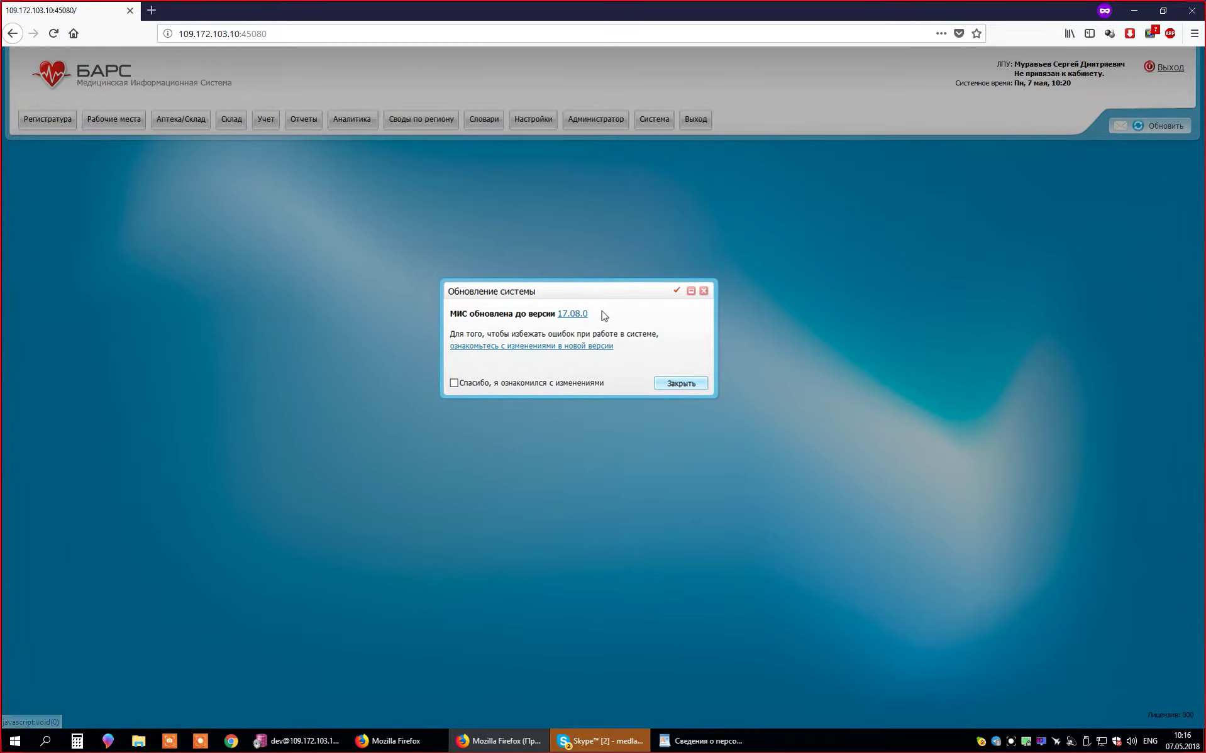
{"action": "left_click", "coordinate": [565, 347]}
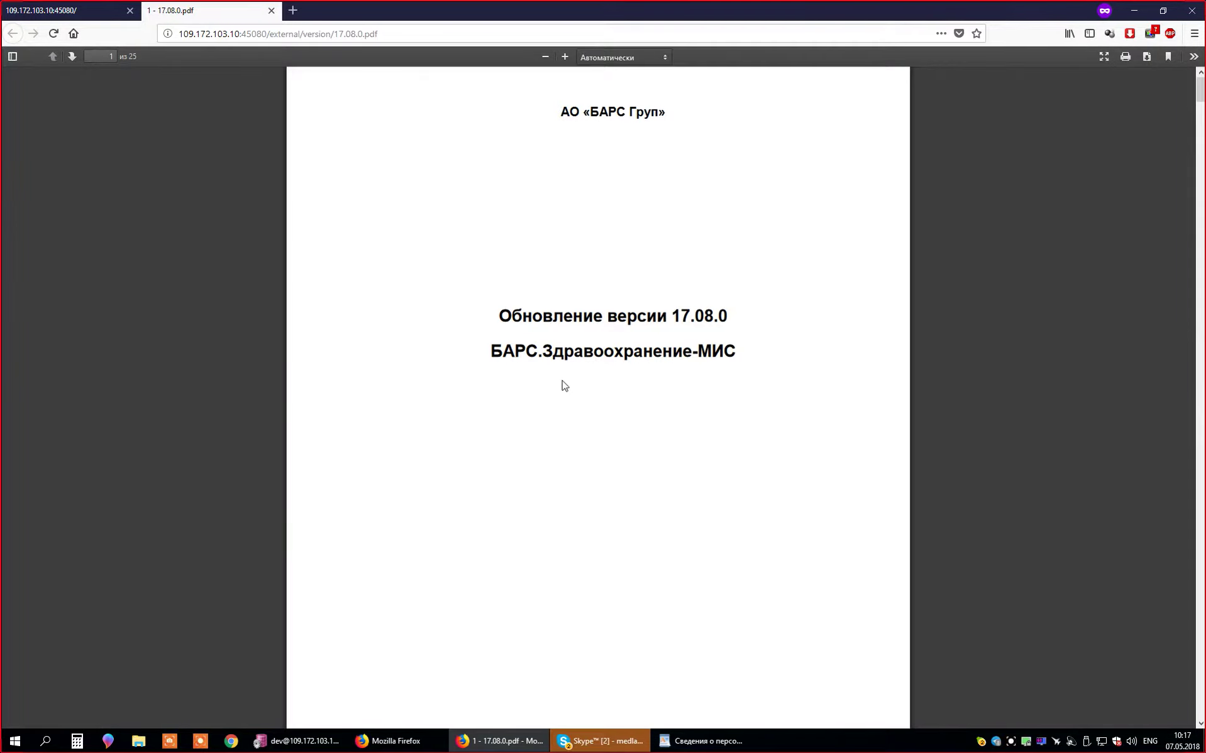
{"action": "scroll", "coordinate": [559, 384], "scroll_direction": "down", "scroll_amount": 10}
{"action": "scroll", "coordinate": [822, 289], "scroll_direction": "up", "scroll_amount": 12}
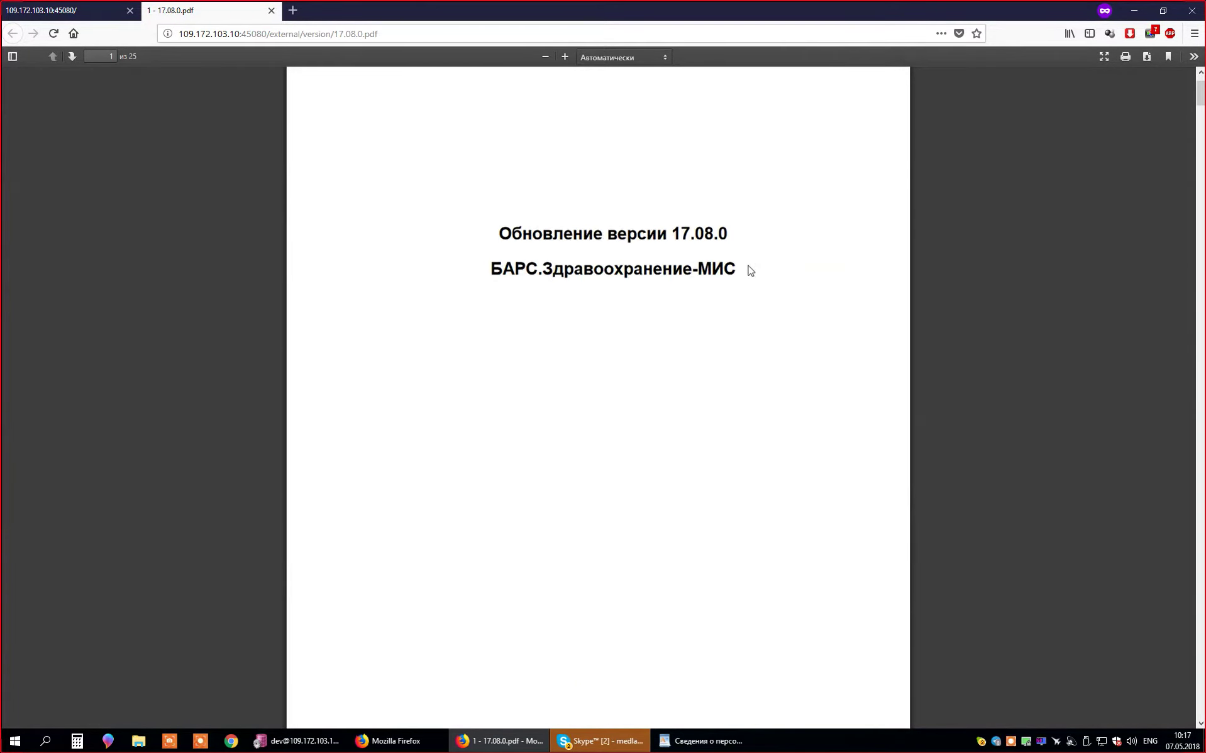
{"action": "scroll", "coordinate": [648, 320], "scroll_direction": "down", "scroll_amount": 11}
{"action": "scroll", "coordinate": [648, 320], "scroll_direction": "down", "scroll_amount": 9}
{"action": "scroll", "coordinate": [582, 331], "scroll_direction": "up", "scroll_amount": 20}
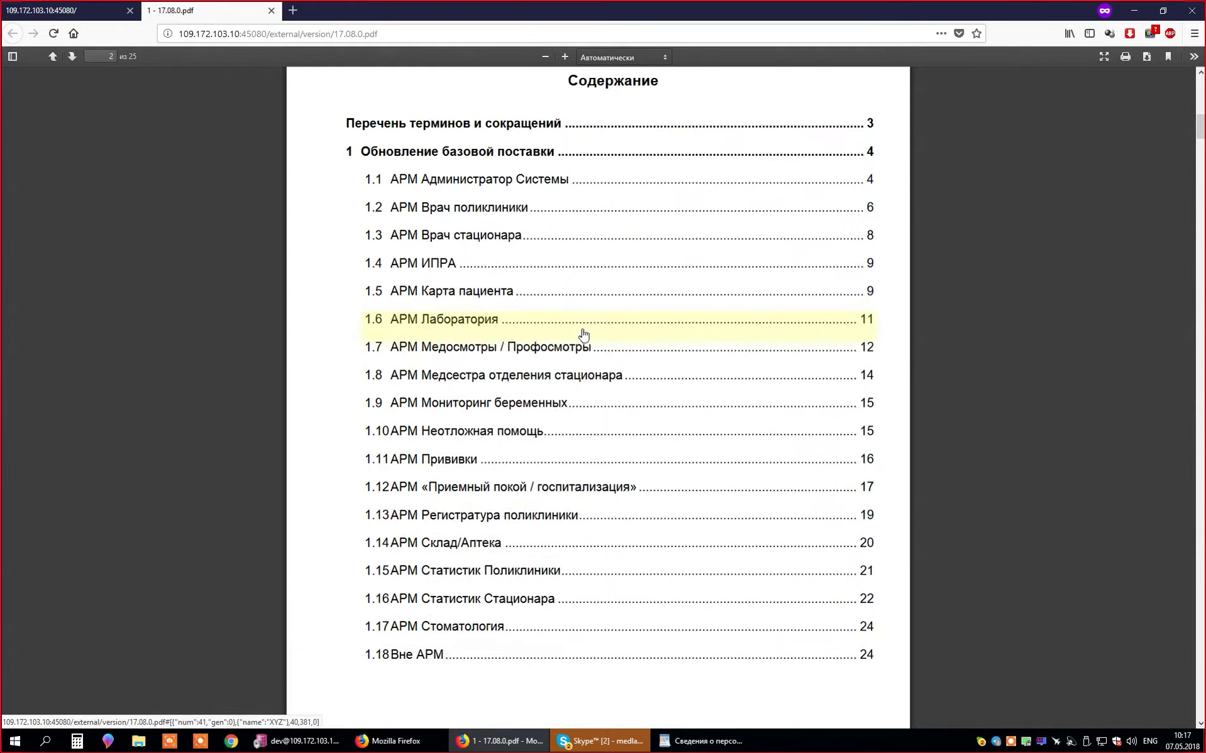
{"action": "left_click", "coordinate": [44, 11]}
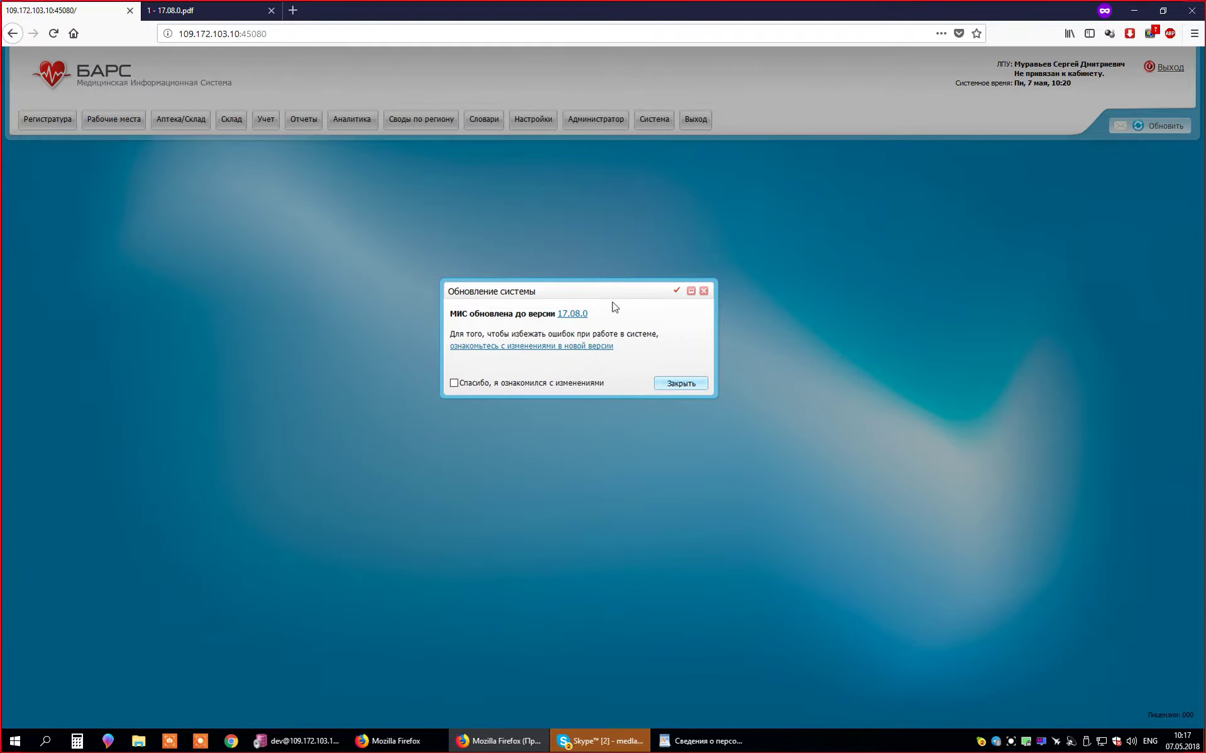
{"action": "left_click_drag", "start_coordinate": [598, 288], "coordinate": [610, 337]}
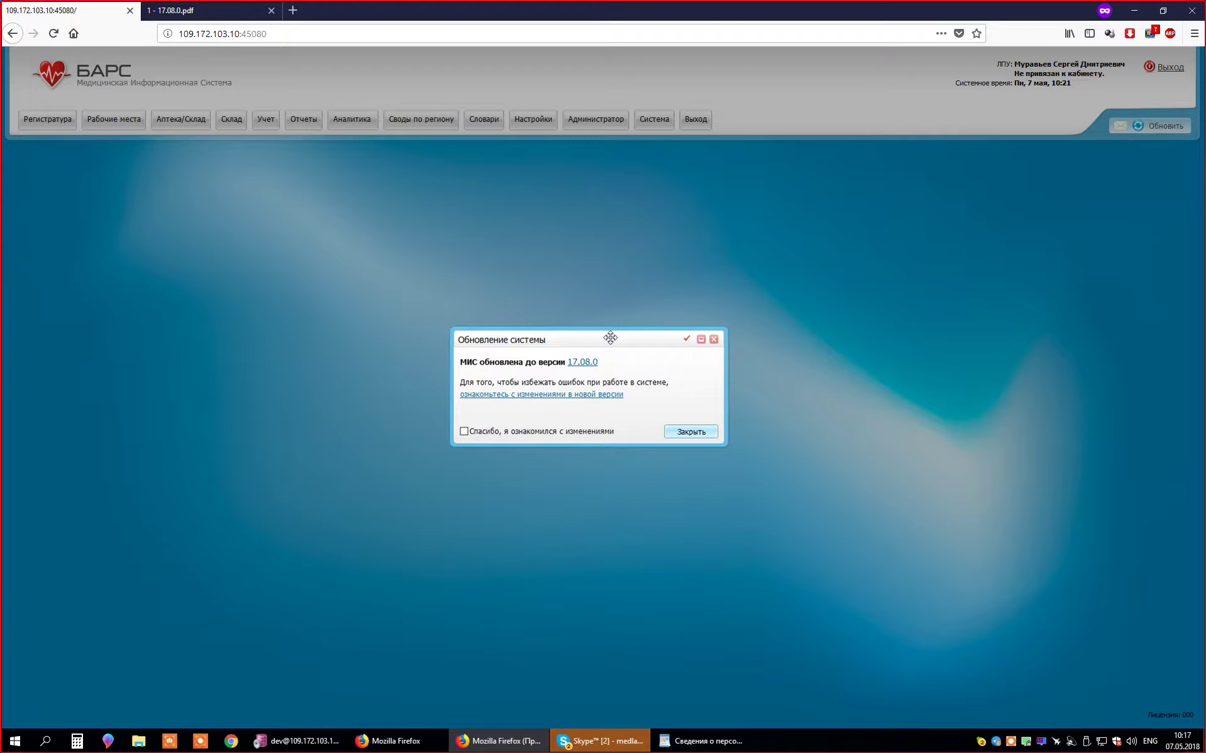
- Tick 'Спасибо, я ознакомился с изменениями', close the notice, and browse the Регистратура and Рабочие места menus
{"action": "left_click", "coordinate": [464, 431]}
{"action": "left_click", "coordinate": [692, 432]}
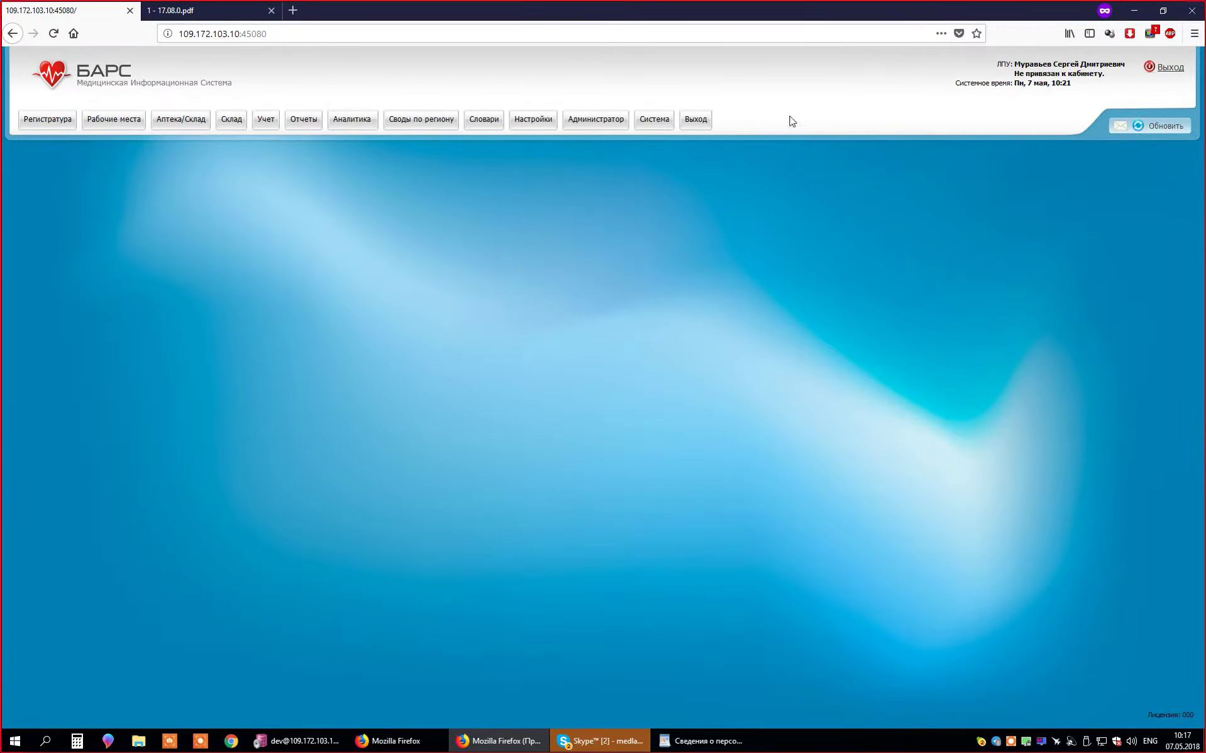
{"action": "left_click", "coordinate": [28, 124]}
{"action": "left_click", "coordinate": [923, 241]}
{"action": "left_click", "coordinate": [36, 121]}
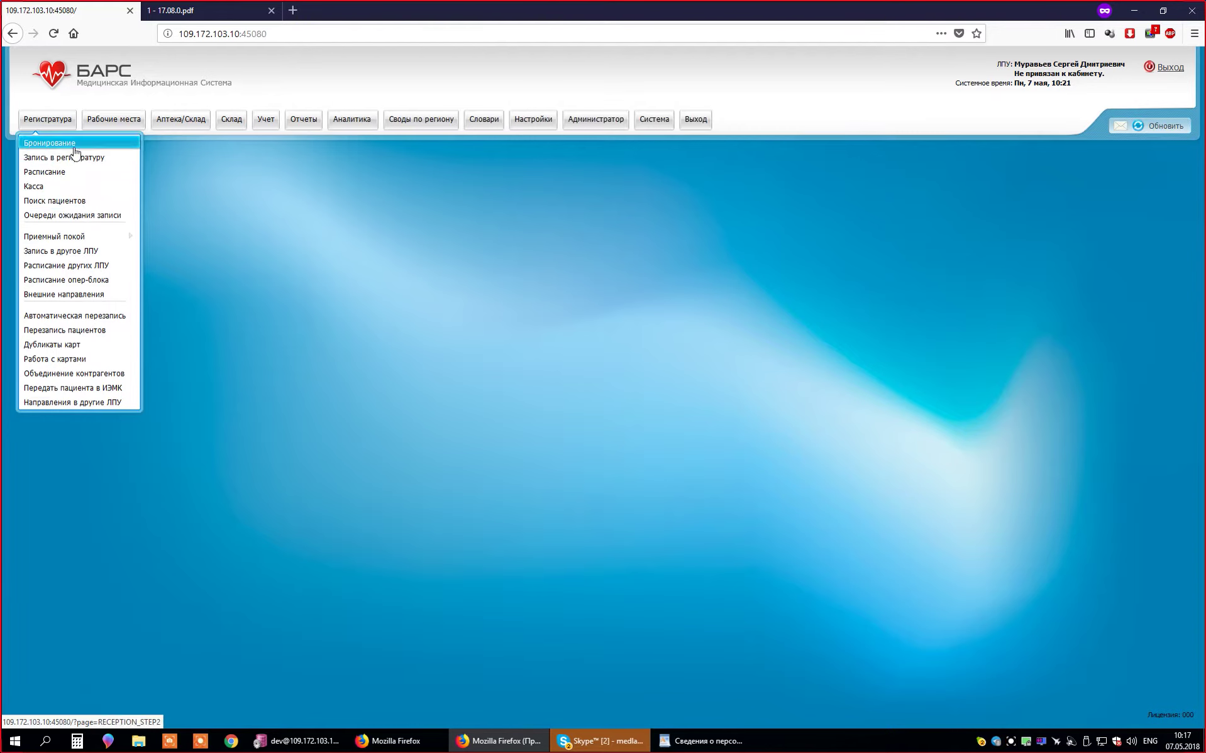
{"action": "left_click", "coordinate": [114, 120]}
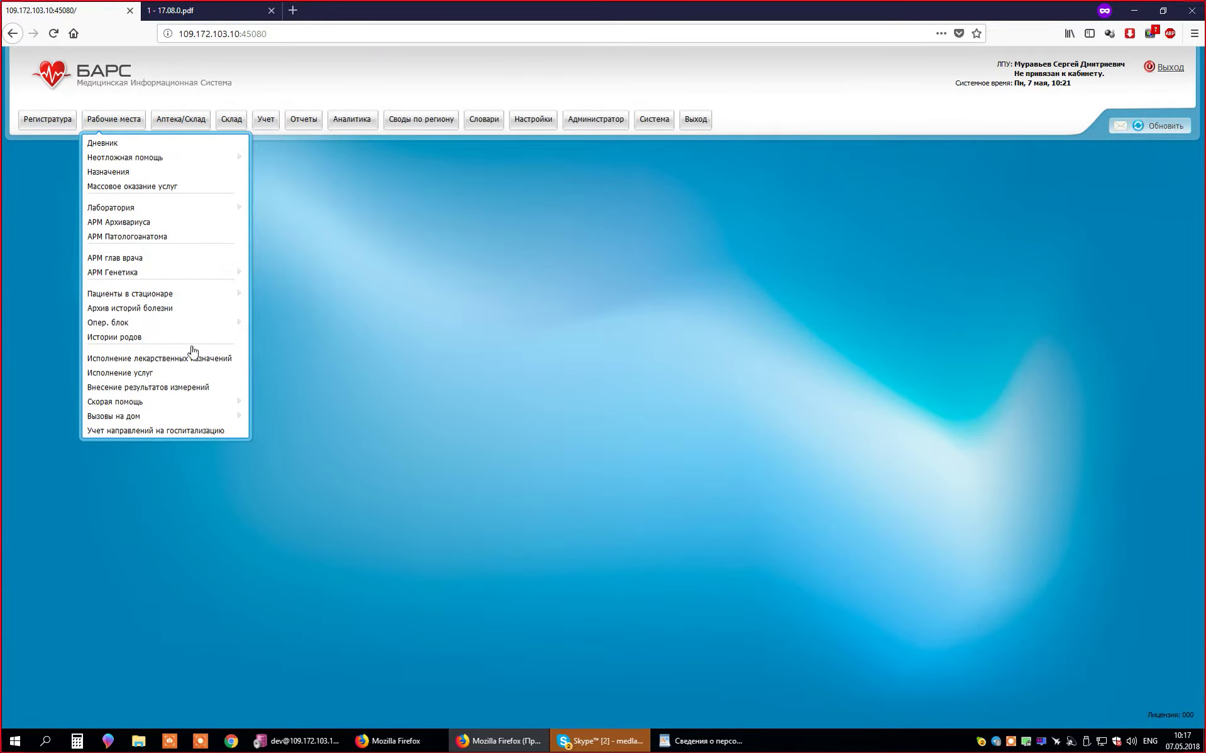
{"action": "left_click", "coordinate": [714, 196]}
{"action": "left_click", "coordinate": [48, 119]}
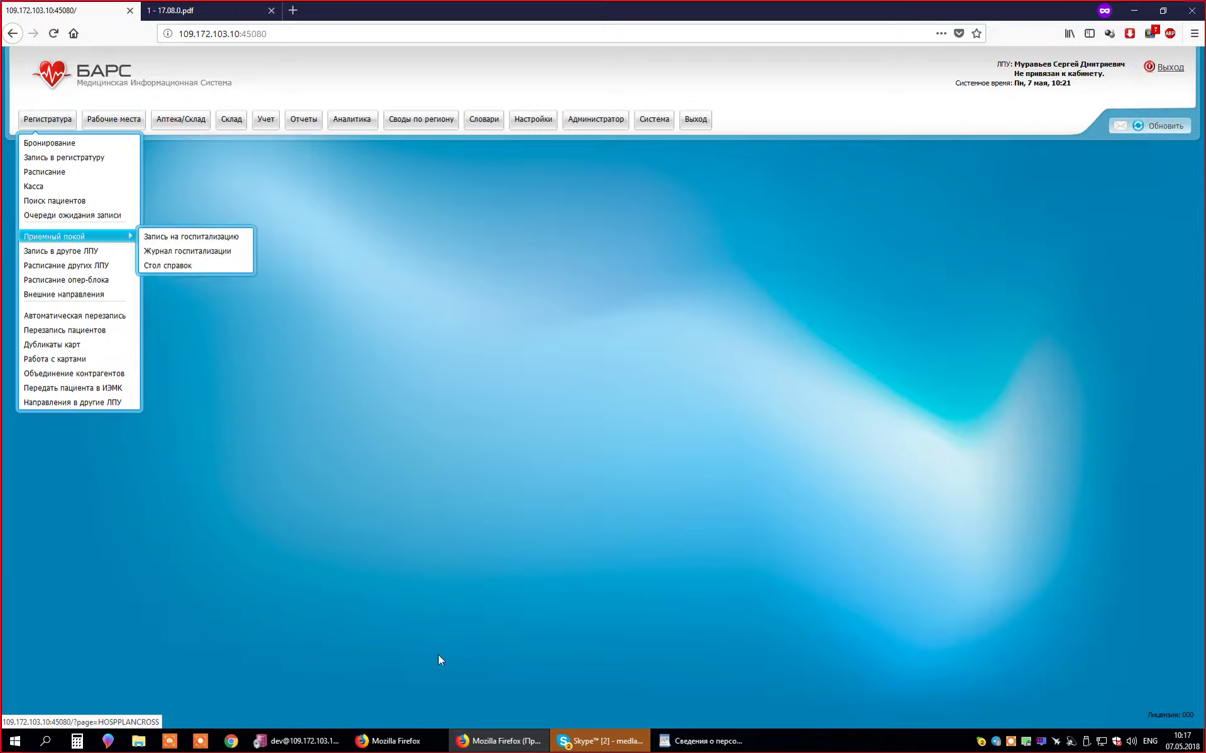
- Enter the pending session under LPU 0000 with cabinet 66, then go back to the other BARS session
{"action": "left_click", "coordinate": [441, 740]}
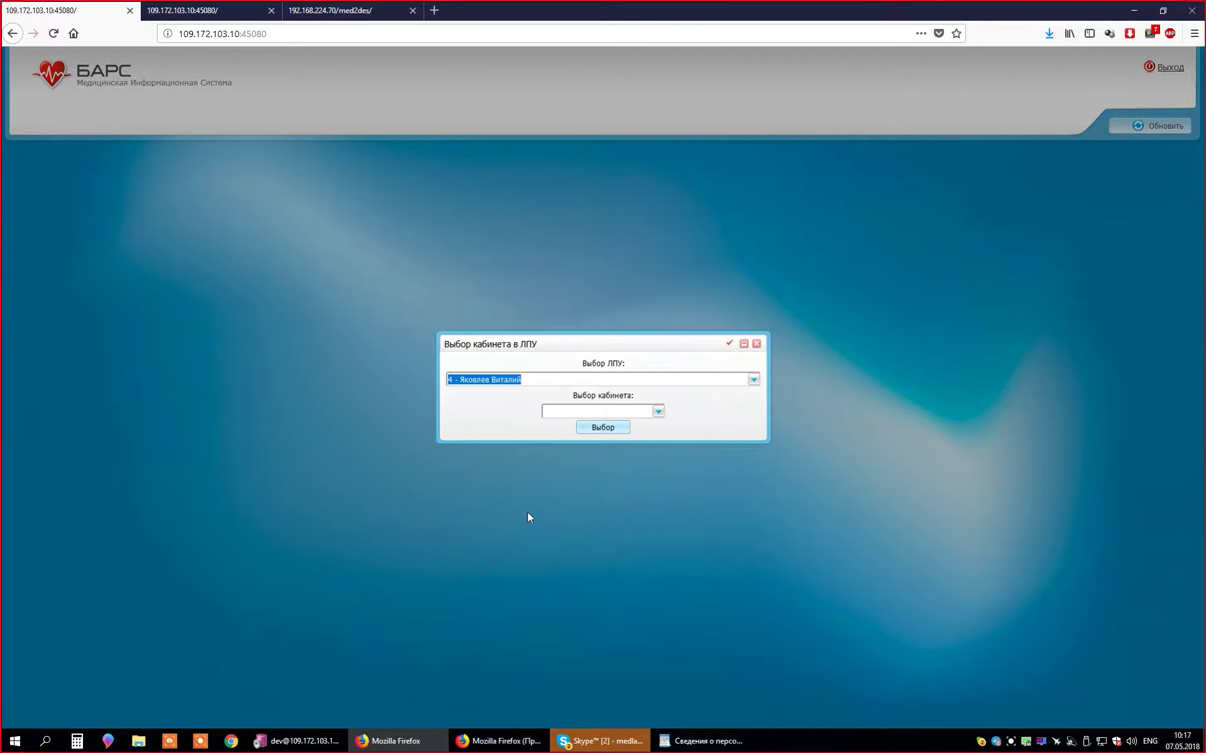
{"action": "left_click", "coordinate": [669, 380]}
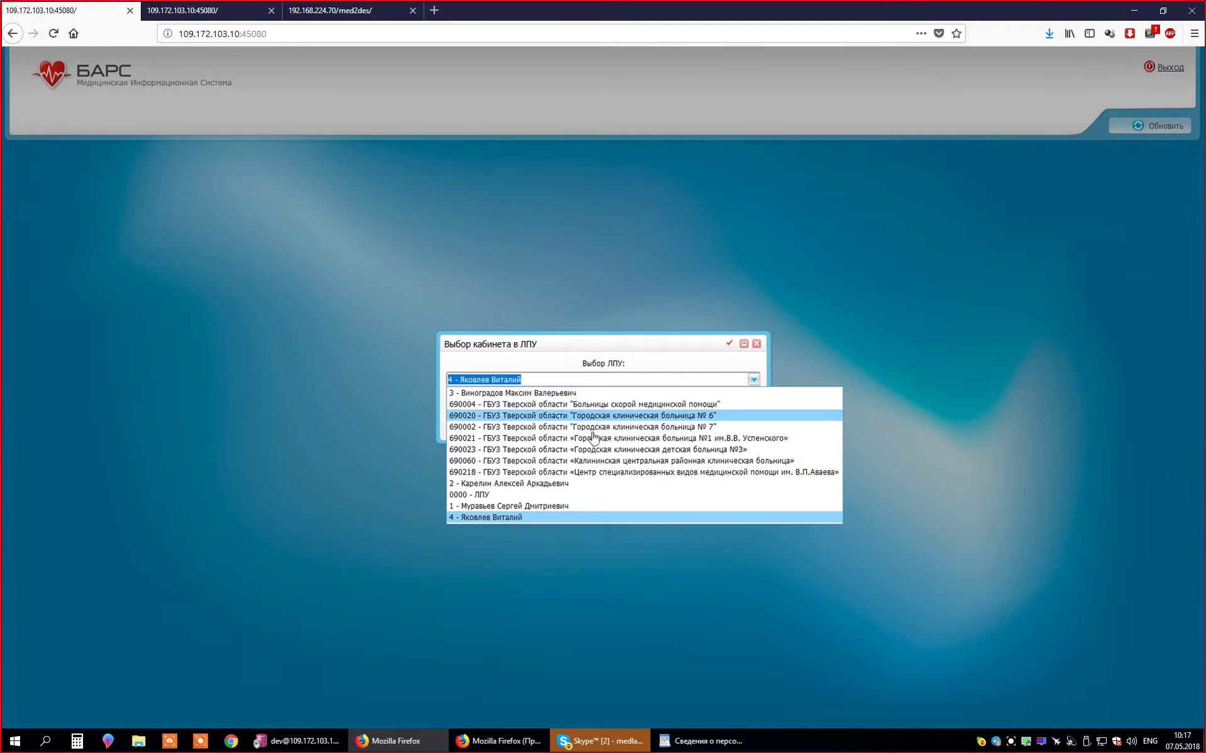
{"action": "left_click", "coordinate": [539, 517]}
{"action": "left_click", "coordinate": [607, 429]}
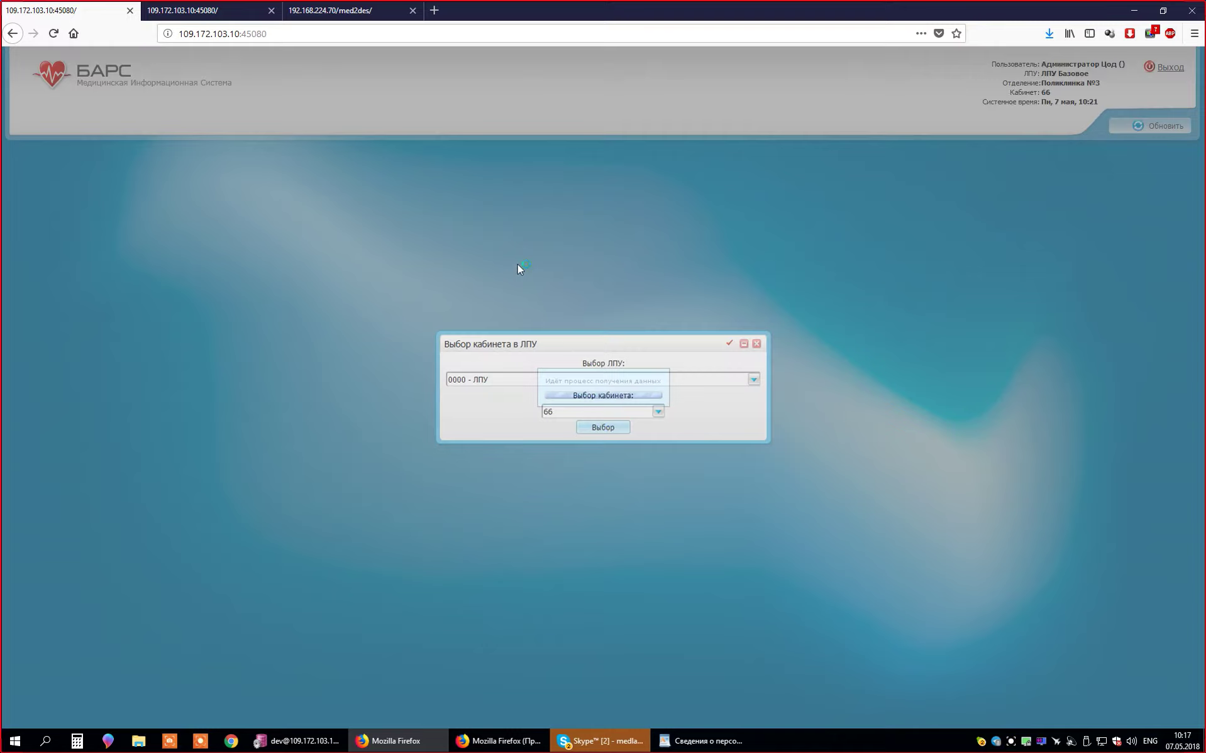
{"action": "left_click", "coordinate": [478, 741]}
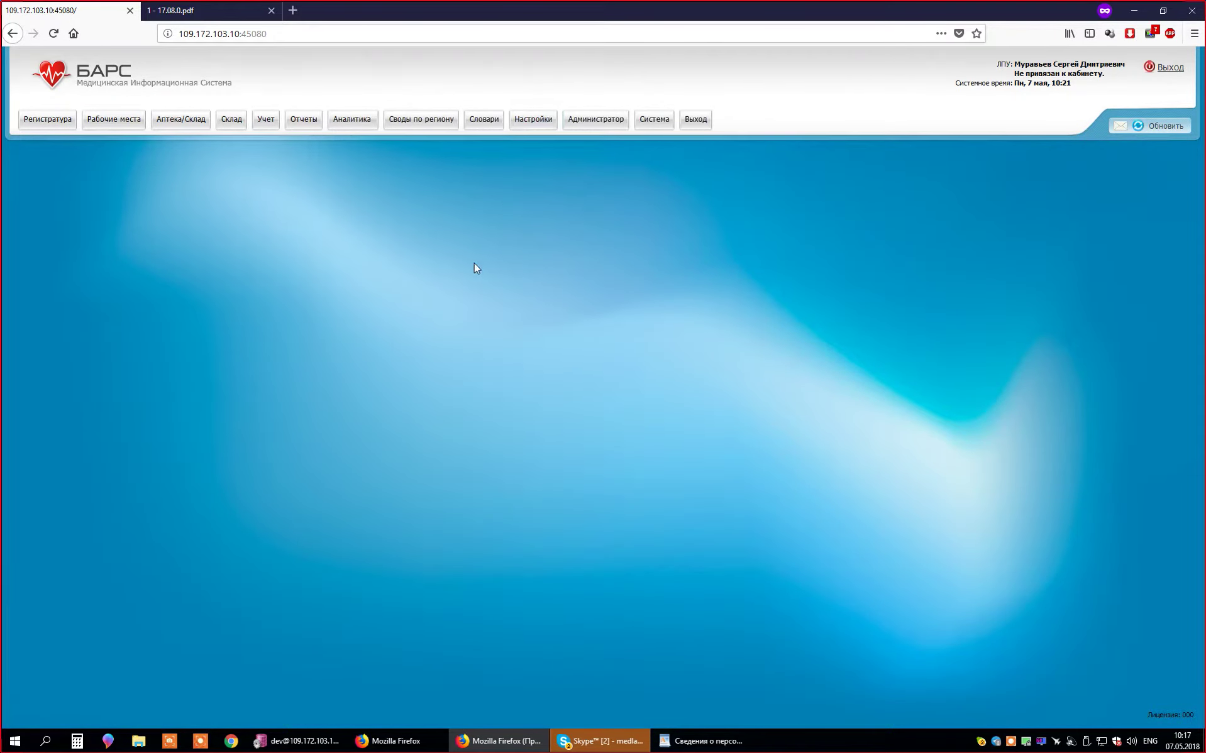
{"action": "left_click", "coordinate": [538, 122]}
- Go to Администратор > Пользователи\роли пользователей and show the users in catalog 1
{"action": "left_click", "coordinate": [619, 119]}
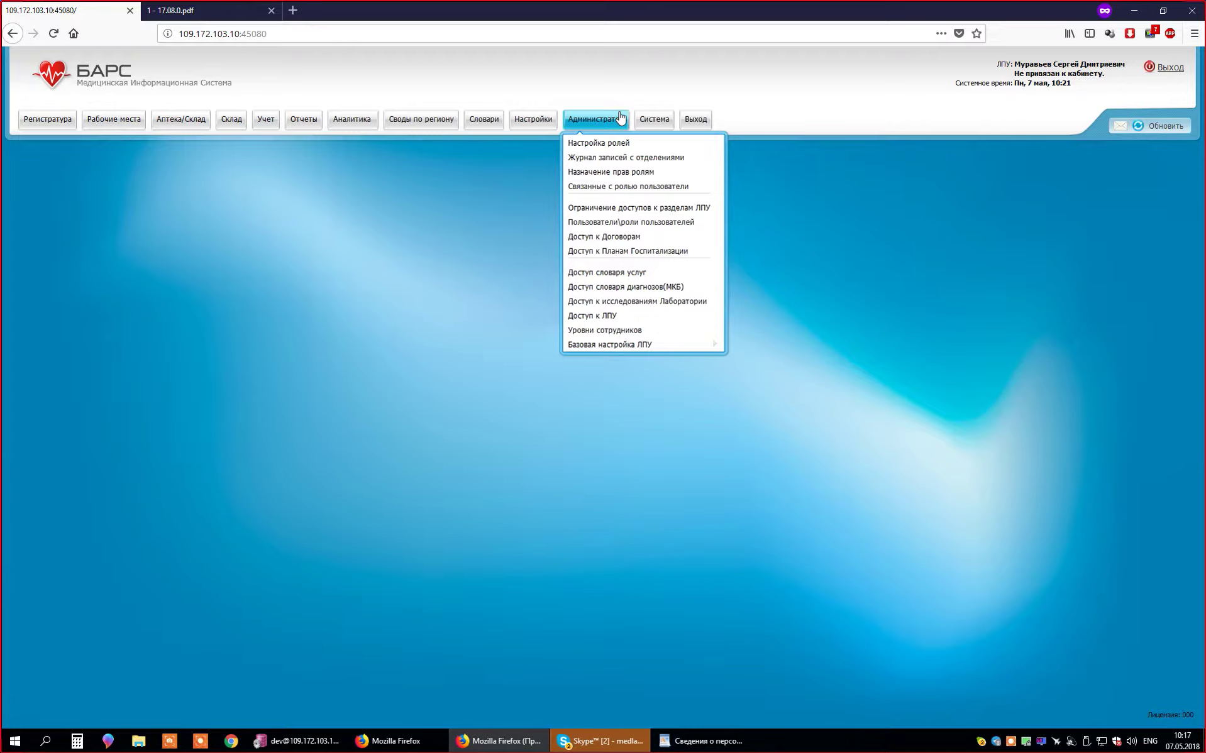
{"action": "left_click", "coordinate": [613, 123]}
{"action": "left_click", "coordinate": [615, 130]}
{"action": "left_click", "coordinate": [656, 225]}
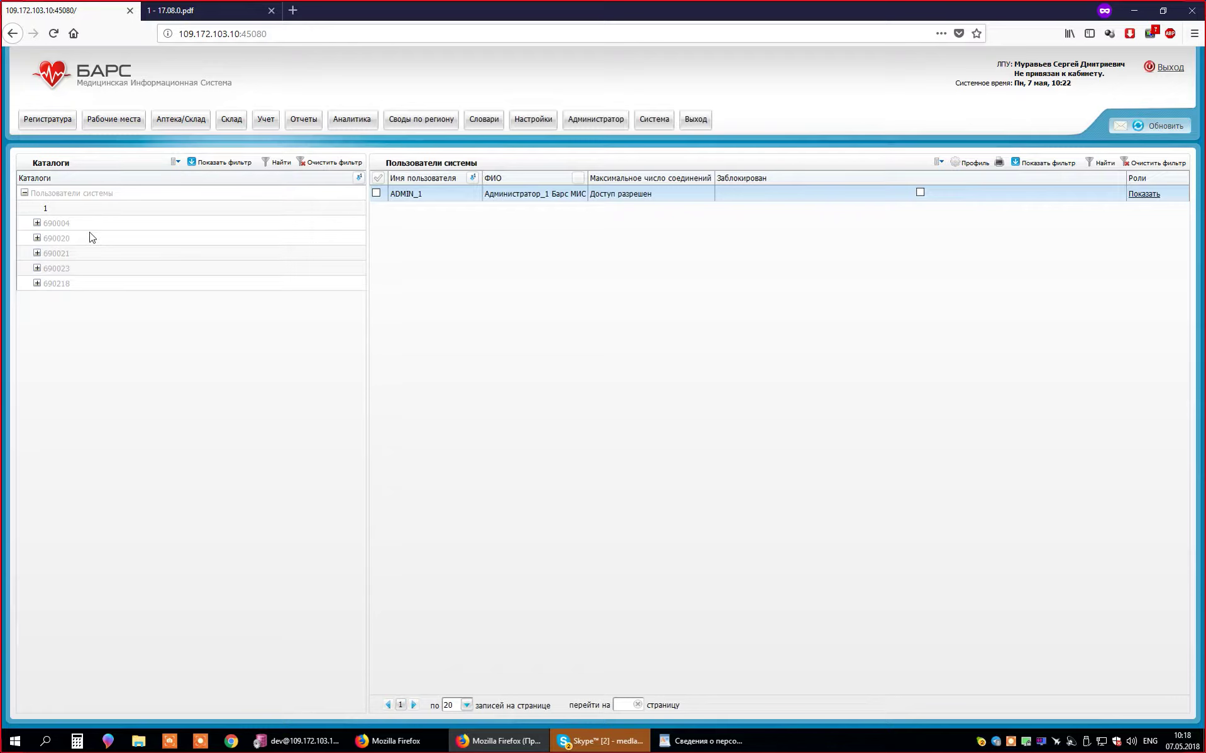
{"action": "left_click", "coordinate": [190, 212]}
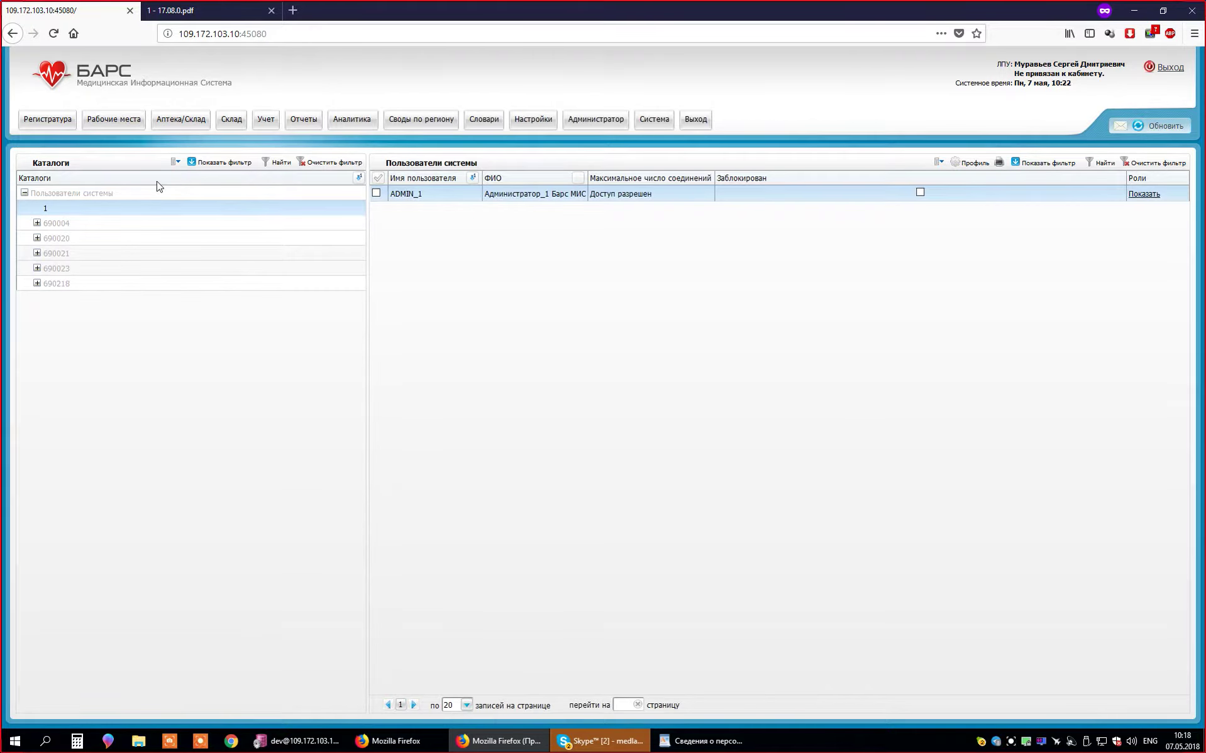
- Check the users list's context actions, then deal with the call window and return to BARS
{"action": "right_click", "coordinate": [490, 269]}
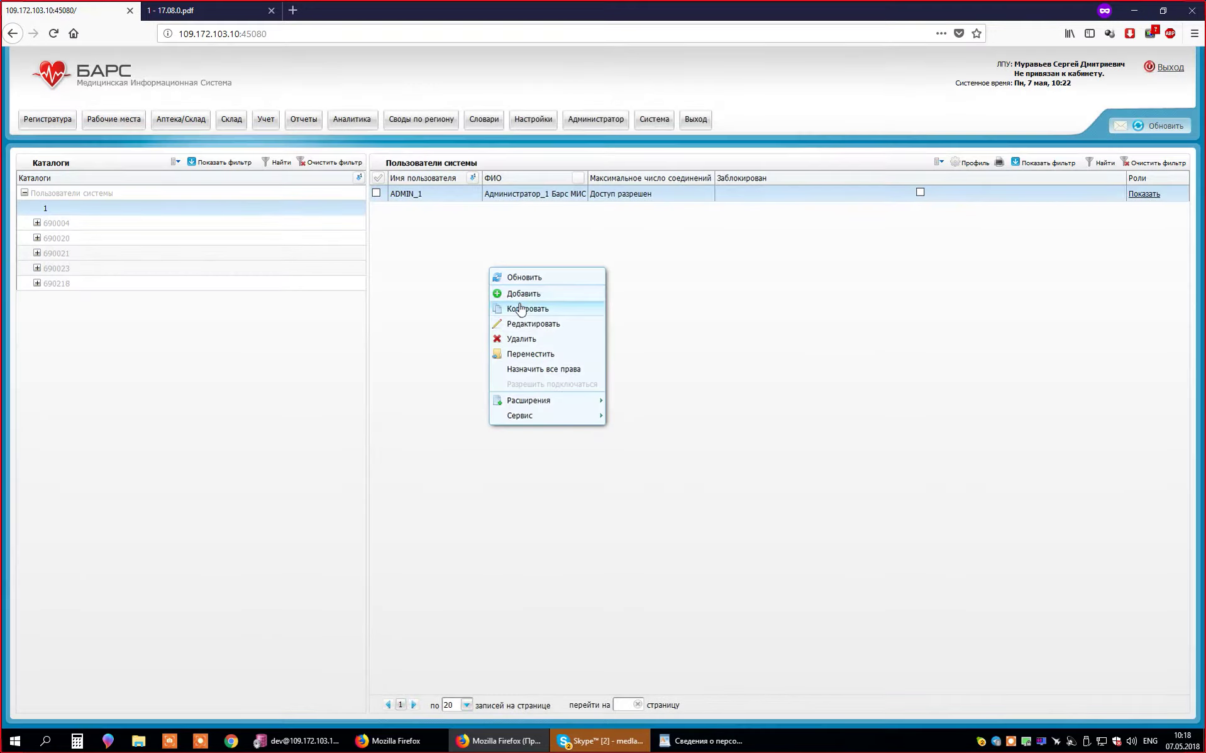
{"action": "left_click", "coordinate": [450, 291]}
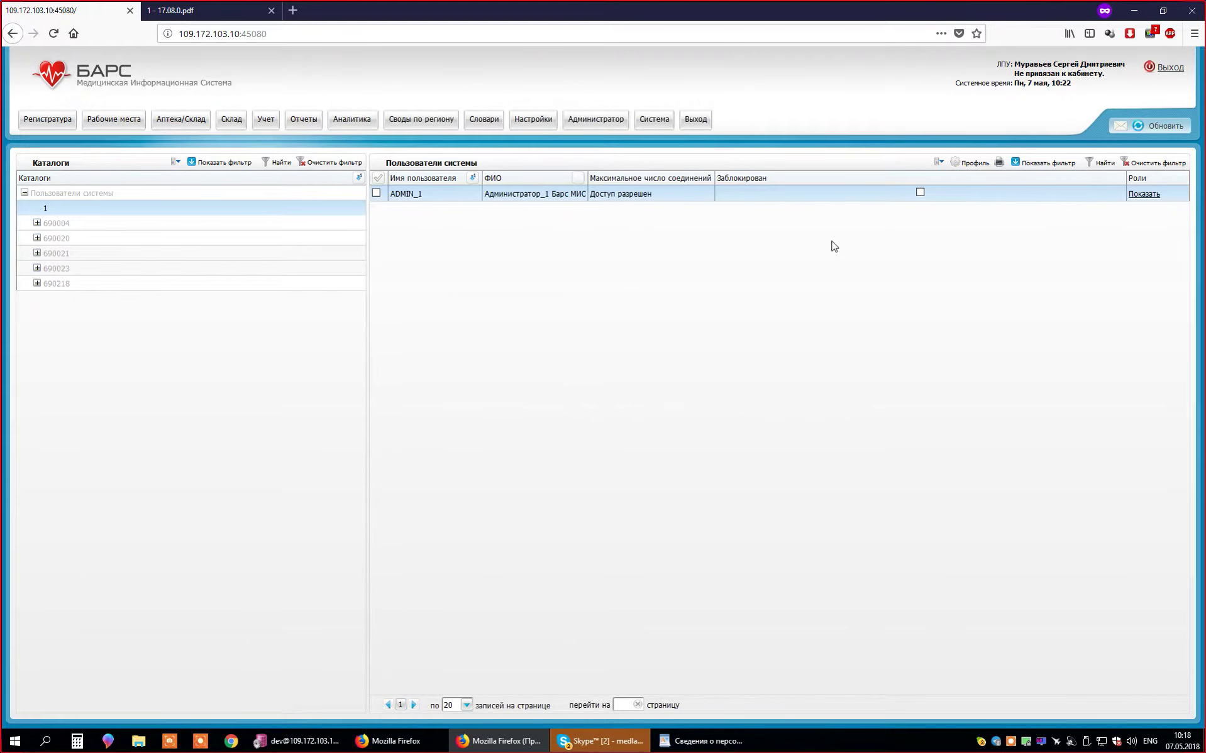
{"action": "right_click", "coordinate": [511, 249]}
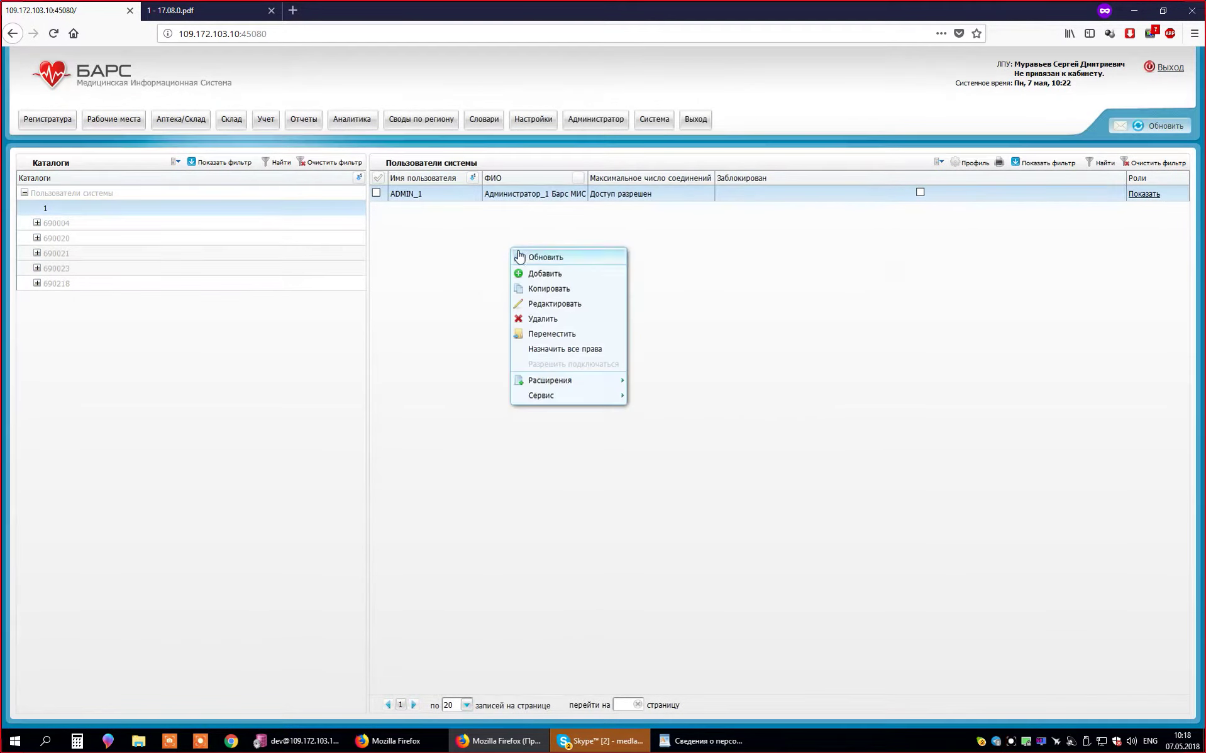
{"action": "left_click", "coordinate": [481, 269]}
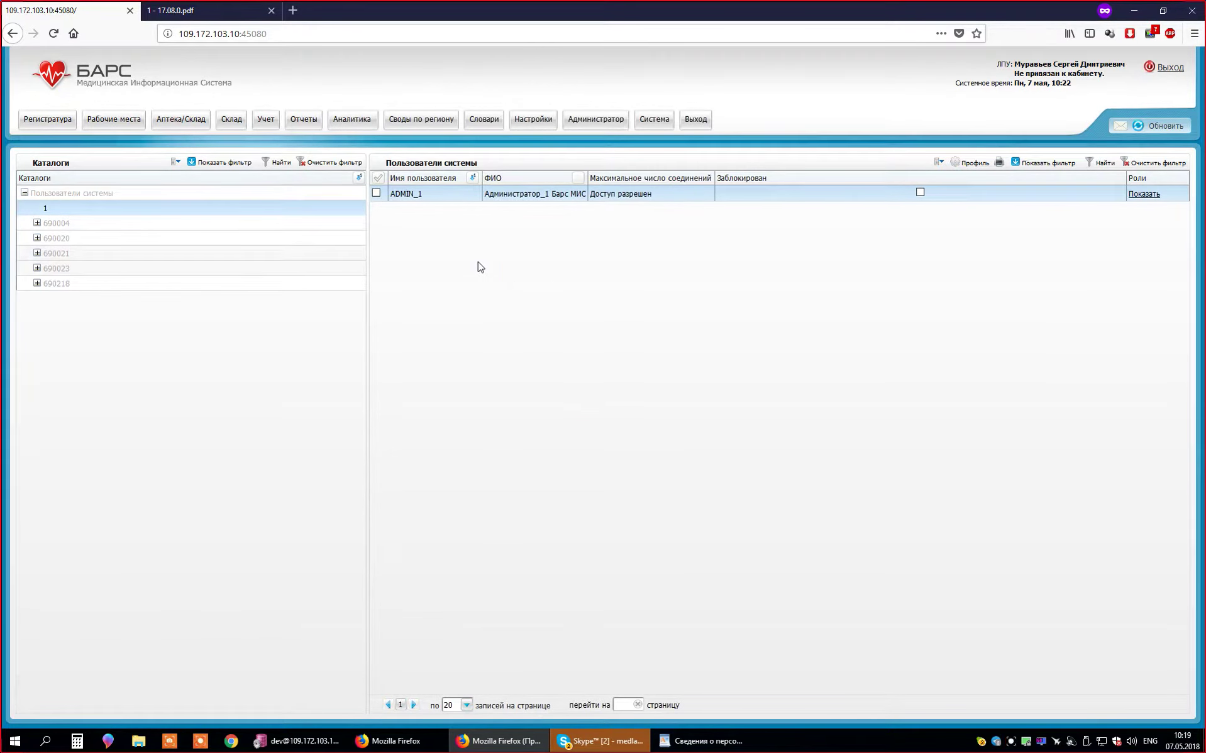
{"action": "left_click", "coordinate": [605, 748]}
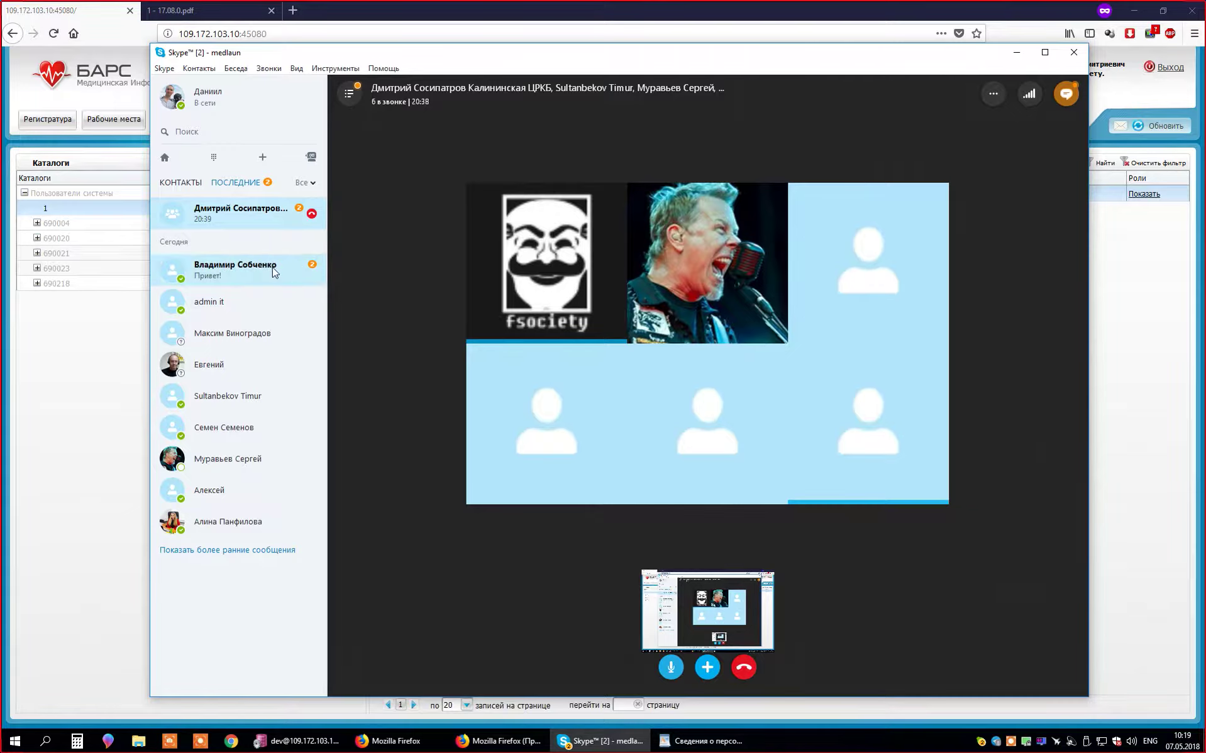
{"action": "left_click", "coordinate": [274, 272]}
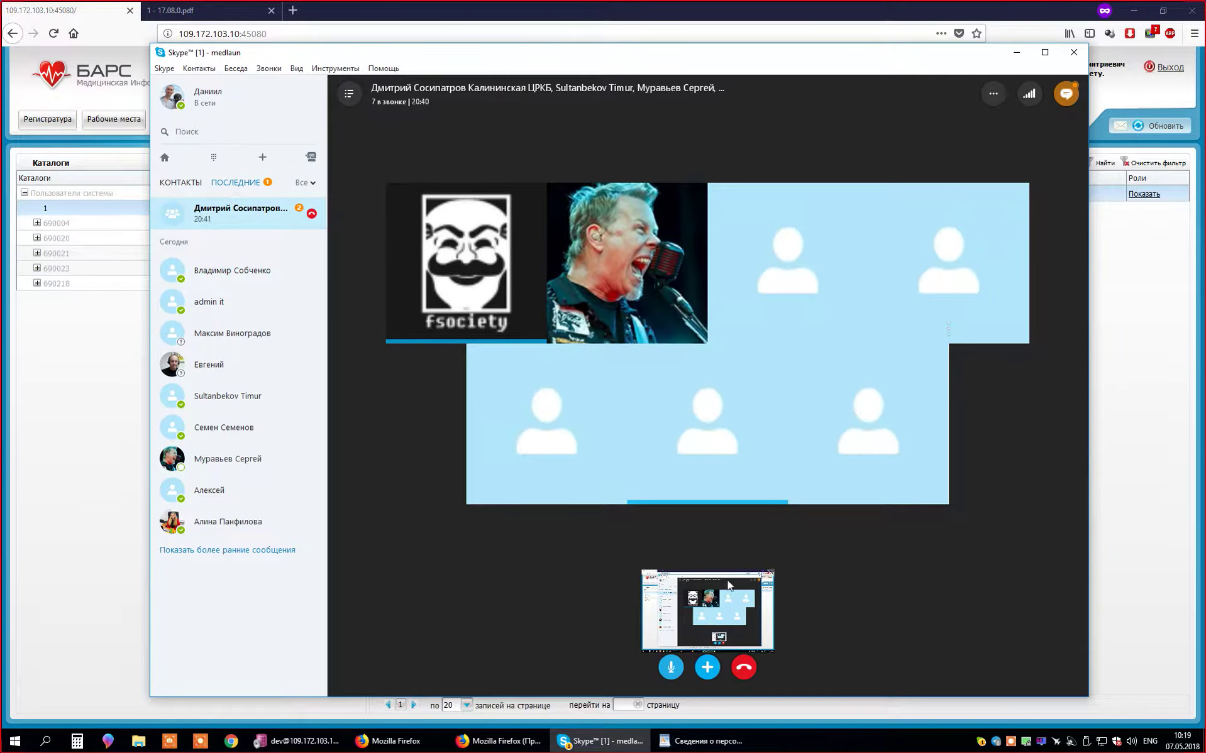
{"action": "left_click", "coordinate": [604, 749]}
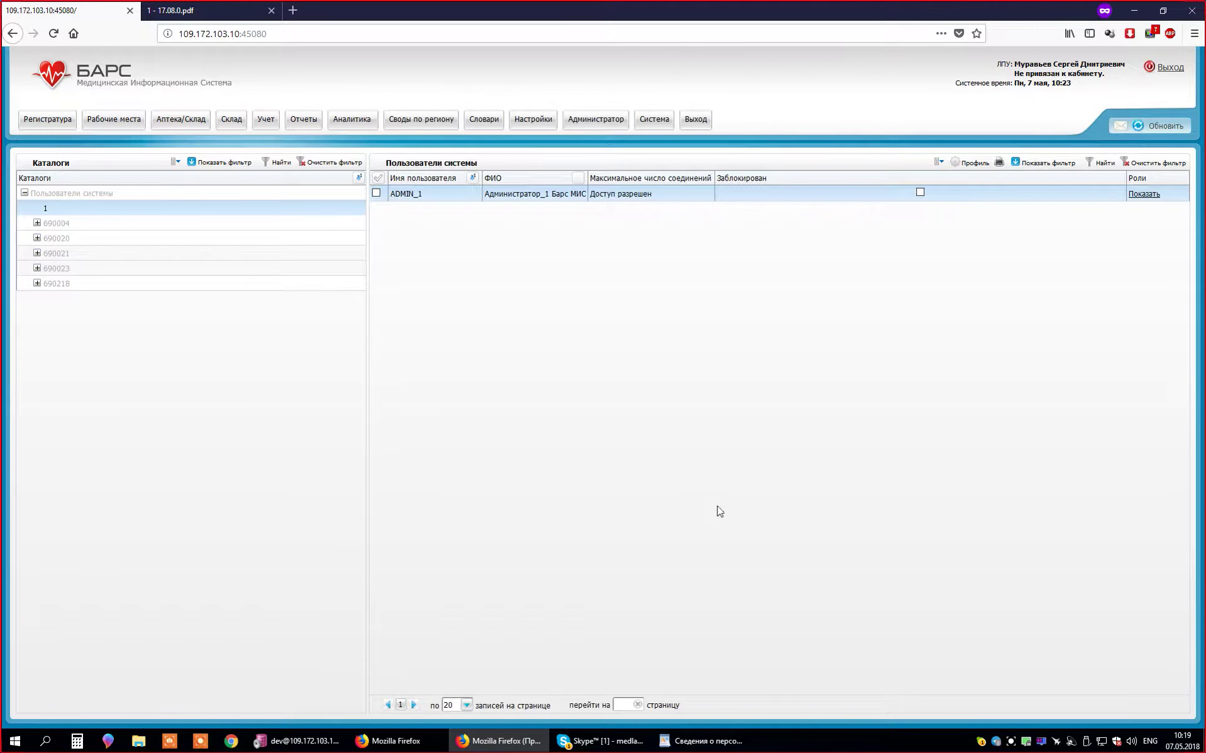
{"action": "left_click", "coordinate": [609, 749]}
{"action": "left_click", "coordinate": [609, 748]}
- Show ADMIN_1's roles in the Роли и пользователи dialog, dismissing the call and quitting Telegram
{"action": "left_click", "coordinate": [1147, 195]}
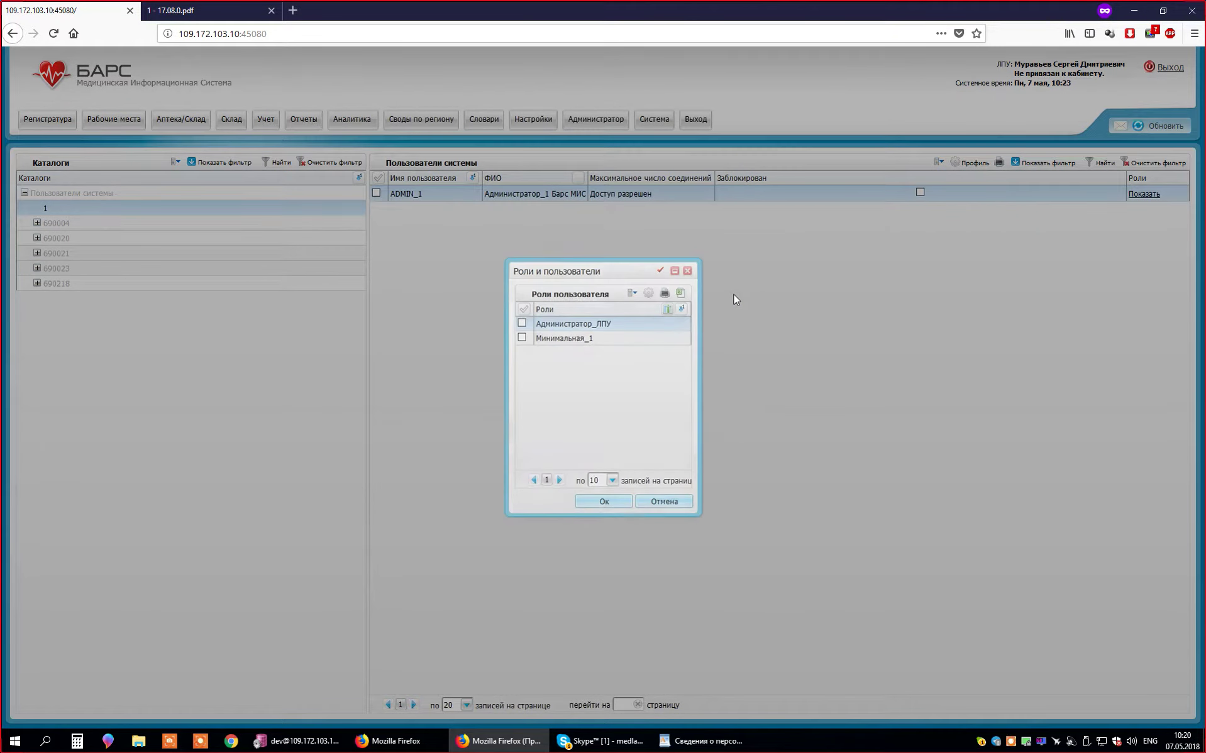
{"action": "mouse_move", "coordinate": [614, 278]}
{"action": "left_mouse_down"}
{"action": "mouse_move", "coordinate": [610, 320]}
{"action": "mouse_move", "coordinate": [607, 294]}
{"action": "left_mouse_up"}
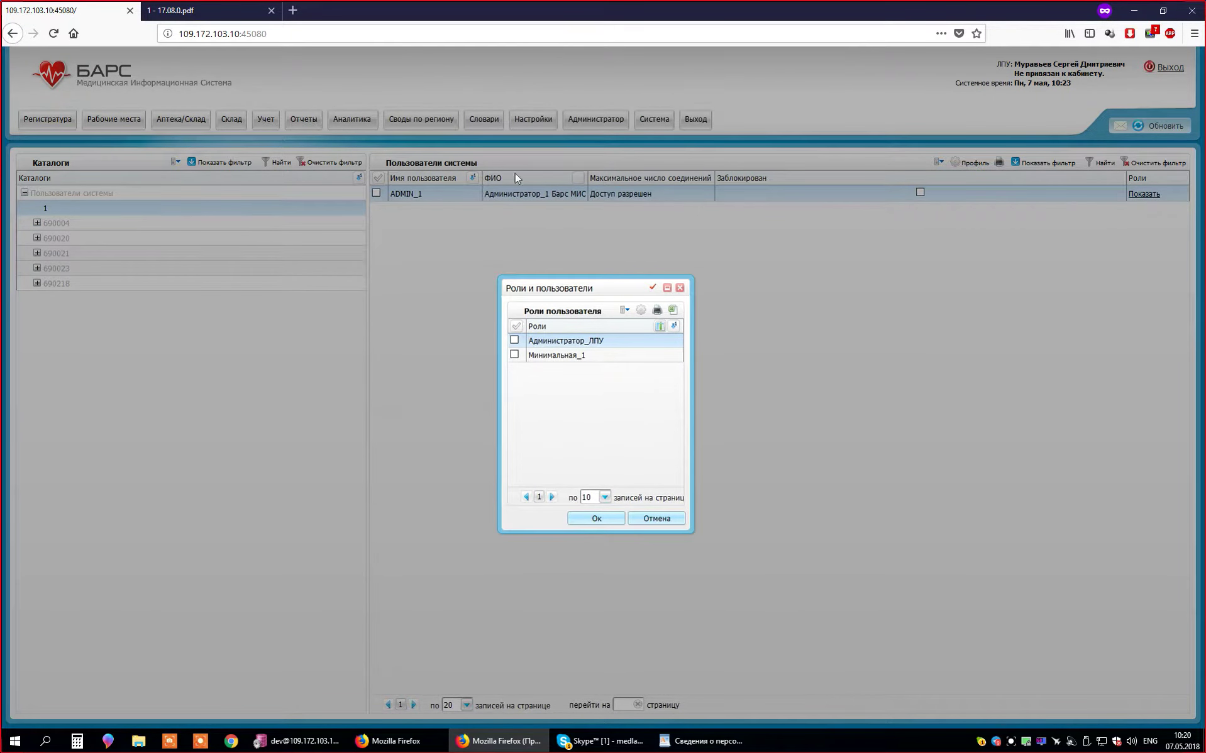
{"action": "left_click", "coordinate": [1193, 684]}
{"action": "right_click", "coordinate": [1027, 741]}
{"action": "left_click", "coordinate": [1027, 735]}
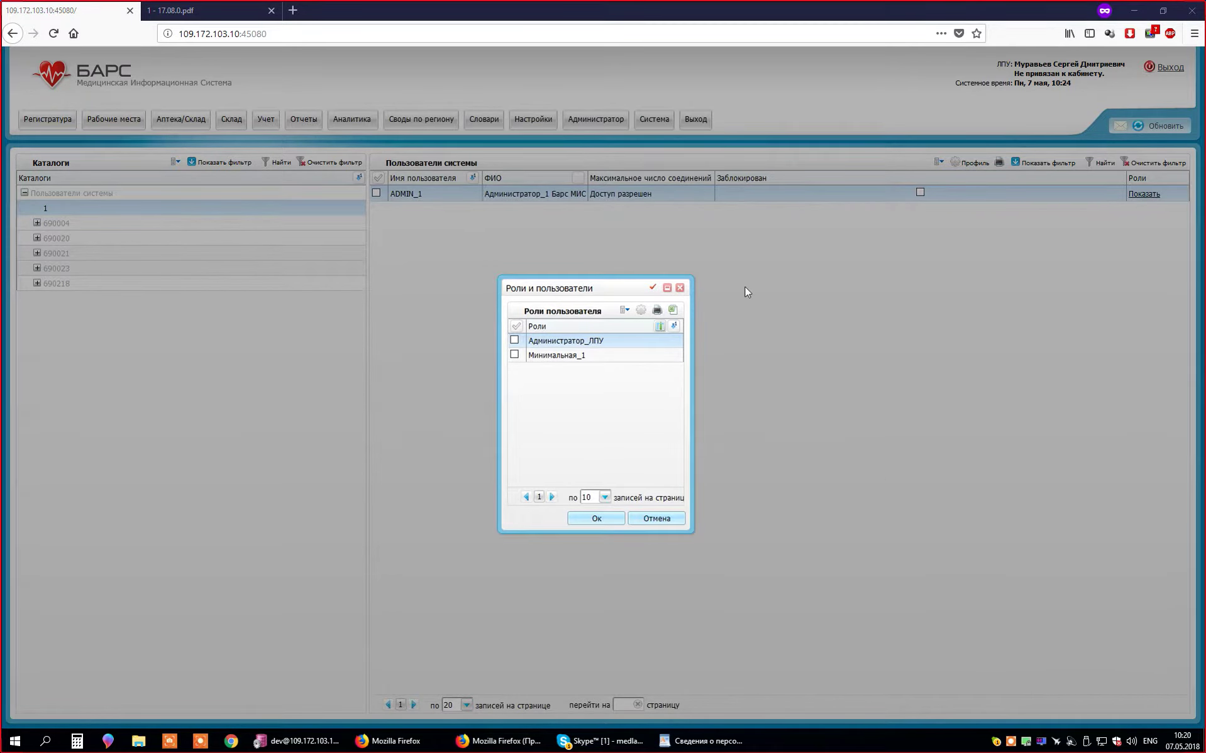
{"action": "mouse_move", "coordinate": [601, 298]}
{"action": "left_mouse_down"}
{"action": "mouse_move", "coordinate": [576, 253]}
{"action": "mouse_move", "coordinate": [597, 275]}
{"action": "left_mouse_up"}
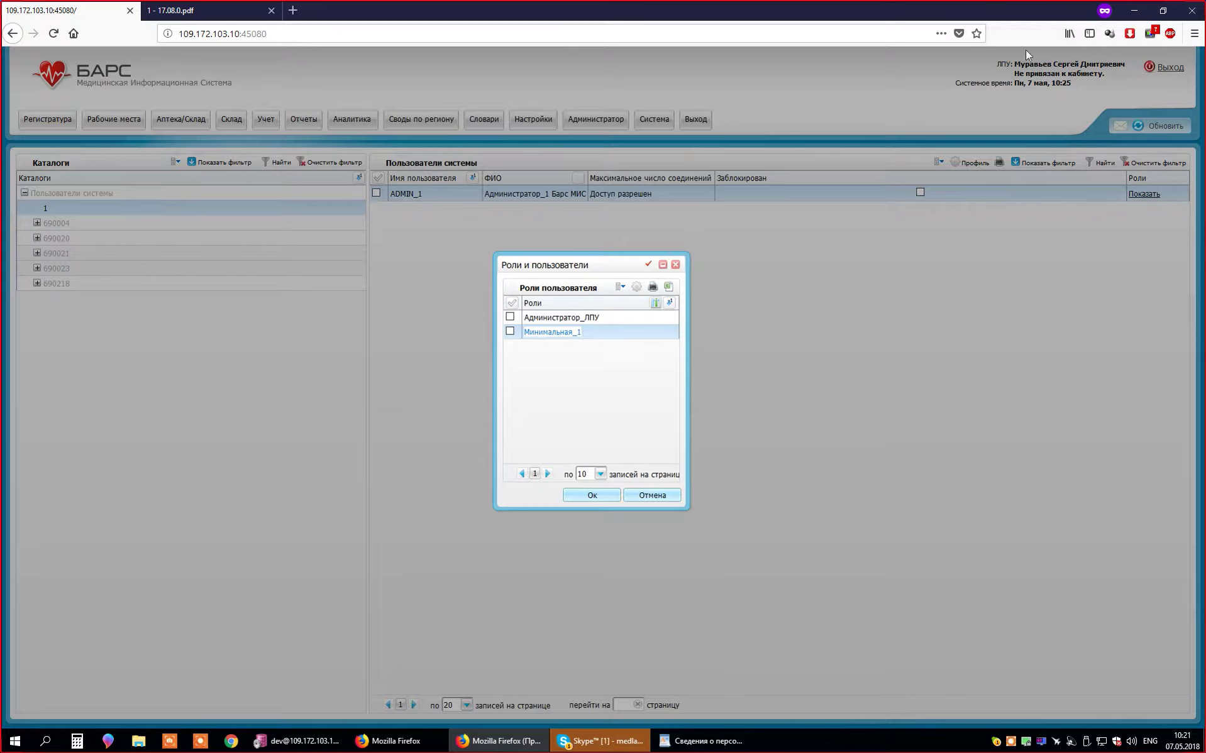
- Select Минимальная_1 and then Администратор_ЛПУ, confirming neither role is assigned to ADMIN_1
{"action": "left_click", "coordinate": [596, 340]}
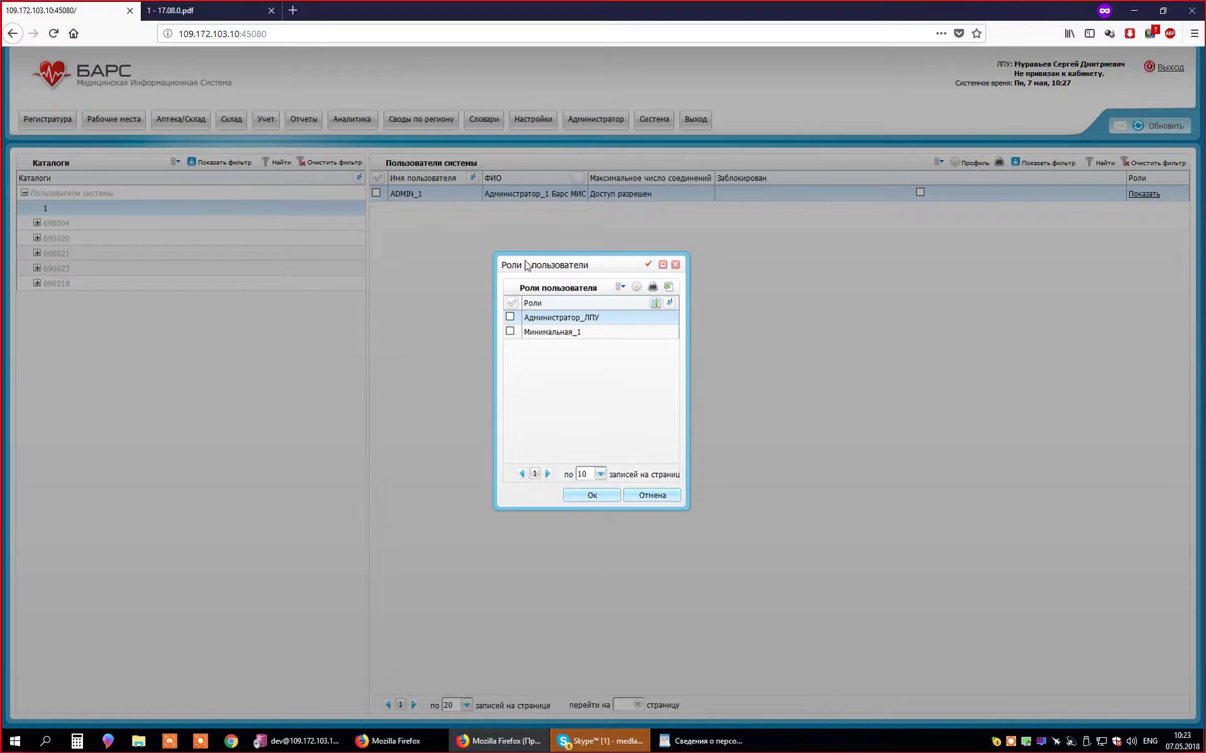
{"action": "left_click", "coordinate": [591, 333]}
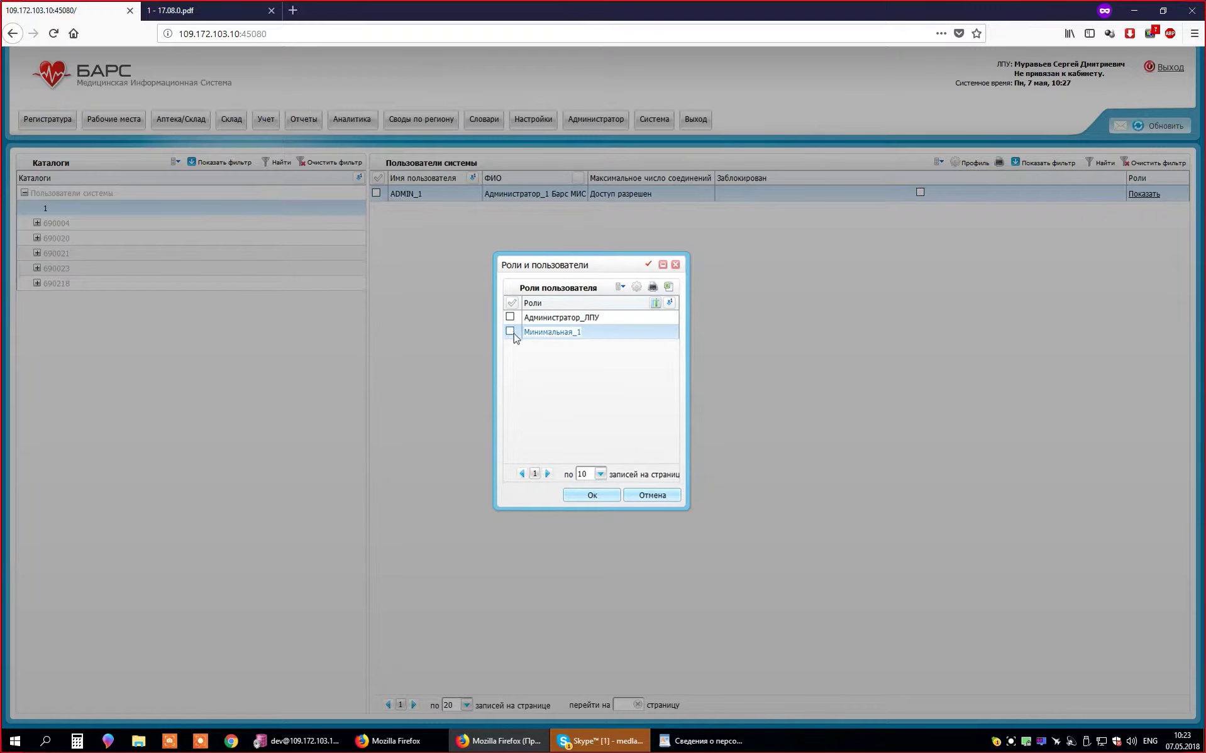
{"action": "left_click", "coordinate": [526, 318]}
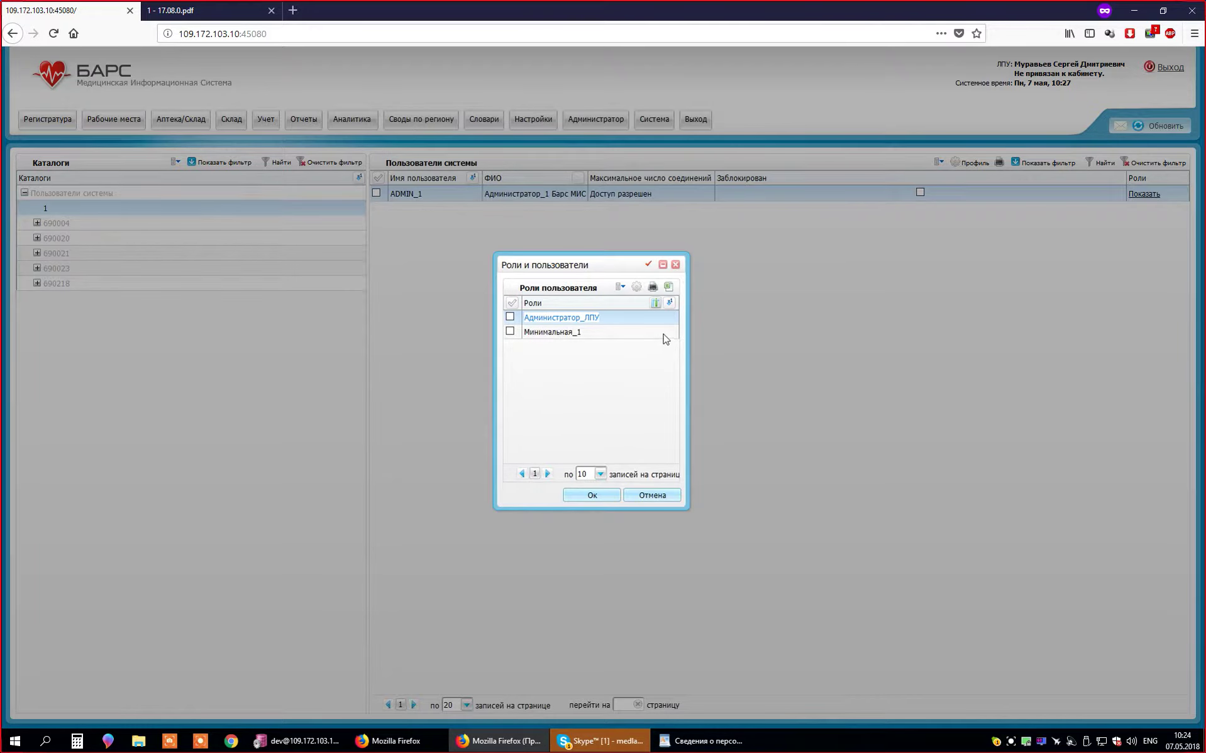
- Close the roles dialog and open the Добавить form for a new system user
{"action": "left_click", "coordinate": [676, 264]}
{"action": "right_click", "coordinate": [566, 229]}
{"action": "left_click", "coordinate": [488, 255]}
{"action": "right_click", "coordinate": [514, 224]}
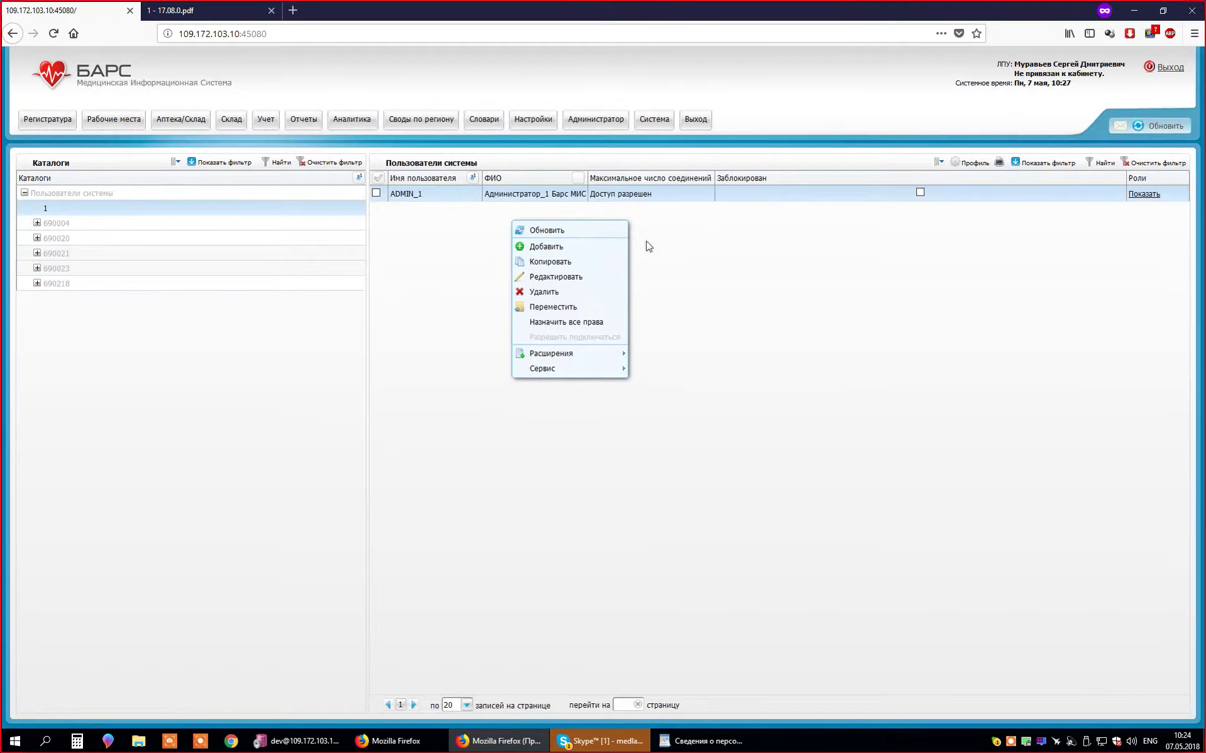
{"action": "left_click", "coordinate": [479, 224]}
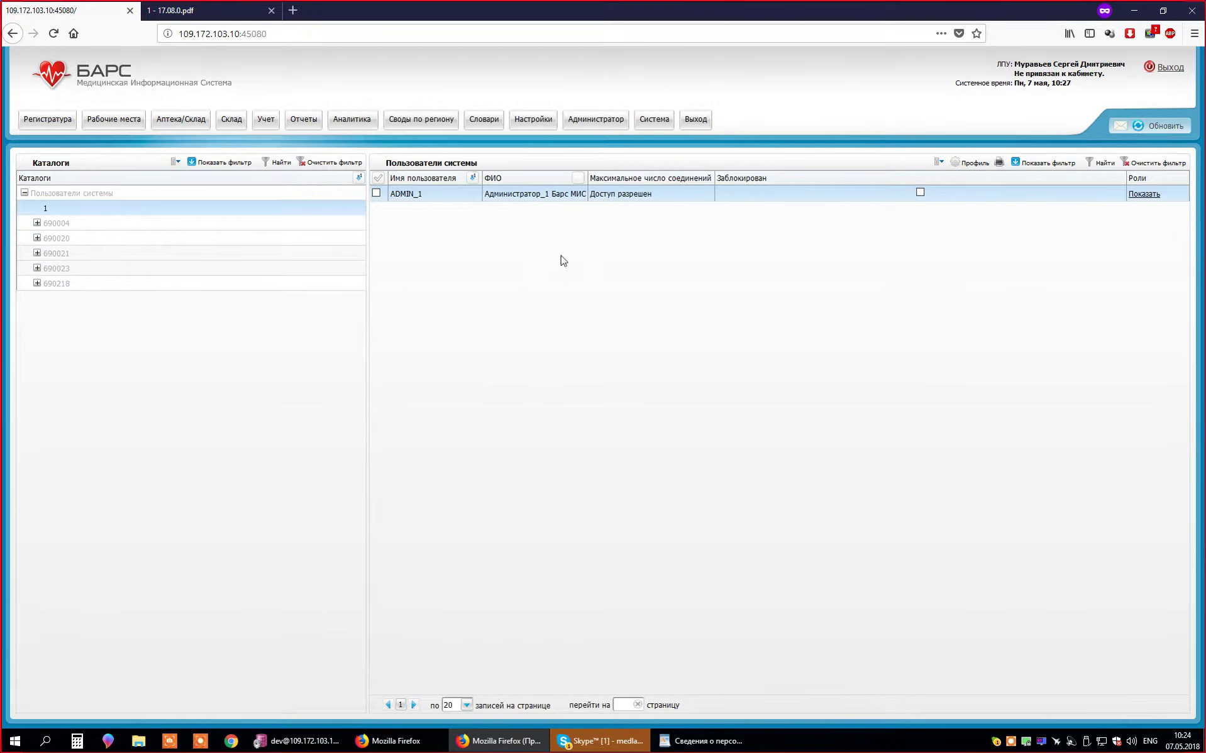
{"action": "right_click", "coordinate": [549, 213]}
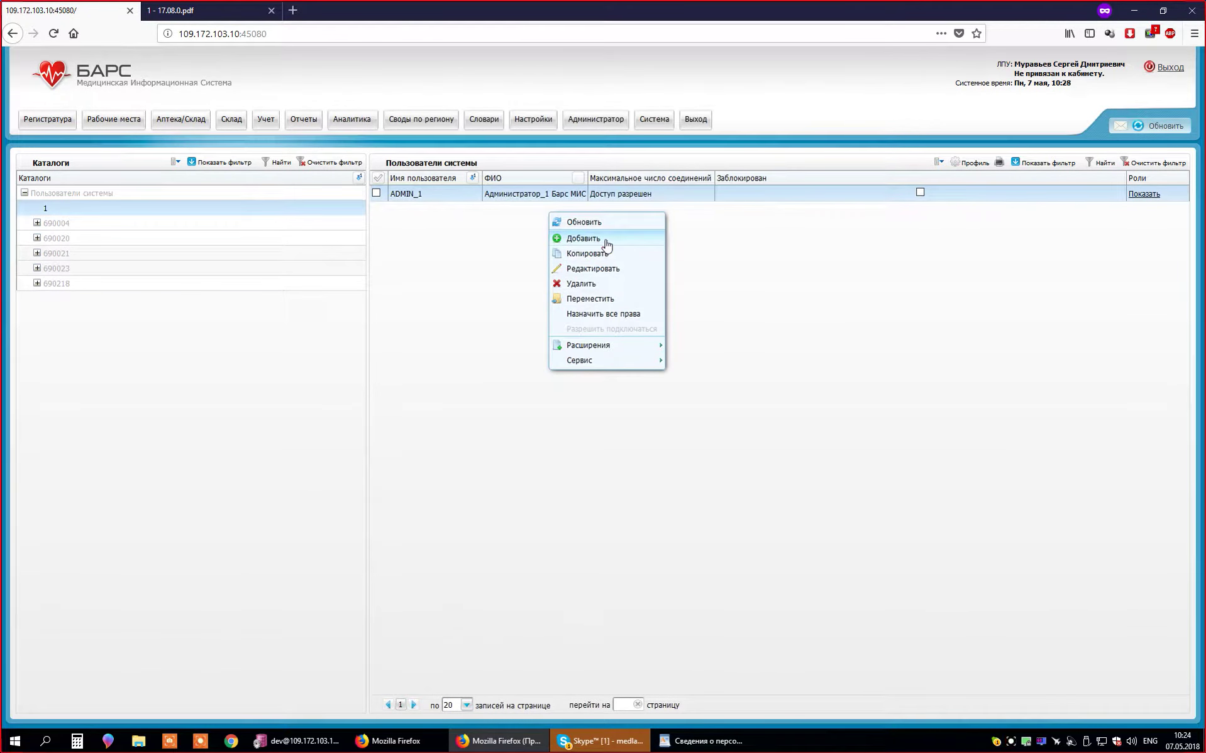
{"action": "left_click", "coordinate": [607, 243]}
{"action": "left_click_drag", "start_coordinate": [627, 338], "coordinate": [723, 277]}
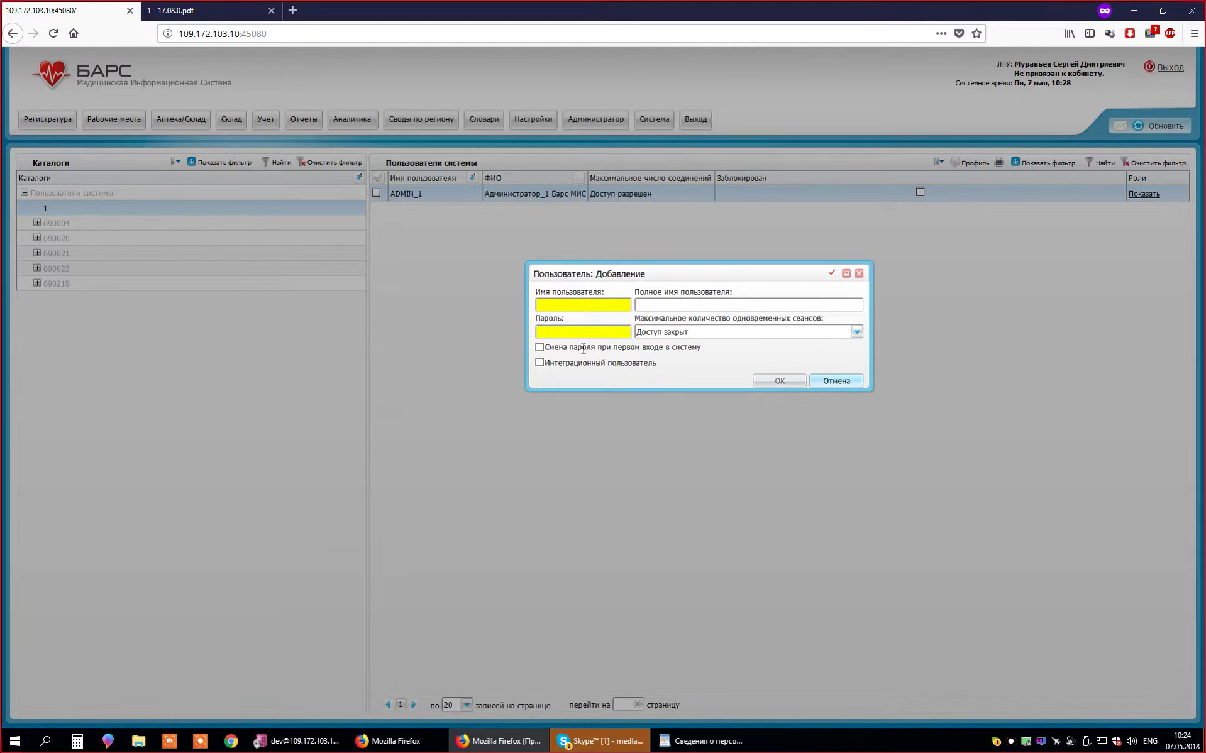
- Set the simultaneous sessions limit to 'Разрешено не более 5-ти сеансов'
{"action": "left_click", "coordinate": [666, 306]}
{"action": "left_click", "coordinate": [737, 332]}
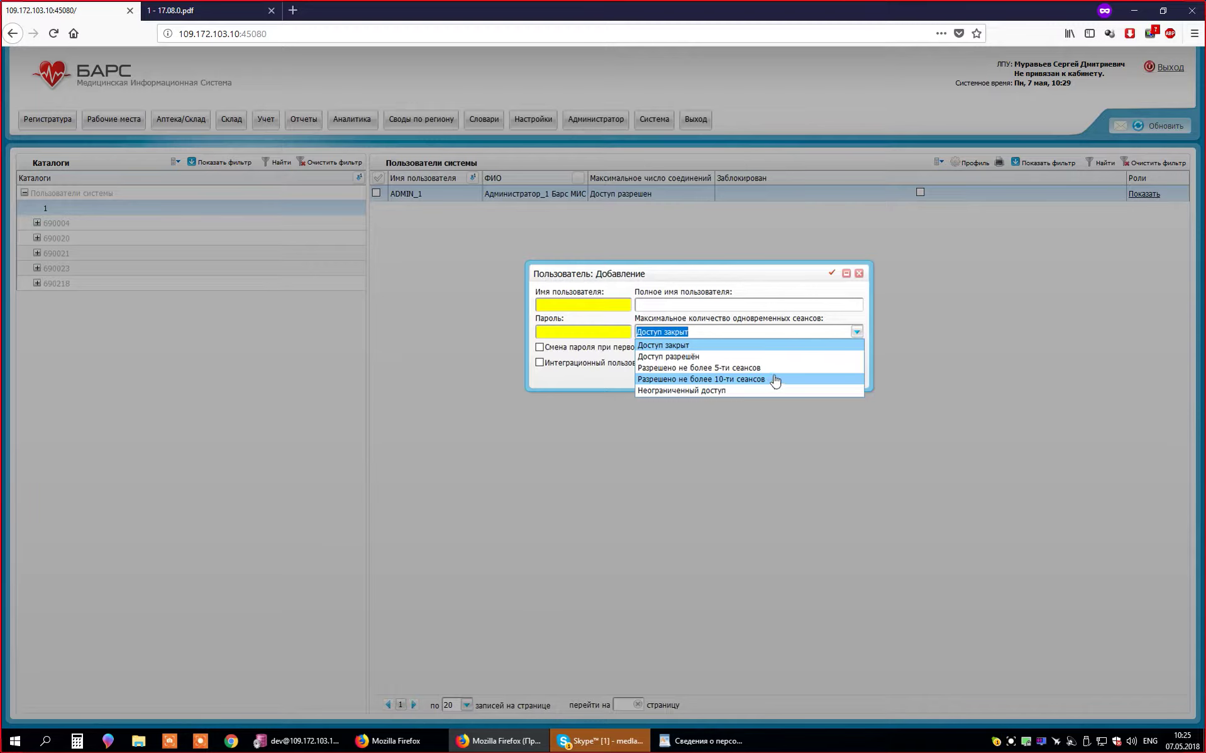
{"action": "left_click", "coordinate": [773, 370]}
{"action": "left_click", "coordinate": [774, 333]}
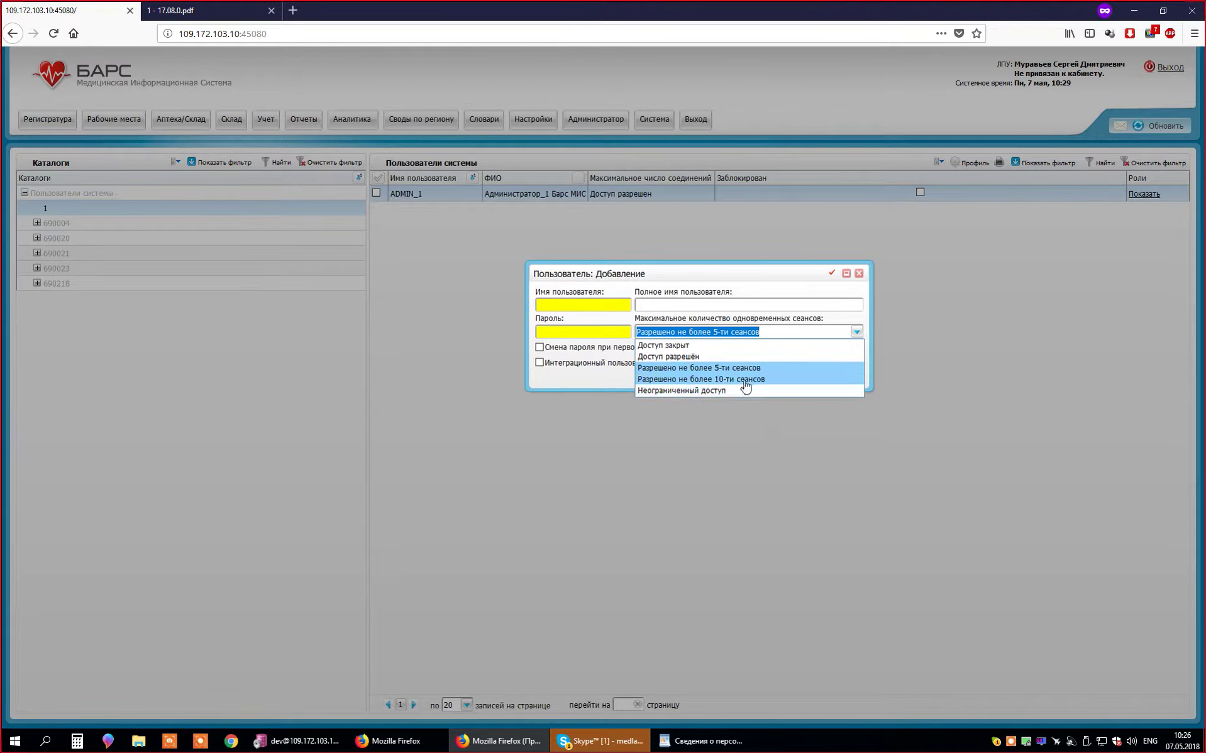
{"action": "left_click", "coordinate": [620, 369]}
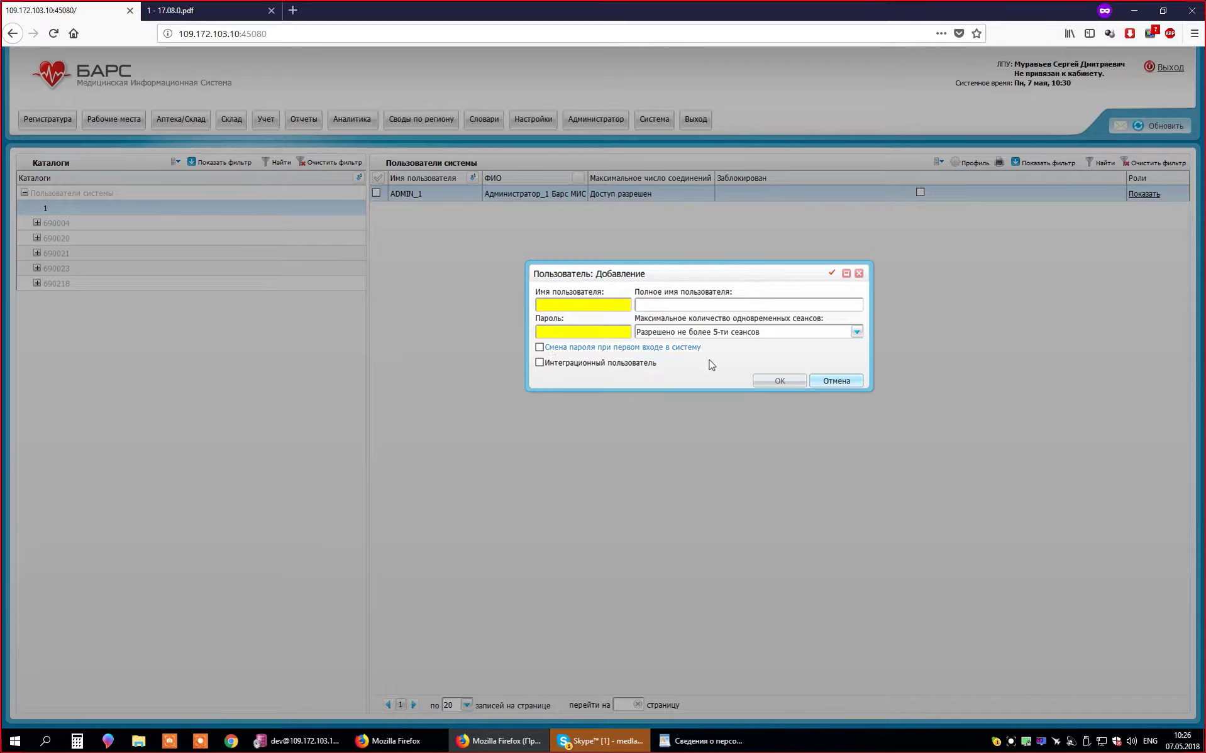
- Require a password change at first login and enter an initial password for the new user
{"action": "left_click", "coordinate": [540, 347]}
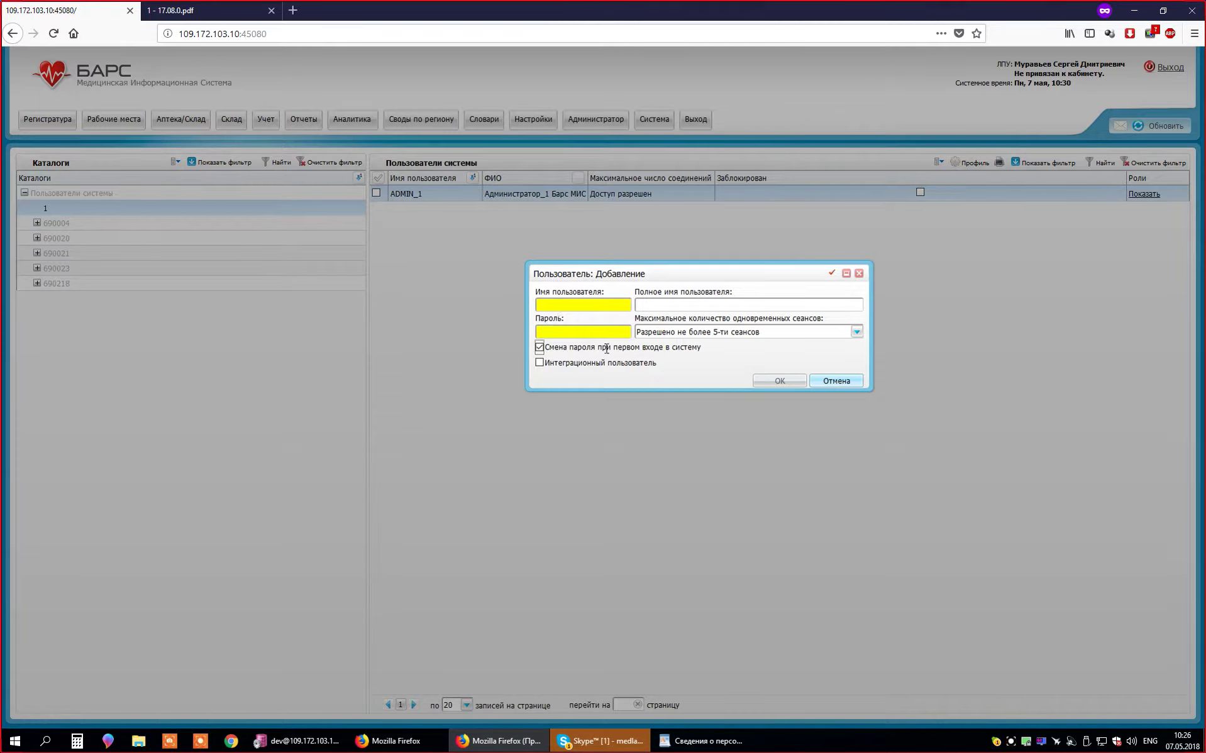
{"action": "type", "text": "123"}
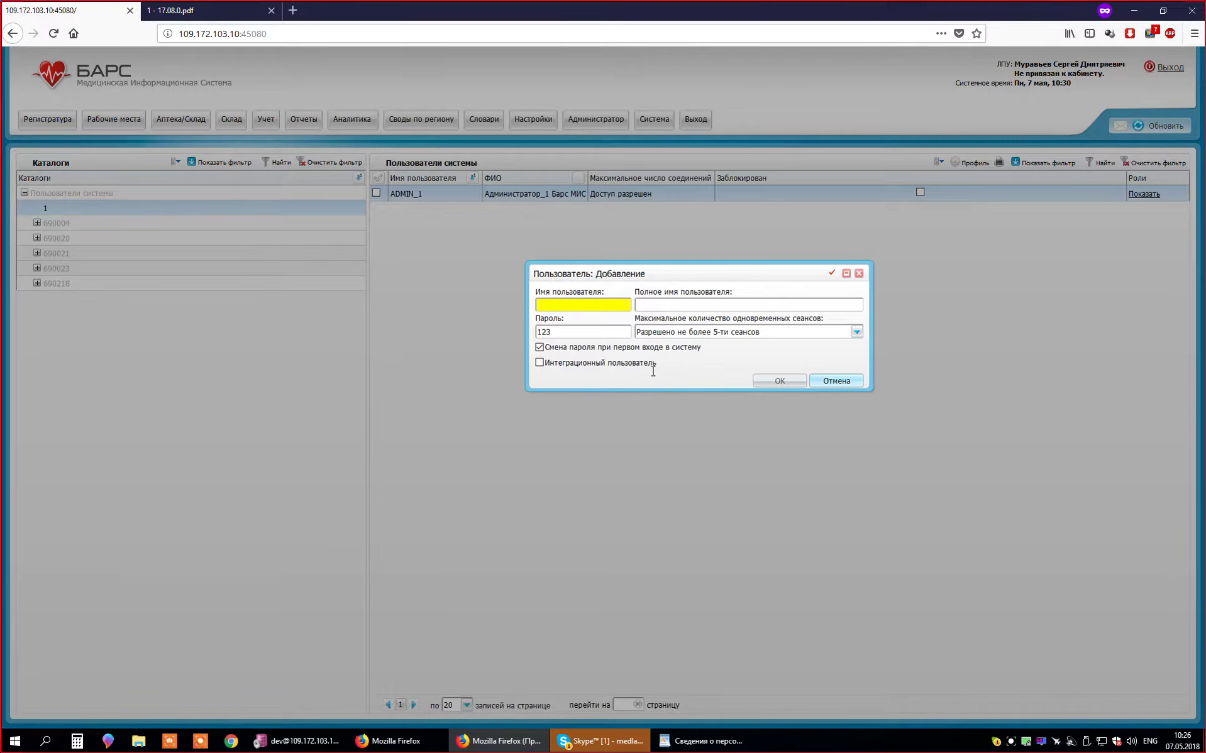
{"action": "left_click_drag", "start_coordinate": [664, 369], "coordinate": [560, 372]}
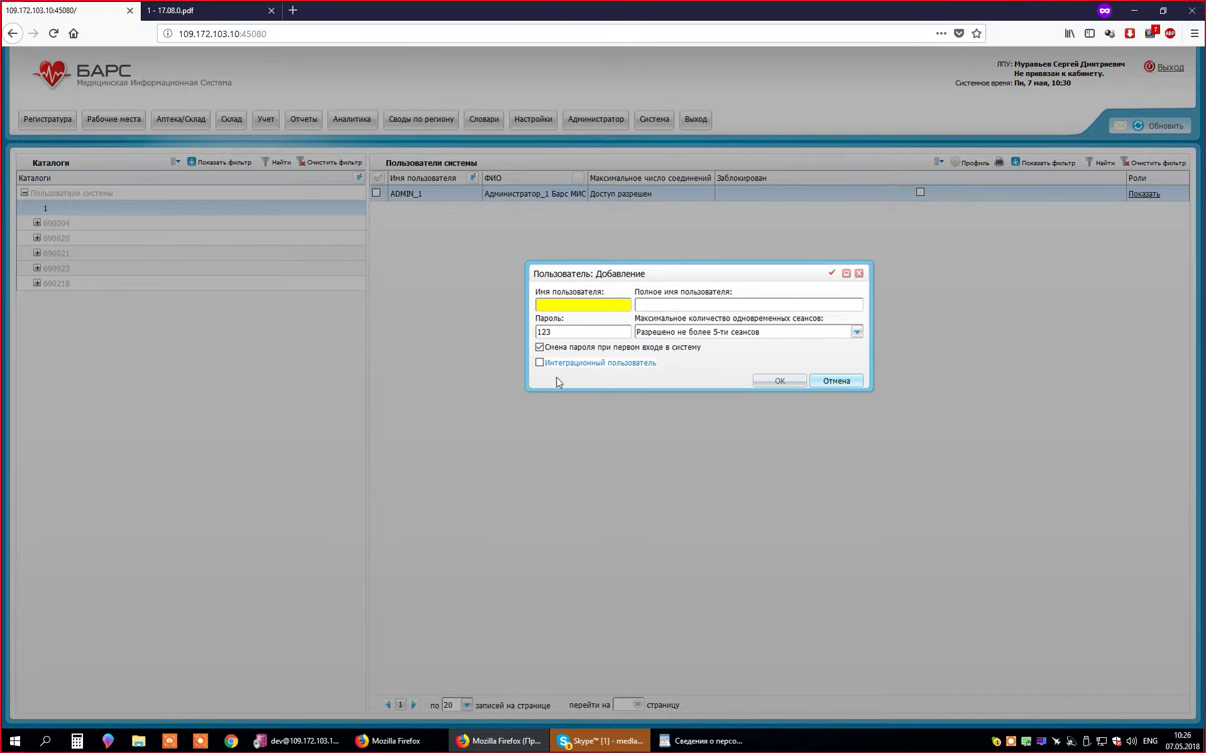
{"action": "left_click", "coordinate": [558, 379]}
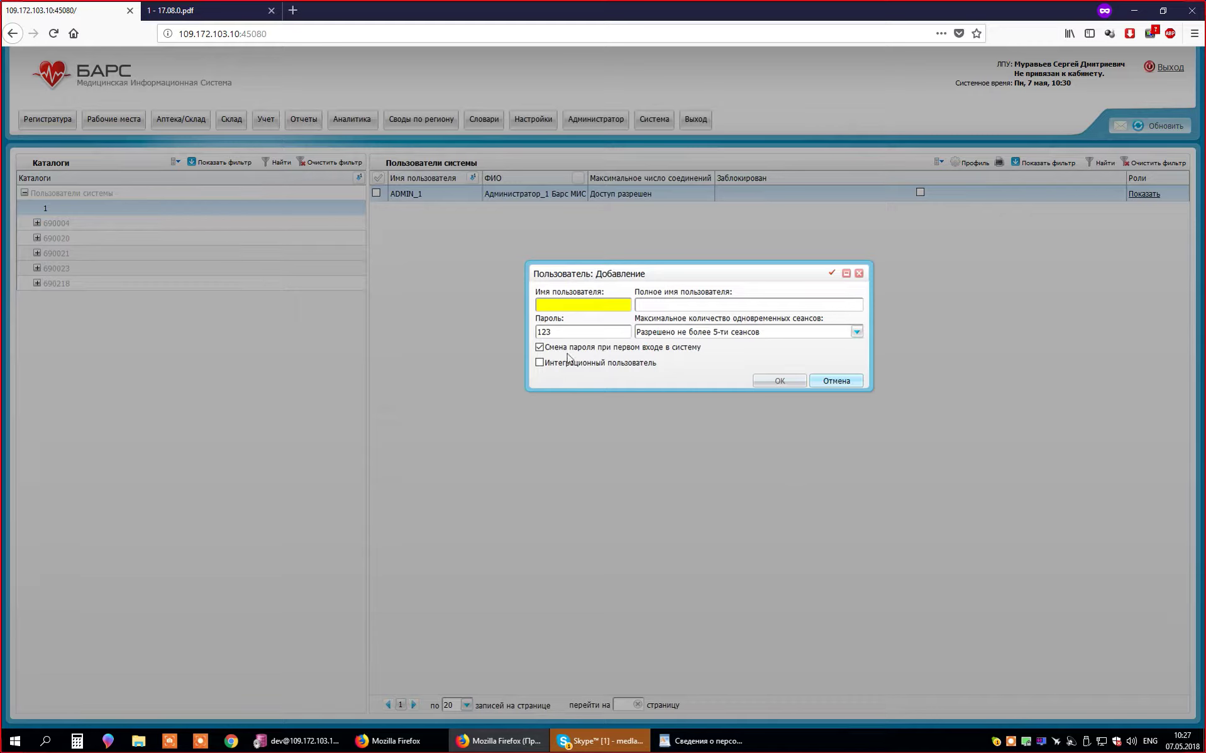
- Toggle Интеграционный пользователь on and back off, leaving it unchecked, and move the form
{"action": "left_click", "coordinate": [540, 363]}
{"action": "left_click", "coordinate": [539, 363]}
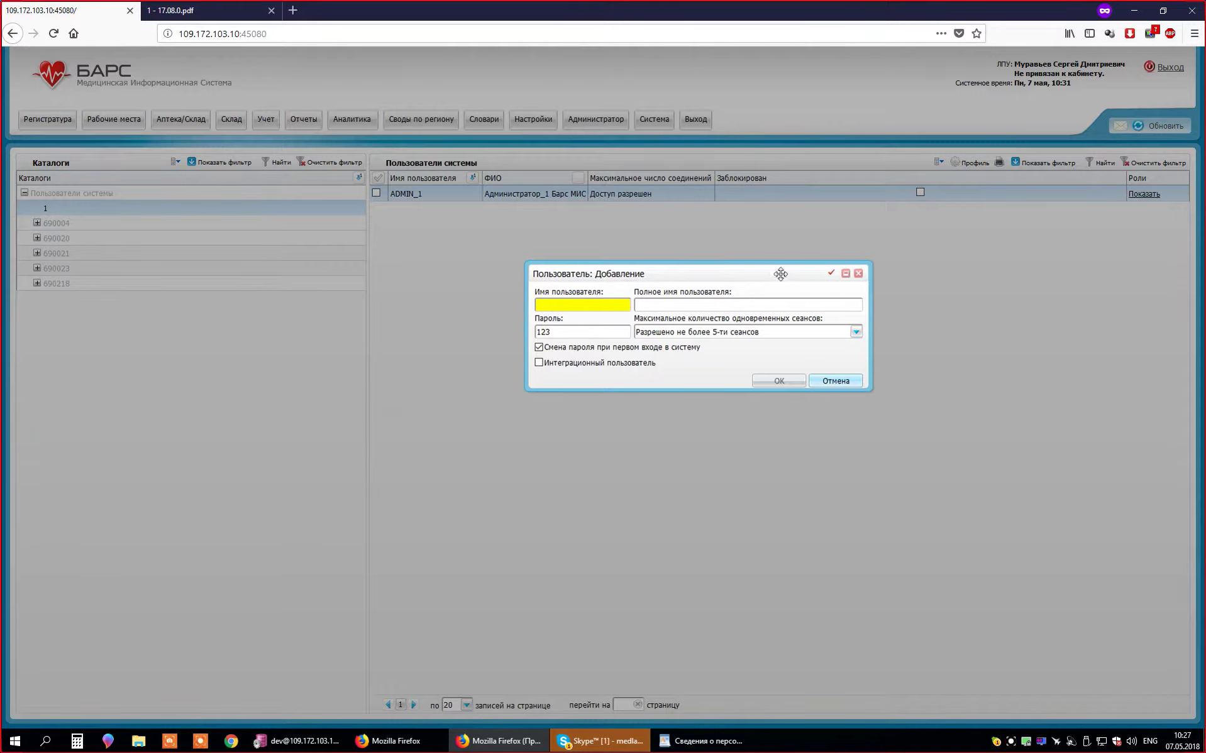
{"action": "left_click_drag", "start_coordinate": [778, 275], "coordinate": [835, 233]}
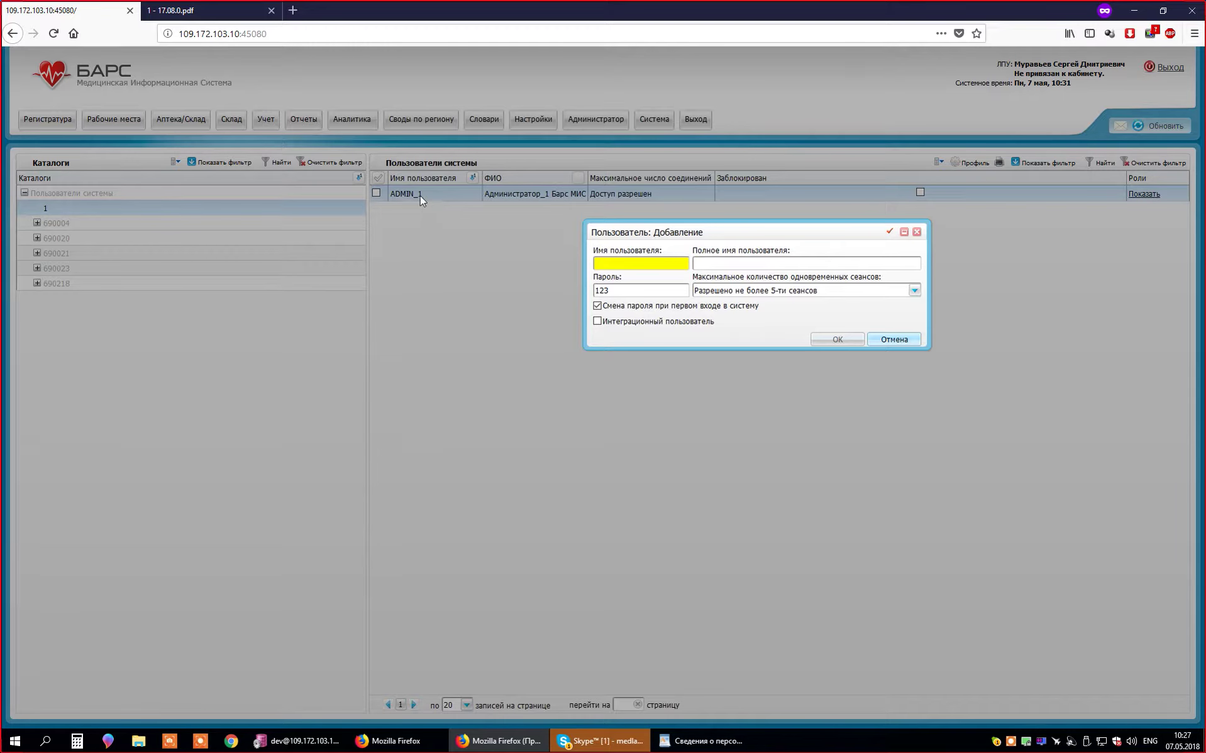
- Cancel the new user and open the empty Настройка персонала staff page, checking its grid actions
{"action": "left_click", "coordinate": [885, 340]}
{"action": "left_click", "coordinate": [540, 121]}
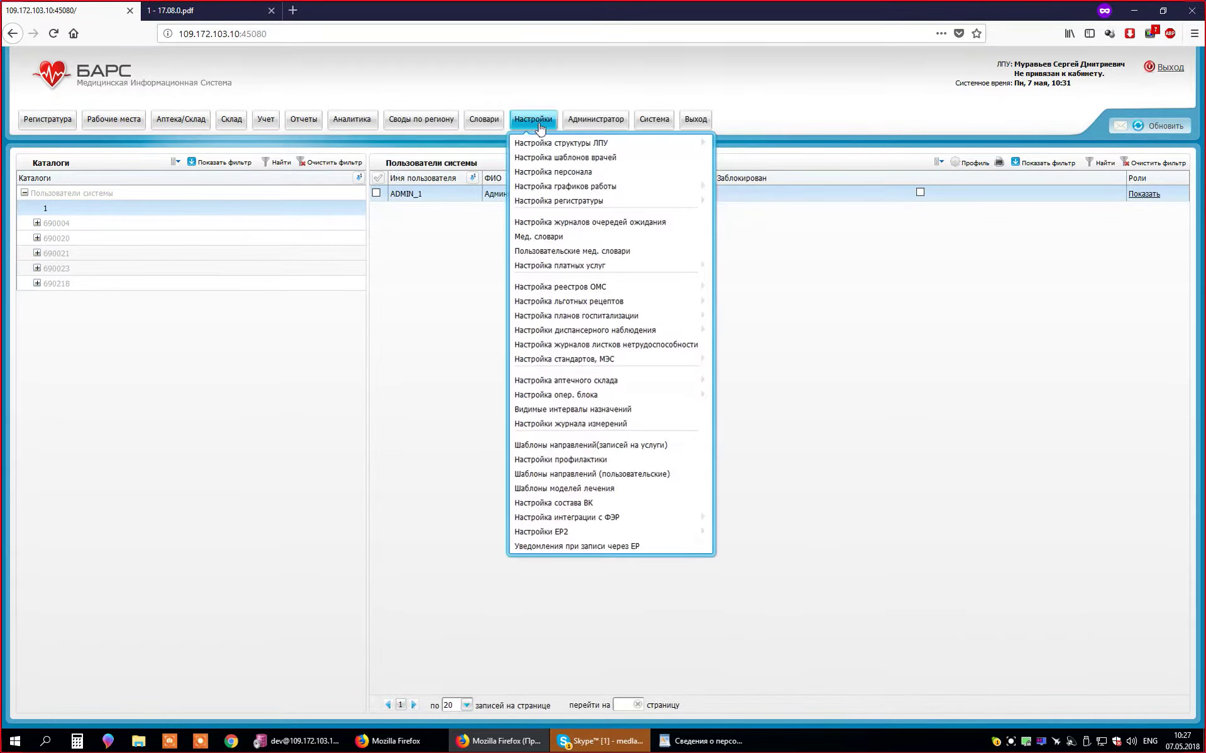
{"action": "mouse_move", "coordinate": [557, 146]}
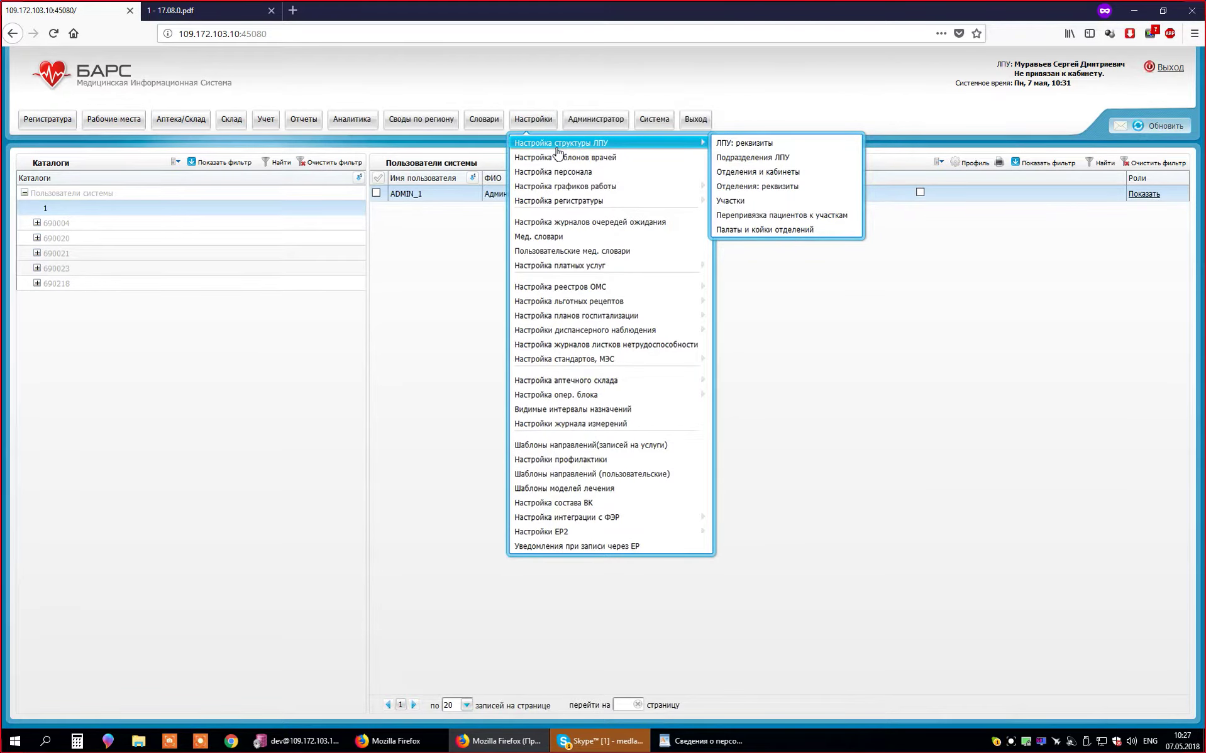
{"action": "left_click", "coordinate": [569, 178]}
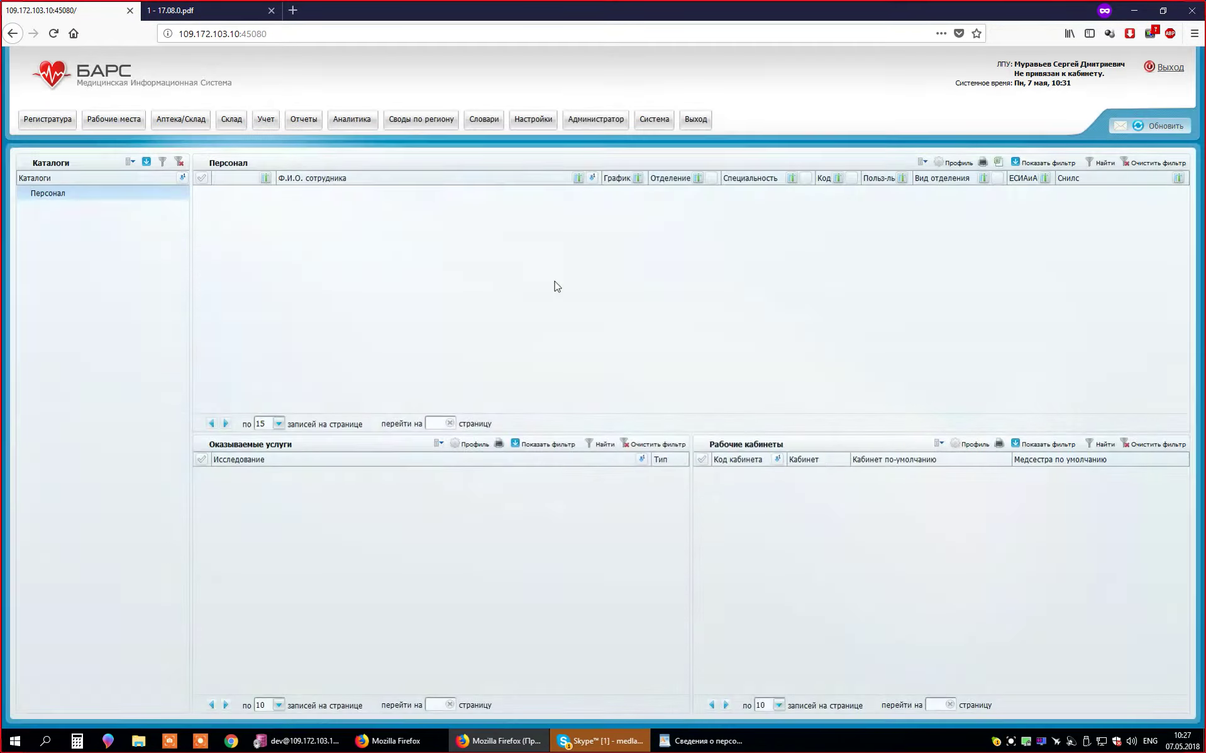
{"action": "right_click", "coordinate": [554, 272]}
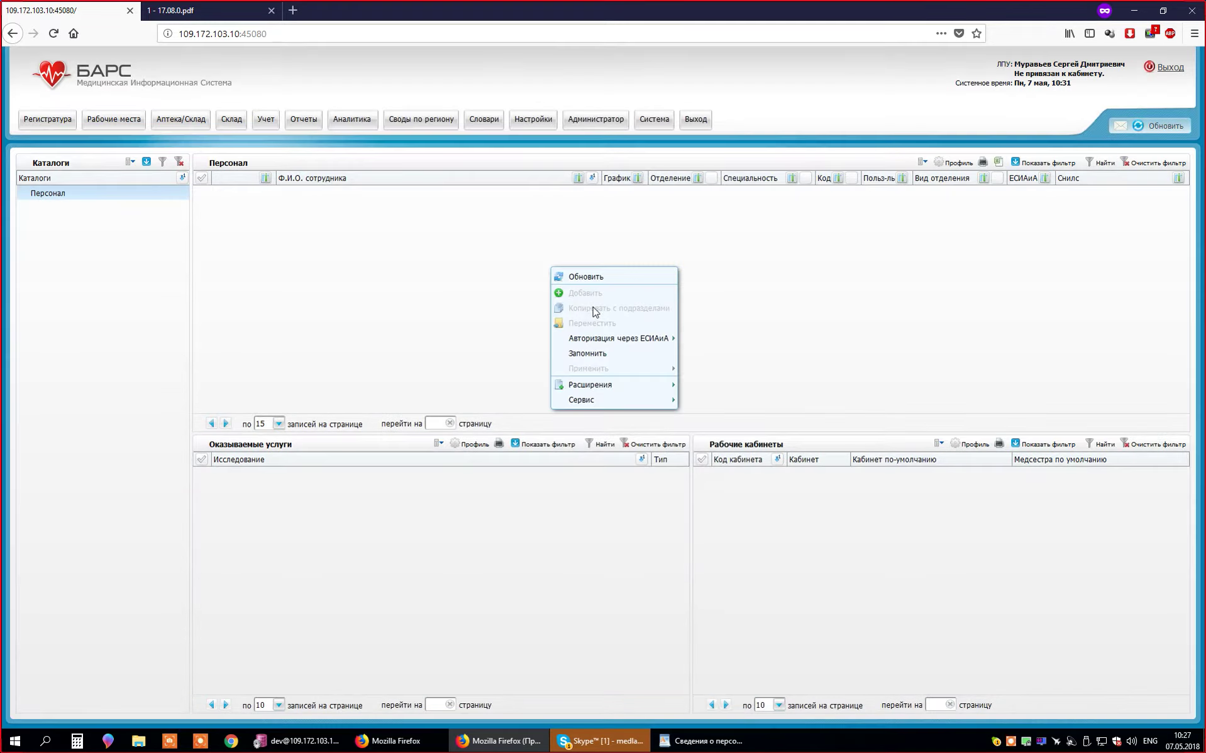
{"action": "left_click", "coordinate": [448, 277]}
{"action": "right_click", "coordinate": [62, 196]}
{"action": "right_click", "coordinate": [402, 234]}
{"action": "left_click", "coordinate": [357, 243]}
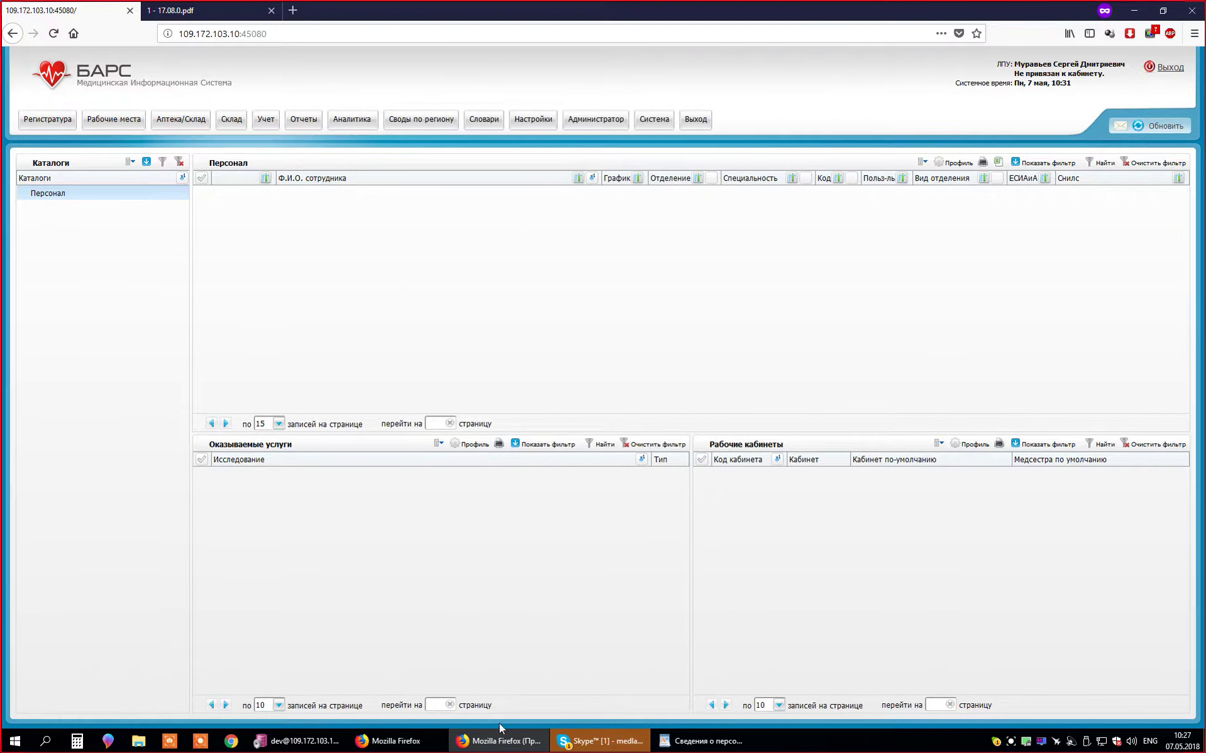
- Switch to the other BARS window and bring up the Администратор options
{"action": "left_click", "coordinate": [400, 742]}
{"action": "left_click", "coordinate": [403, 743]}
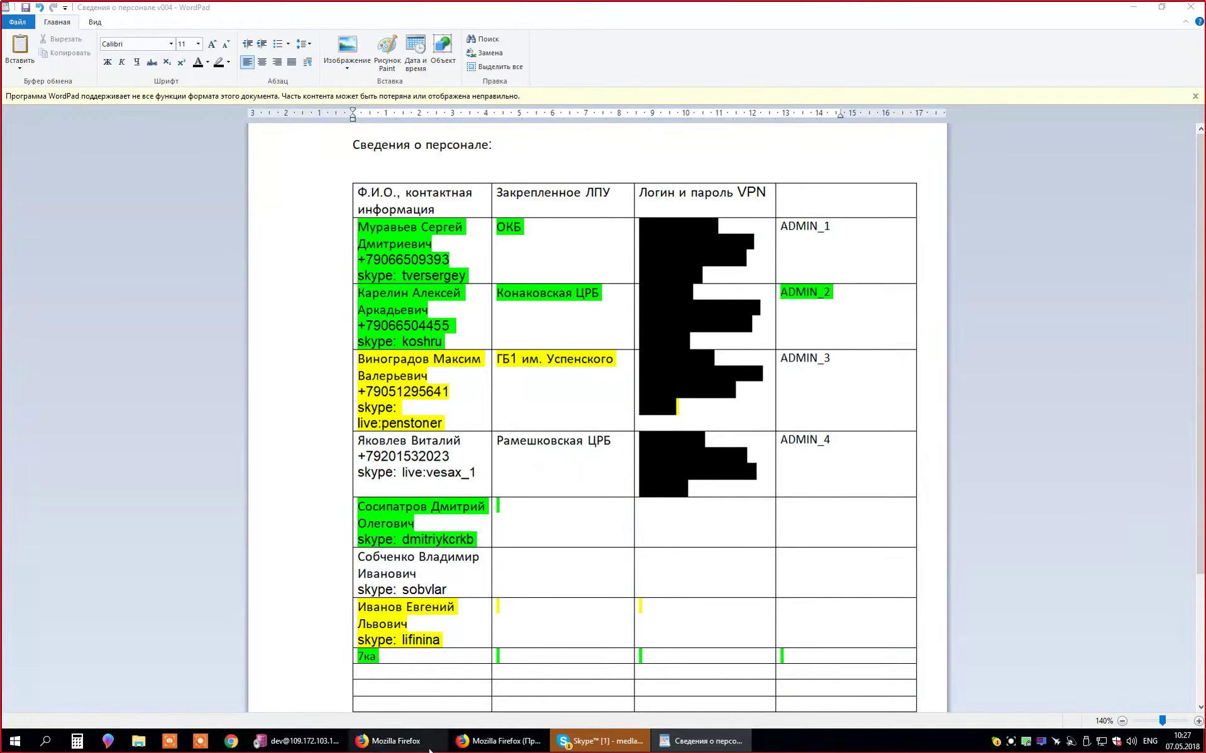
{"action": "left_click", "coordinate": [402, 742]}
{"action": "left_click", "coordinate": [601, 130]}
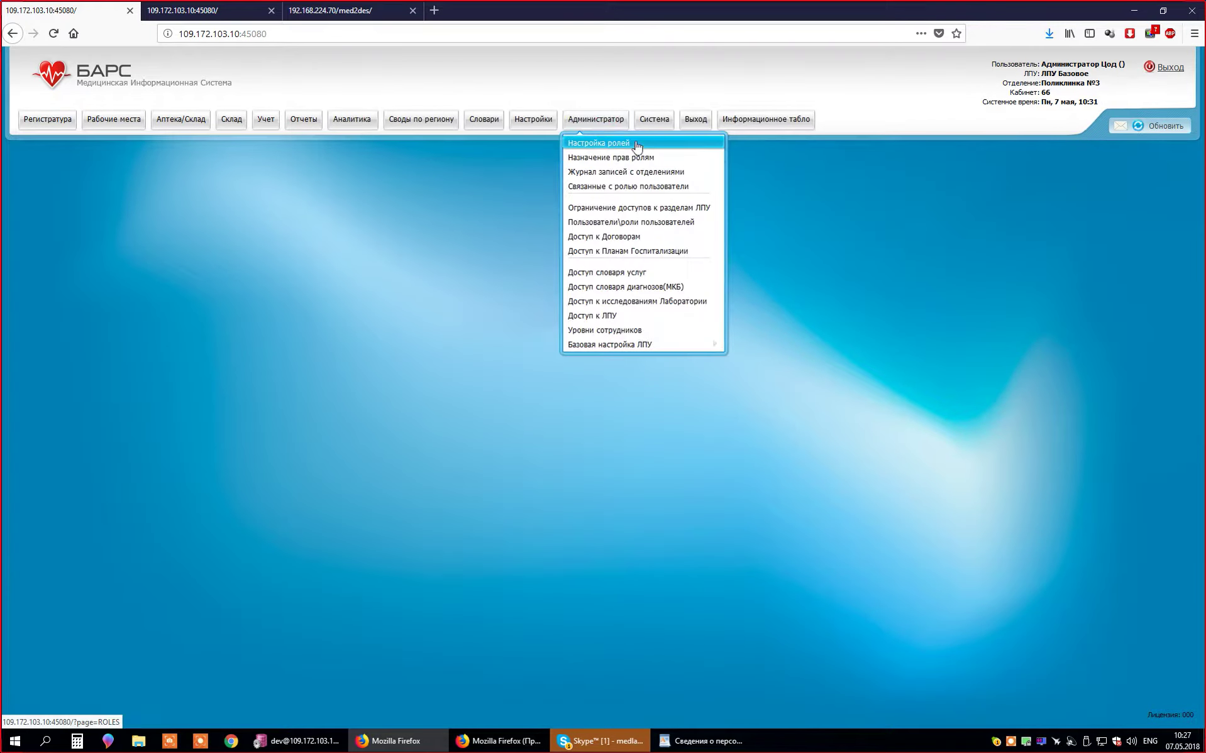
- Sync the Администратор_ЛПУ role's rights to test LPUs 1–4 via Синхронизация прав с другим ЛПУ
{"action": "left_click", "coordinate": [637, 145]}
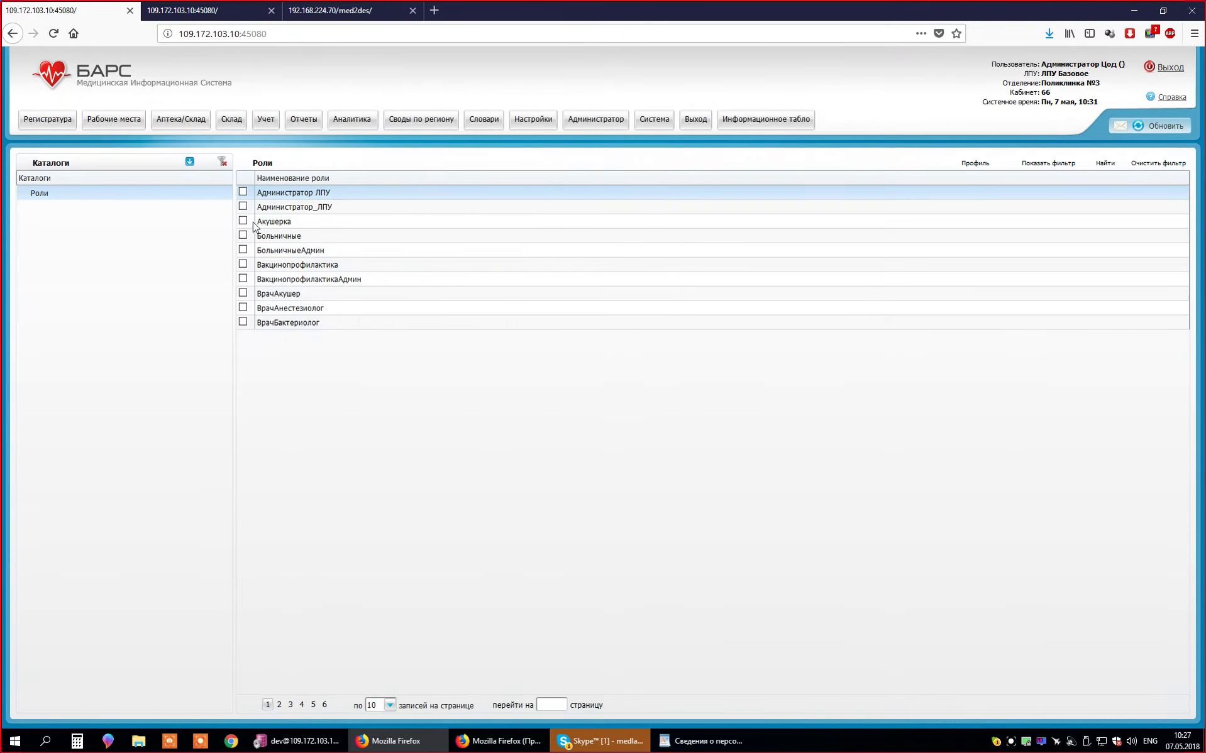
{"action": "right_click", "coordinate": [373, 209]}
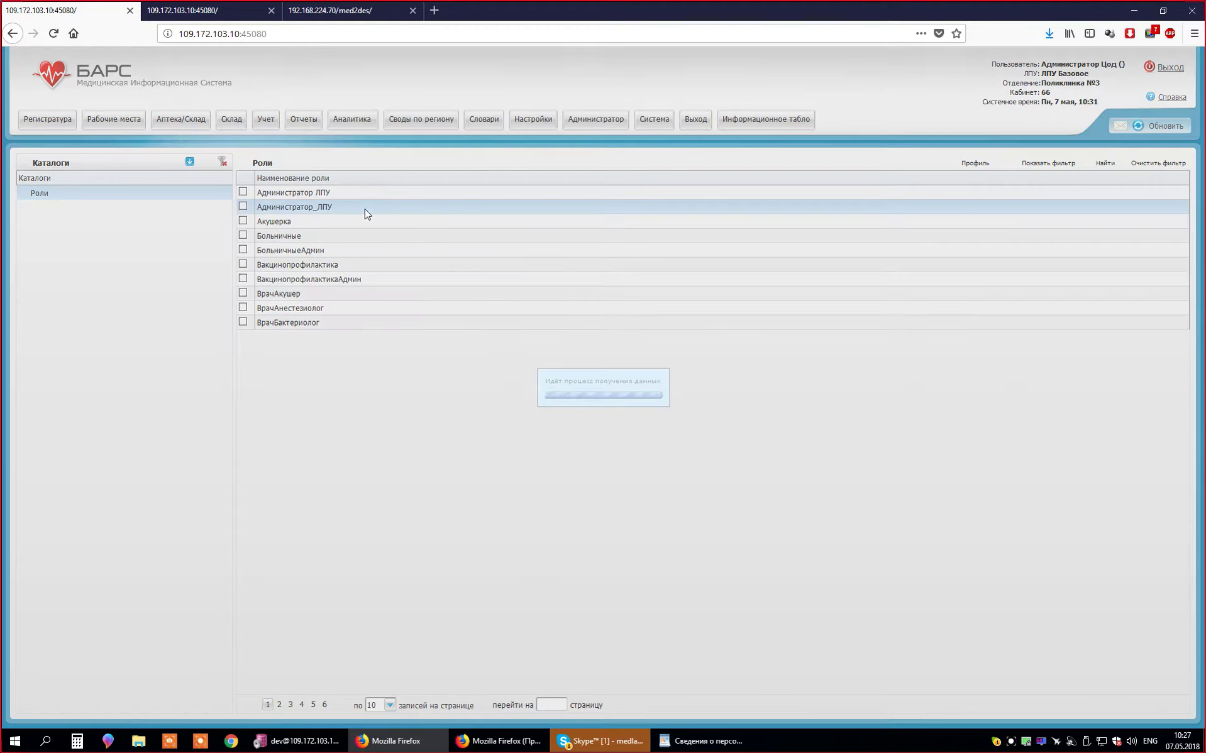
{"action": "mouse_move", "coordinate": [453, 422]}
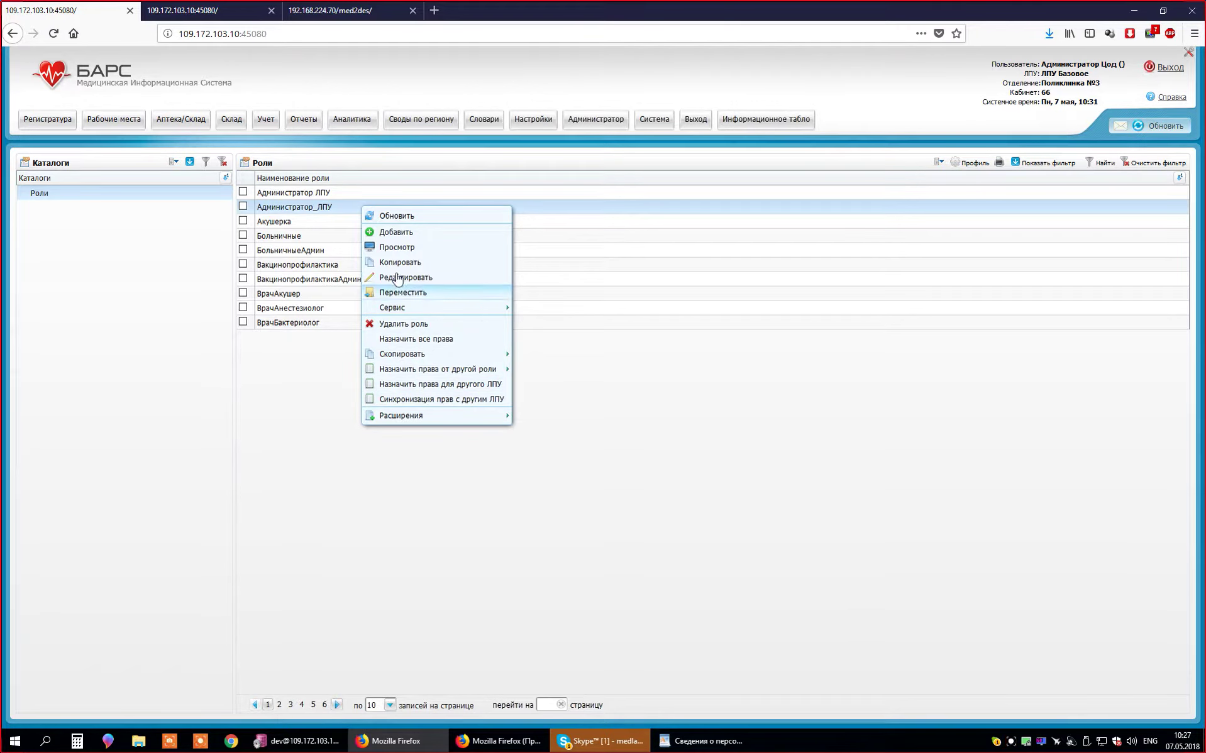
{"action": "right_click", "coordinate": [328, 206]}
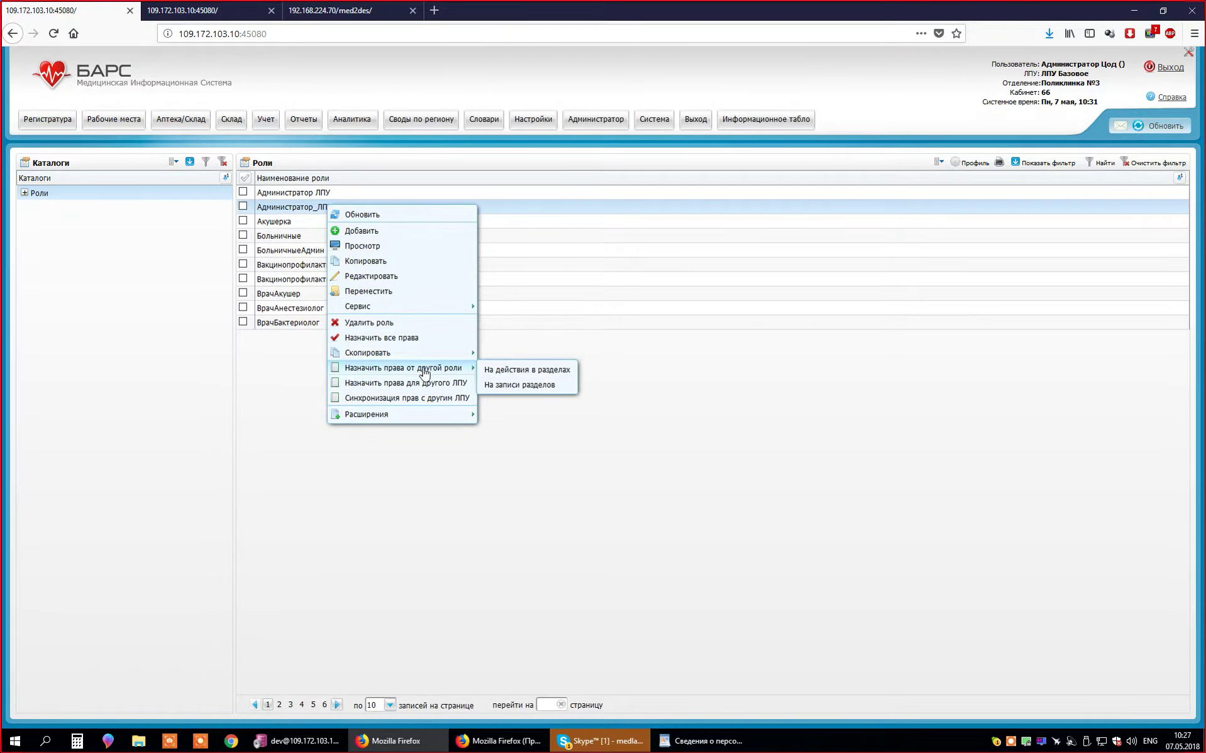
{"action": "left_click", "coordinate": [438, 404]}
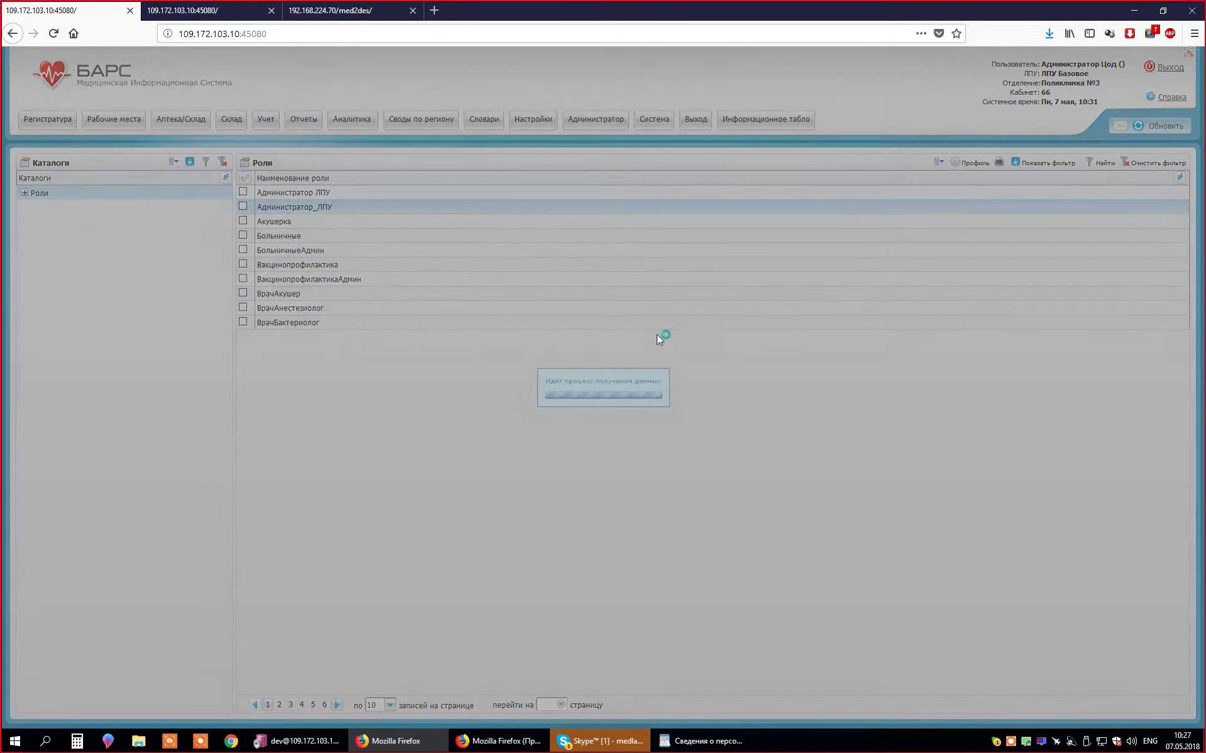
{"action": "left_click", "coordinate": [369, 432]}
{"action": "left_click", "coordinate": [370, 446]}
{"action": "scroll", "coordinate": [371, 450], "scroll_direction": "down", "scroll_amount": 1}
{"action": "left_click", "coordinate": [369, 450]}
{"action": "left_click", "coordinate": [370, 466]}
{"action": "left_click", "coordinate": [750, 486]}
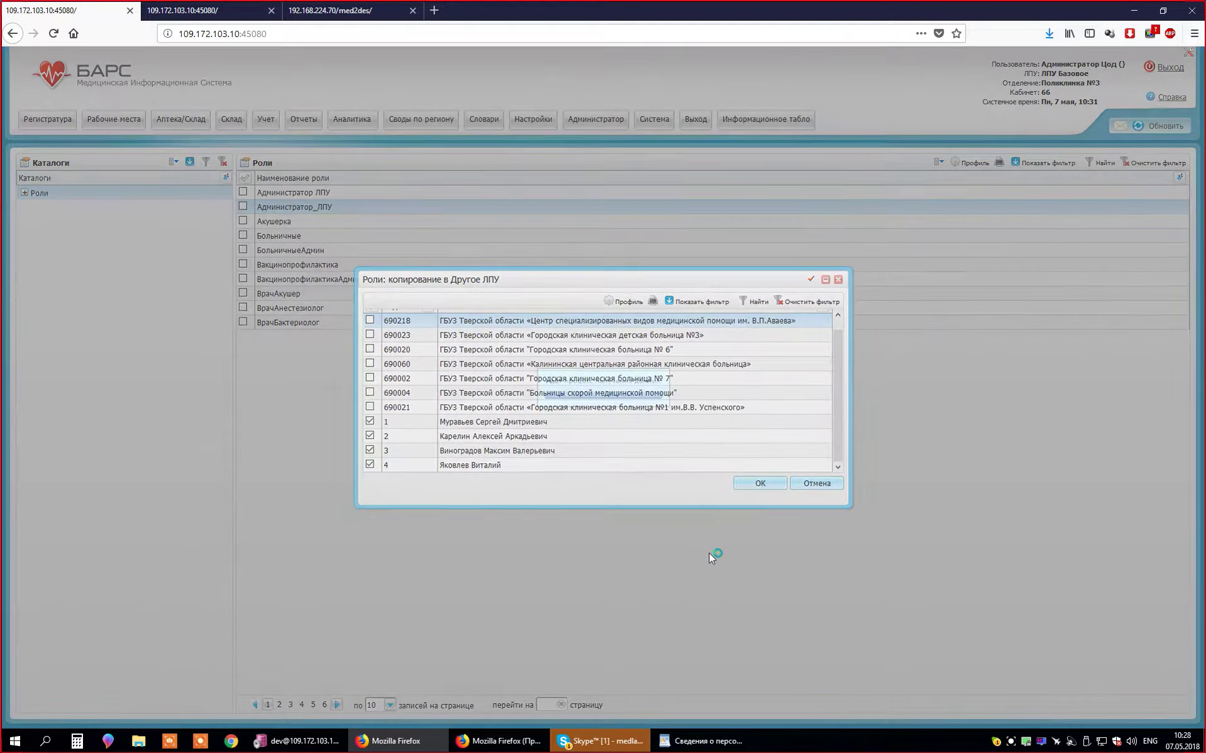
- Switch to the other window and check the actions on the empty Персонал grid
{"action": "left_click", "coordinate": [497, 741]}
{"action": "right_click", "coordinate": [482, 216]}
{"action": "right_click", "coordinate": [576, 204]}
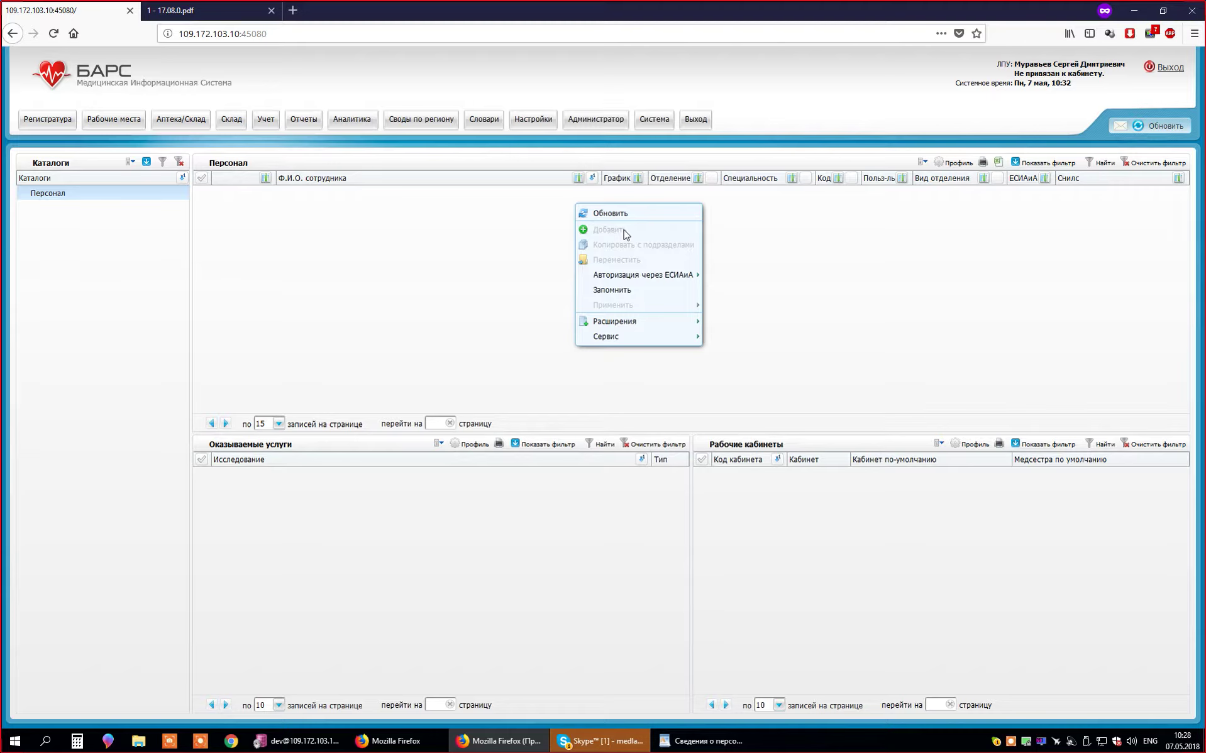
- Open Словари > Услуги > Общие услуги and load all services (753 pages, 7524 records)
{"action": "left_click", "coordinate": [482, 119]}
{"action": "mouse_move", "coordinate": [528, 174]}
{"action": "left_click", "coordinate": [670, 178]}
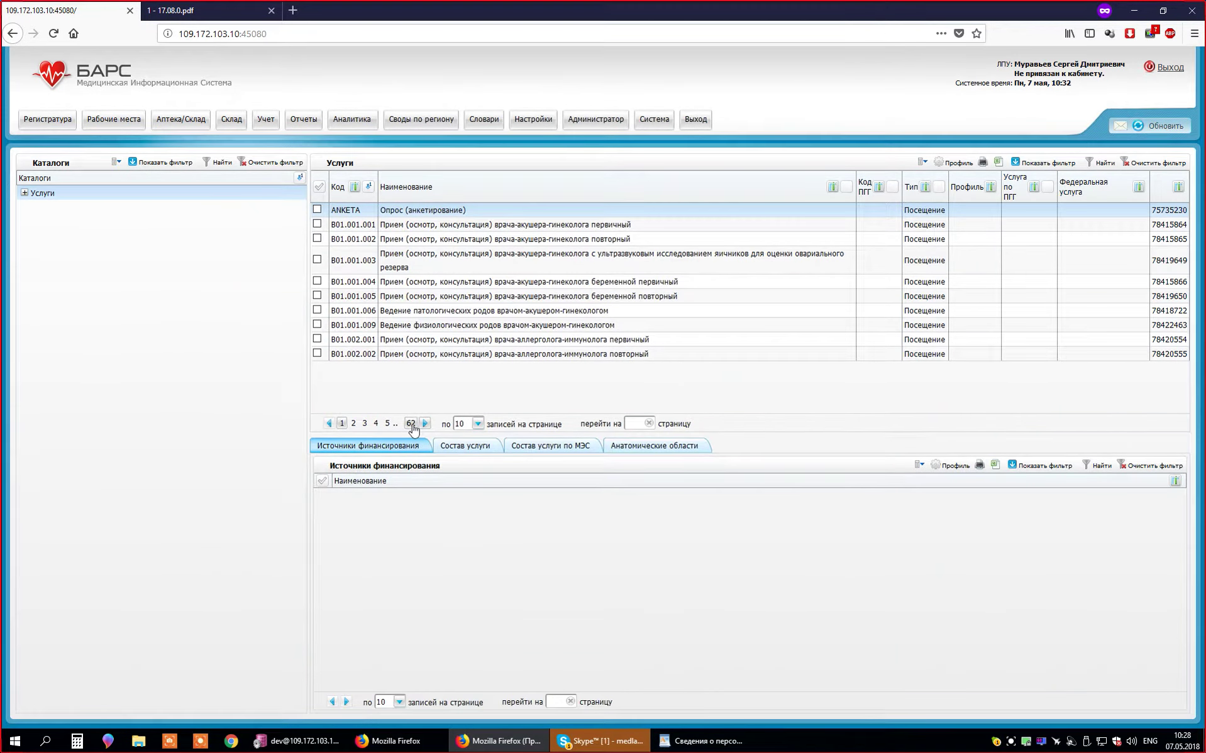
{"action": "right_click", "coordinate": [132, 195]}
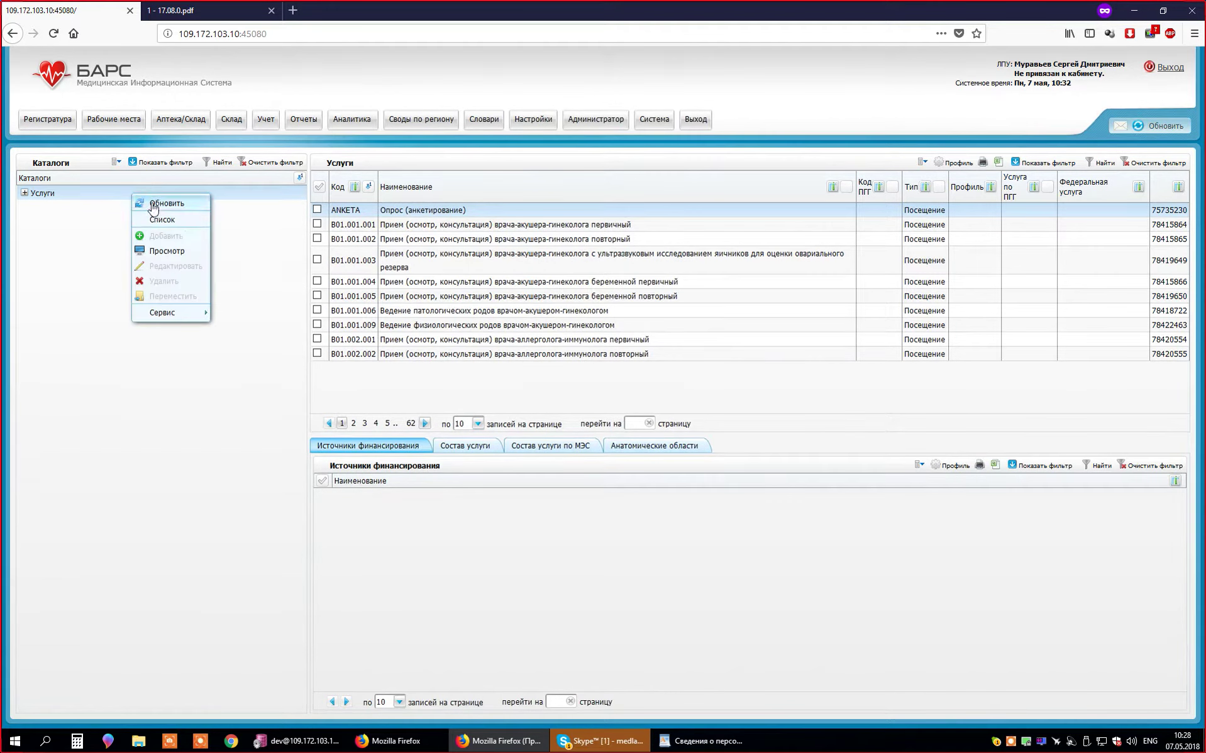
{"action": "left_click", "coordinate": [189, 228]}
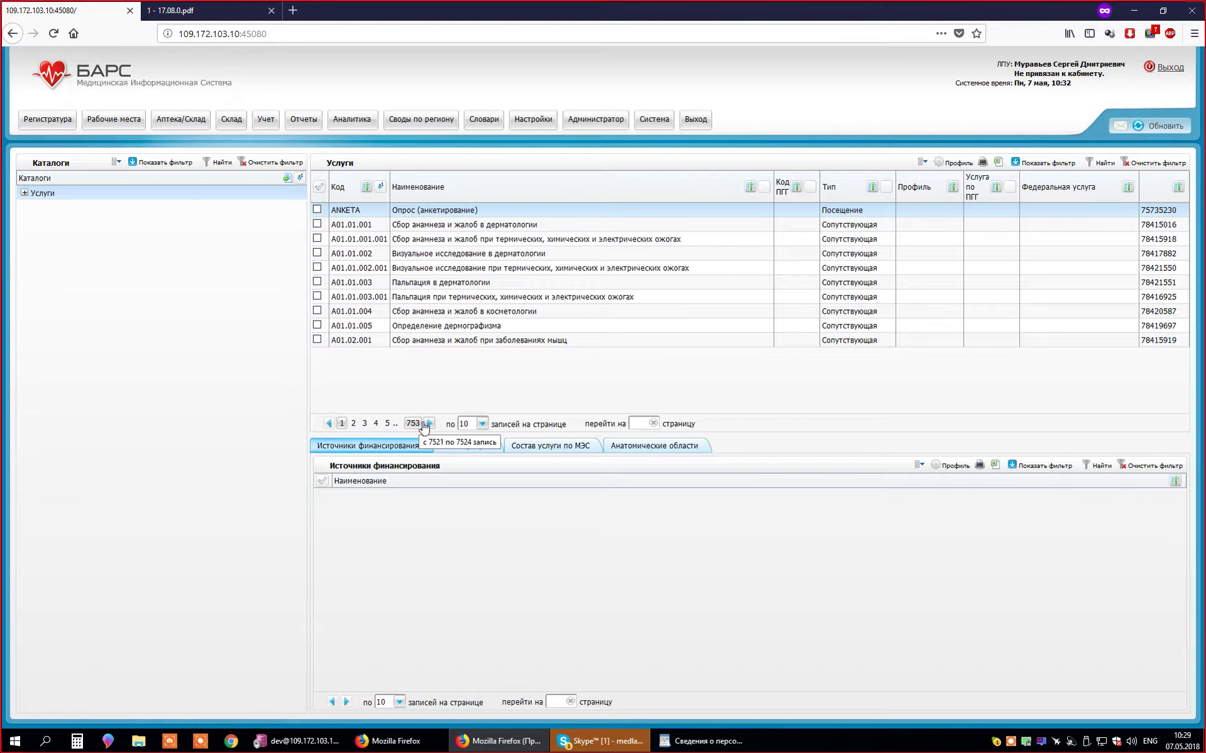
{"action": "left_click", "coordinate": [430, 420]}
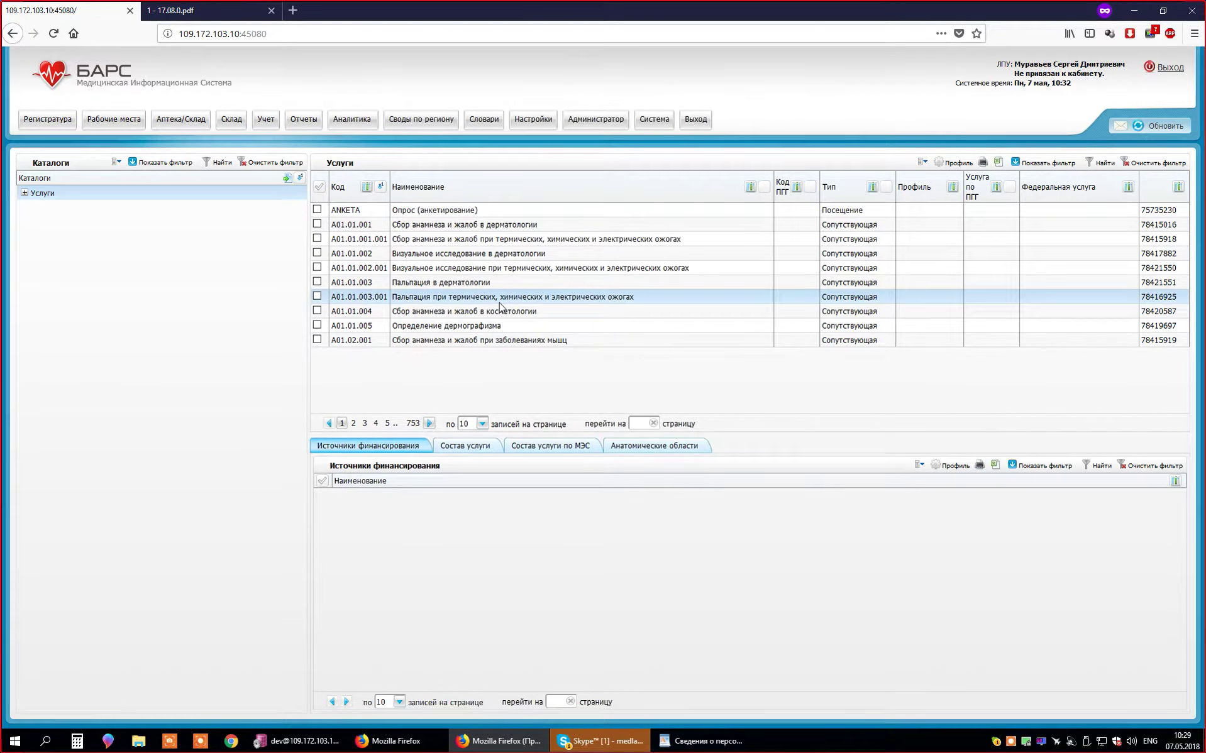
{"action": "right_click", "coordinate": [501, 307]}
{"action": "key", "text": "Escape"}
{"action": "right_click", "coordinate": [461, 297]}
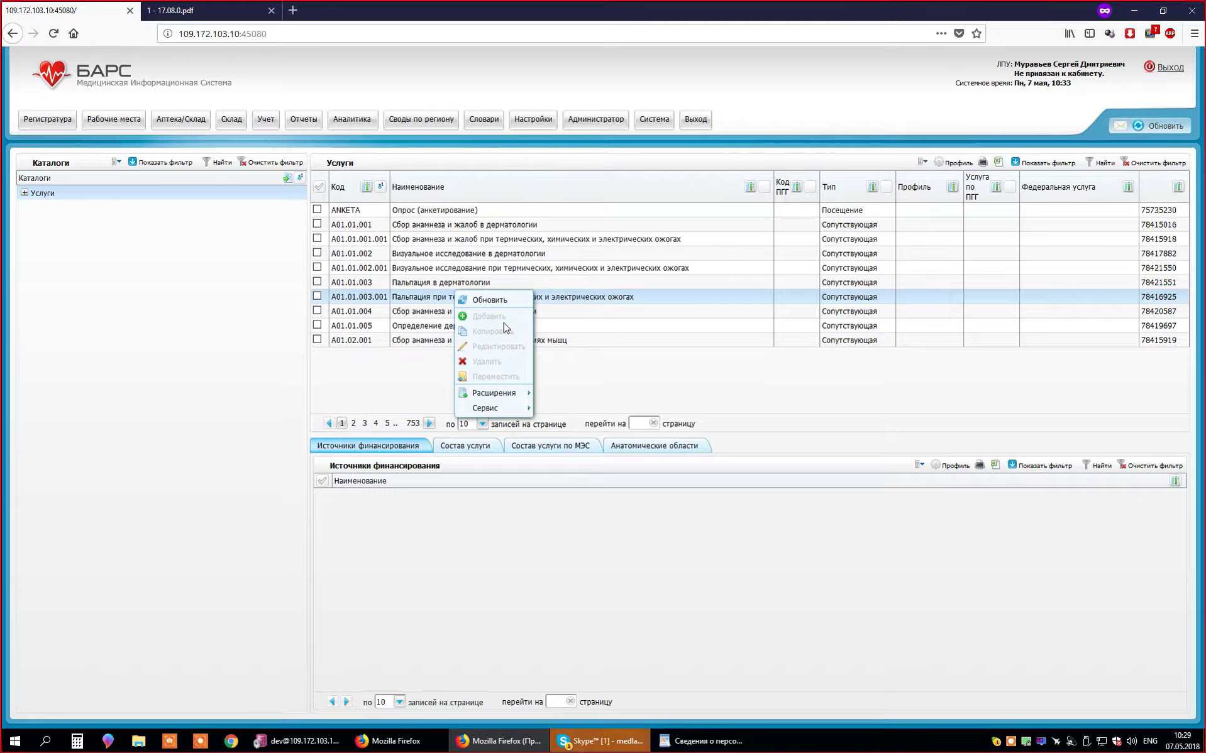
{"action": "left_click", "coordinate": [490, 300]}
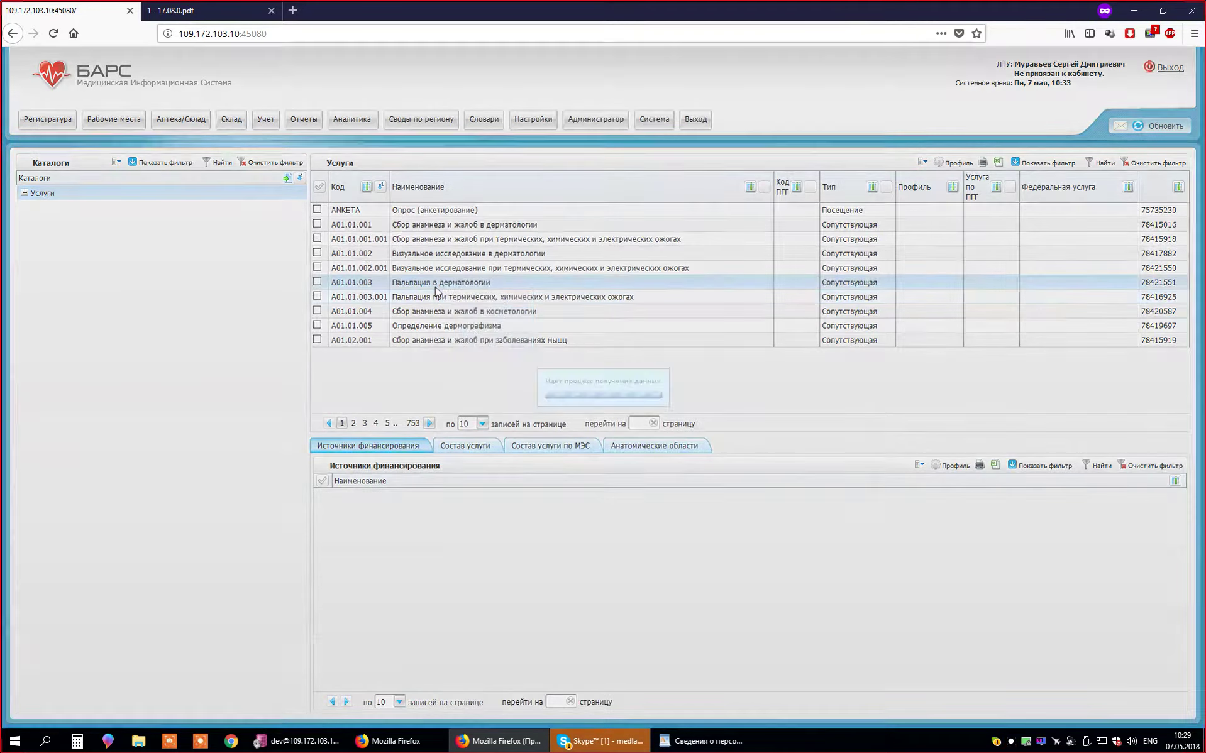
{"action": "left_click", "coordinate": [543, 269]}
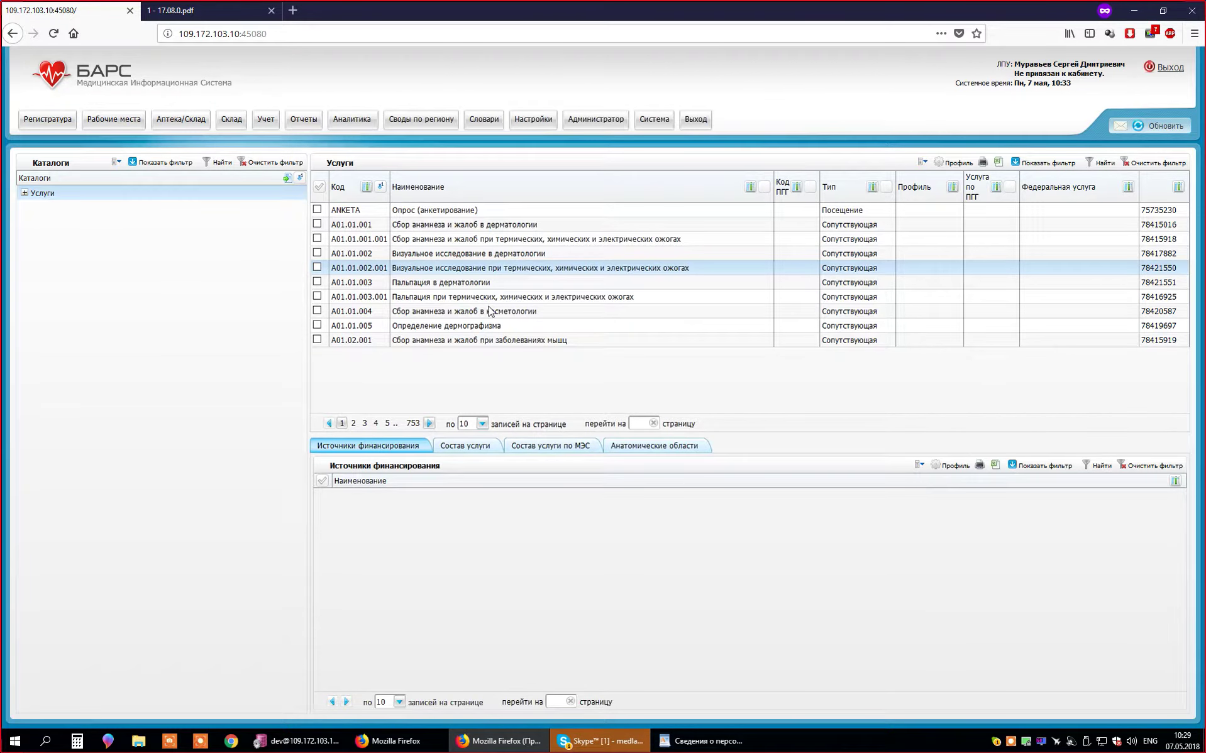
{"action": "left_click", "coordinate": [478, 302]}
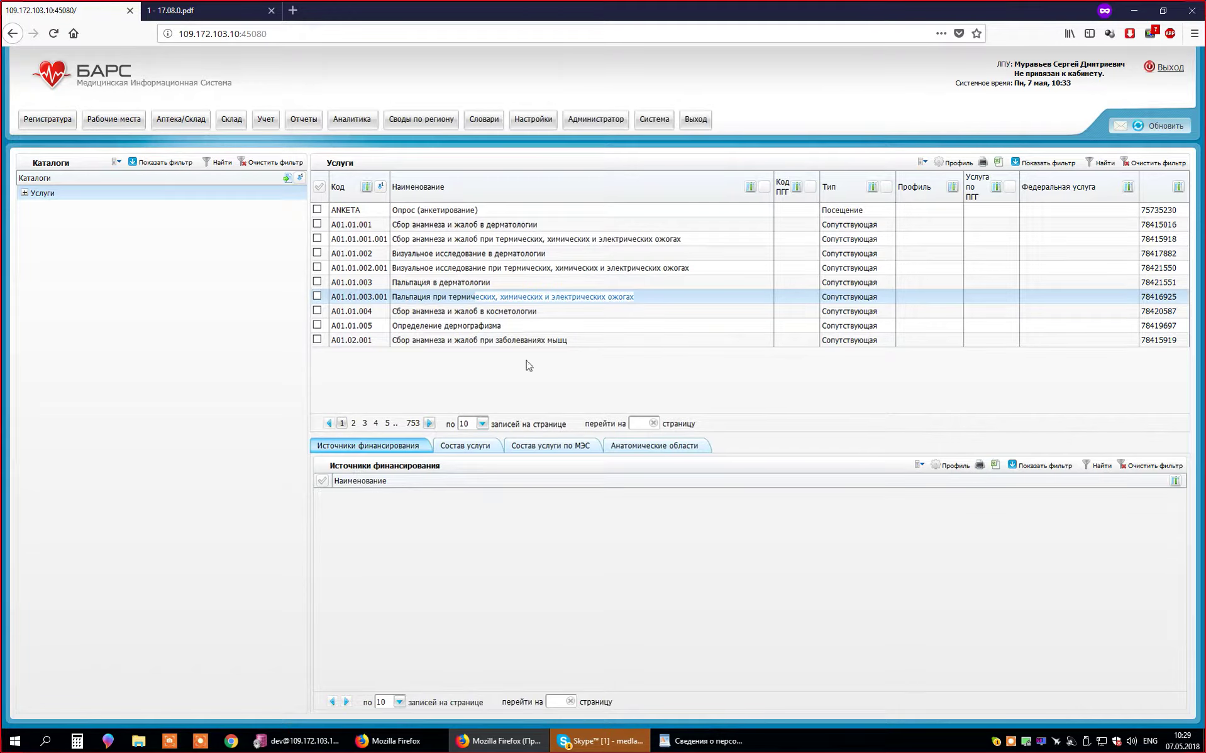
{"action": "left_click", "coordinate": [615, 330]}
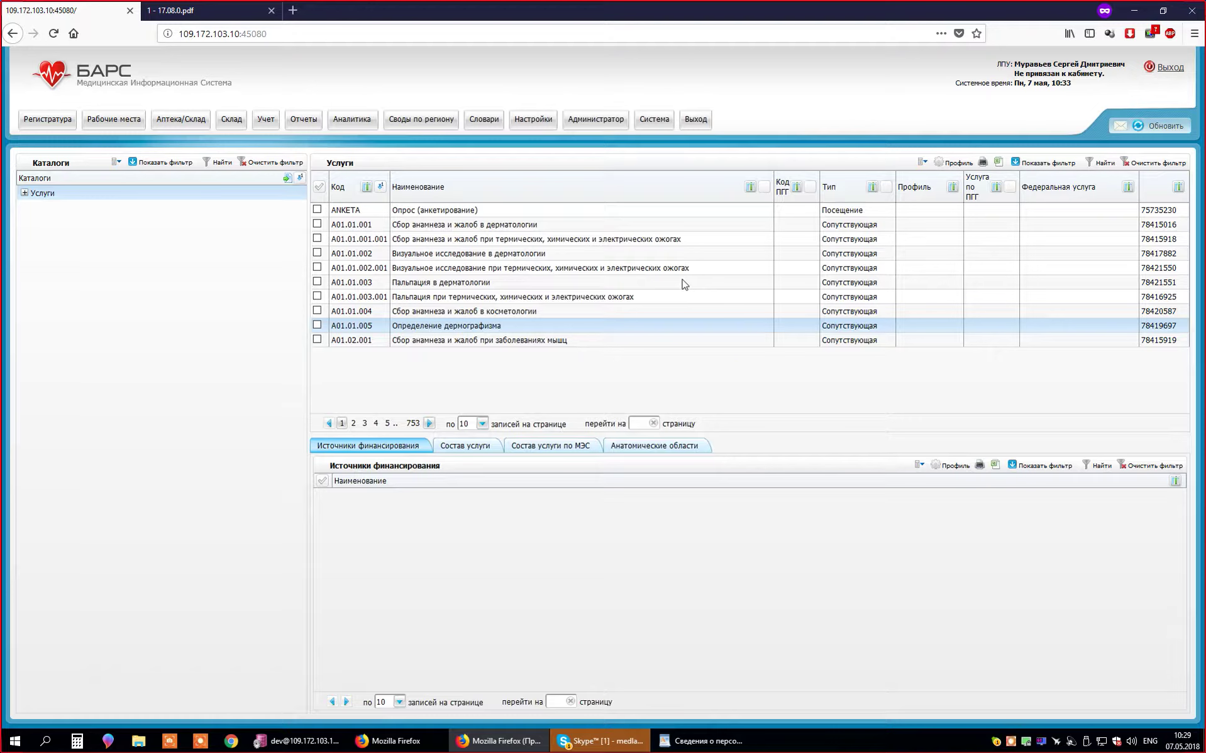
{"action": "right_click", "coordinate": [644, 350]}
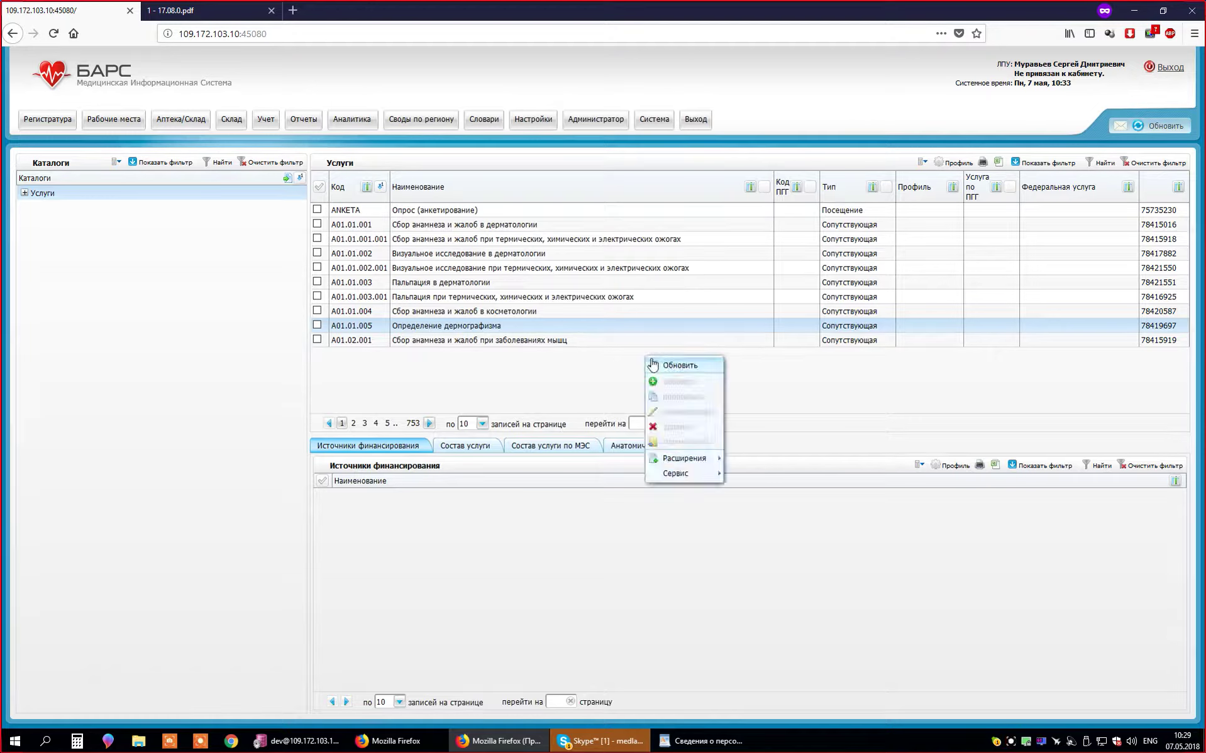
{"action": "right_click", "coordinate": [576, 372]}
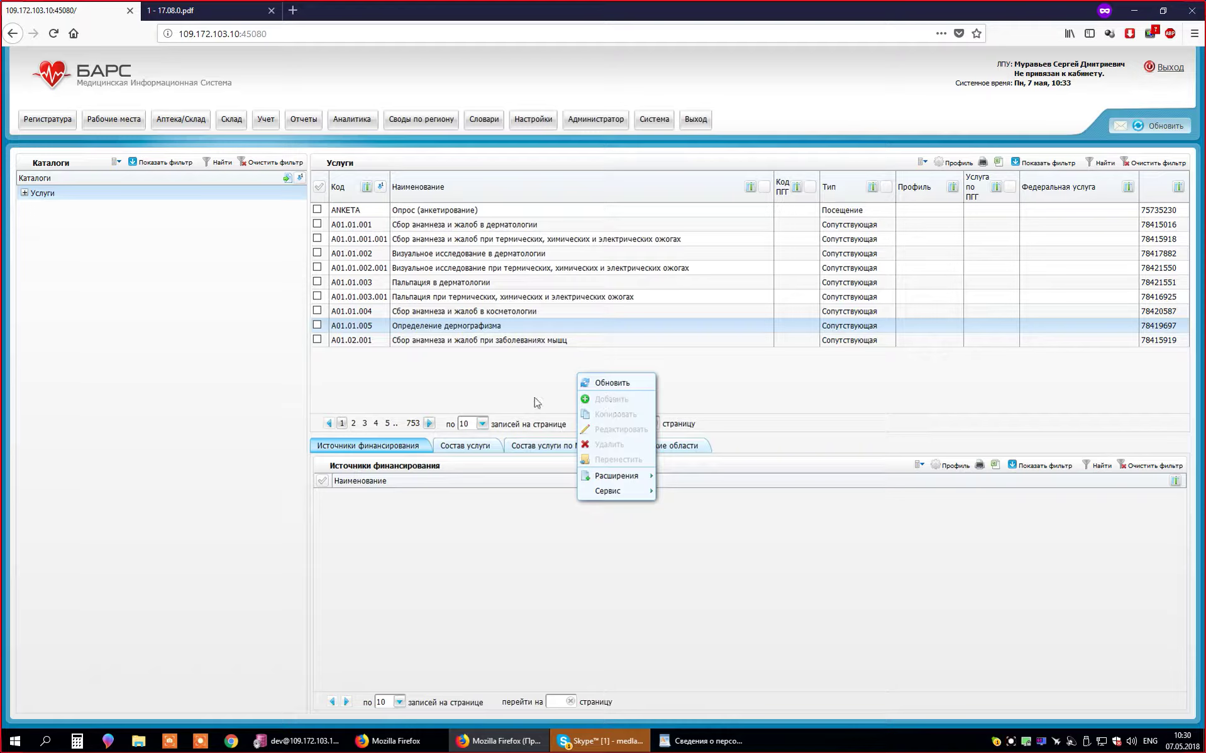
{"action": "left_click", "coordinate": [514, 388]}
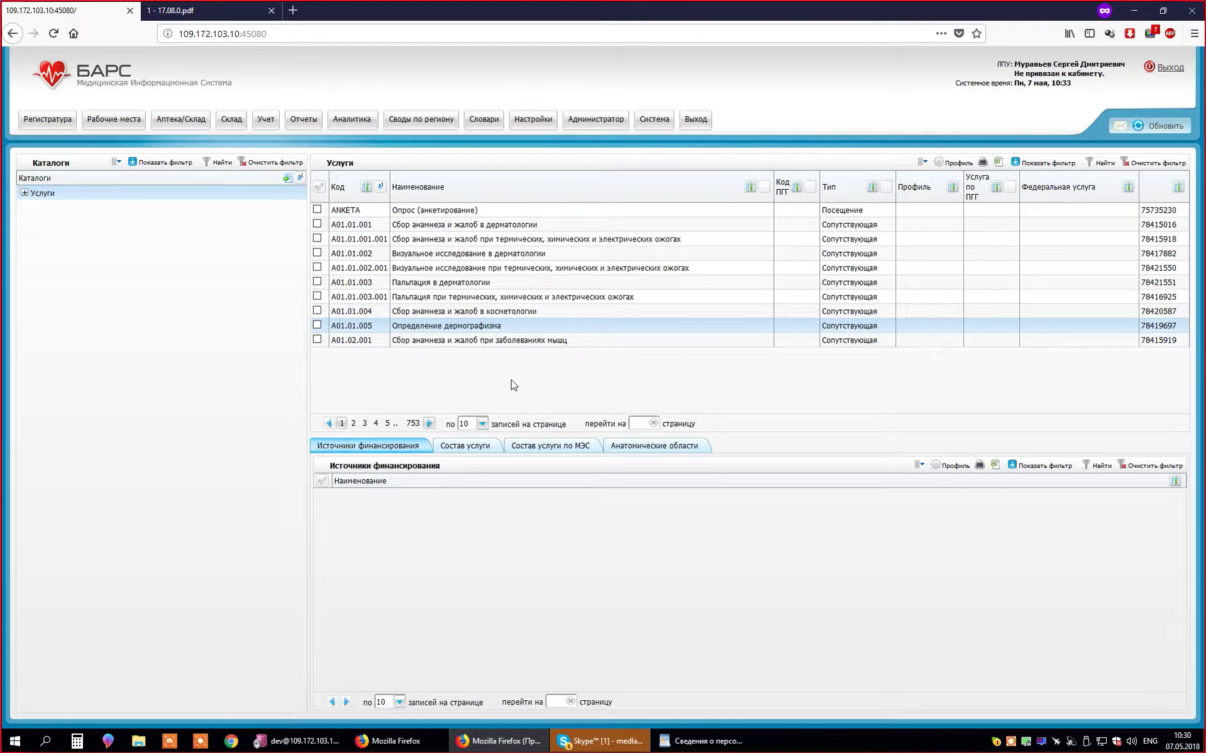
{"action": "right_click", "coordinate": [517, 378]}
{"action": "left_click", "coordinate": [503, 417]}
{"action": "right_click", "coordinate": [590, 376]}
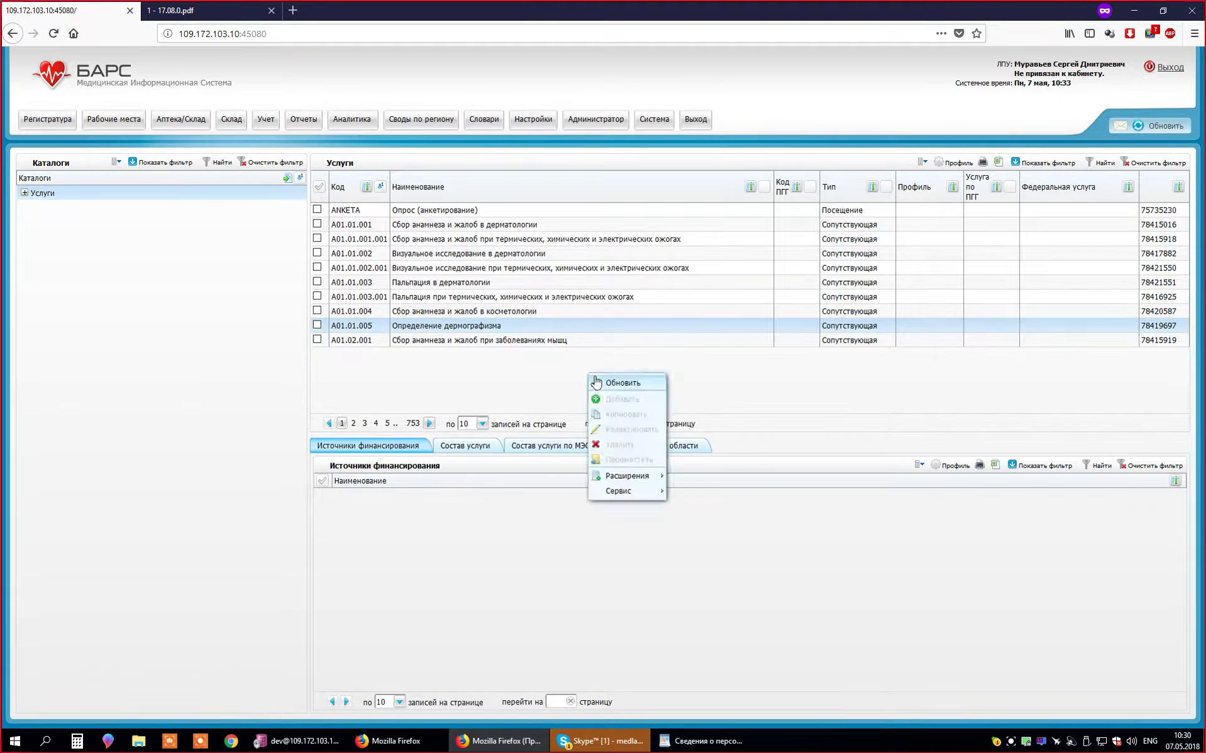
{"action": "left_click", "coordinate": [536, 396]}
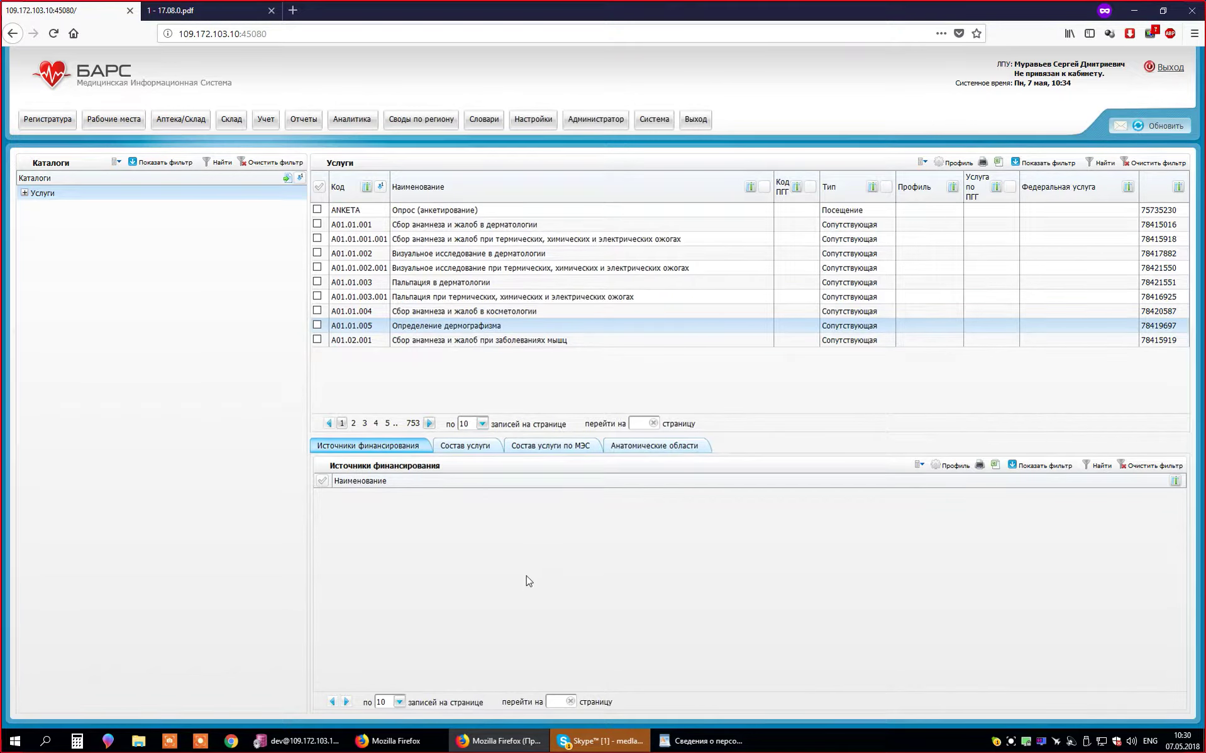
{"action": "right_click", "coordinate": [546, 372]}
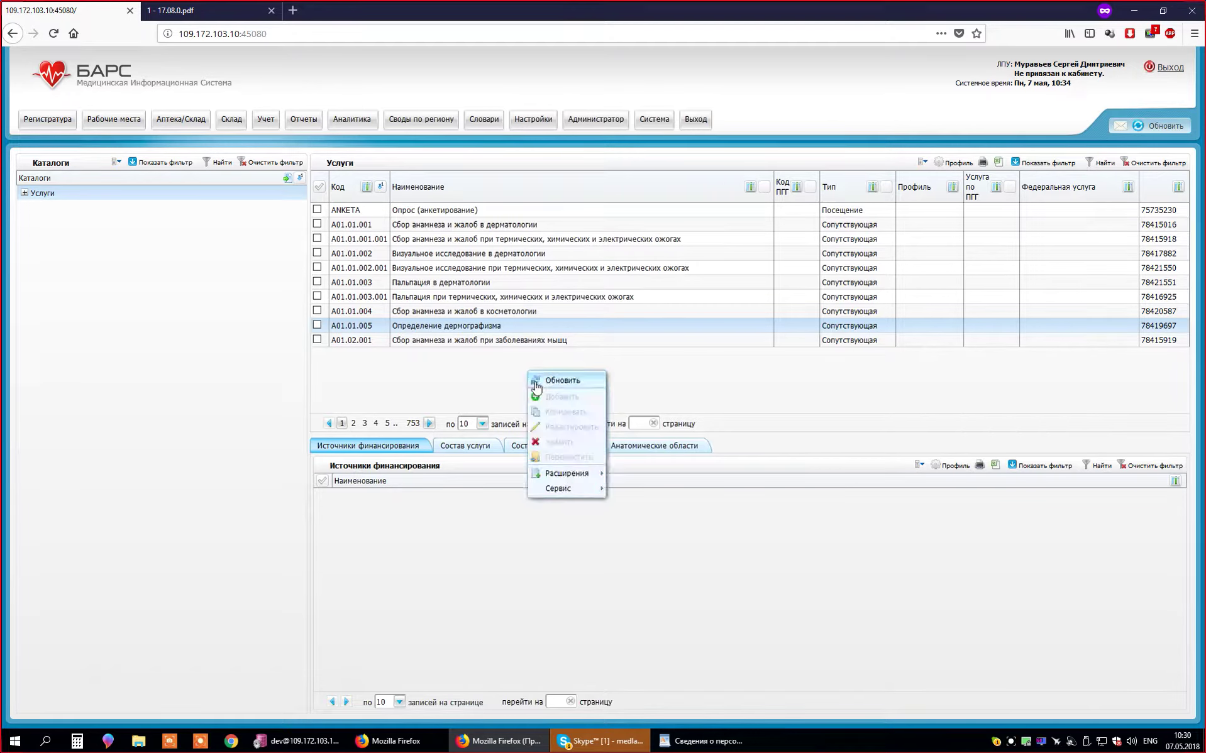
{"action": "left_click", "coordinate": [470, 361]}
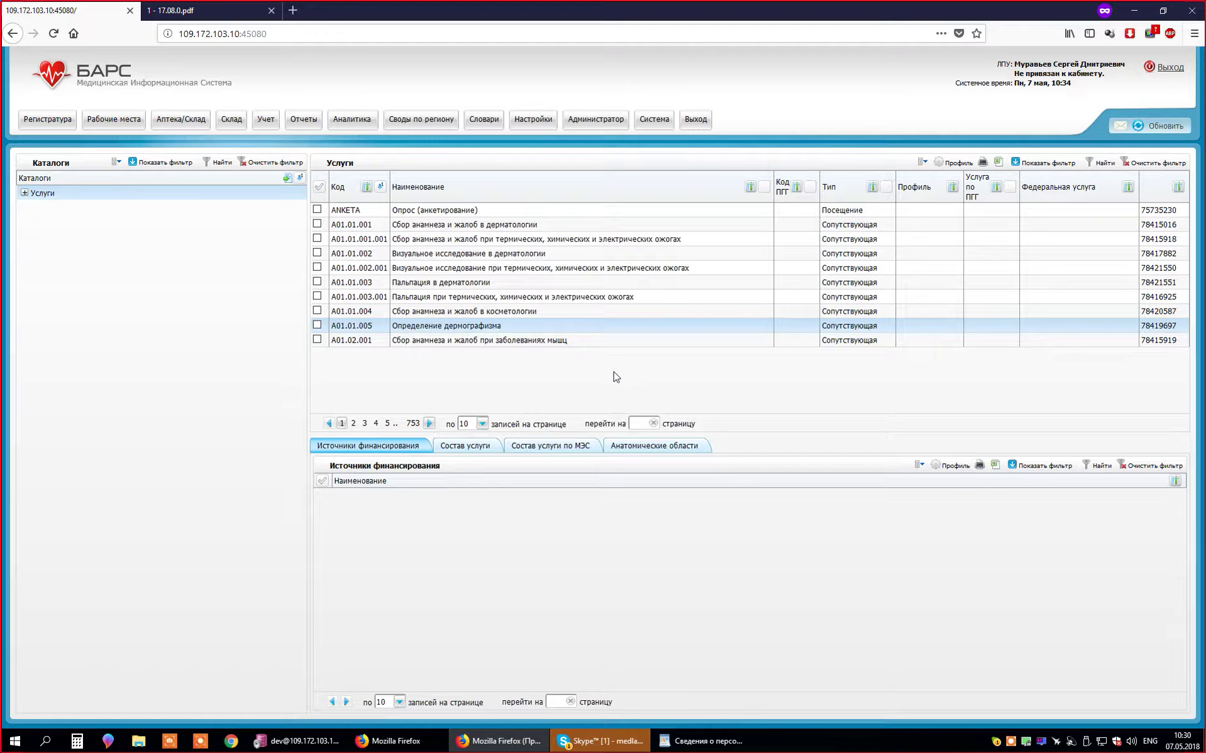
{"action": "right_click", "coordinate": [517, 379]}
{"action": "left_click", "coordinate": [469, 377]}
{"action": "right_click", "coordinate": [509, 329]}
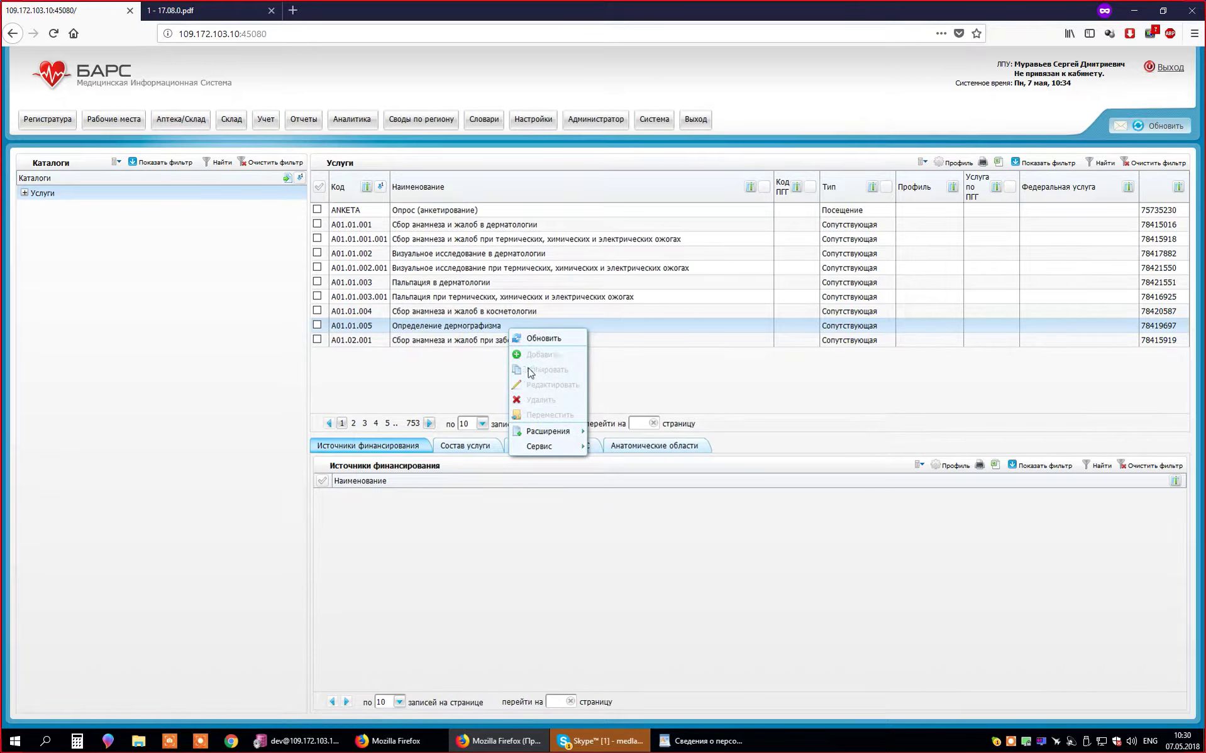
{"action": "left_click", "coordinate": [398, 377]}
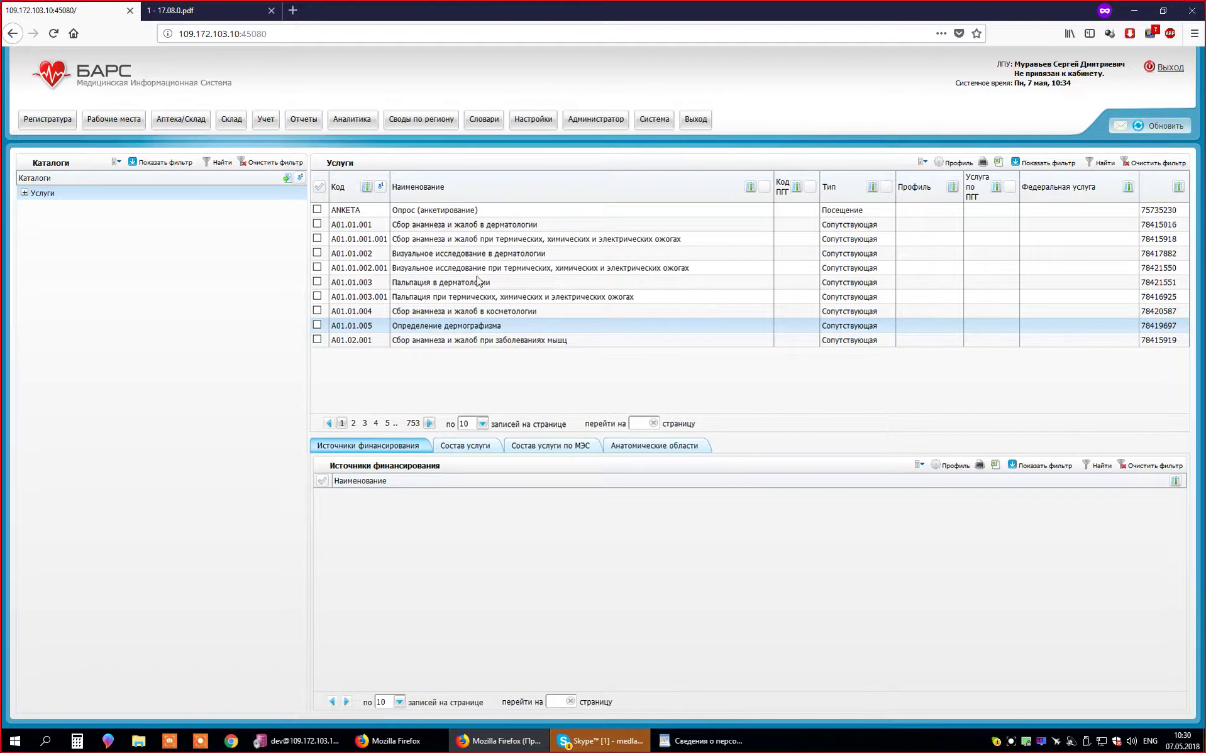
- Bring up the Персонал staff catalog in the private Firefox window via Настройки
{"action": "left_click", "coordinate": [532, 121]}
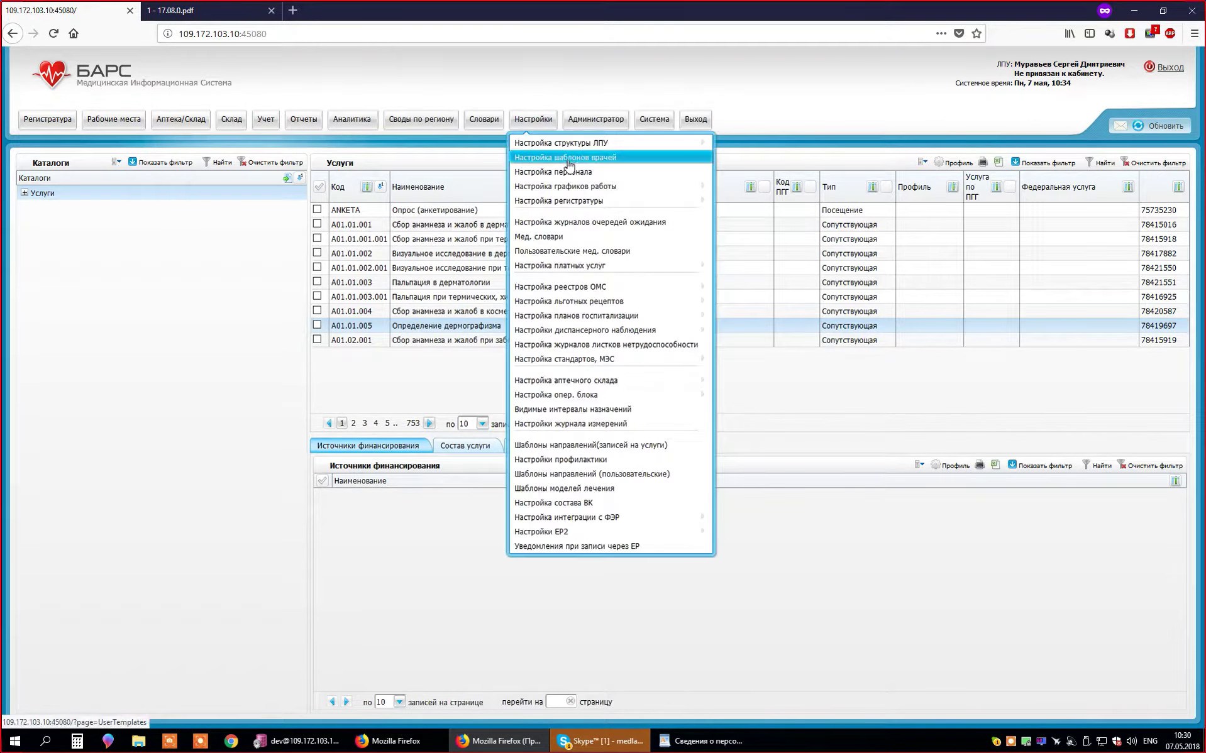
{"action": "left_click", "coordinate": [568, 269]}
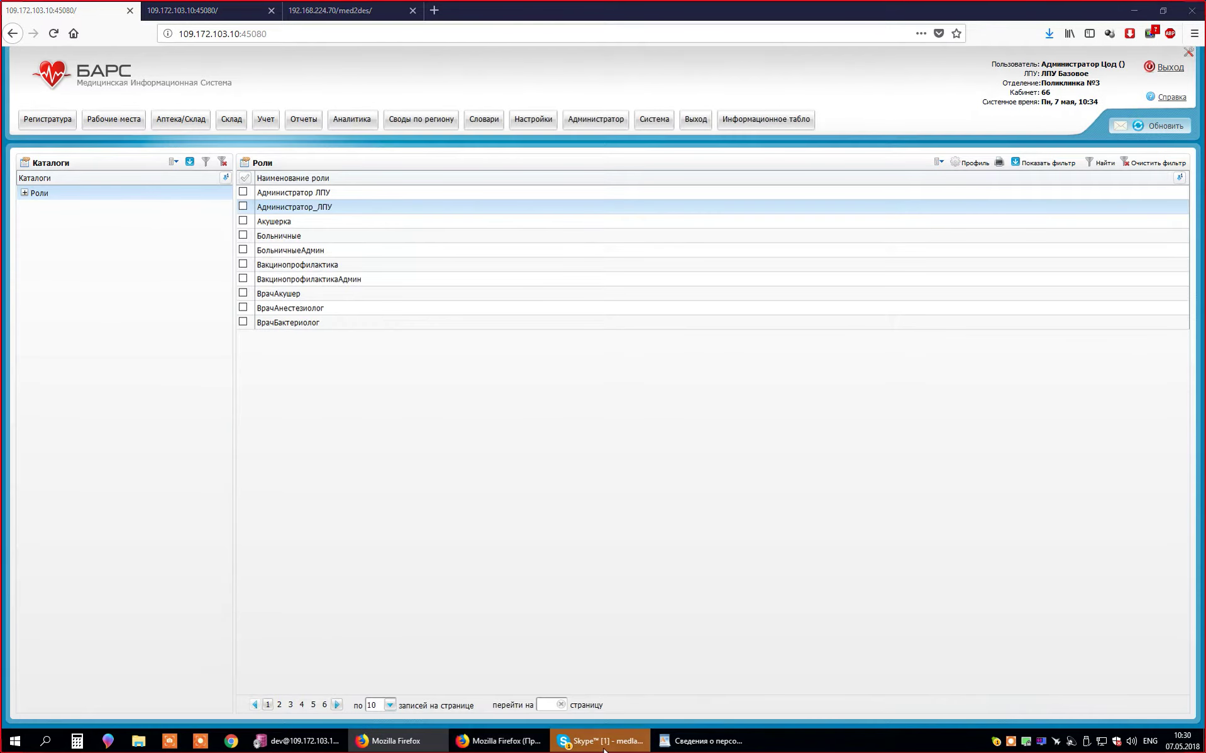
{"action": "left_click", "coordinate": [600, 742]}
{"action": "left_click", "coordinate": [600, 742]}
{"action": "left_click", "coordinate": [497, 742]}
{"action": "left_click", "coordinate": [396, 742]}
{"action": "left_click", "coordinate": [497, 742]}
- Review the action list on the empty Персонал staff grid
{"action": "right_click", "coordinate": [374, 240]}
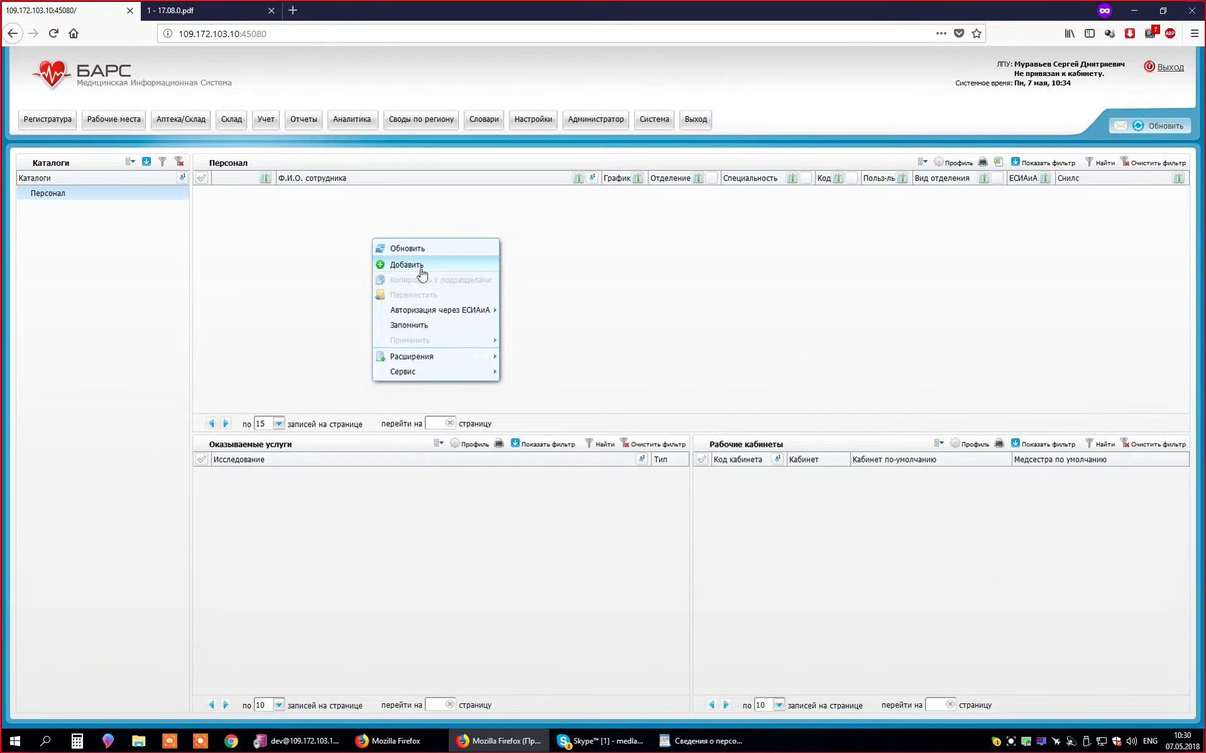
{"action": "right_click", "coordinate": [566, 227]}
{"action": "right_click", "coordinate": [393, 233]}
{"action": "left_click", "coordinate": [472, 229]}
{"action": "right_click", "coordinate": [469, 225]}
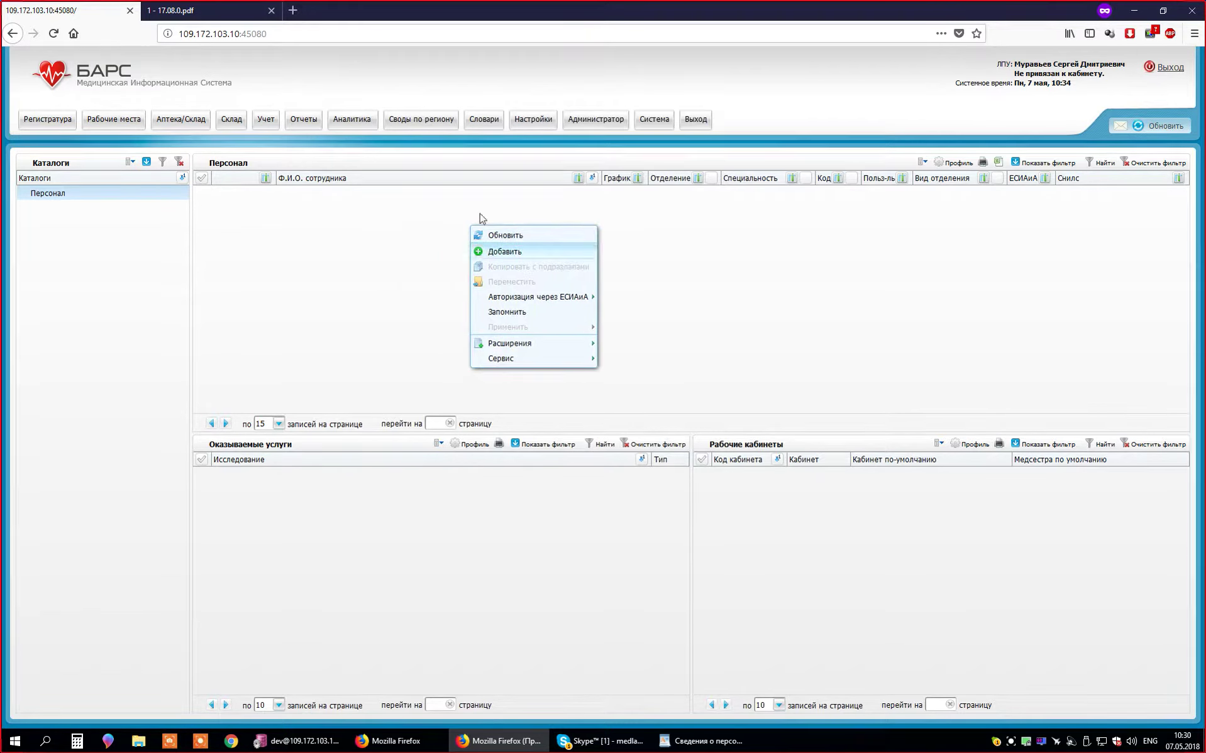
{"action": "right_click", "coordinate": [410, 208]}
{"action": "left_click", "coordinate": [539, 122]}
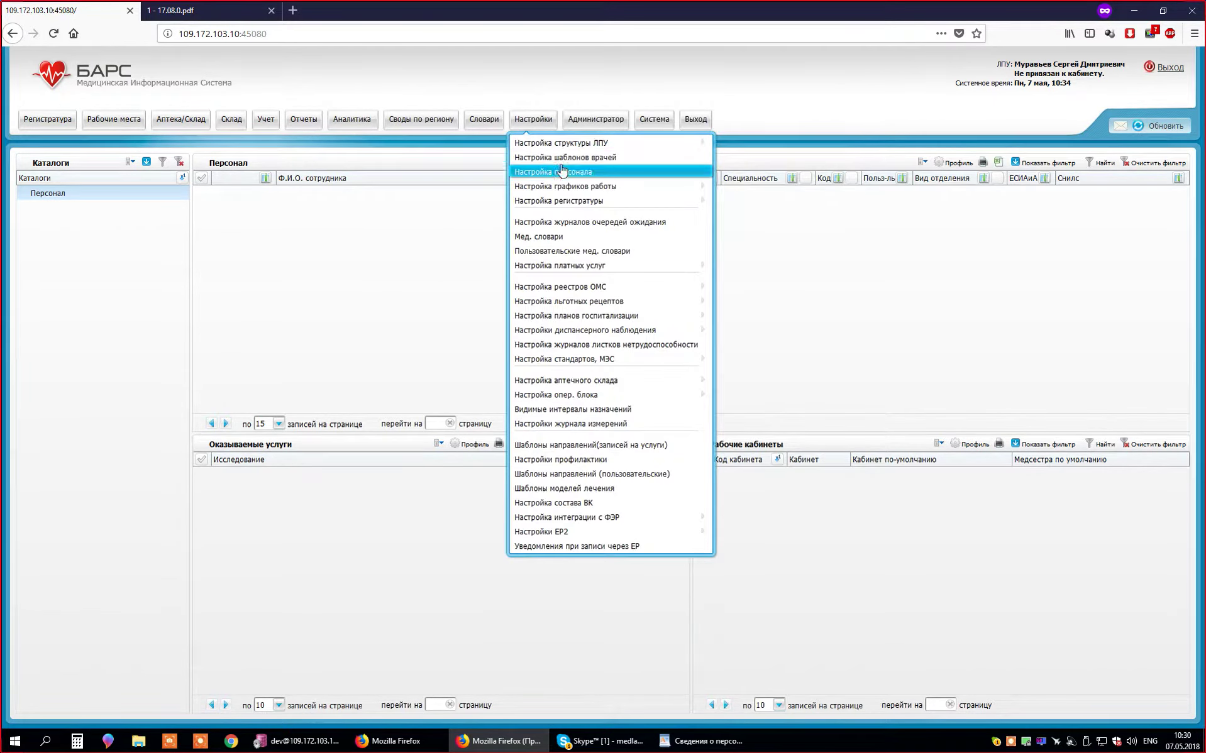
{"action": "right_click", "coordinate": [375, 243]}
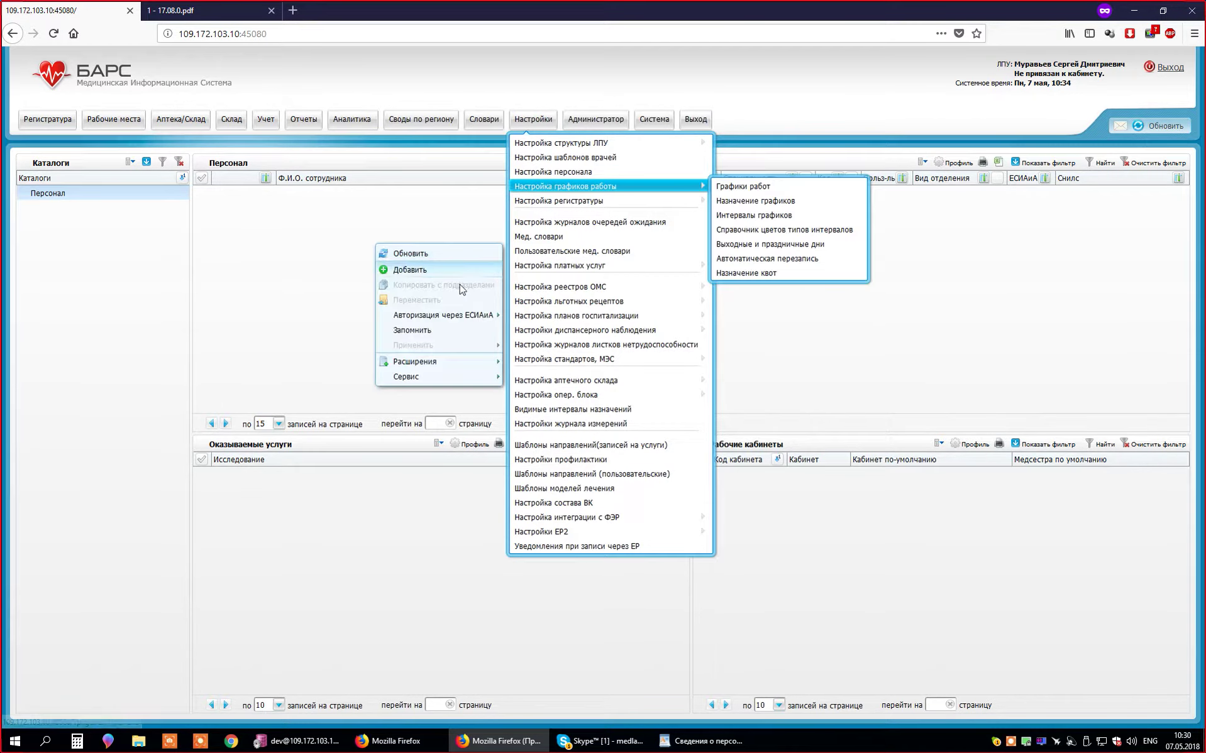
{"action": "left_click", "coordinate": [452, 269]}
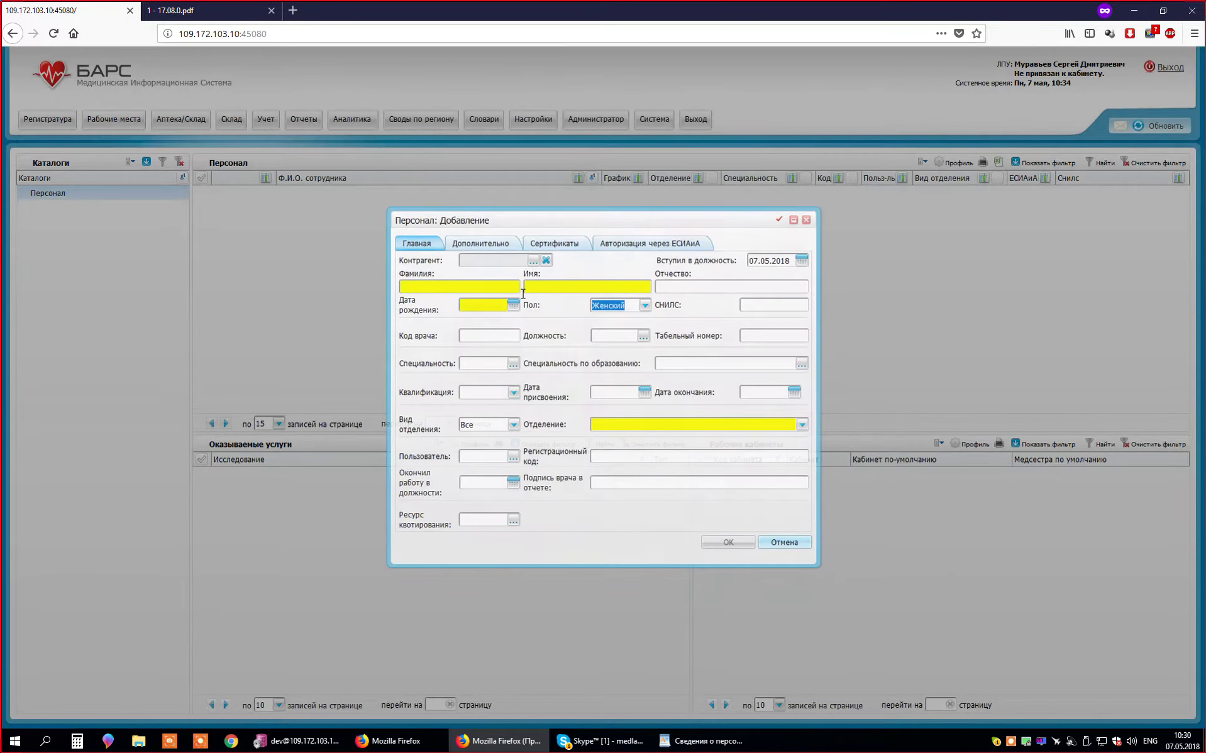
{"action": "left_click", "coordinate": [657, 425]}
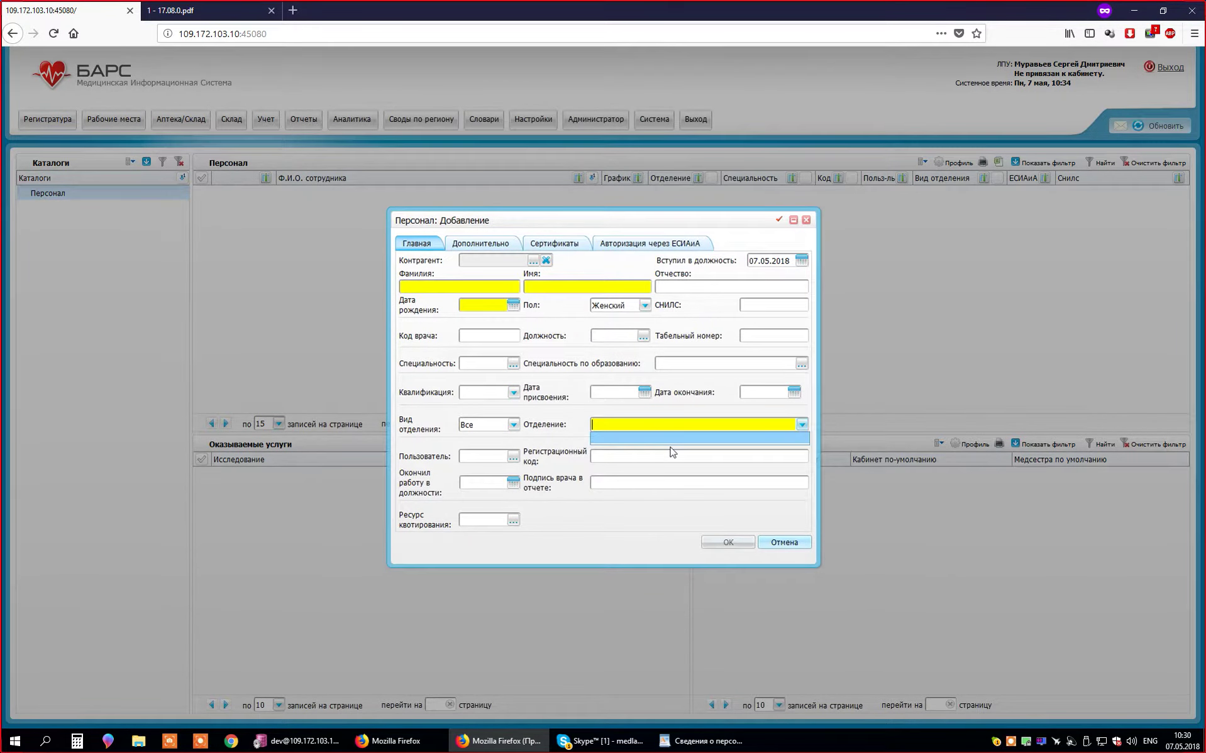
{"action": "left_click", "coordinate": [732, 442]}
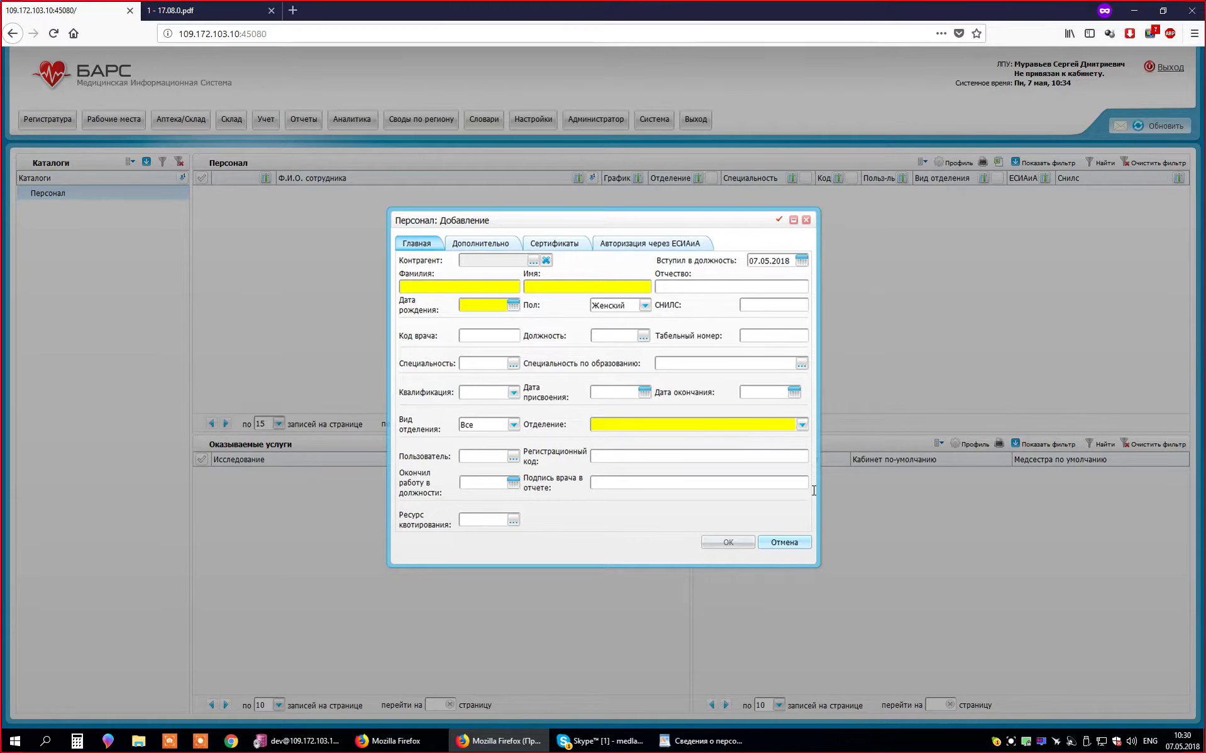
{"action": "left_click", "coordinate": [784, 543]}
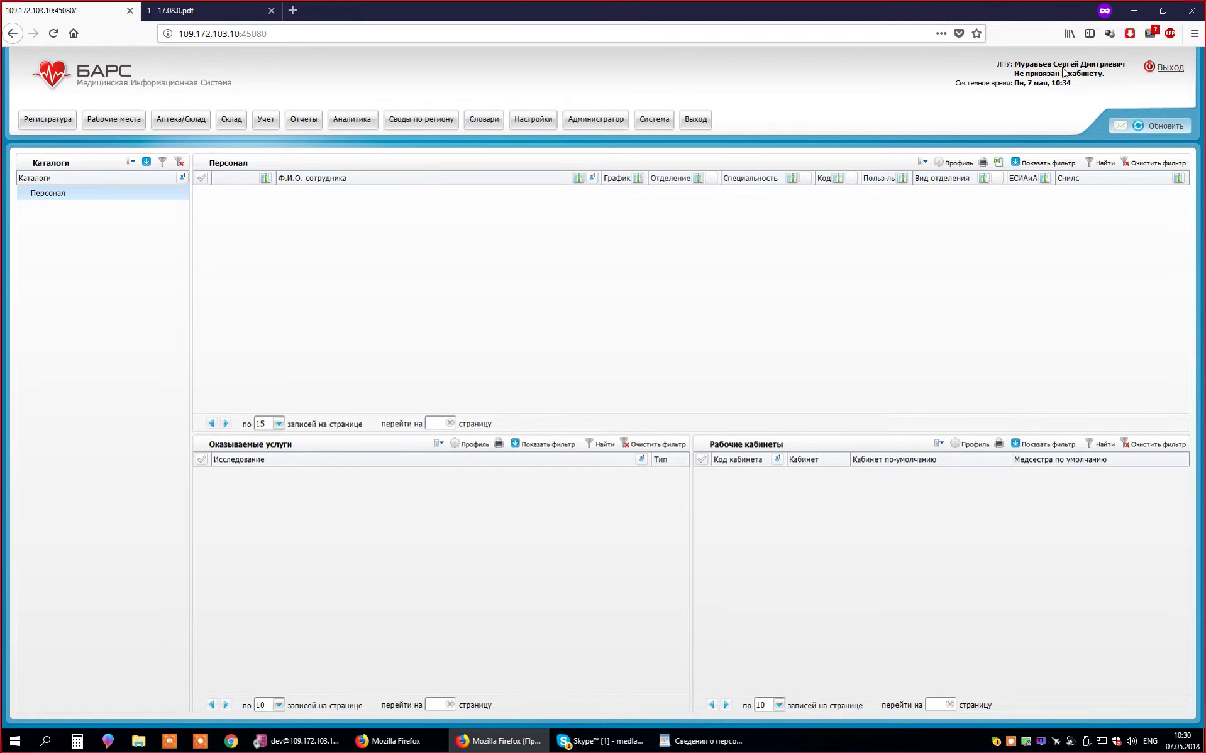
{"action": "left_click", "coordinate": [535, 121]}
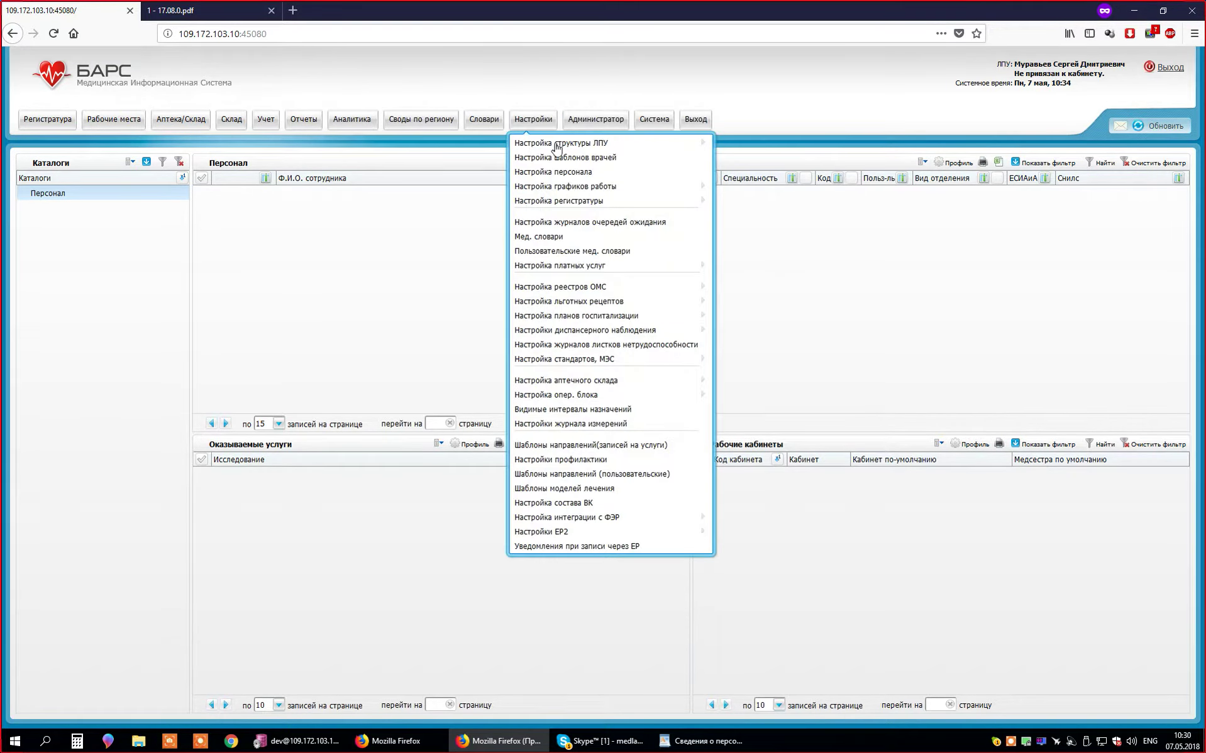
{"action": "left_click", "coordinate": [419, 278]}
{"action": "left_click", "coordinate": [535, 120]}
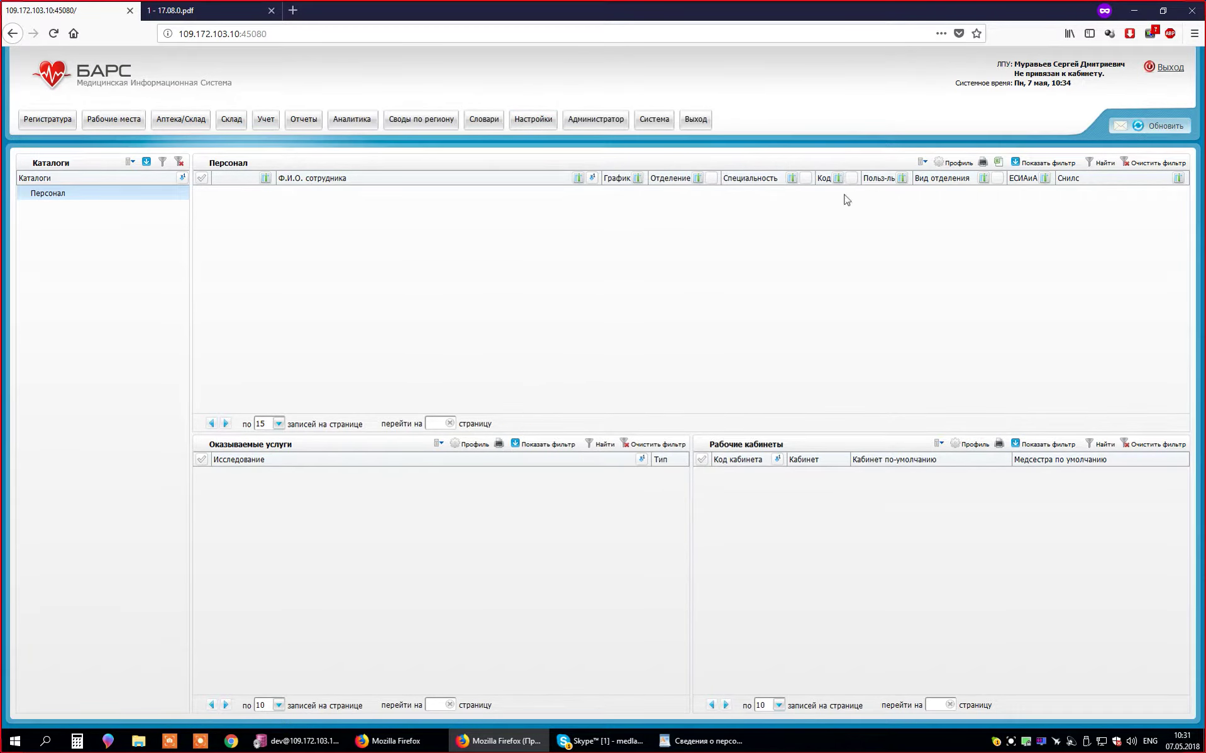
{"action": "right_click", "coordinate": [129, 194]}
{"action": "left_click", "coordinate": [147, 213]}
{"action": "left_click", "coordinate": [533, 119]}
{"action": "mouse_move", "coordinate": [679, 144]}
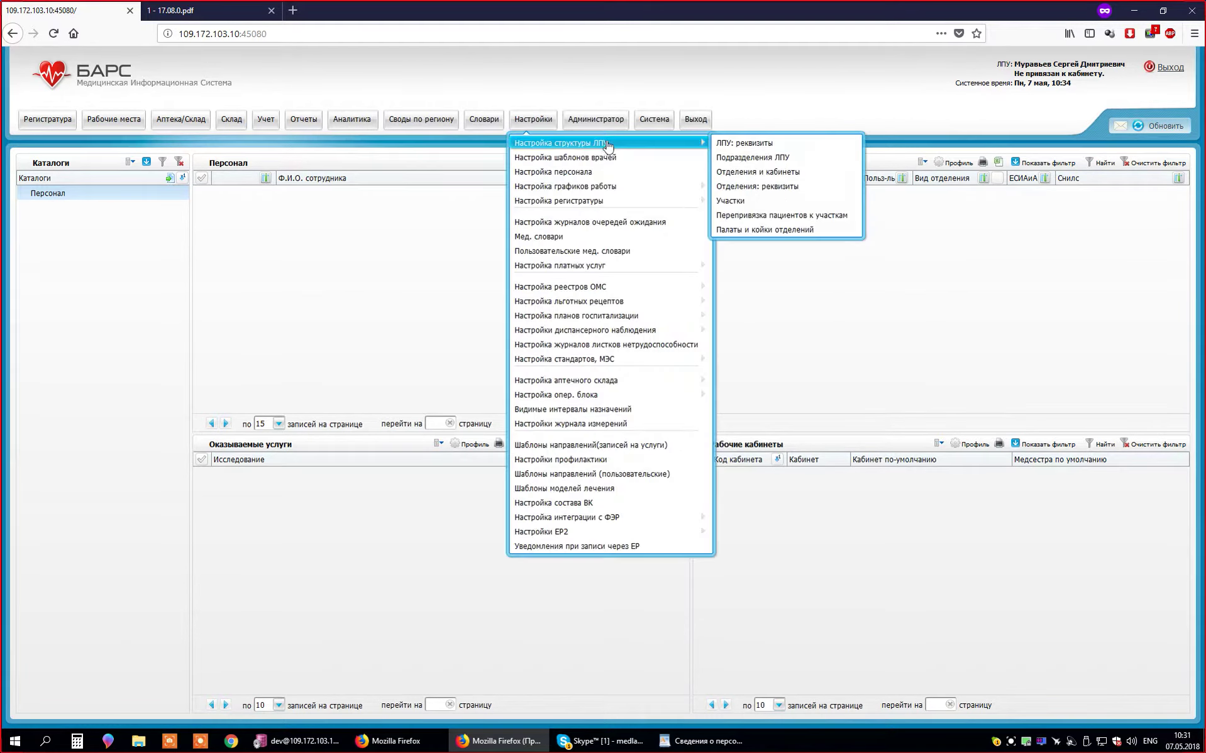
- Open the Подразделения ЛПУ page under Настройка структуры ЛПУ, showing an empty list
{"action": "left_click", "coordinate": [797, 157]}
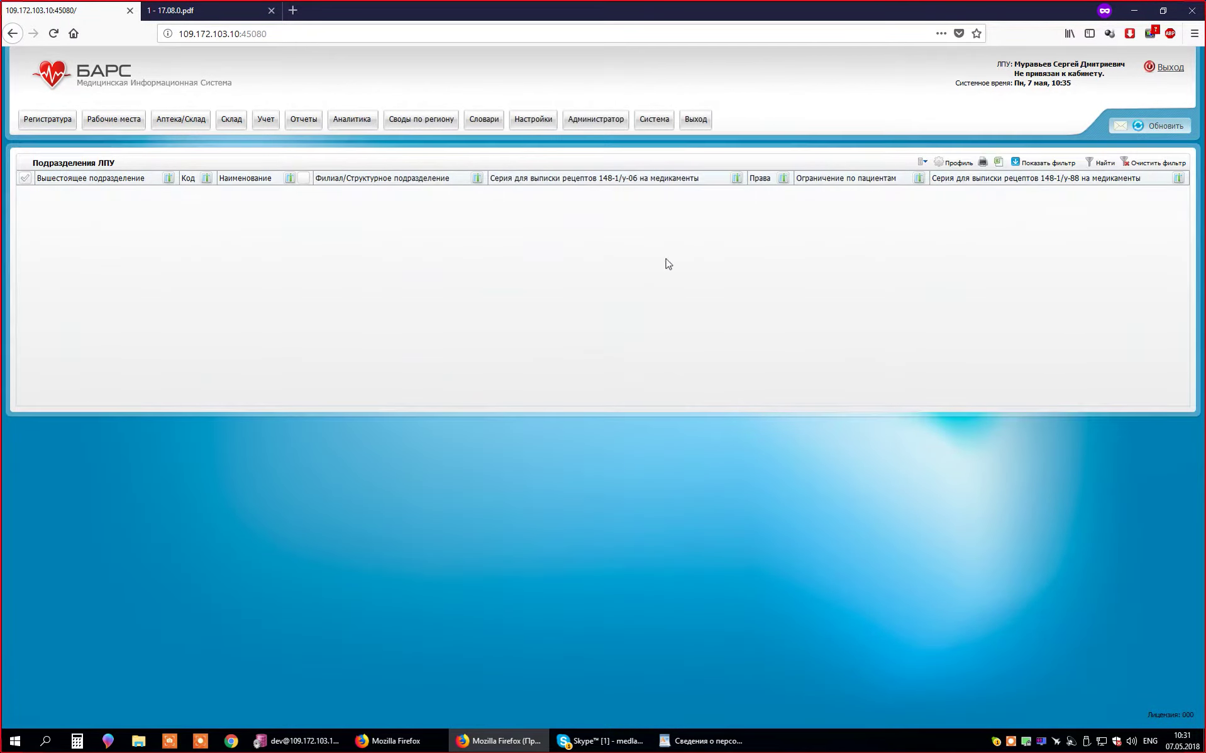
{"action": "left_click", "coordinate": [539, 121]}
{"action": "mouse_move", "coordinate": [573, 147]}
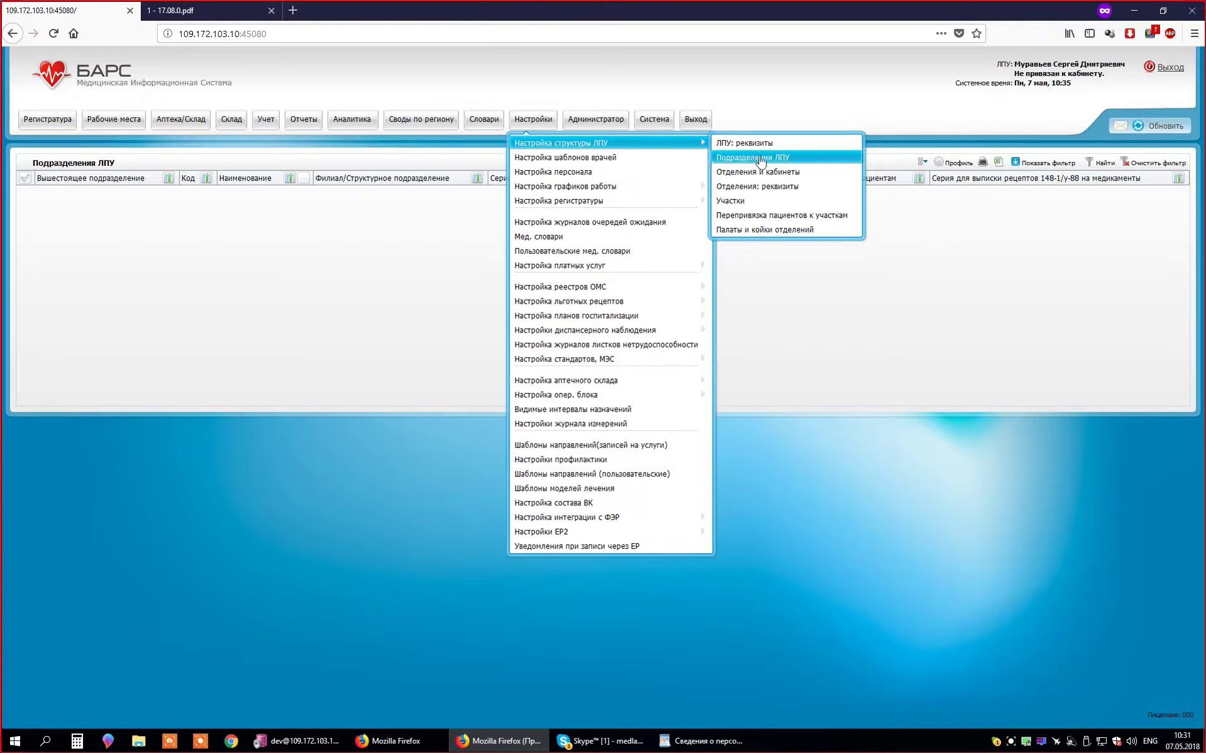
{"action": "left_click", "coordinate": [368, 223]}
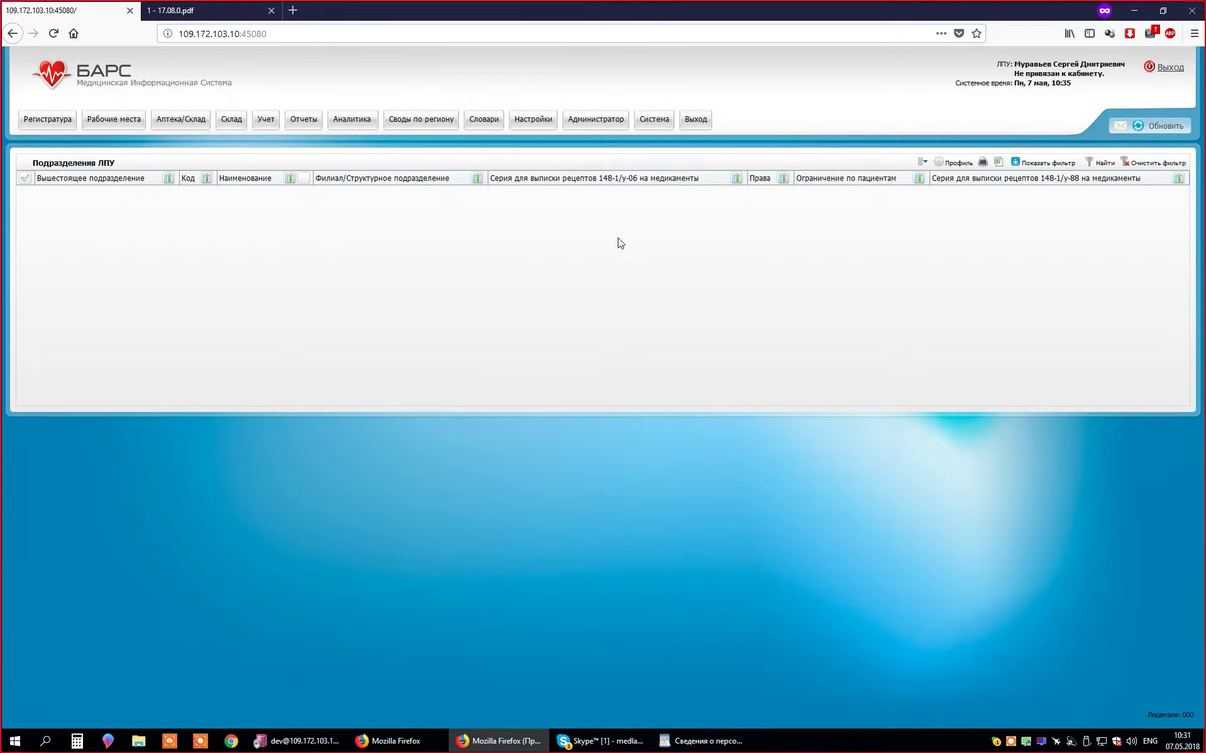
- Start a new subdivision with Добавить and move the blank form higher
{"action": "right_click", "coordinate": [601, 206]}
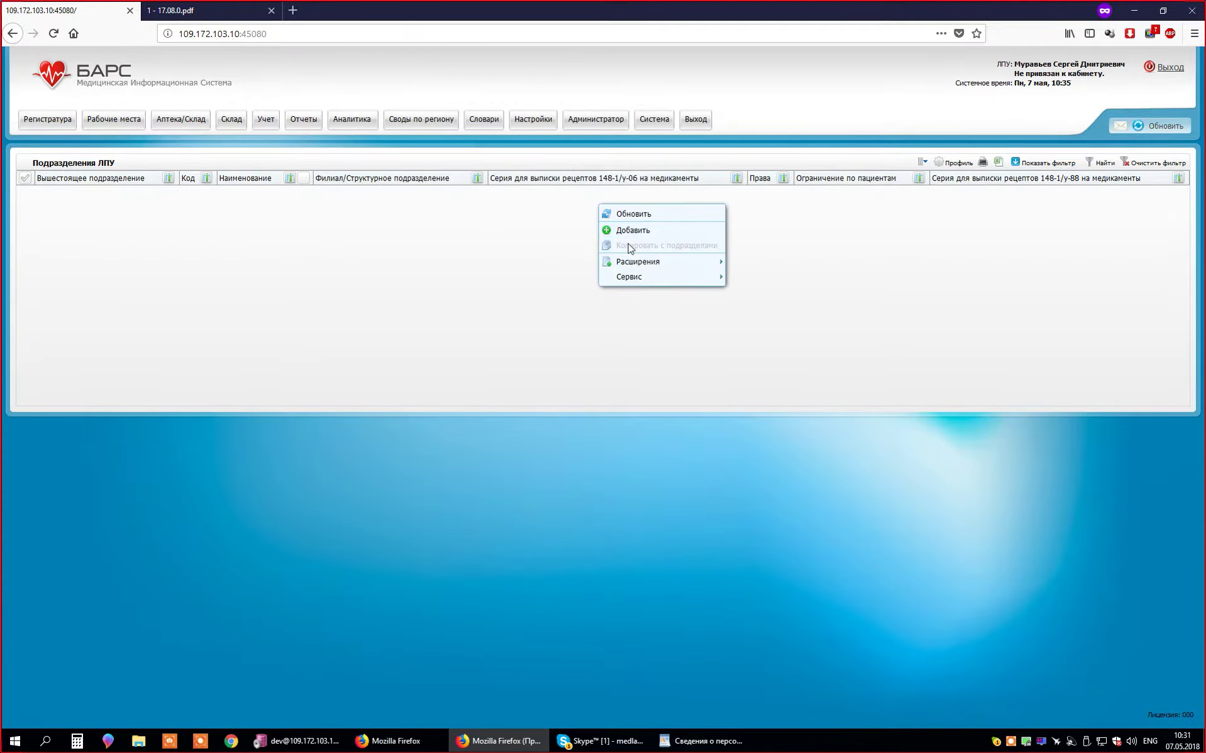
{"action": "left_click", "coordinate": [625, 238]}
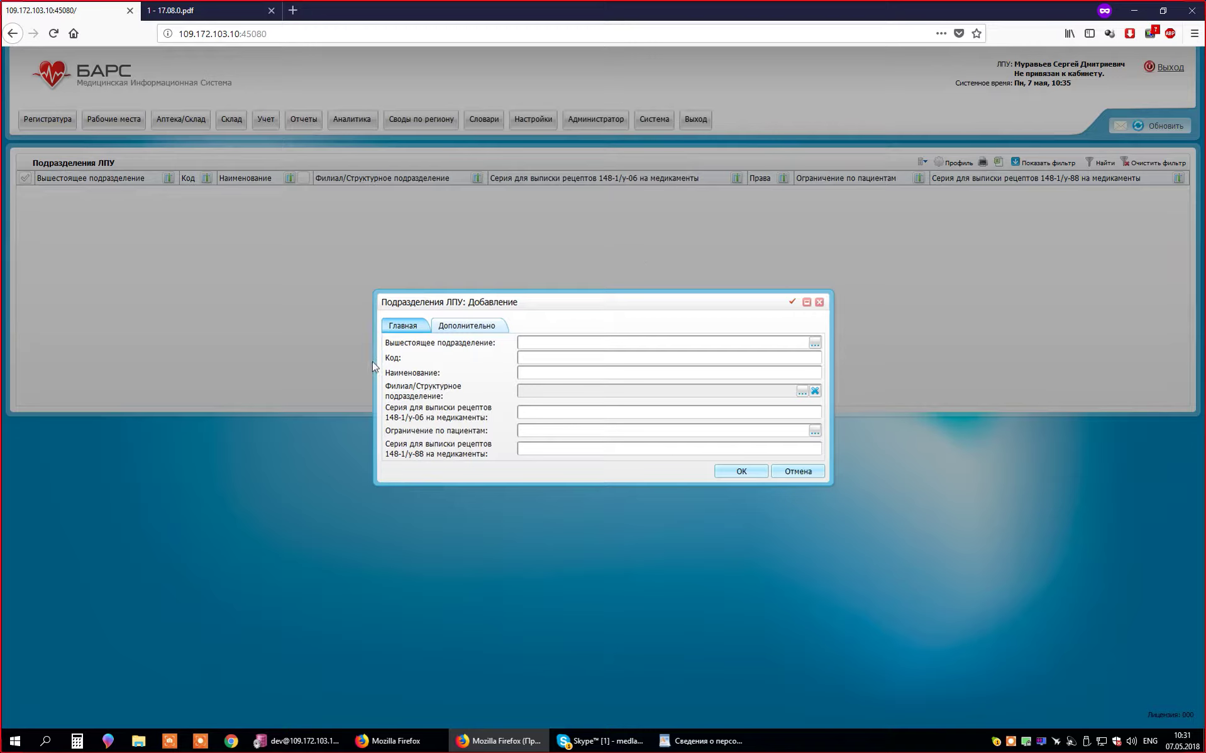
{"action": "left_click_drag", "start_coordinate": [499, 311], "coordinate": [490, 263]}
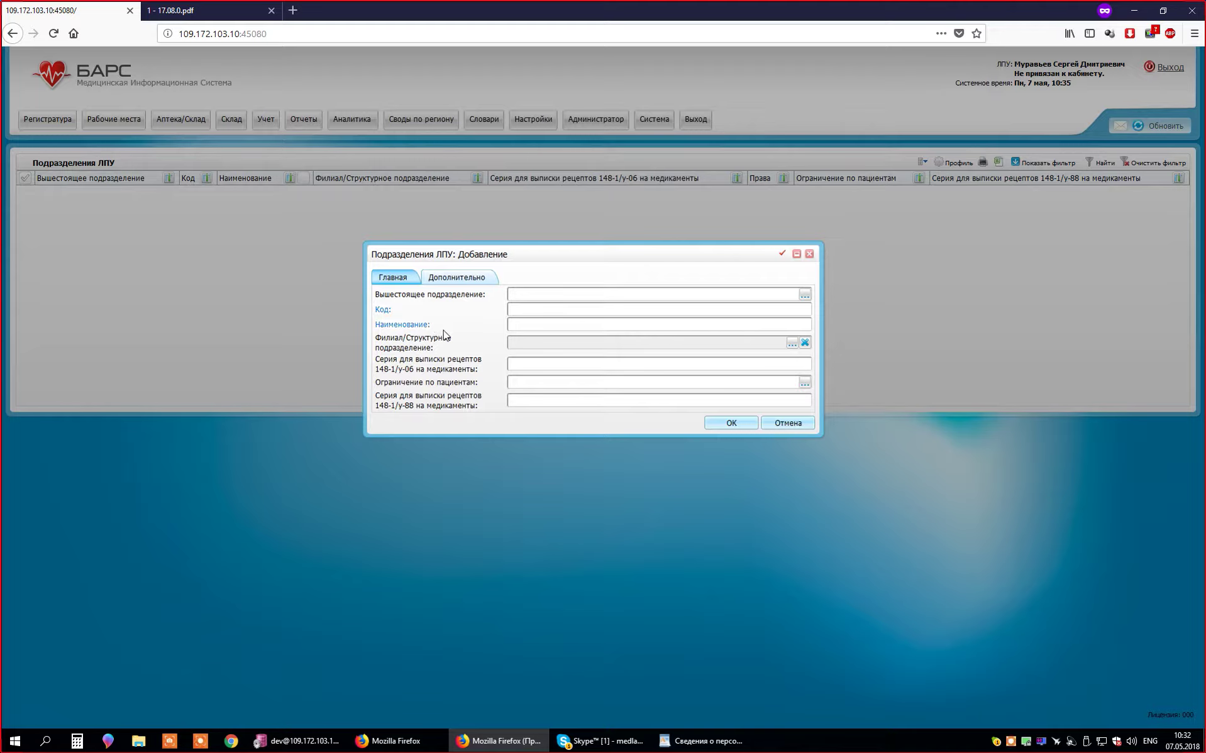
- Enter code 1 and name 'Поликлиника №1' in the Добавление form and save it
{"action": "left_click", "coordinate": [544, 314]}
{"action": "type", "text": "1"}
{"action": "left_click", "coordinate": [539, 329]}
{"action": "type", "text": "ntcn"}
{"action": "key", "text": "BackSpace"}
{"action": "key", "text": "BackSpace"}
{"action": "key", "text": "BackSpace"}
{"action": "key", "text": "BackSpace"}
{"action": "key", "text": "alt+shift"}
{"action": "type", "text": "Поликлиника"}
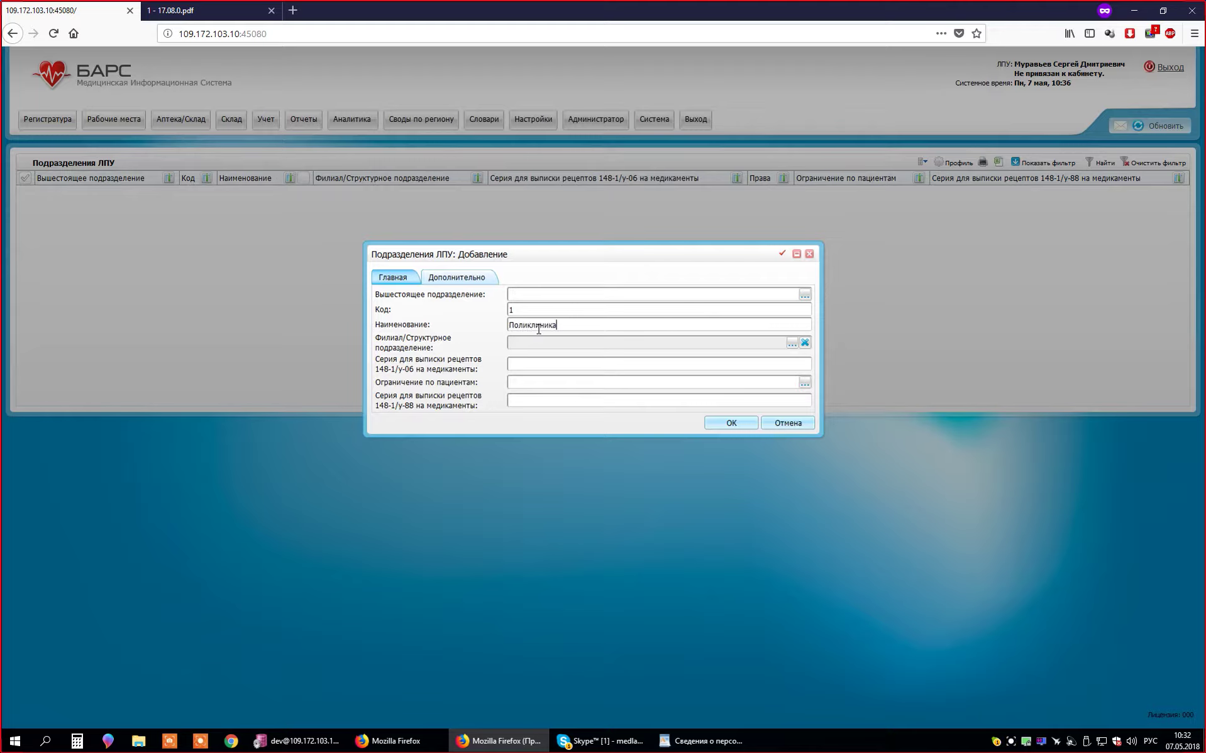
{"action": "key", "text": "alt+shift"}
{"action": "type", "text": "#"}
{"action": "key", "text": "BackSpace"}
{"action": "key", "text": "alt+shift"}
{"action": "type", "text": "№1"}
{"action": "left_click", "coordinate": [717, 423]}
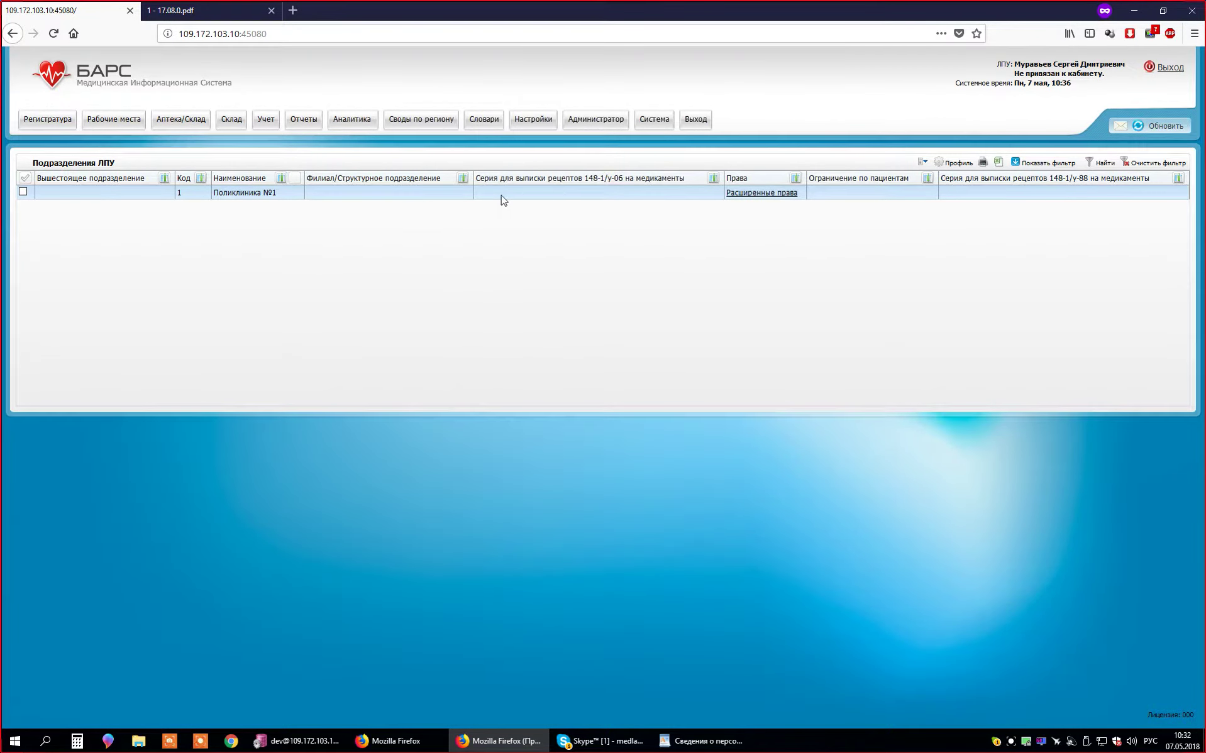
- Open Поликлиника №1 for editing, then open and cancel the parent-subdivision lookup without choosing
{"action": "right_click", "coordinate": [503, 200]}
{"action": "left_click", "coordinate": [574, 268]}
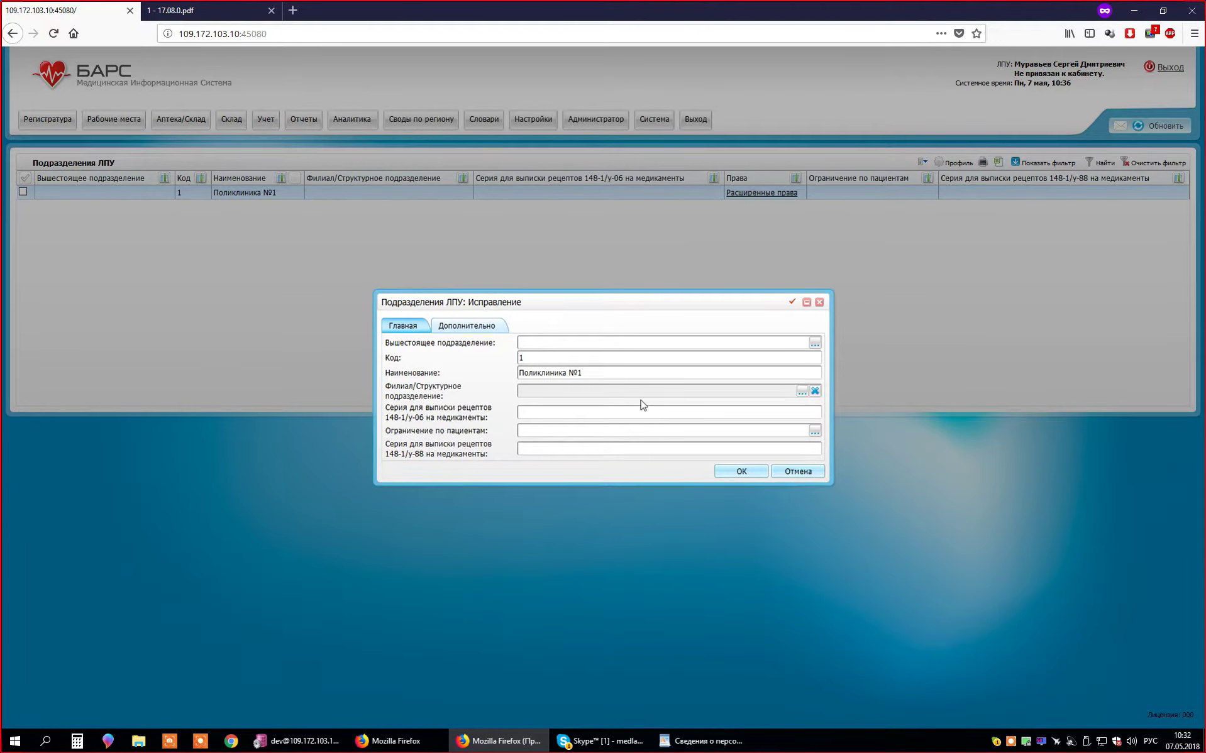
{"action": "left_click", "coordinate": [581, 345]}
{"action": "left_click", "coordinate": [815, 343]}
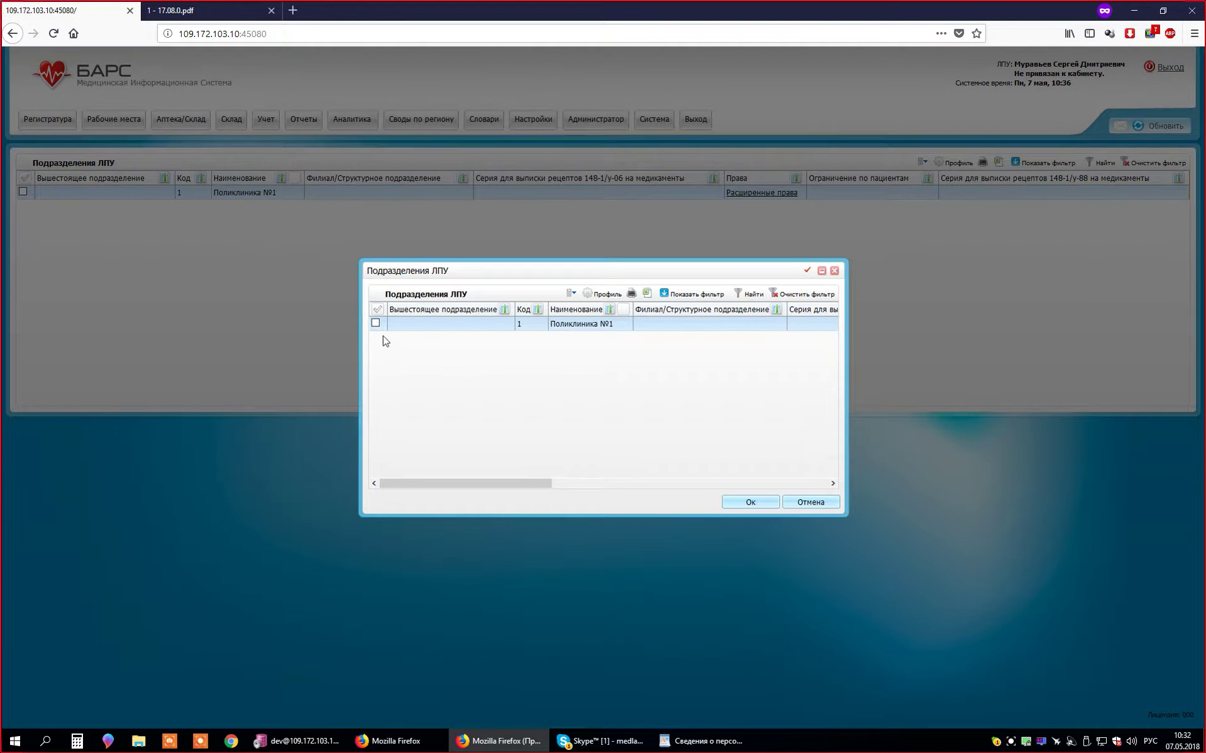
{"action": "left_click_drag", "start_coordinate": [632, 274], "coordinate": [753, 390]}
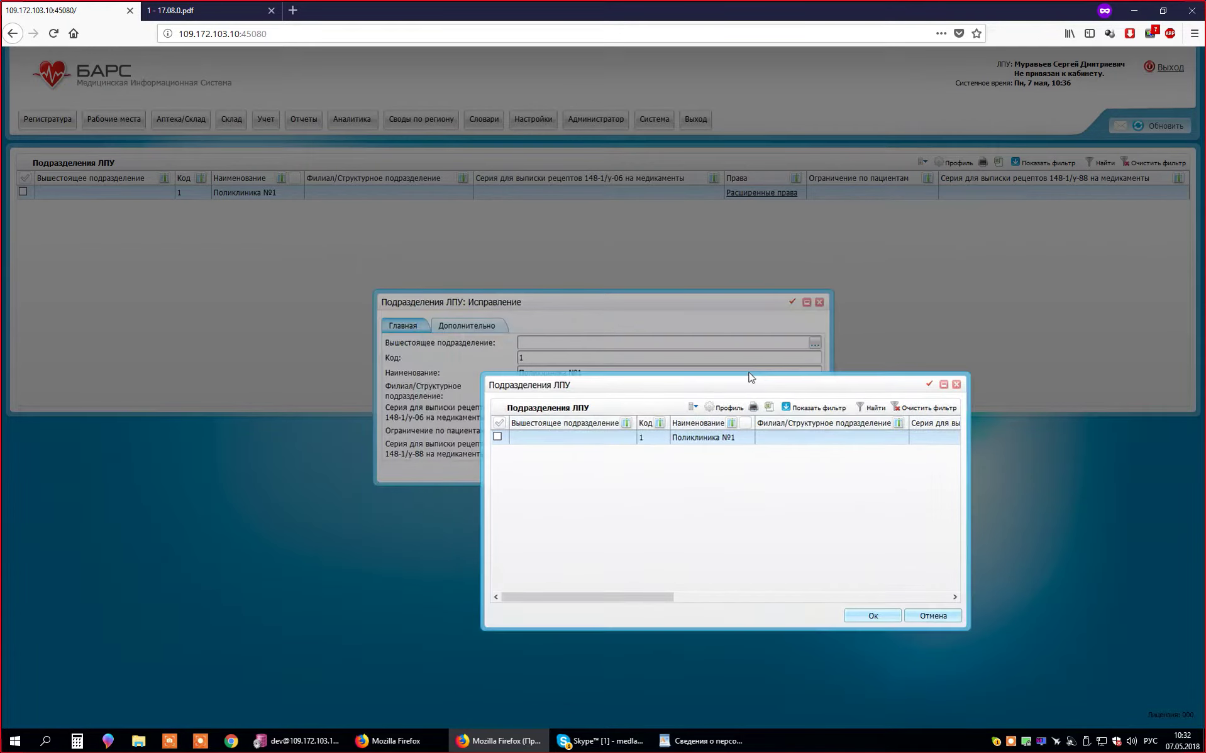
{"action": "left_click", "coordinate": [939, 616]}
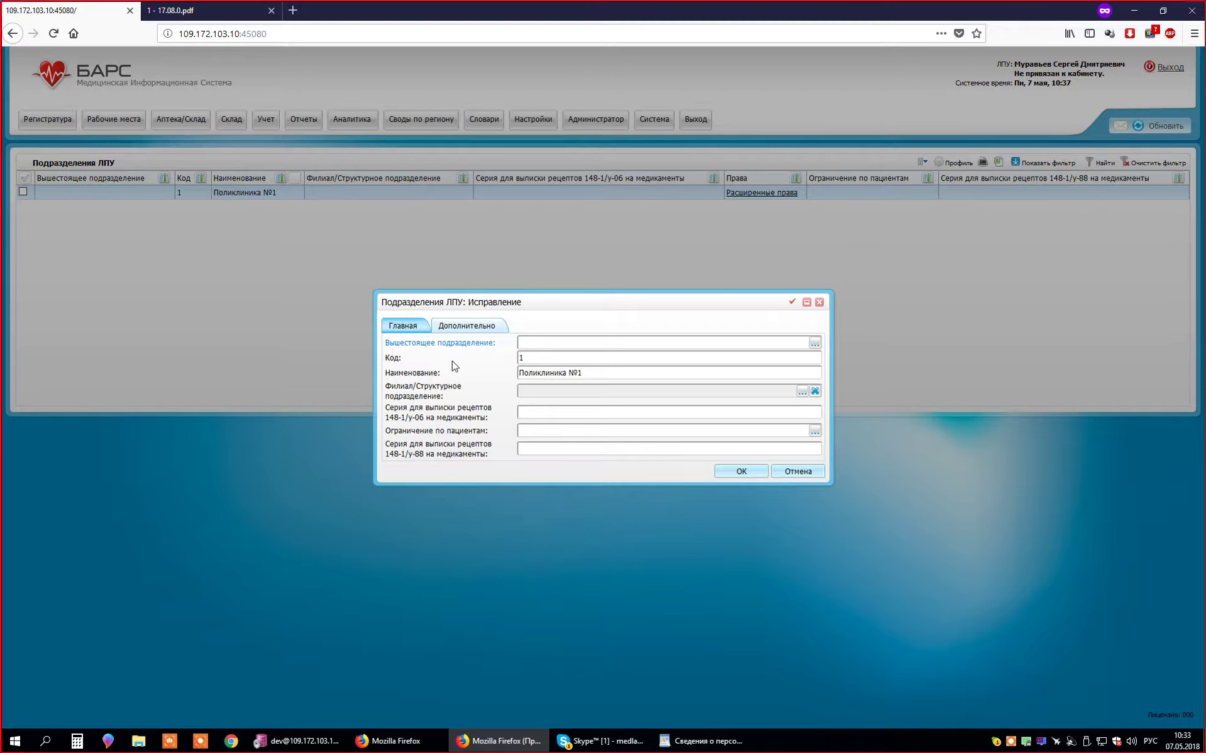
{"action": "left_click", "coordinate": [546, 346]}
- Open the Список ЛПУ lookup for Филиал/Структурное подразделение and reposition it
{"action": "left_click", "coordinate": [800, 394]}
{"action": "left_click", "coordinate": [802, 392]}
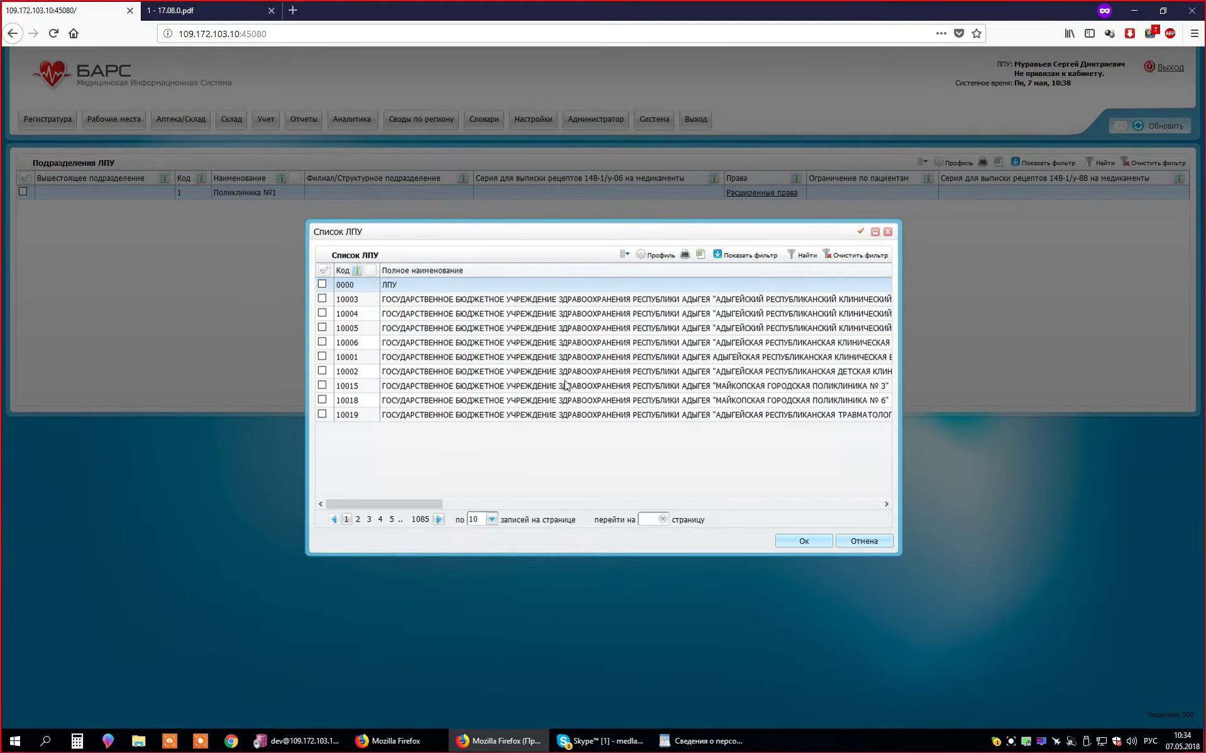
{"action": "left_click_drag", "start_coordinate": [519, 233], "coordinate": [522, 404]}
{"action": "left_click_drag", "start_coordinate": [388, 432], "coordinate": [395, 405]}
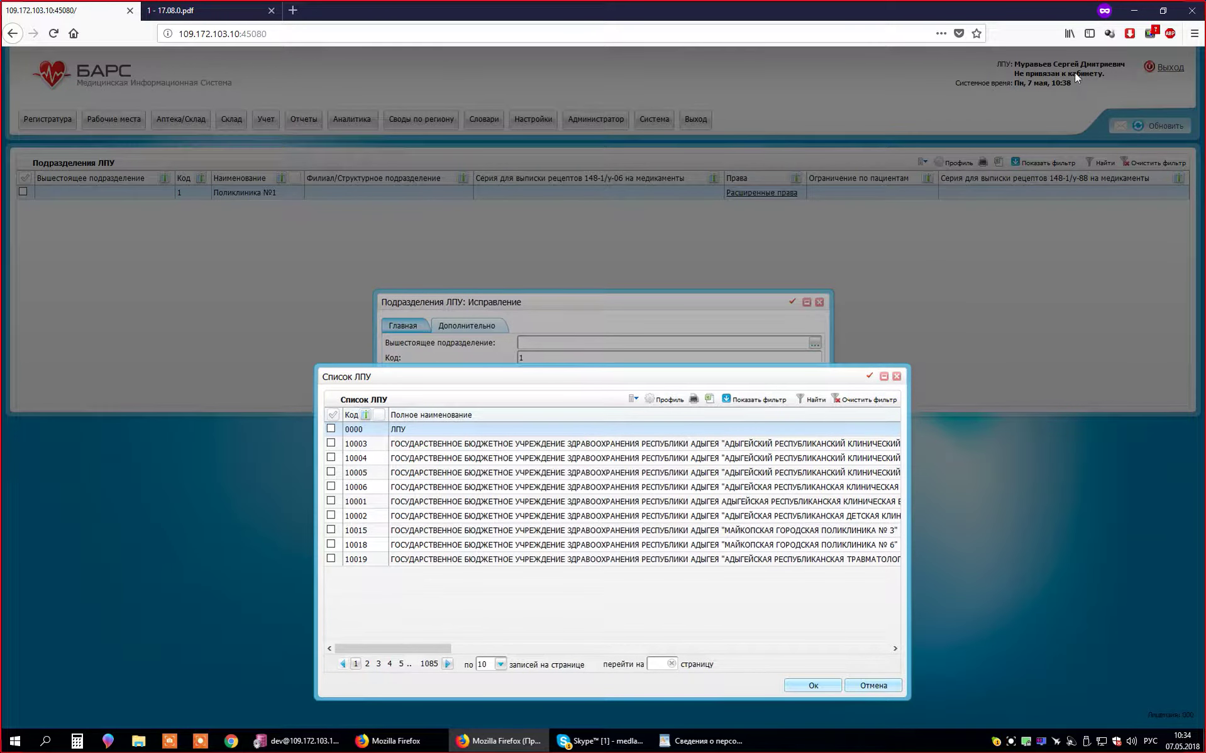
- Filter the Код column by %1% and go to the last of 601 pages
{"action": "left_click", "coordinate": [753, 399]}
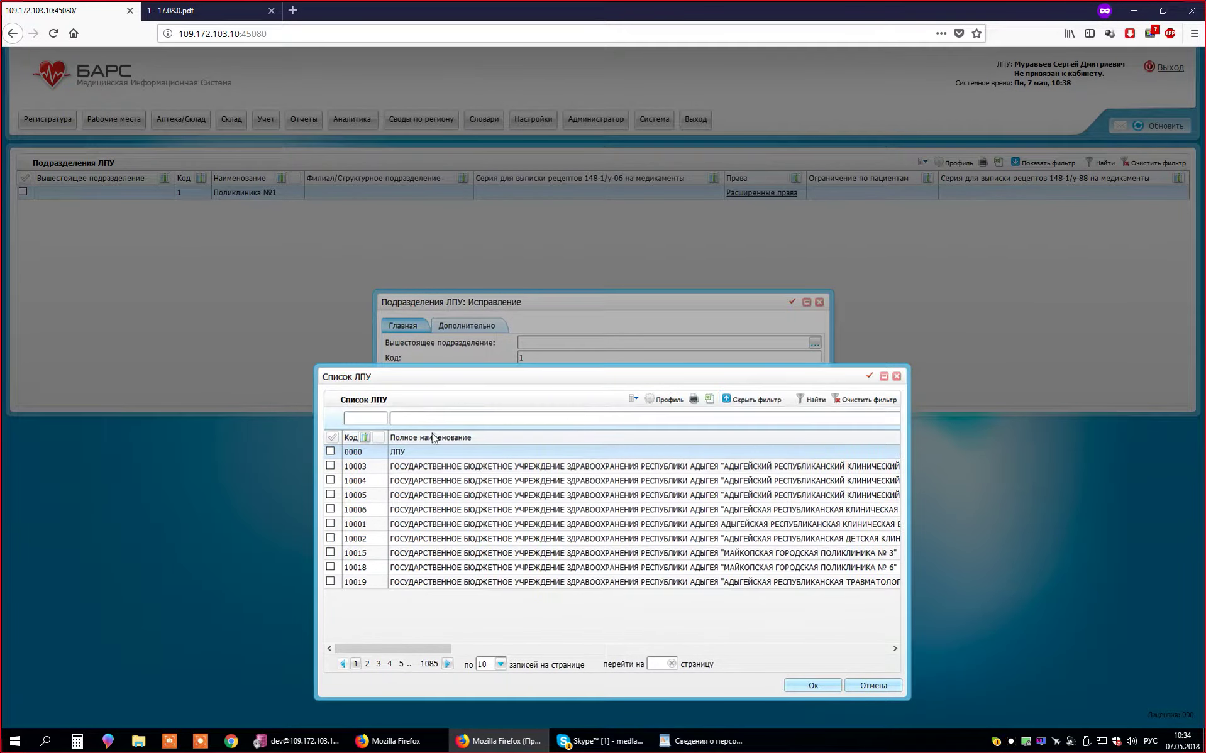
{"action": "left_click", "coordinate": [371, 418]}
{"action": "type", "text": "1"}
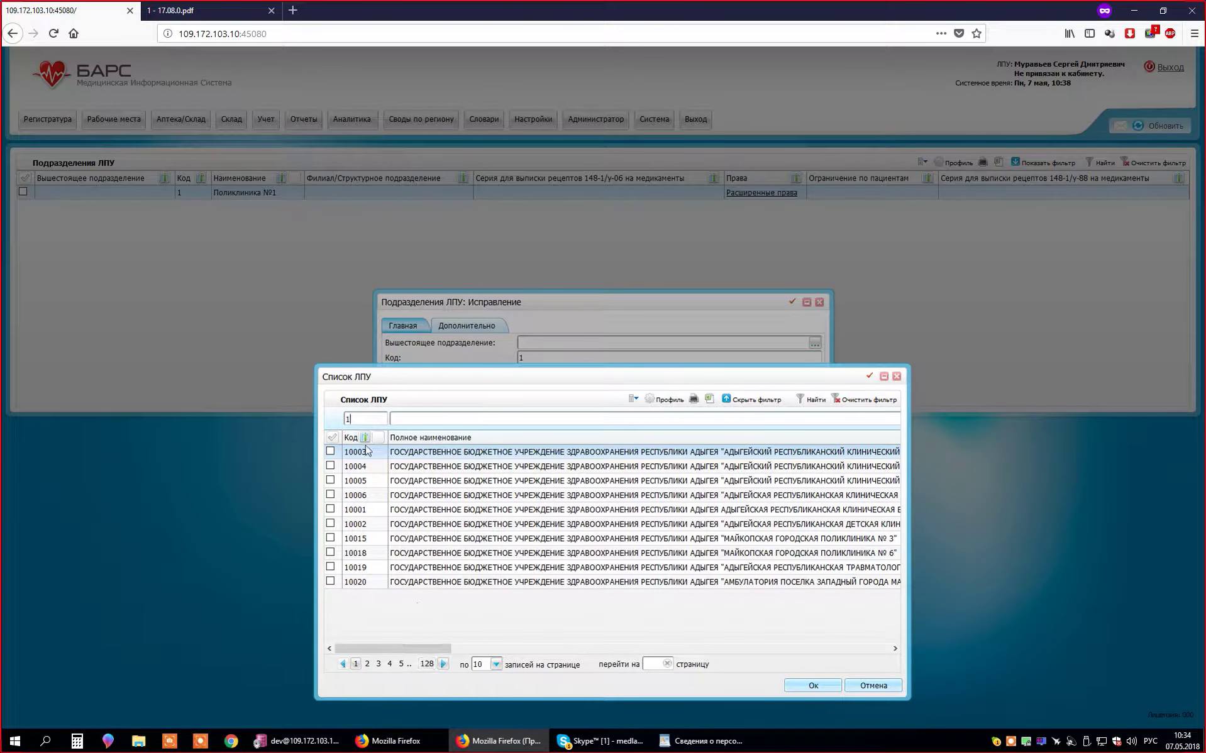
{"action": "key", "text": "BackSpace"}
{"action": "type", "text": "%1%"}
{"action": "left_click", "coordinate": [426, 664]}
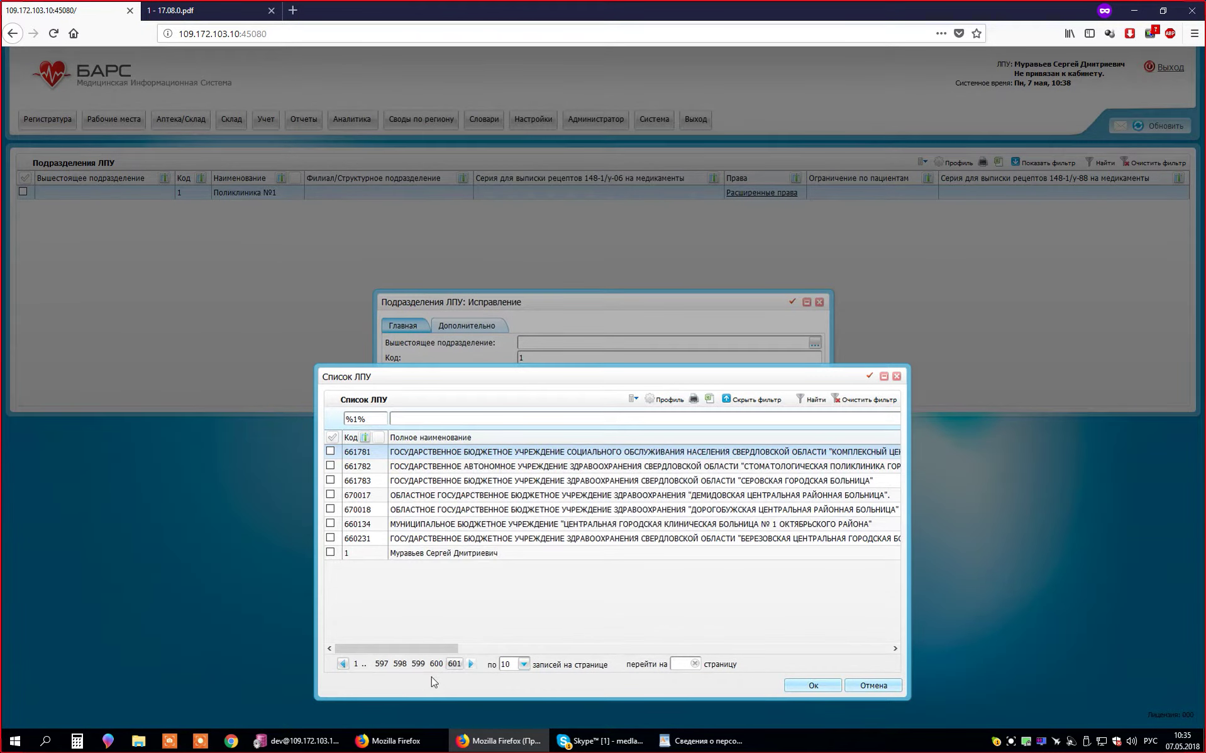
{"action": "left_click", "coordinate": [385, 556]}
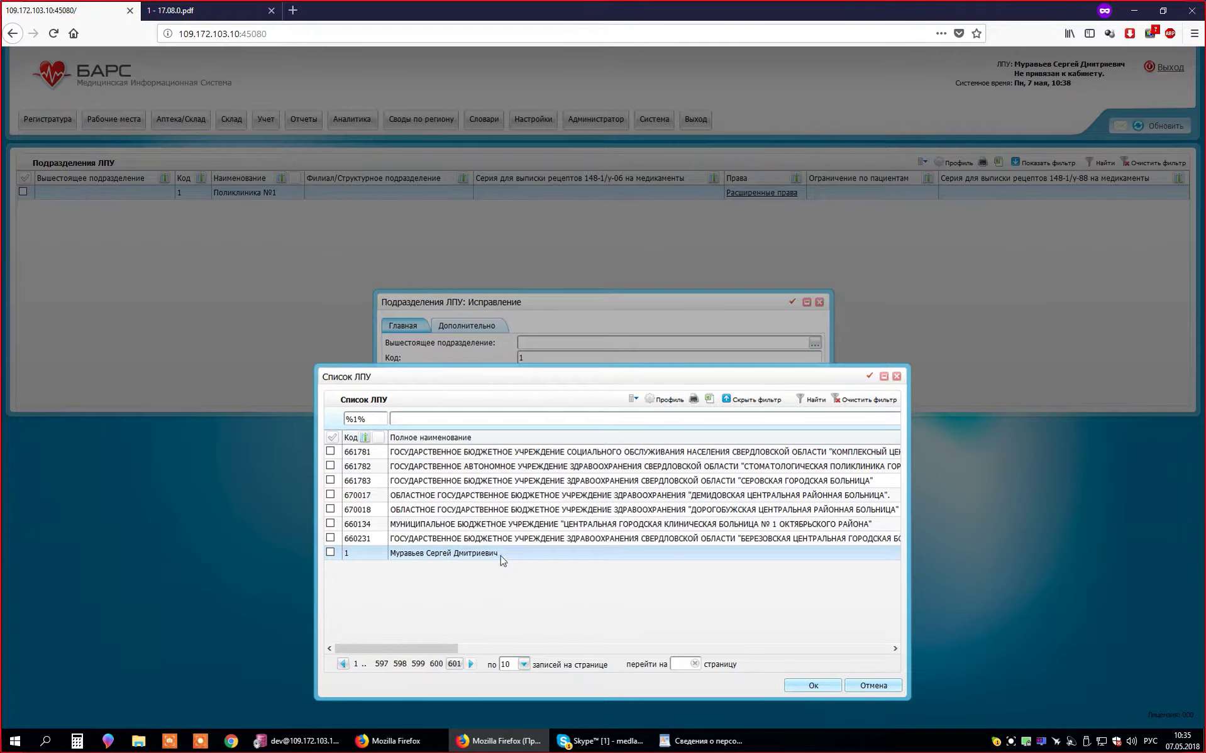
{"action": "left_click", "coordinate": [502, 555]}
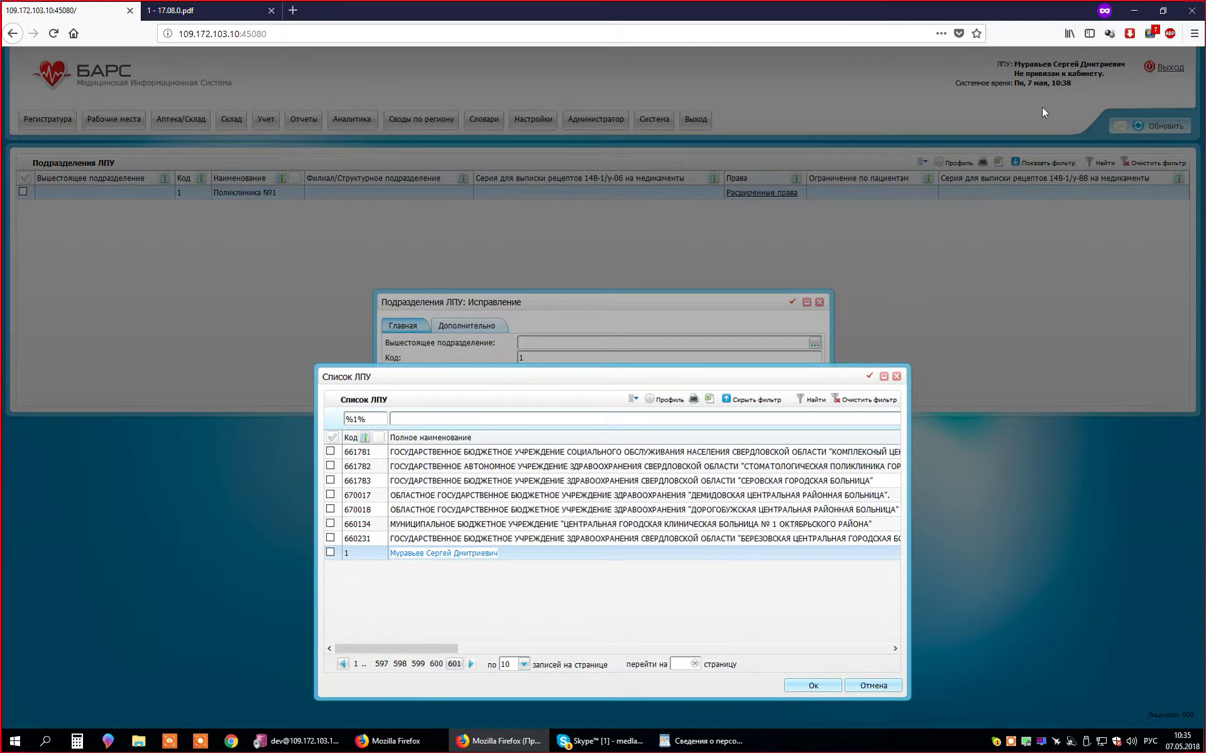
{"action": "left_click", "coordinate": [405, 569]}
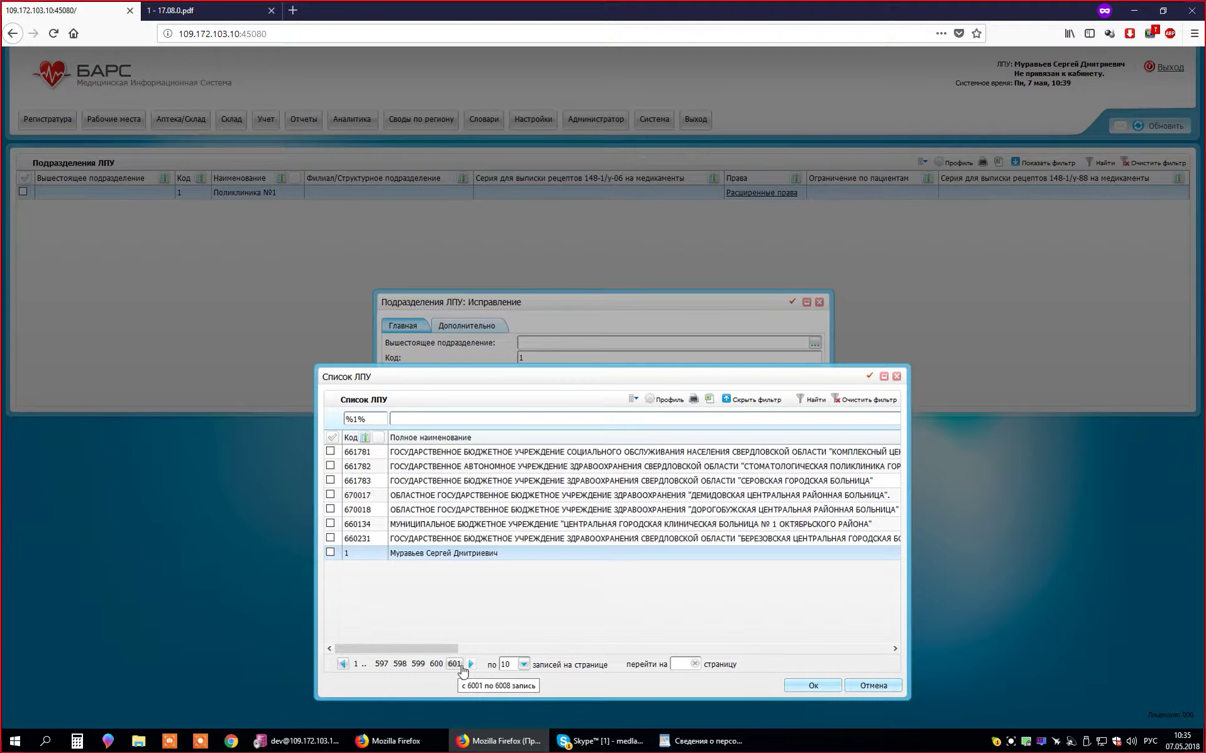
- Return the filtered Список ЛПУ to page 1 and inspect rows 10015 and 10004
{"action": "left_click", "coordinate": [356, 664]}
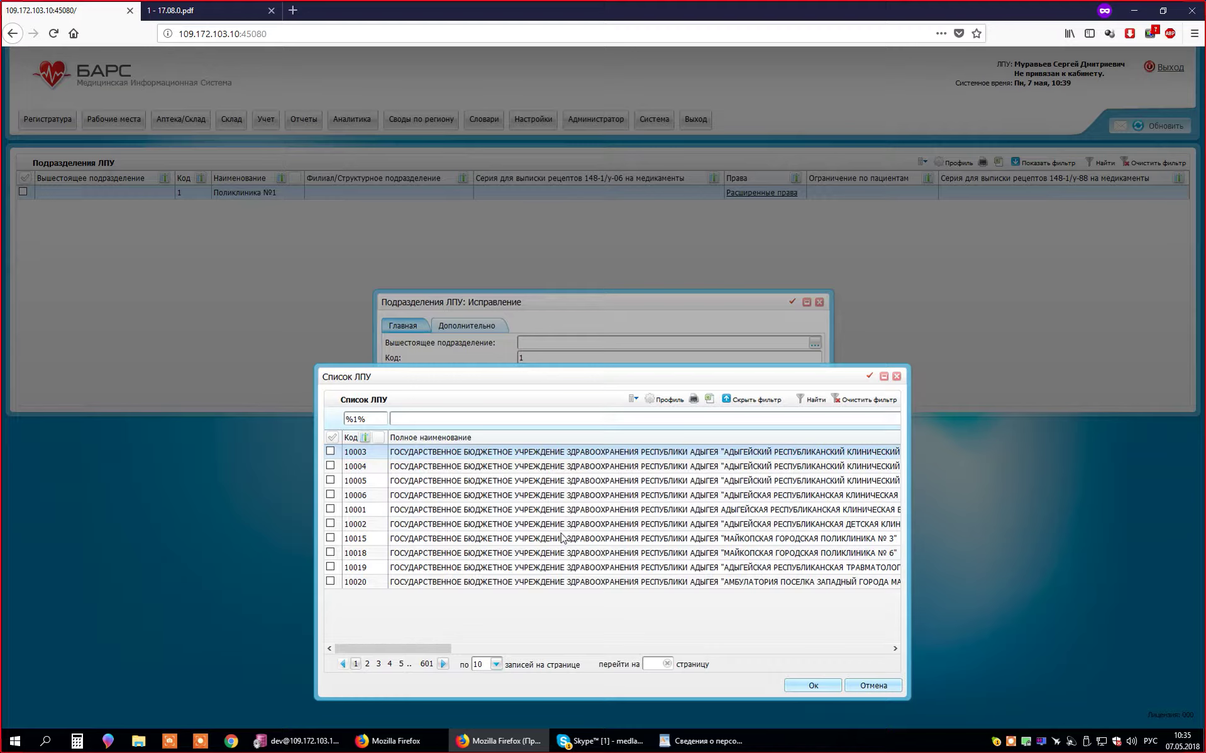
{"action": "left_click_drag", "start_coordinate": [594, 379], "coordinate": [582, 426]}
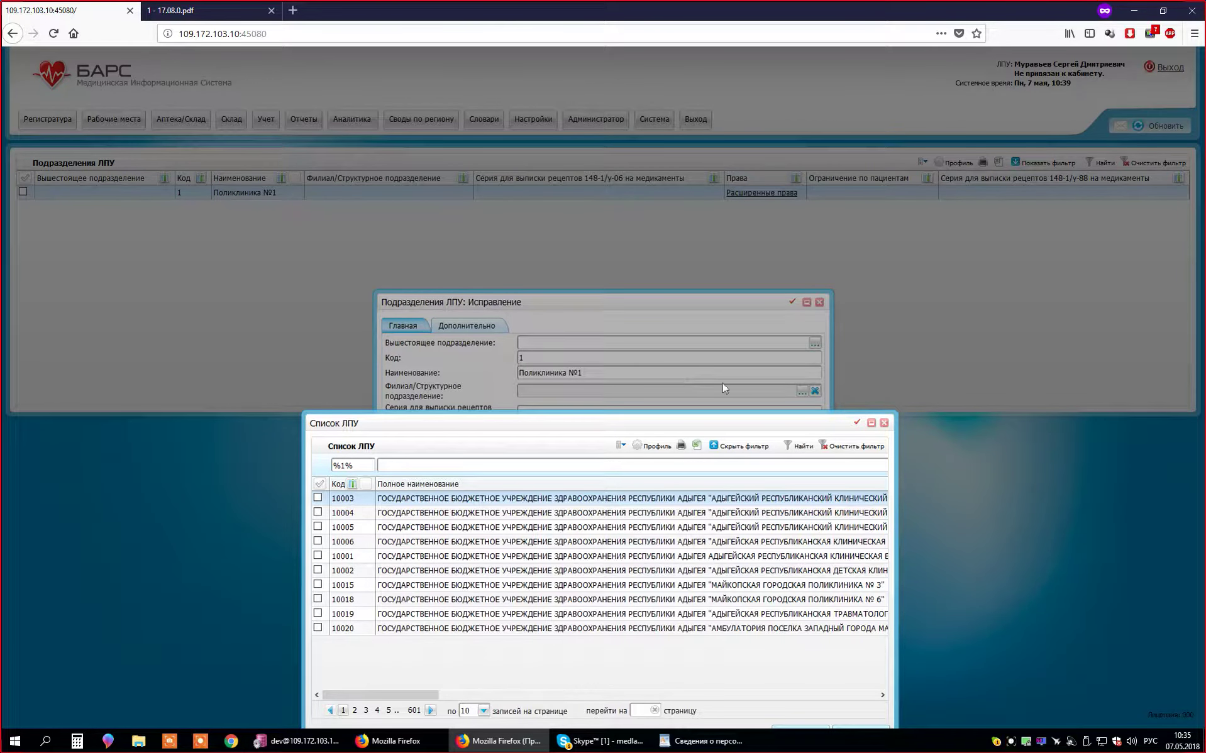
{"action": "left_click", "coordinate": [485, 586]}
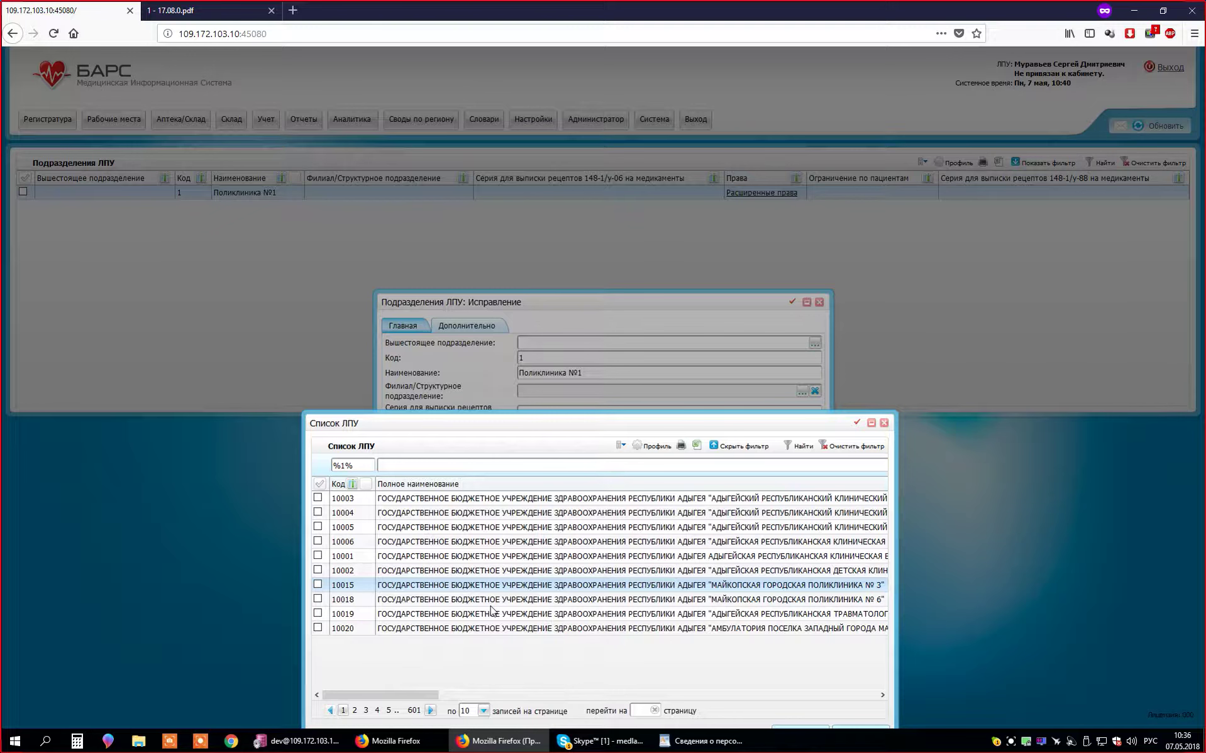
{"action": "right_click", "coordinate": [431, 587]}
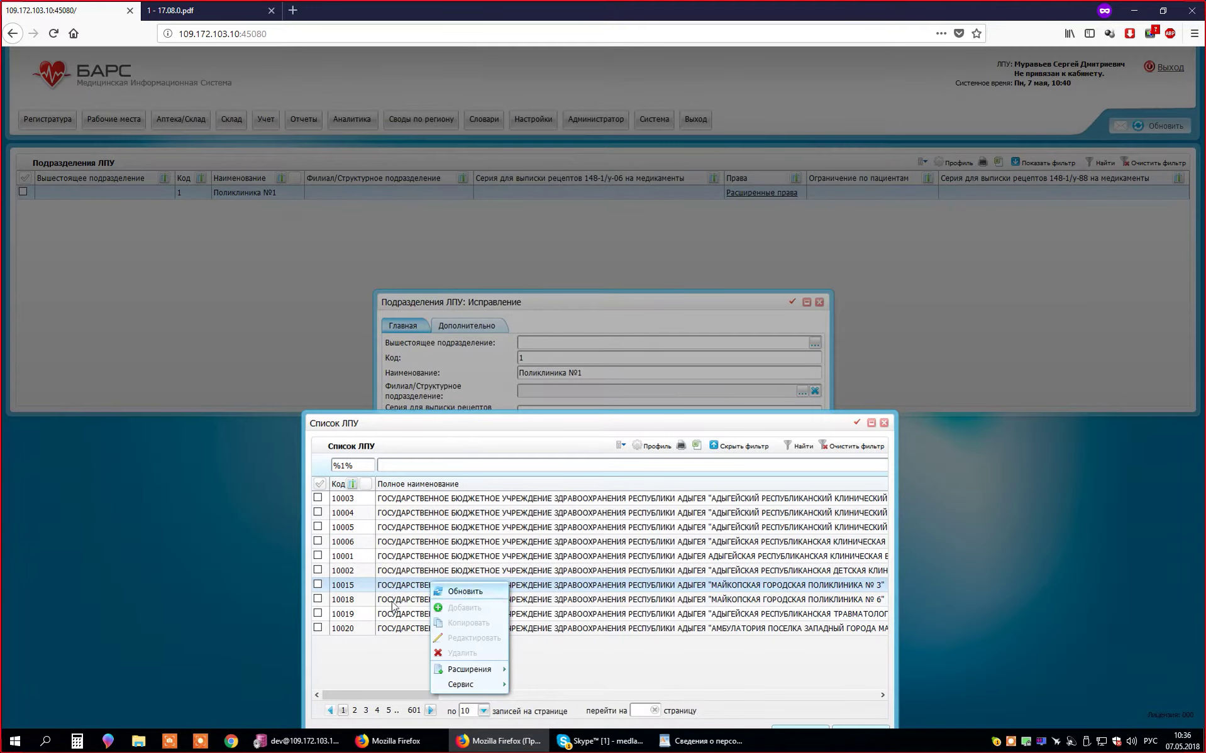
{"action": "left_click", "coordinate": [427, 517]}
{"action": "left_click_drag", "start_coordinate": [519, 427], "coordinate": [517, 379]}
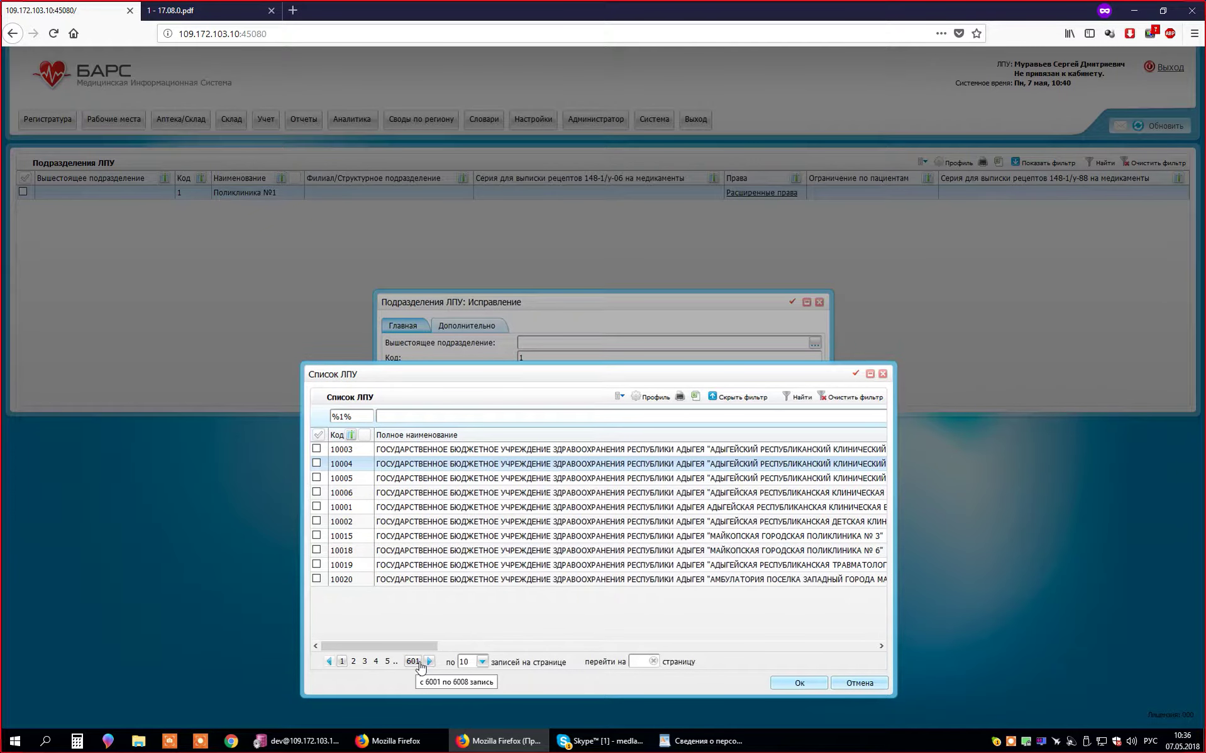
{"action": "mouse_move", "coordinate": [377, 646]}
{"action": "left_mouse_down"}
{"action": "mouse_move", "coordinate": [786, 646]}
{"action": "mouse_move", "coordinate": [383, 637]}
{"action": "left_mouse_up"}
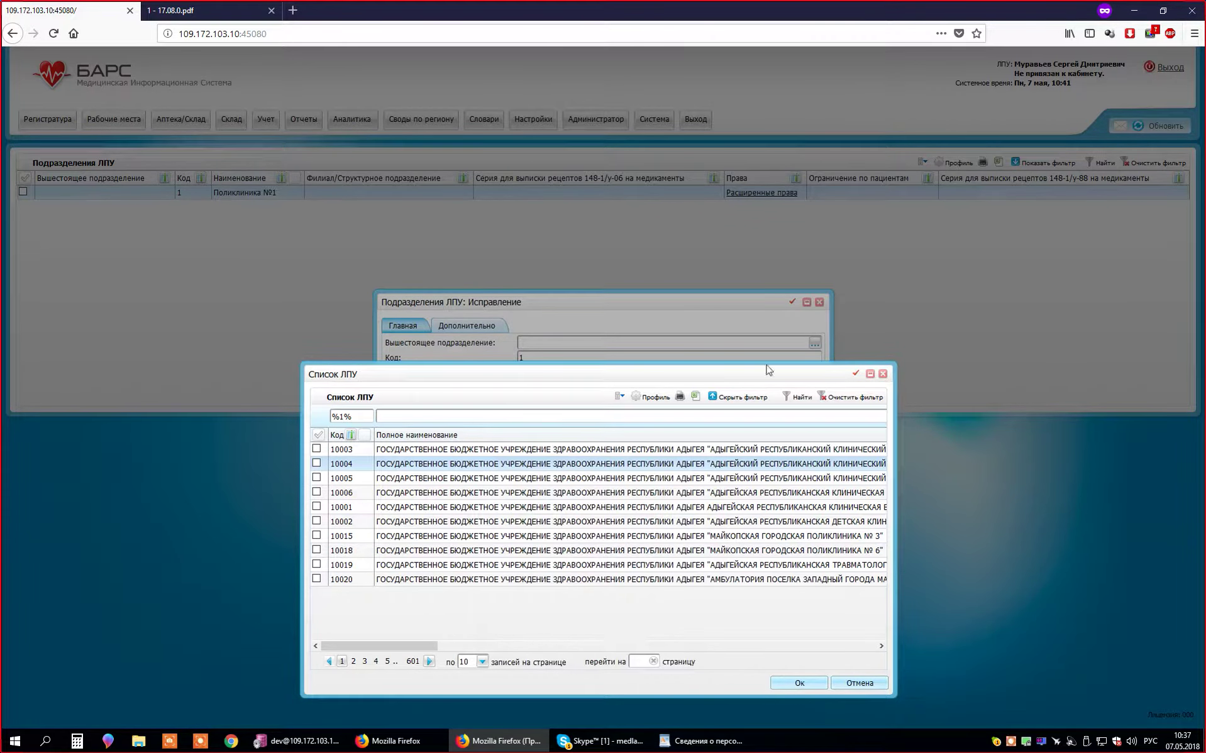
{"action": "left_click_drag", "start_coordinate": [730, 375], "coordinate": [742, 485]}
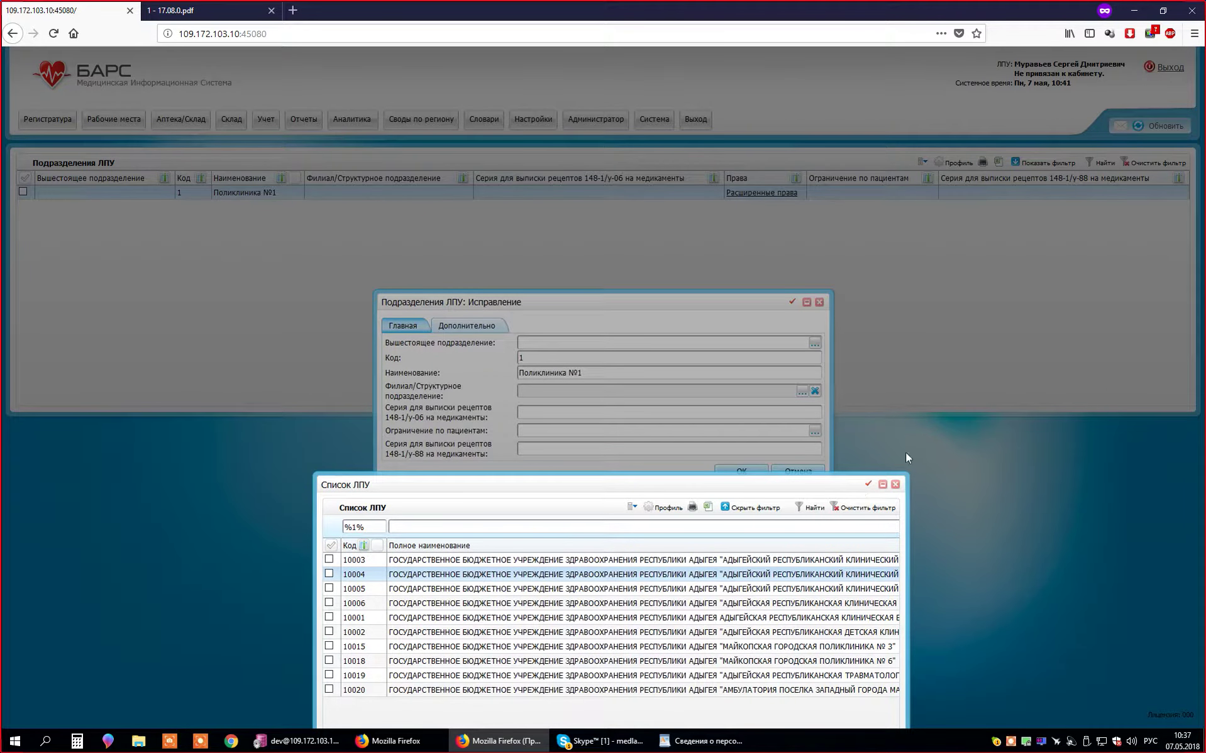
- Close the LPU list without choosing a branch, leaving the branch field empty
{"action": "left_click", "coordinate": [896, 484]}
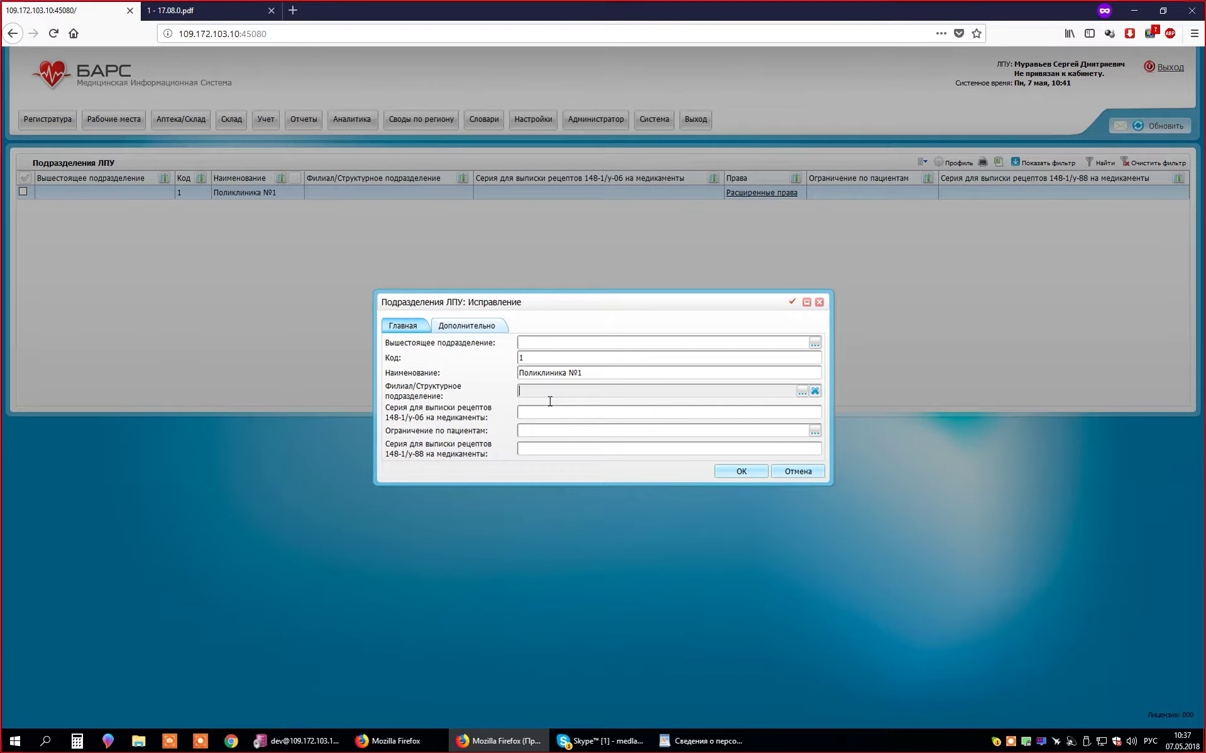
{"action": "left_click_drag", "start_coordinate": [476, 388], "coordinate": [423, 403]}
{"action": "left_click", "coordinate": [422, 402]}
{"action": "left_click", "coordinate": [600, 391]}
- Check the 148-1/у-06 prescription series field and open the patient-data restrictions list
{"action": "left_click", "coordinate": [583, 417]}
{"action": "left_click", "coordinate": [525, 410]}
{"action": "left_click", "coordinate": [591, 418]}
{"action": "left_click", "coordinate": [815, 433]}
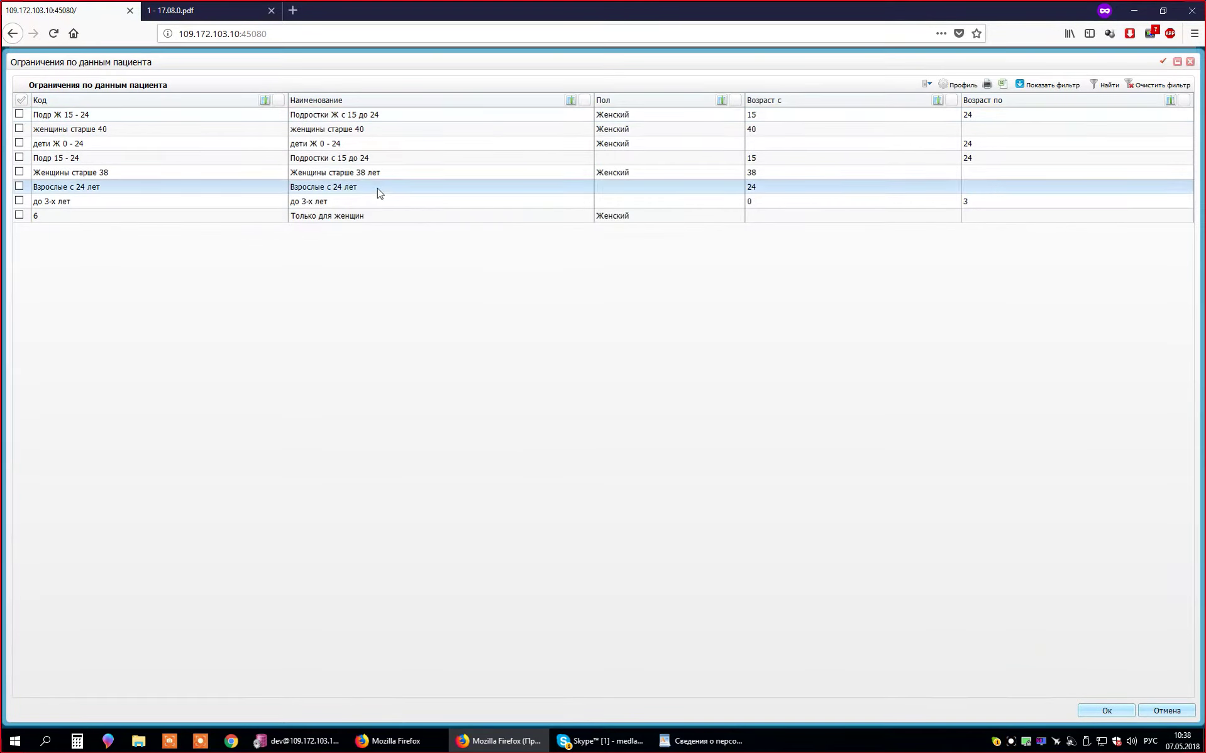
- Inspect row actions for restrictions like дети Ж 0 - 24 and Женщины старше 38, then close without choosing
{"action": "left_click", "coordinate": [377, 158]}
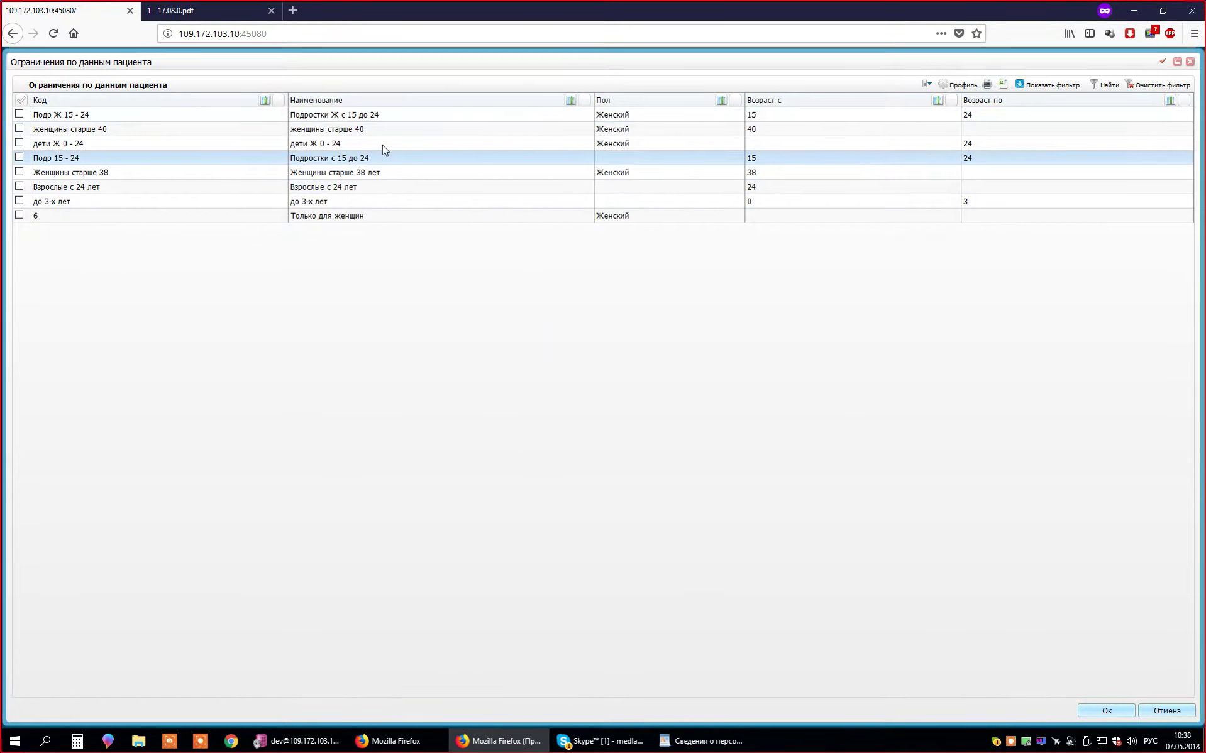
{"action": "left_click", "coordinate": [481, 148]}
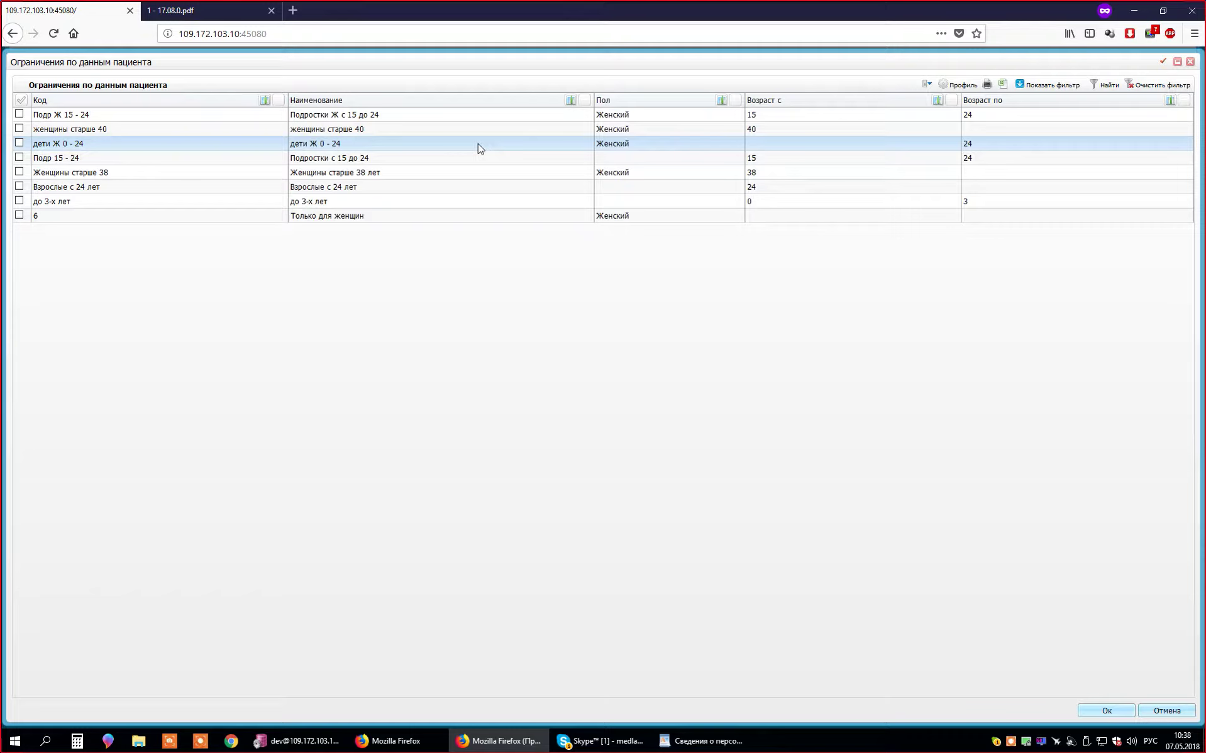
{"action": "right_click", "coordinate": [479, 148]}
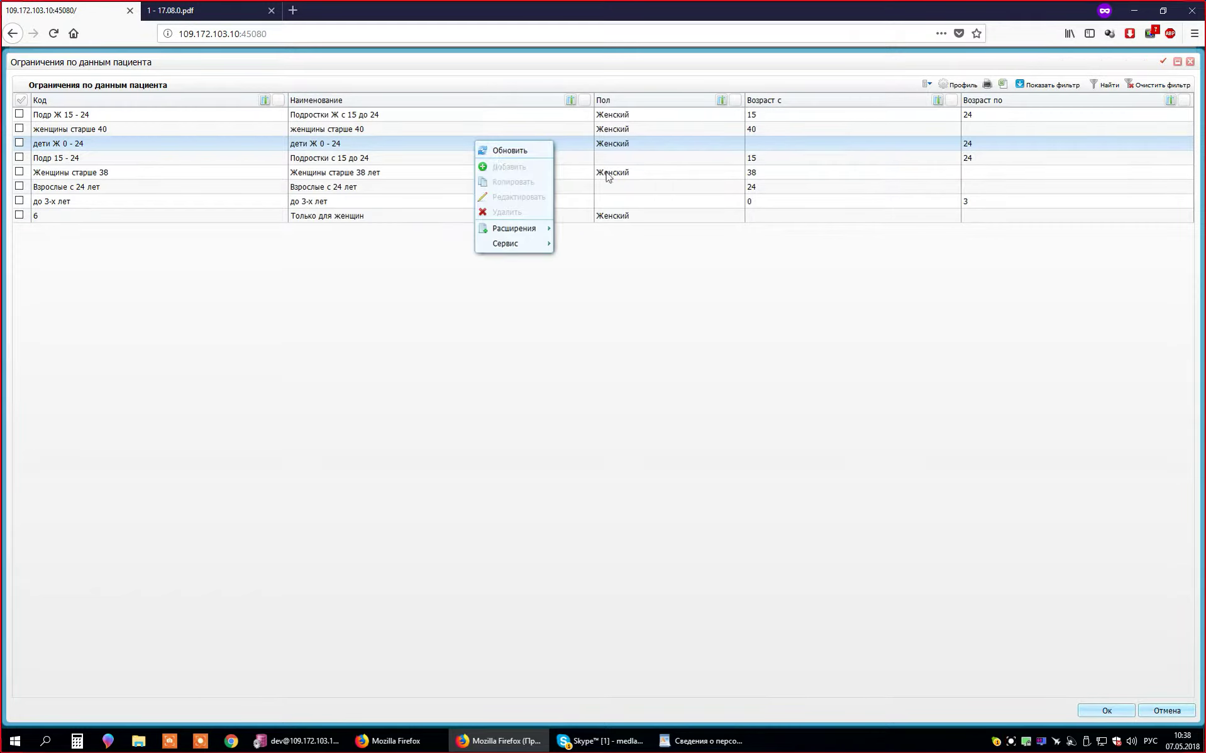
{"action": "left_click", "coordinate": [771, 119]}
{"action": "left_click", "coordinate": [679, 131]}
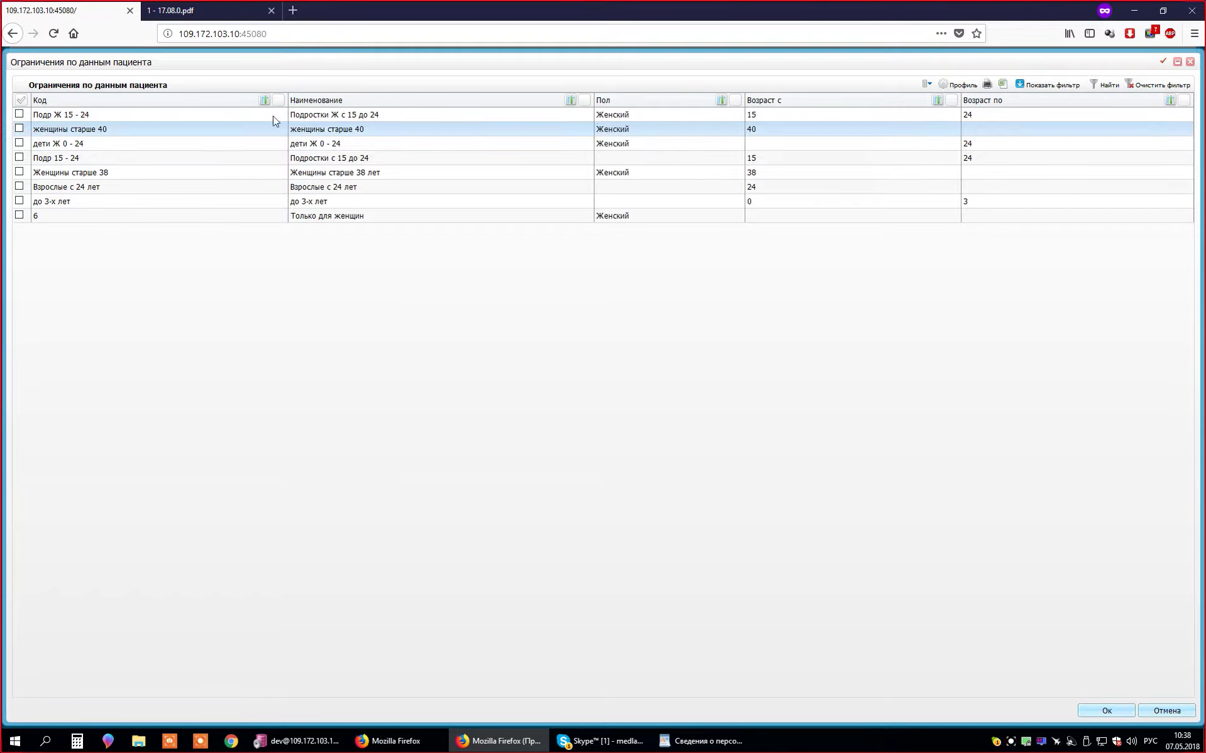
{"action": "right_click", "coordinate": [253, 157]}
{"action": "left_click", "coordinate": [534, 158]}
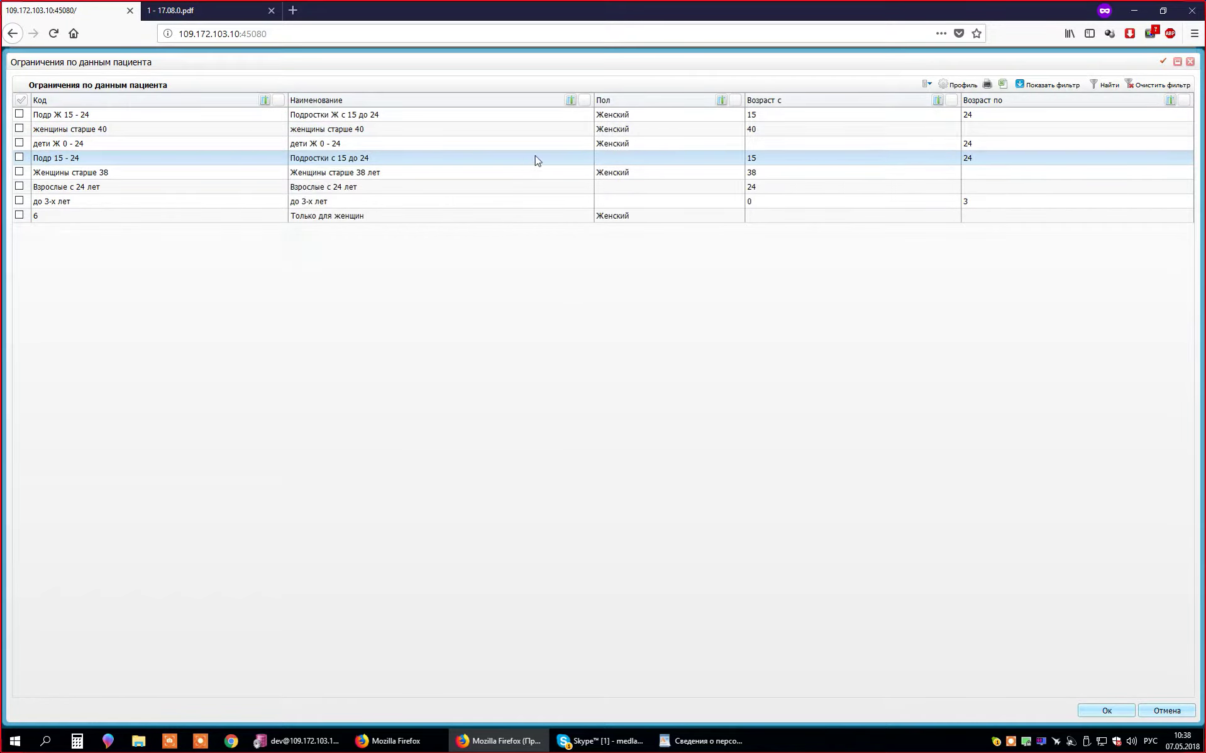
{"action": "right_click", "coordinate": [516, 166]}
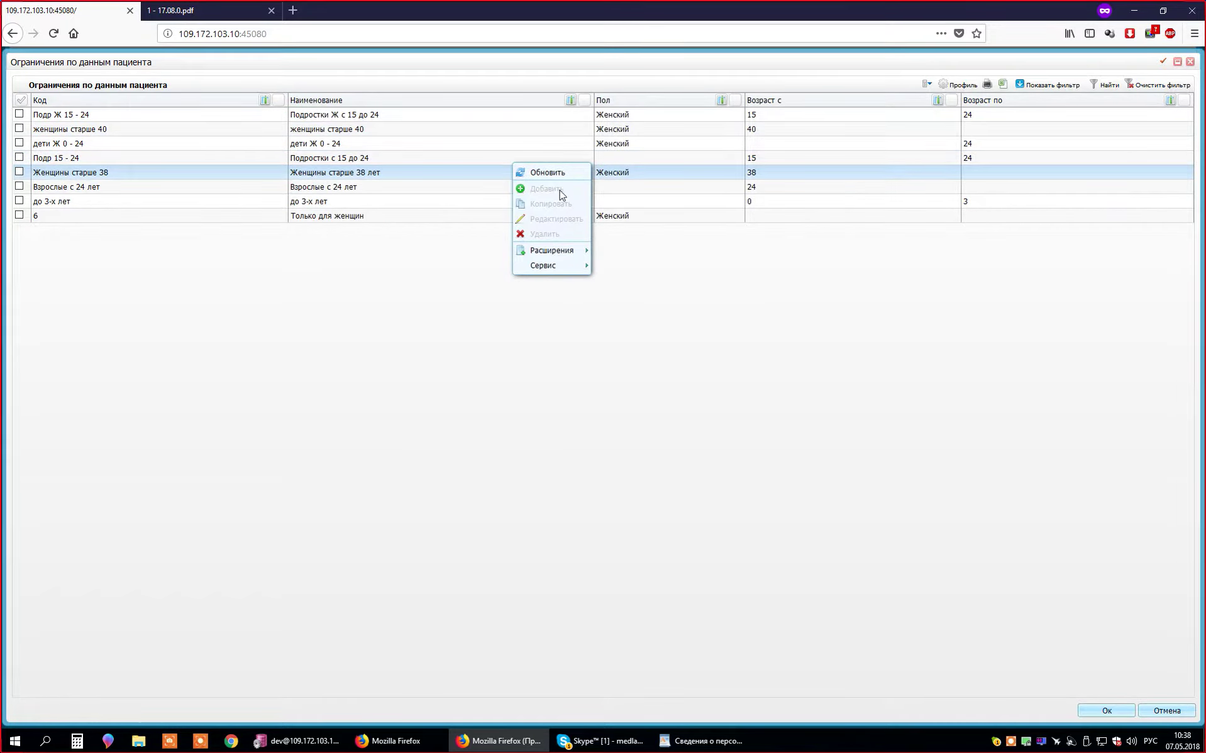
{"action": "left_click", "coordinate": [468, 188]}
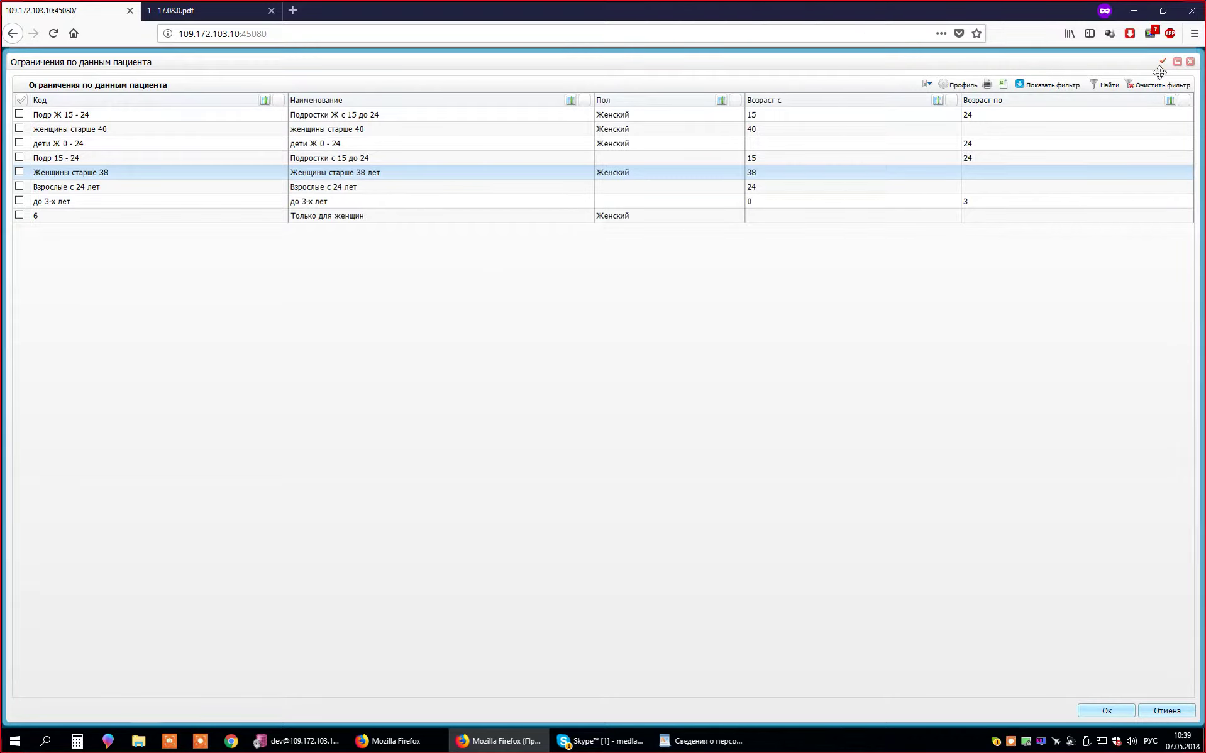
{"action": "left_click", "coordinate": [1191, 62]}
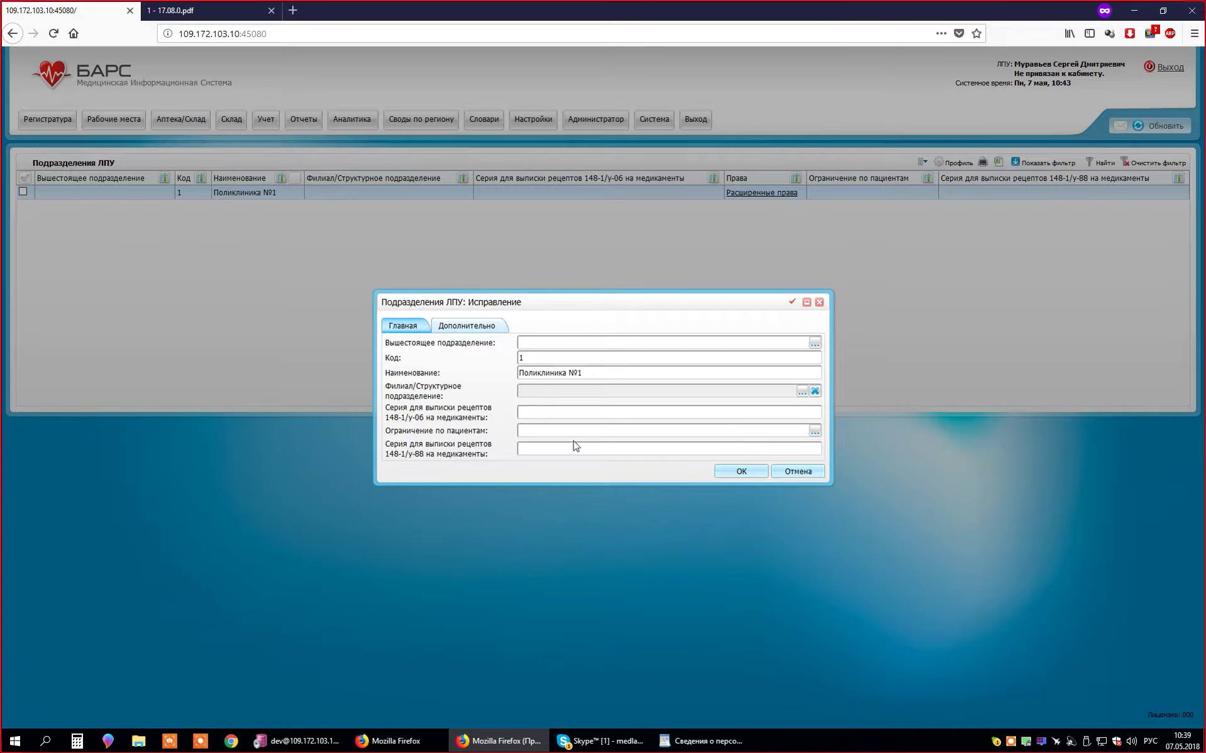
- Look over the empty Ограничение по пациентам field, then cancel the Поликлиника №1 form unsaved
{"action": "left_click", "coordinate": [703, 431]}
{"action": "left_click_drag", "start_coordinate": [496, 435], "coordinate": [386, 432]}
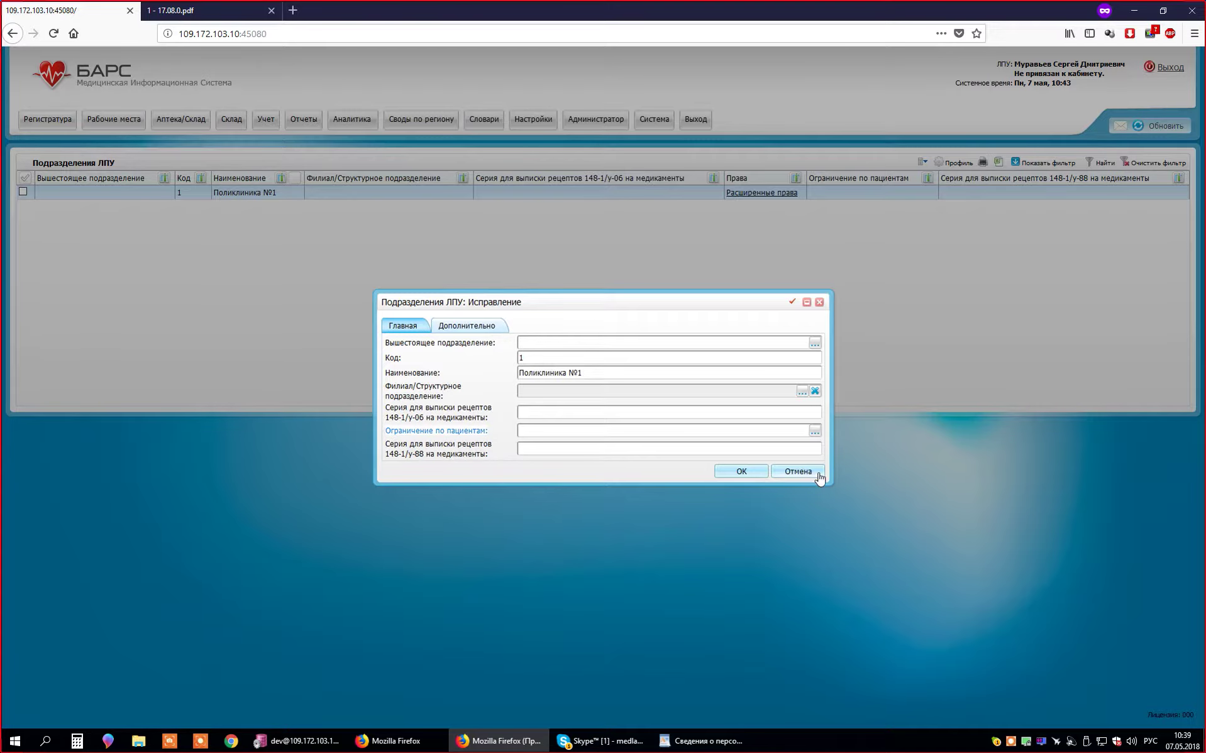
{"action": "left_click", "coordinate": [798, 472]}
- Reopen and cancel the Поликлиника №1 edit form, then open its Расширенные права record rights
{"action": "right_click", "coordinate": [590, 196]}
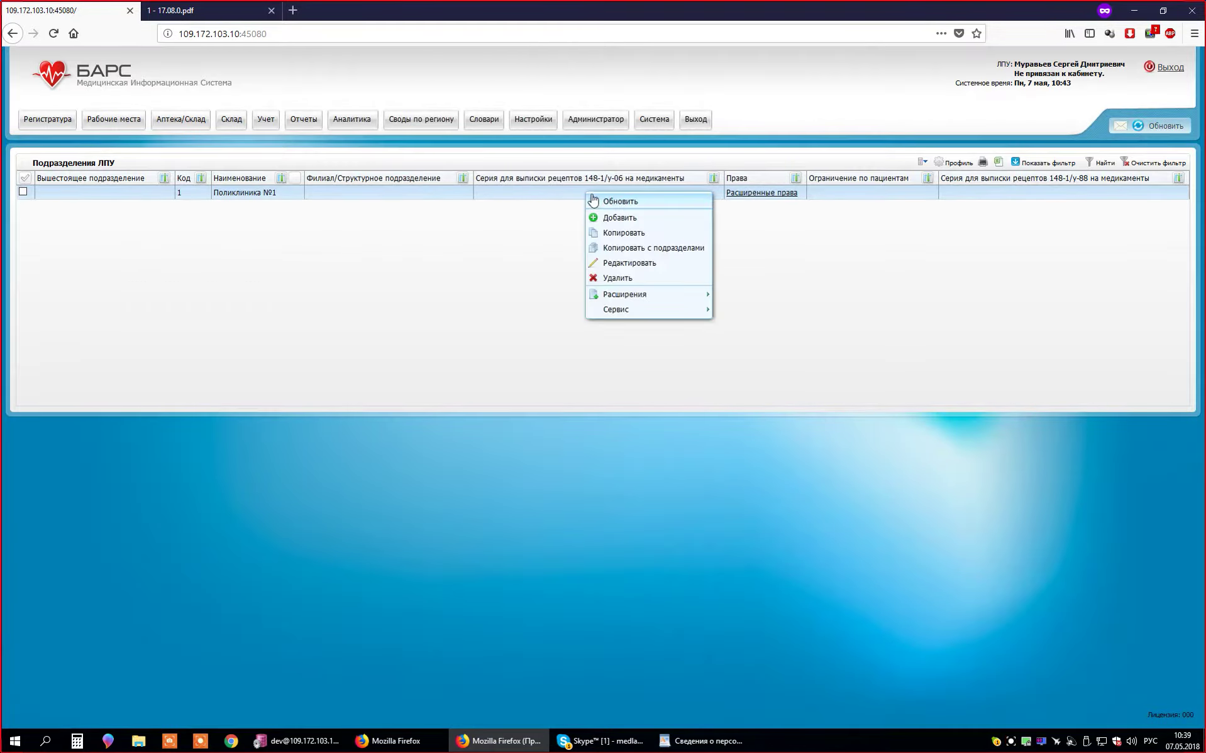
{"action": "left_click", "coordinate": [477, 217]}
{"action": "right_click", "coordinate": [324, 187]}
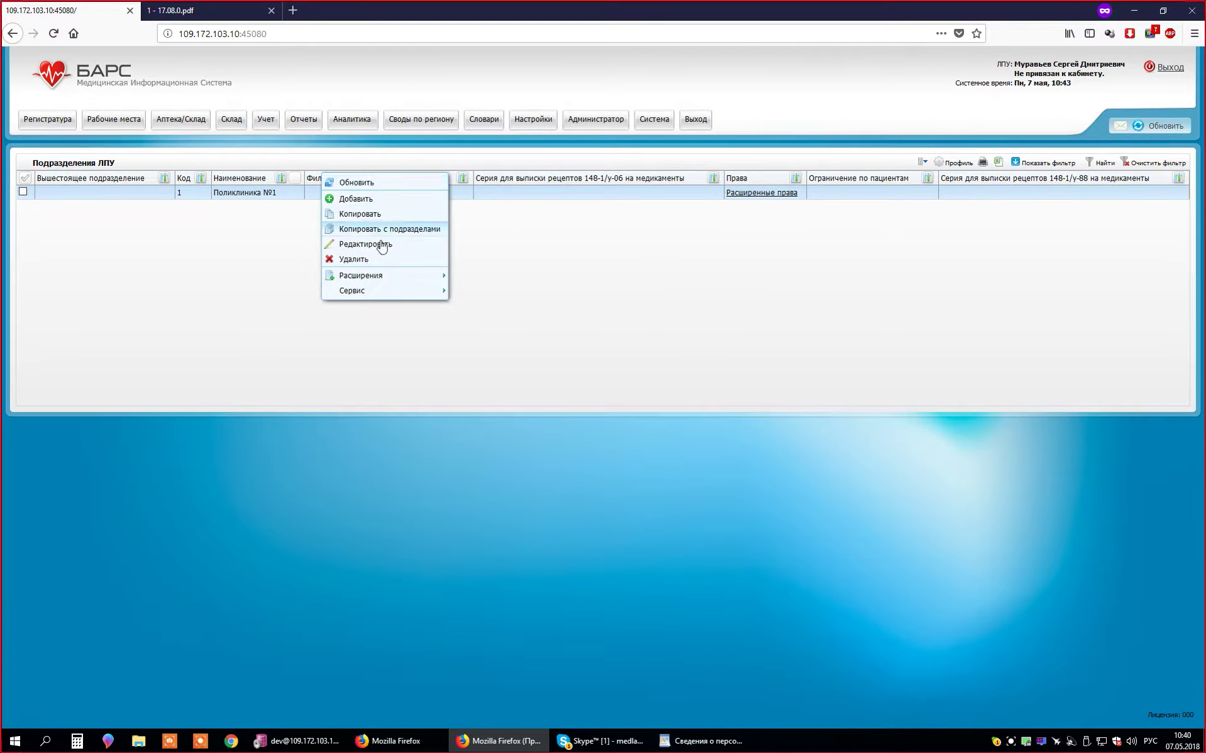
{"action": "left_click", "coordinate": [367, 246]}
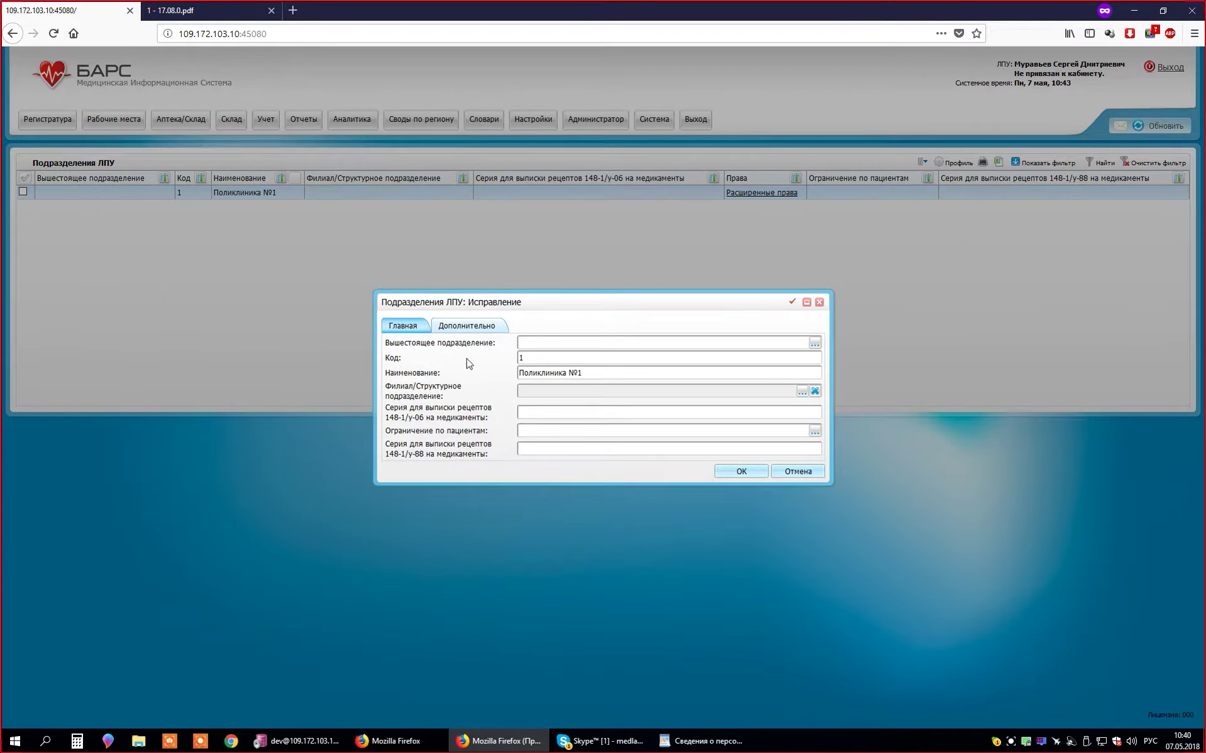
{"action": "left_click", "coordinate": [808, 478]}
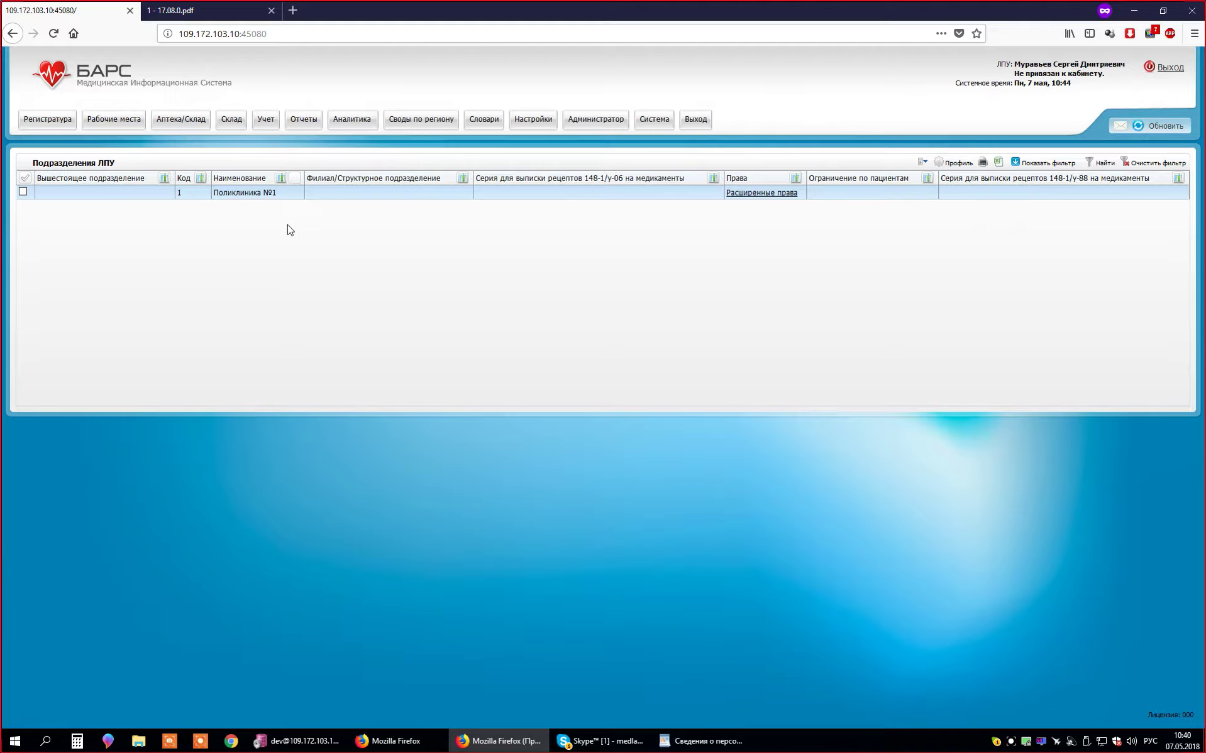
{"action": "left_click", "coordinate": [785, 196]}
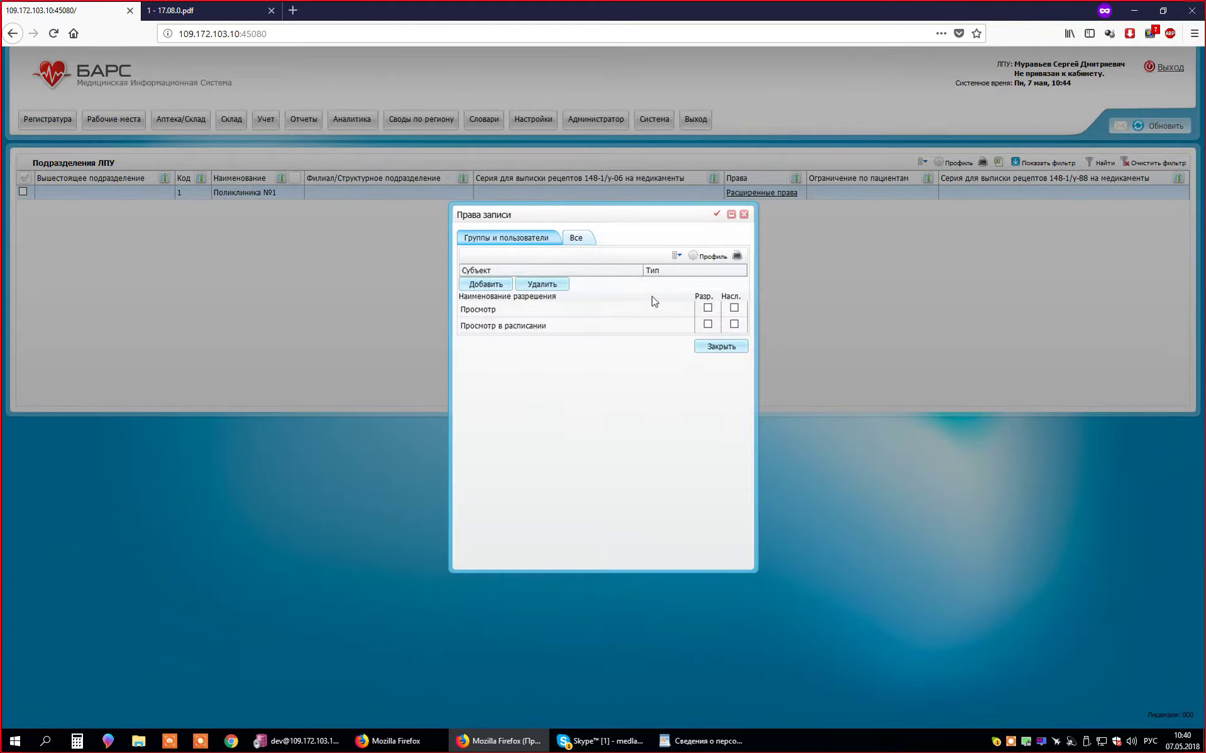
- Reposition and shorten the Права записи dialog and review the Просмотр and Просмотр в расписании permissions
{"action": "left_click_drag", "start_coordinate": [604, 216], "coordinate": [623, 266]}
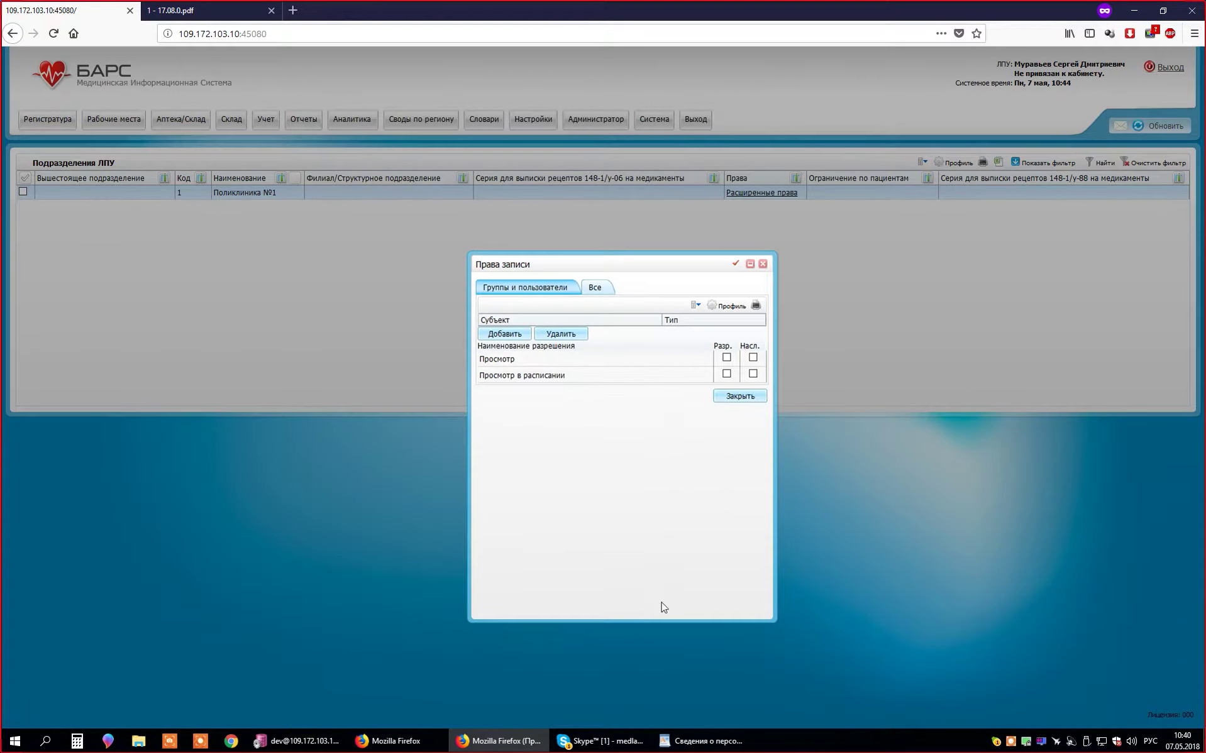
{"action": "left_click_drag", "start_coordinate": [662, 620], "coordinate": [669, 433]}
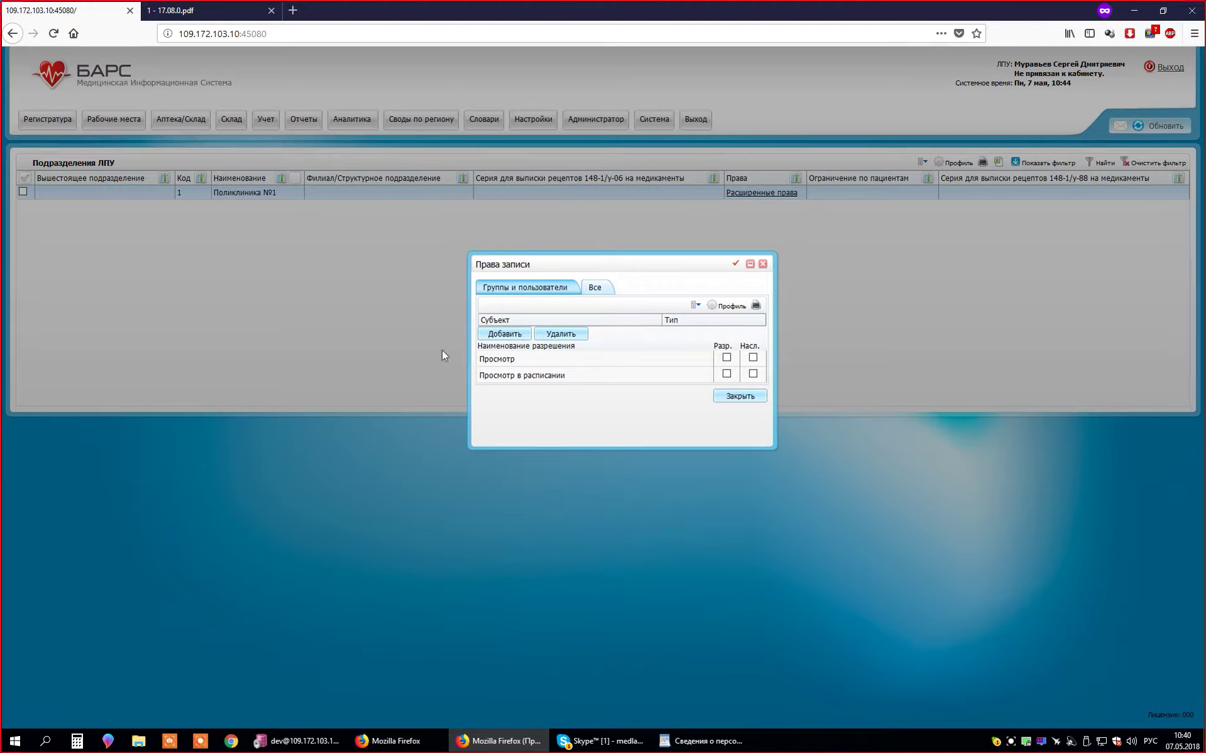
{"action": "mouse_move", "coordinate": [483, 362]}
{"action": "left_mouse_down"}
{"action": "mouse_move", "coordinate": [594, 378]}
{"action": "mouse_move", "coordinate": [477, 361]}
{"action": "left_mouse_up"}
{"action": "left_click", "coordinate": [509, 367]}
{"action": "left_click_drag", "start_coordinate": [514, 361], "coordinate": [488, 370]}
{"action": "left_click", "coordinate": [501, 376]}
{"action": "mouse_move", "coordinate": [494, 363]}
{"action": "left_mouse_down"}
{"action": "mouse_move", "coordinate": [543, 362]}
{"action": "mouse_move", "coordinate": [479, 368]}
{"action": "left_mouse_up"}
{"action": "left_click", "coordinate": [532, 364]}
{"action": "left_click_drag", "start_coordinate": [476, 381], "coordinate": [570, 385]}
{"action": "left_click", "coordinate": [587, 406]}
- Glance at the Все permissions, then begin adding a user or group with Добавить
{"action": "left_click", "coordinate": [595, 288]}
{"action": "left_click", "coordinate": [546, 290]}
{"action": "left_click", "coordinate": [501, 335]}
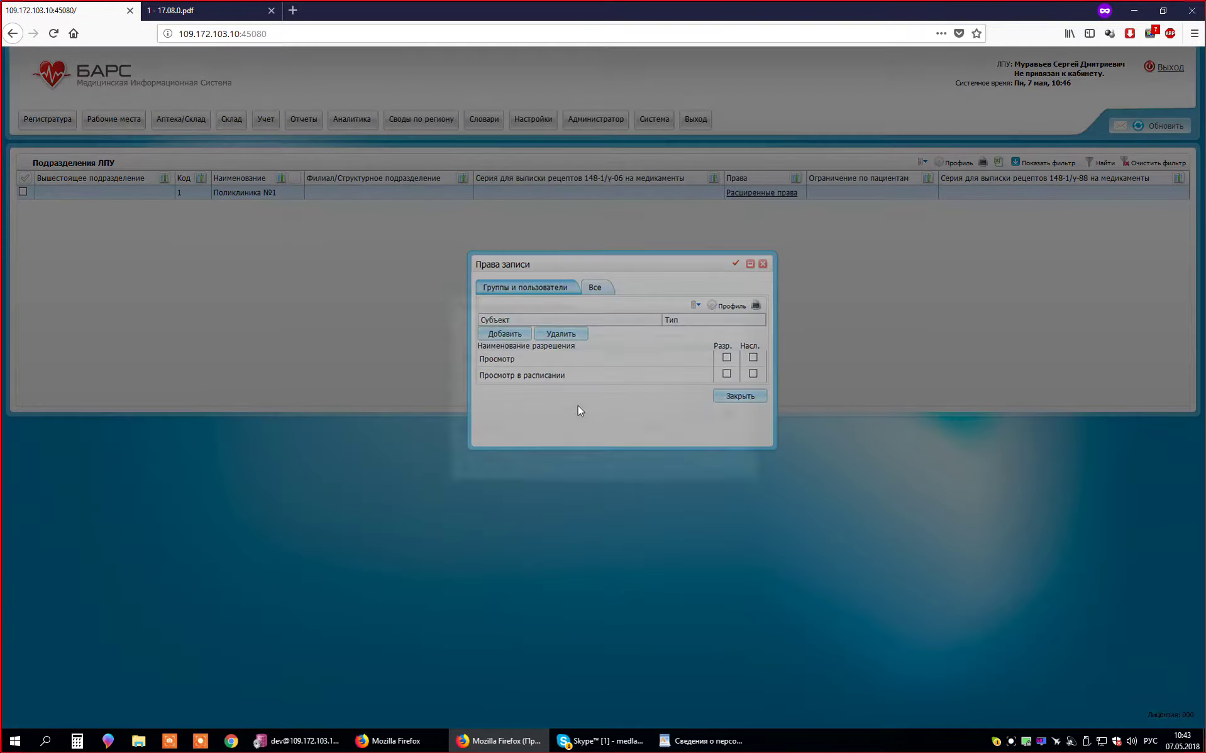
- Try the Сотрудник, Специальность, Кабинет and Роль search modes in the user/group search
{"action": "left_click_drag", "start_coordinate": [549, 311], "coordinate": [526, 420]}
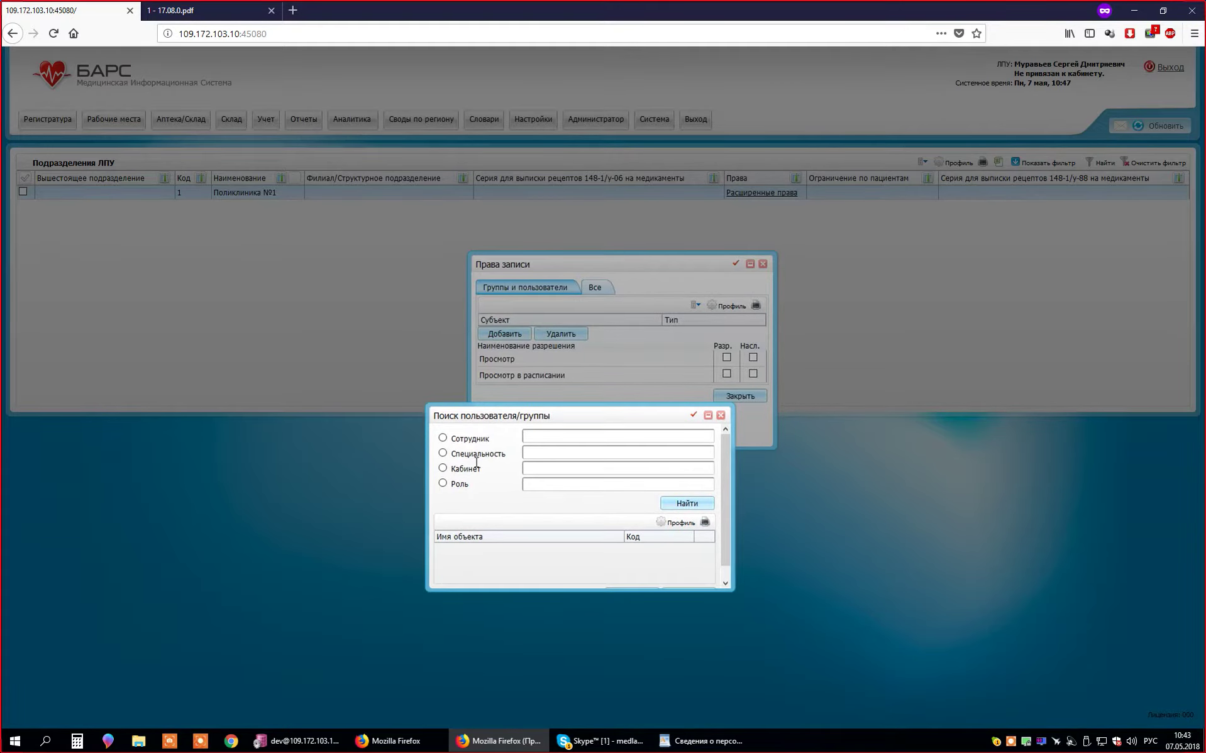
{"action": "left_click", "coordinate": [556, 440]}
{"action": "left_click", "coordinate": [564, 454]}
{"action": "left_click", "coordinate": [443, 468]}
{"action": "left_click", "coordinate": [558, 474]}
{"action": "left_click", "coordinate": [443, 483]}
- Close the user/group search and allow Просмотр and Просмотр в расписании for everyone
{"action": "left_click", "coordinate": [721, 415]}
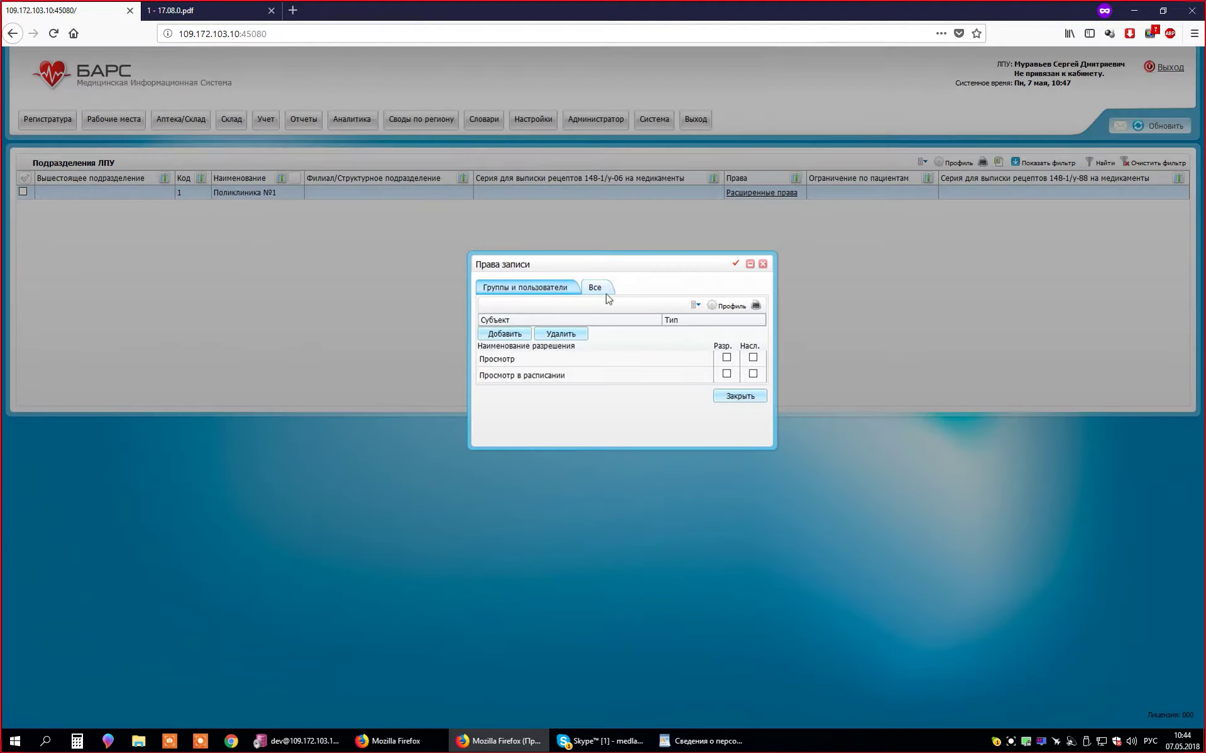
{"action": "left_click", "coordinate": [597, 287]}
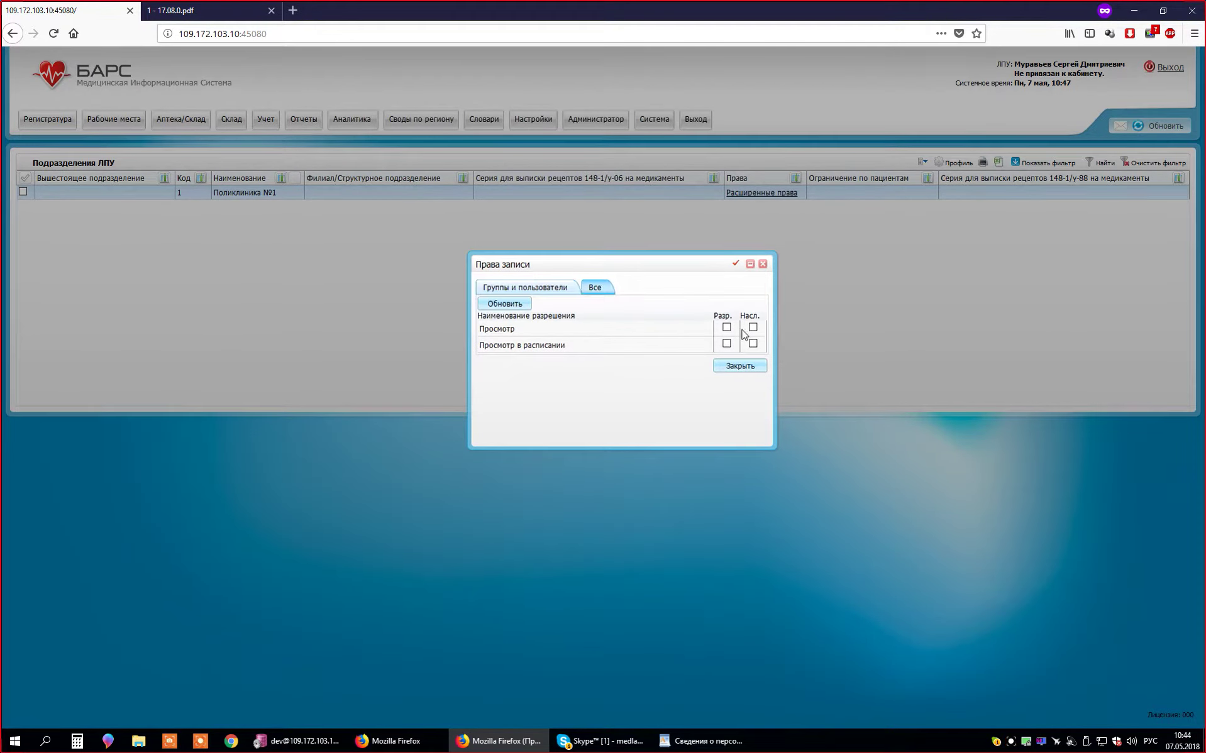
{"action": "left_click", "coordinate": [726, 327]}
{"action": "left_click", "coordinate": [726, 344]}
- Toggle the Просмотр permission and its inheritance, ending with Просмотр allowed and Насл. off
{"action": "left_click", "coordinate": [753, 327]}
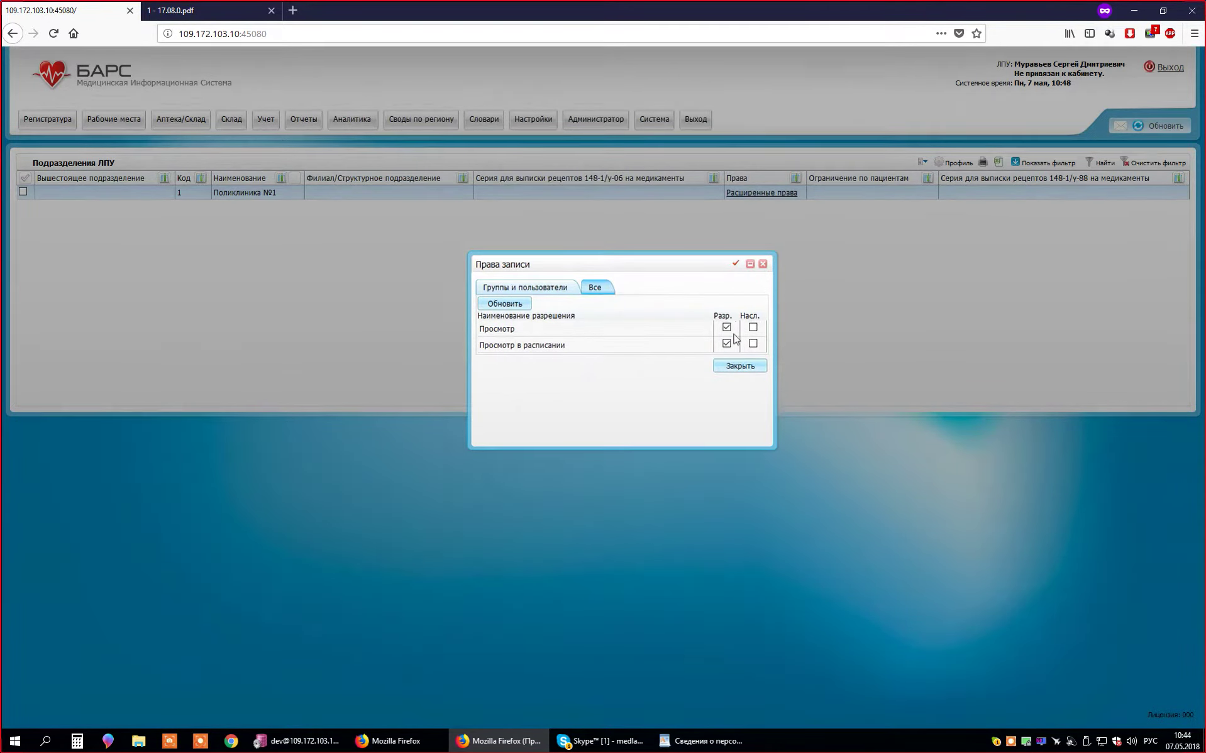
{"action": "left_click", "coordinate": [726, 327]}
{"action": "left_click", "coordinate": [726, 327]}
{"action": "left_click", "coordinate": [753, 327]}
{"action": "left_click", "coordinate": [753, 327]}
{"action": "left_click", "coordinate": [739, 366]}
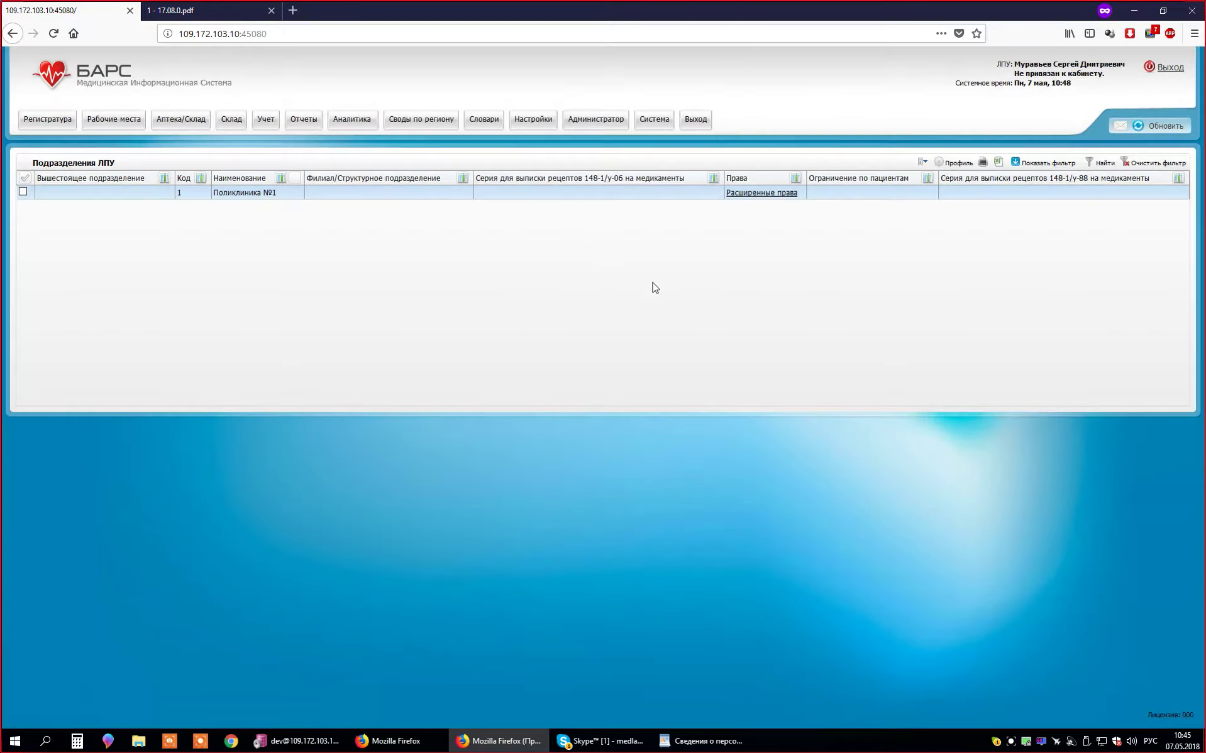
{"action": "left_click", "coordinate": [523, 122]}
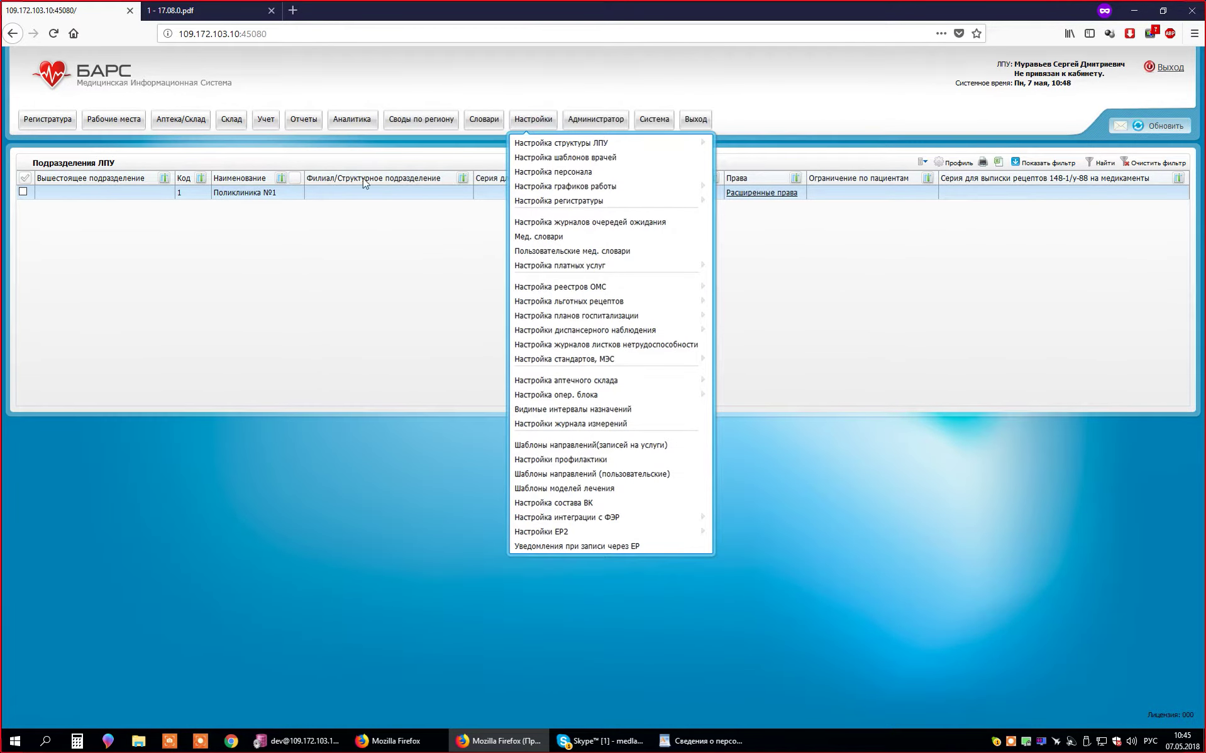
{"action": "left_click", "coordinate": [1173, 306]}
{"action": "left_click", "coordinate": [533, 120]}
{"action": "mouse_move", "coordinate": [579, 147]}
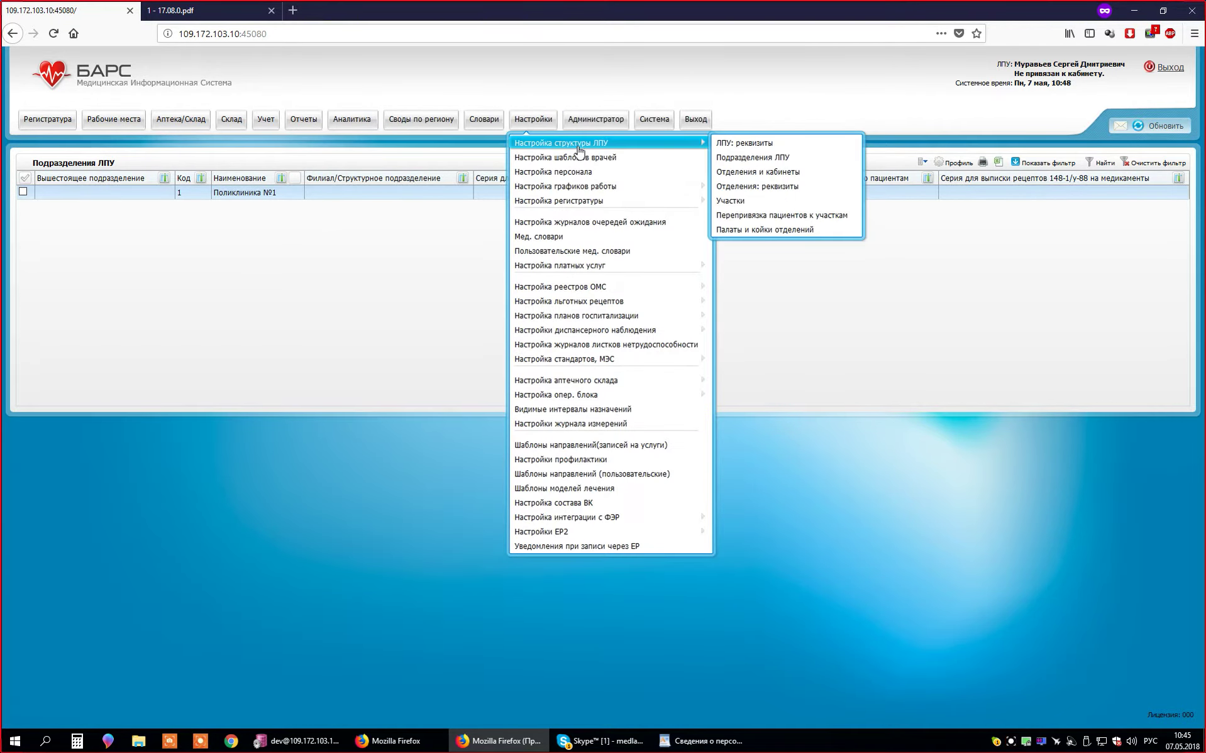
{"action": "left_click", "coordinate": [1051, 327]}
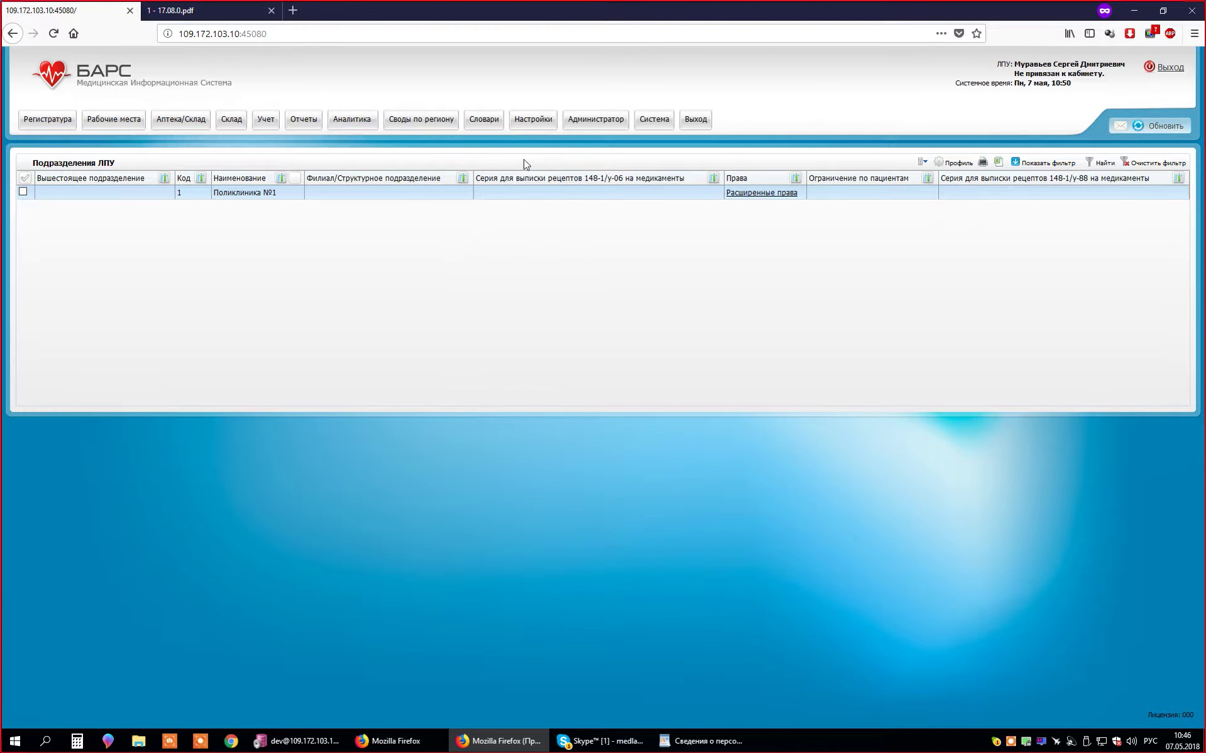
- Go through Настройки > Настройка структуры ЛПУ to the Отделения и кабинеты page
{"action": "left_click", "coordinate": [534, 121]}
{"action": "mouse_move", "coordinate": [585, 145]}
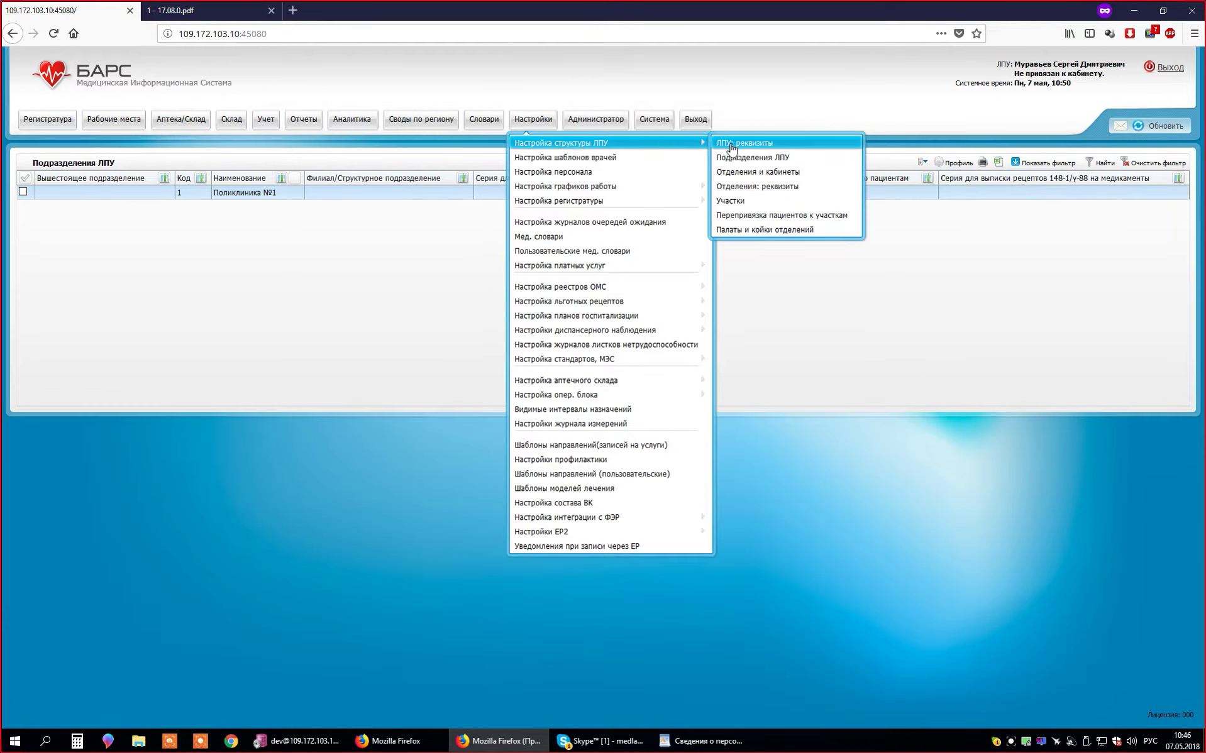
{"action": "left_click", "coordinate": [783, 178]}
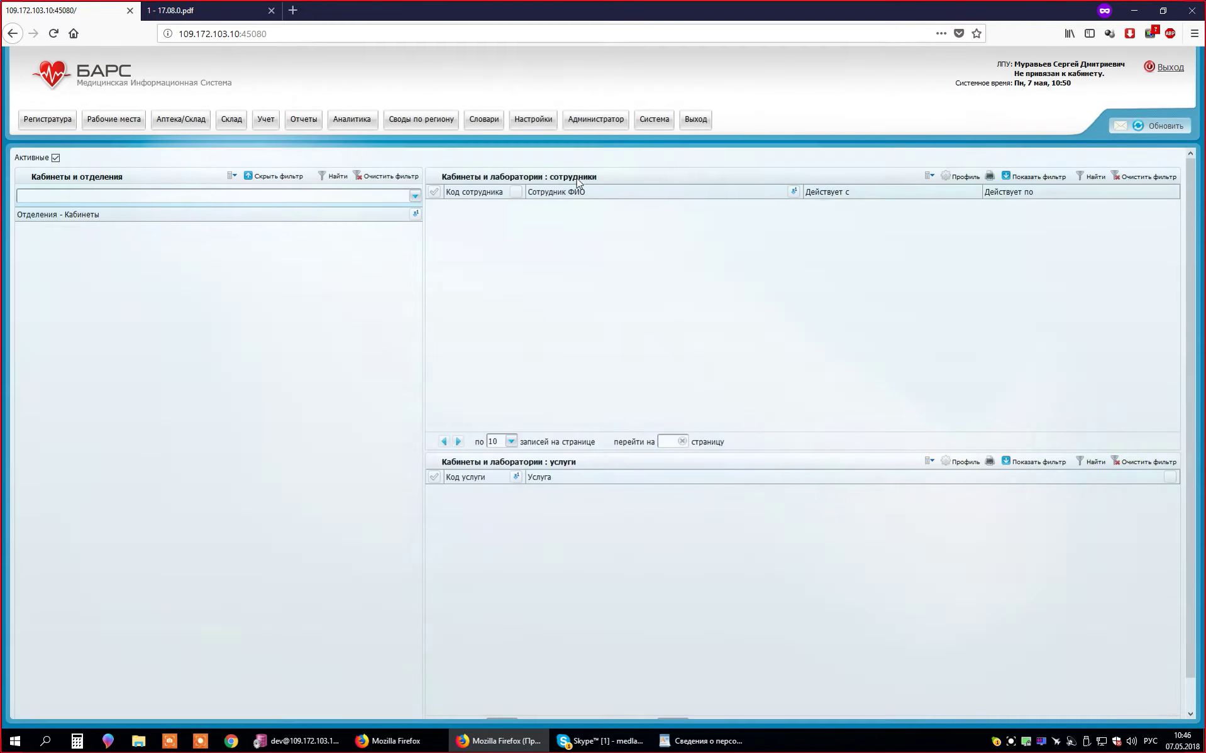
{"action": "left_click", "coordinate": [534, 118]}
{"action": "mouse_move", "coordinate": [566, 143]}
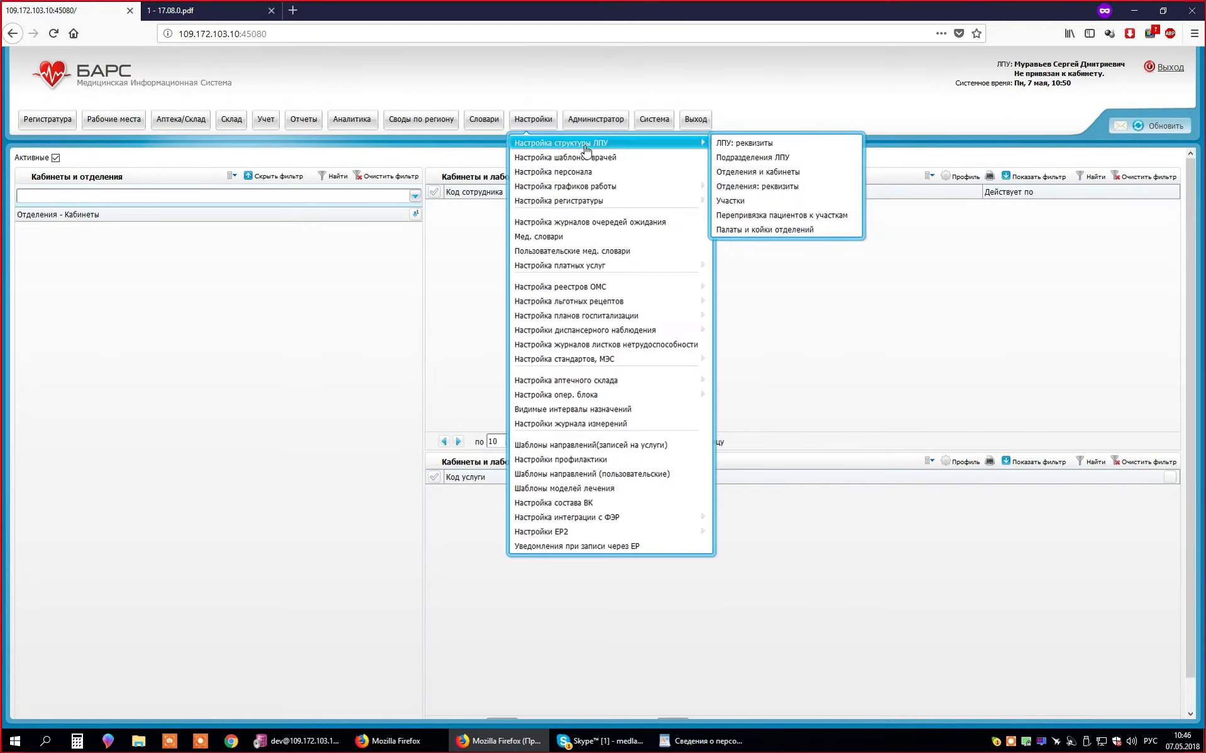
{"action": "left_click", "coordinate": [321, 292]}
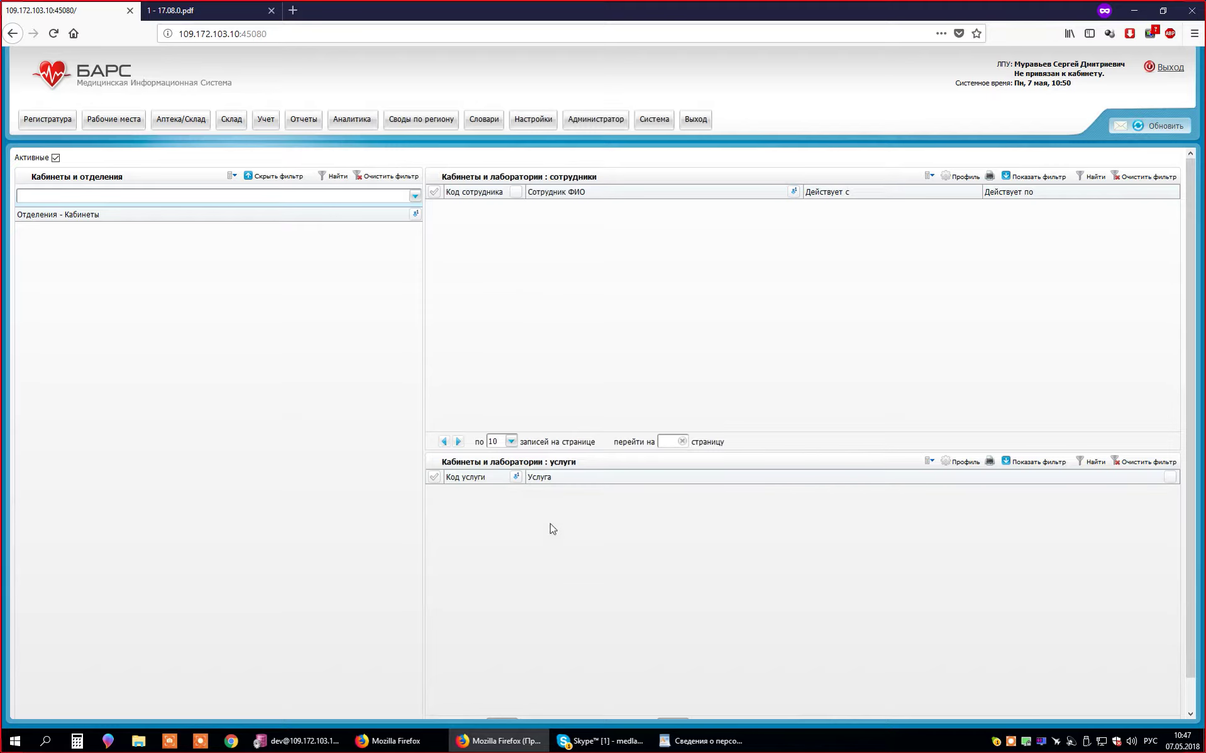
- Choose Добавить отделение from the Отделения - Кабинеты tree's context menu
{"action": "right_click", "coordinate": [210, 250]}
{"action": "left_click", "coordinate": [32, 249]}
{"action": "right_click", "coordinate": [174, 260]}
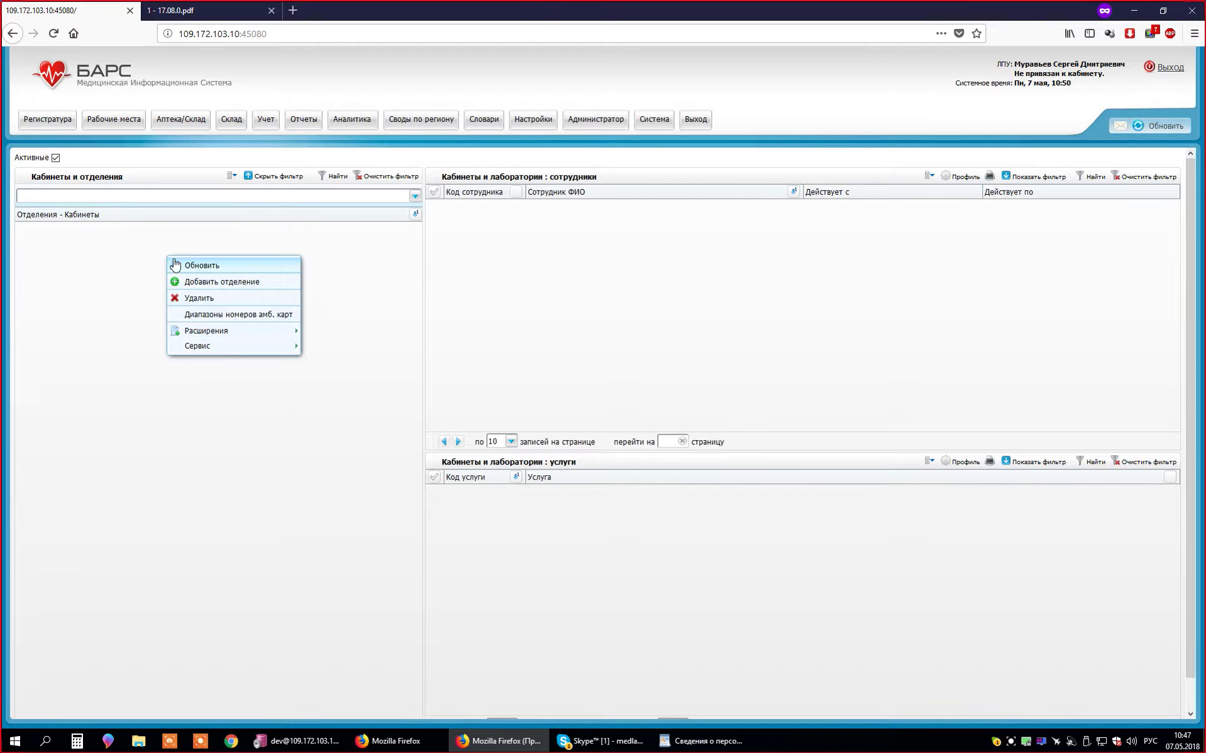
{"action": "left_click", "coordinate": [197, 287]}
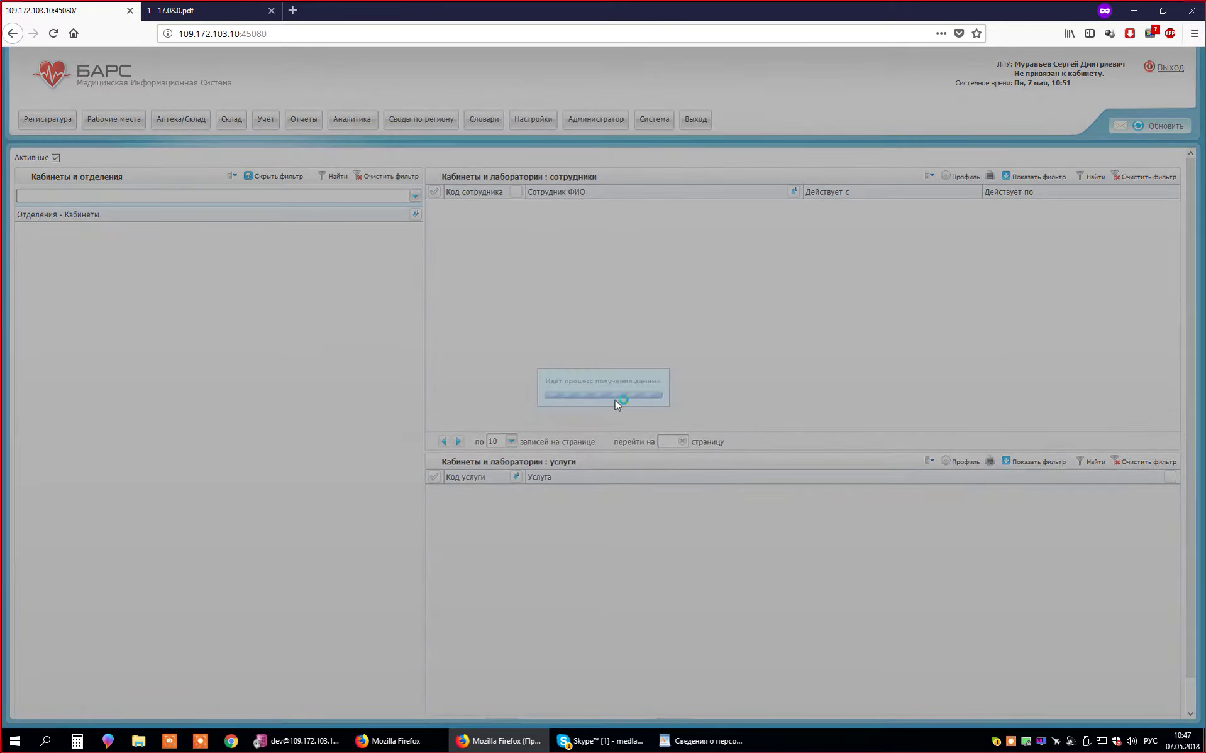
- Enter department code 1 and name 'Терапевтическое 1', replacing a mistyped 'Поликлиника'
{"action": "left_click", "coordinate": [627, 322]}
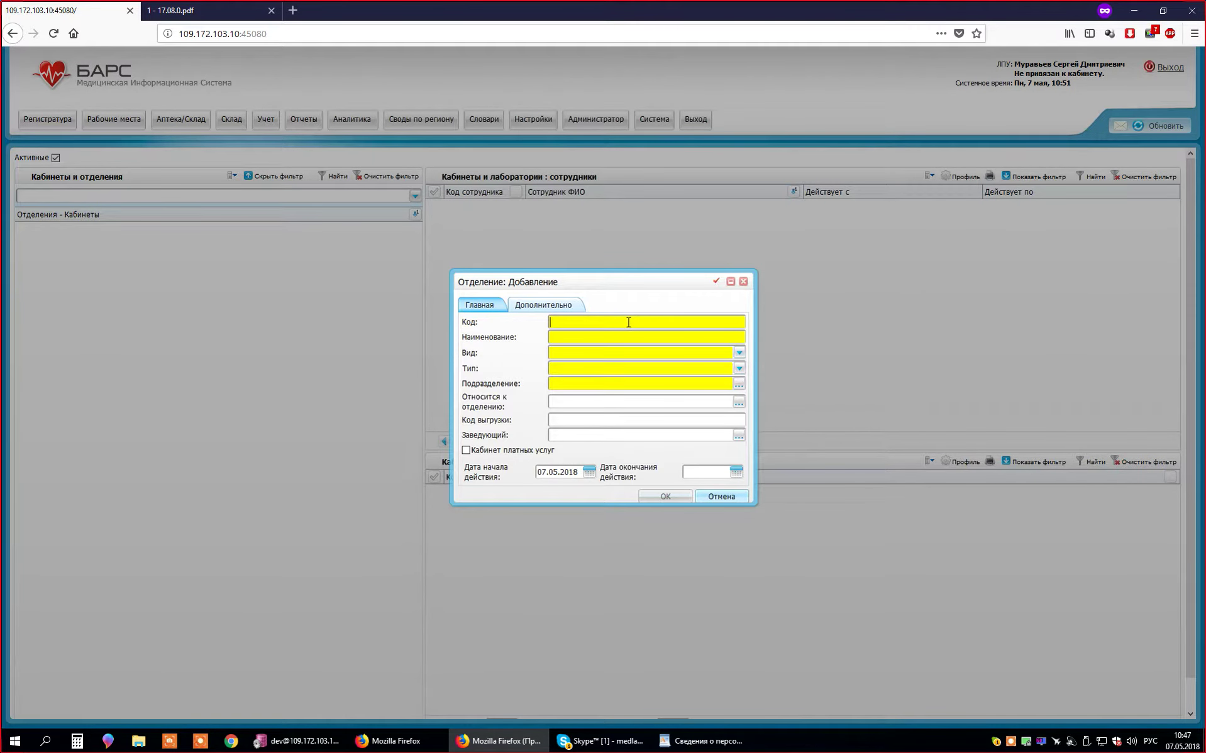
{"action": "type", "text": "1"}
{"action": "left_click", "coordinate": [622, 340]}
{"action": "type", "text": "1"}
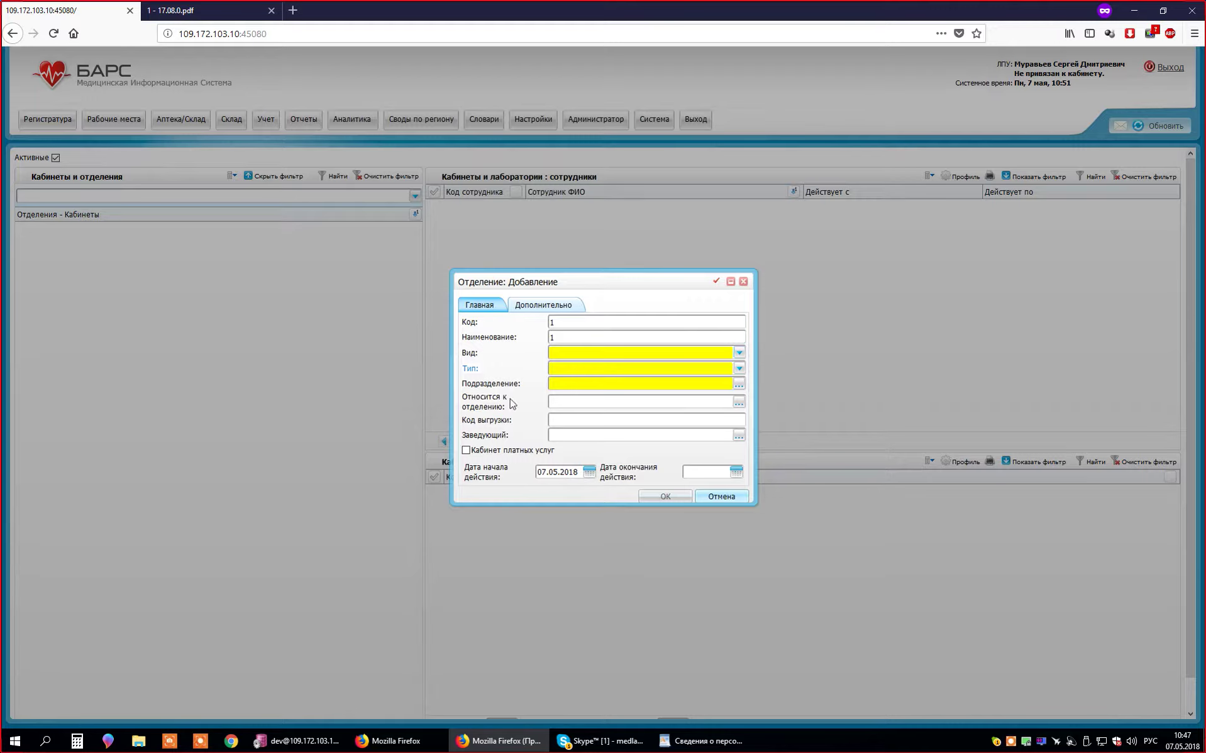
{"action": "left_click", "coordinate": [604, 407]}
{"action": "left_click", "coordinate": [573, 323]}
{"action": "key", "text": "Tab"}
{"action": "type", "text": "Поликлиника"}
{"action": "key", "text": "BackSpace"}
{"action": "key", "text": "BackSpace"}
{"action": "key", "text": "BackSpace"}
{"action": "key", "text": "BackSpace"}
{"action": "key", "text": "BackSpace"}
{"action": "key", "text": "BackSpace"}
{"action": "key", "text": "BackSpace"}
{"action": "key", "text": "BackSpace"}
{"action": "key", "text": "BackSpace"}
{"action": "key", "text": "BackSpace"}
{"action": "key", "text": "BackSpace"}
{"action": "type", "text": "Терапевтическое 1"}
- Pick Поликлиника from the new department's Вид dropdown
{"action": "left_click", "coordinate": [666, 353]}
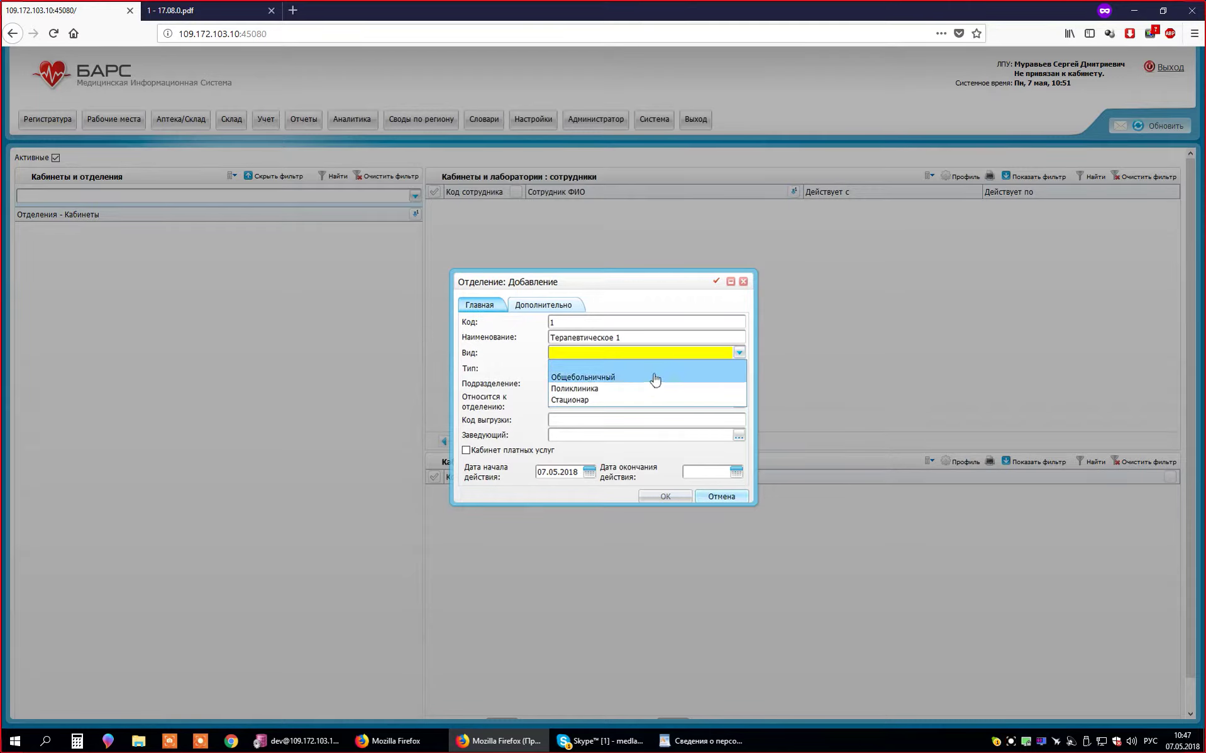
{"action": "left_click", "coordinate": [520, 358]}
{"action": "left_click", "coordinate": [616, 353]}
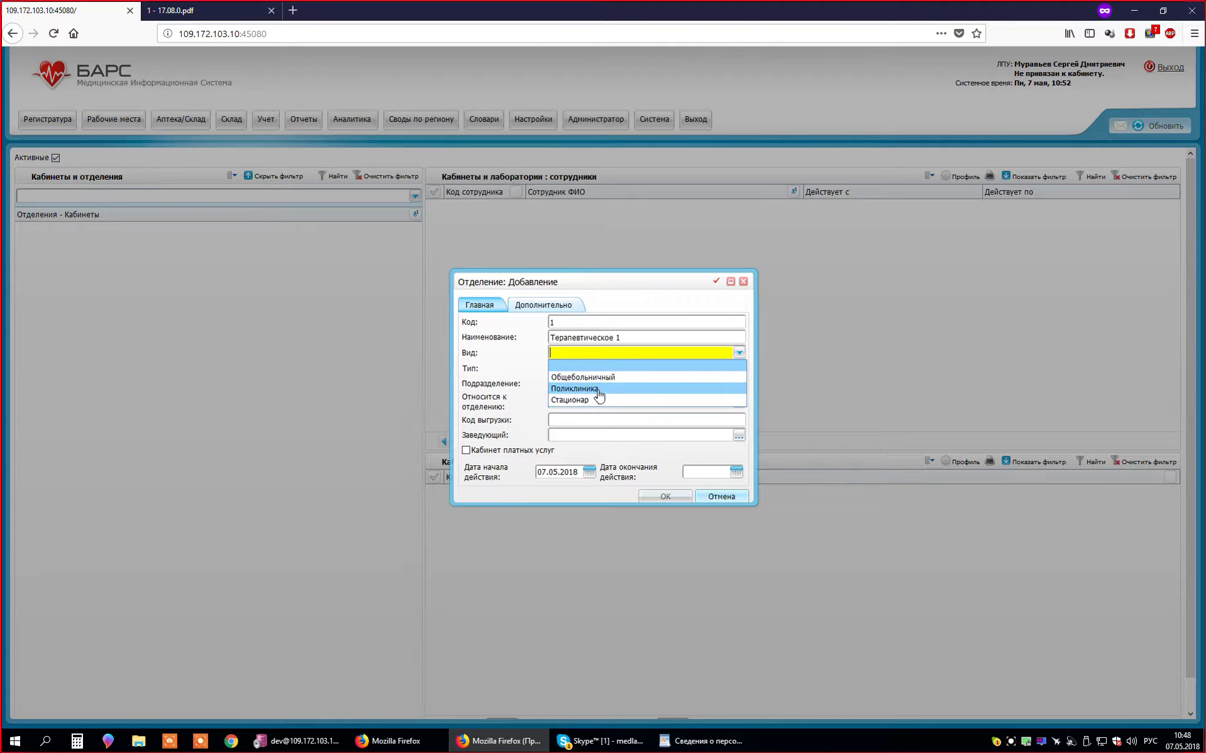
{"action": "left_click", "coordinate": [598, 391]}
{"action": "left_click", "coordinate": [603, 375]}
{"action": "left_click", "coordinate": [604, 356]}
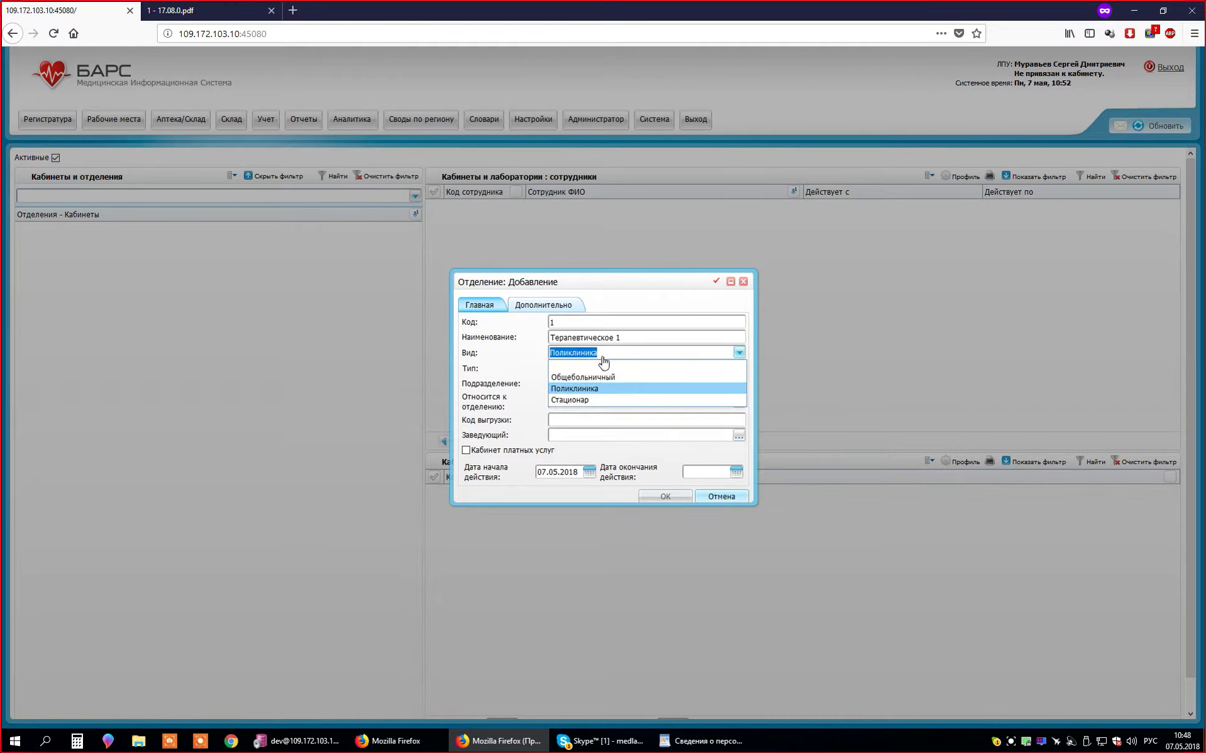
{"action": "left_click", "coordinate": [530, 365]}
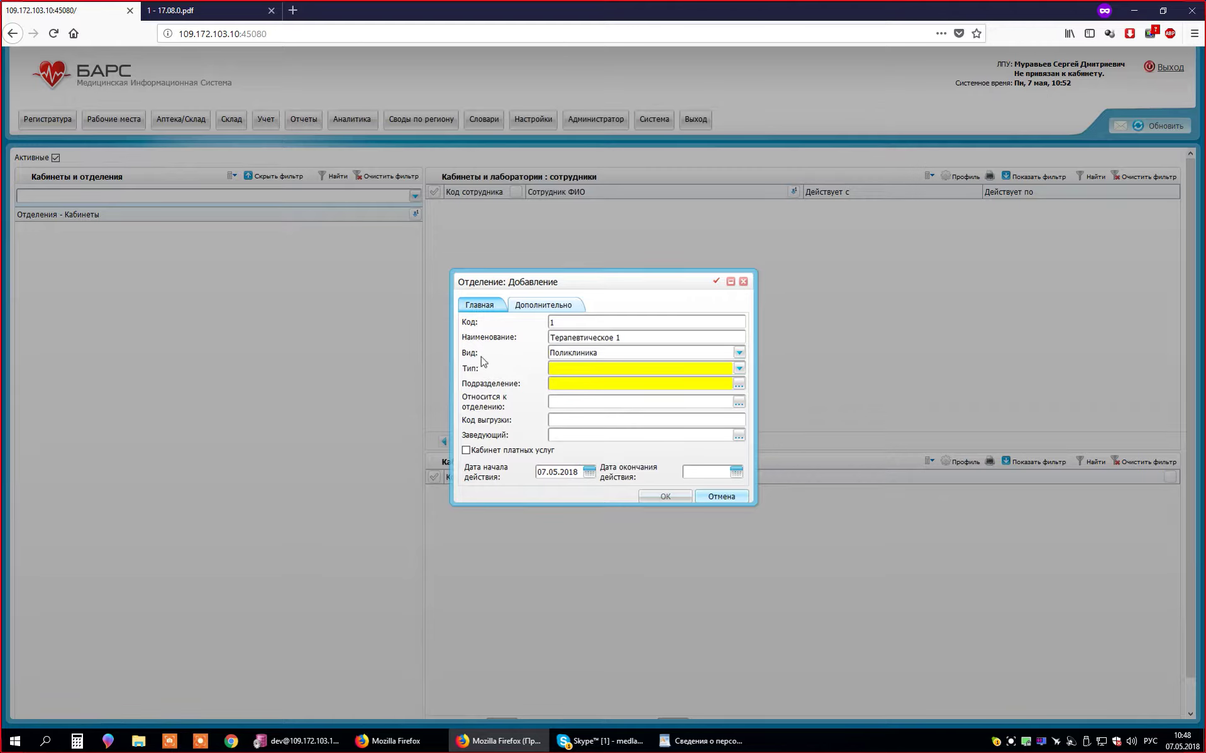
{"action": "left_click", "coordinate": [580, 356]}
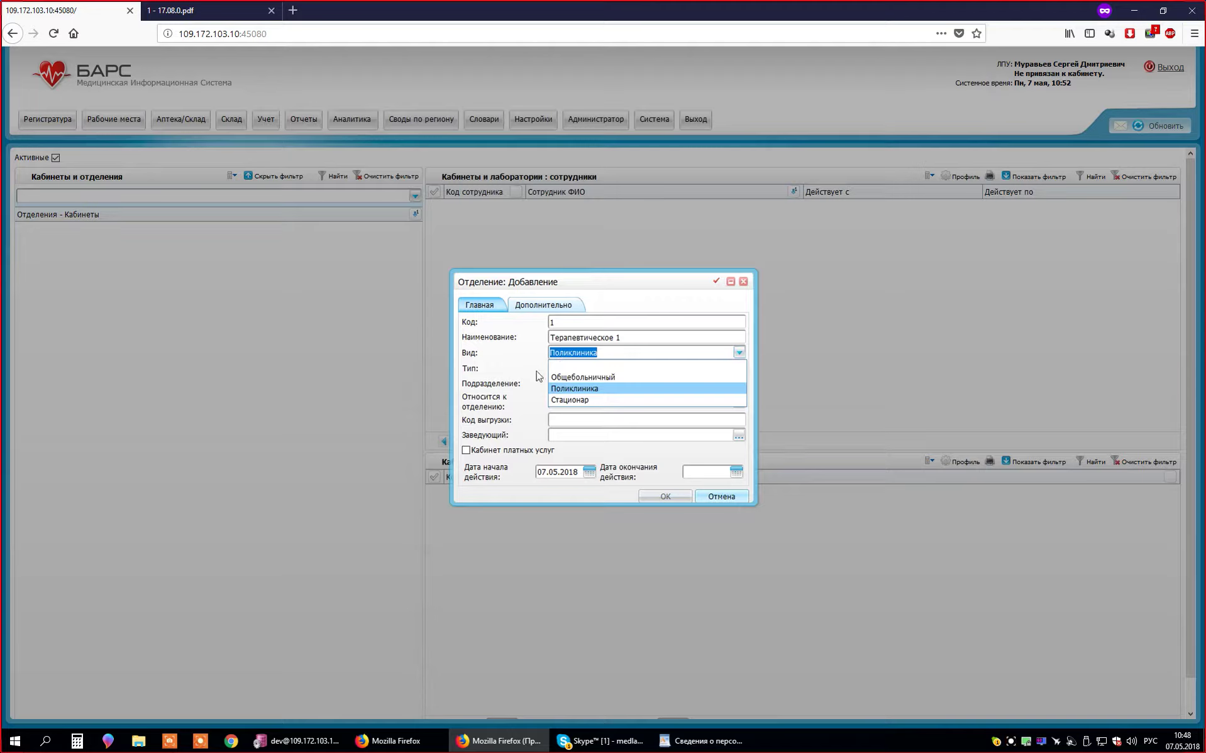
{"action": "left_click", "coordinate": [539, 376]}
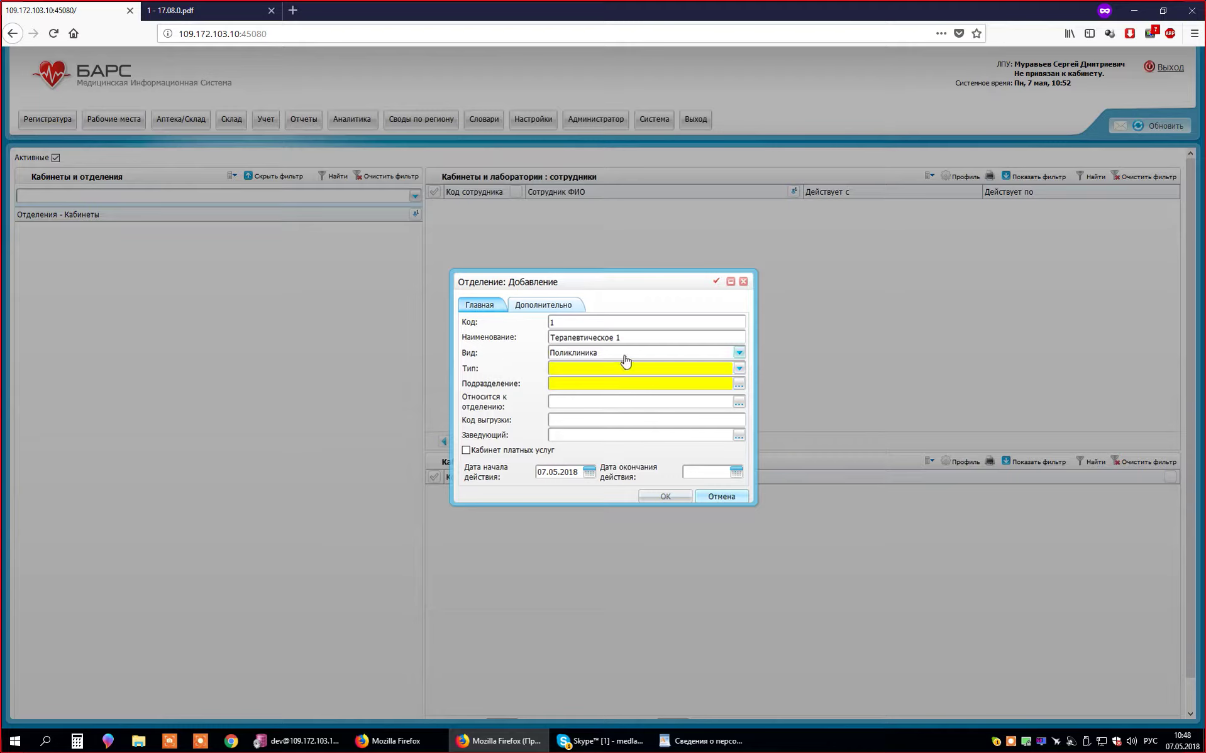
{"action": "left_click", "coordinate": [593, 371]}
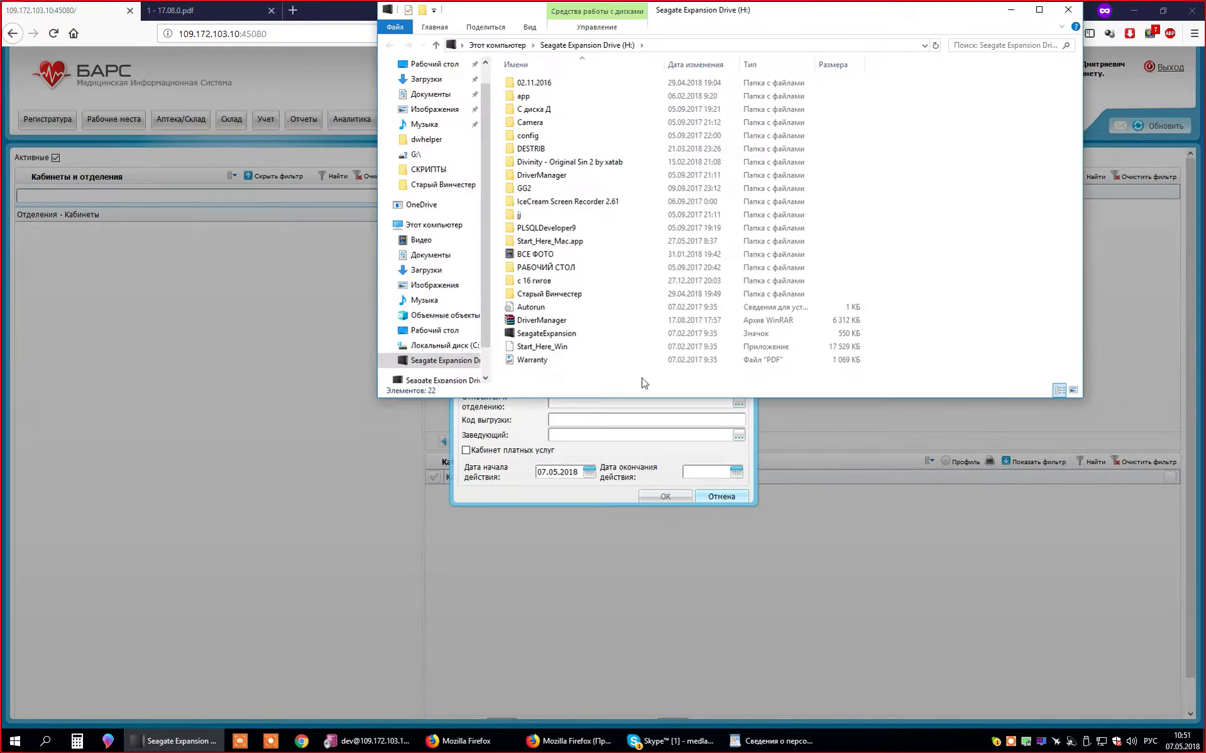
- Close the stray Explorer window and set the department Тип to Основное отделение
{"action": "left_click", "coordinate": [1068, 10]}
{"action": "left_click", "coordinate": [628, 370]}
{"action": "left_click", "coordinate": [607, 416]}
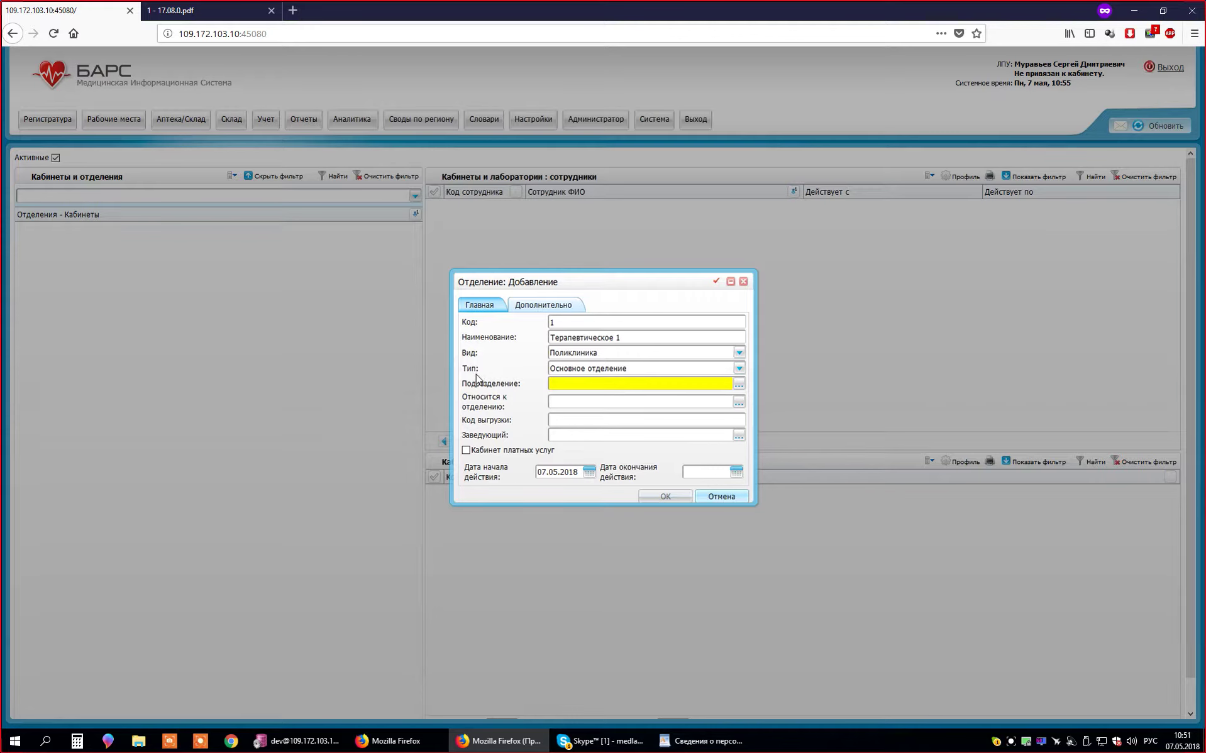
- Tick Поликлиника №1 in the Подразделения ЛПУ picker as the department's subdivision
{"action": "left_click", "coordinate": [739, 384]}
{"action": "left_click_drag", "start_coordinate": [594, 271], "coordinate": [594, 433]}
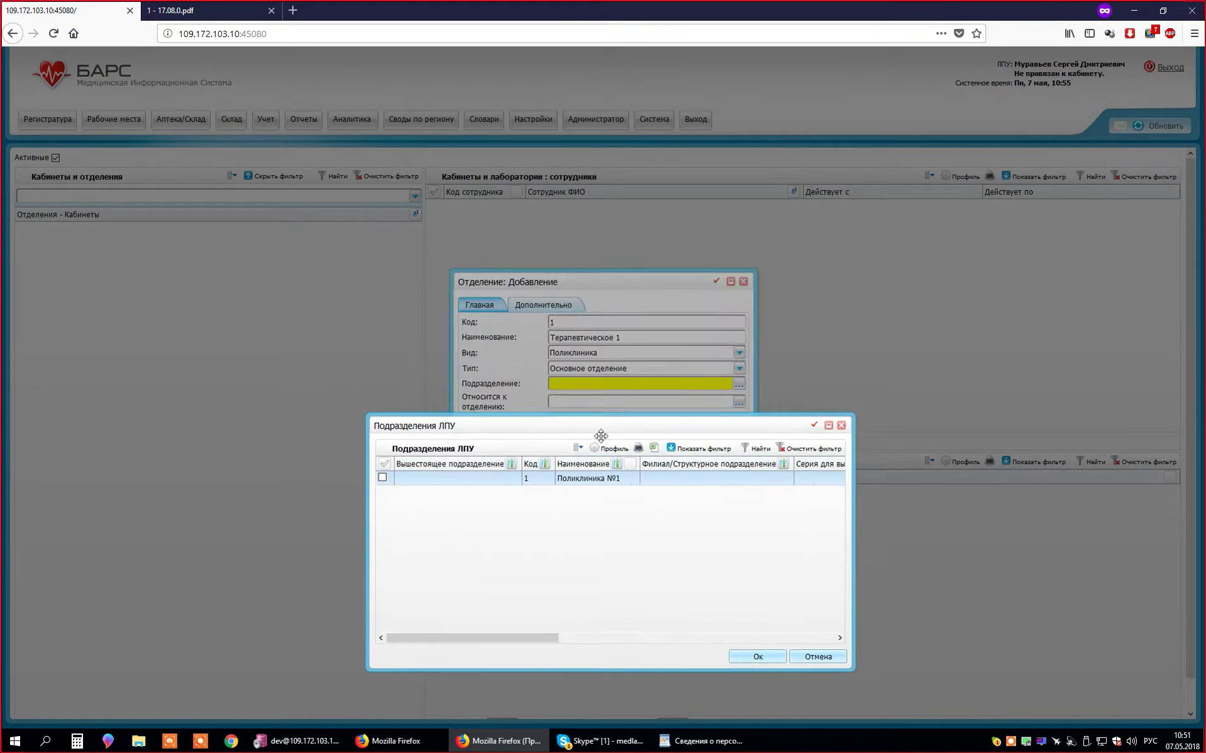
{"action": "left_click", "coordinate": [383, 484]}
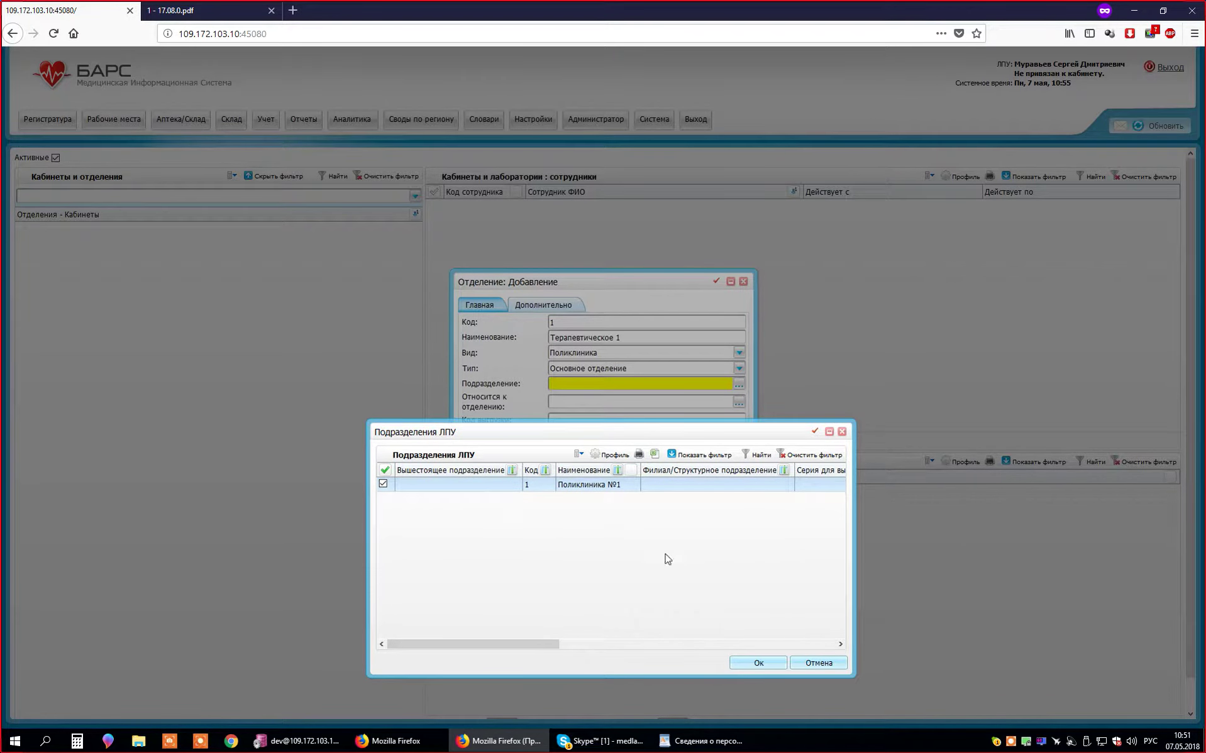
{"action": "left_click", "coordinate": [758, 663]}
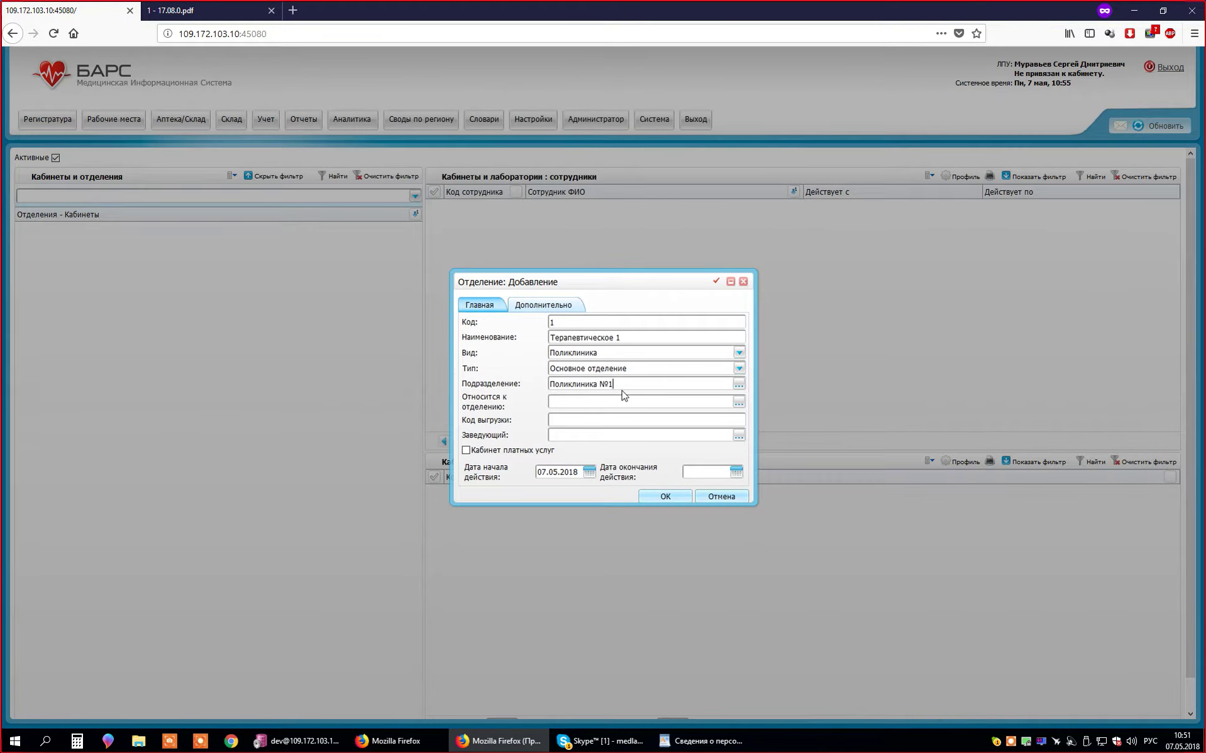
{"action": "left_click_drag", "start_coordinate": [708, 391], "coordinate": [453, 400]}
{"action": "left_click", "coordinate": [484, 397]}
{"action": "left_click", "coordinate": [612, 404]}
{"action": "left_click", "coordinate": [634, 386]}
{"action": "left_click", "coordinate": [616, 406]}
{"action": "left_click", "coordinate": [612, 402]}
{"action": "left_click", "coordinate": [569, 425]}
- Cancel the Заведующий staff picker, leaving the department head empty
{"action": "left_click", "coordinate": [739, 435]}
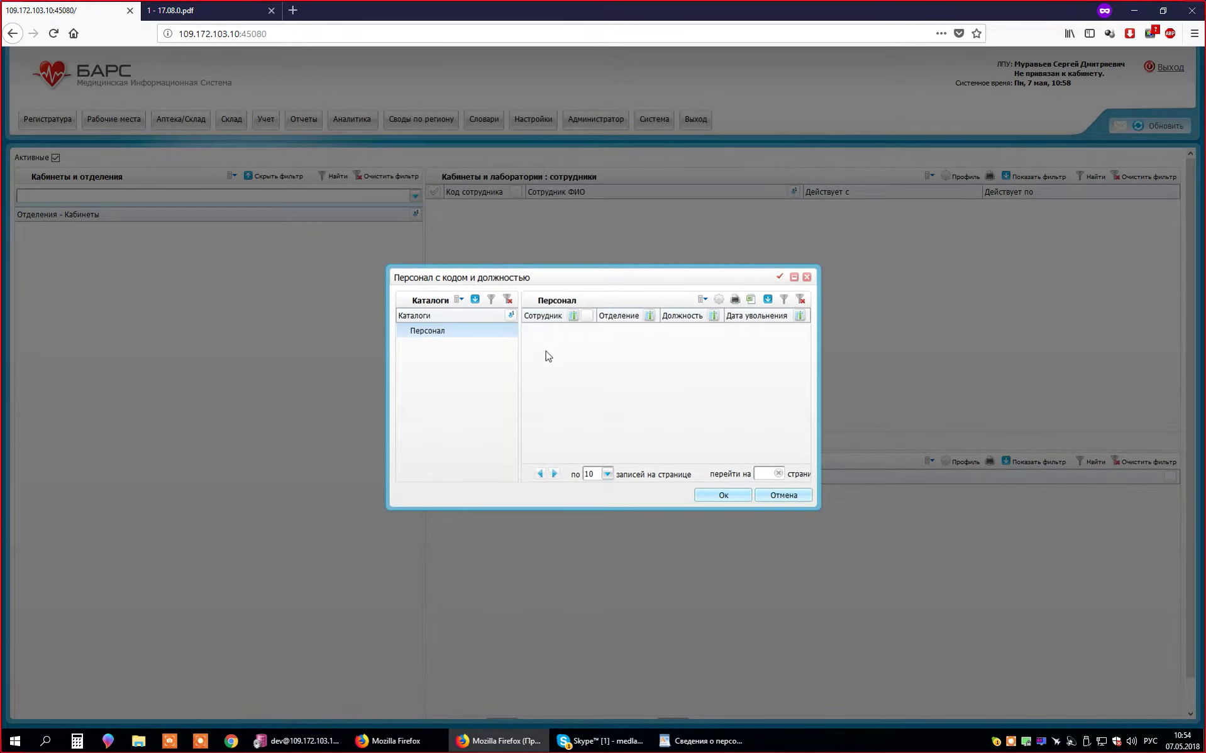
{"action": "left_click", "coordinate": [790, 498]}
{"action": "left_click", "coordinate": [614, 439]}
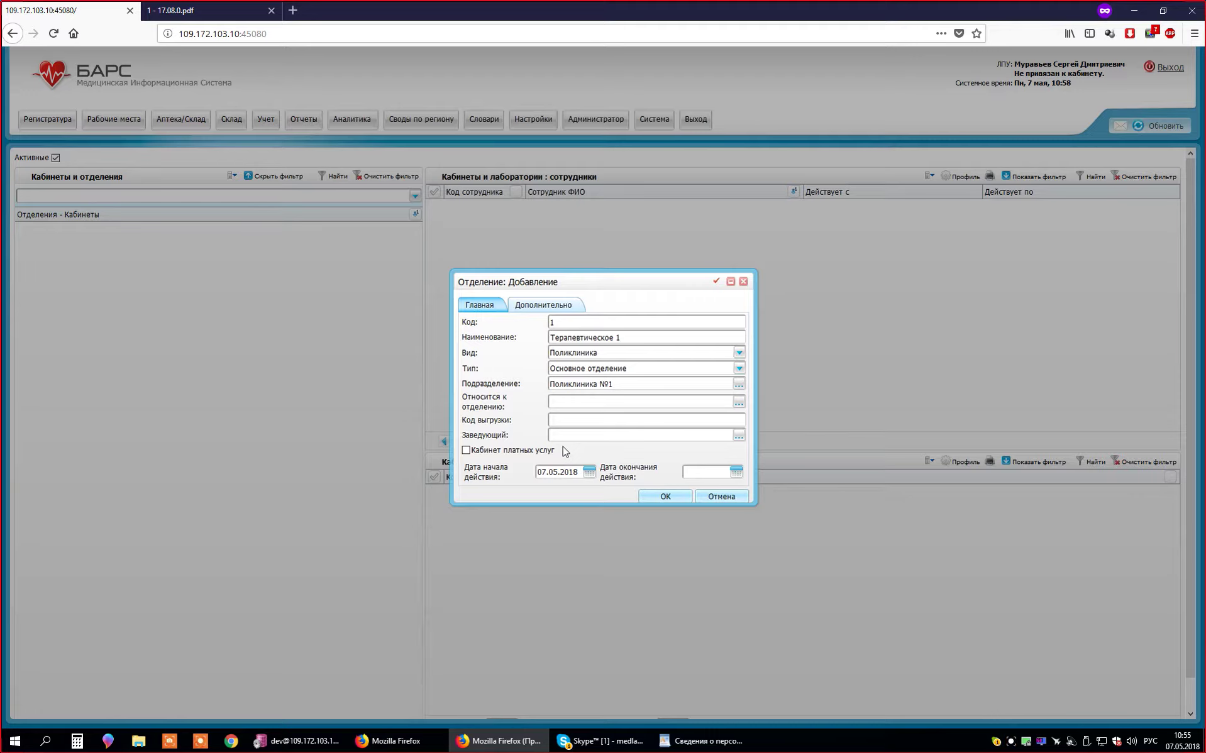
- Set Дата начала действия to 01.05.2018 and save the Терапевтическое 1 department
{"action": "left_click", "coordinate": [569, 438]}
{"action": "left_click", "coordinate": [589, 472]}
{"action": "left_click", "coordinate": [589, 545]}
{"action": "left_click", "coordinate": [658, 500]}
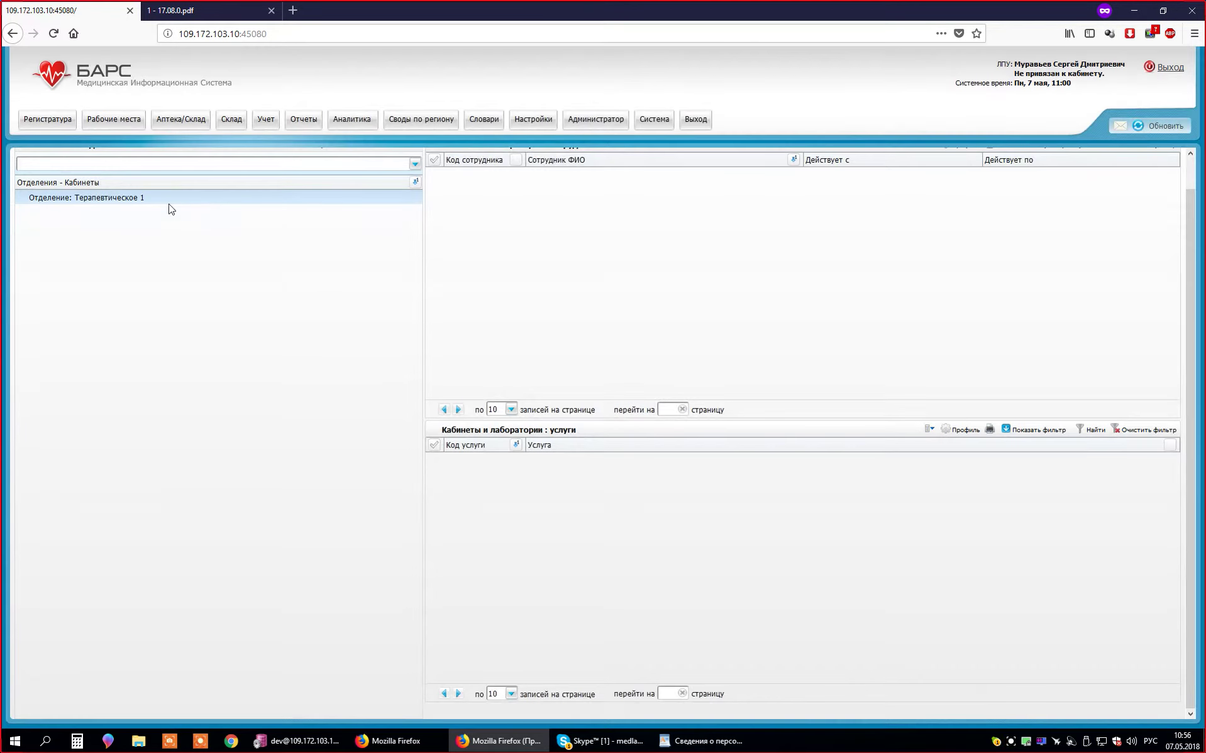
- Add a cabinet under Терапевтическое 1 with code 1 and name 'Терапевт 1'
{"action": "right_click", "coordinate": [166, 197]}
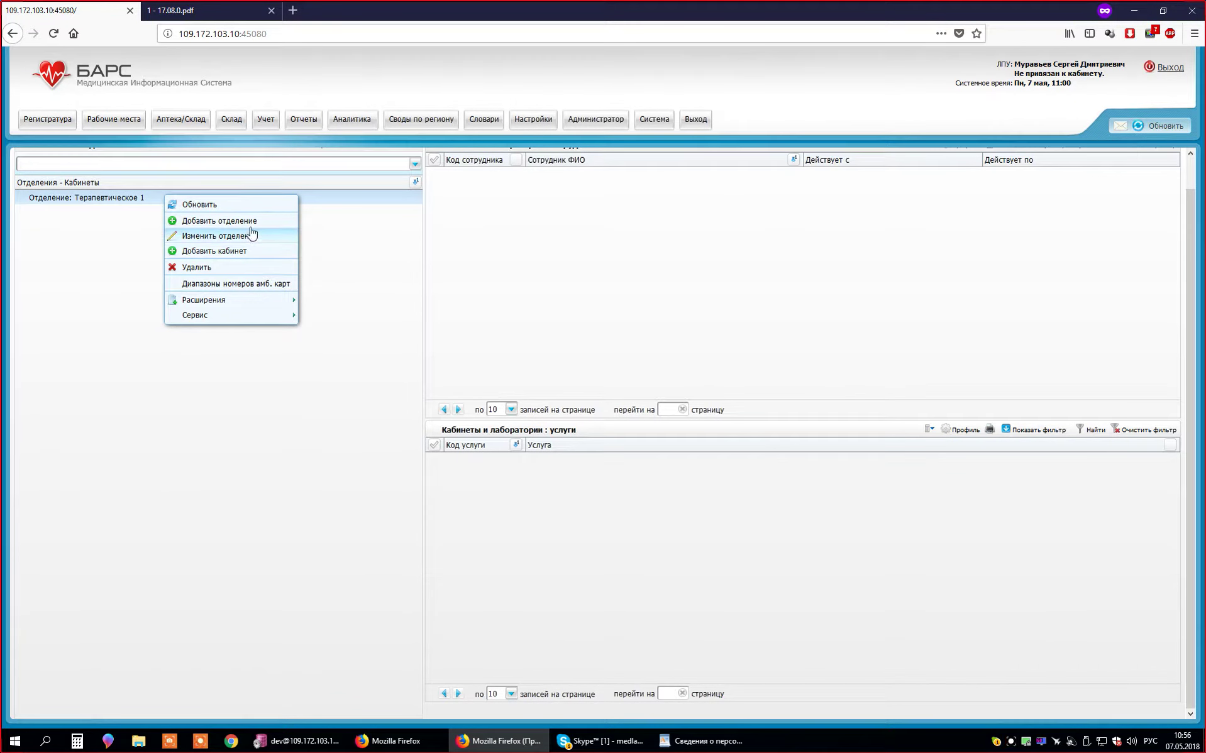
{"action": "left_click", "coordinate": [122, 202]}
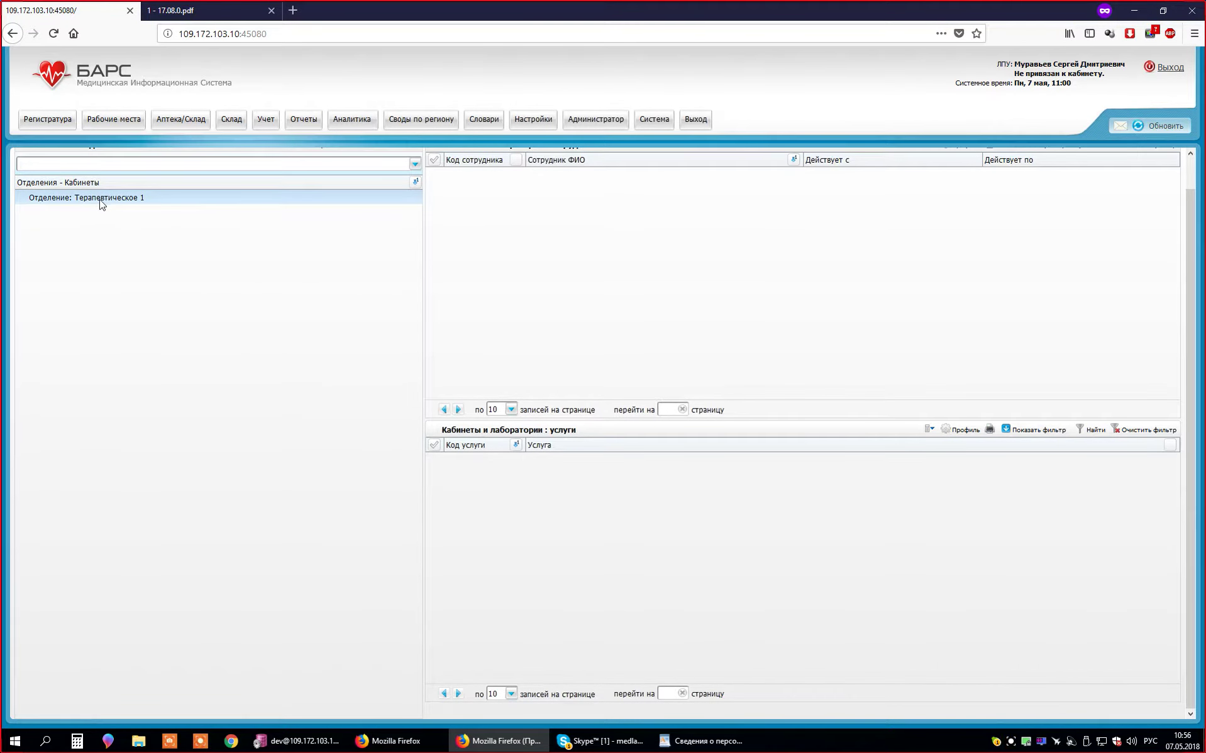
{"action": "right_click", "coordinate": [182, 203]}
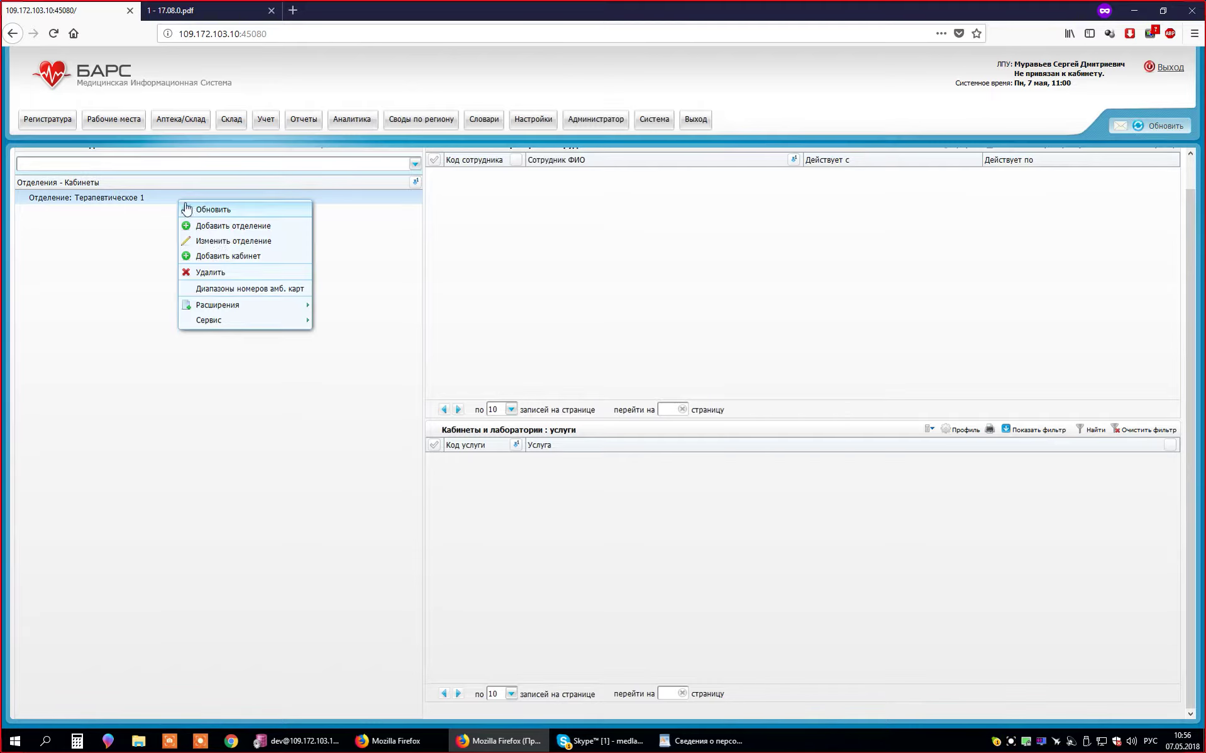
{"action": "left_click", "coordinate": [246, 262]}
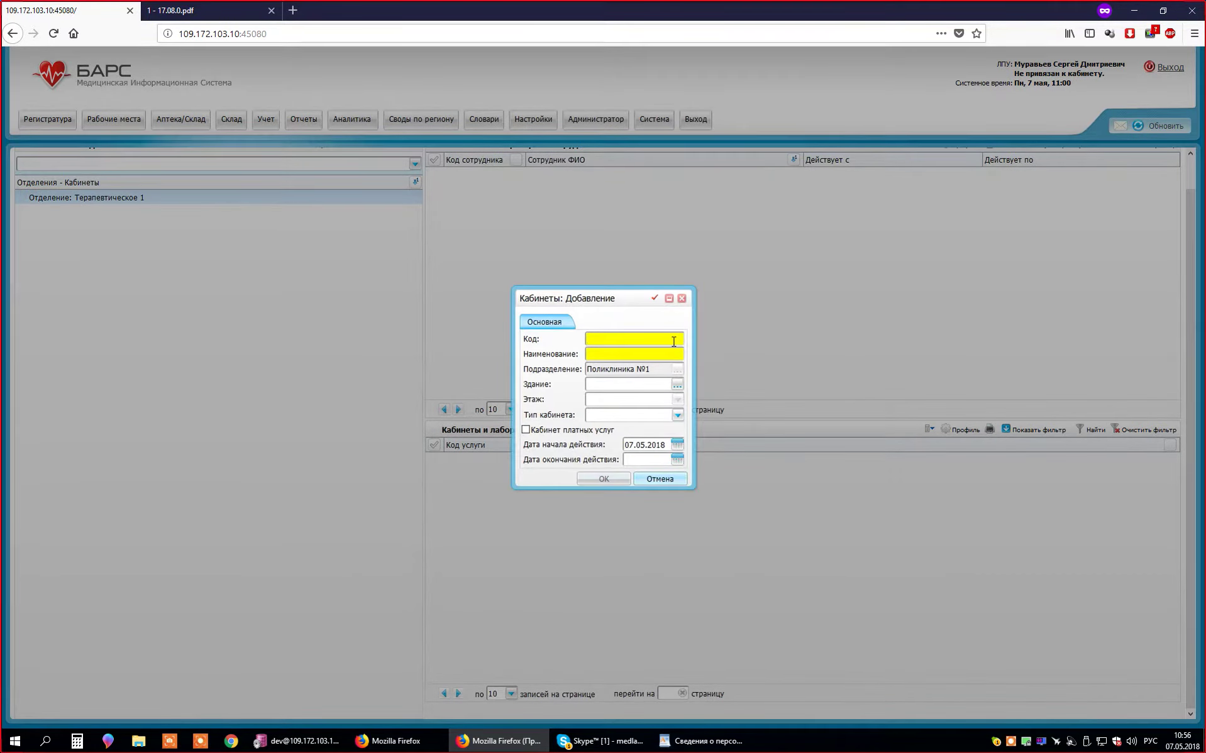
{"action": "type", "text": "1"}
{"action": "left_click", "coordinate": [638, 354]}
{"action": "type", "text": "Терапевт 1"}
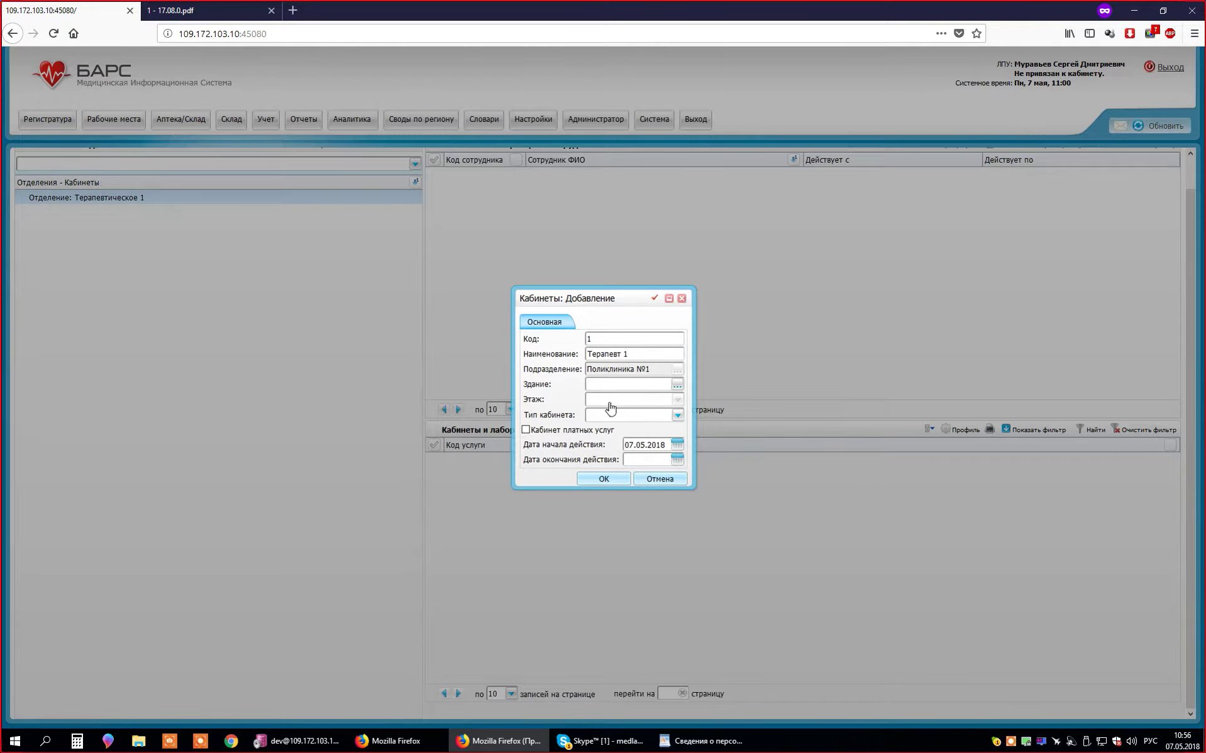
- Leave the building empty, save cabinet Терапевт 1 and select it in the tree
{"action": "left_click", "coordinate": [677, 384]}
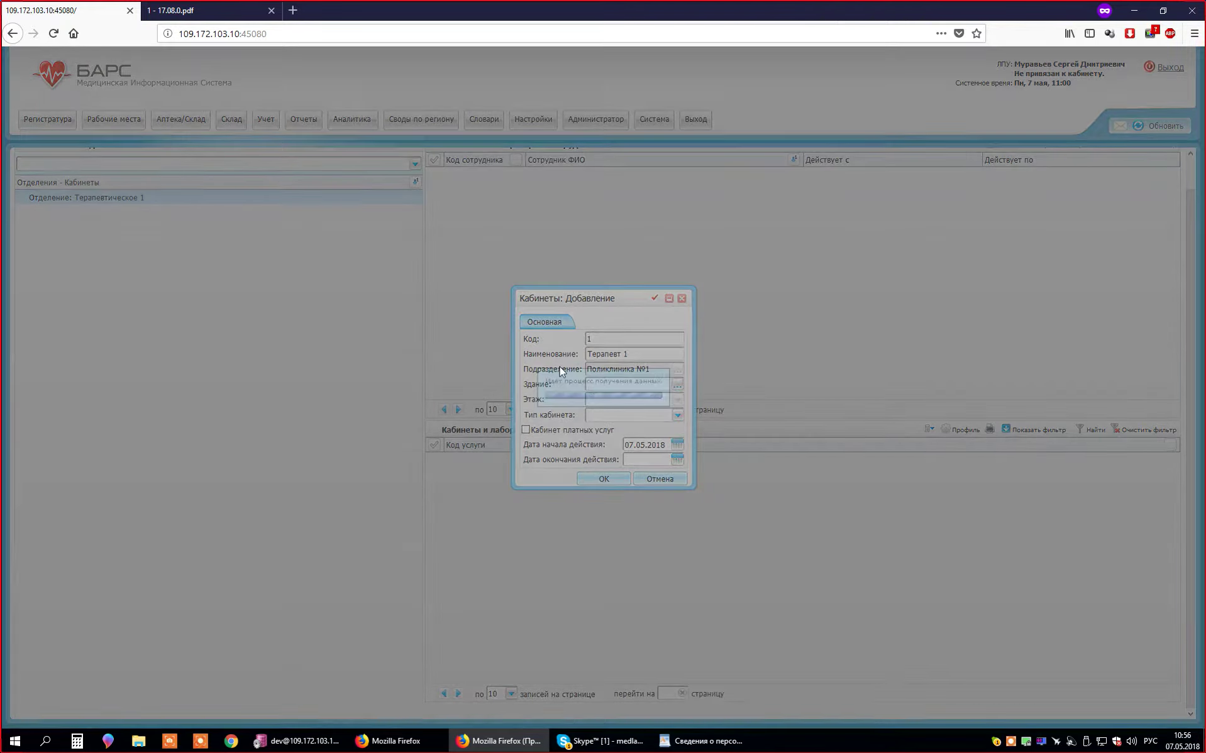
{"action": "right_click", "coordinate": [469, 384]}
{"action": "left_click", "coordinate": [187, 398]}
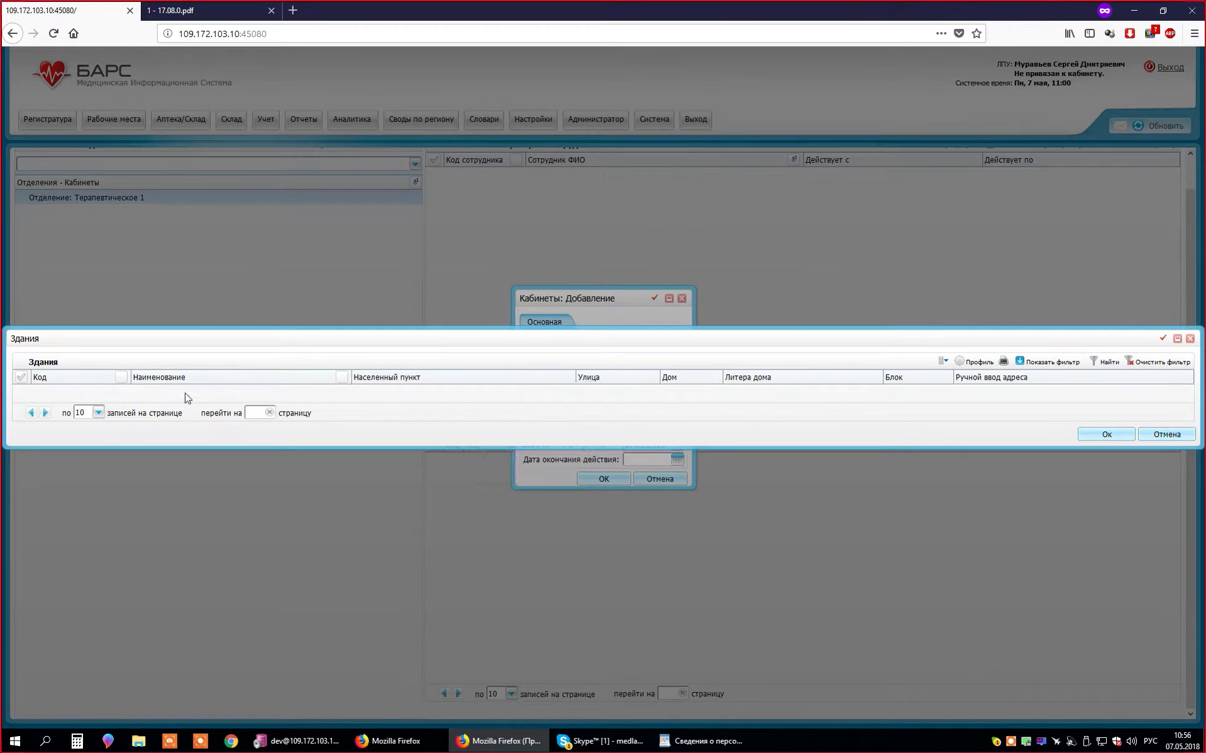
{"action": "left_click", "coordinate": [1160, 433]}
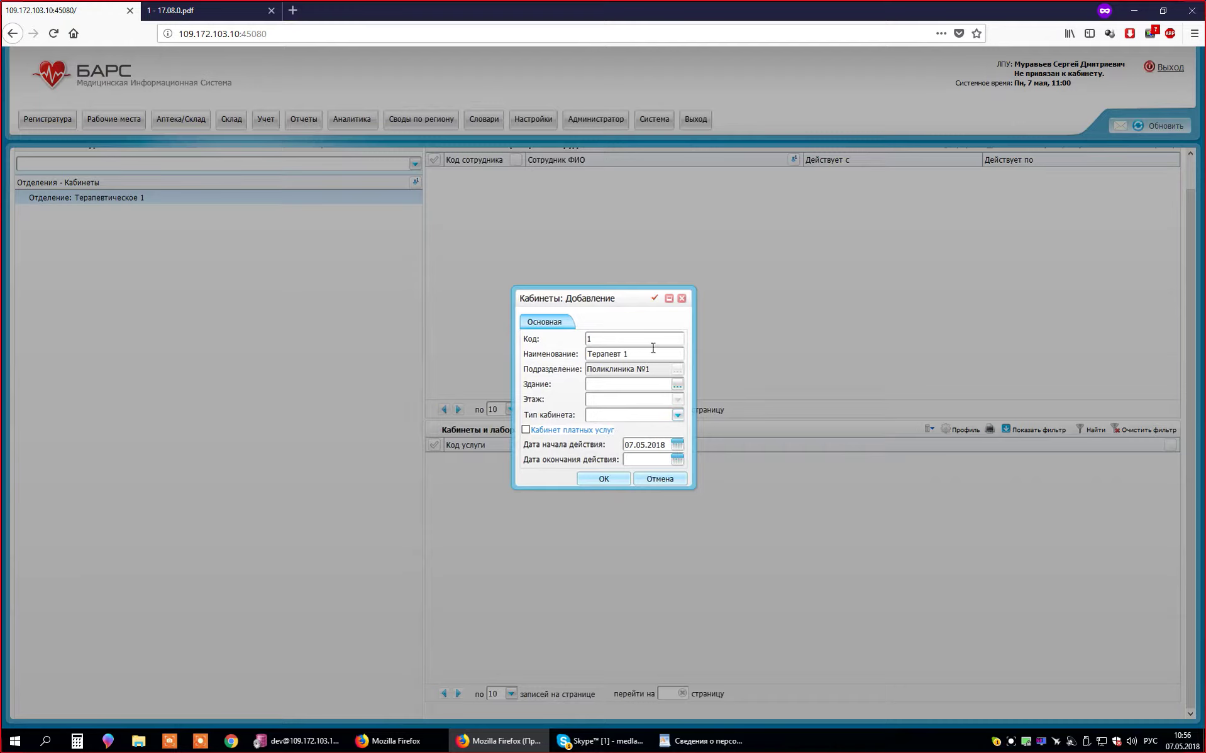
{"action": "left_click", "coordinate": [655, 373]}
{"action": "left_click", "coordinate": [609, 481]}
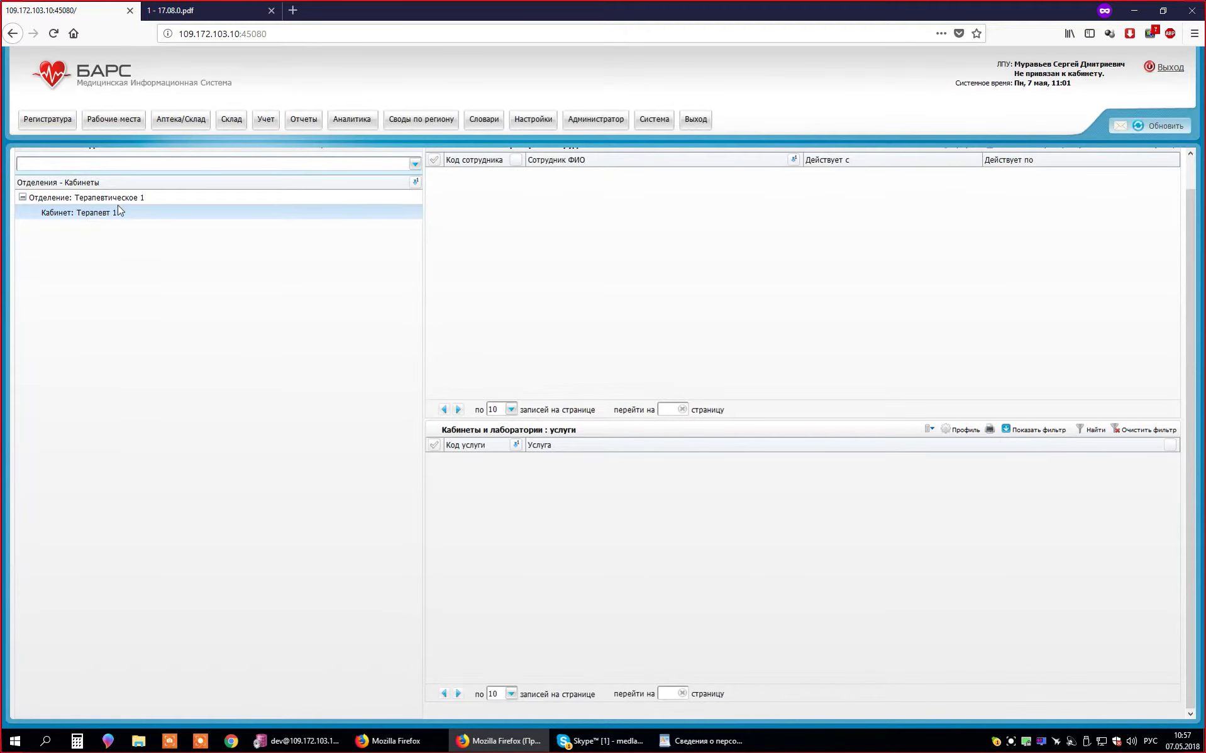
{"action": "left_click", "coordinate": [119, 212]}
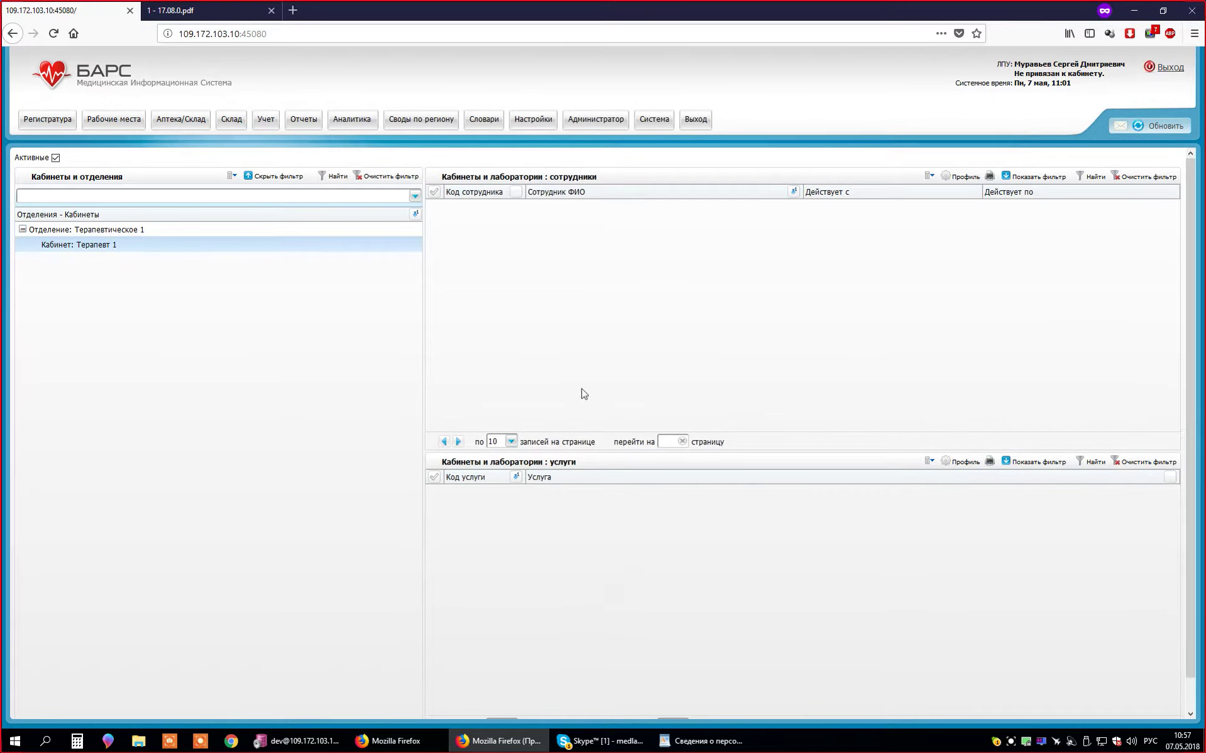
- Reload the system, dismiss the update notice and open the Настройка персонала staff page
{"action": "left_click", "coordinate": [53, 33]}
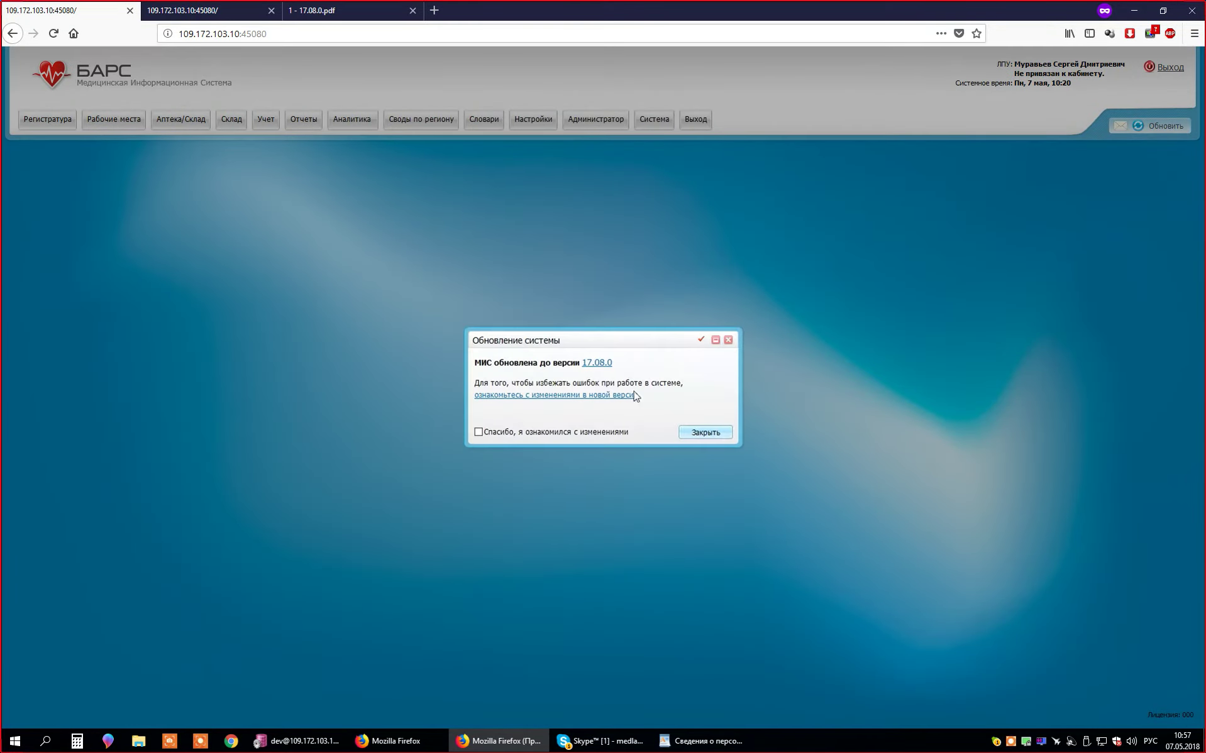
{"action": "left_click", "coordinate": [730, 340]}
{"action": "left_click", "coordinate": [540, 120]}
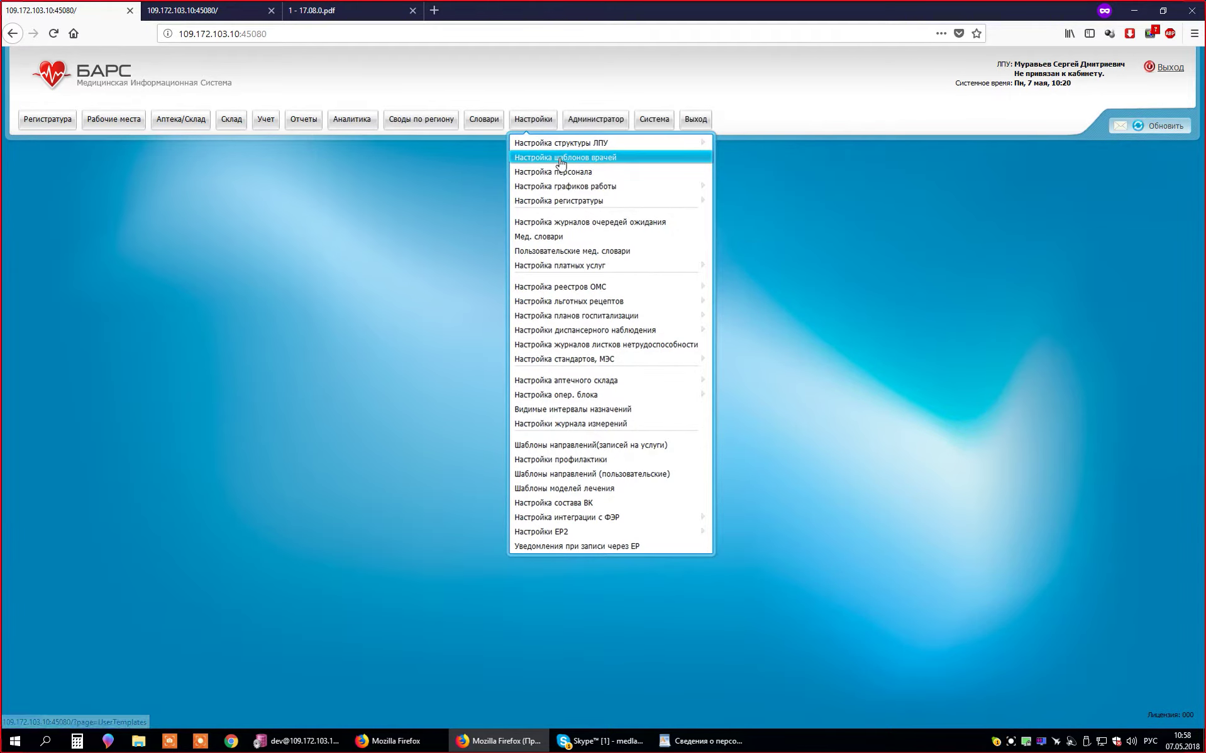
{"action": "left_click", "coordinate": [562, 171]}
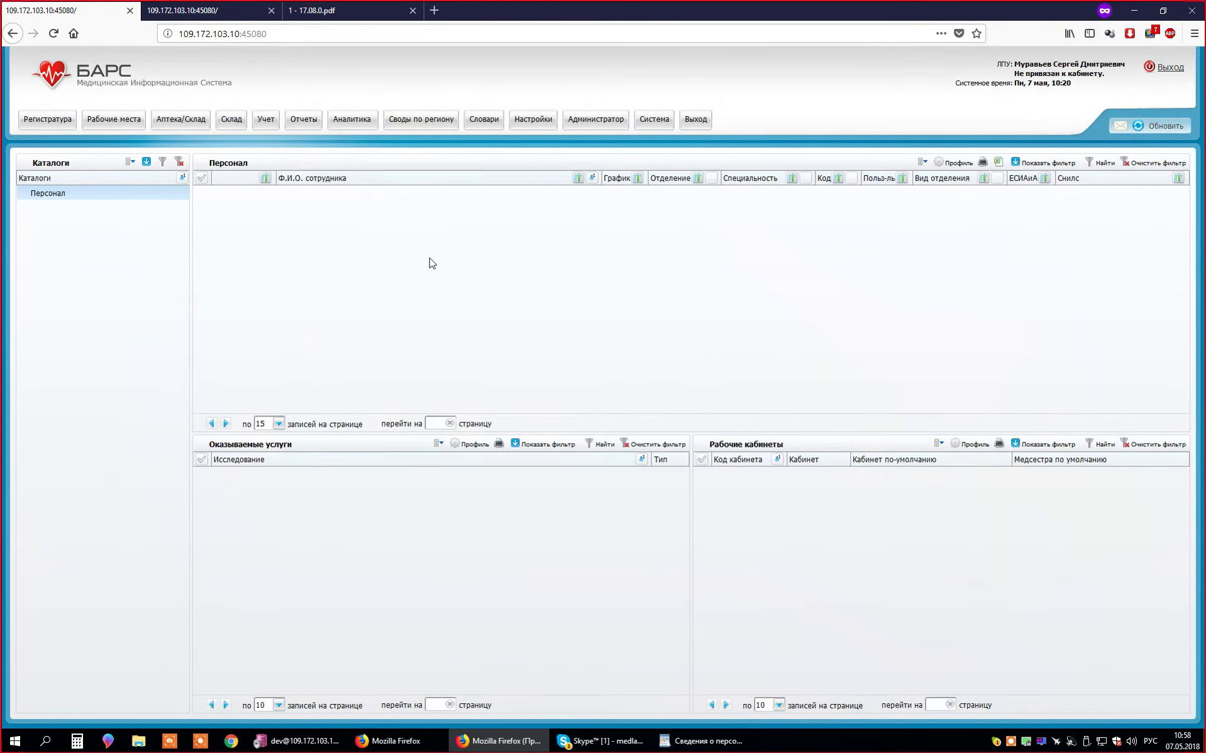
{"action": "right_click", "coordinate": [428, 257]}
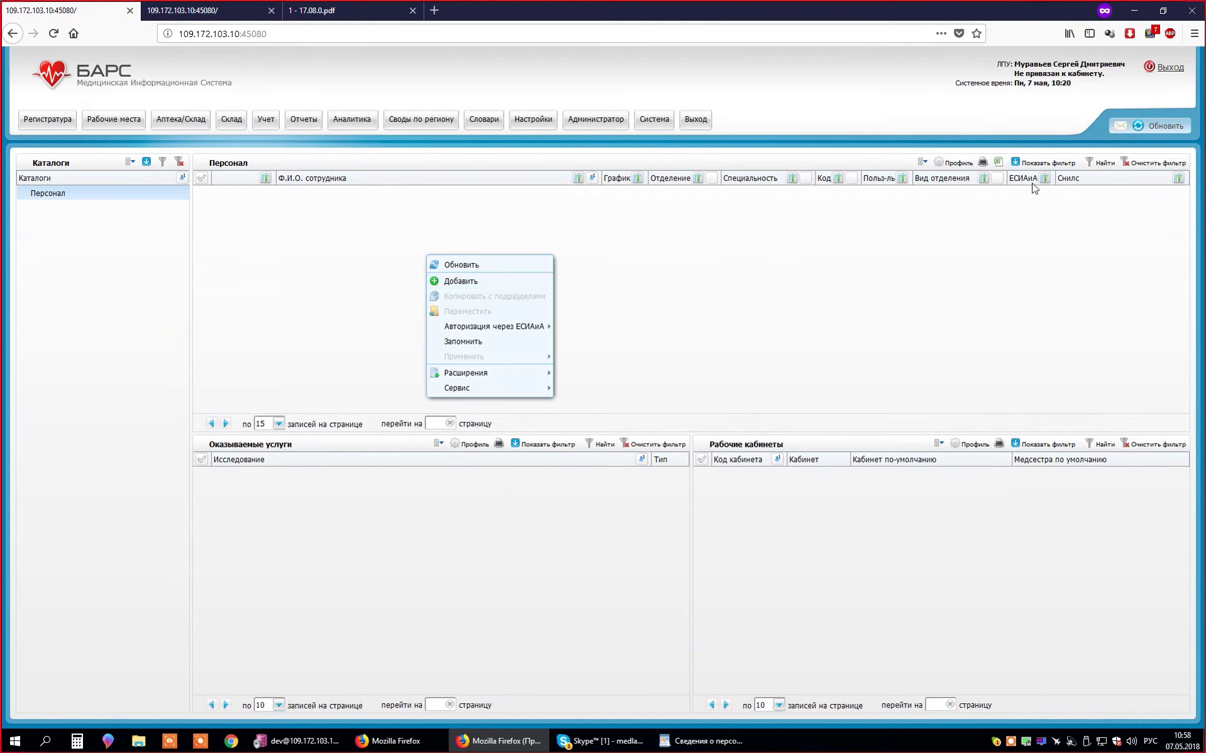
{"action": "left_click", "coordinate": [1097, 100]}
- Add a new staff member and enter the employee's surname, first name and patronymic
{"action": "right_click", "coordinate": [507, 225]}
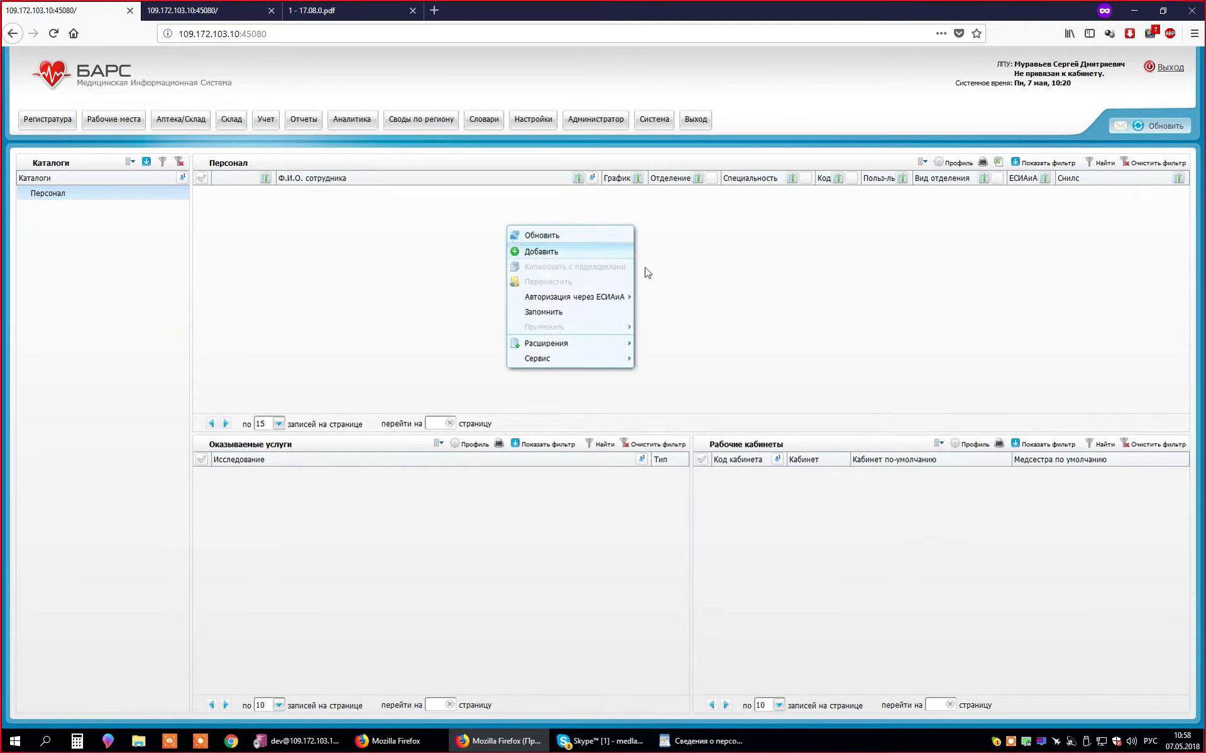
{"action": "left_click", "coordinate": [574, 254]}
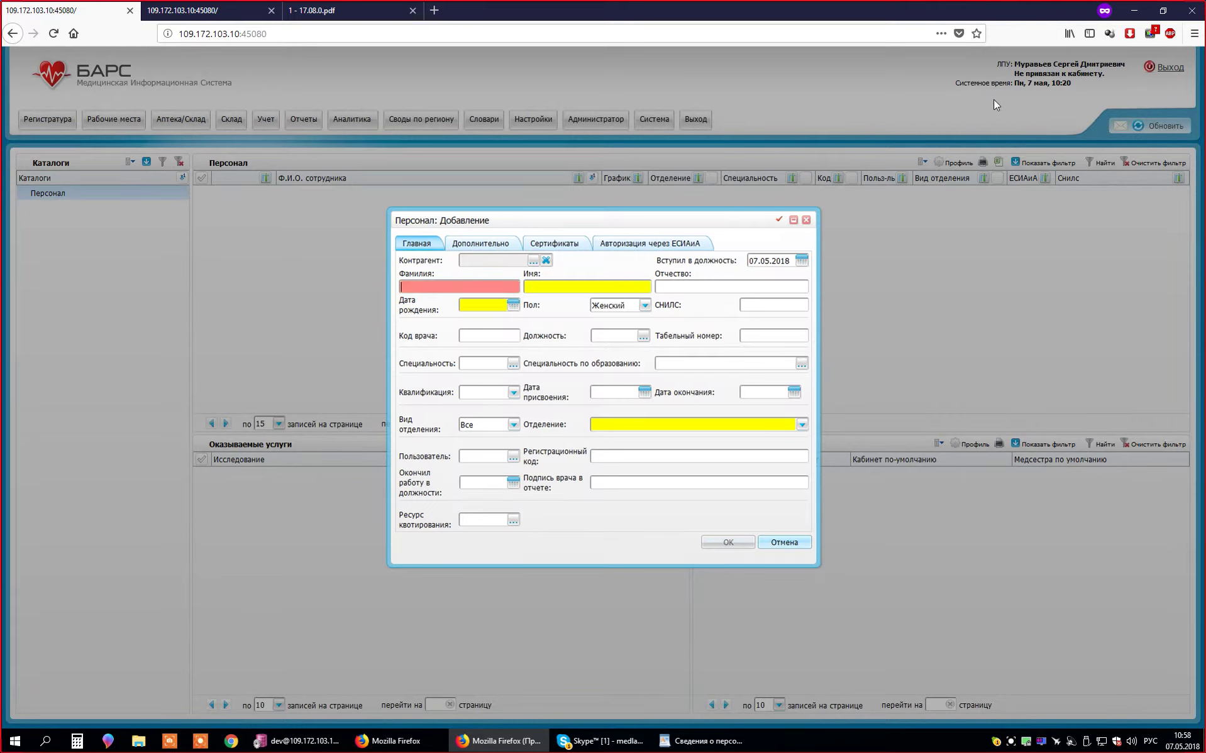
{"action": "key", "text": "Tab"}
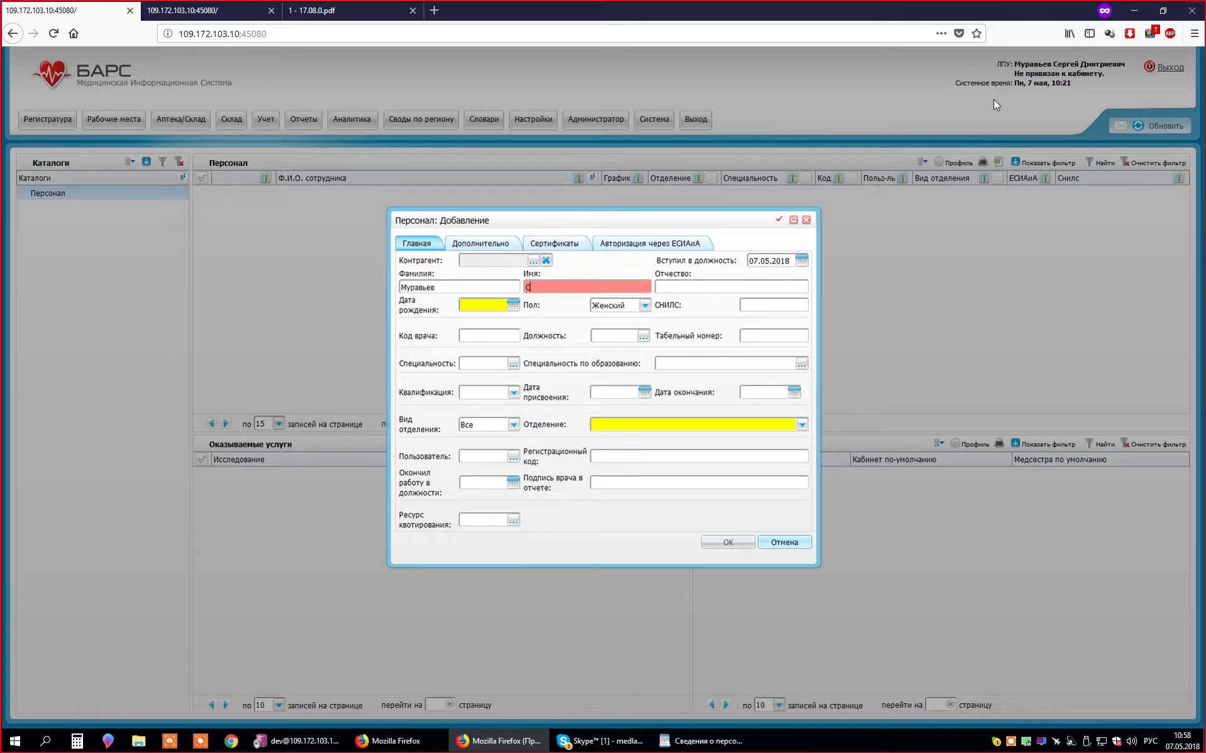
{"action": "key", "text": "Tab"}
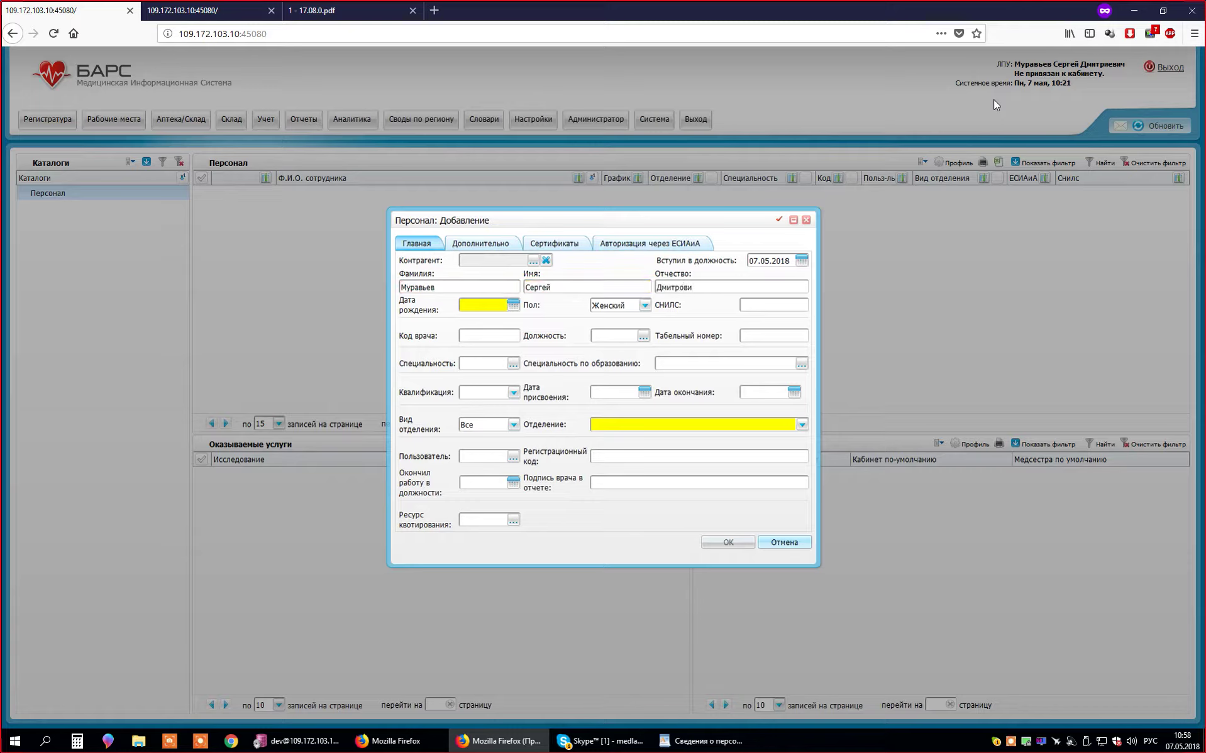
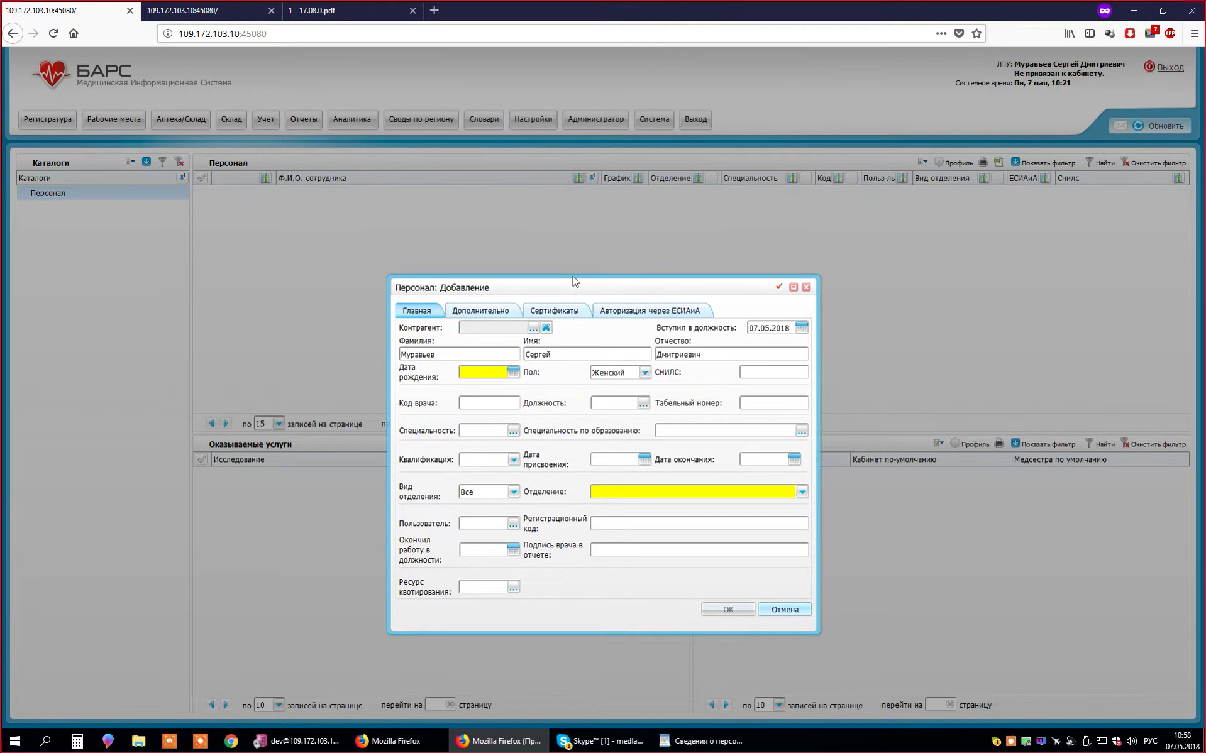
- Move the new staff form higher and leave the date of birth empty for now
{"action": "left_click_drag", "start_coordinate": [572, 283], "coordinate": [588, 233]}
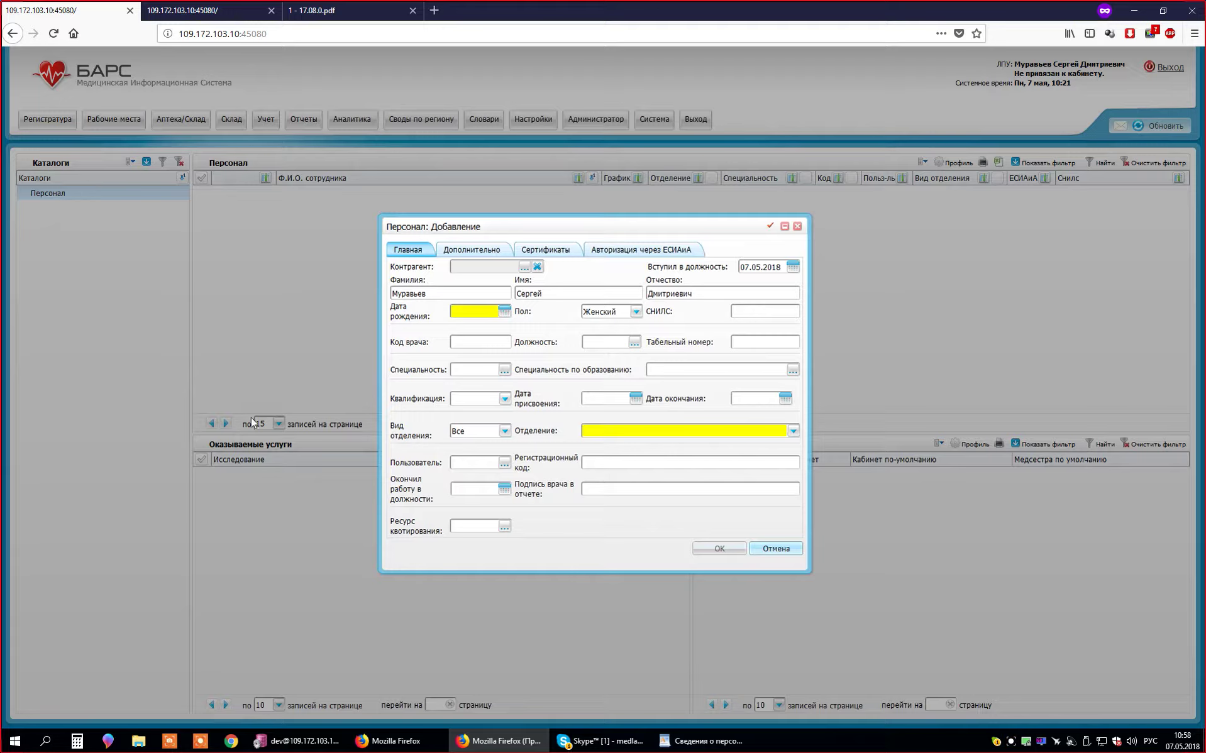
{"action": "left_click", "coordinate": [465, 314]}
{"action": "left_click", "coordinate": [455, 293]}
- Open the Контрагент picker, enlarge it and move it up and left
{"action": "left_click", "coordinate": [529, 269]}
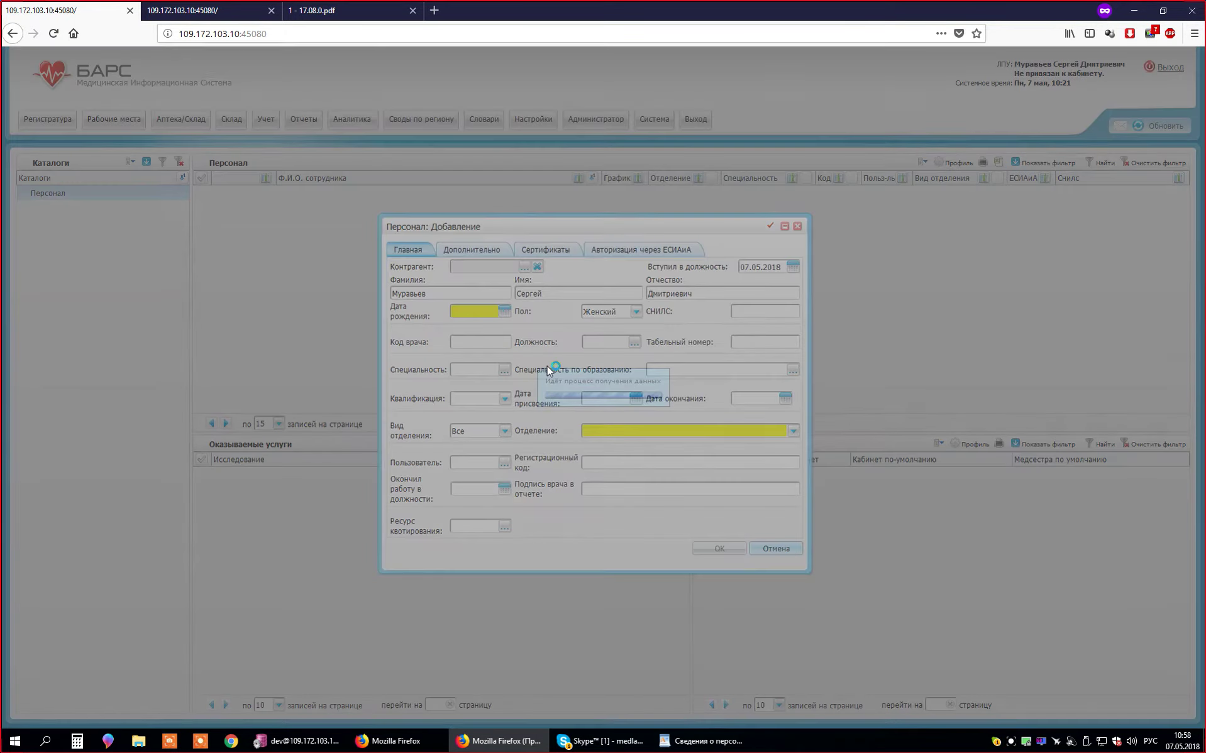
{"action": "left_click_drag", "start_coordinate": [889, 501], "coordinate": [991, 681]}
{"action": "left_click_drag", "start_coordinate": [577, 291], "coordinate": [530, 249]}
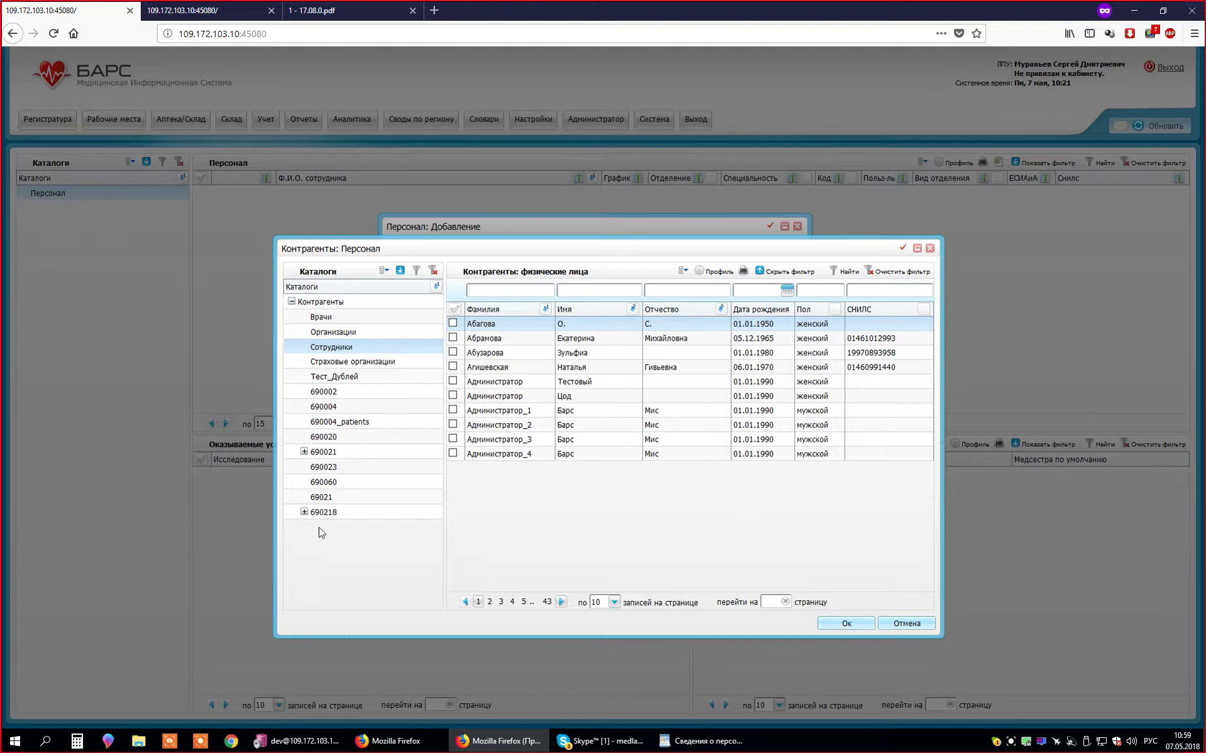
- Browse catalogs 69021, 690023 and 690020, then return to the Сотрудники catalog
{"action": "left_click", "coordinate": [325, 501]}
{"action": "left_click", "coordinate": [332, 468]}
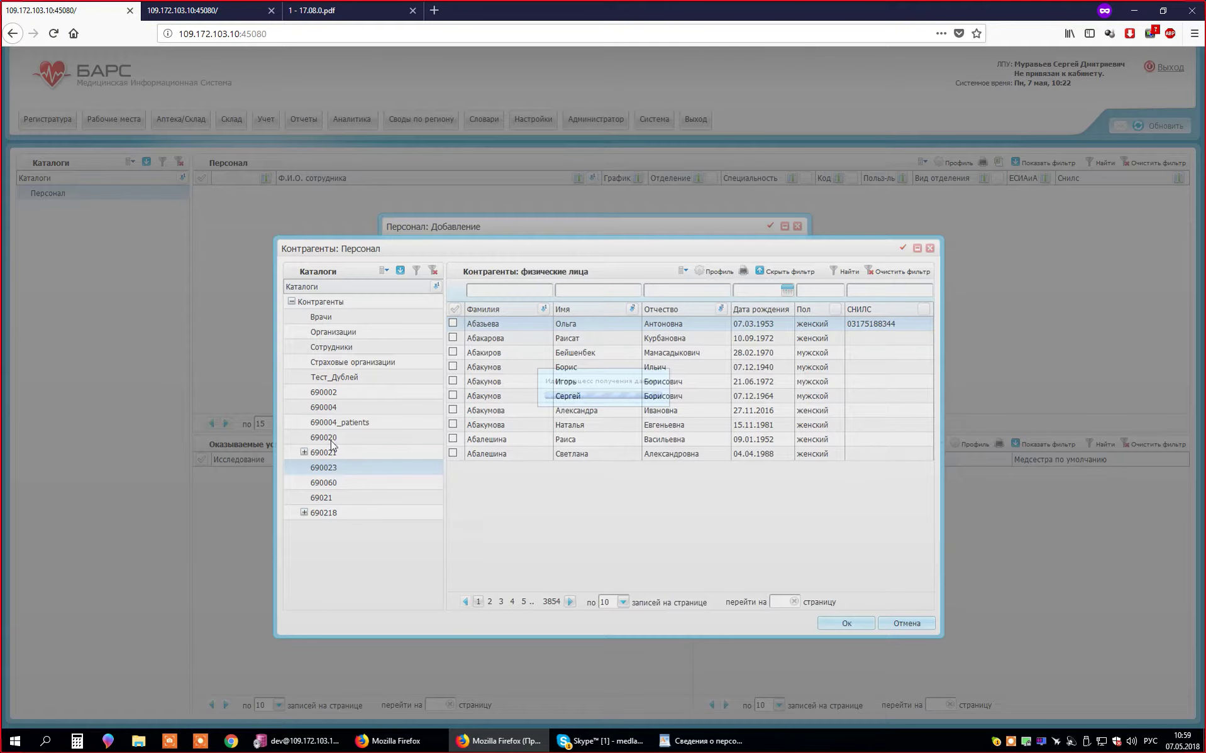
{"action": "left_click", "coordinate": [332, 439]}
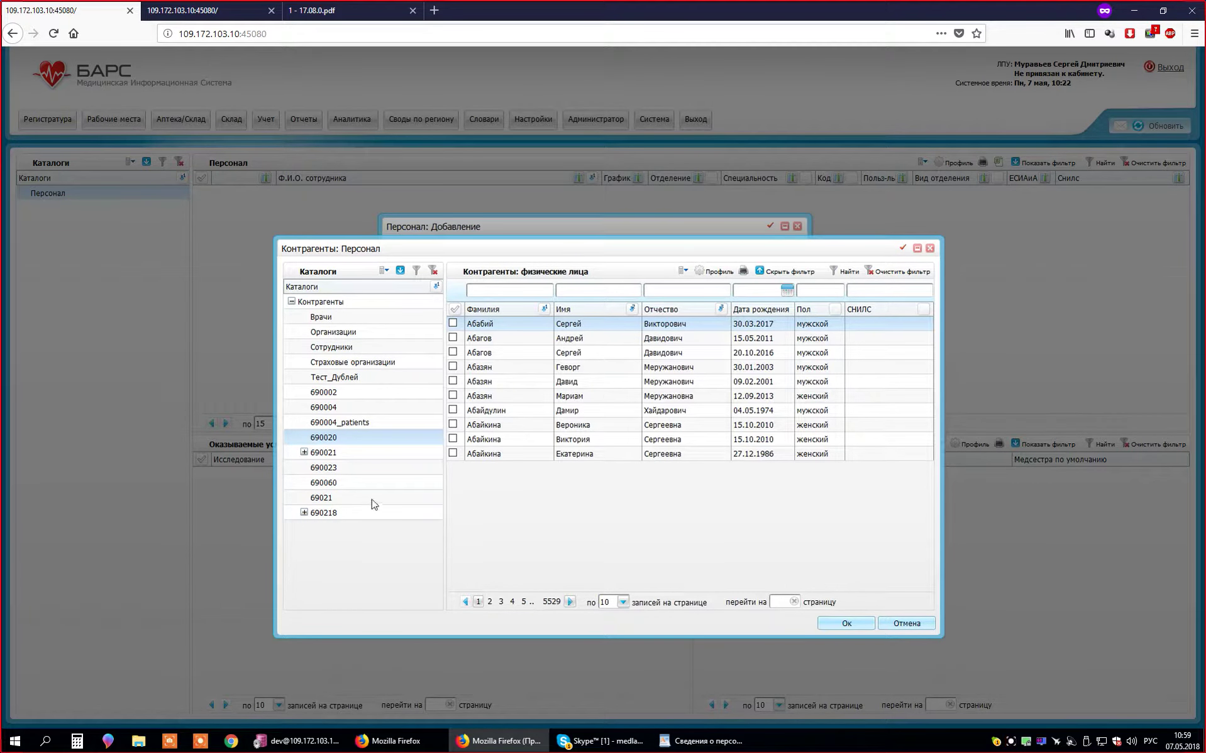
{"action": "left_click", "coordinate": [343, 351]}
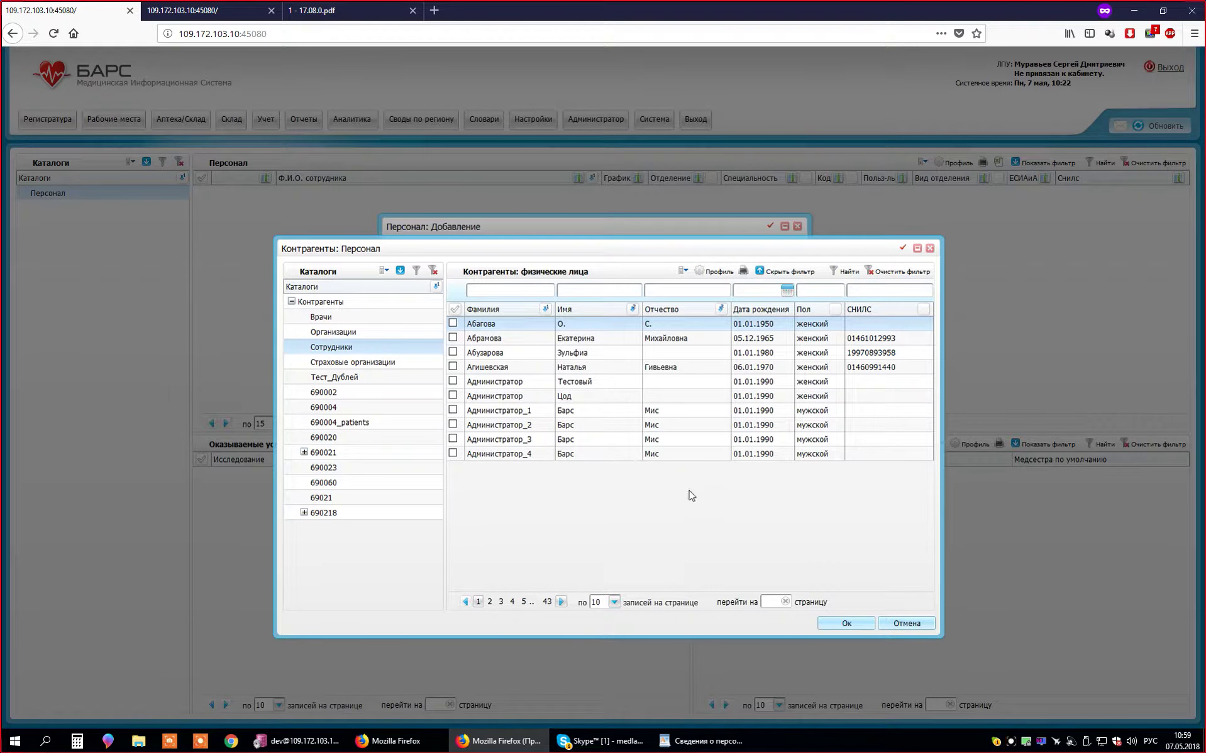
{"action": "left_click_drag", "start_coordinate": [640, 257], "coordinate": [687, 361]}
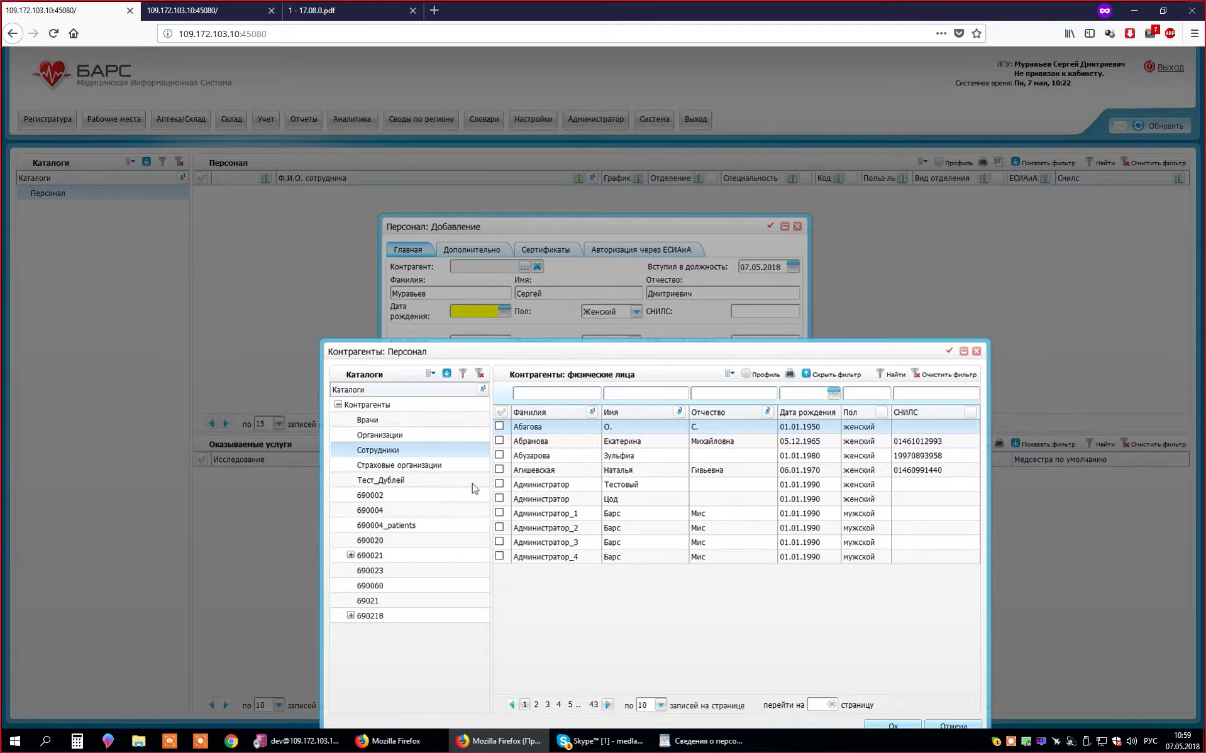
- List all counterparties in the Контрагенты catalog and filter Фамилия by the employee's surname
{"action": "left_click", "coordinate": [402, 408]}
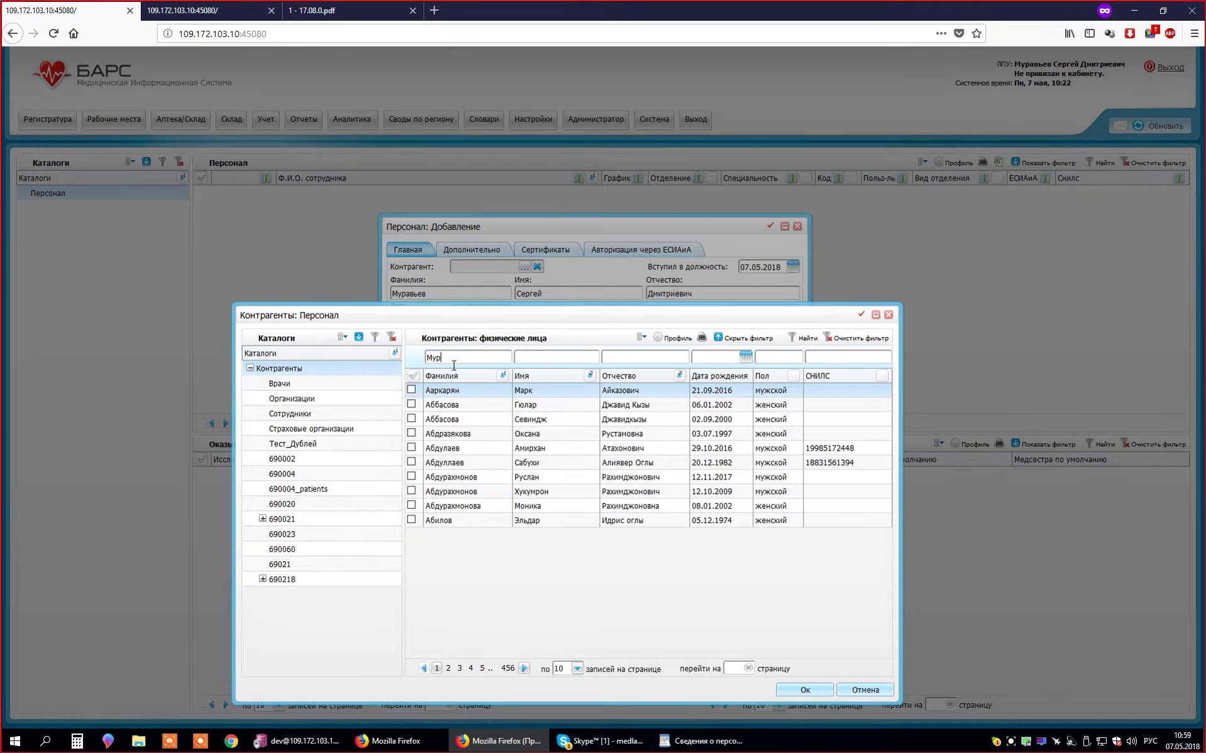
{"action": "type", "text": "вьев"}
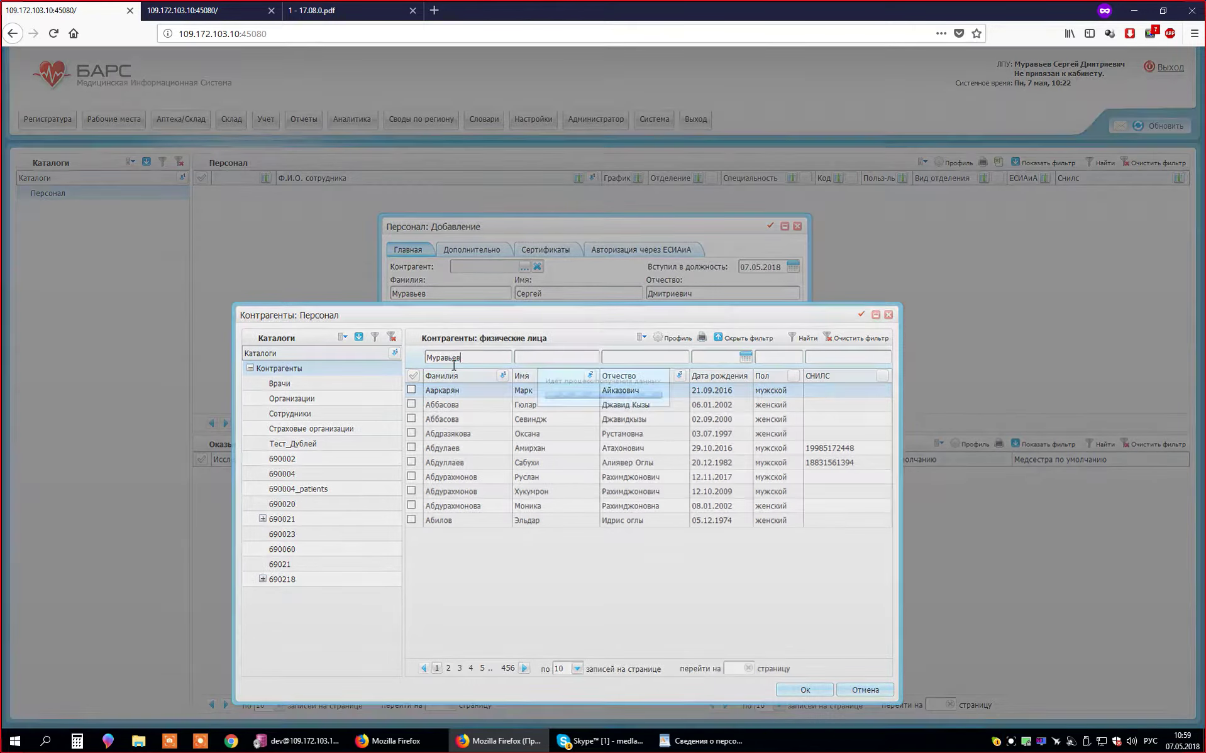
{"action": "right_click", "coordinate": [303, 368]}
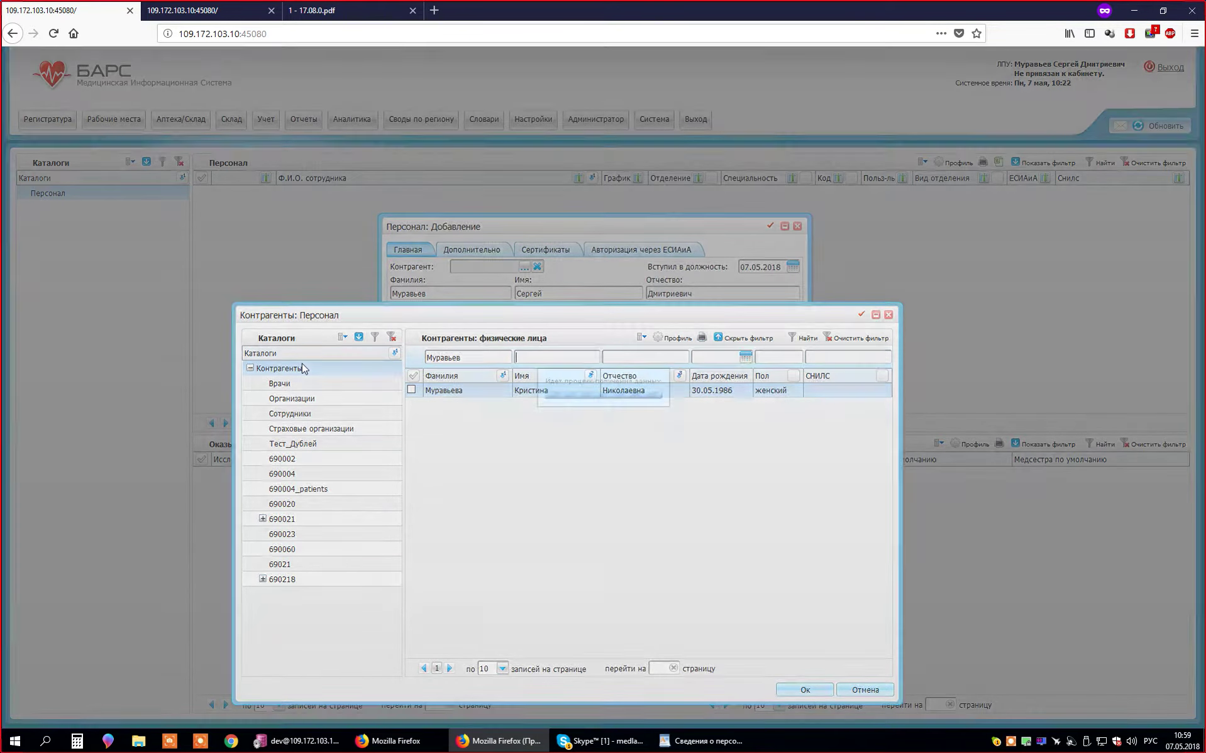
{"action": "left_click", "coordinate": [636, 515]}
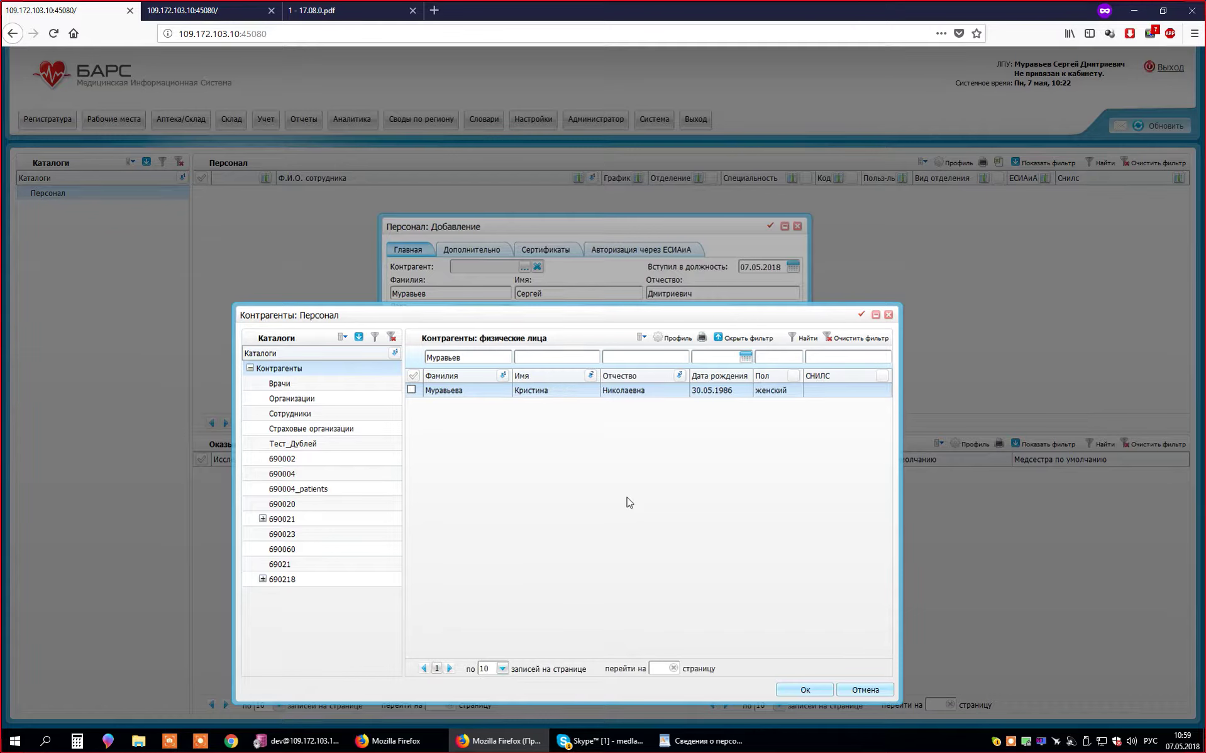
{"action": "left_click_drag", "start_coordinate": [544, 313], "coordinate": [545, 322]}
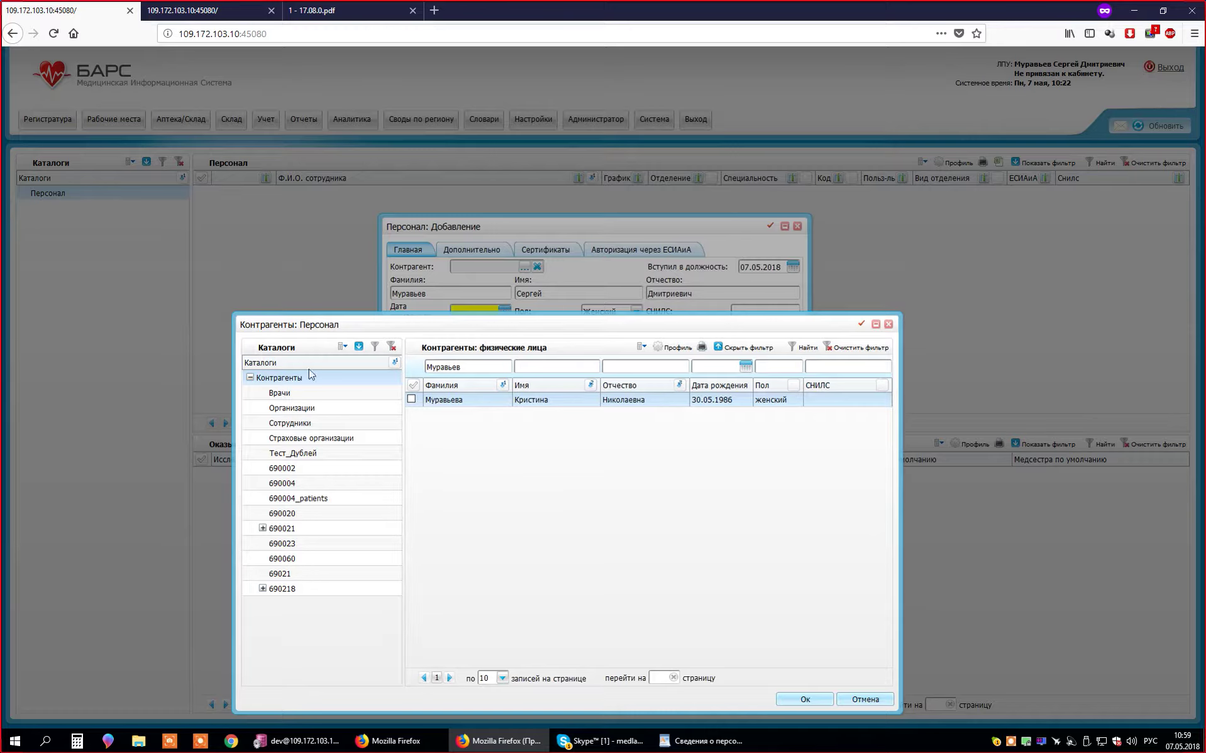
- Show the full list of matching counterparties, then expand and collapse catalog group 690021
{"action": "right_click", "coordinate": [330, 379]}
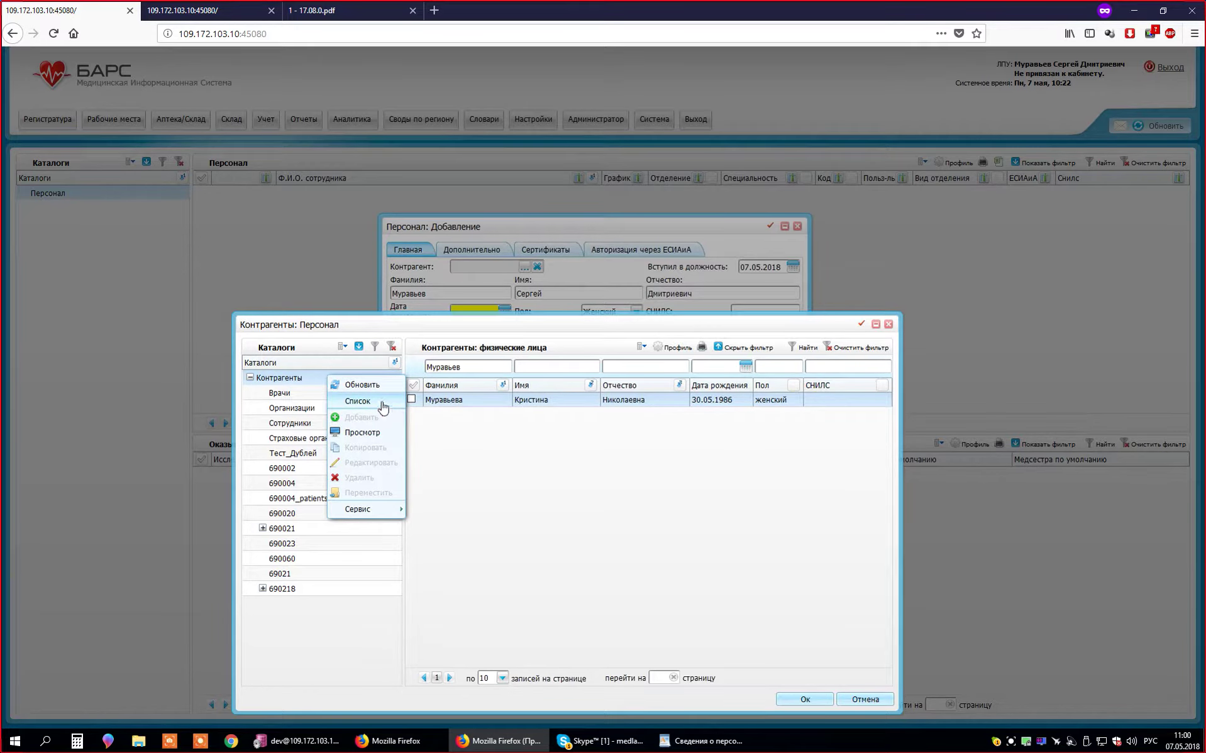
{"action": "left_click", "coordinate": [299, 380]}
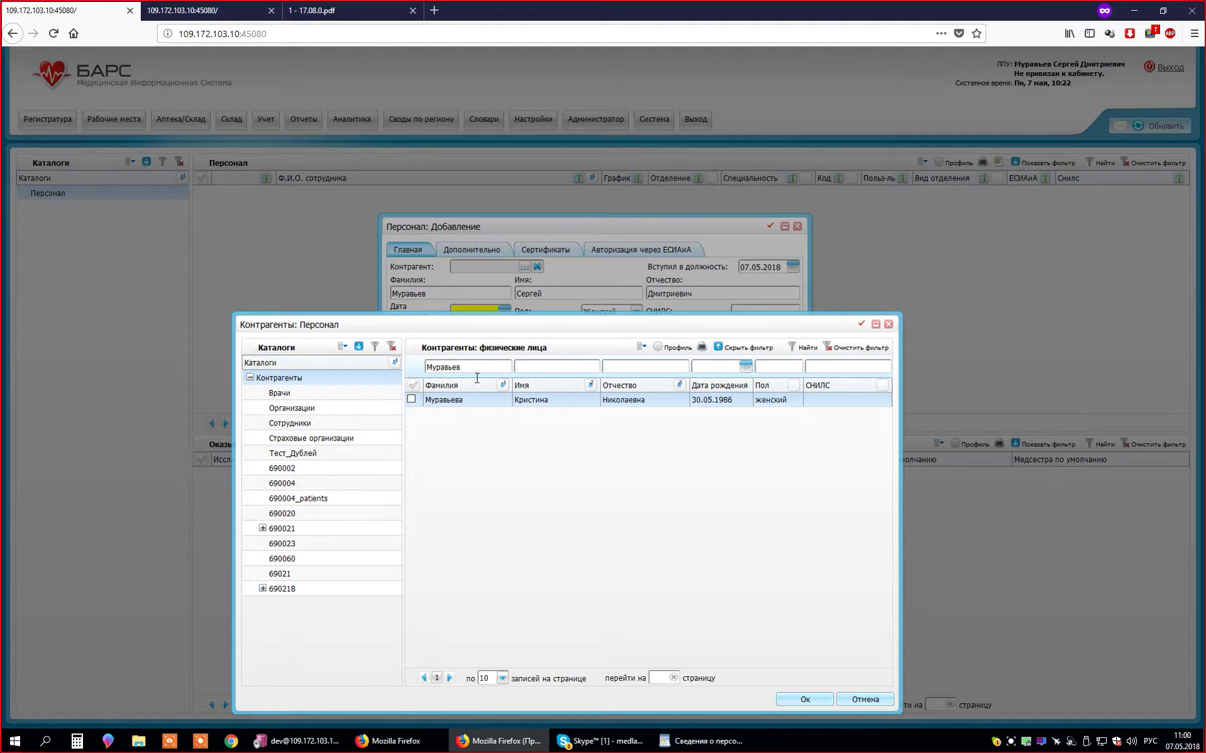
{"action": "right_click", "coordinate": [339, 384]}
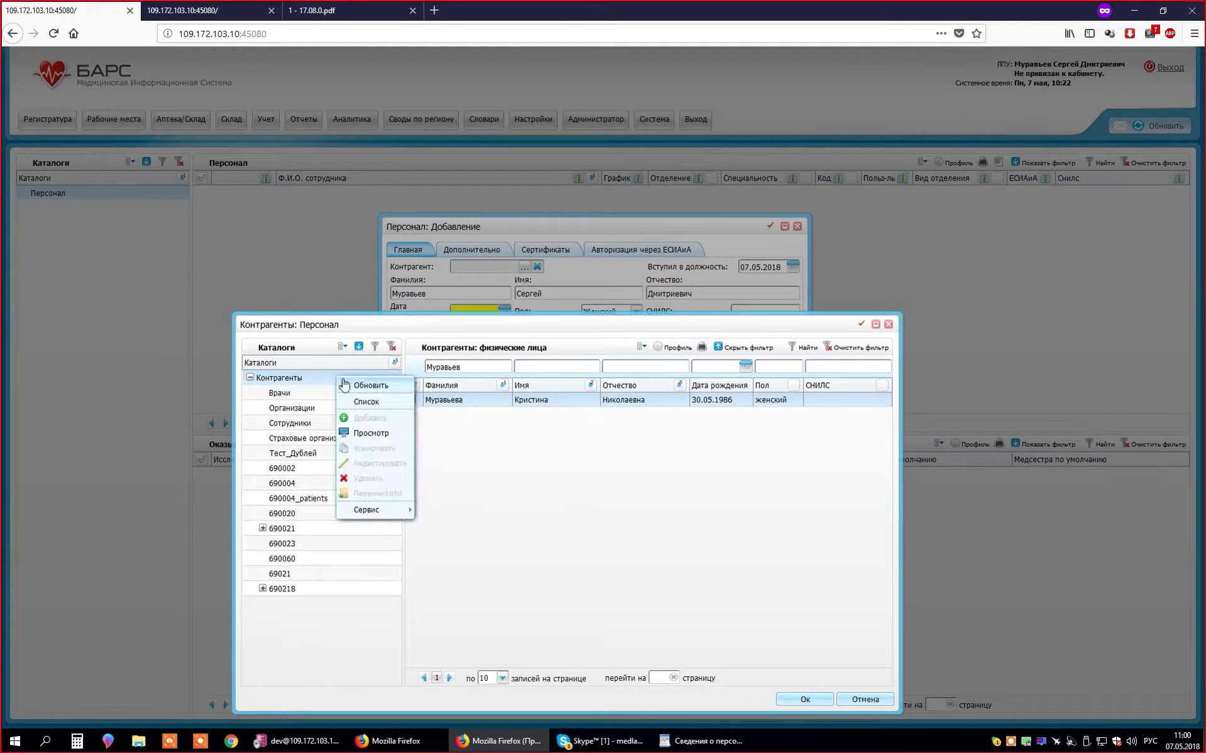
{"action": "left_click", "coordinate": [288, 376]}
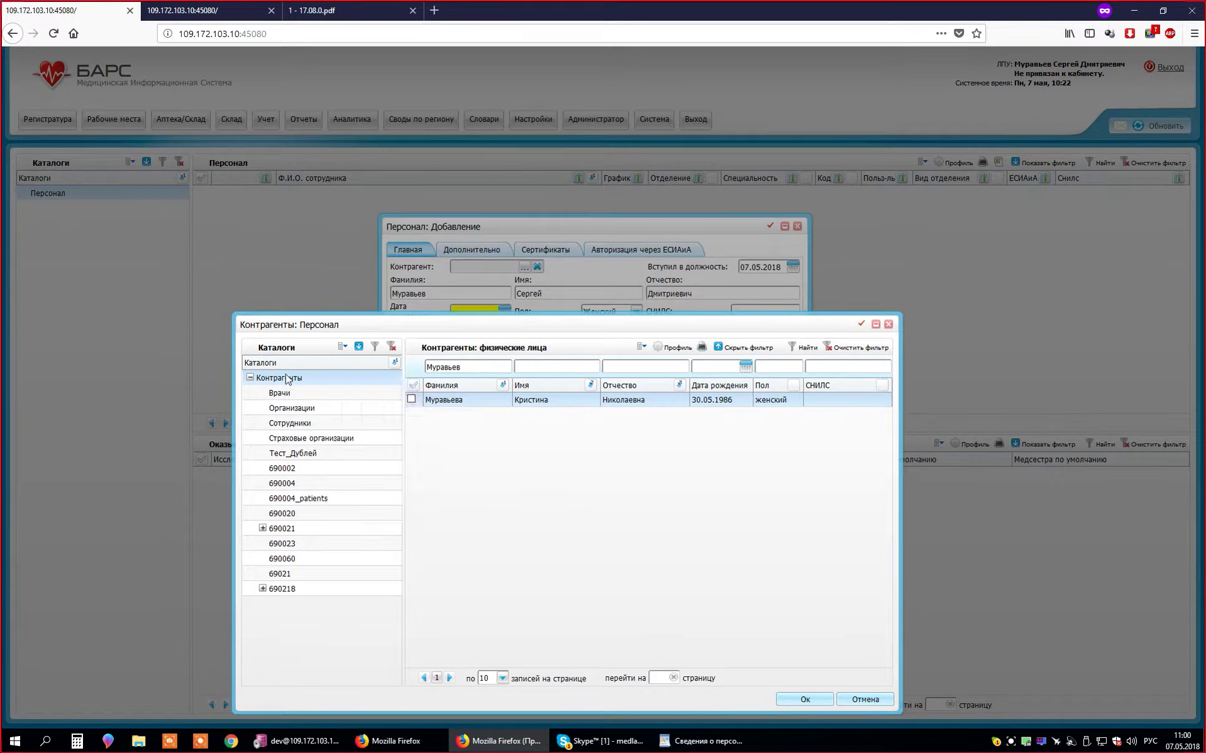
{"action": "right_click", "coordinate": [317, 381]}
{"action": "left_click", "coordinate": [347, 406]}
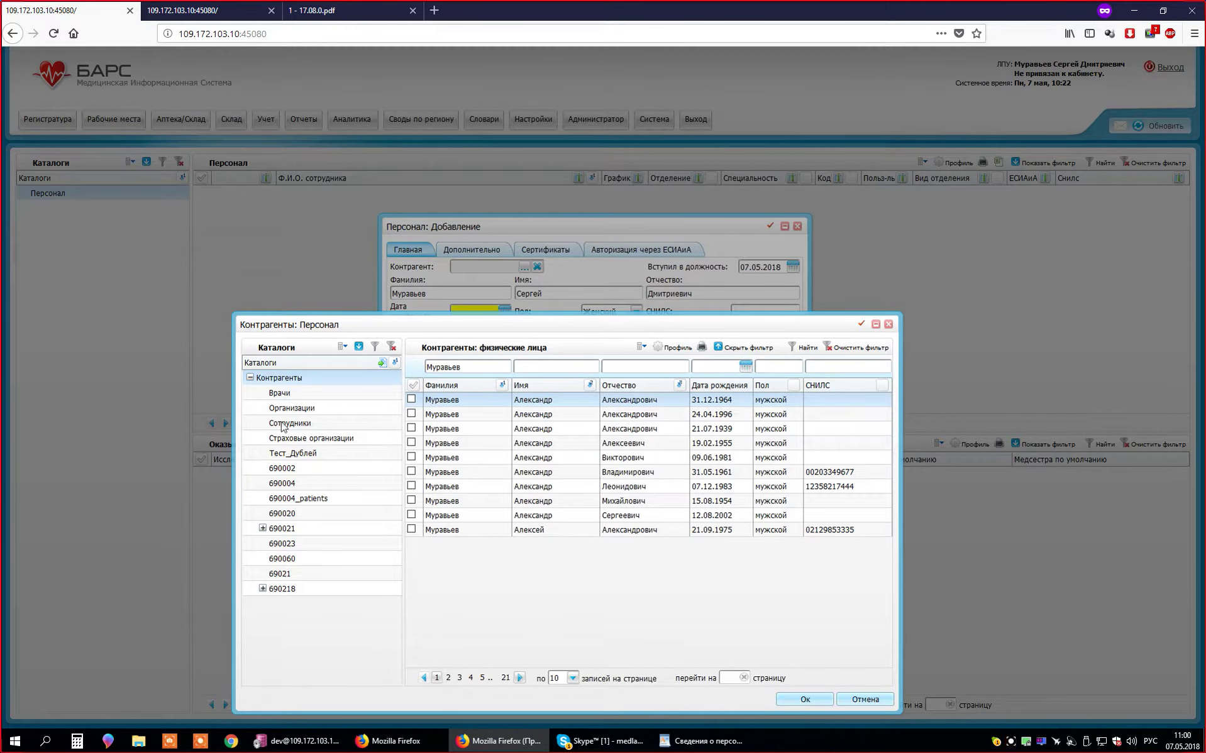
{"action": "right_click", "coordinate": [309, 379]}
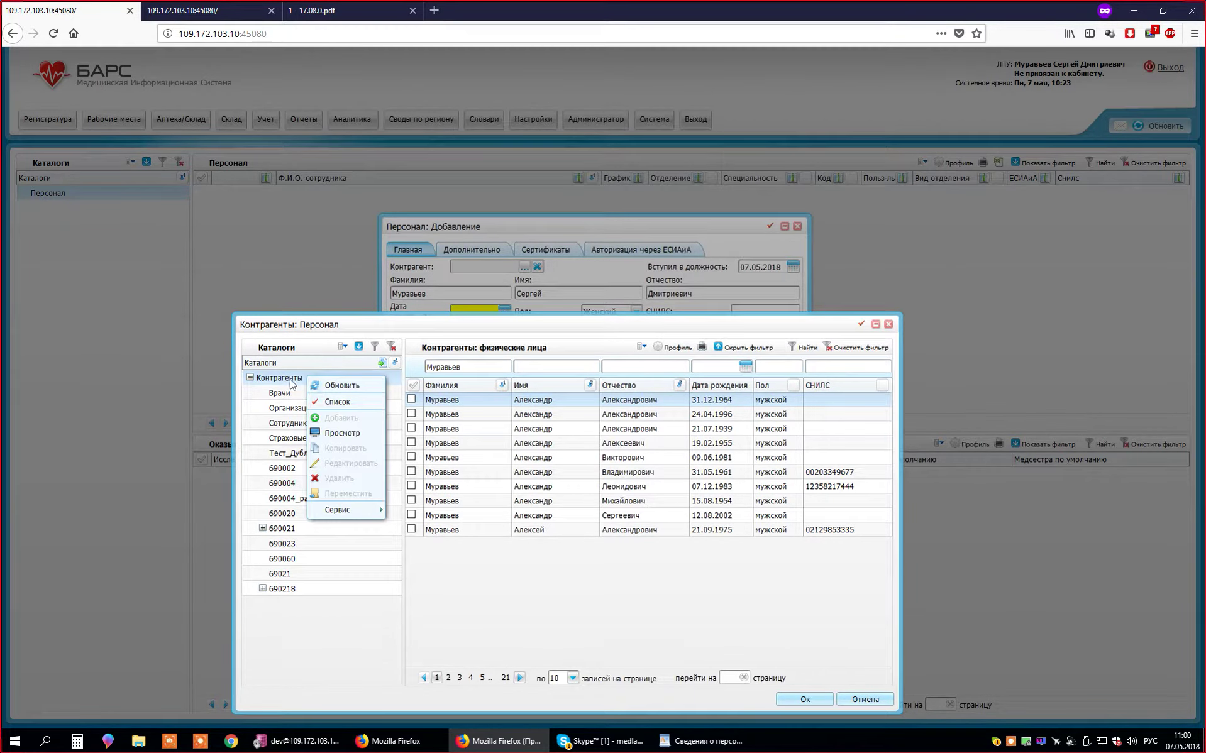
{"action": "left_click", "coordinate": [307, 381]}
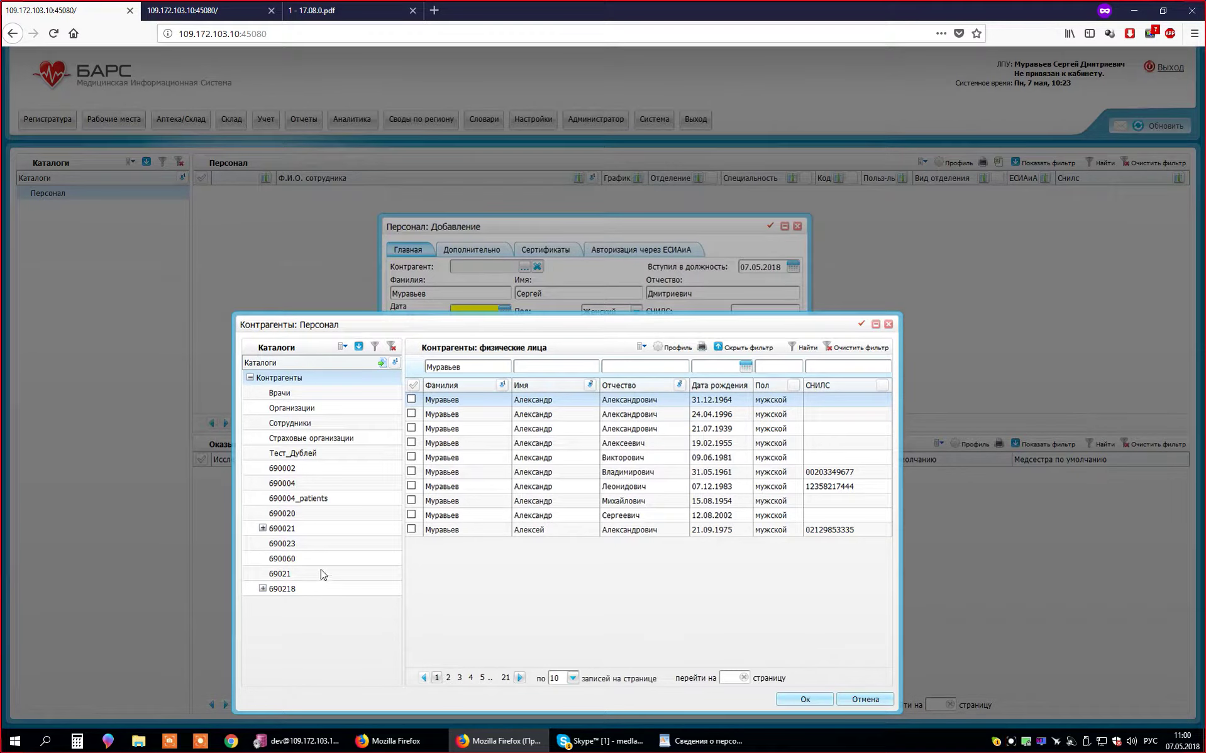
{"action": "left_click", "coordinate": [262, 528]}
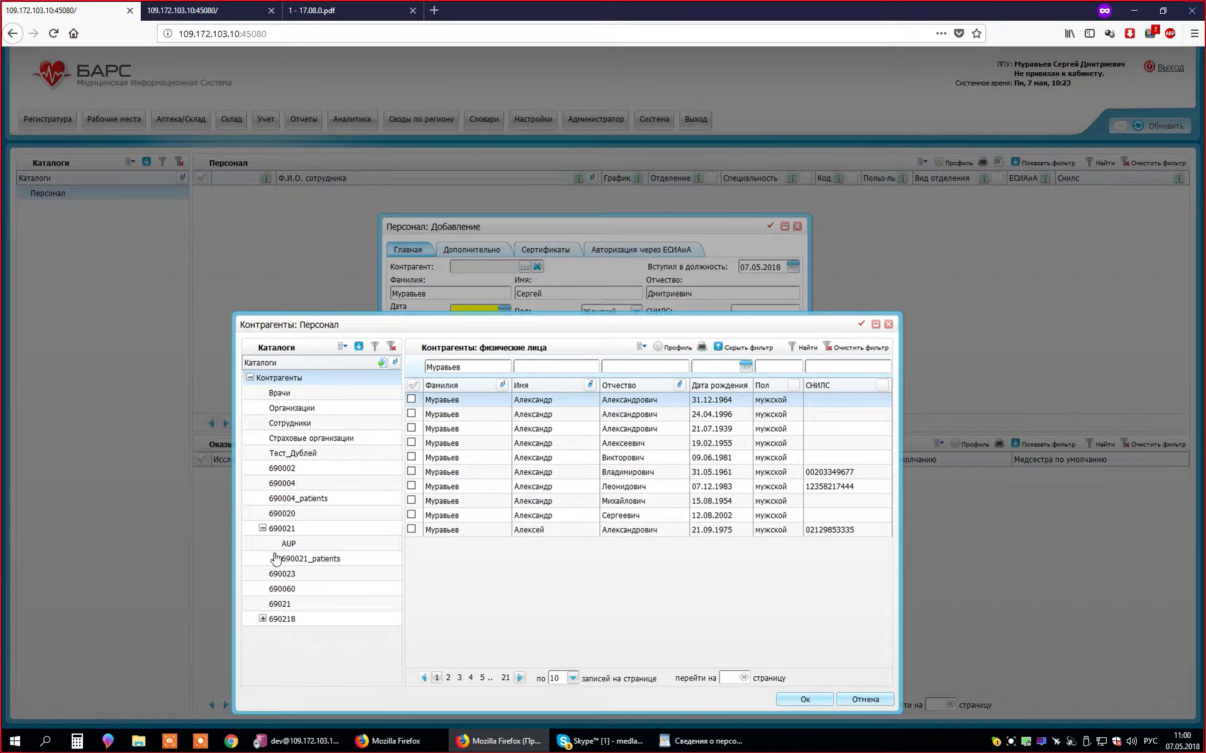
{"action": "left_click", "coordinate": [262, 528]}
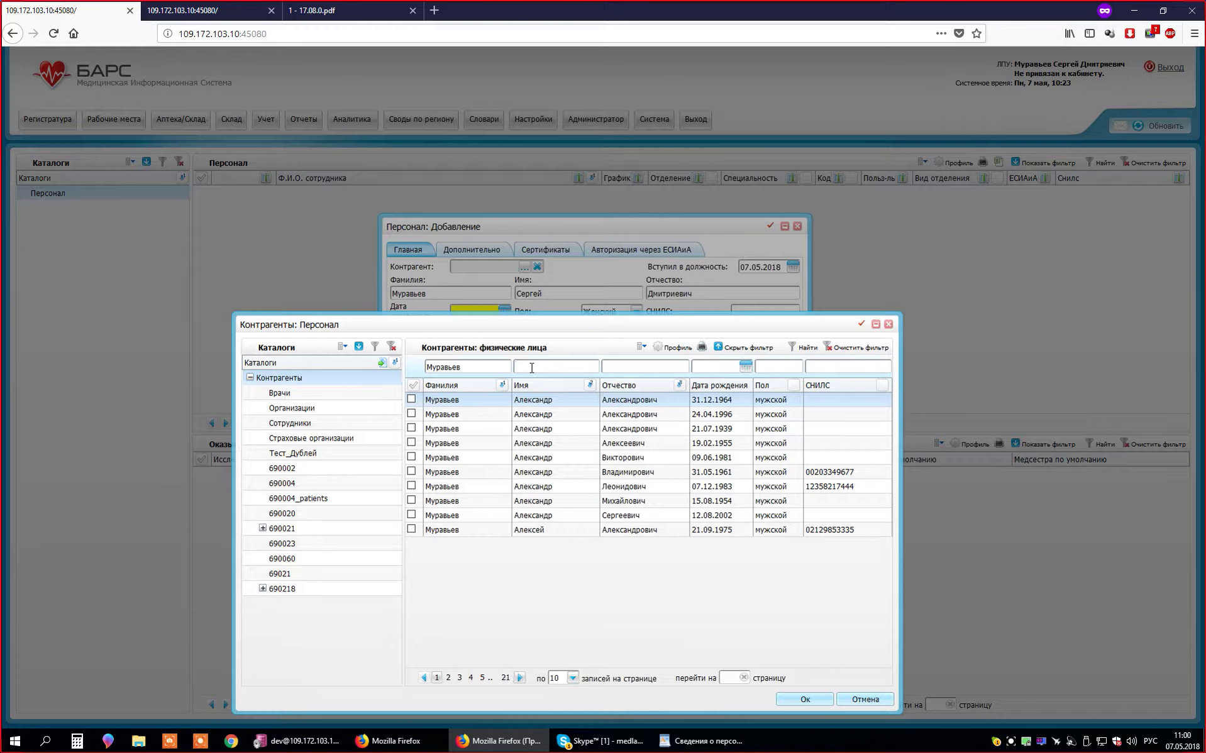
- Add first-name and patronymic filters, find no matching counterparty, and close the picker
{"action": "right_click", "coordinate": [345, 364]}
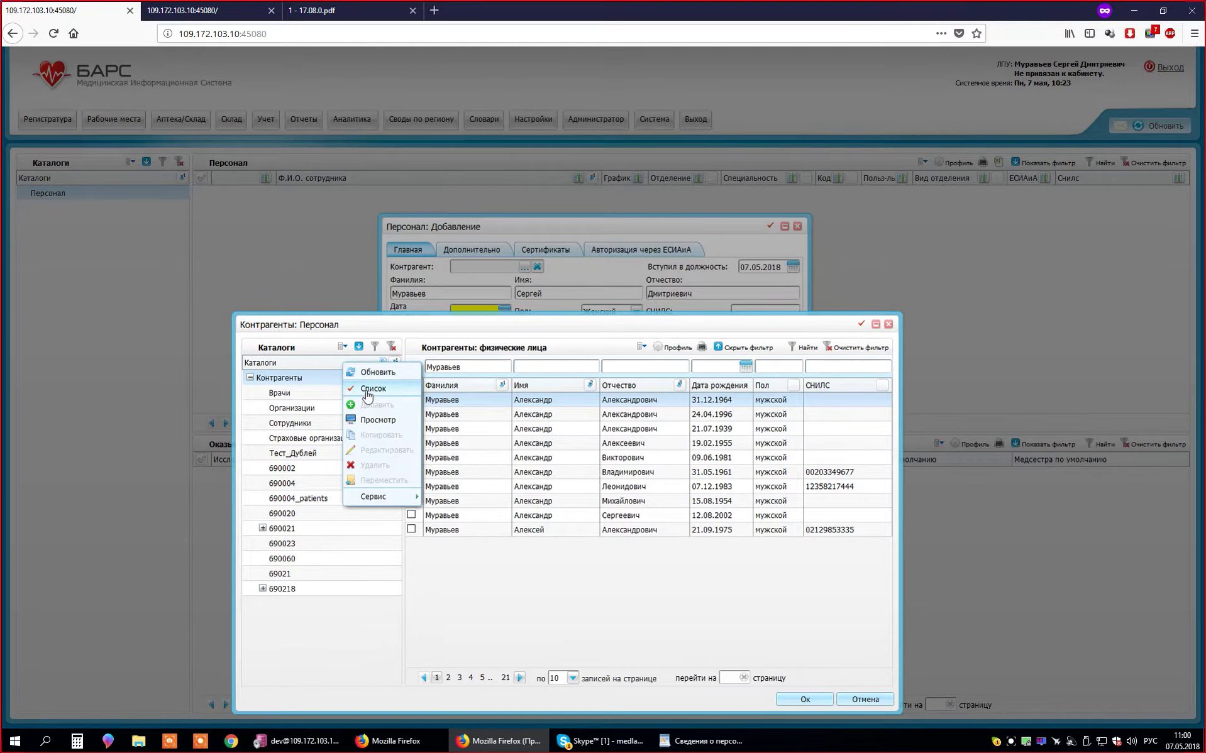
{"action": "left_click", "coordinate": [561, 372]}
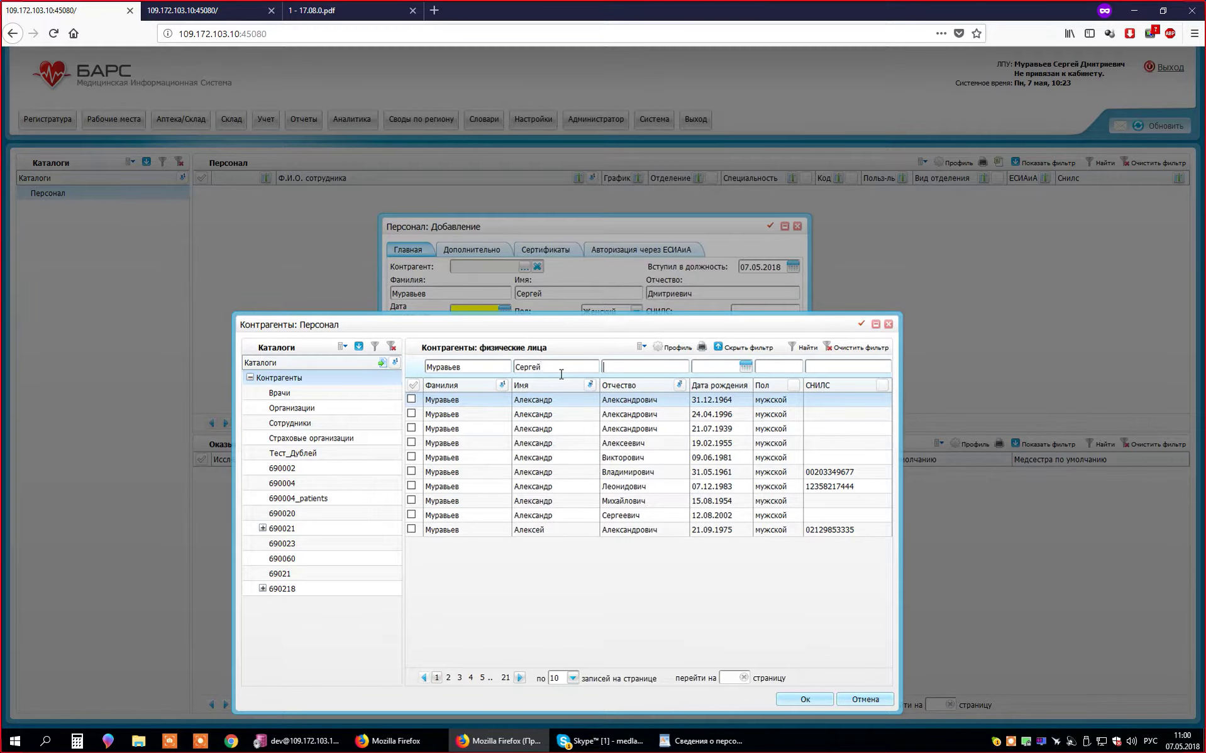
{"action": "type", "text": "Дмит"}
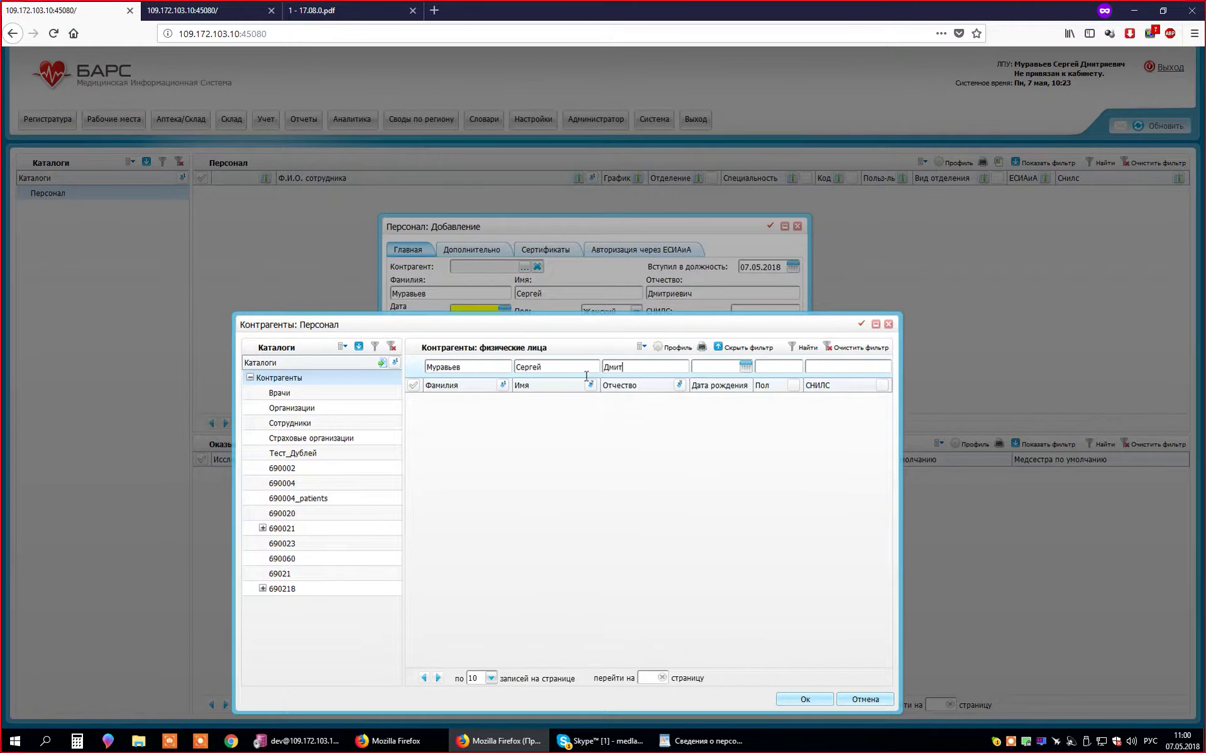
{"action": "left_click_drag", "start_coordinate": [547, 323], "coordinate": [553, 375]}
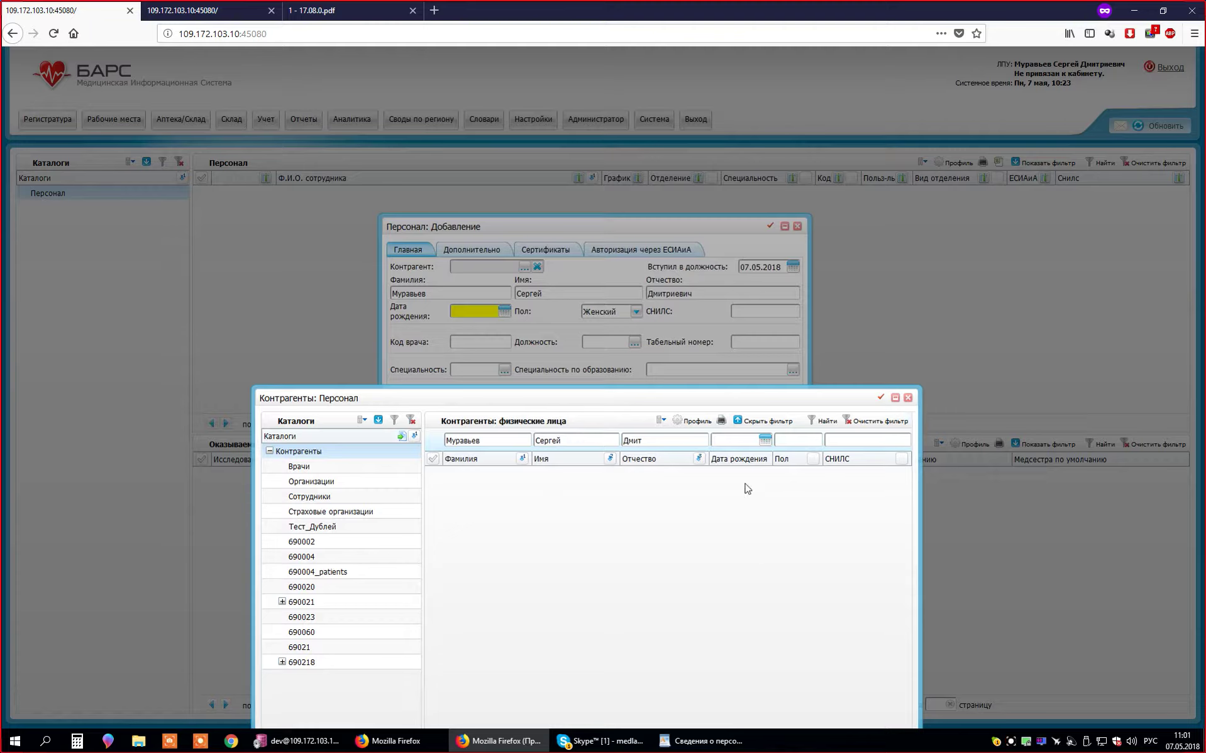
{"action": "left_click", "coordinate": [908, 398]}
- Enter birth date 01.01.1990, sex Мужской and department Терапевтическое 1
{"action": "left_click", "coordinate": [483, 312]}
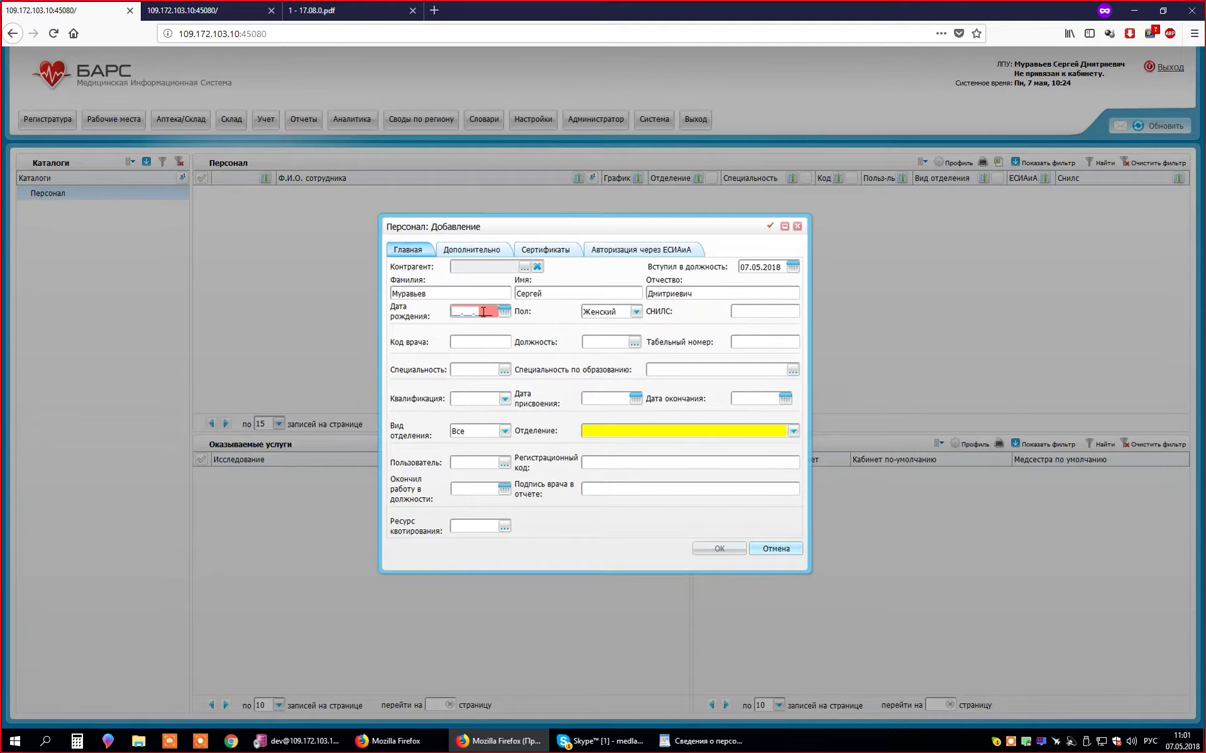
{"action": "left_click", "coordinate": [471, 312]}
{"action": "type", "text": "01.01.1990"}
{"action": "key", "text": "Tab"}
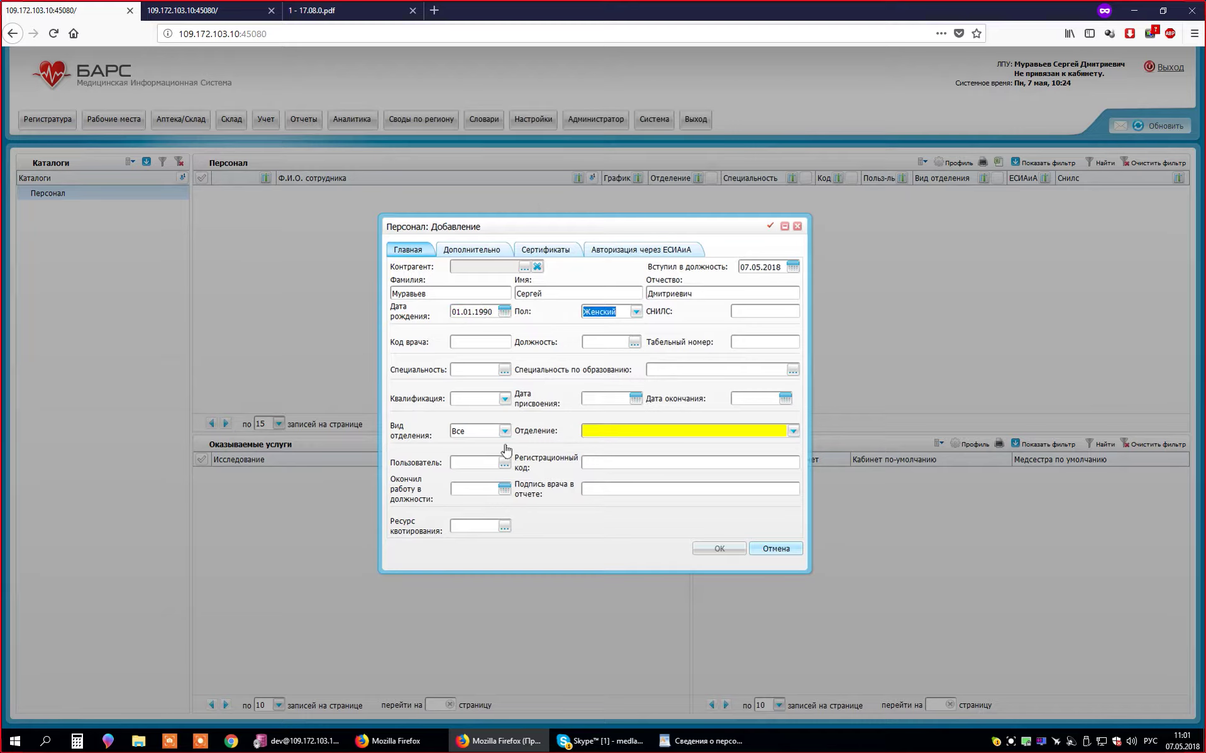
{"action": "left_click", "coordinate": [636, 312]}
{"action": "left_click", "coordinate": [613, 340]}
{"action": "left_click", "coordinate": [640, 431]}
{"action": "left_click", "coordinate": [632, 457]}
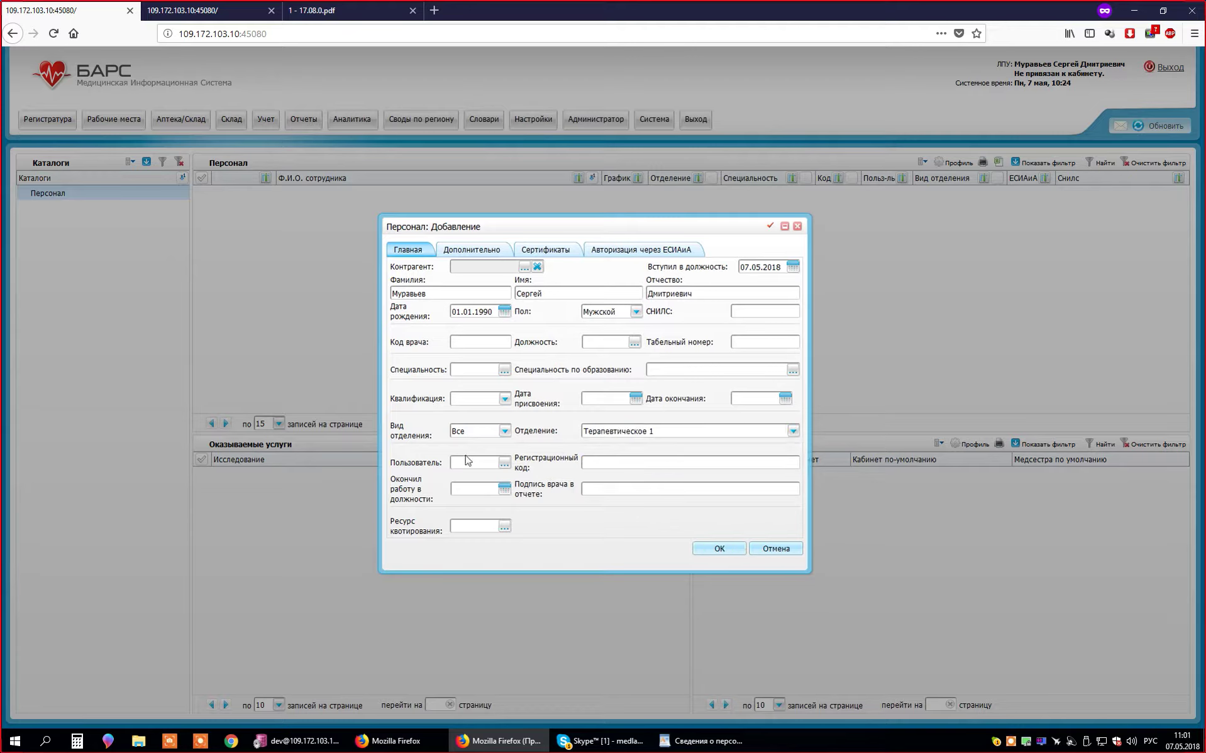
- Leave doctor code and СНИЛС blank and bring up the system users list for Пользователь
{"action": "left_click", "coordinate": [504, 345]}
{"action": "left_click", "coordinate": [775, 318]}
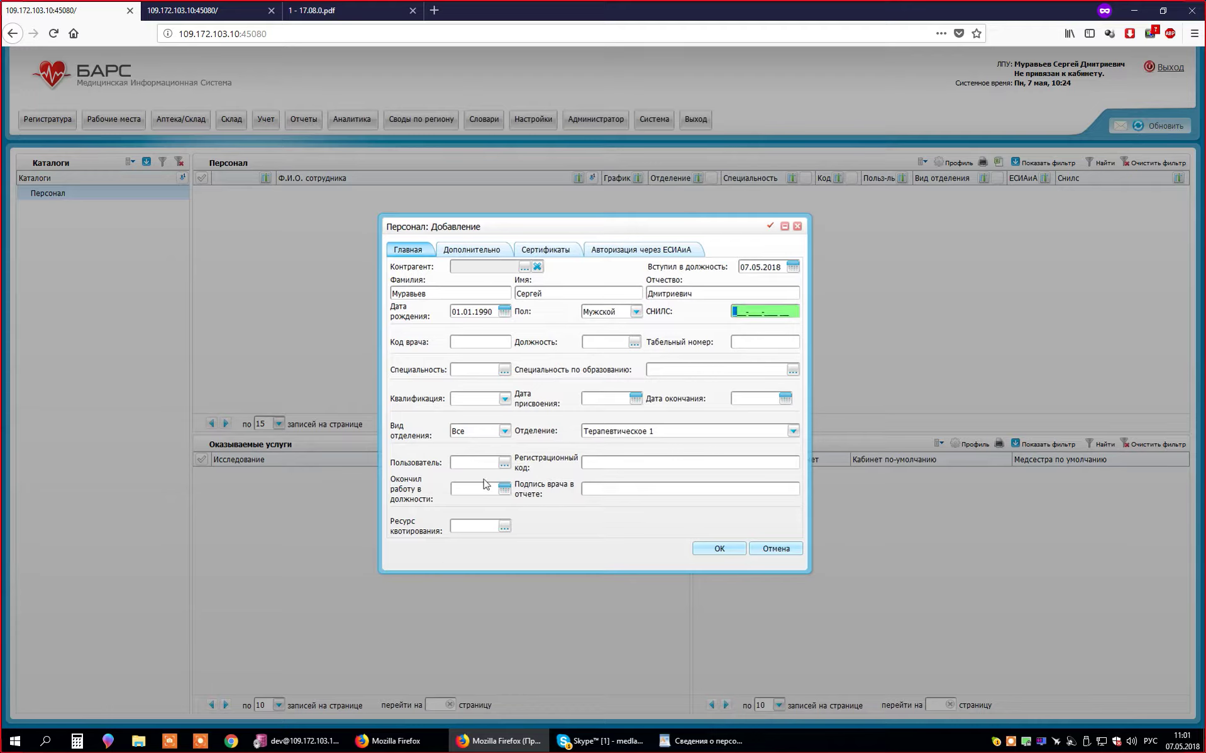
{"action": "left_click", "coordinate": [535, 472]}
{"action": "left_click", "coordinate": [471, 467]}
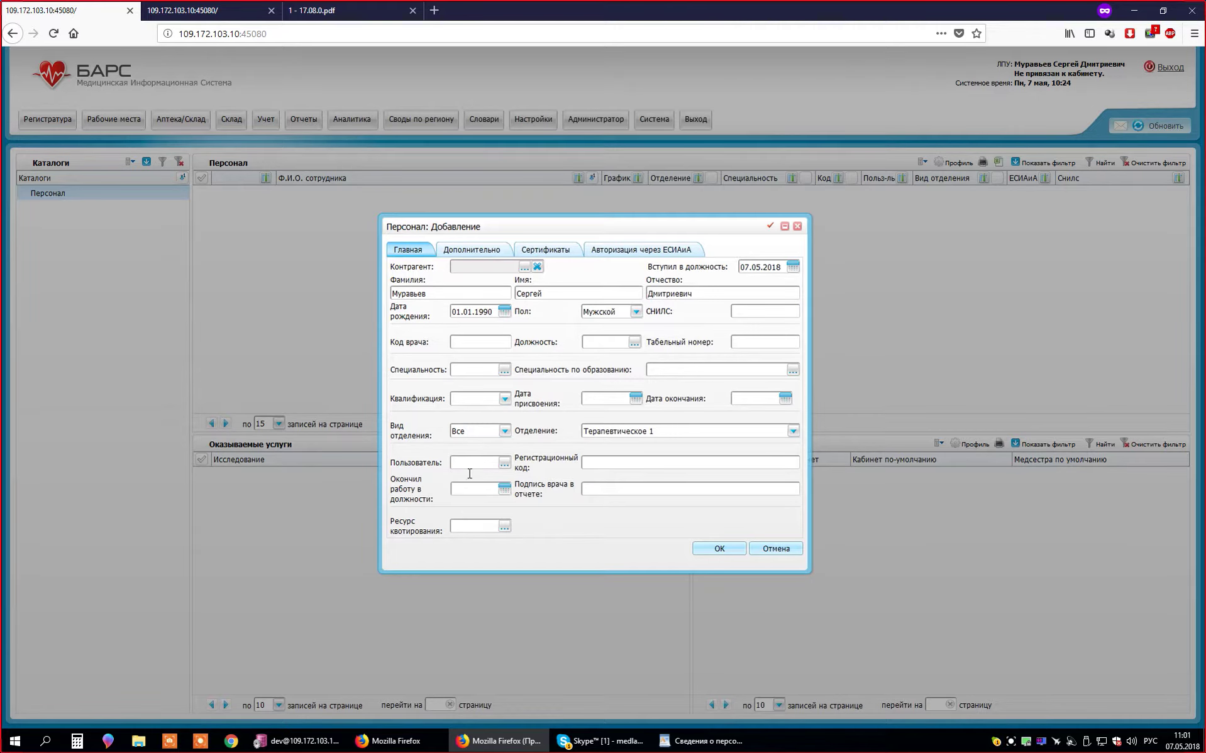
{"action": "left_click", "coordinate": [505, 464]}
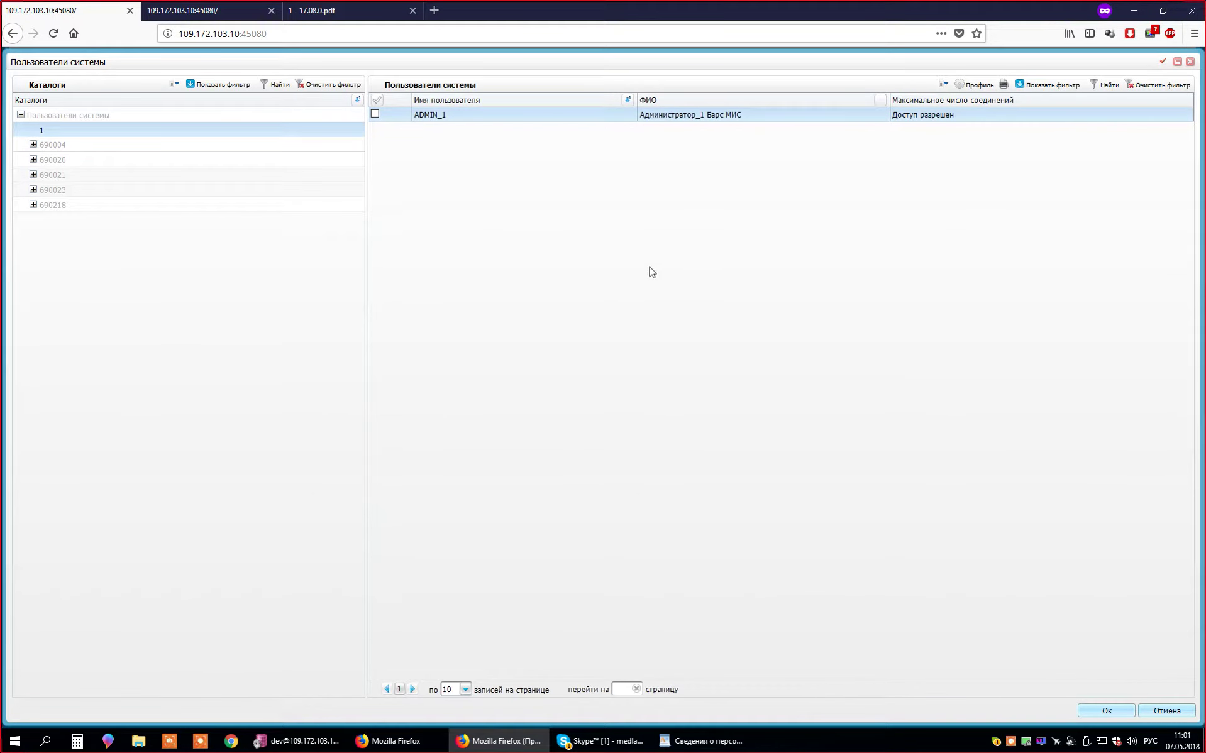
{"action": "right_click", "coordinate": [649, 237]}
{"action": "left_click", "coordinate": [685, 273]}
{"action": "left_click", "coordinate": [737, 443]}
{"action": "left_click_drag", "start_coordinate": [588, 64], "coordinate": [523, 486]}
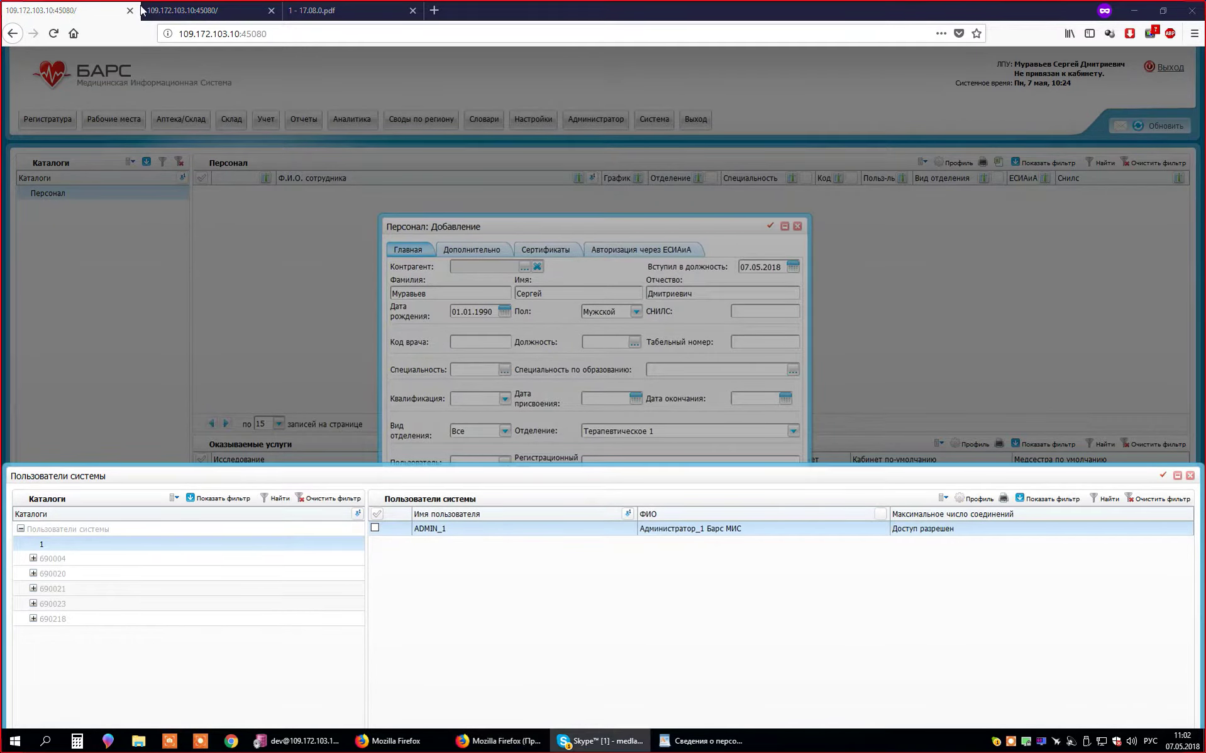
- In a second tab, open Регистратура to confirm ADMIN_1 isn't linked to staff, then return
{"action": "middle_click", "coordinate": [120, 88]}
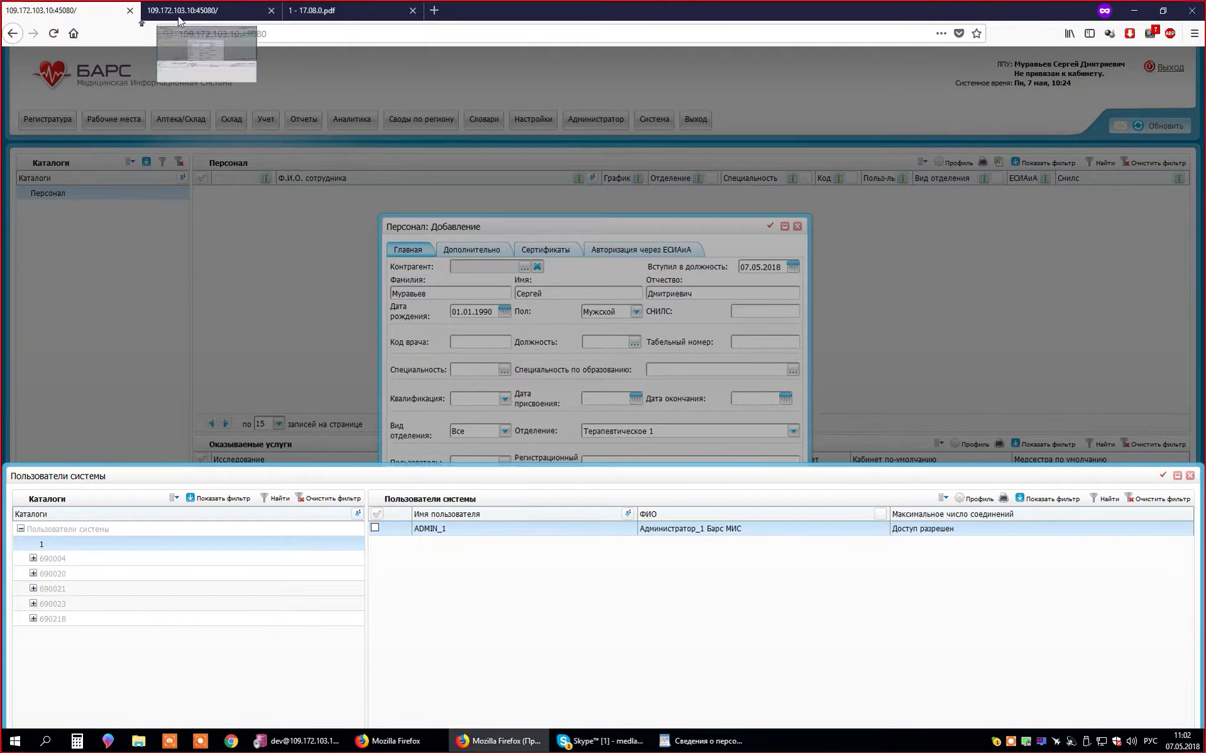
{"action": "left_click", "coordinate": [207, 10]}
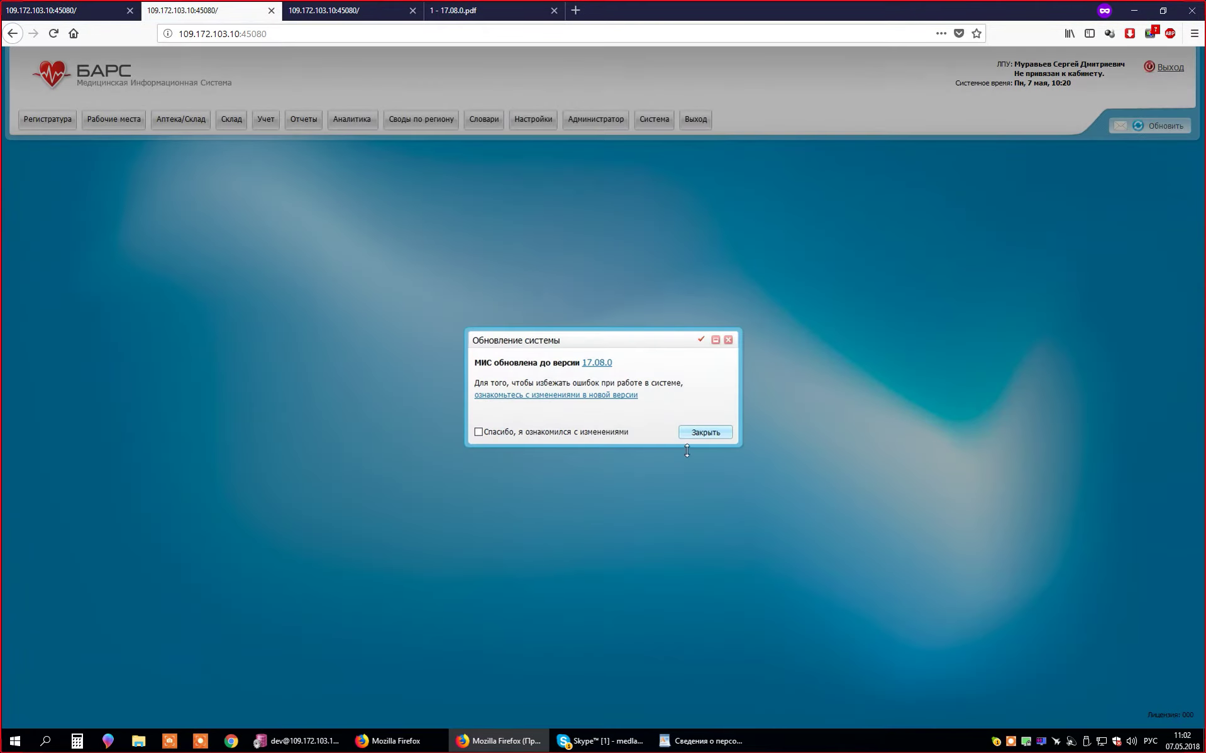
{"action": "left_click", "coordinate": [689, 434]}
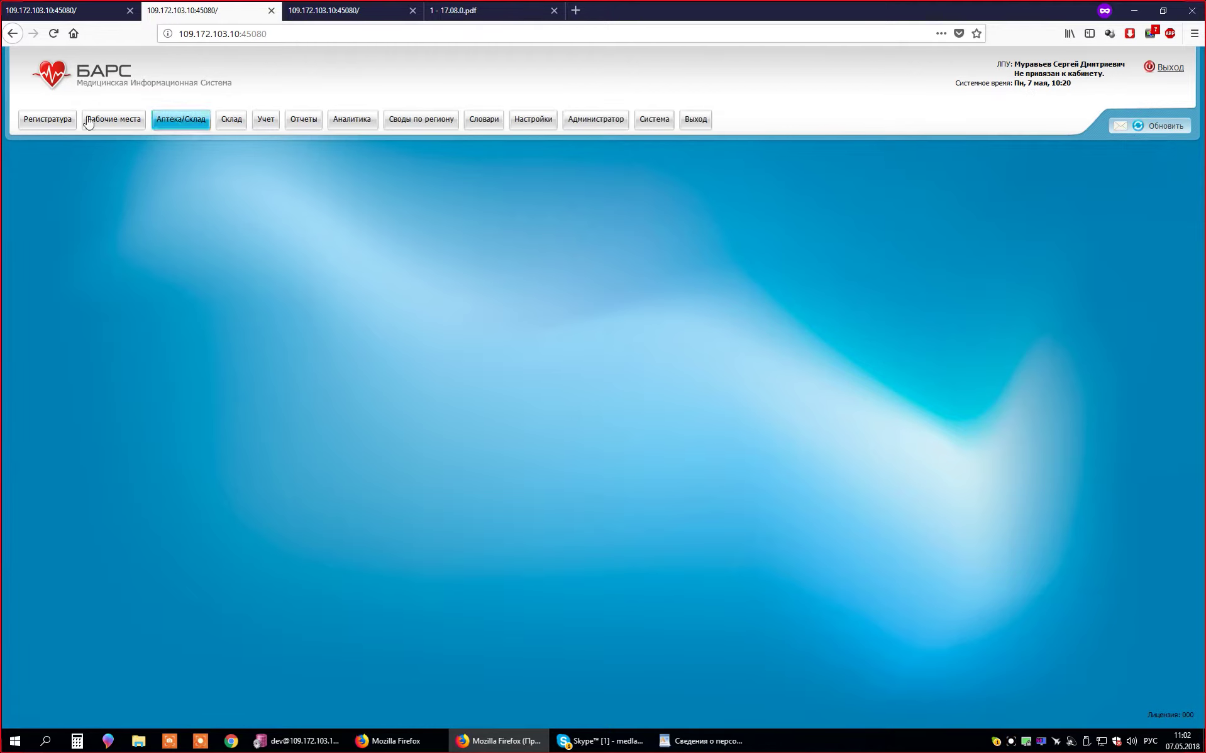
{"action": "left_click", "coordinate": [47, 119]}
{"action": "left_click", "coordinate": [74, 179]}
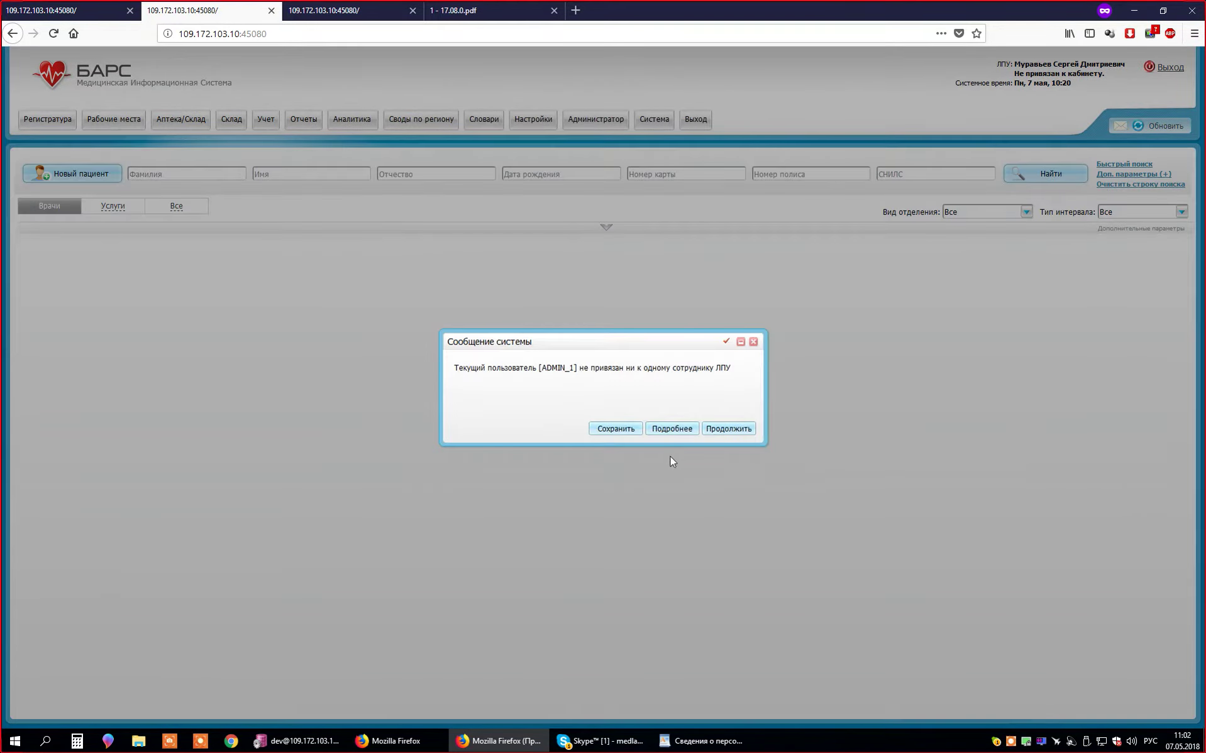
{"action": "double_click", "coordinate": [547, 368]}
{"action": "left_click", "coordinate": [74, 12]}
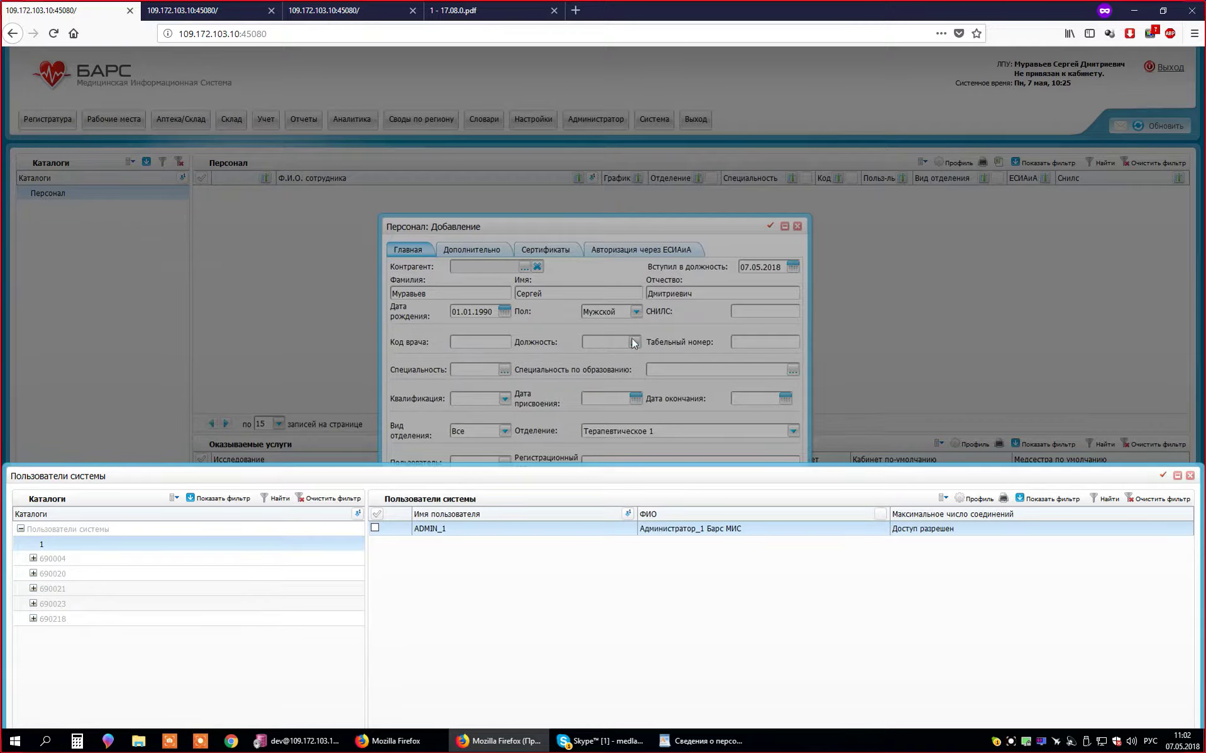
- Assign ADMIN_1 as the user, then clear the Пользователь field again
{"action": "double_click", "coordinate": [500, 531]}
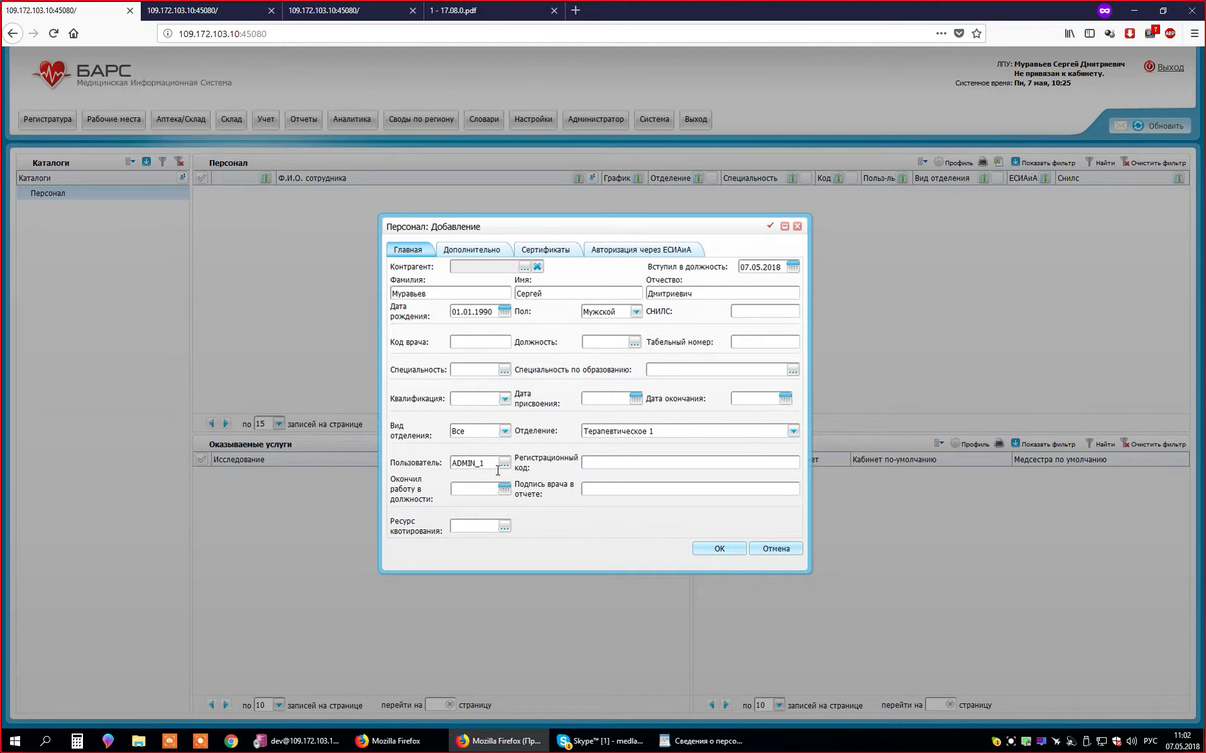
{"action": "left_click_drag", "start_coordinate": [497, 471], "coordinate": [333, 462]}
{"action": "key", "text": "BackSpace"}
- Reopen the users list, start and cancel a new user entry, then close the list
{"action": "left_click", "coordinate": [503, 465]}
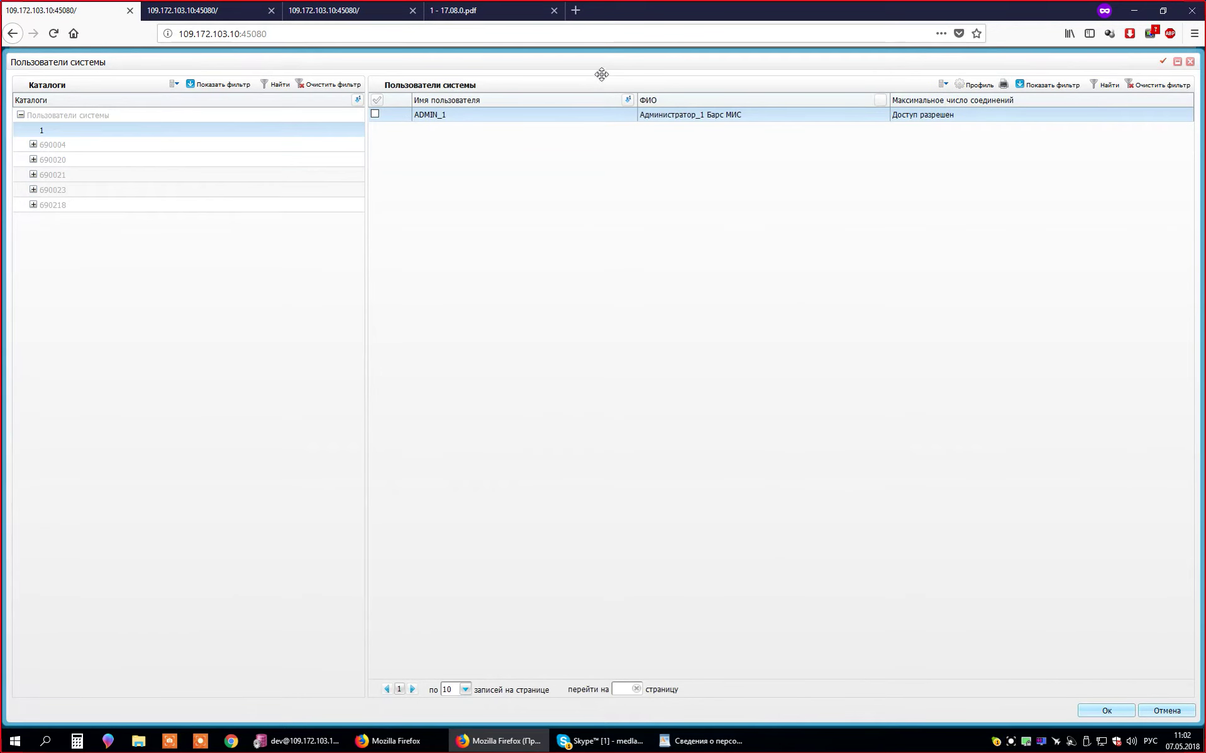
{"action": "left_click_drag", "start_coordinate": [602, 74], "coordinate": [597, 435]}
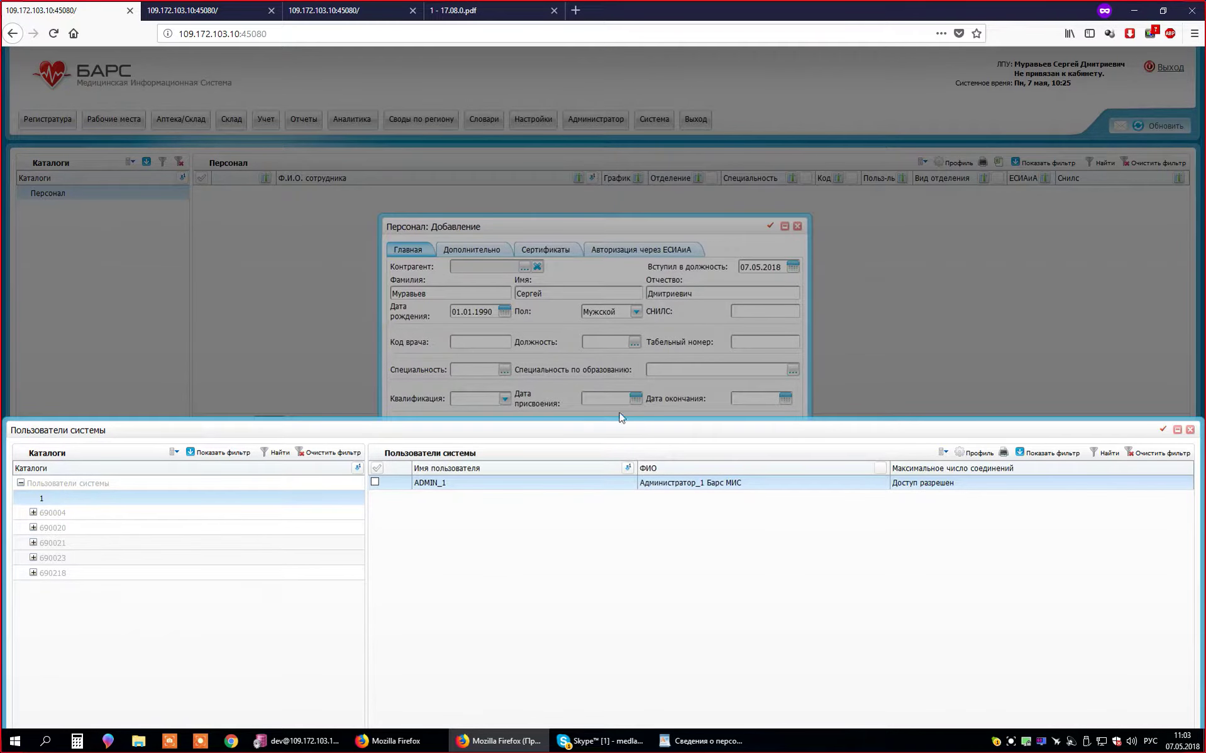
{"action": "right_click", "coordinate": [502, 557]}
{"action": "left_click", "coordinate": [546, 586]}
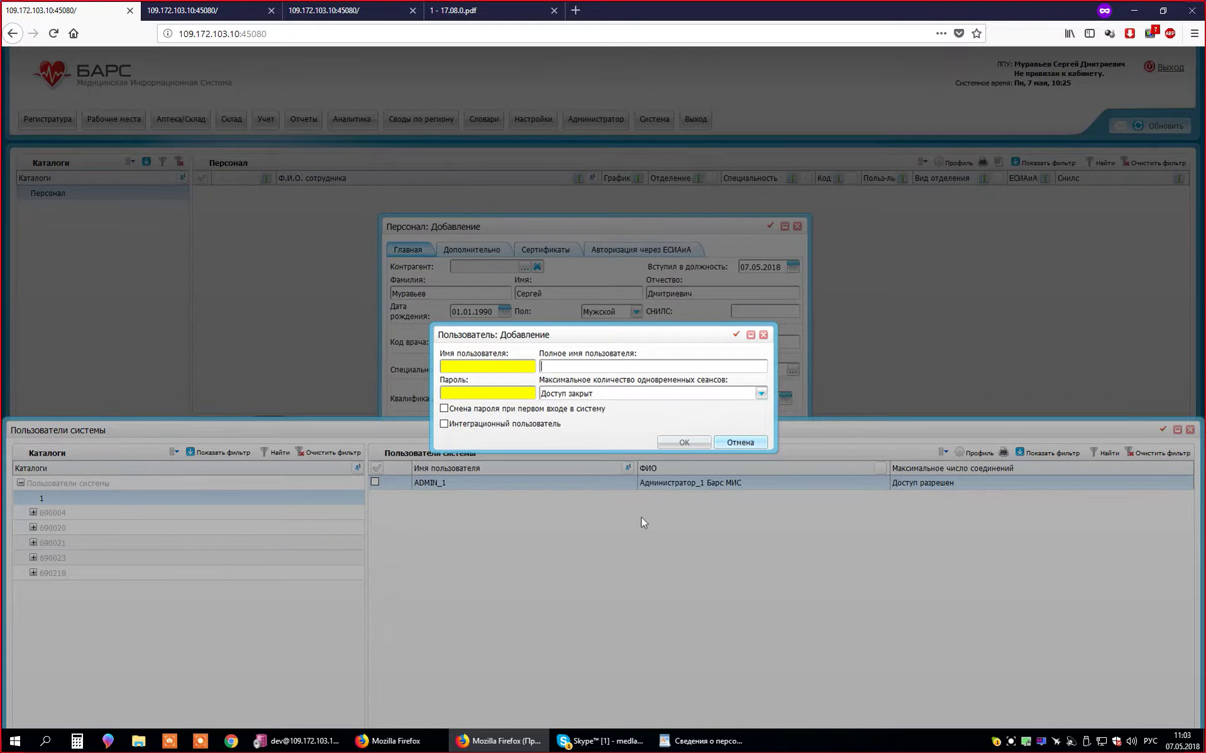
{"action": "left_click", "coordinate": [729, 443]}
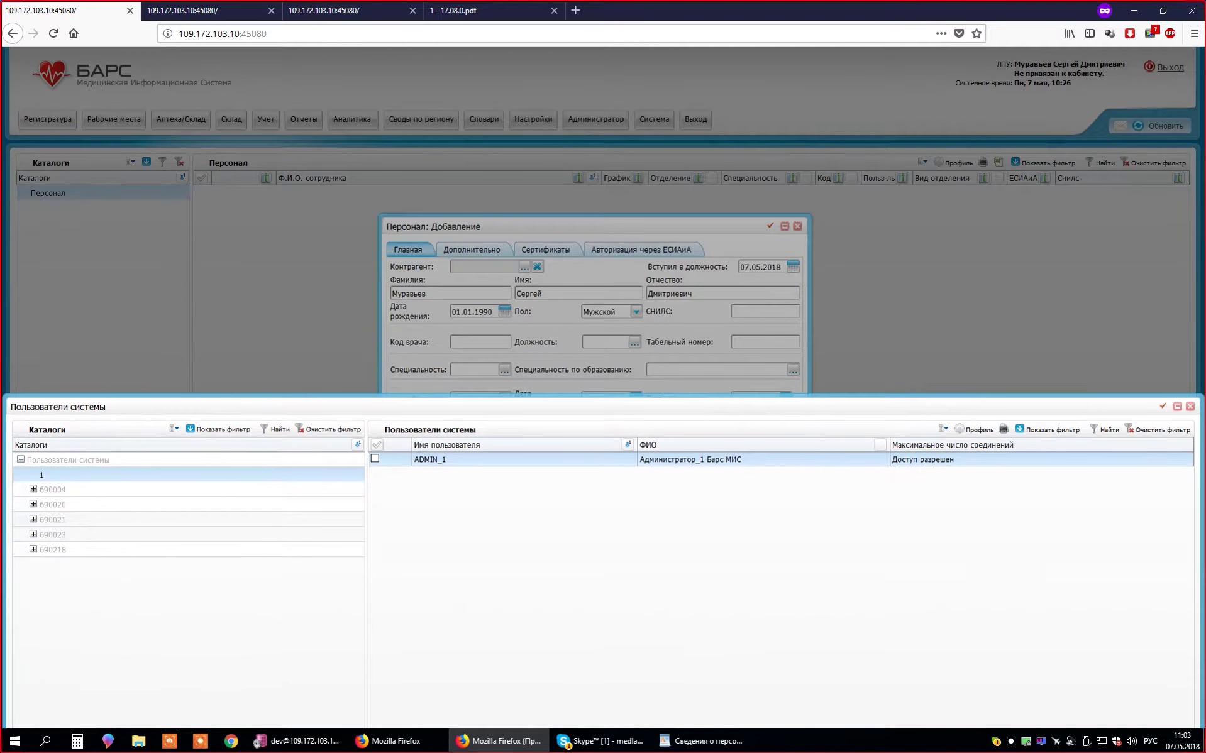
{"action": "left_click", "coordinate": [1191, 406]}
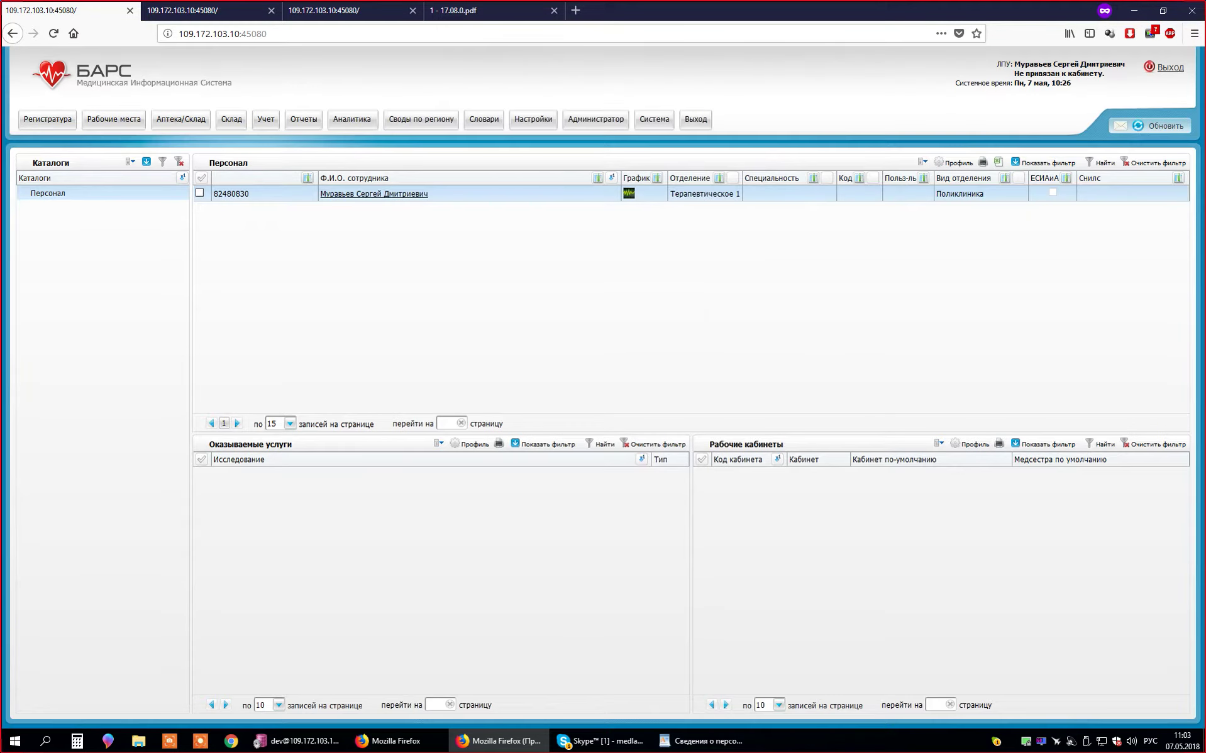
- Reopen the new staff record for editing and link system user ADMIN_1 from the users picker
{"action": "right_click", "coordinate": [573, 200]}
{"action": "left_click", "coordinate": [617, 270]}
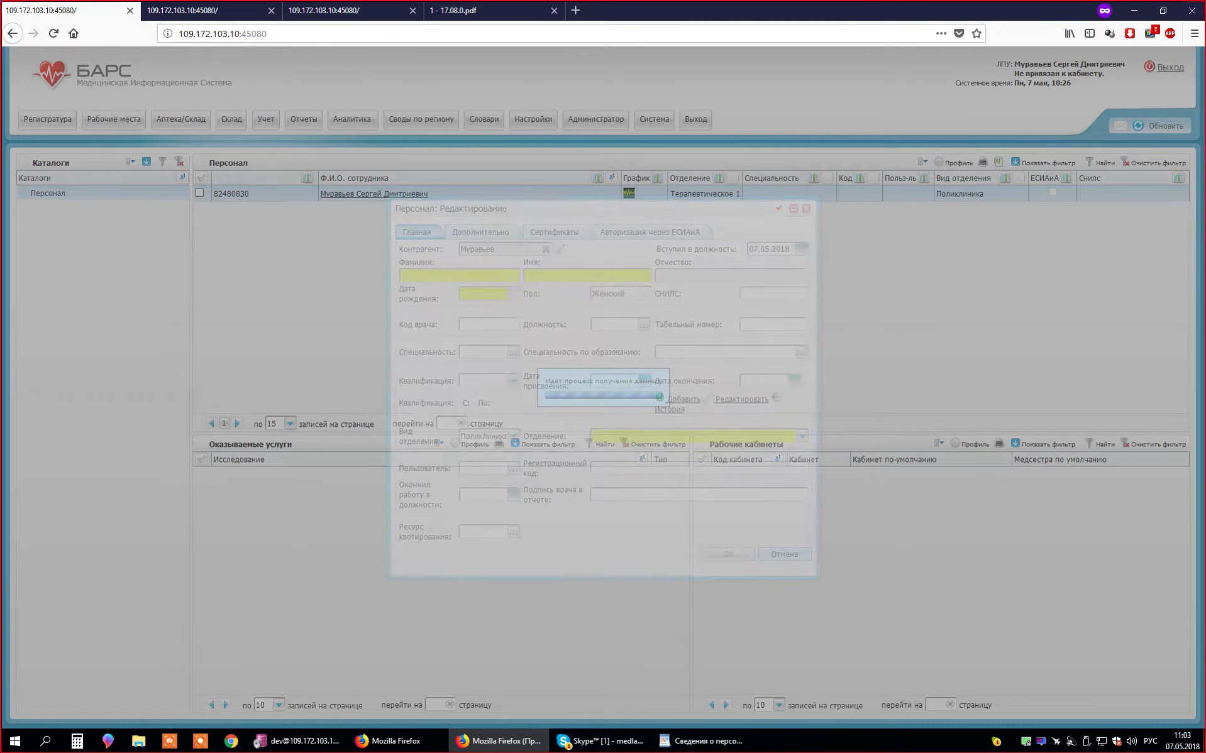
{"action": "left_click", "coordinate": [514, 445]}
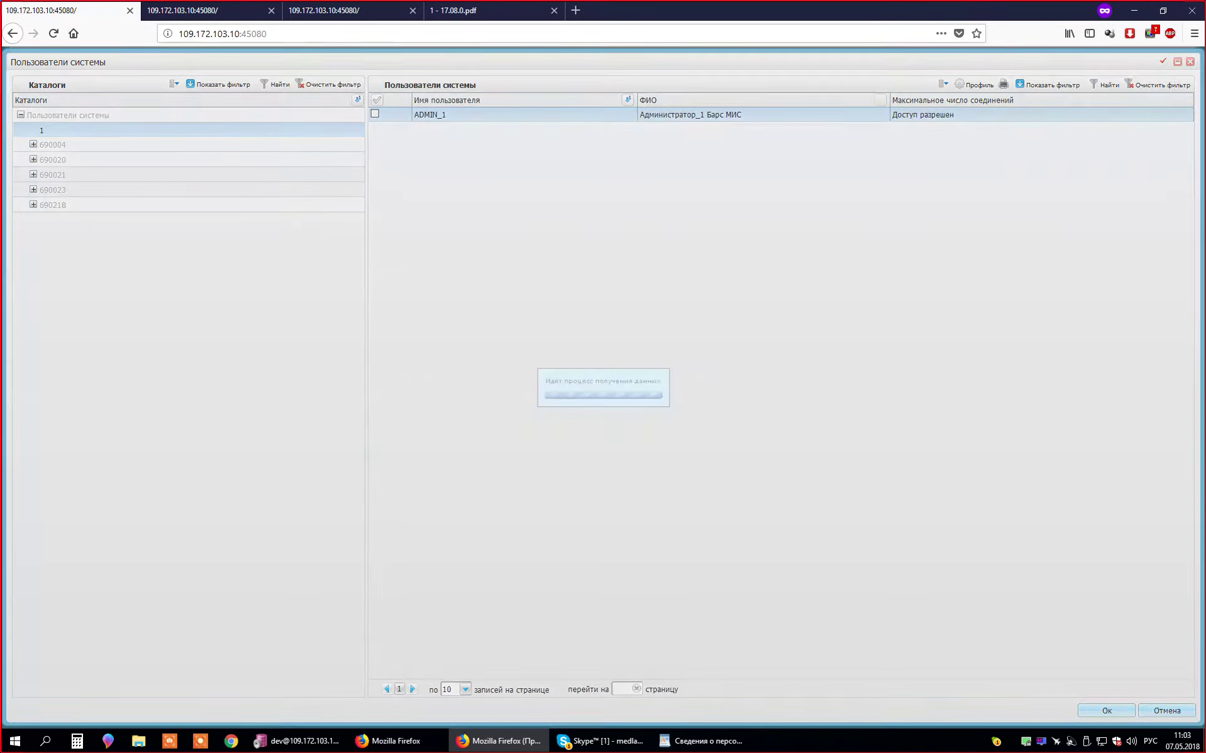
{"action": "right_click", "coordinate": [488, 265]}
{"action": "left_click", "coordinate": [516, 291]}
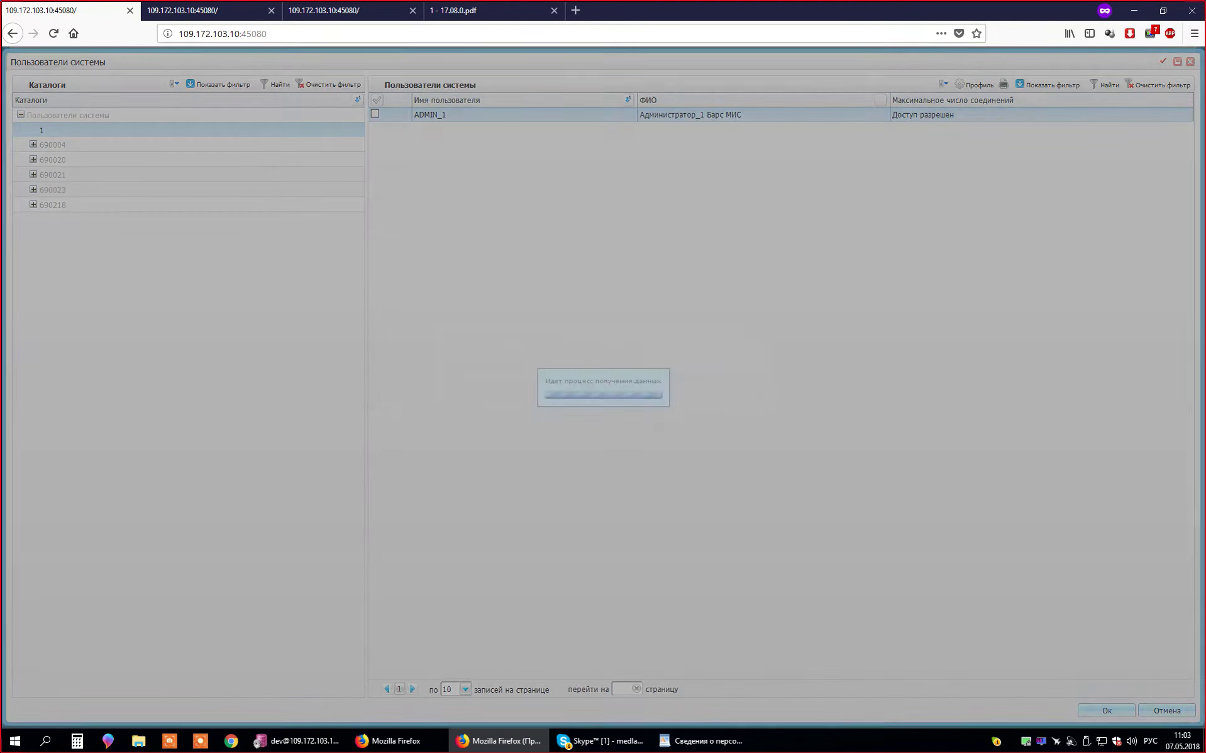
{"action": "left_click", "coordinate": [465, 366]}
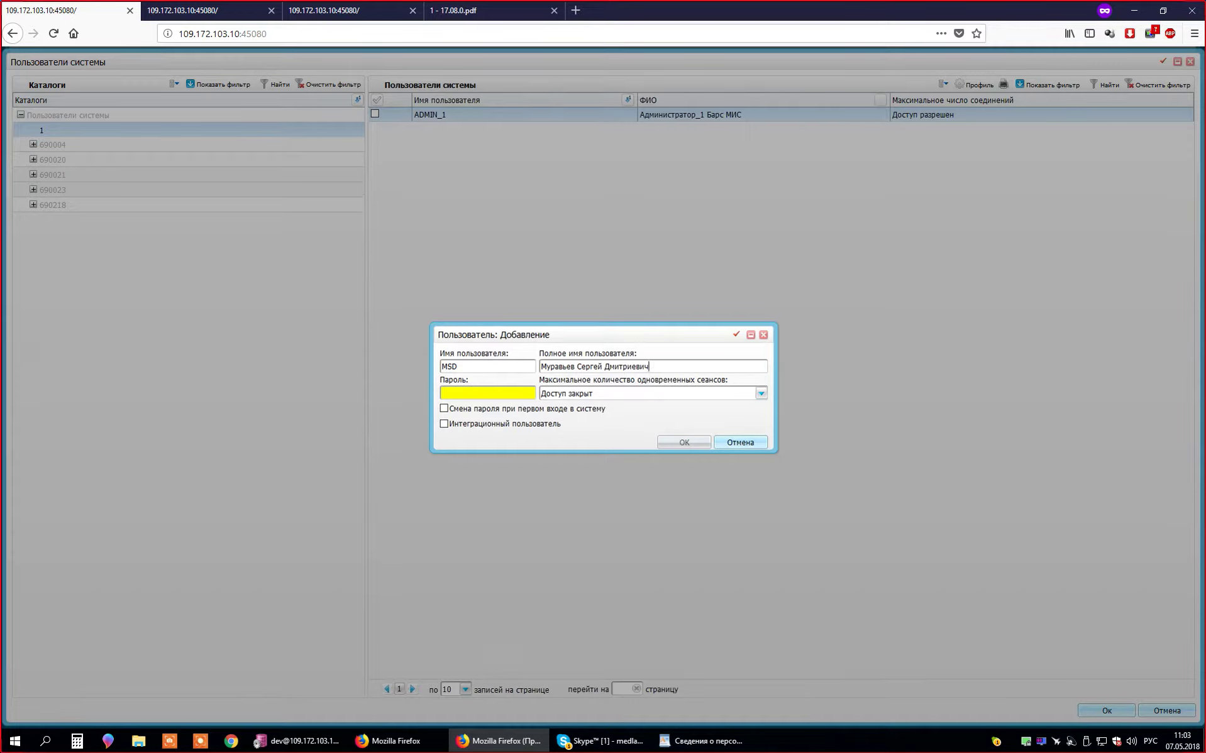
{"action": "key", "text": "ctrl+a"}
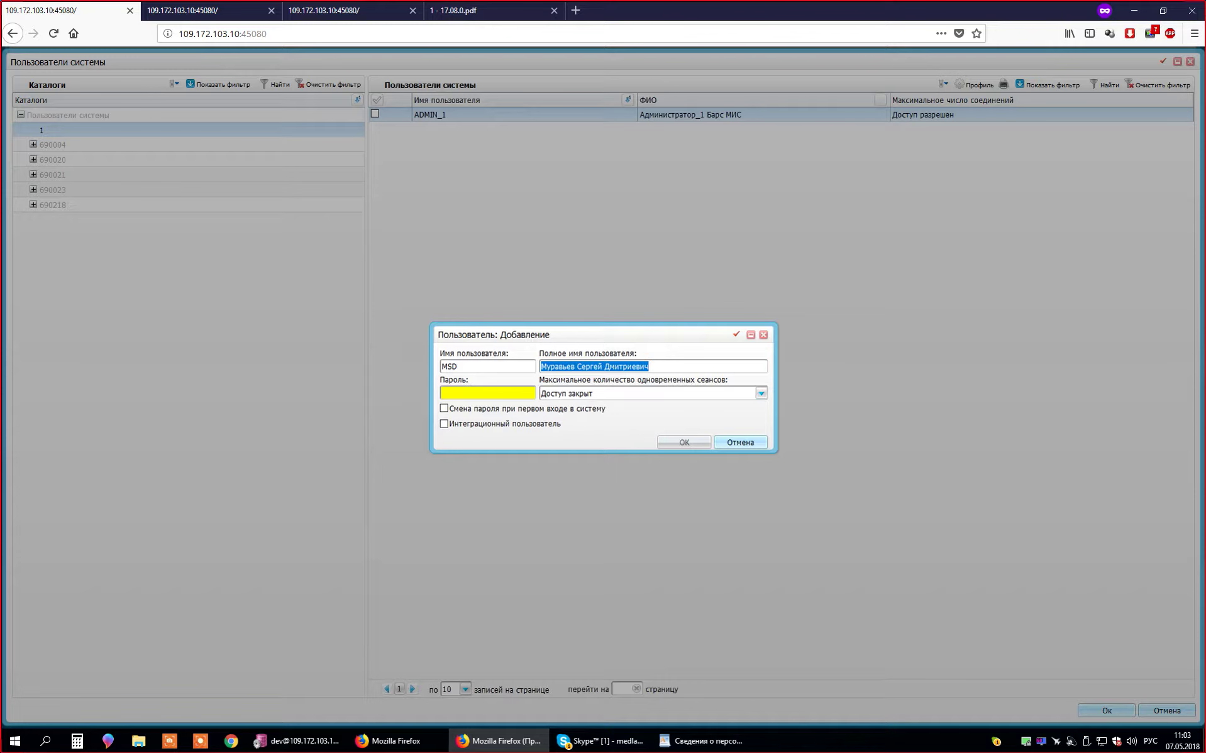
{"action": "key", "text": "Escape"}
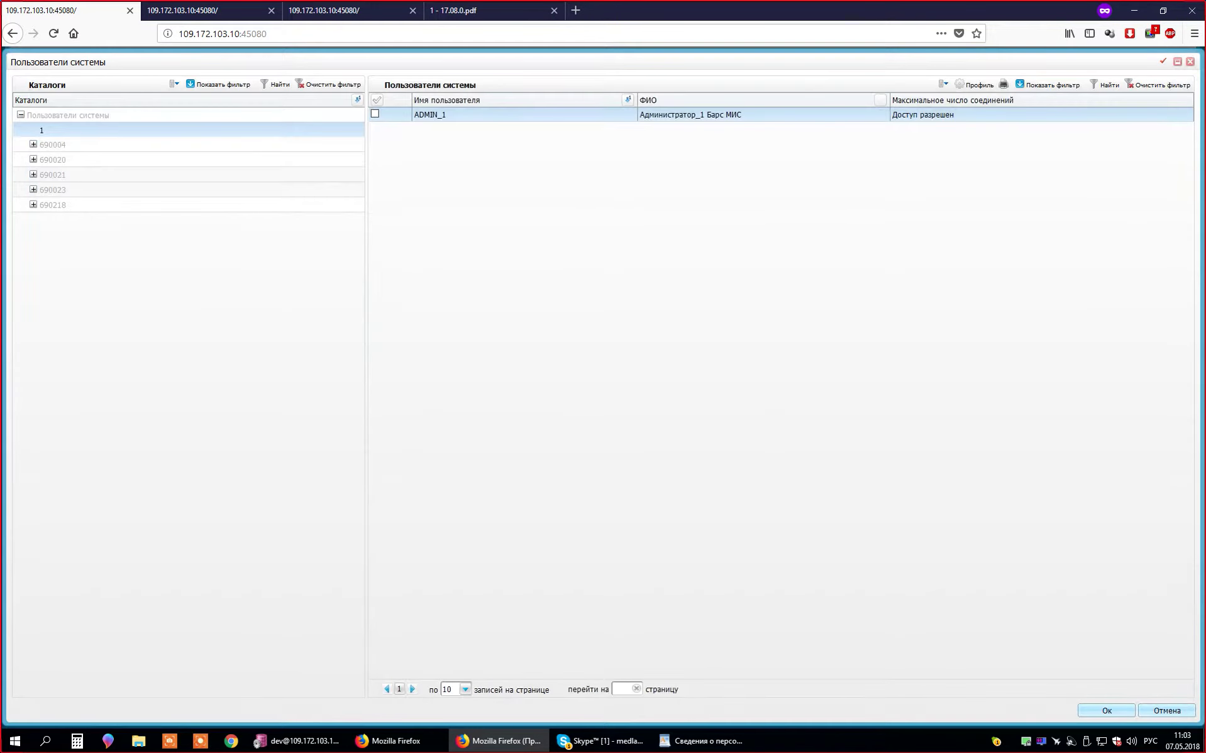
{"action": "key", "text": "Return"}
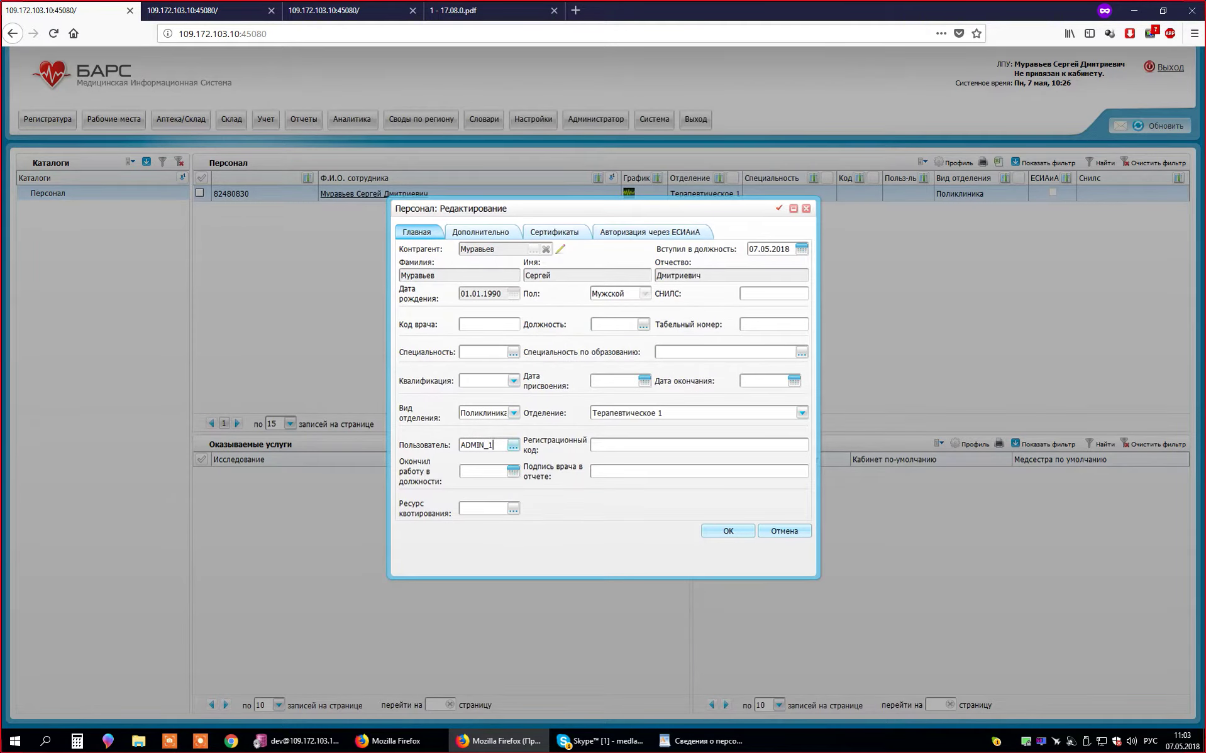
- Deselect the user field value and open the specialties list, inspecting the Детская хирургия row
{"action": "double_click", "coordinate": [493, 445]}
{"action": "key", "text": "Right"}
{"action": "left_click", "coordinate": [513, 352]}
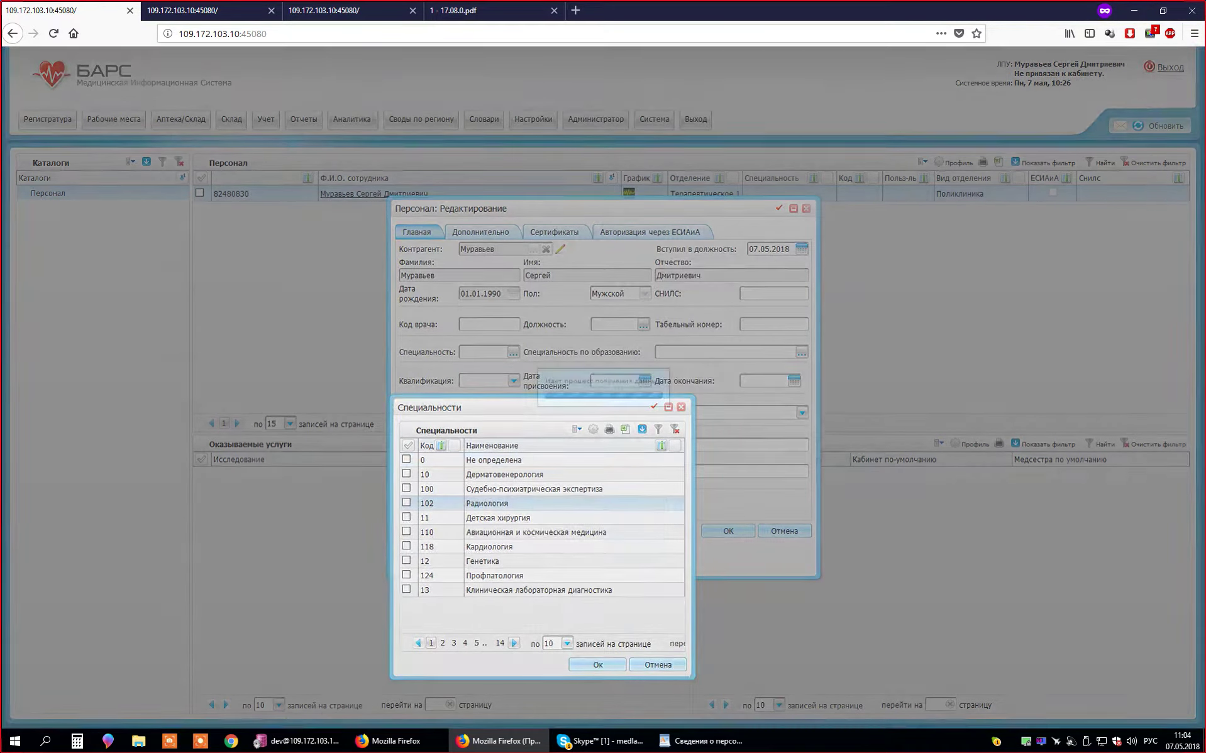
{"action": "right_click", "coordinate": [536, 503]}
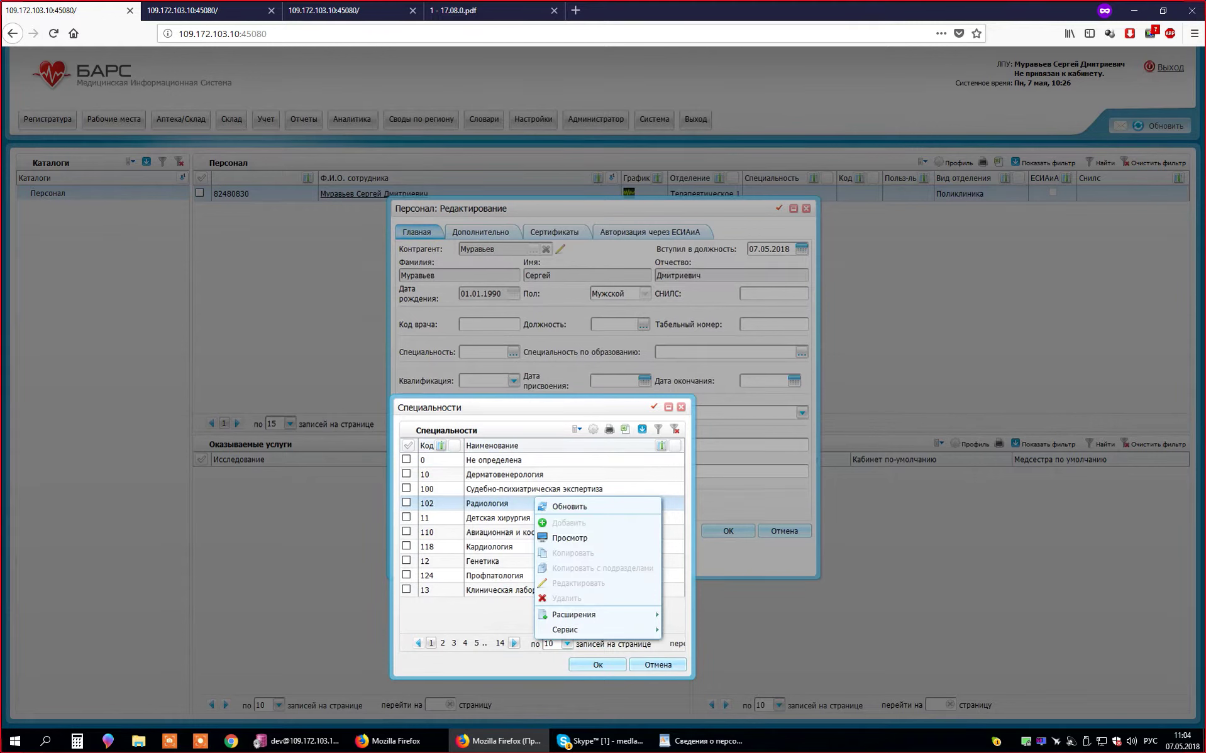
{"action": "left_click", "coordinate": [487, 518]}
{"action": "right_click", "coordinate": [488, 520]}
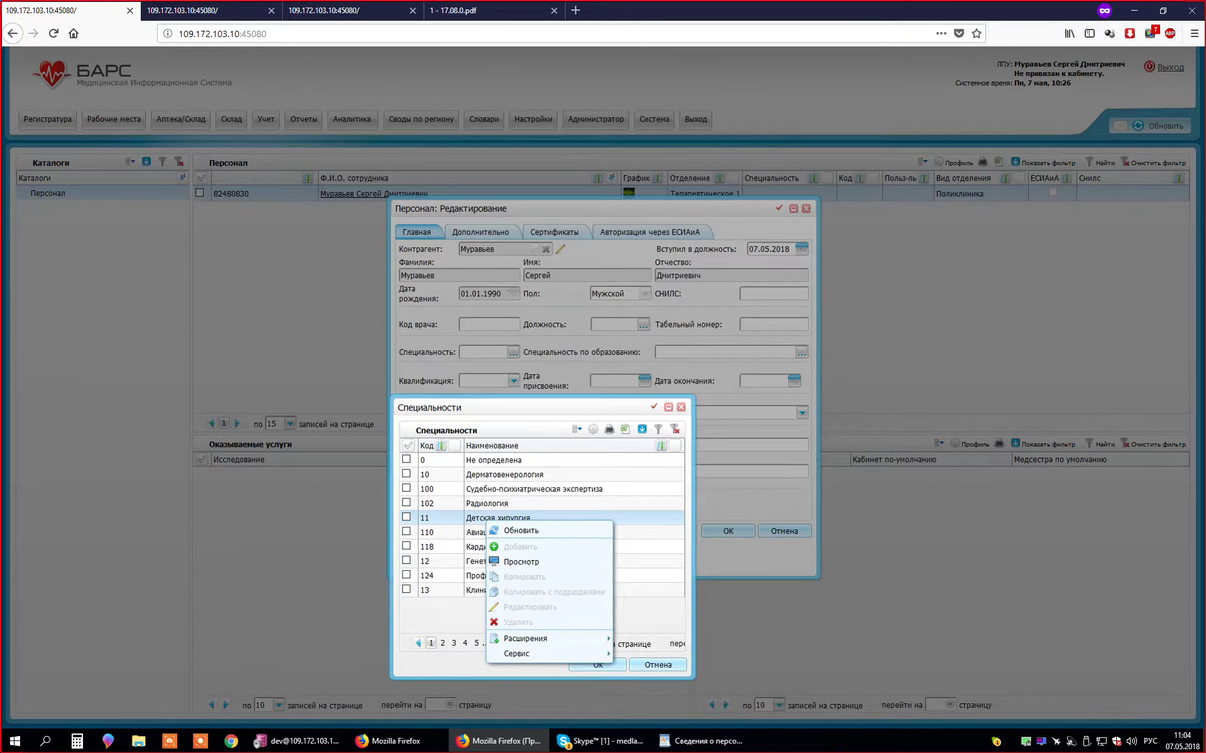
{"action": "left_click", "coordinate": [478, 532]}
- Show 150 specialties per page and choose 118 Кардиология
{"action": "left_click", "coordinate": [567, 644]}
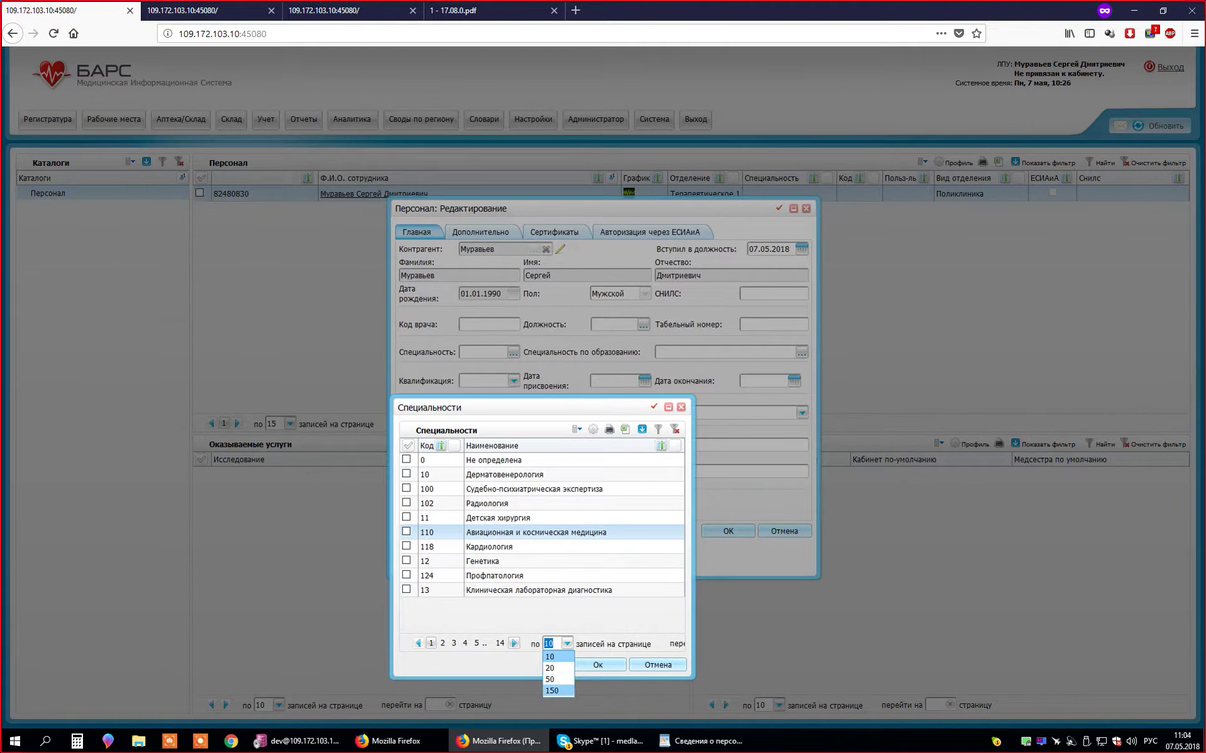
{"action": "left_click", "coordinate": [553, 692]}
{"action": "scroll", "coordinate": [541, 535], "scroll_direction": "down", "scroll_amount": 10}
{"action": "scroll", "coordinate": [541, 535], "scroll_direction": "down", "scroll_amount": 10}
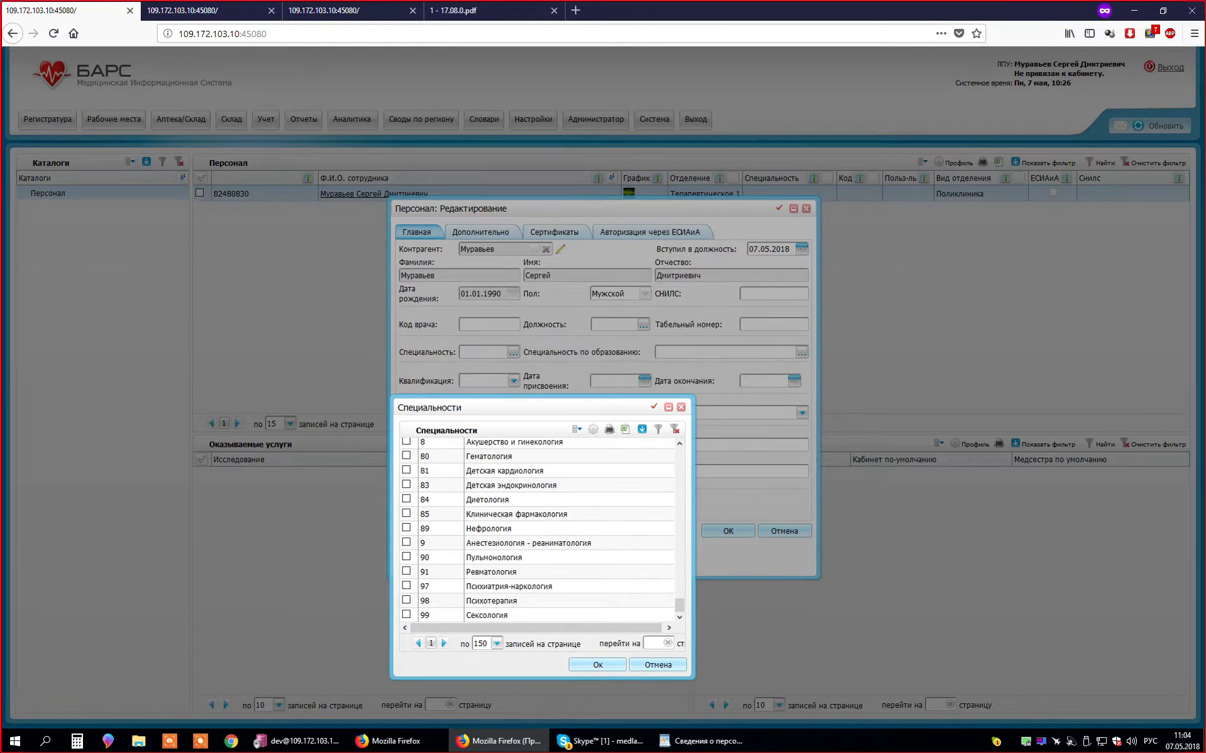
{"action": "scroll", "coordinate": [540, 534], "scroll_direction": "up", "scroll_amount": 20}
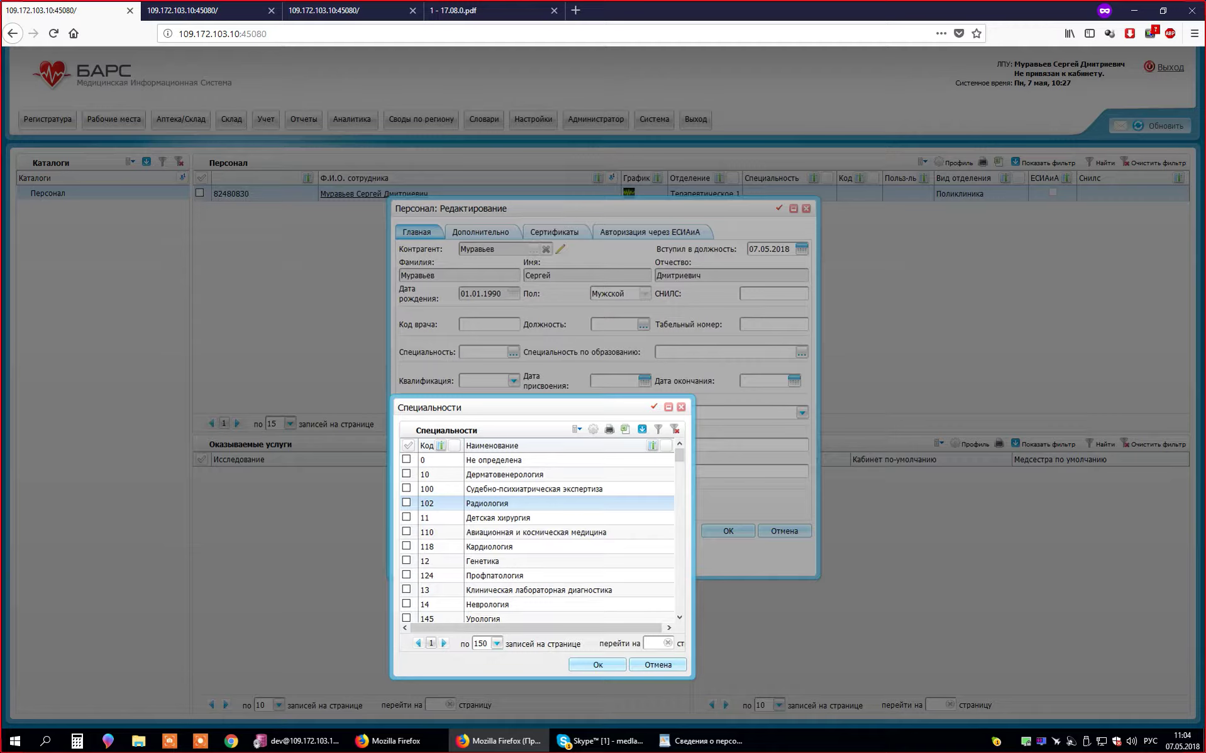
{"action": "double_click", "coordinate": [488, 547]}
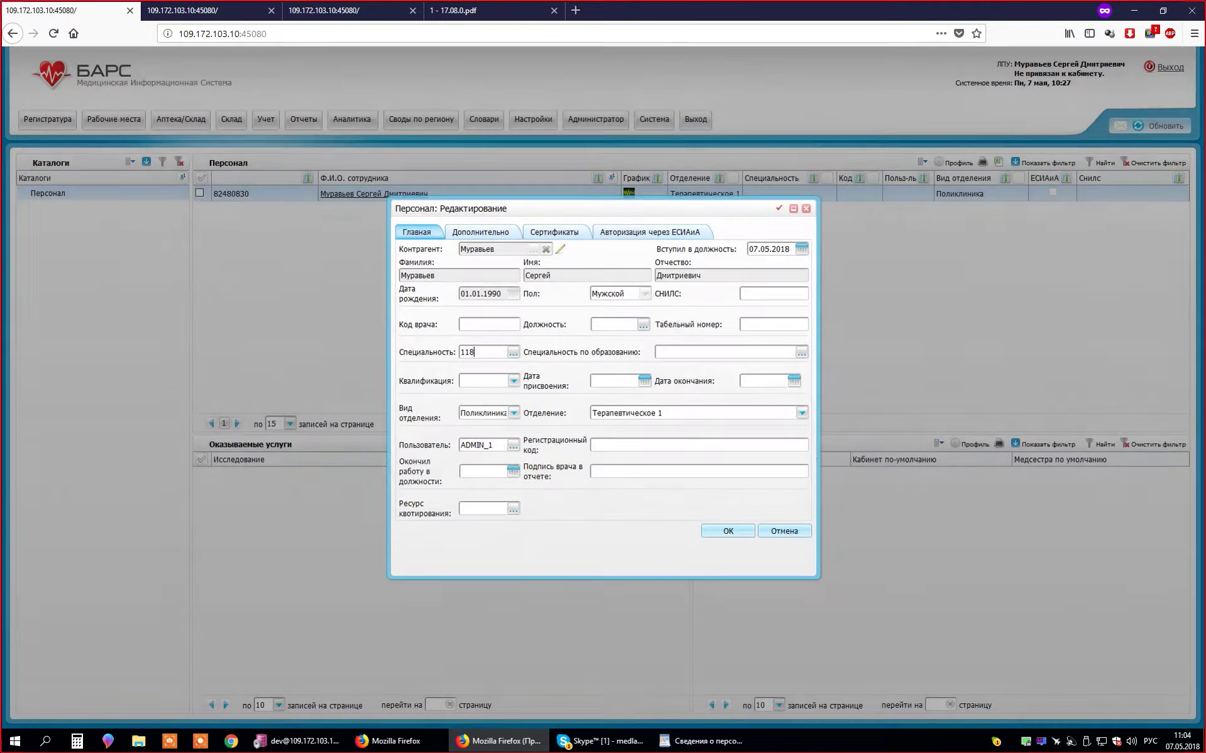
- Choose 208 бухгалтер from the Должности list, then type 13
{"action": "left_click", "coordinate": [643, 324]}
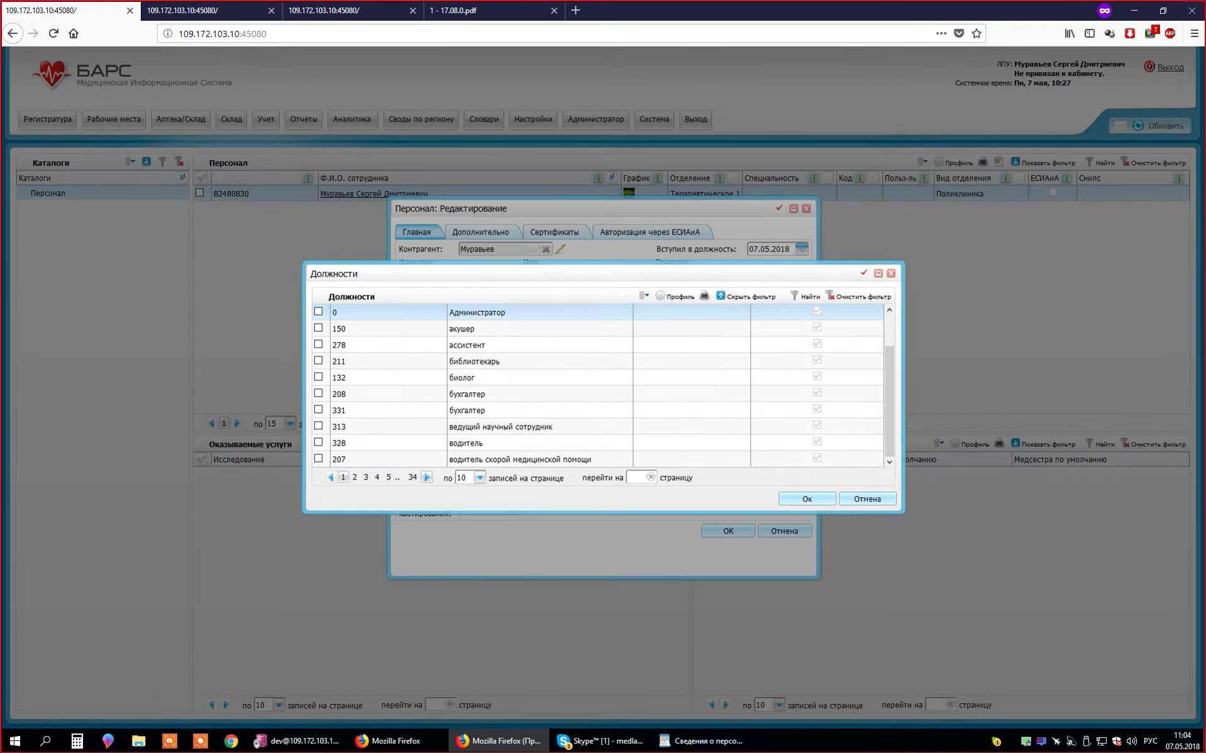
{"action": "right_click", "coordinate": [514, 349]}
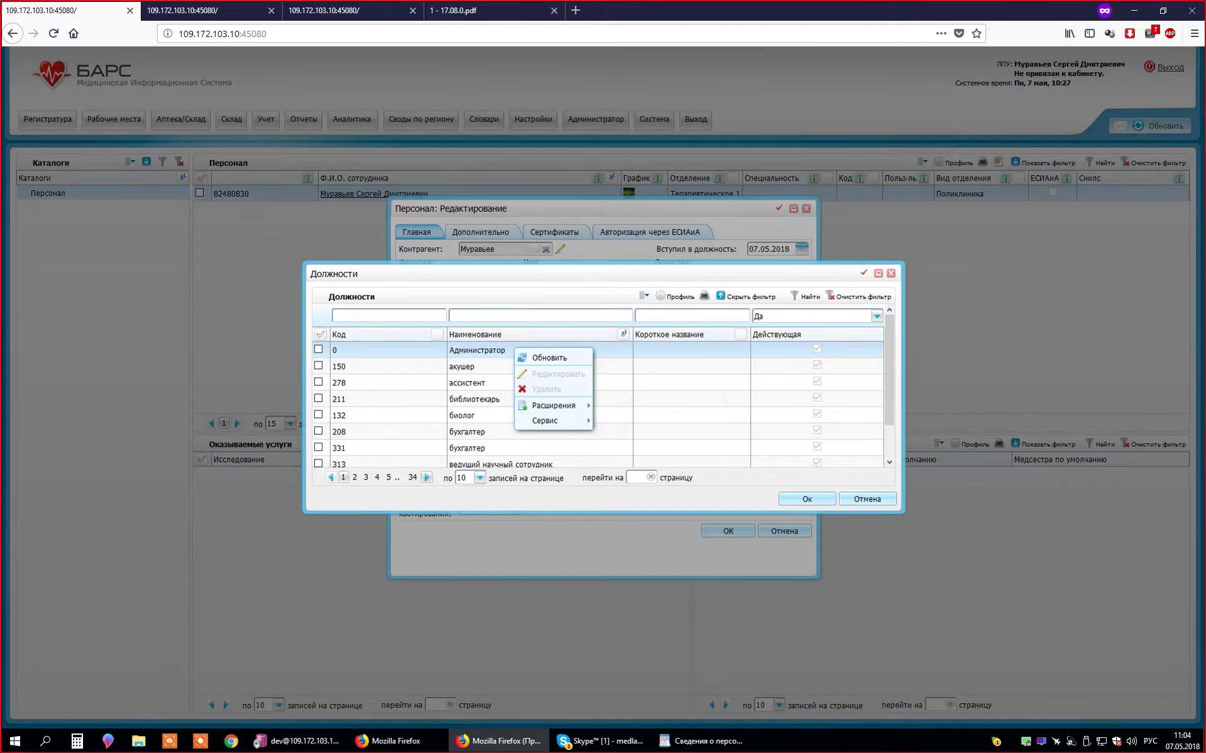
{"action": "key", "text": "Escape"}
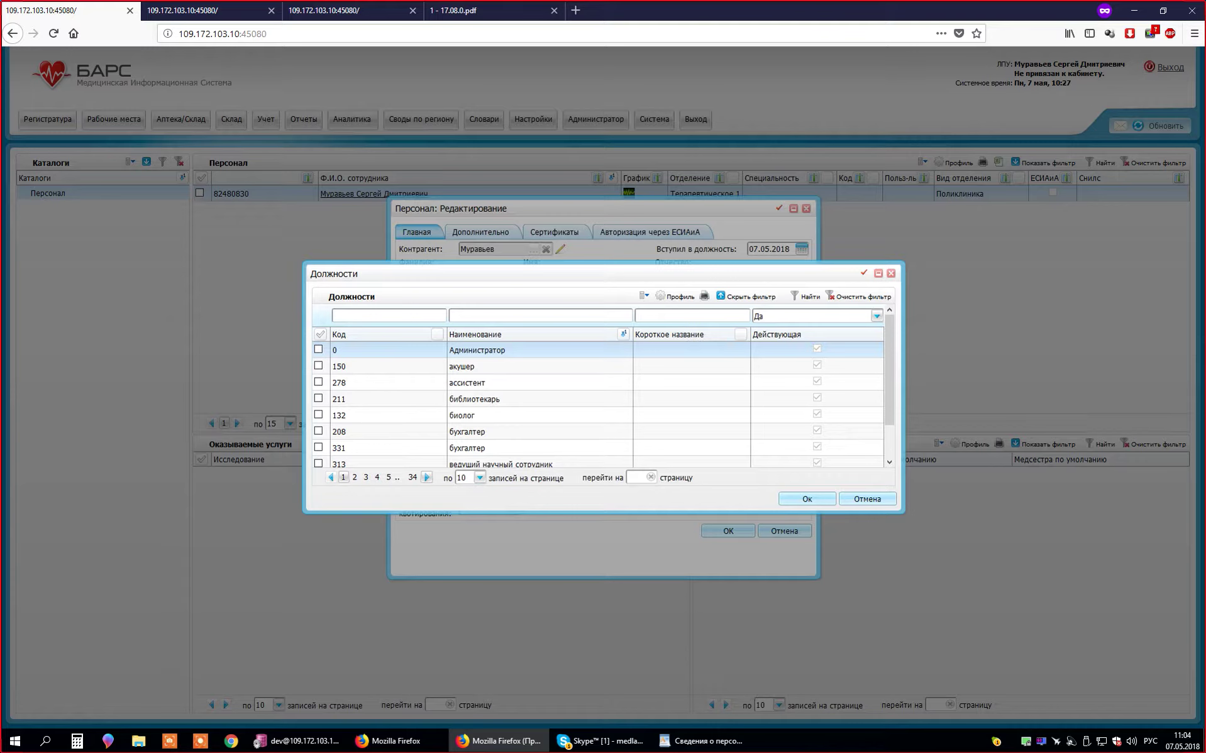
{"action": "key", "text": "Down"}
{"action": "key", "text": "Down"}
{"action": "key", "text": "Down"}
{"action": "key", "text": "Down"}
{"action": "key", "text": "Down"}
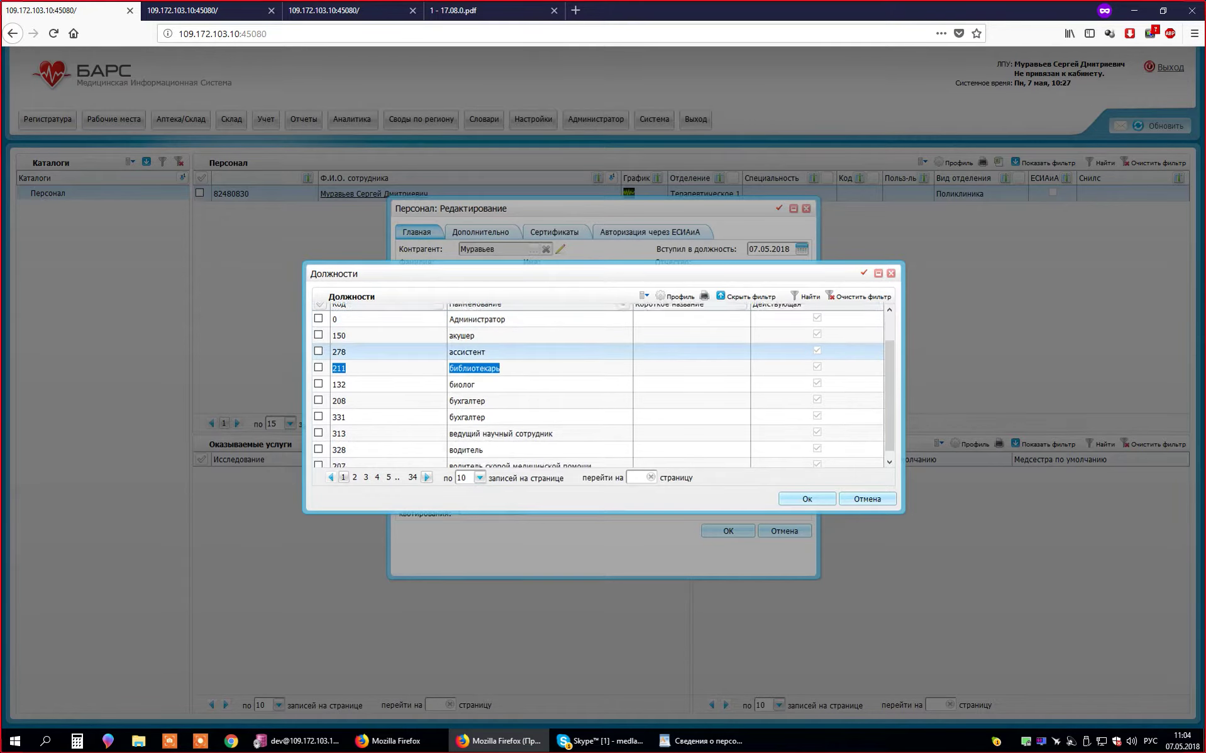
{"action": "key", "text": "Return"}
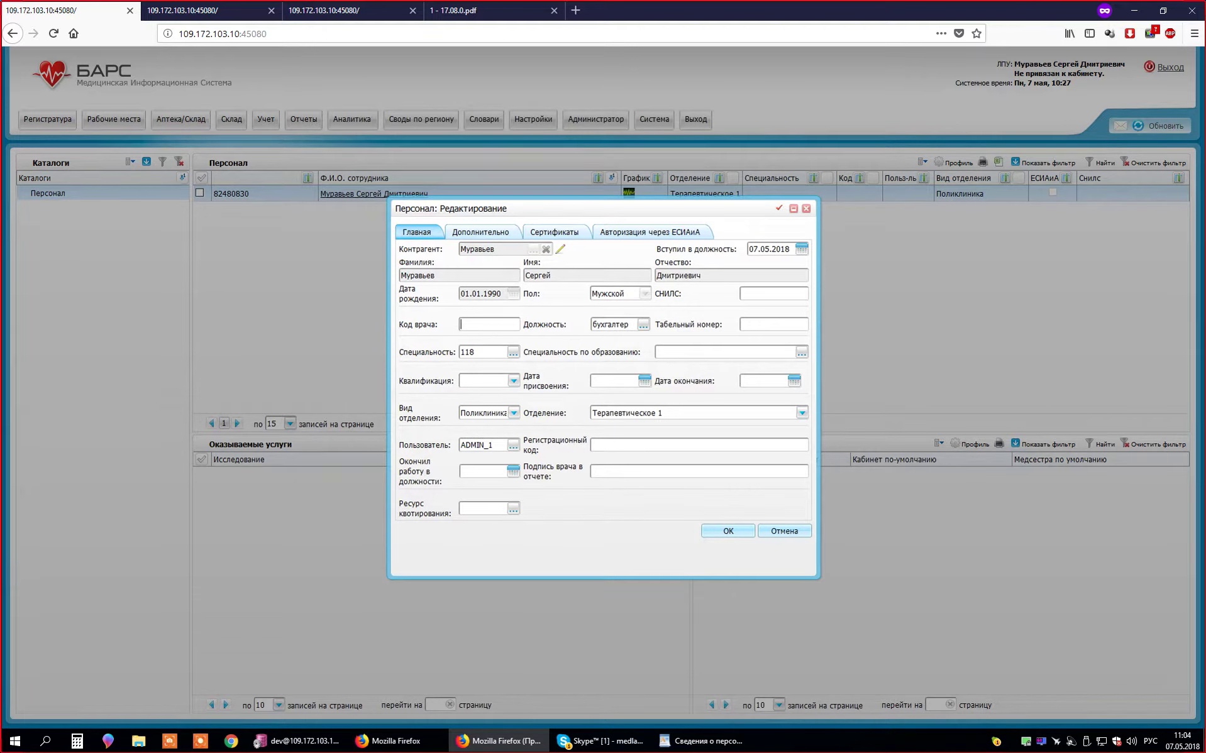
{"action": "type", "text": "131"}
- Confirm doctor code 131, save the Персонал record, and reload the page with F5
{"action": "double_click", "coordinate": [467, 325]}
{"action": "key", "text": "ctrl+a"}
{"action": "key", "text": "Right"}
{"action": "key", "text": "ctrl+a"}
{"action": "key", "text": "Return"}
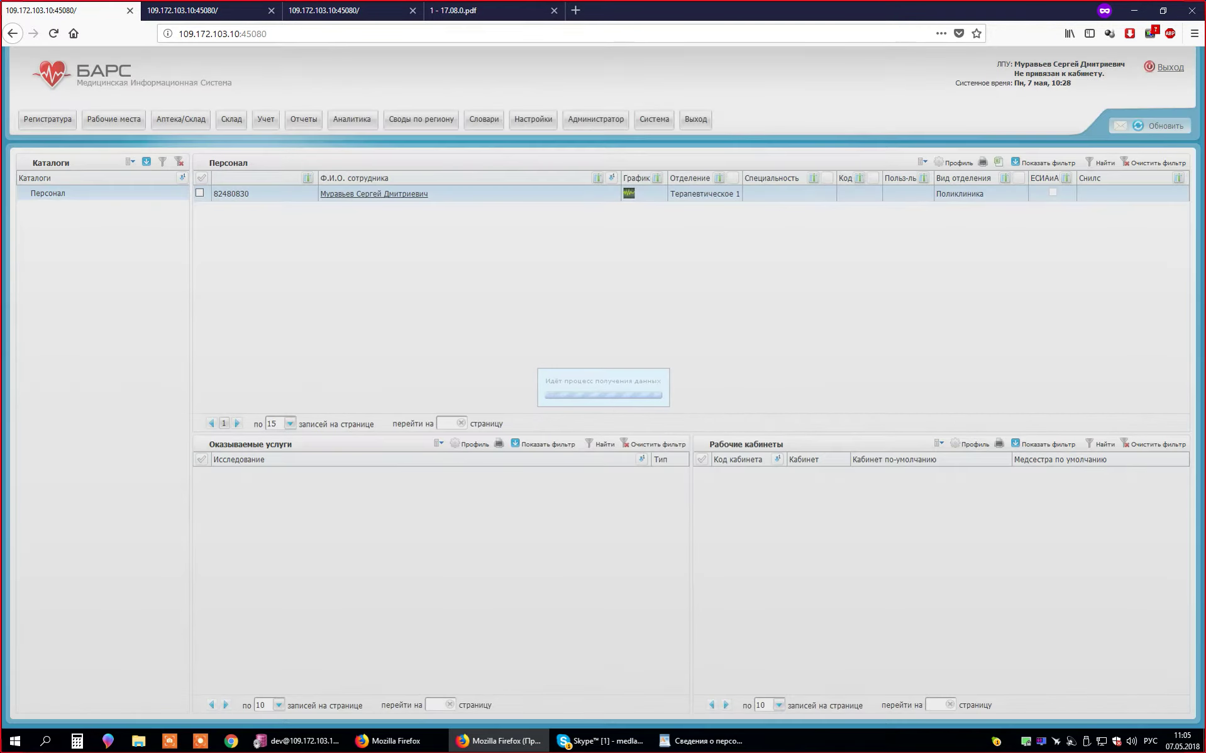
{"action": "key", "text": "F5"}
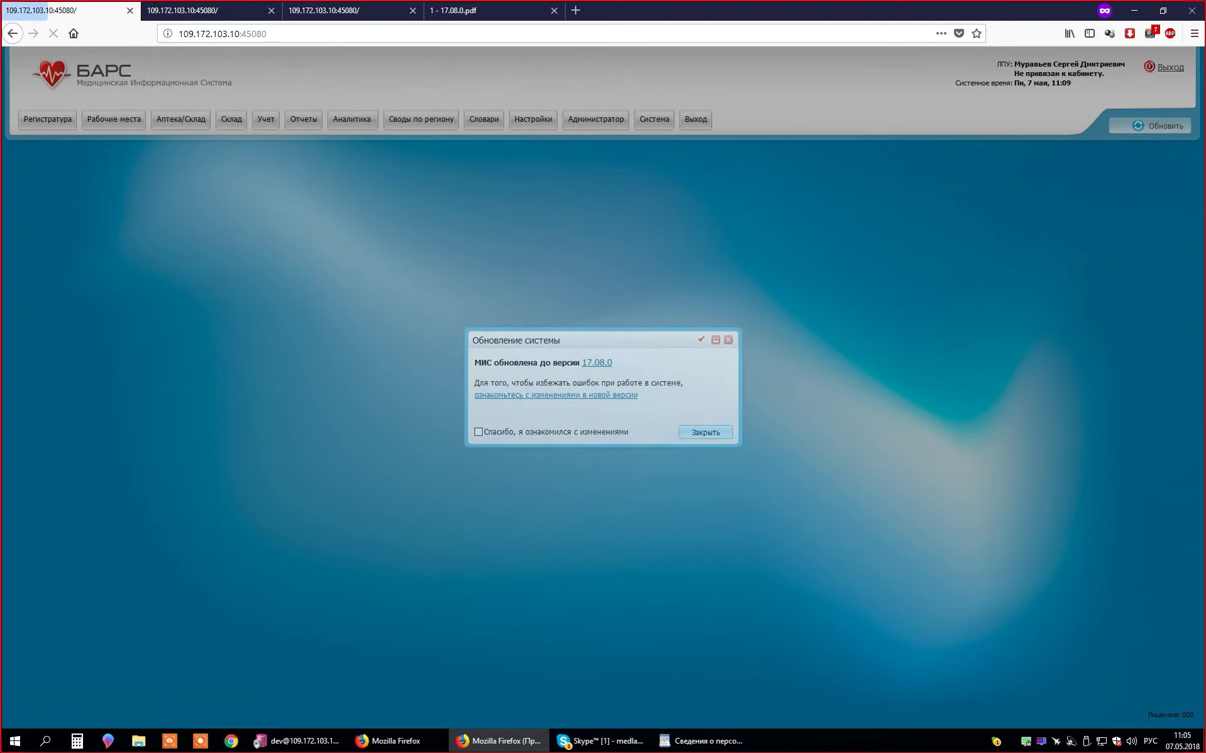
- Dismiss the update notice and choose Выход > Сменить кабинет, confirming the change
{"action": "left_click", "coordinate": [705, 432]}
{"action": "left_click", "coordinate": [695, 118]}
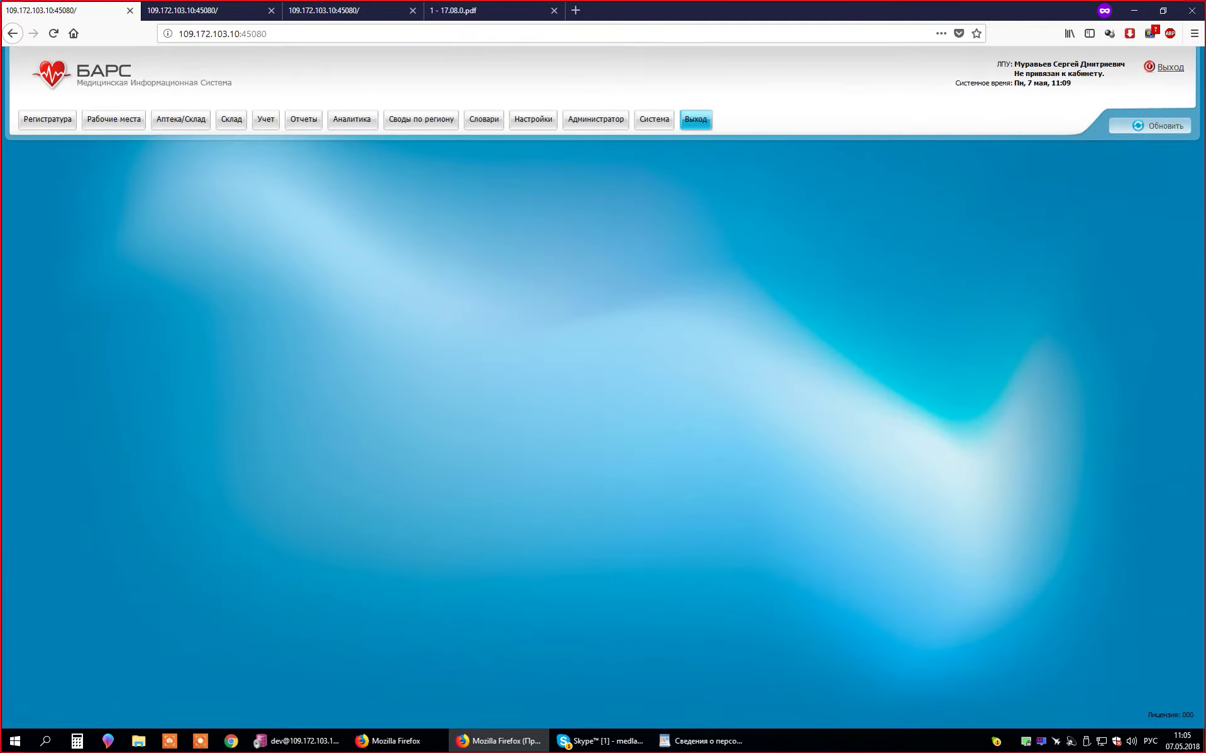
{"action": "left_click", "coordinate": [716, 158]}
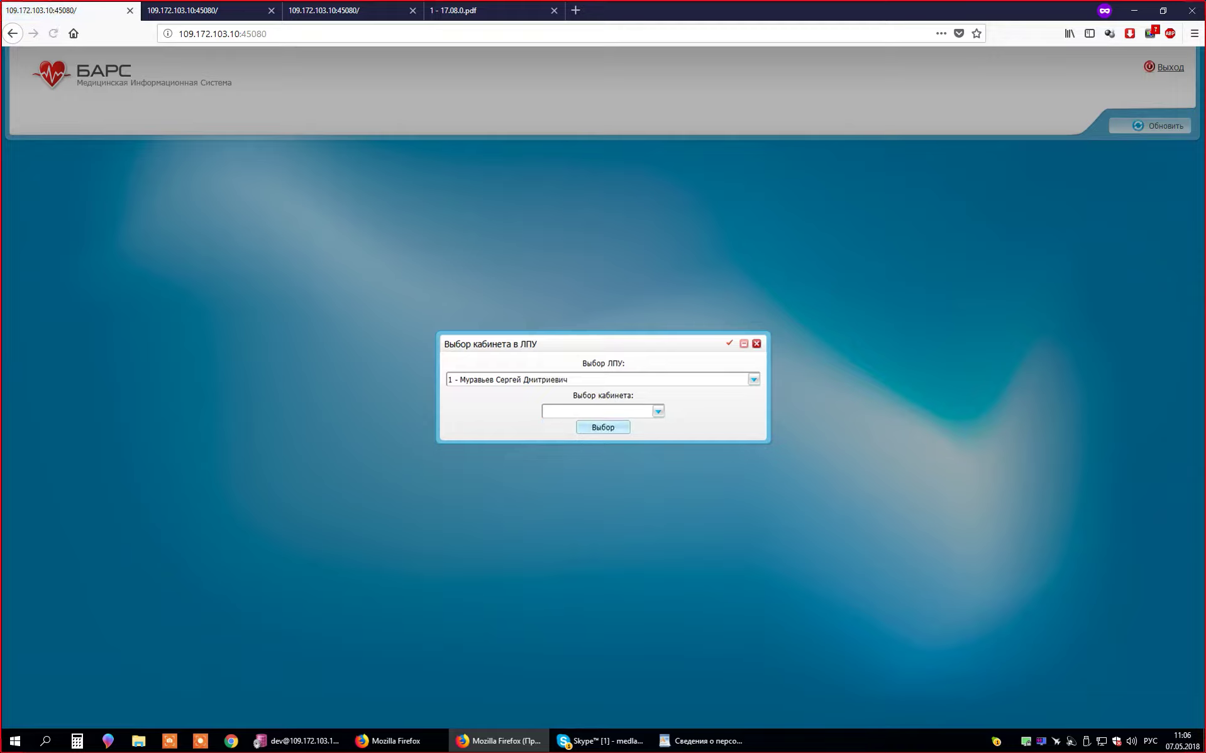
{"action": "key", "text": "Return"}
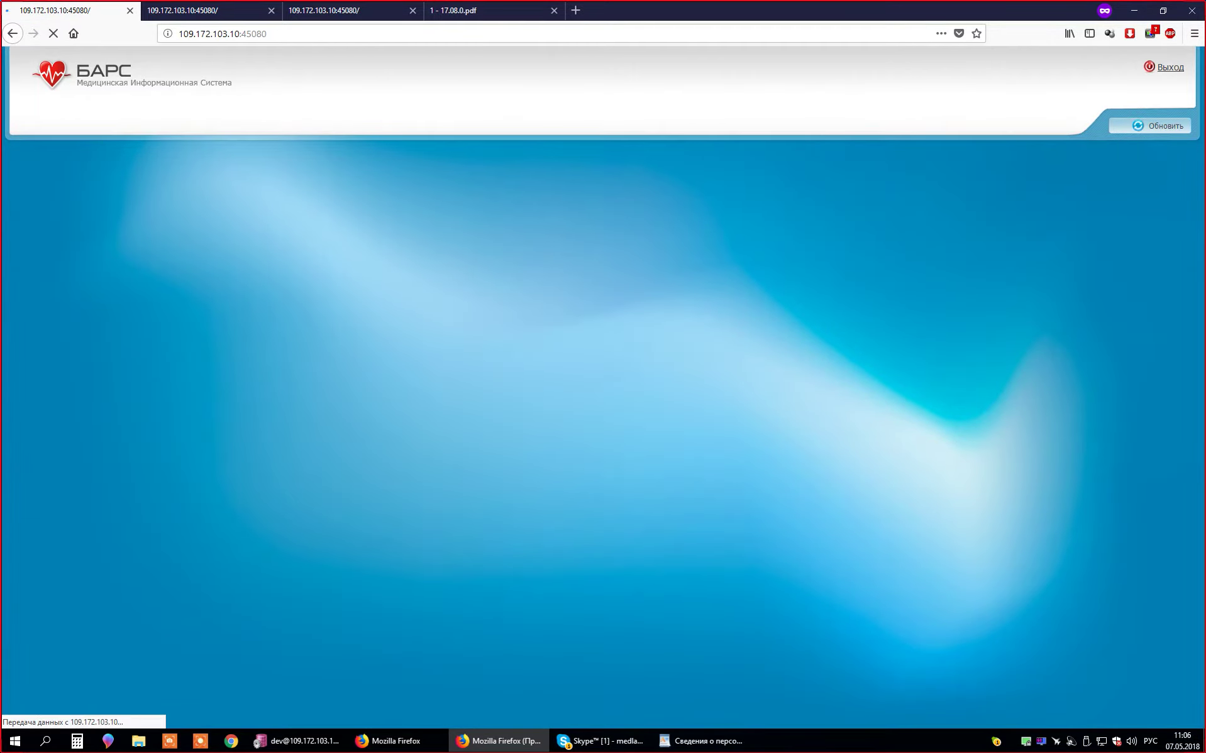
- Log back in as admin1 with the account password and confirm the cabinet choice
{"action": "type", "text": "ф"}
{"action": "key", "text": "BackSpace"}
{"action": "key", "text": "alt+shift"}
{"action": "type", "text": "admin"}
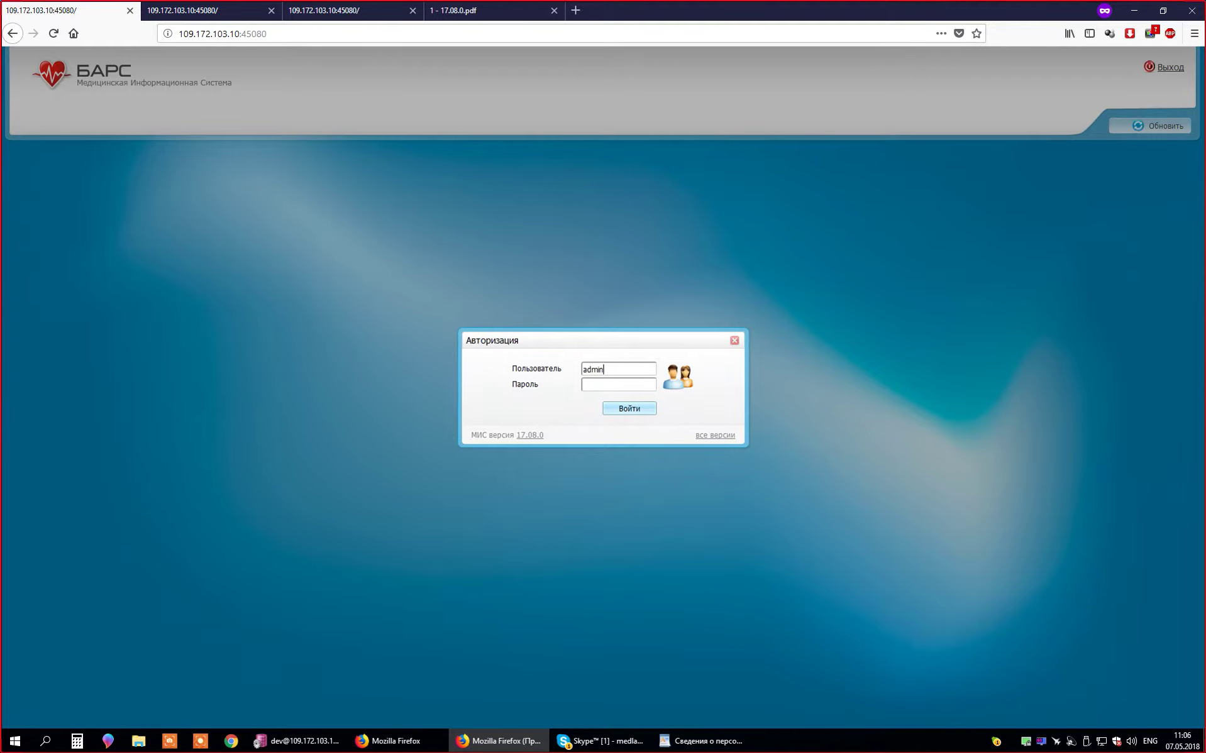
{"action": "type", "text": "1"}
{"action": "key", "text": "Tab"}
{"action": "type", "text": "123"}
{"action": "key", "text": "Return"}
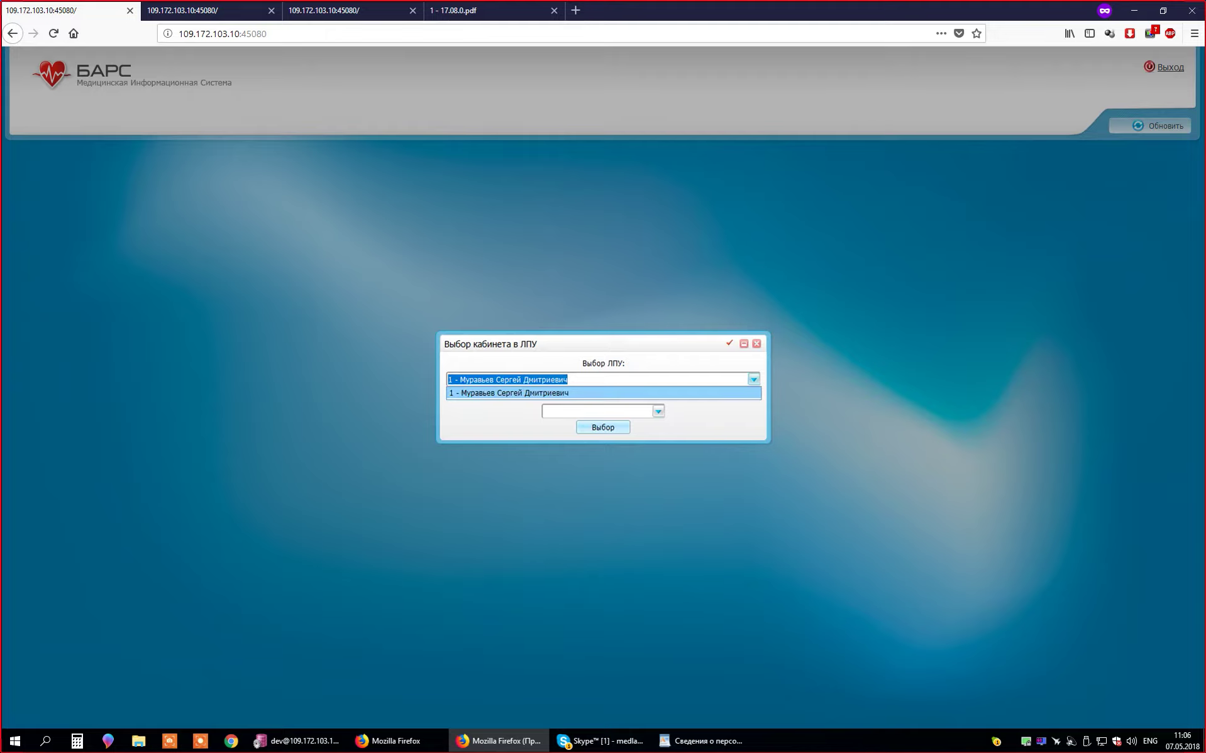
{"action": "key", "text": "Return"}
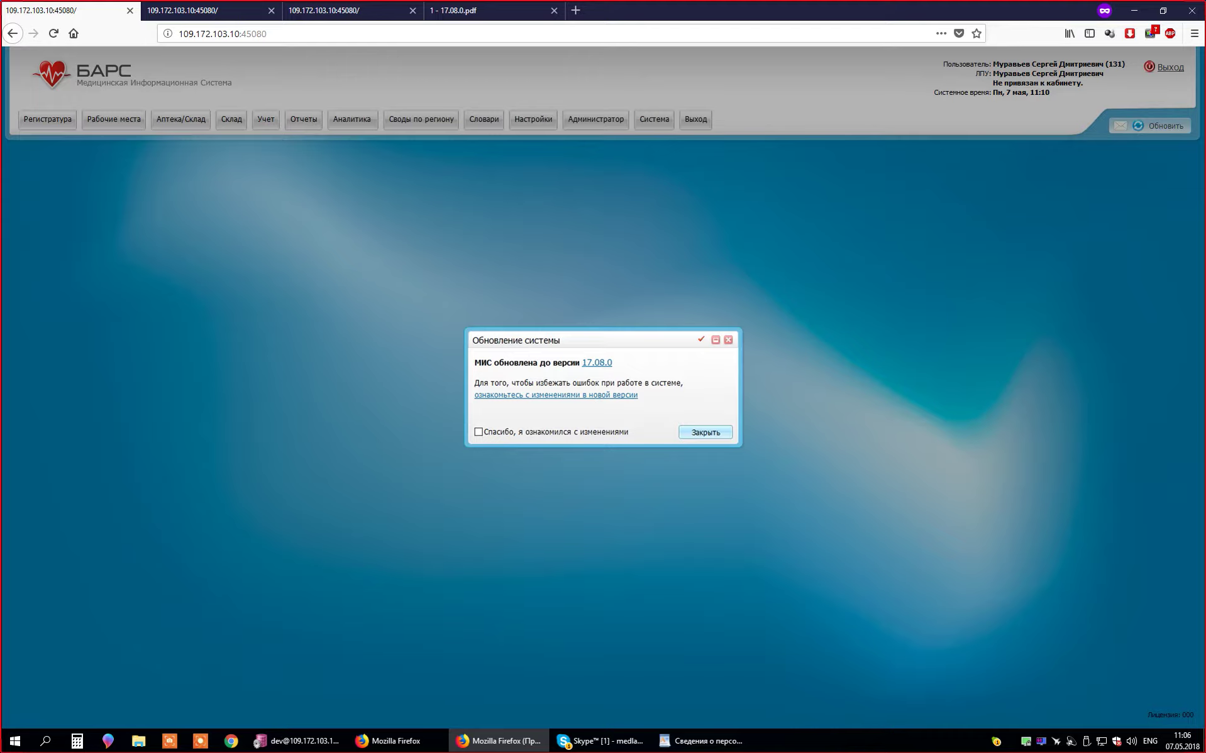
- Dismiss the Обновление системы notice and open Настройки > Настройка персонала
{"action": "key", "text": "Return"}
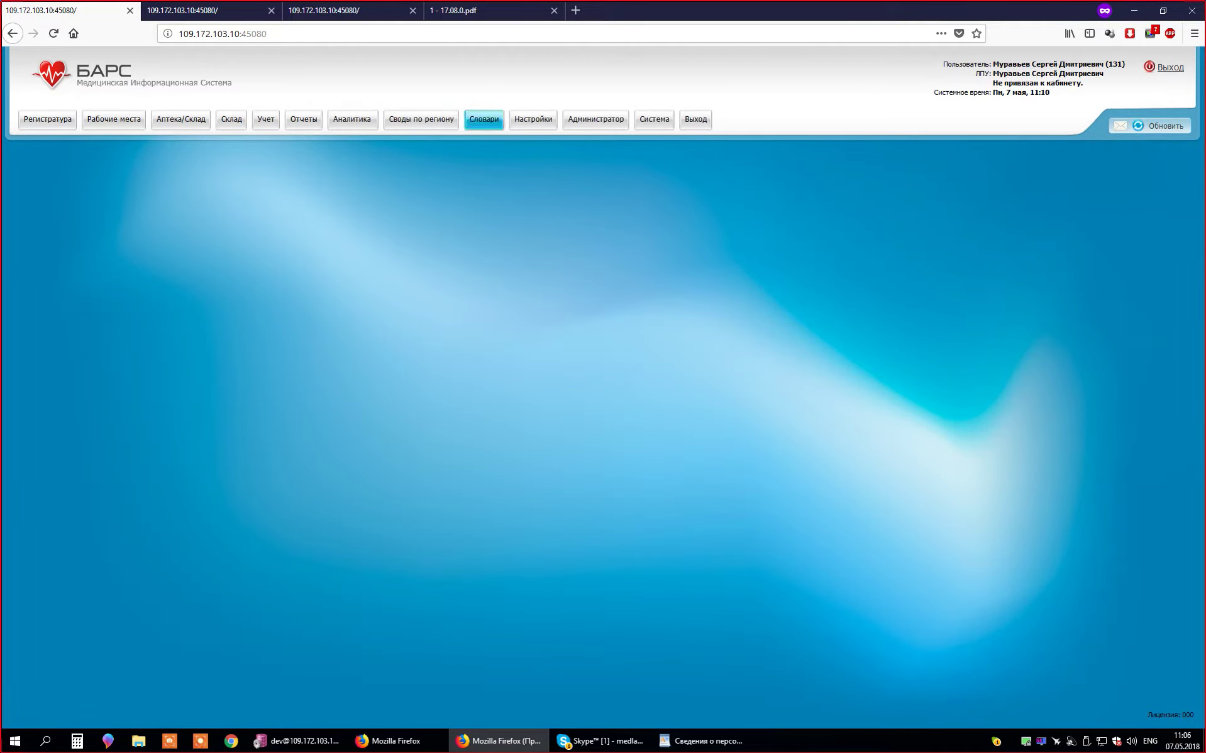
{"action": "left_click", "coordinate": [533, 119]}
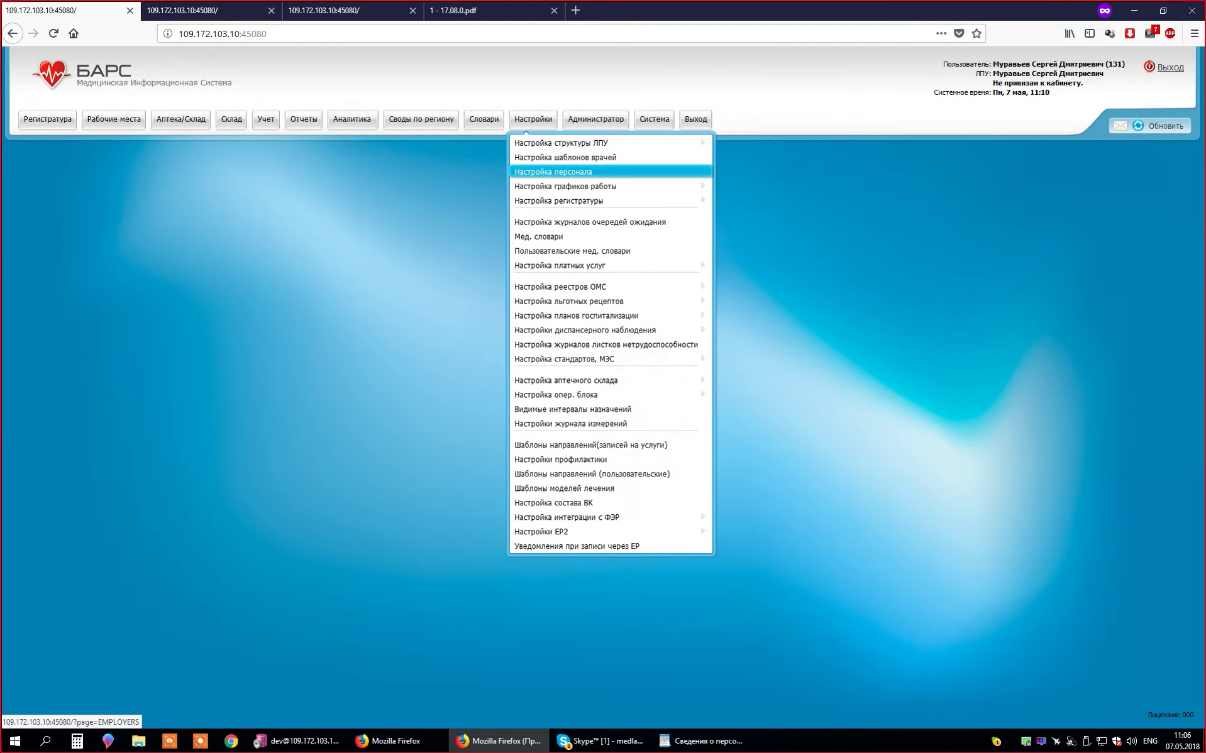
{"action": "left_click", "coordinate": [553, 171]}
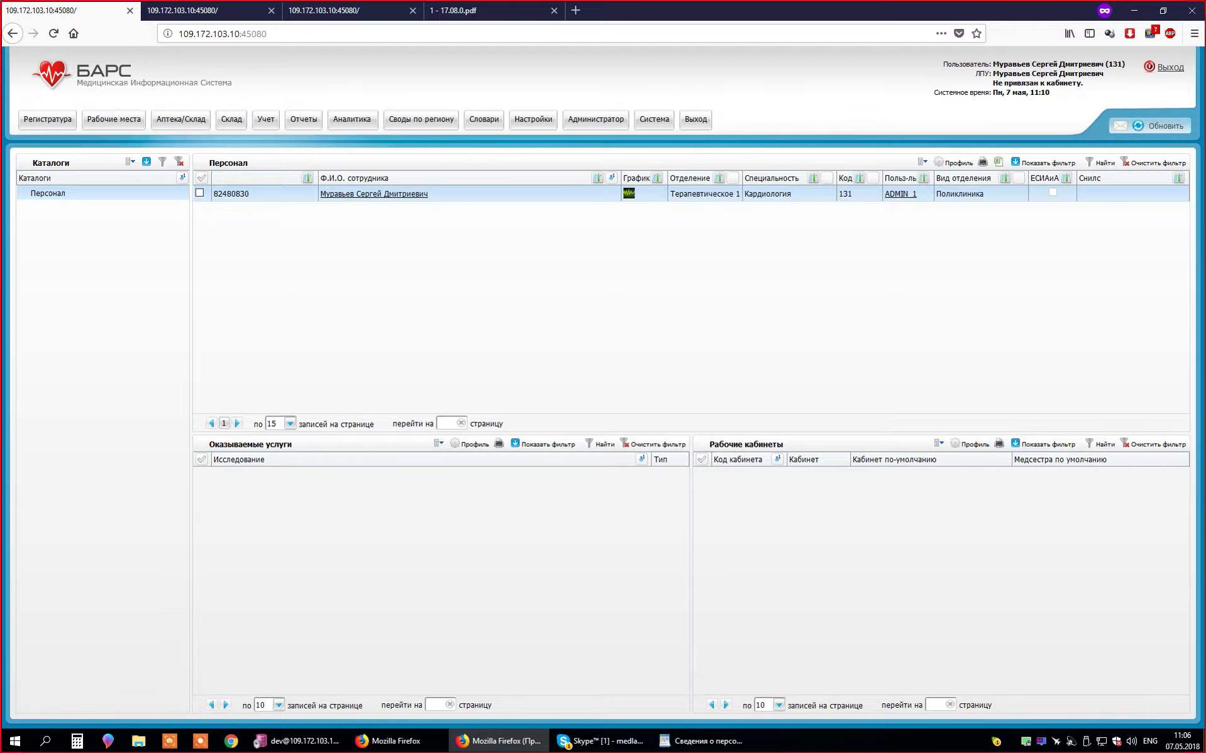
- Open the ADMIN_1 user's roles and start adding a new role
{"action": "left_click", "coordinate": [901, 194]}
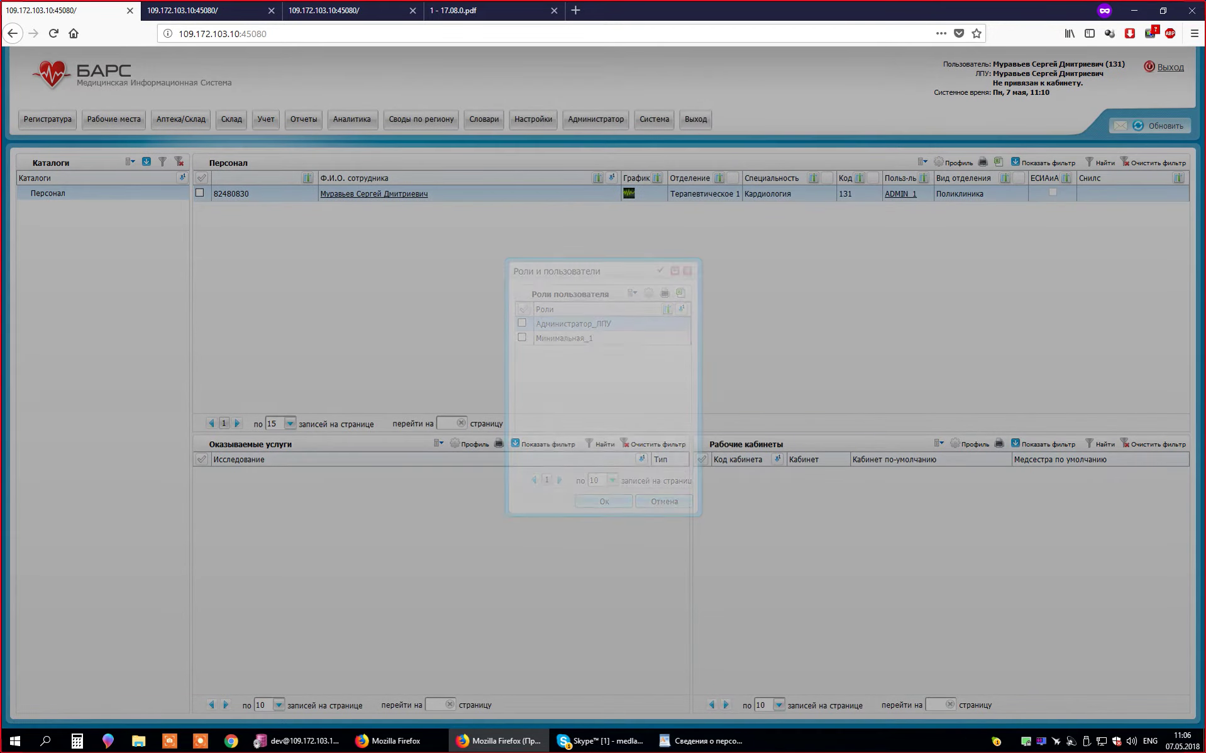
{"action": "right_click", "coordinate": [618, 373]}
{"action": "key", "text": "Escape"}
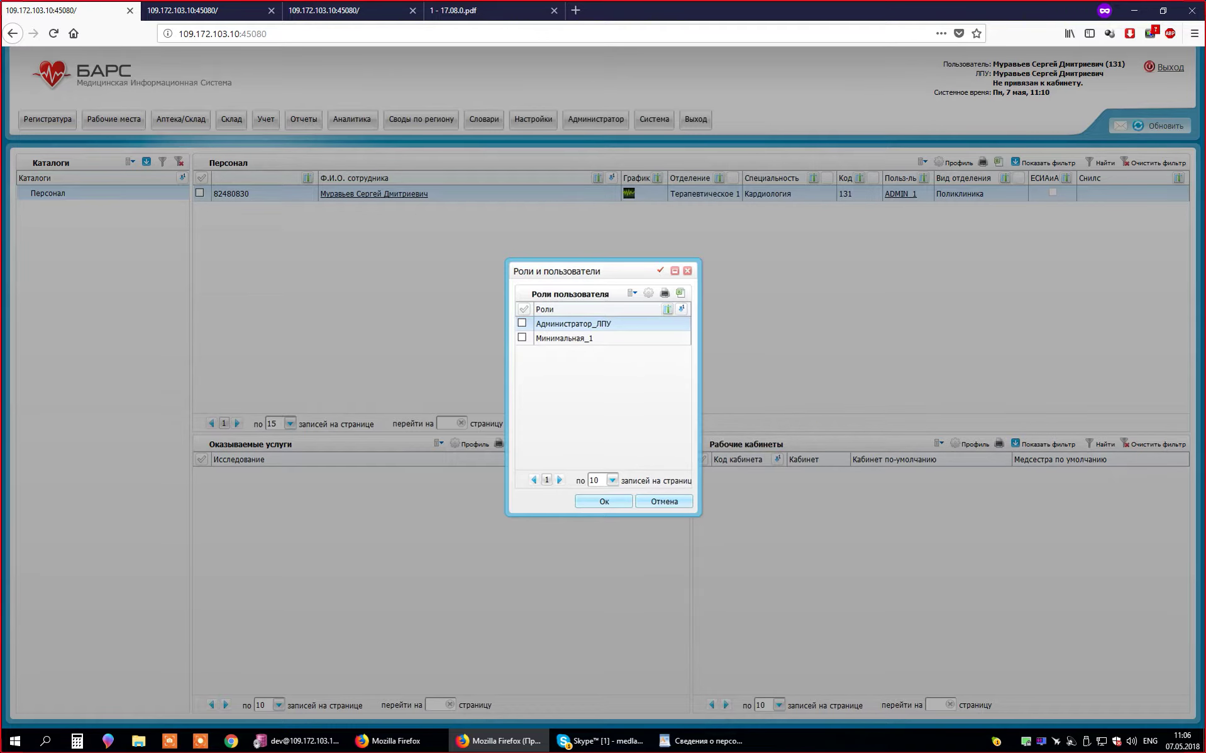
{"action": "right_click", "coordinate": [598, 376]}
{"action": "left_click", "coordinate": [622, 385]}
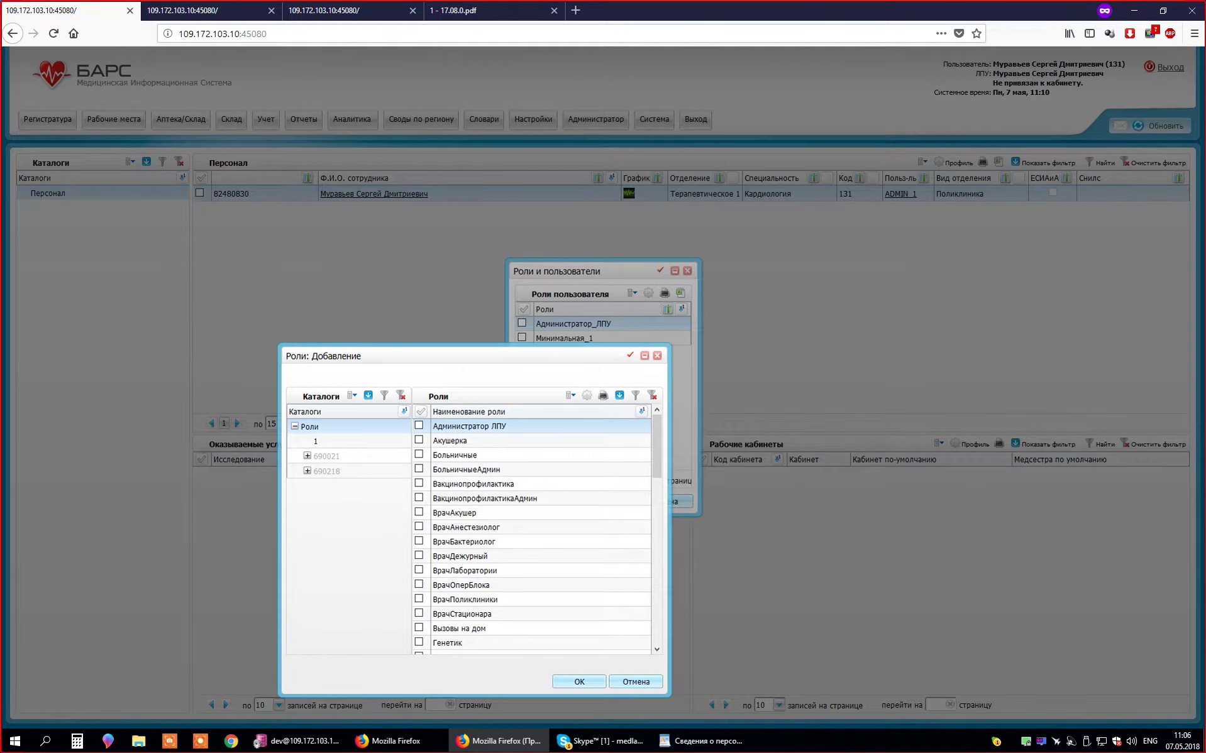
- Select role catalogue 1, refresh its empty role list, and duplicate the browser tab
{"action": "left_click", "coordinate": [293, 260]}
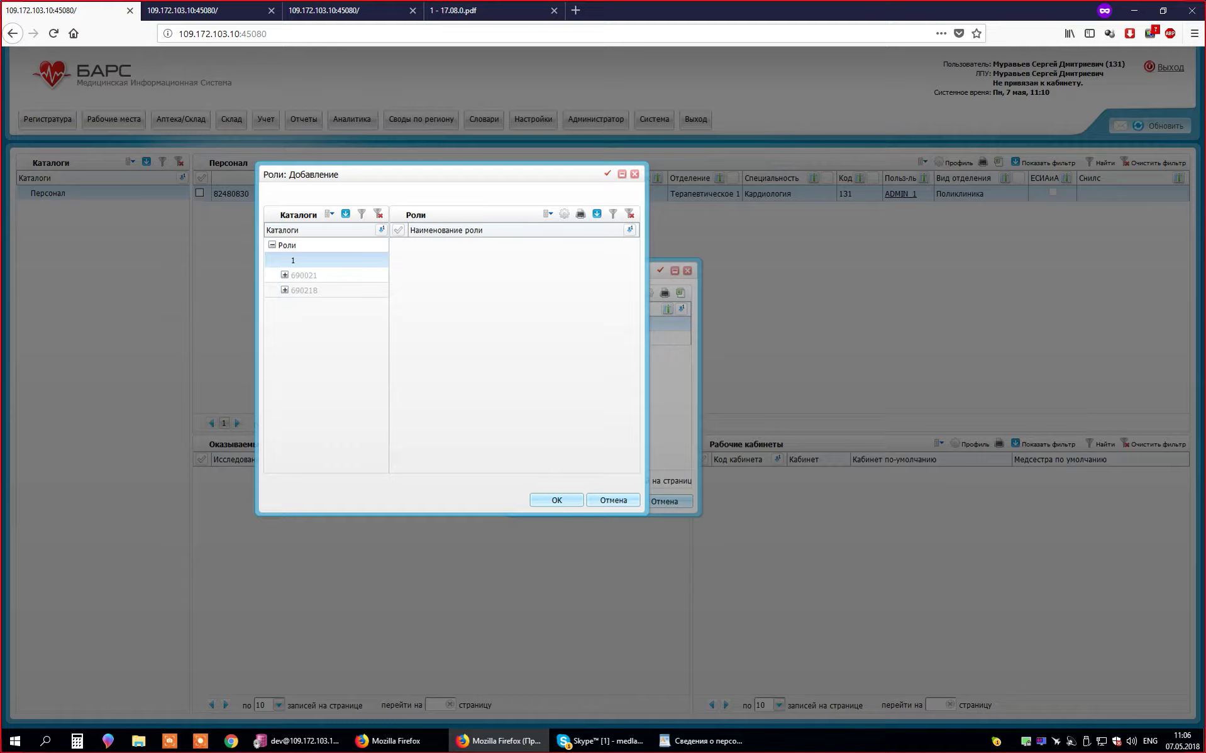
{"action": "right_click", "coordinate": [447, 269]}
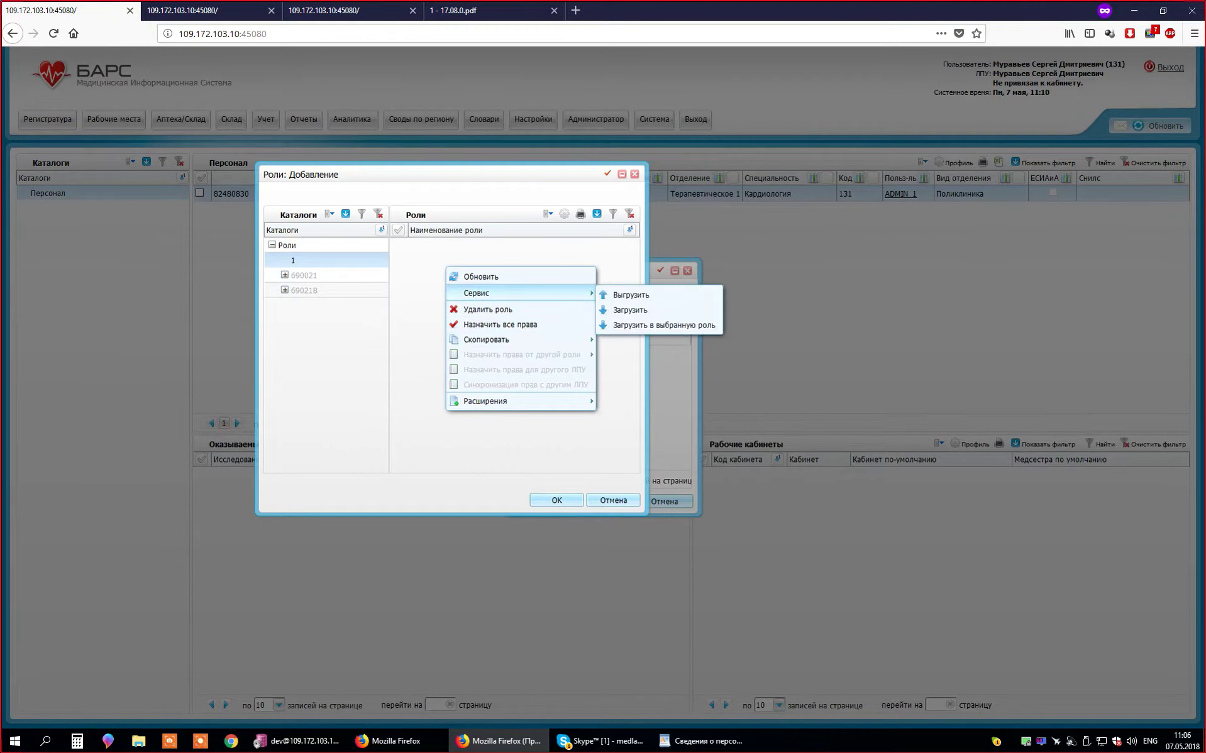
{"action": "right_click", "coordinate": [417, 266]}
{"action": "right_click", "coordinate": [418, 249]}
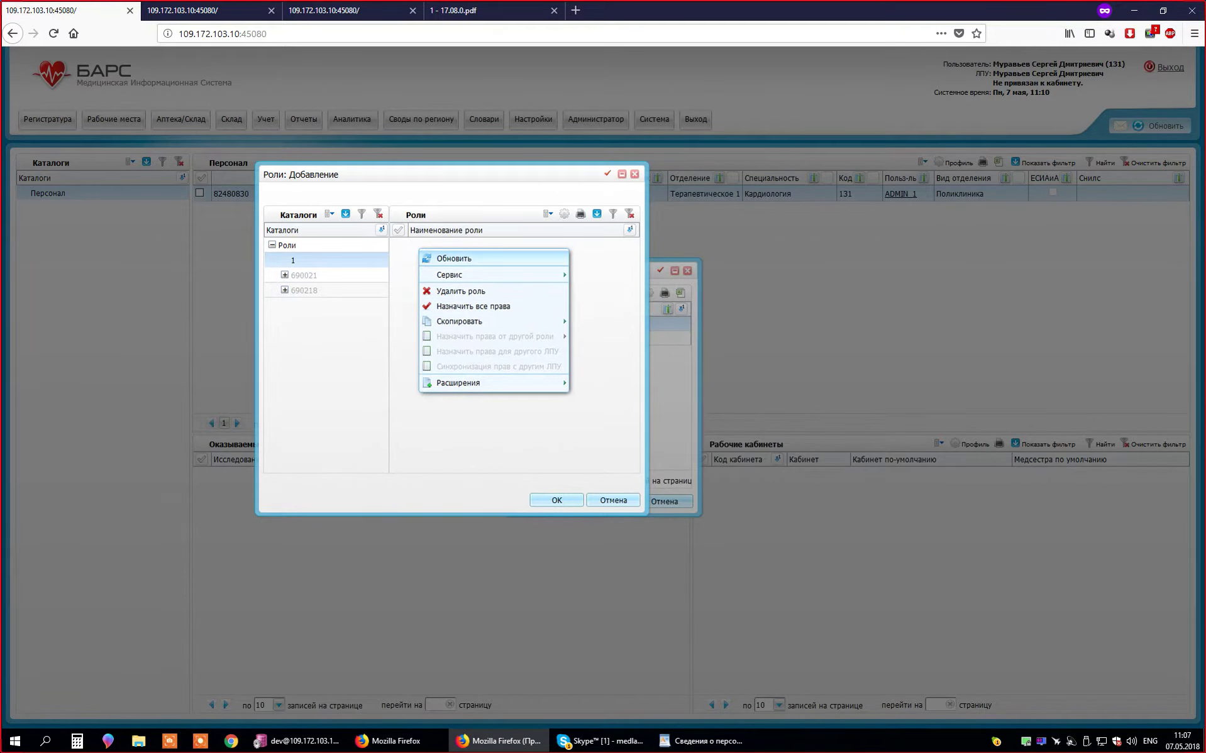
{"action": "left_click", "coordinate": [465, 256]}
{"action": "right_click", "coordinate": [458, 281]}
{"action": "left_click", "coordinate": [478, 289]}
{"action": "key", "text": "alt+Return"}
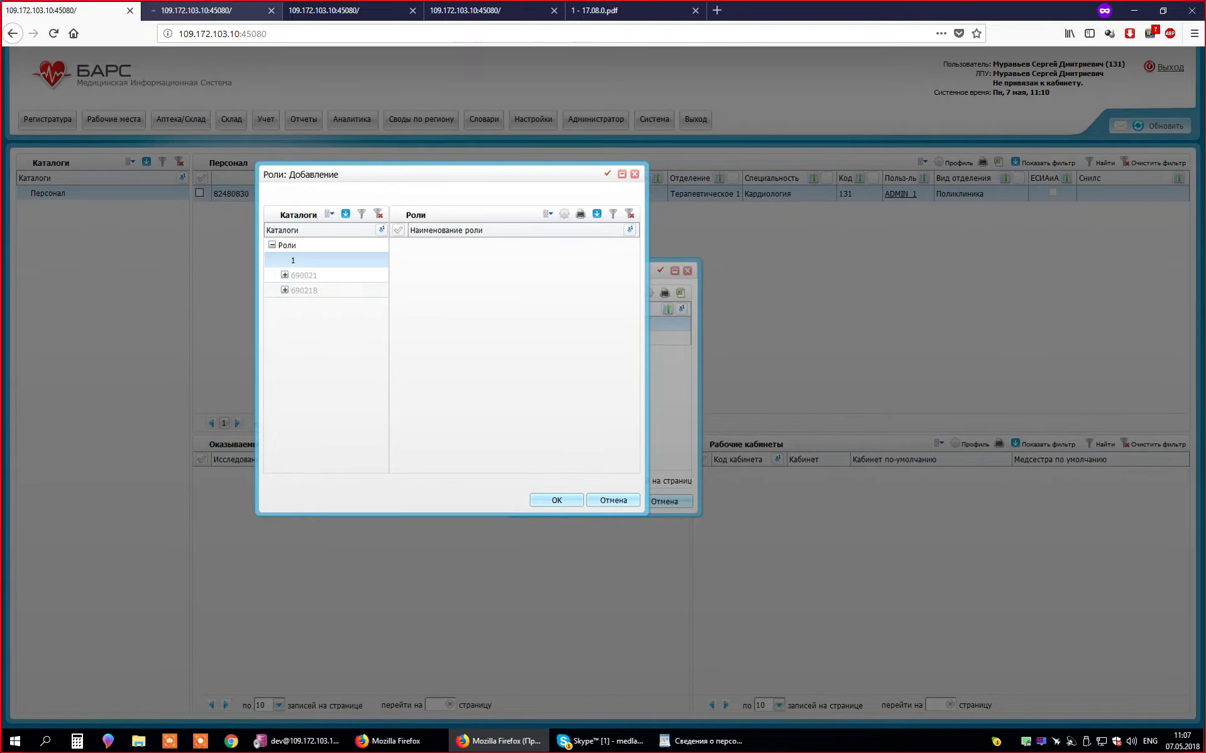
- Open Администратор > Настройка ролей and start adding a new role from the grid
{"action": "key", "text": "Escape"}
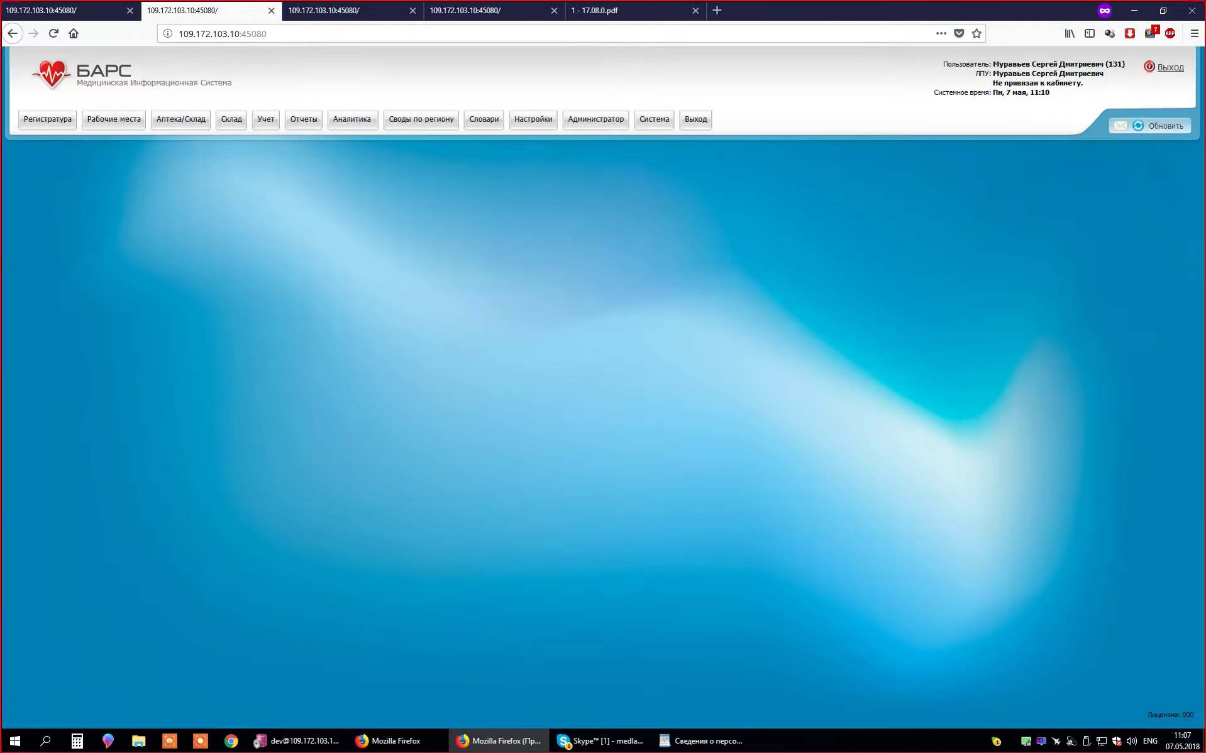
{"action": "left_click", "coordinate": [595, 119]}
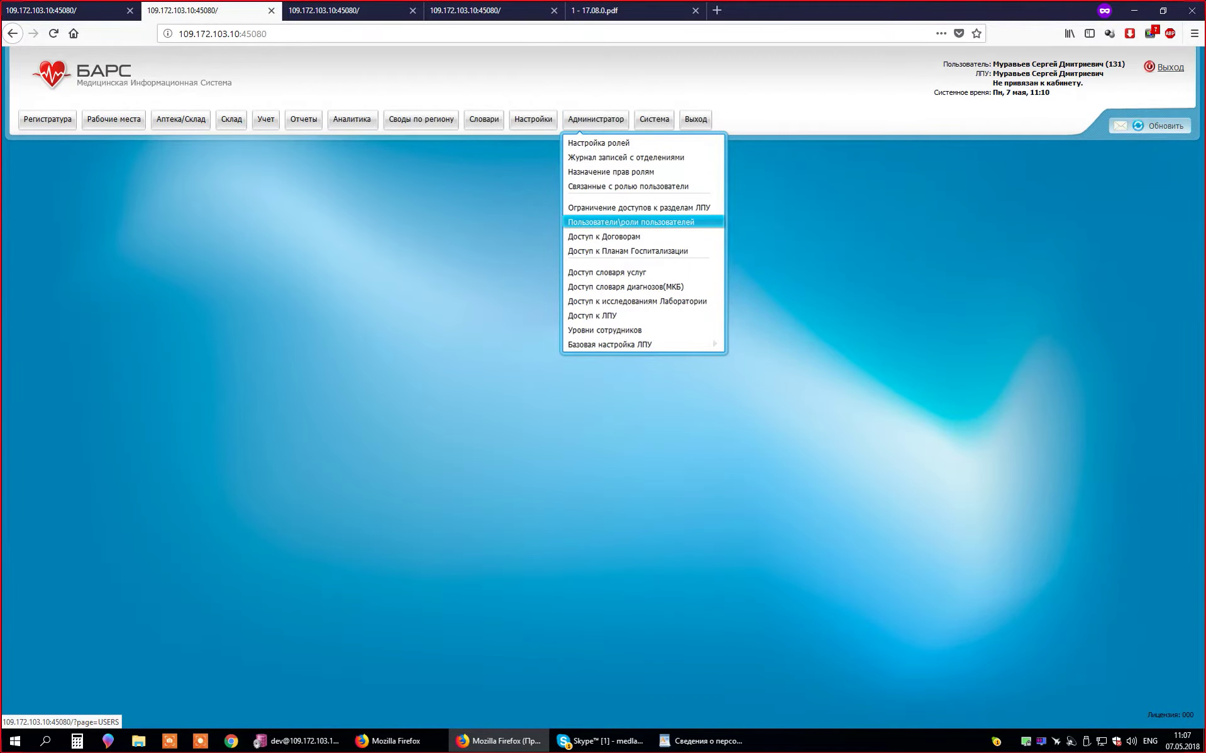
{"action": "left_click", "coordinate": [599, 143]}
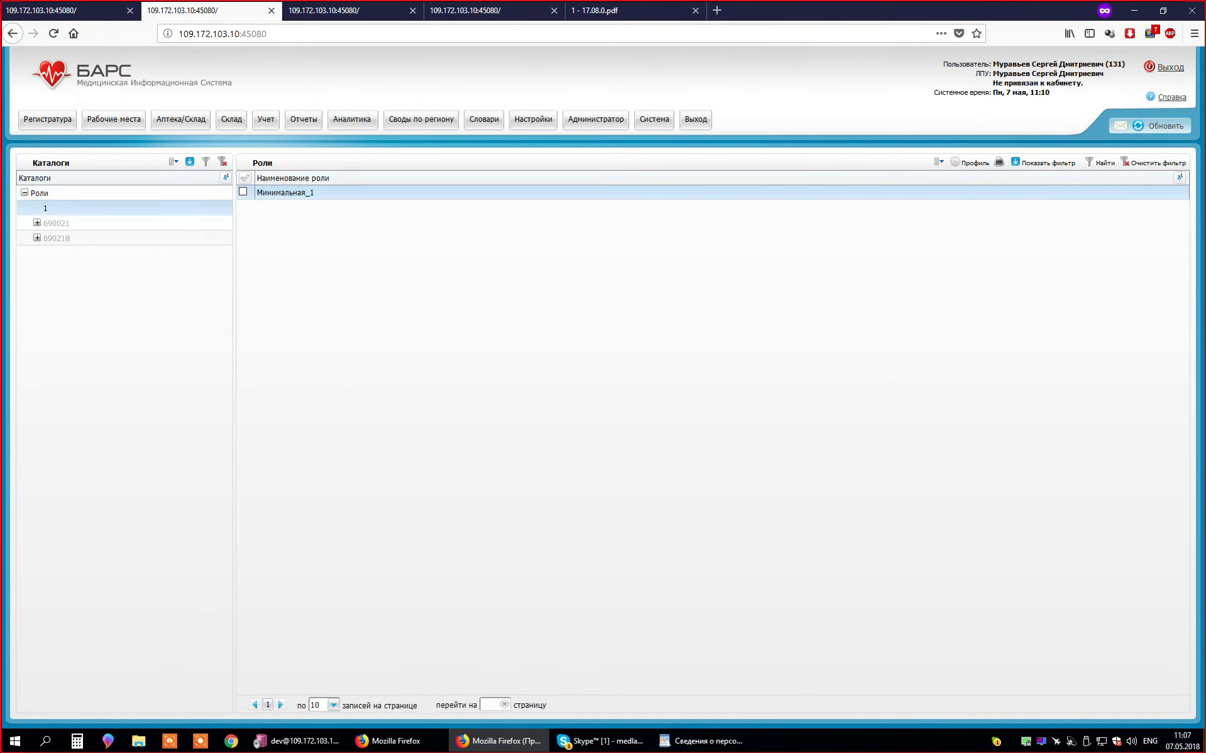
{"action": "right_click", "coordinate": [341, 281]}
{"action": "key", "text": "Escape"}
{"action": "right_click", "coordinate": [332, 248]}
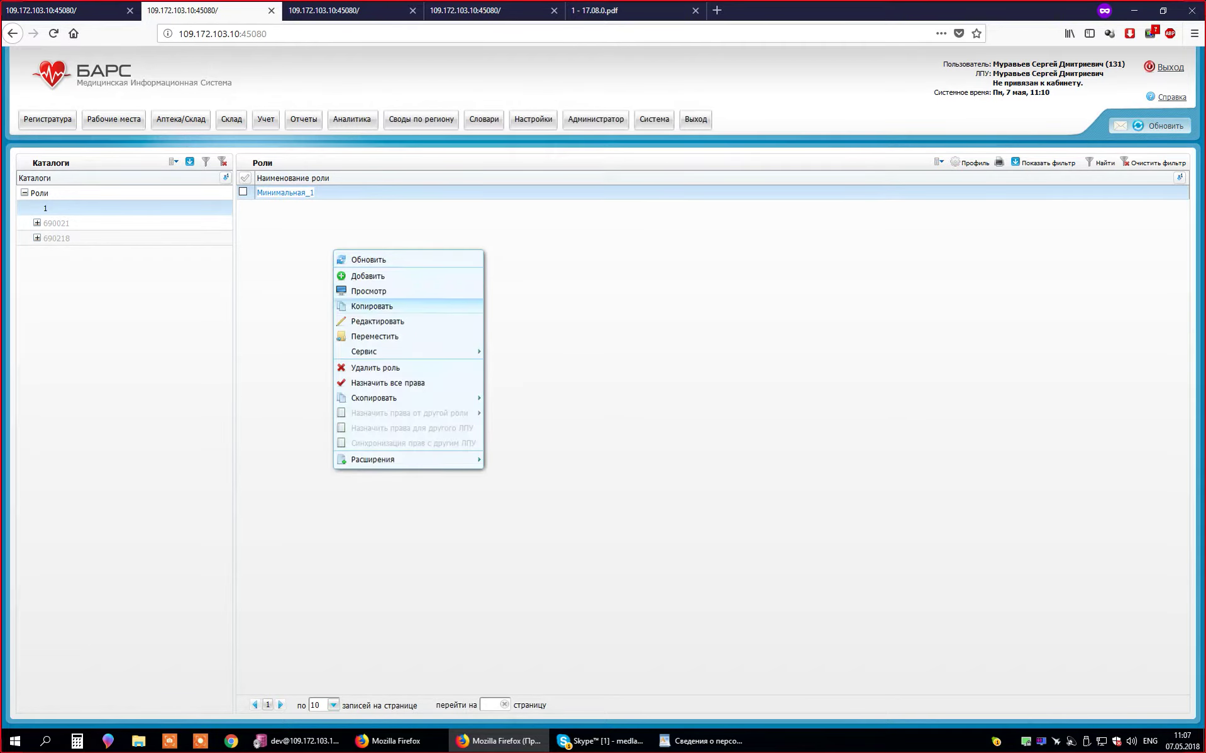
{"action": "left_click", "coordinate": [349, 273]}
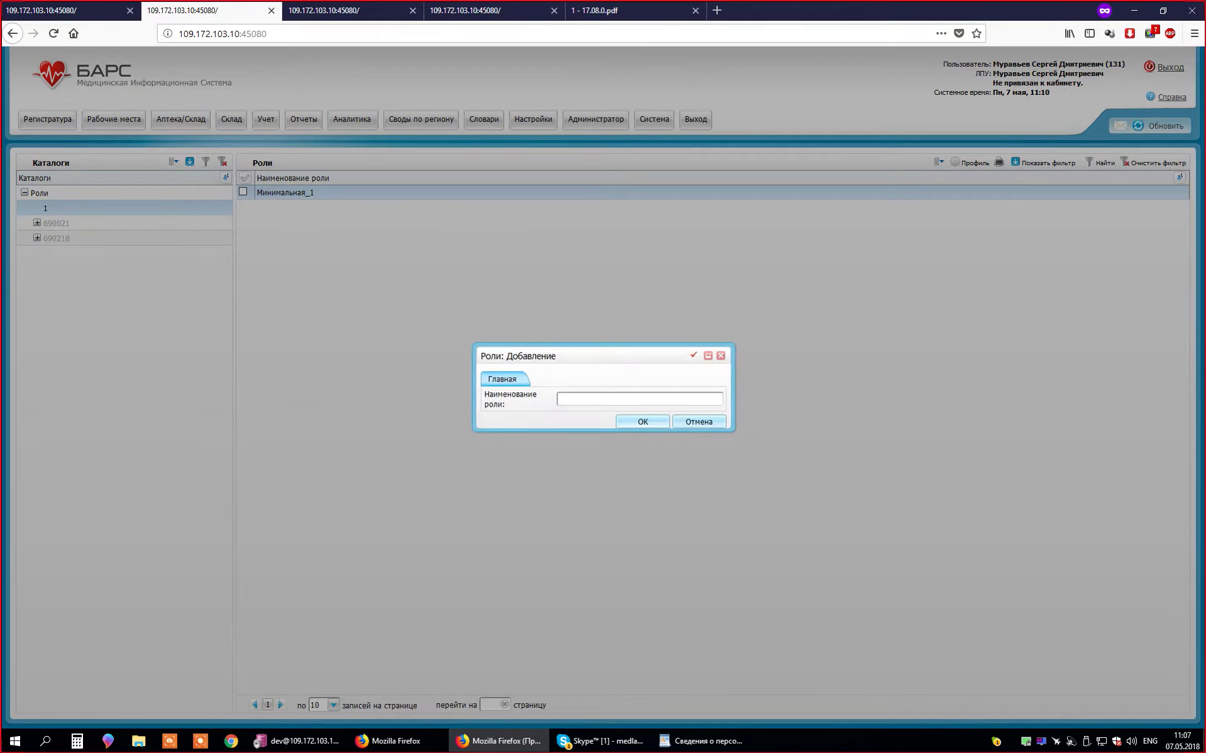
- Cancel the unsaved new role and list all roles from the root Роли node
{"action": "left_click", "coordinate": [69, 10]}
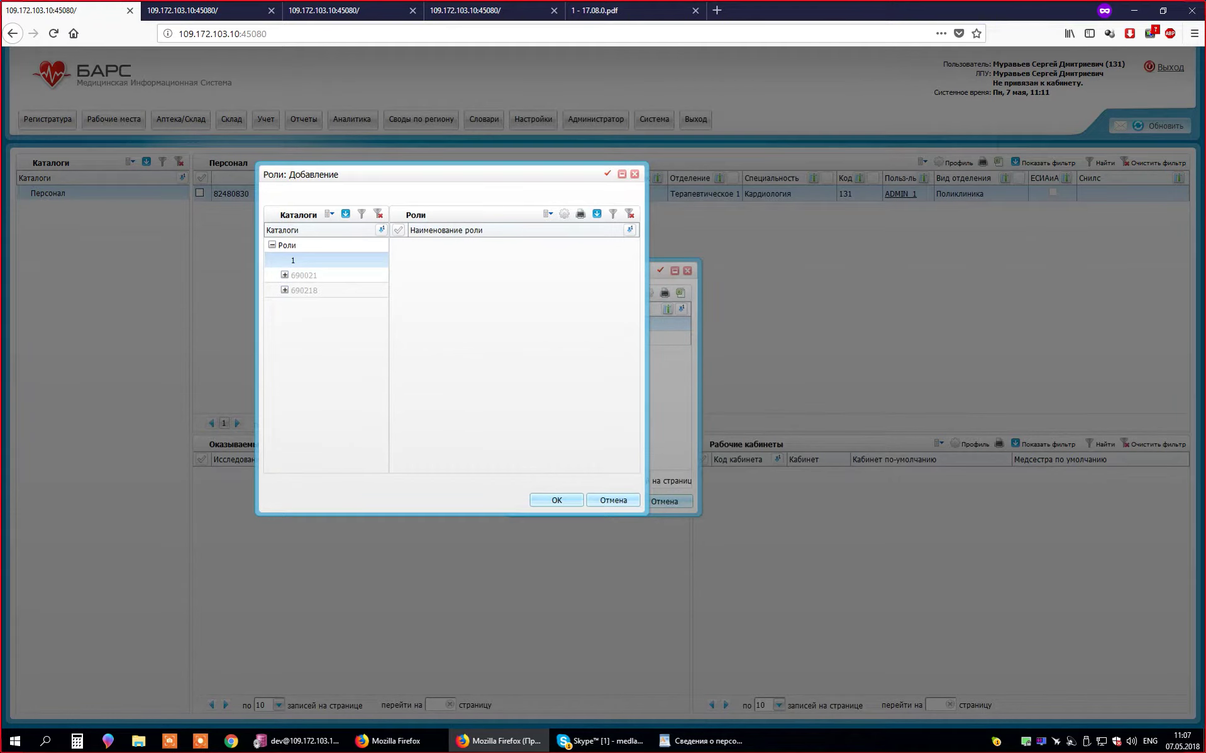
{"action": "left_click", "coordinate": [208, 10]}
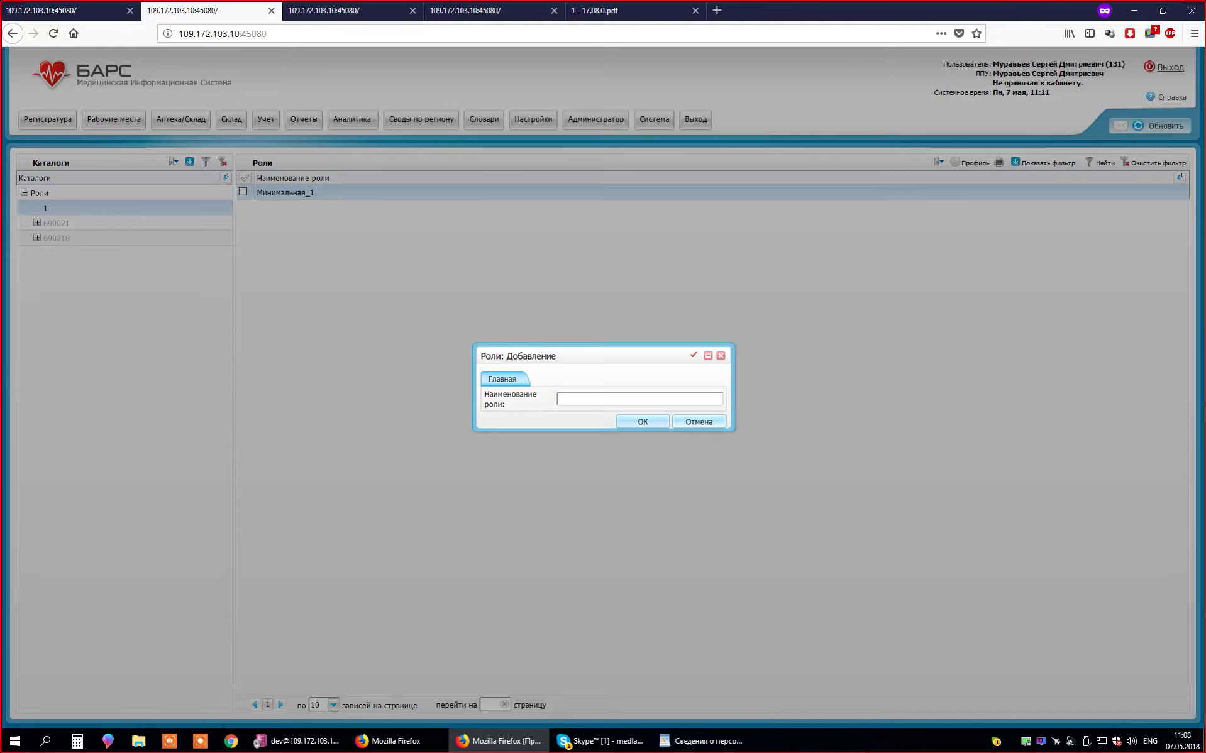
{"action": "left_click", "coordinate": [699, 421]}
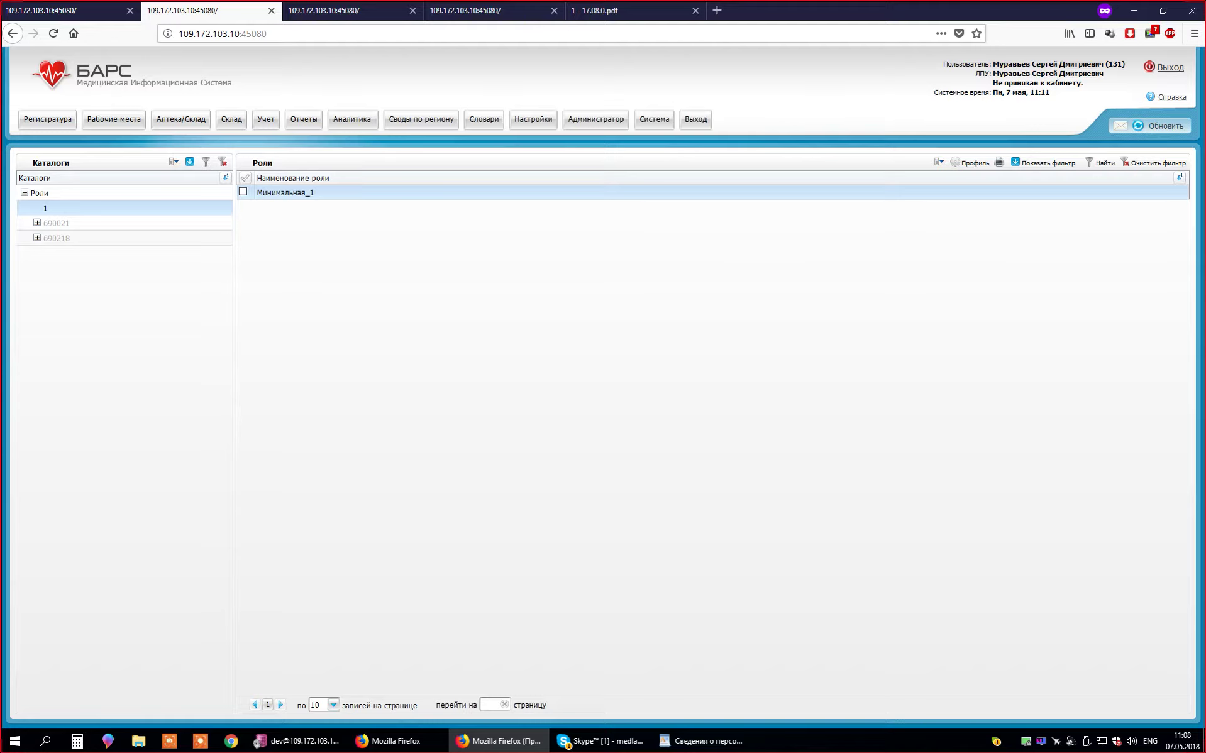
{"action": "left_click", "coordinate": [39, 193]}
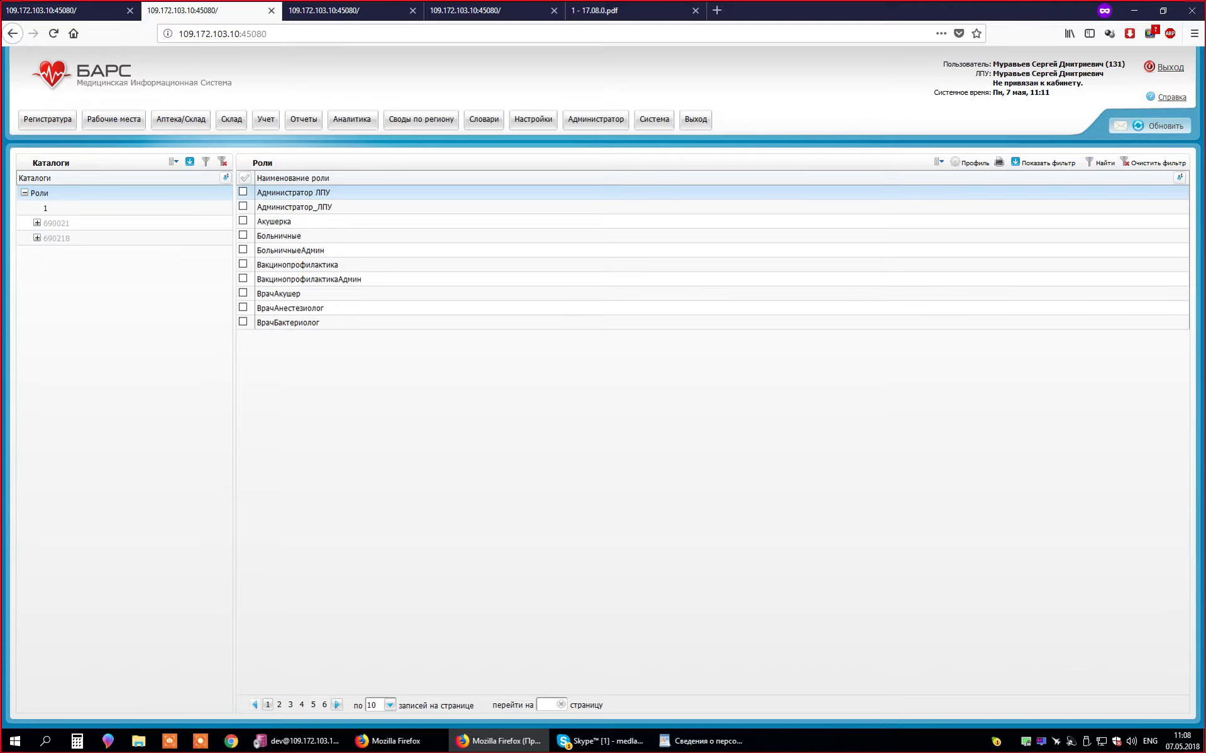
- Filter roles by 'Регистра', select Регистратор ПриемныйПокой and Регистратор, then return to the first tab
{"action": "left_click", "coordinate": [1044, 162]}
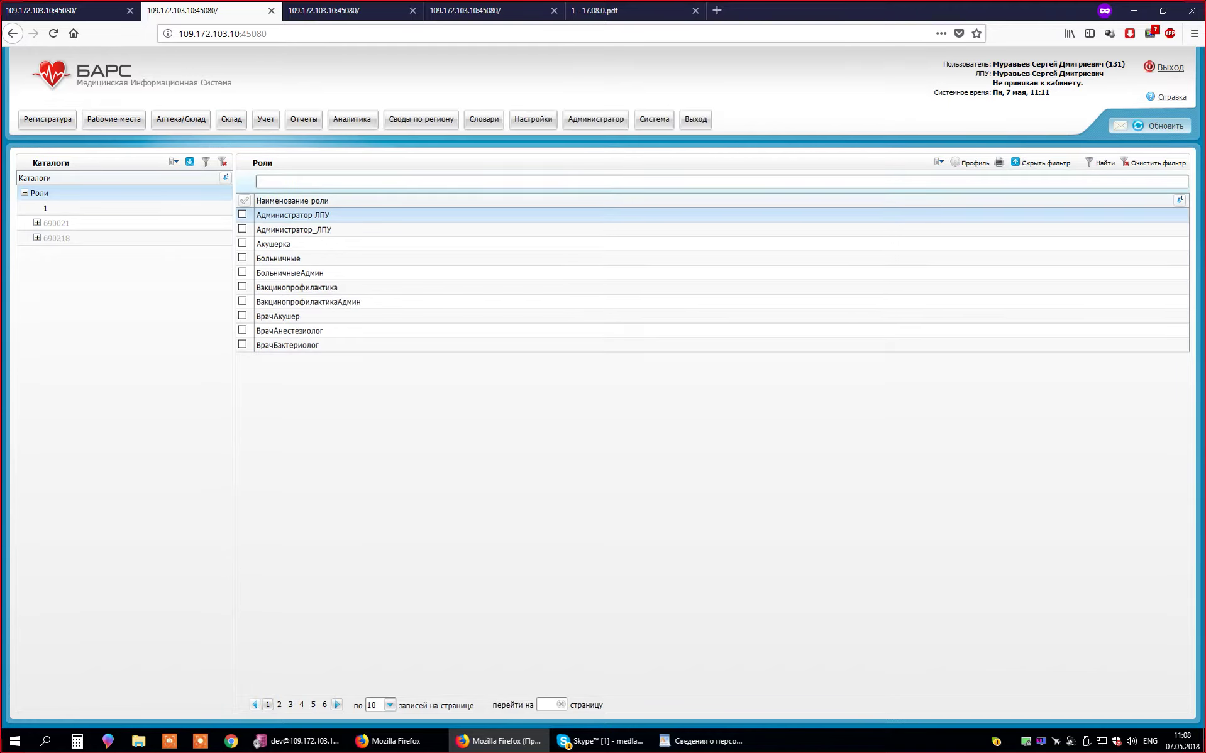
{"action": "type", "text": "H"}
{"action": "key", "text": "alt+shift"}
{"action": "key", "text": "BackSpace"}
{"action": "type", "text": "Регистра"}
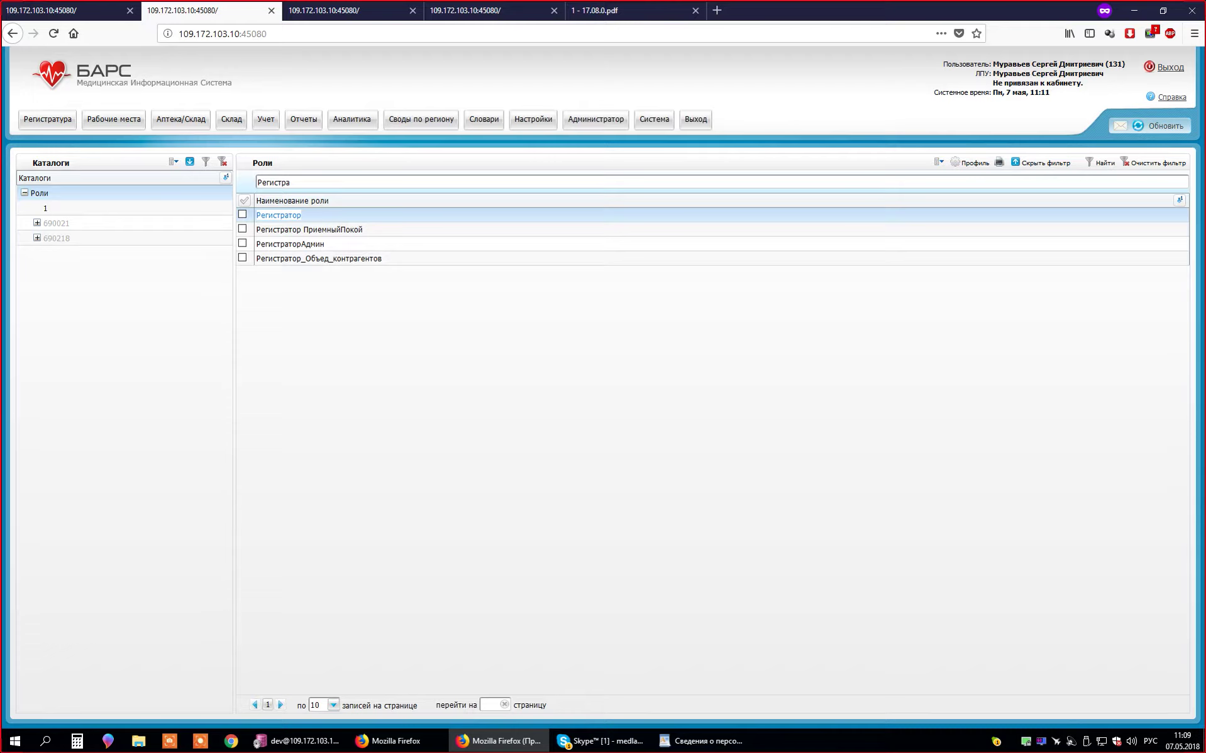
{"action": "left_click", "coordinate": [309, 230]}
{"action": "left_click", "coordinate": [279, 215]}
{"action": "key", "text": "ctrl+Page_Up"}
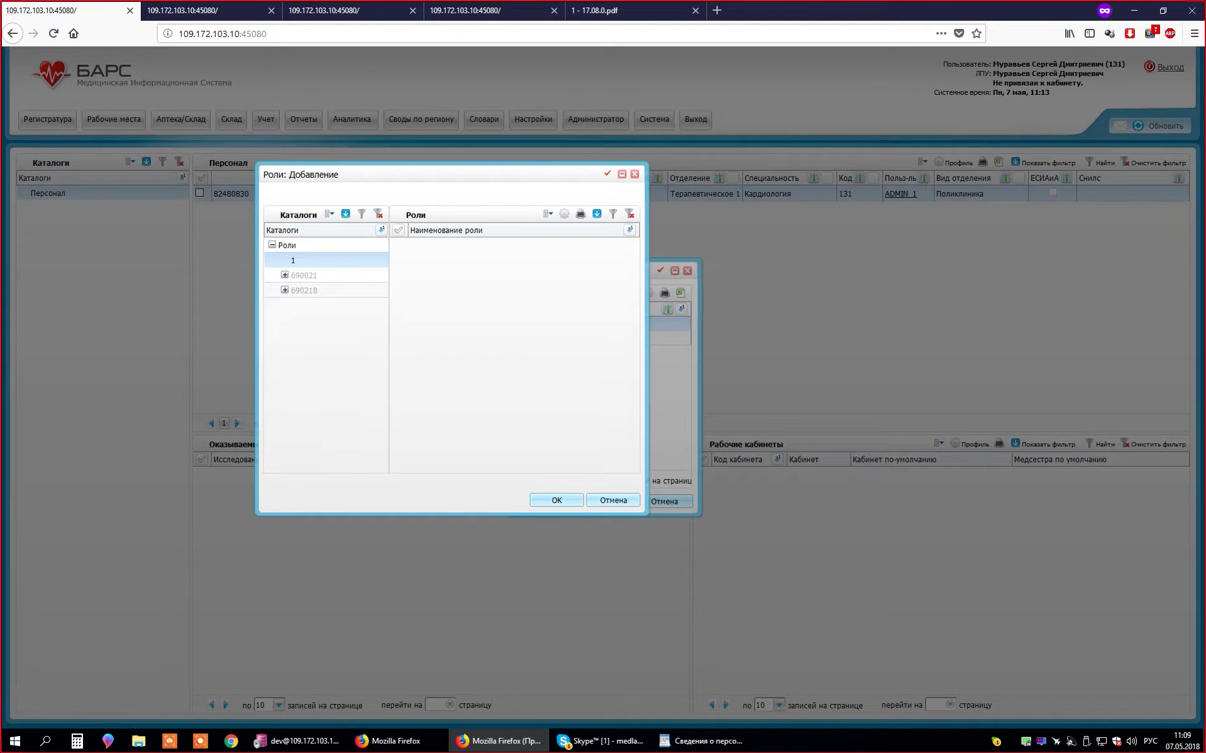
- Show all roles in the picker, then close Роли: Добавление and cancel Роли и пользователи
{"action": "left_click", "coordinate": [287, 245]}
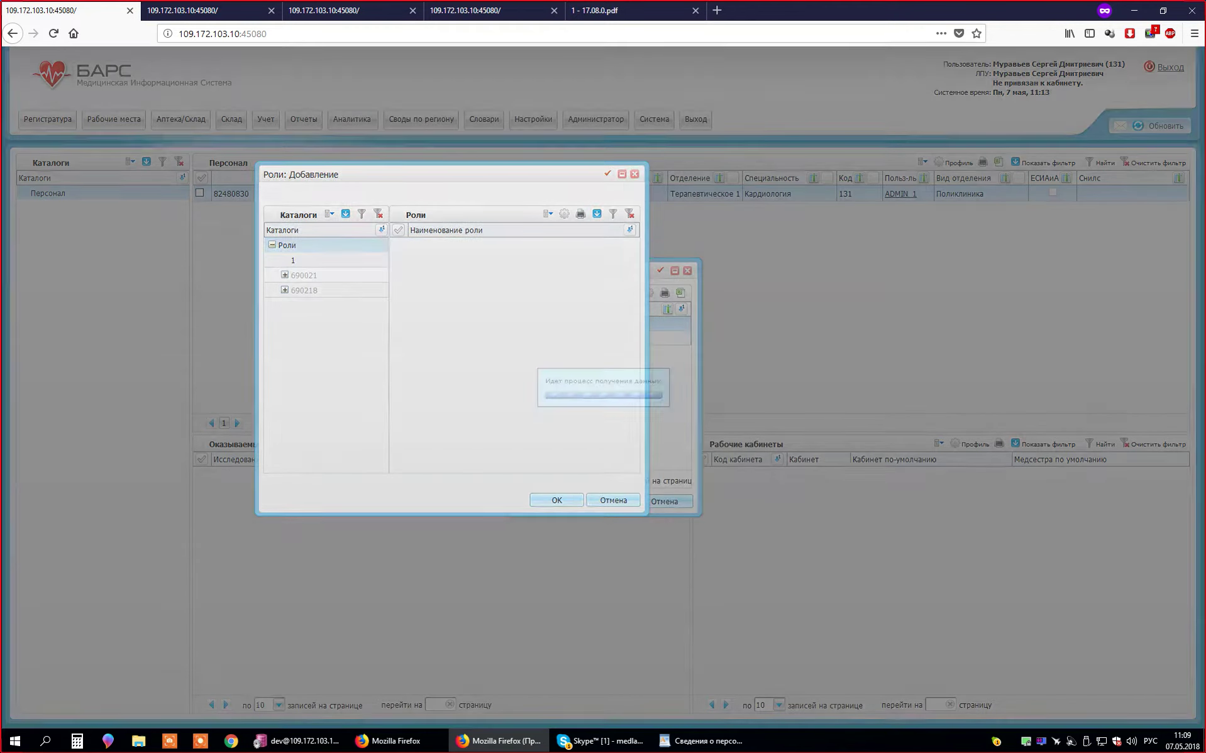
{"action": "left_click", "coordinate": [293, 260]}
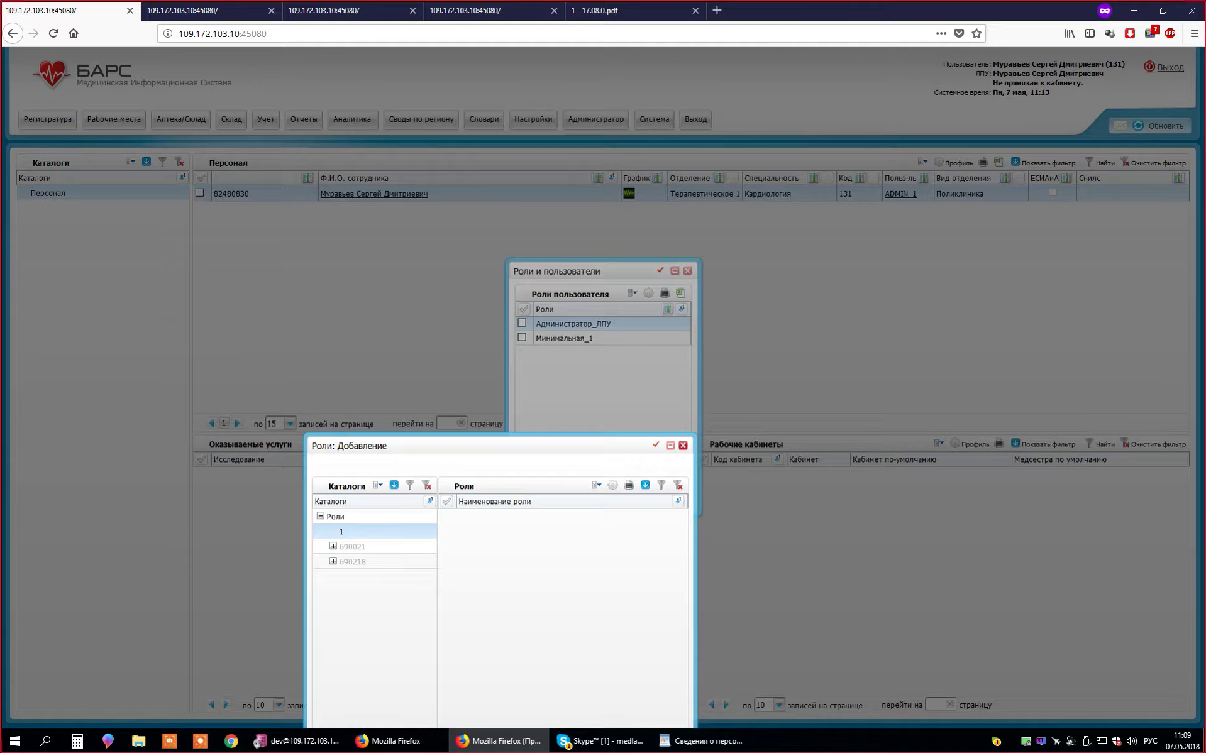
{"action": "right_click", "coordinate": [511, 529]}
{"action": "left_click", "coordinate": [335, 517]}
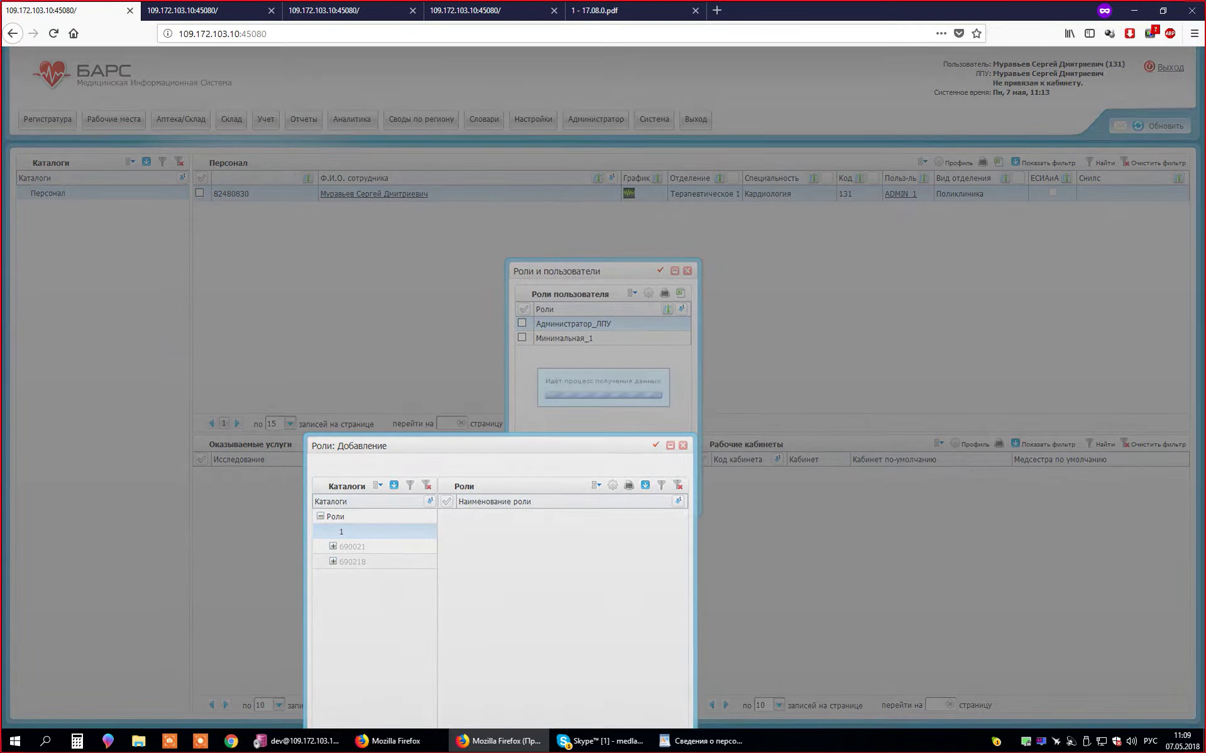
{"action": "scroll", "coordinate": [558, 610], "scroll_direction": "down", "scroll_amount": 10}
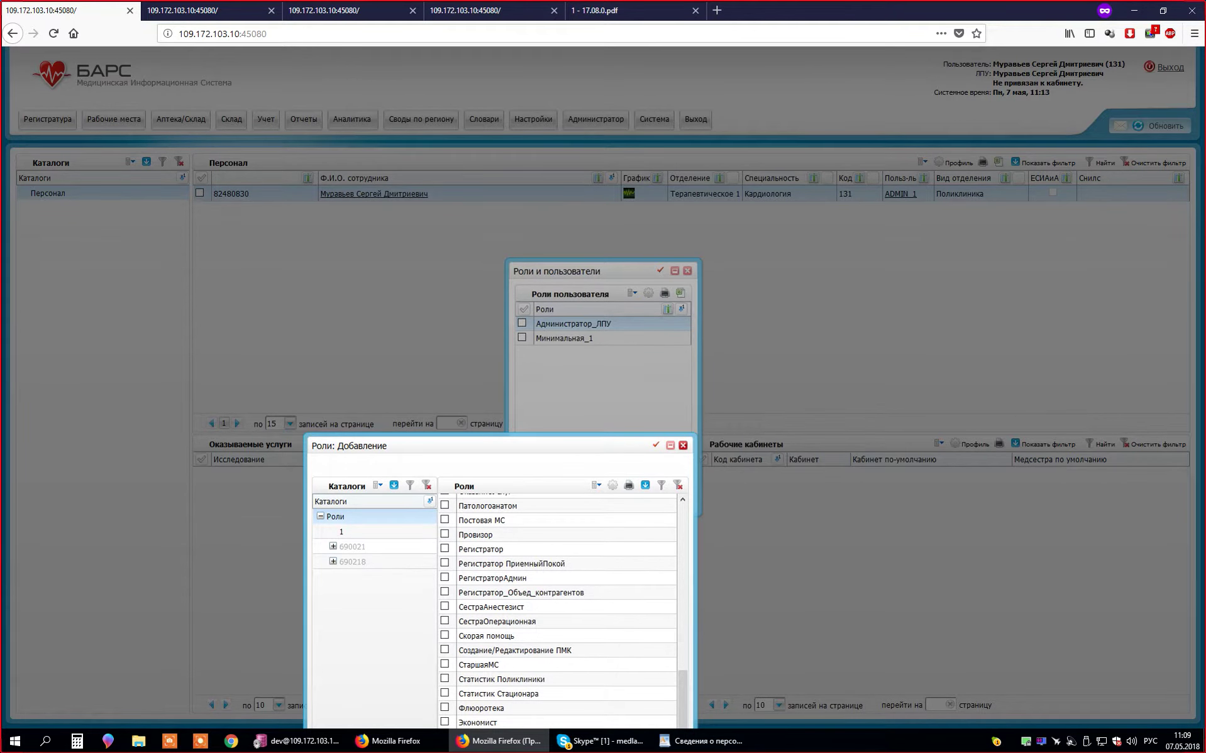
{"action": "left_click", "coordinate": [683, 446]}
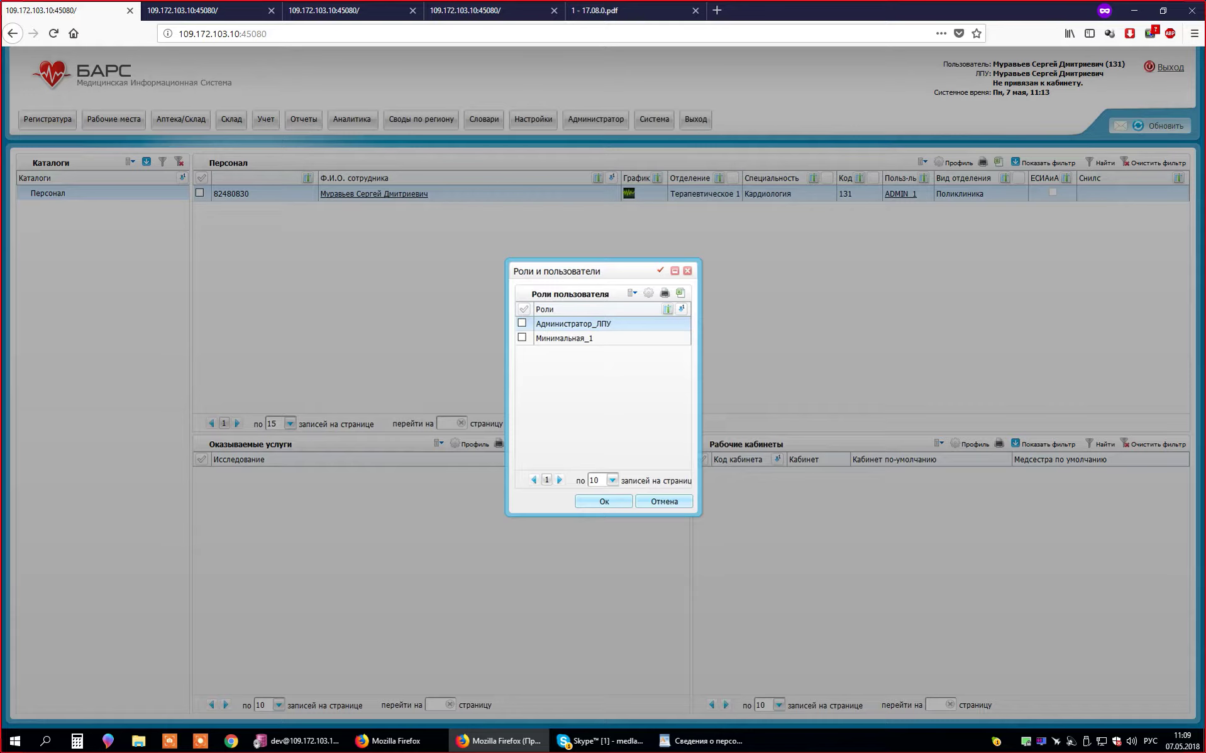
{"action": "left_click", "coordinate": [664, 501]}
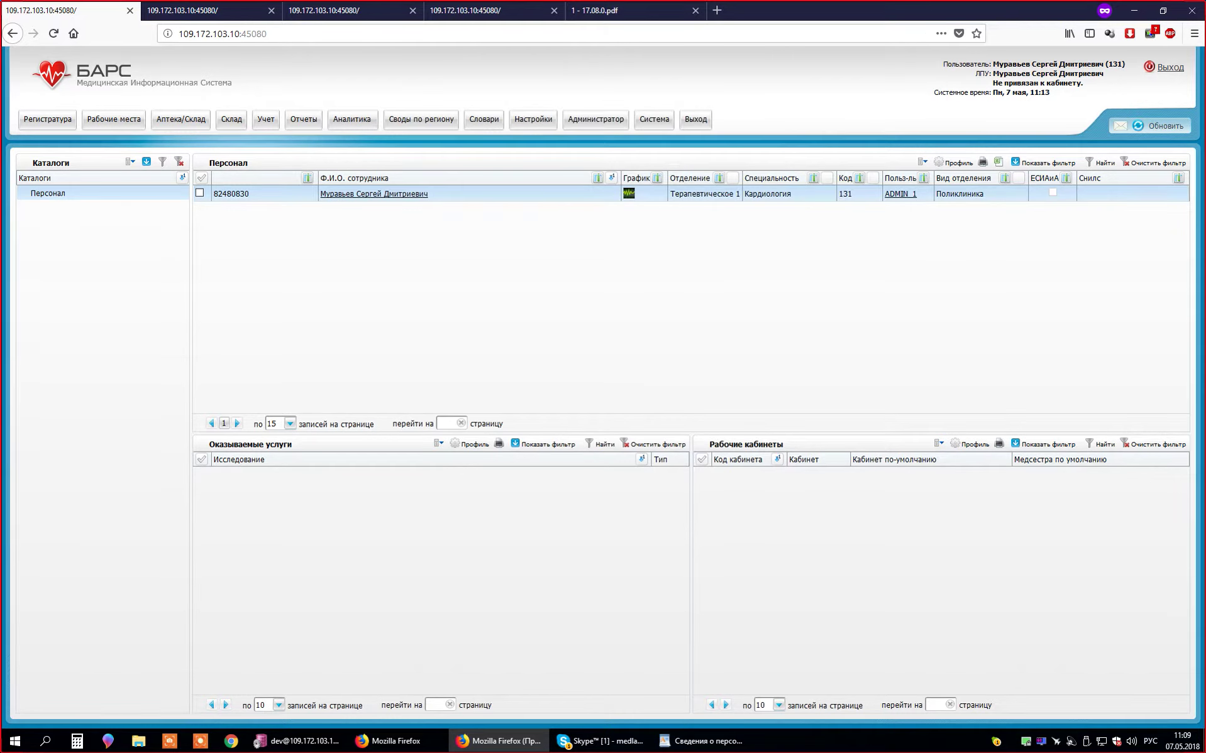
- Add cabinet Терапевт 1 to the employee's Рабочие кабинеты grid and confirm with Ok
{"action": "right_click", "coordinate": [803, 501]}
{"action": "key", "text": "Escape"}
{"action": "right_click", "coordinate": [797, 504]}
{"action": "key", "text": "Escape"}
{"action": "left_click", "coordinate": [113, 118]}
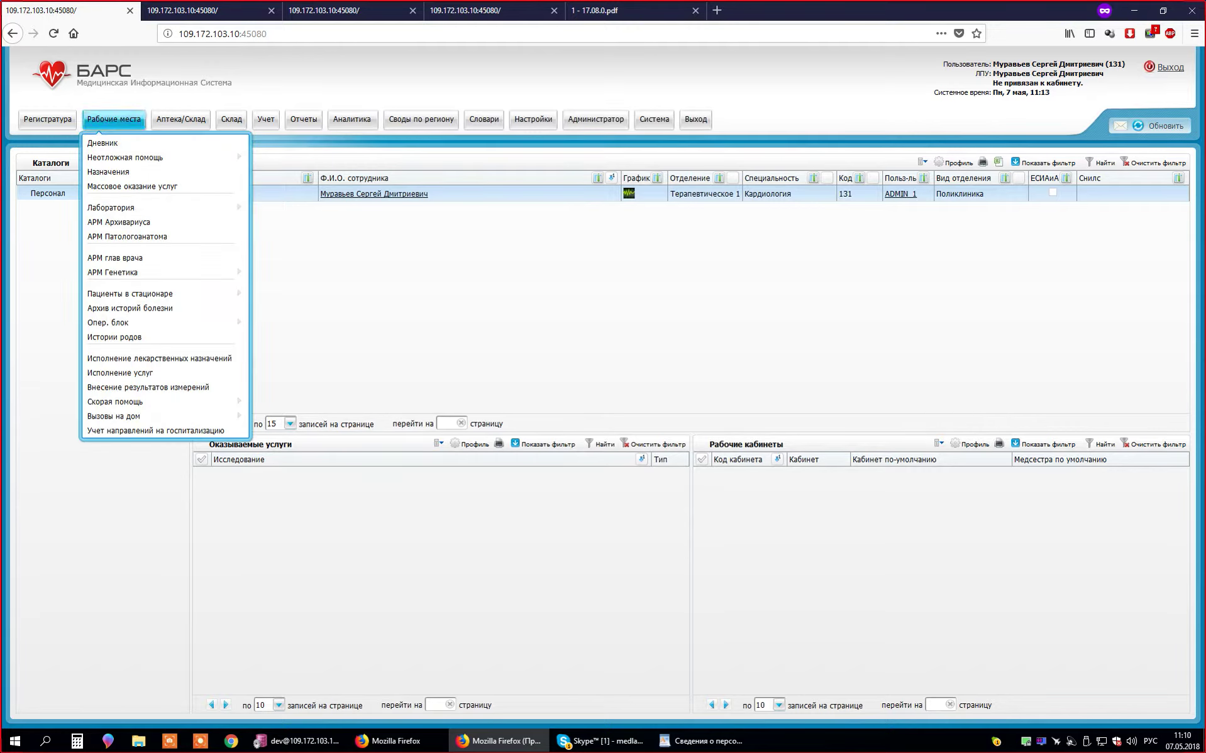
{"action": "right_click", "coordinate": [771, 498]}
{"action": "left_click", "coordinate": [804, 523]}
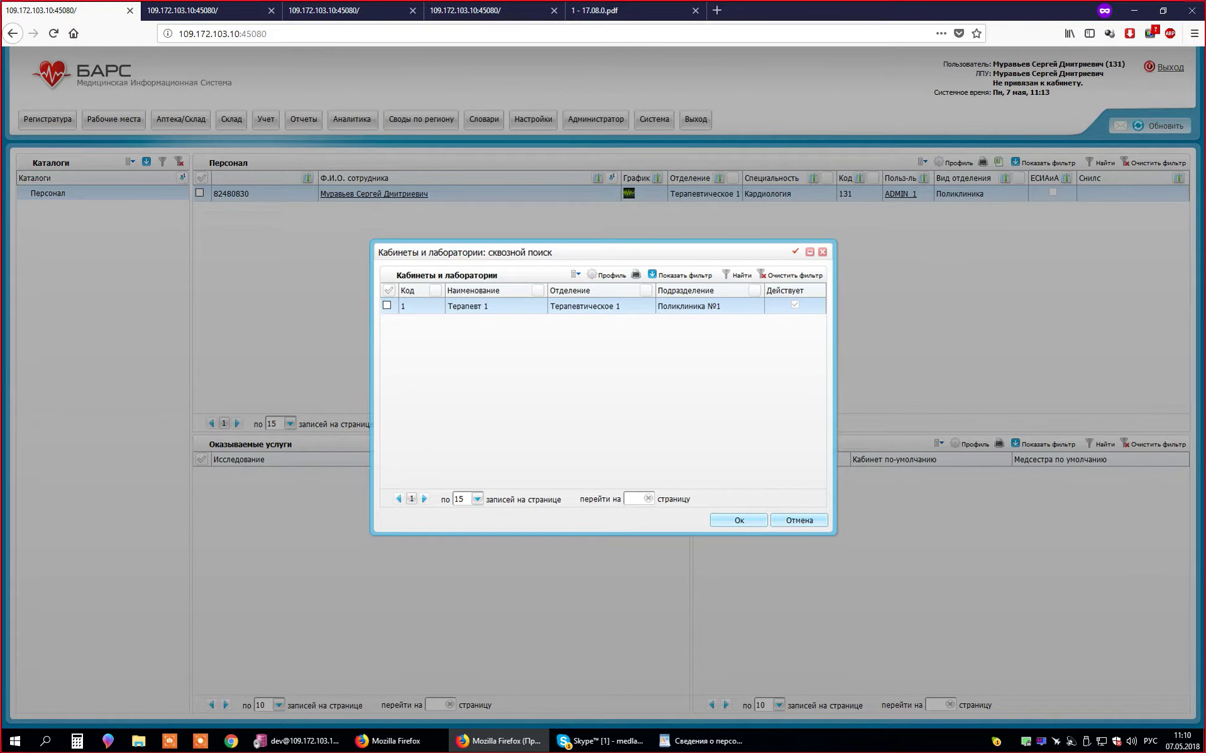
{"action": "left_click", "coordinate": [387, 305]}
{"action": "left_click", "coordinate": [739, 520]}
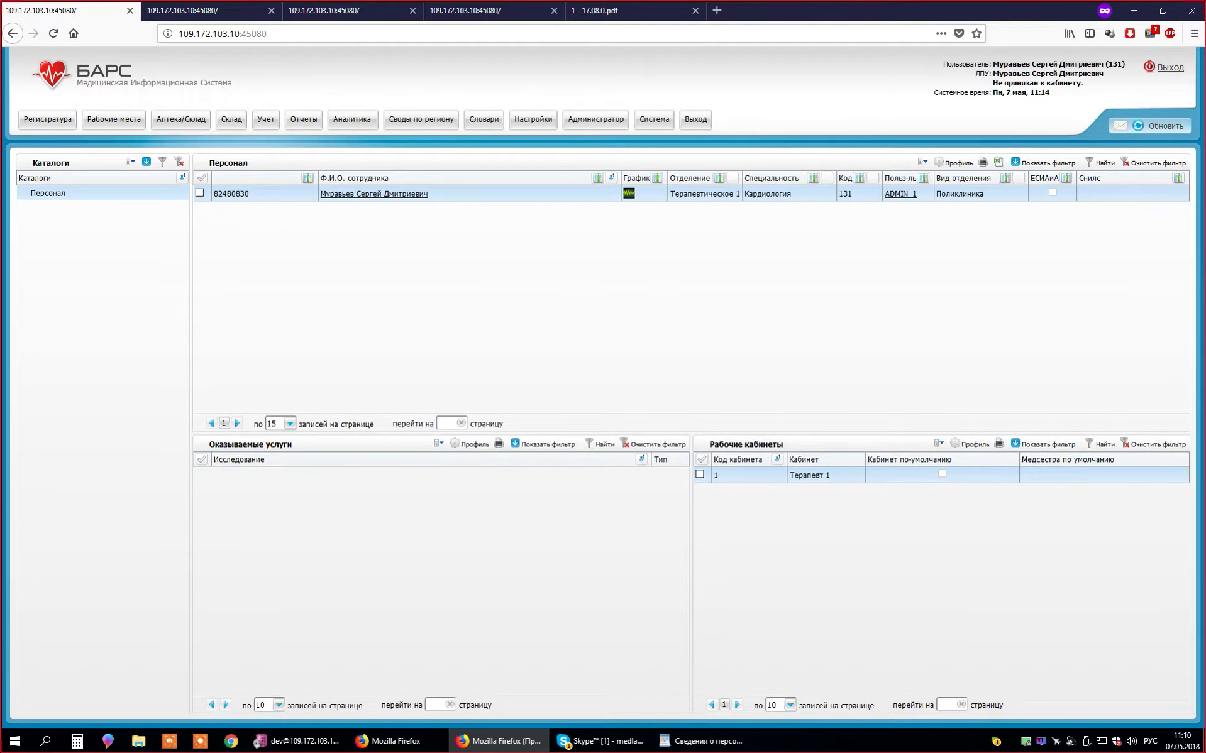
- Choose Добавить on the Оказываемые услуги grid to open ЛПУ: оказываемые услуги
{"action": "right_click", "coordinate": [821, 539]}
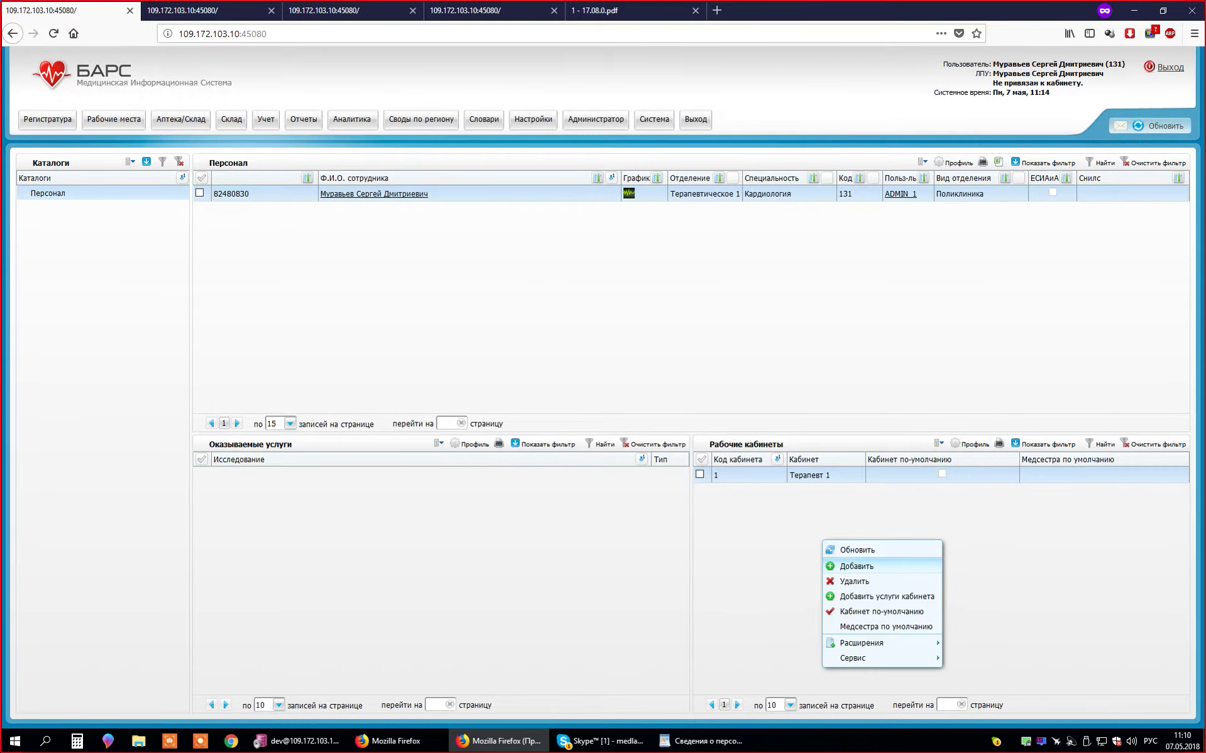
{"action": "key", "text": "Escape"}
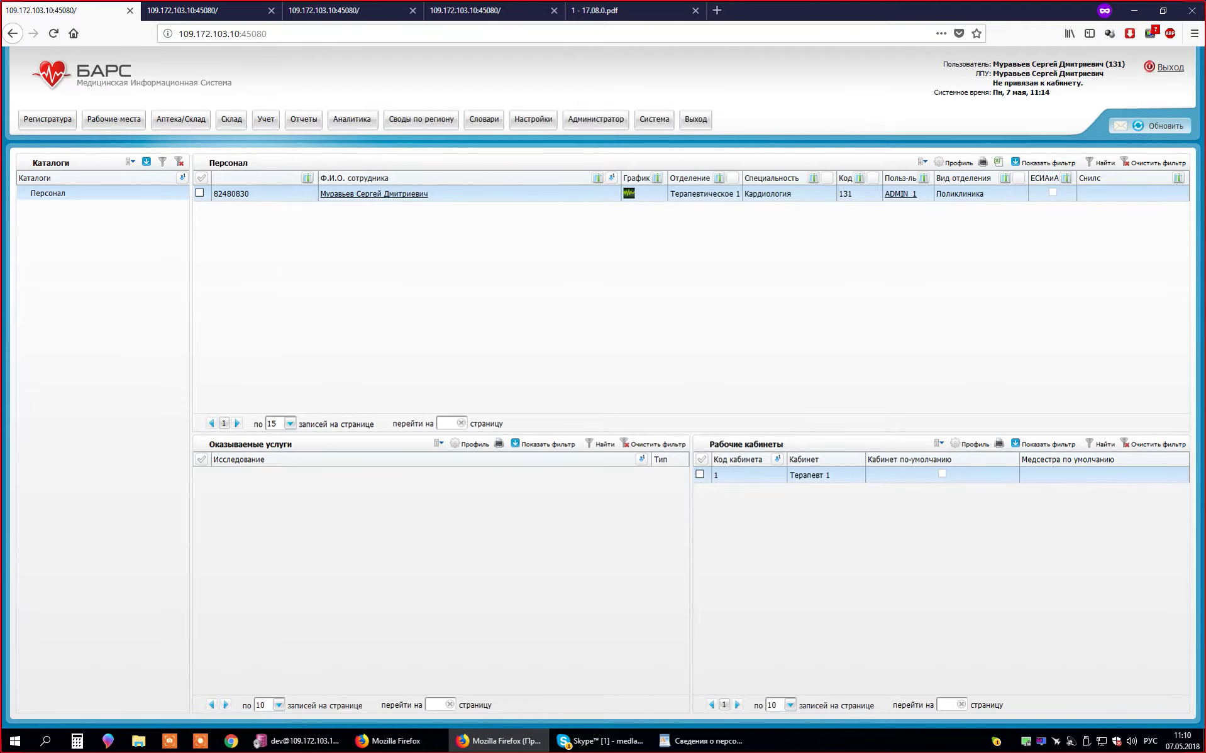
{"action": "left_click", "coordinate": [601, 741]}
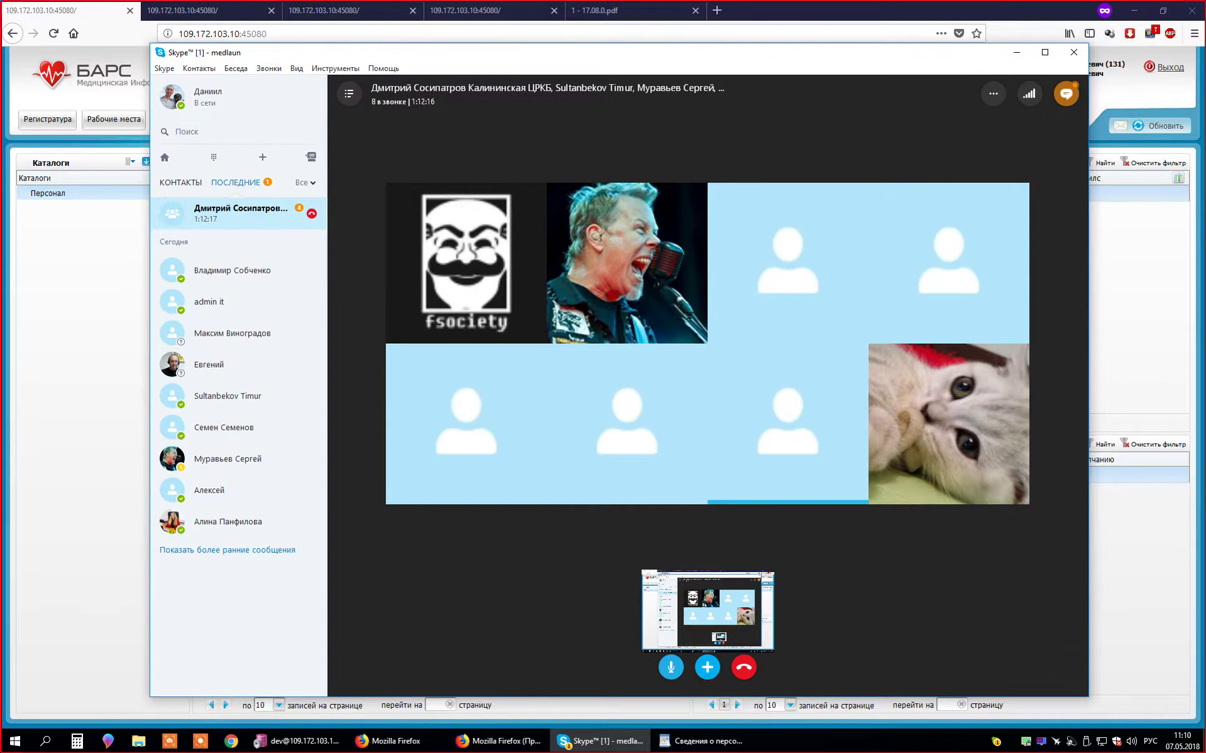
{"action": "left_click", "coordinate": [601, 741]}
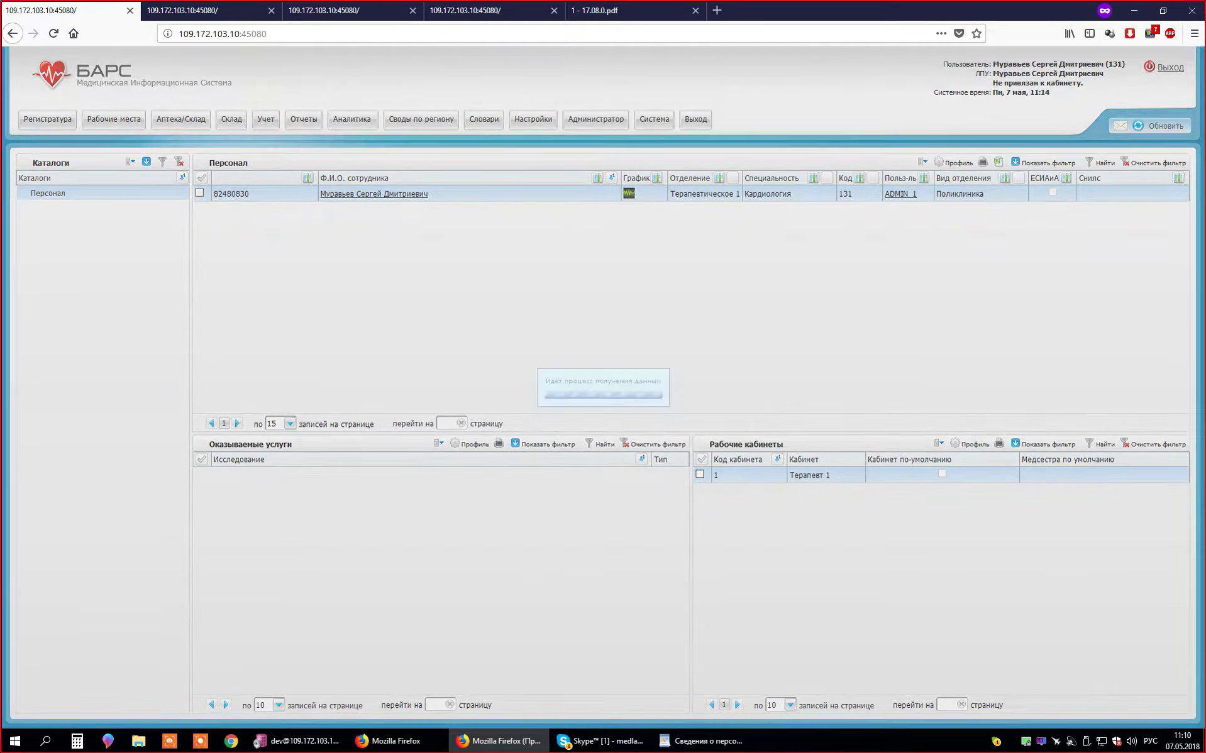
{"action": "right_click", "coordinate": [399, 518]}
{"action": "left_click", "coordinate": [435, 546]}
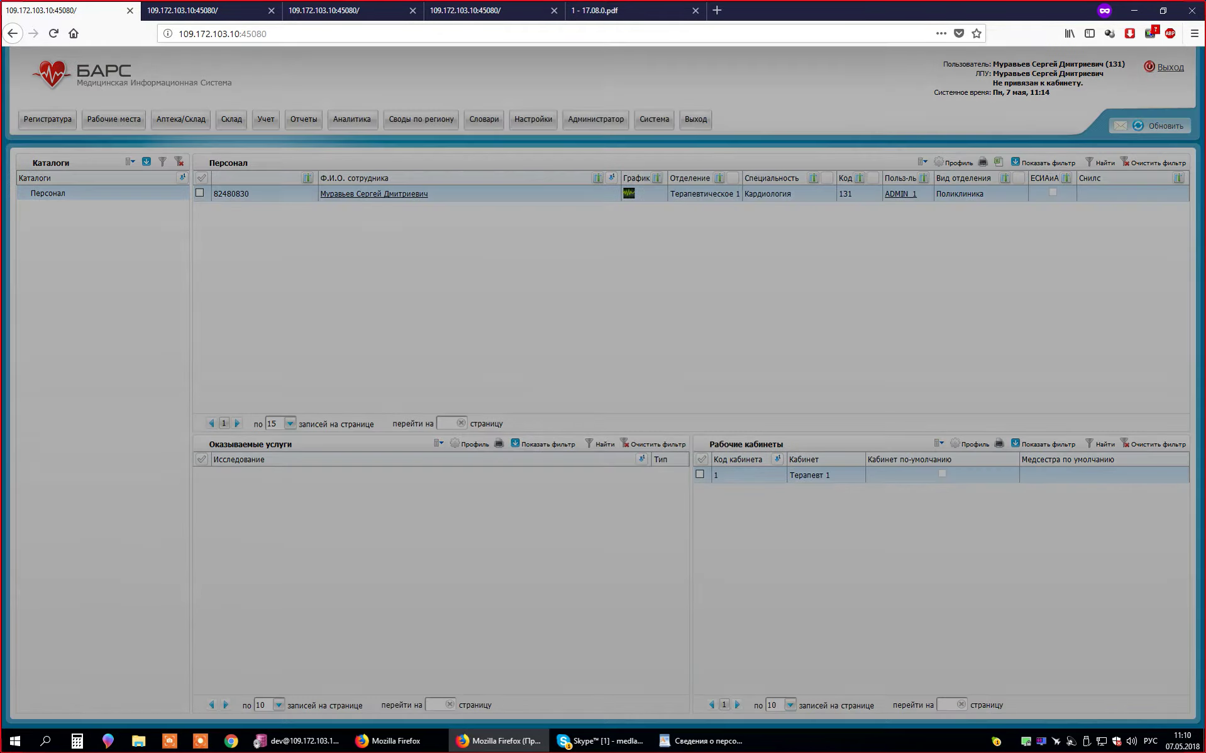
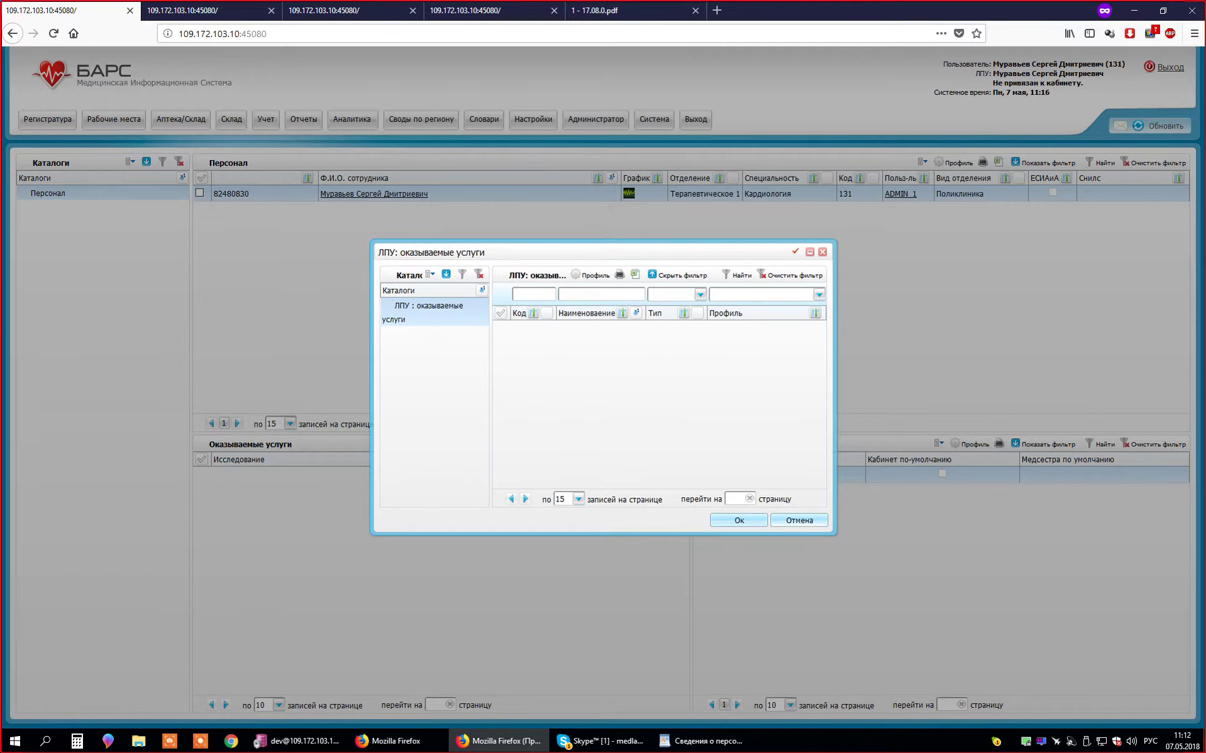
- Close the ЛПУ: оказываемые услуги picker and open Словари > Услуги in the second tab
{"action": "key", "text": "Escape"}
{"action": "left_click", "coordinate": [483, 118]}
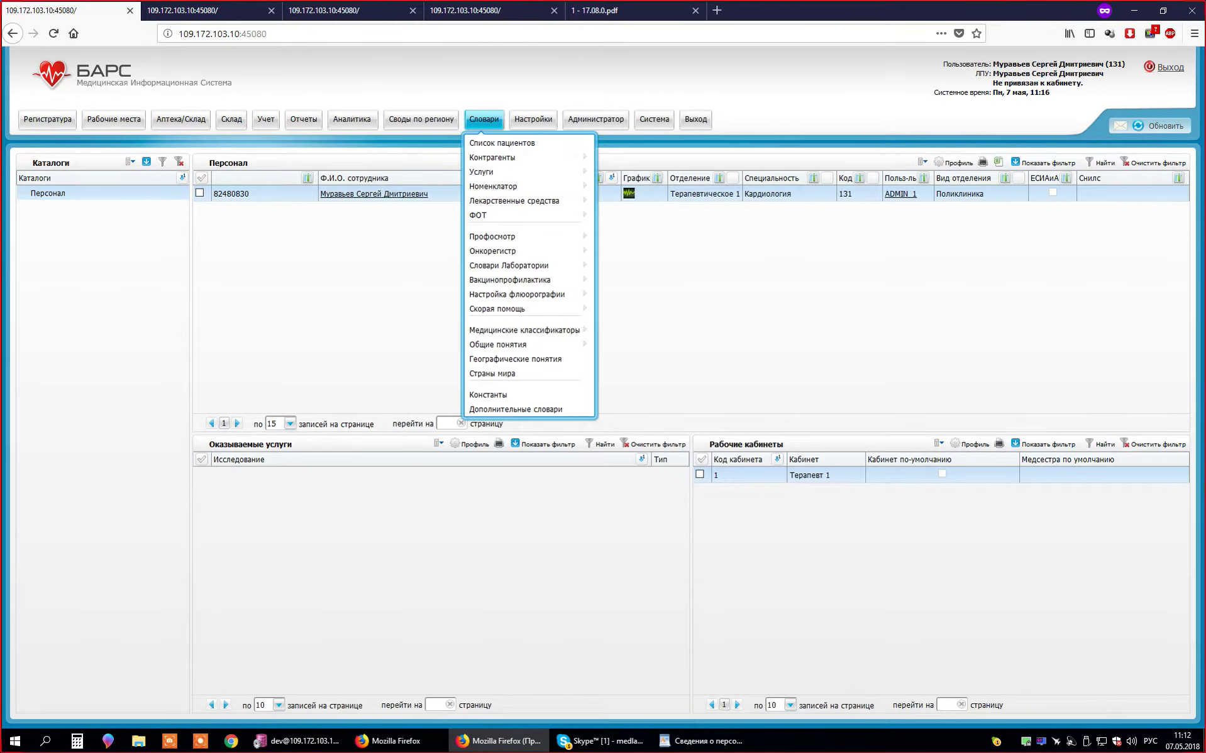
{"action": "key", "text": "Escape"}
{"action": "key", "text": "ctrl+Tab"}
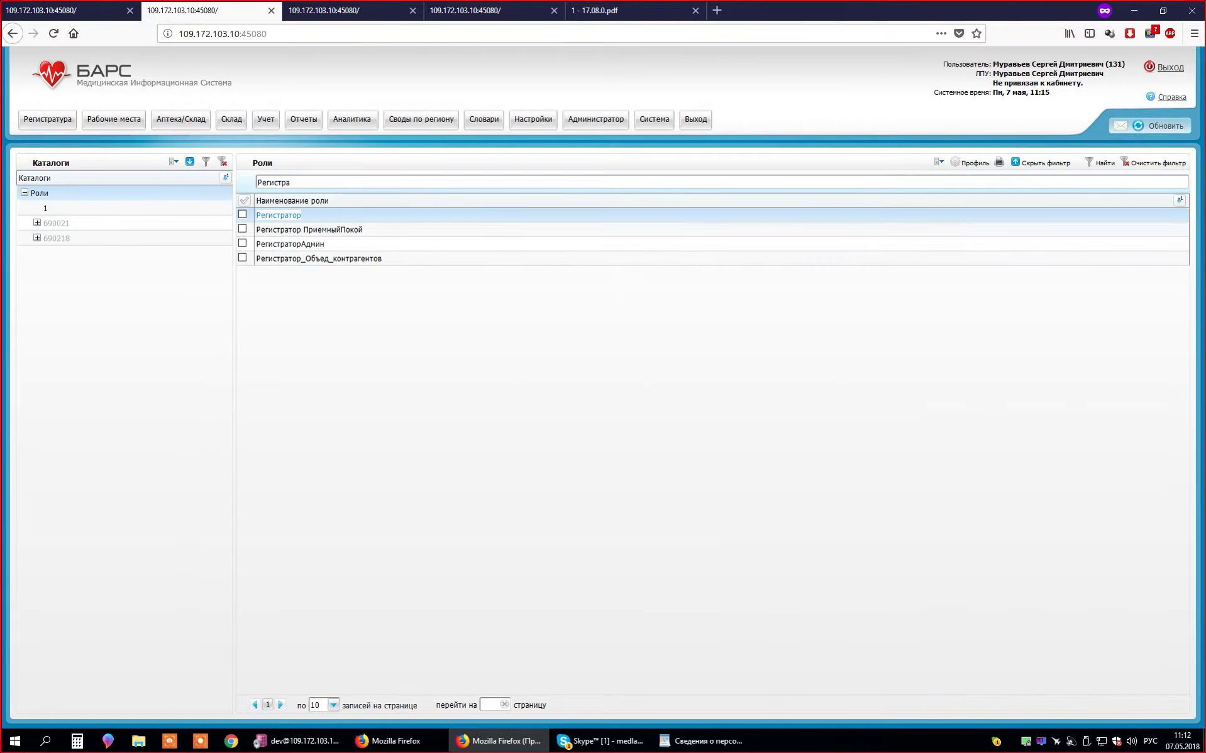
{"action": "left_click", "coordinate": [484, 119]}
{"action": "mouse_move", "coordinate": [503, 172]}
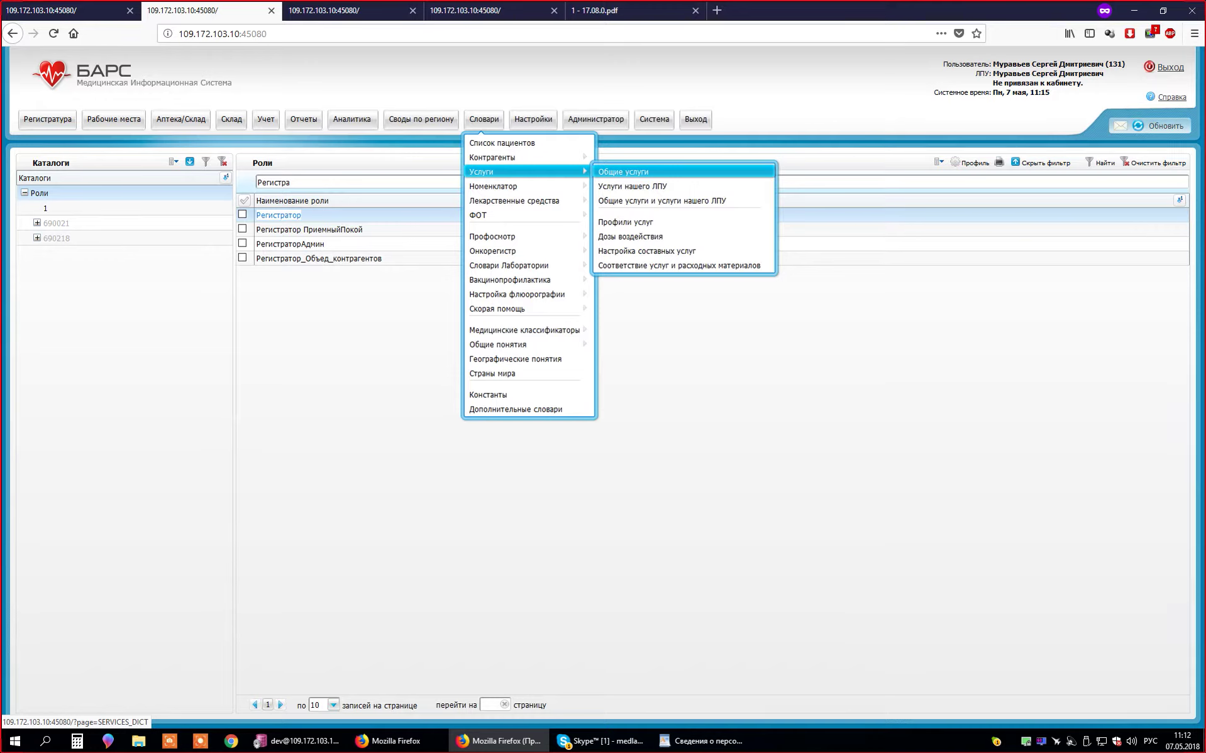
- Open Услуги нашего ЛПУ, start adding services, and filter names by %прием and %терап
{"action": "left_click", "coordinate": [632, 186]}
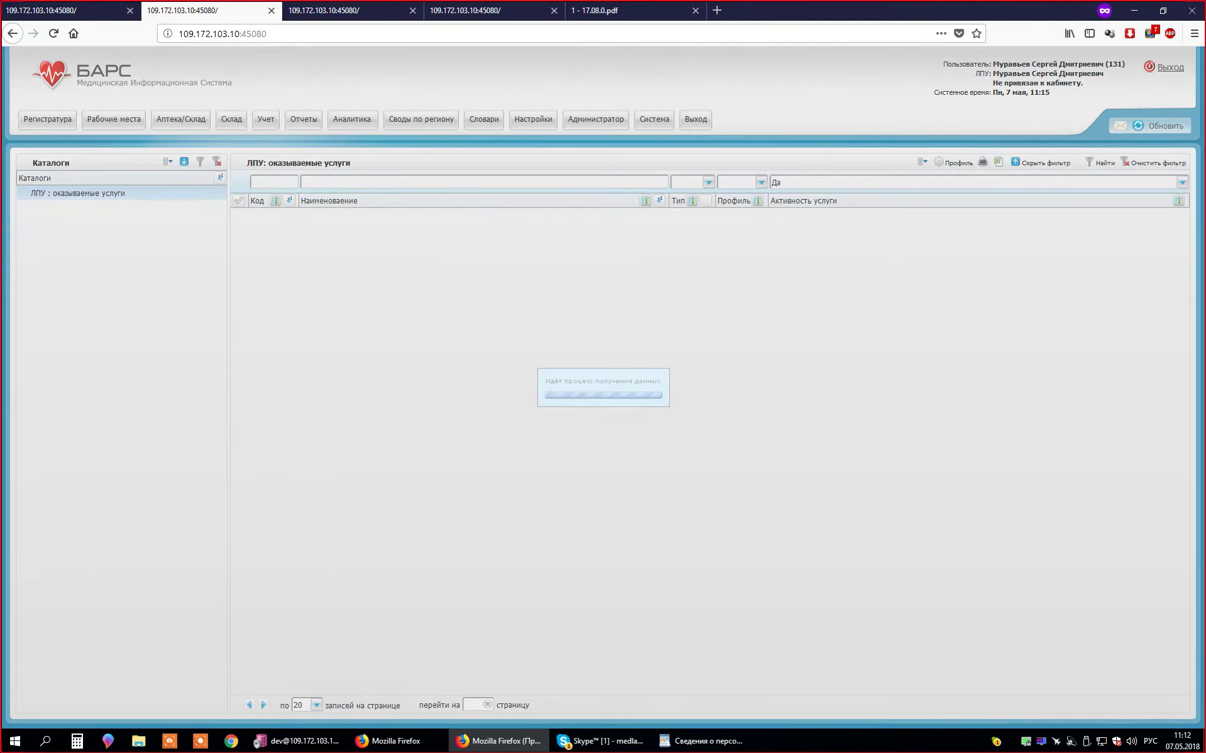
{"action": "right_click", "coordinate": [431, 250]}
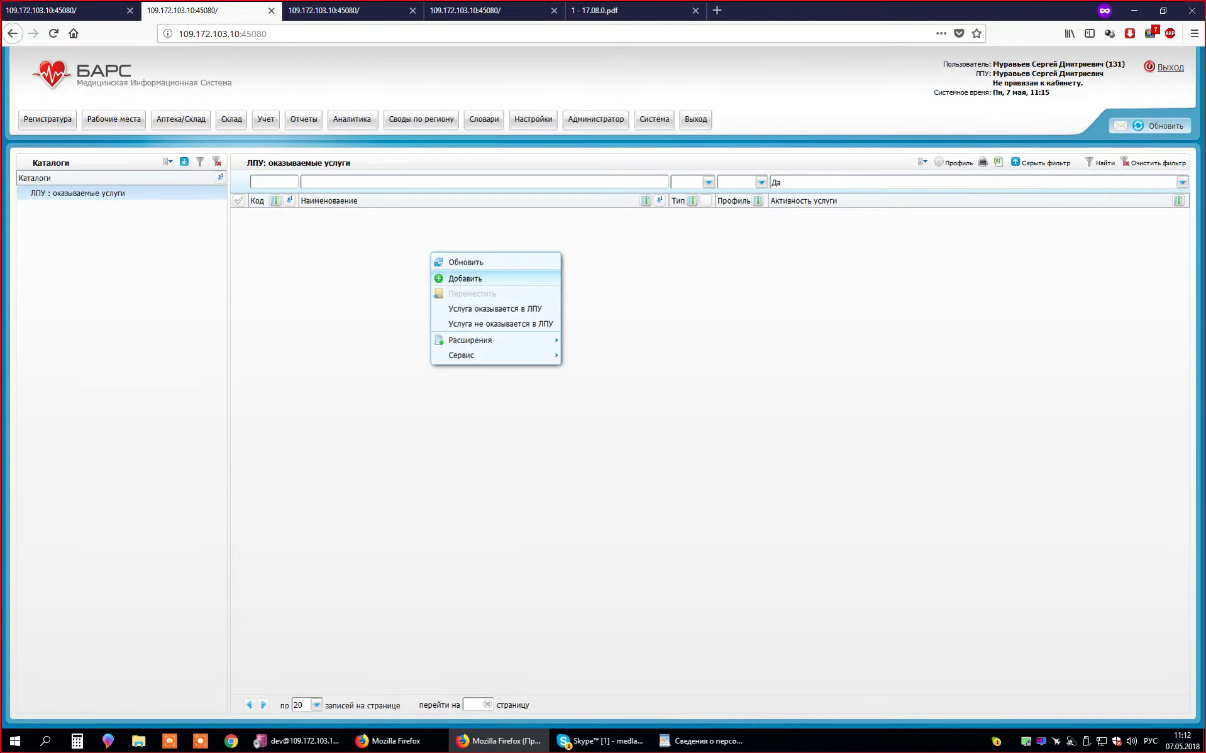
{"action": "left_click", "coordinate": [453, 278]}
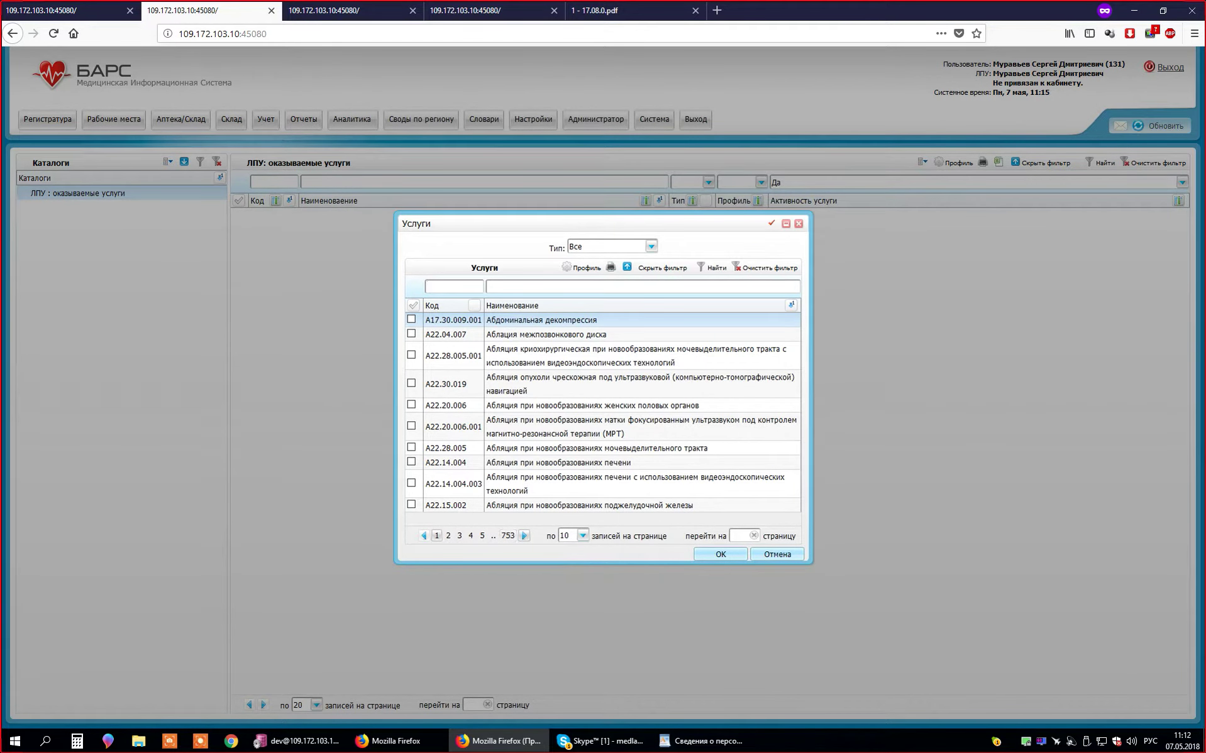
{"action": "type", "text": "%прием"}
{"action": "key", "text": "Return"}
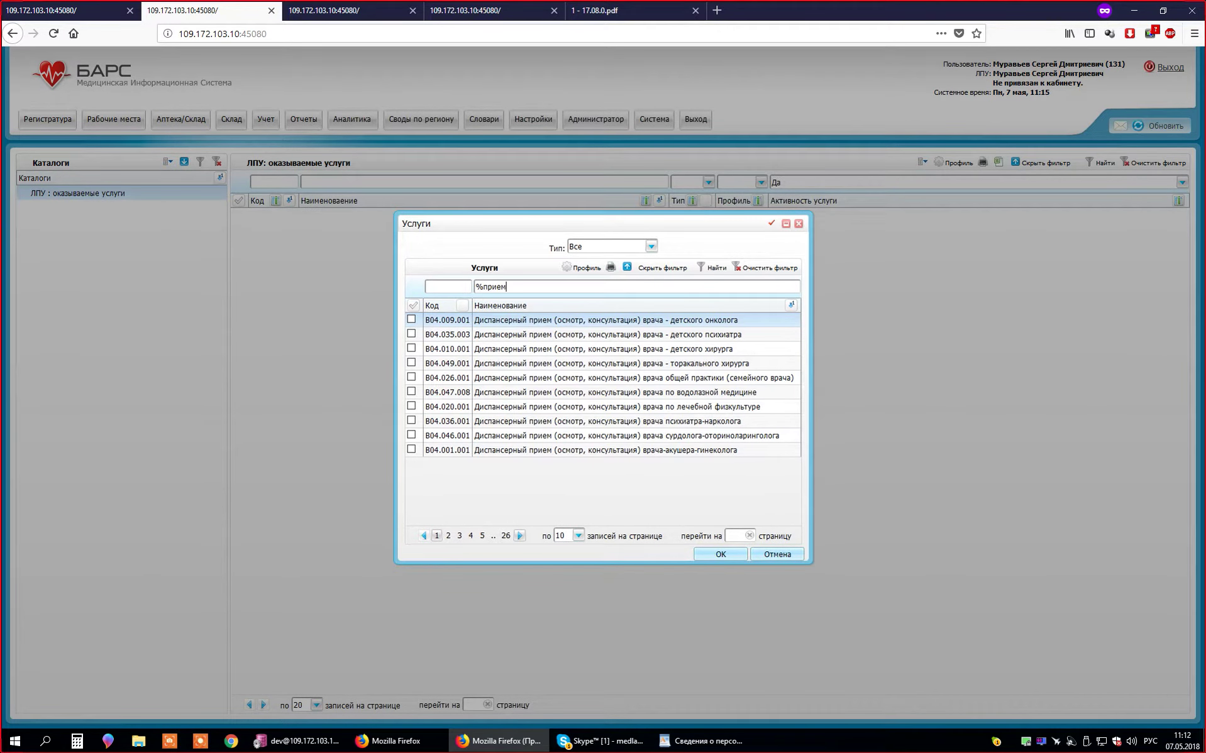
{"action": "type", "text": "%терап"}
{"action": "key", "text": "Return"}
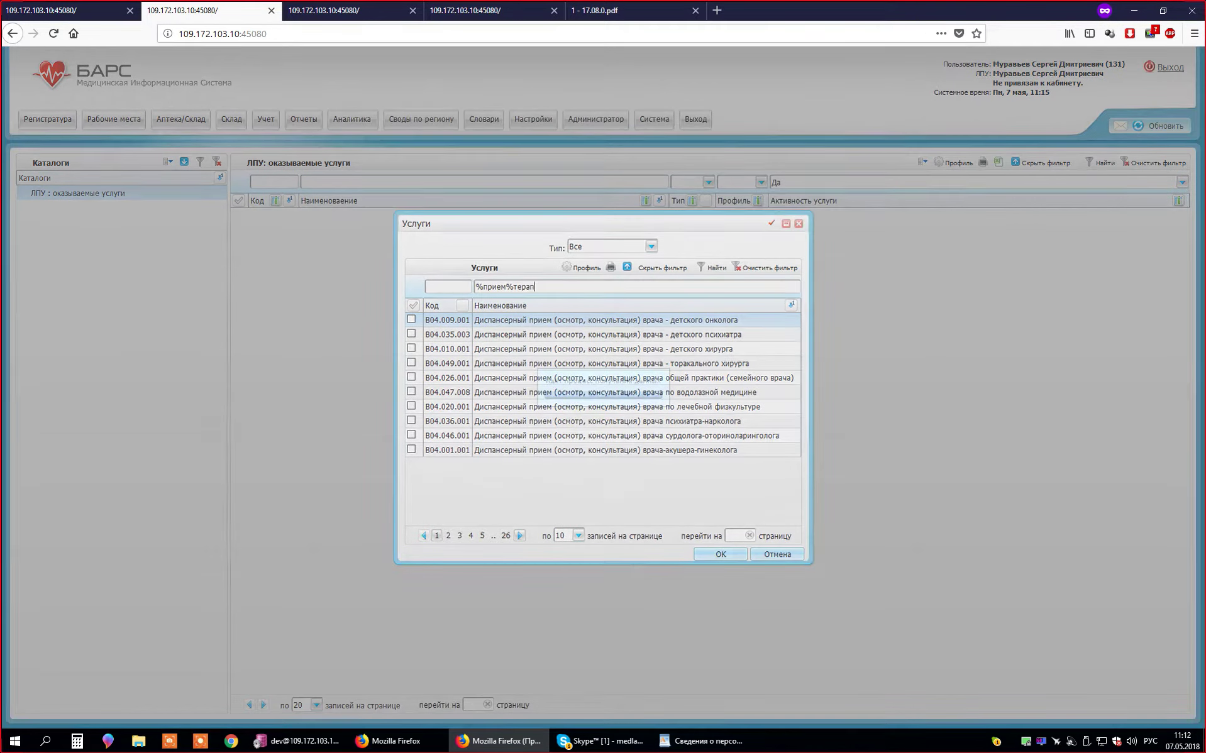
- Rework the Наименование filter to find the therapist consultation services
{"action": "key", "text": "Home"}
{"action": "key", "text": "shift+Right"}
{"action": "key", "text": "End"}
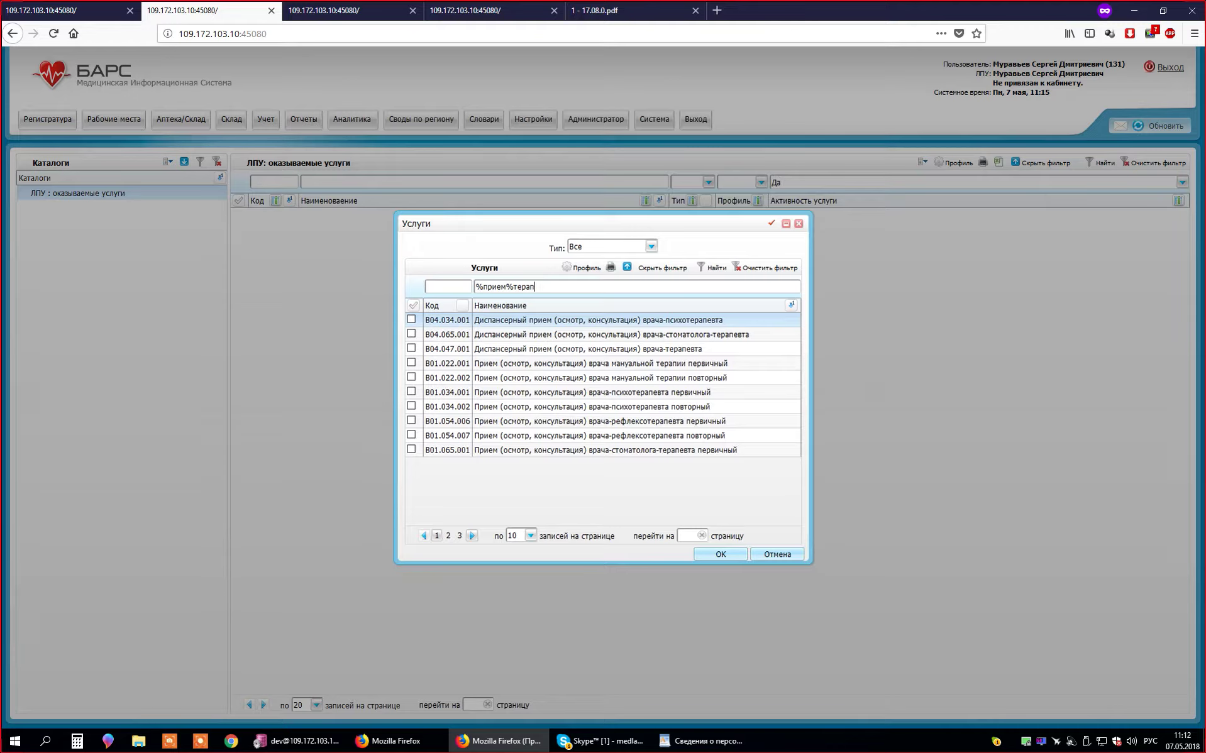
{"action": "left_click_drag", "start_coordinate": [513, 287], "coordinate": [474, 287]}
{"action": "key", "text": "BackSpace"}
{"action": "key", "text": "Return"}
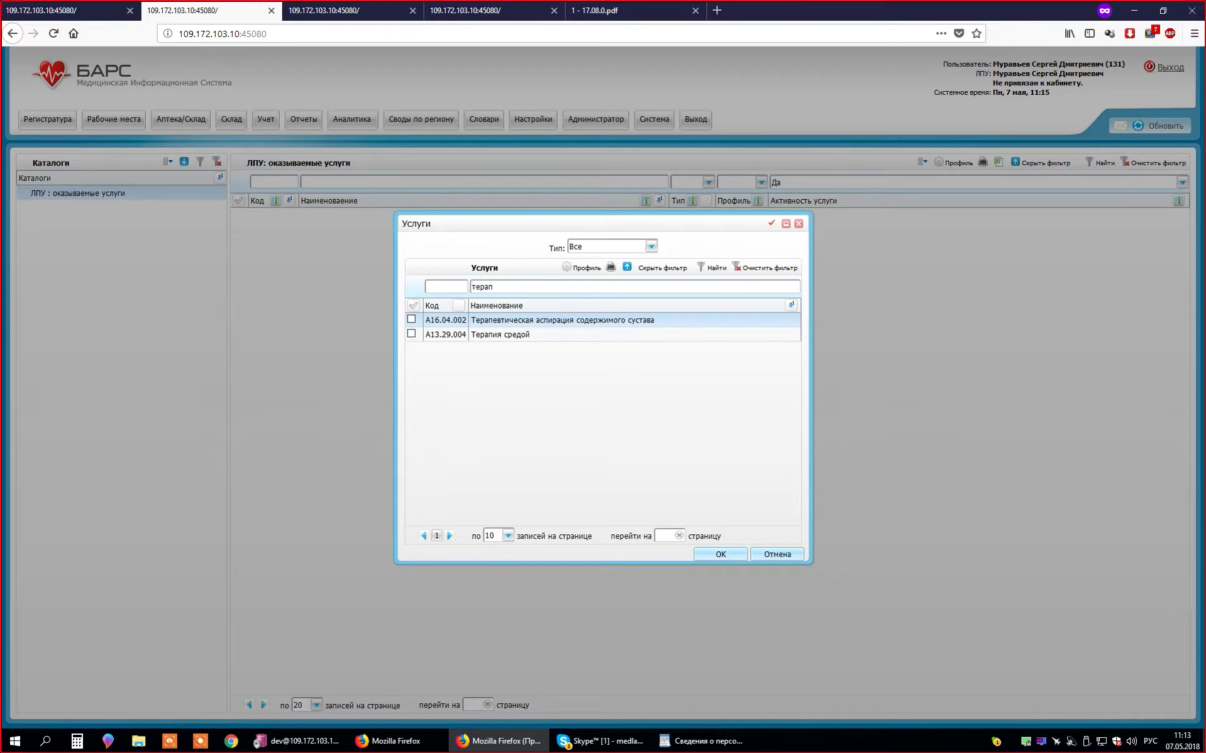
{"action": "type", "text": "%"}
{"action": "key", "text": "Return"}
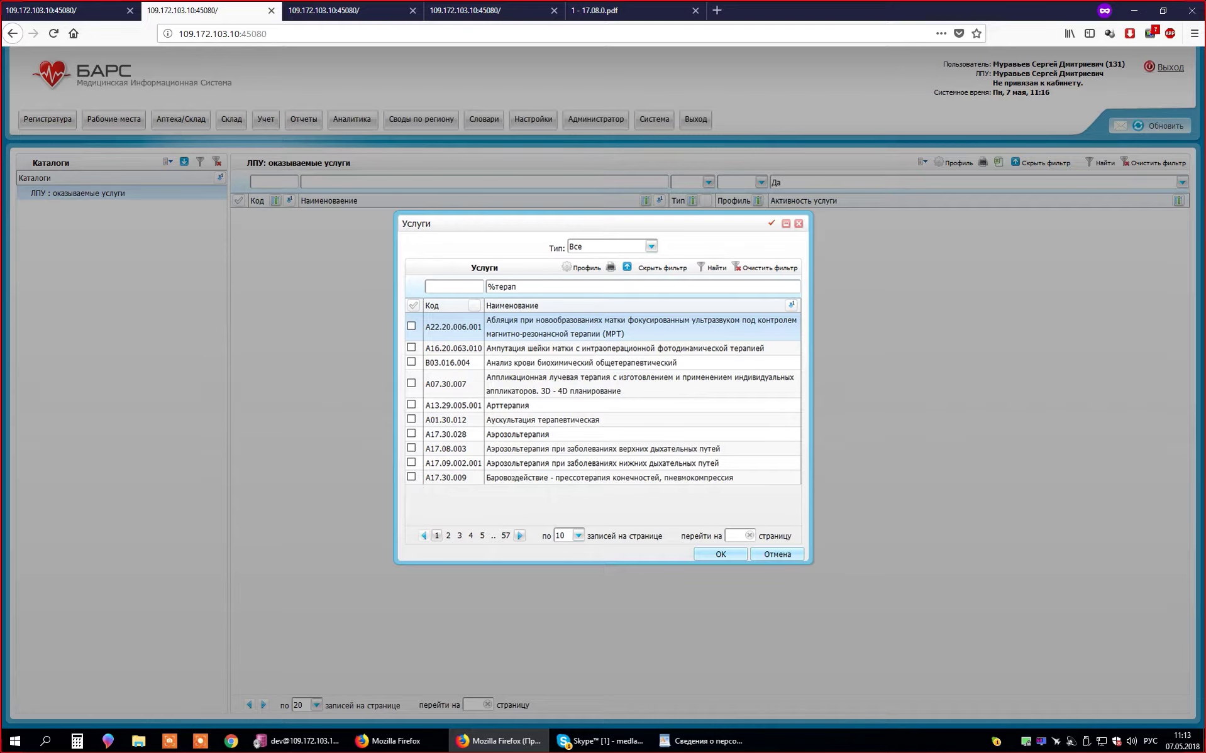
{"action": "type", "text": "прием"}
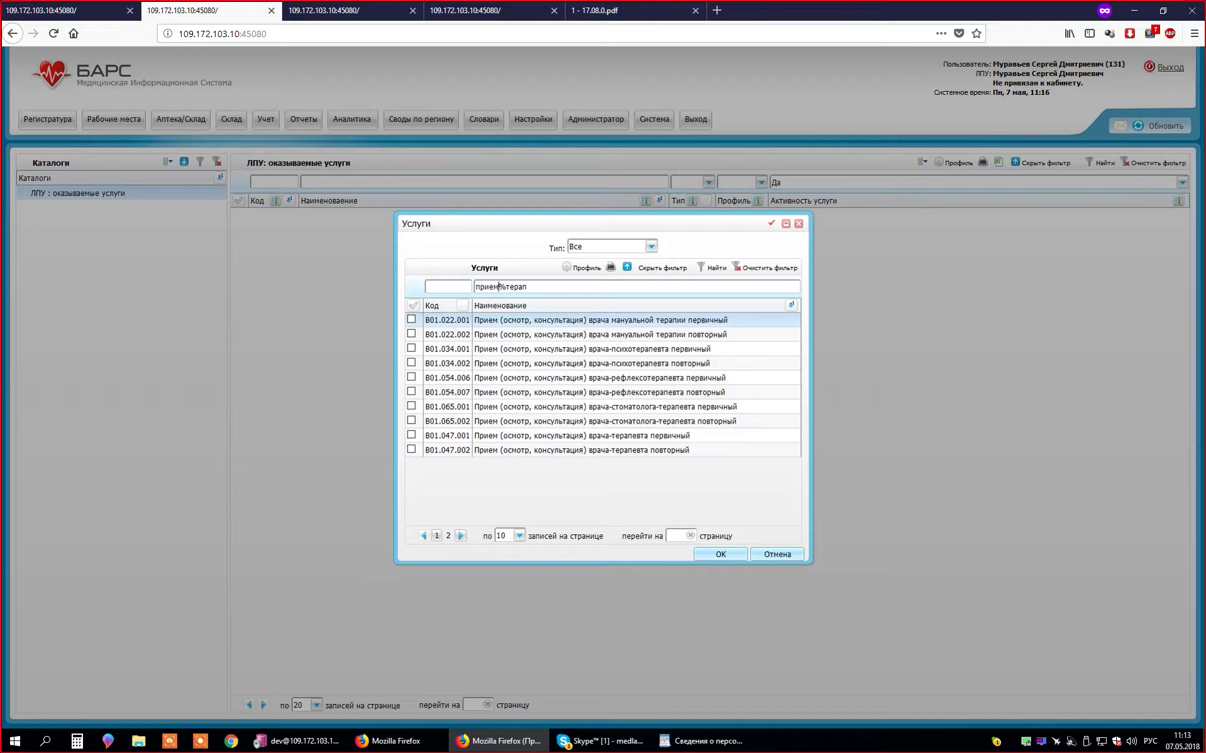
- Add B01.047.001 and B01.047.002 to the facility's services
{"action": "left_click", "coordinate": [582, 435]}
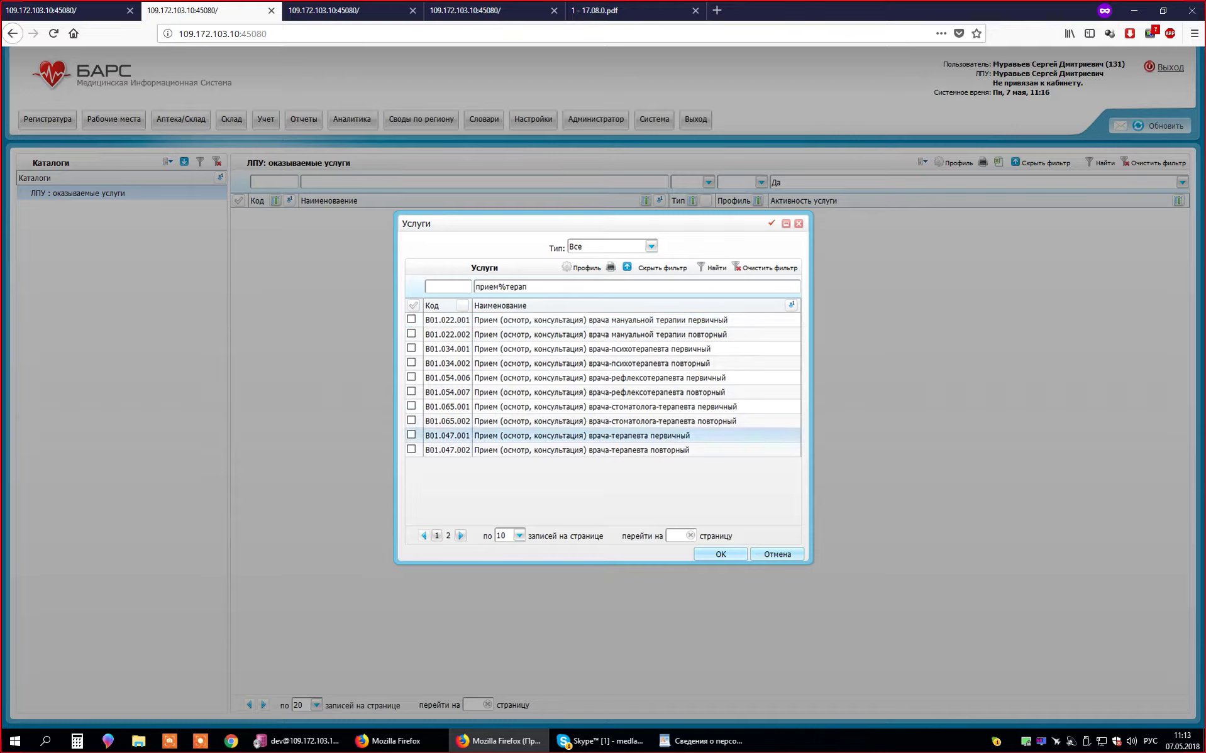
{"action": "left_click", "coordinate": [412, 449]}
{"action": "left_click", "coordinate": [721, 554]}
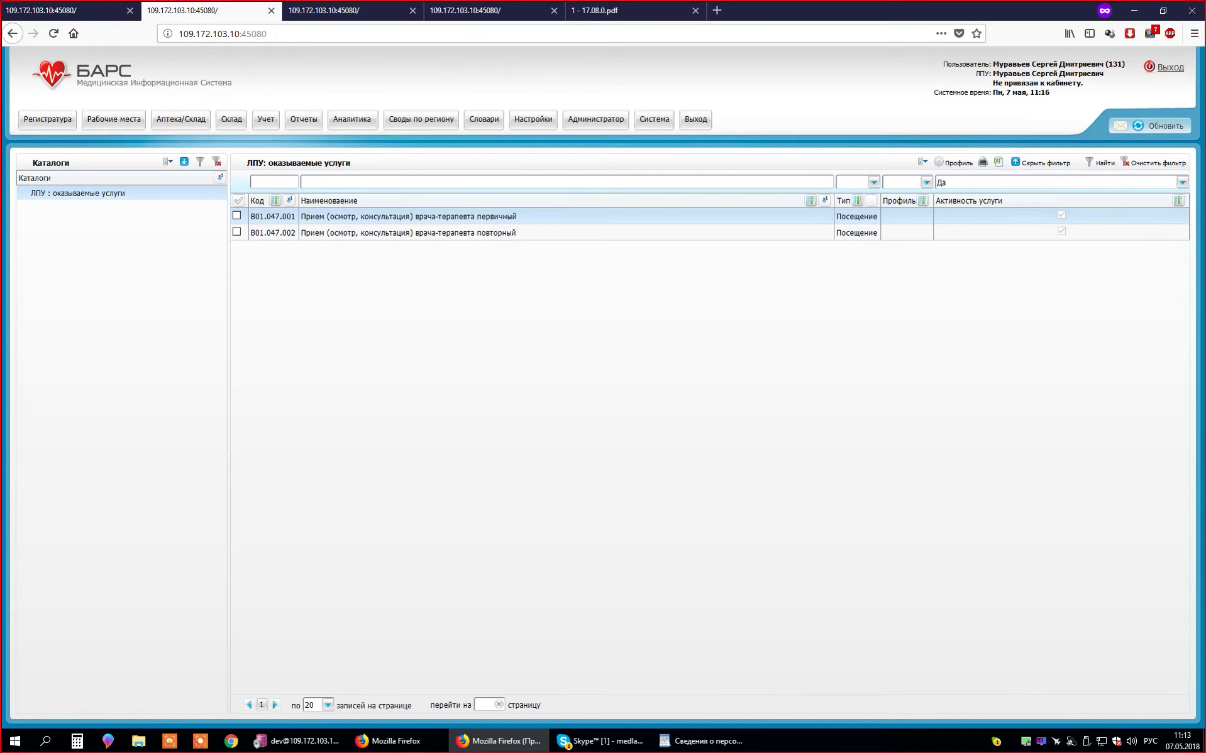
- Add all listed services to the employee's Оказываемые услуги in the first tab
{"action": "left_click", "coordinate": [63, 10]}
{"action": "right_click", "coordinate": [398, 476]}
{"action": "left_click", "coordinate": [432, 499]}
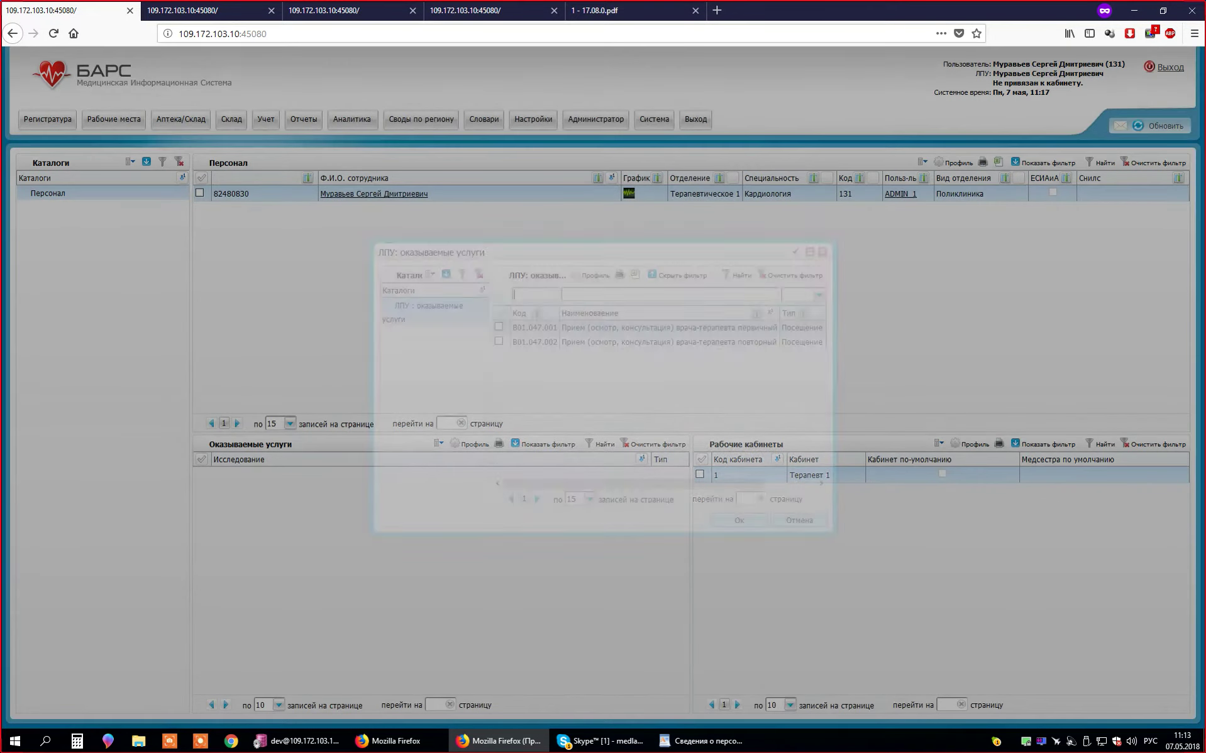
{"action": "left_click", "coordinate": [501, 312]}
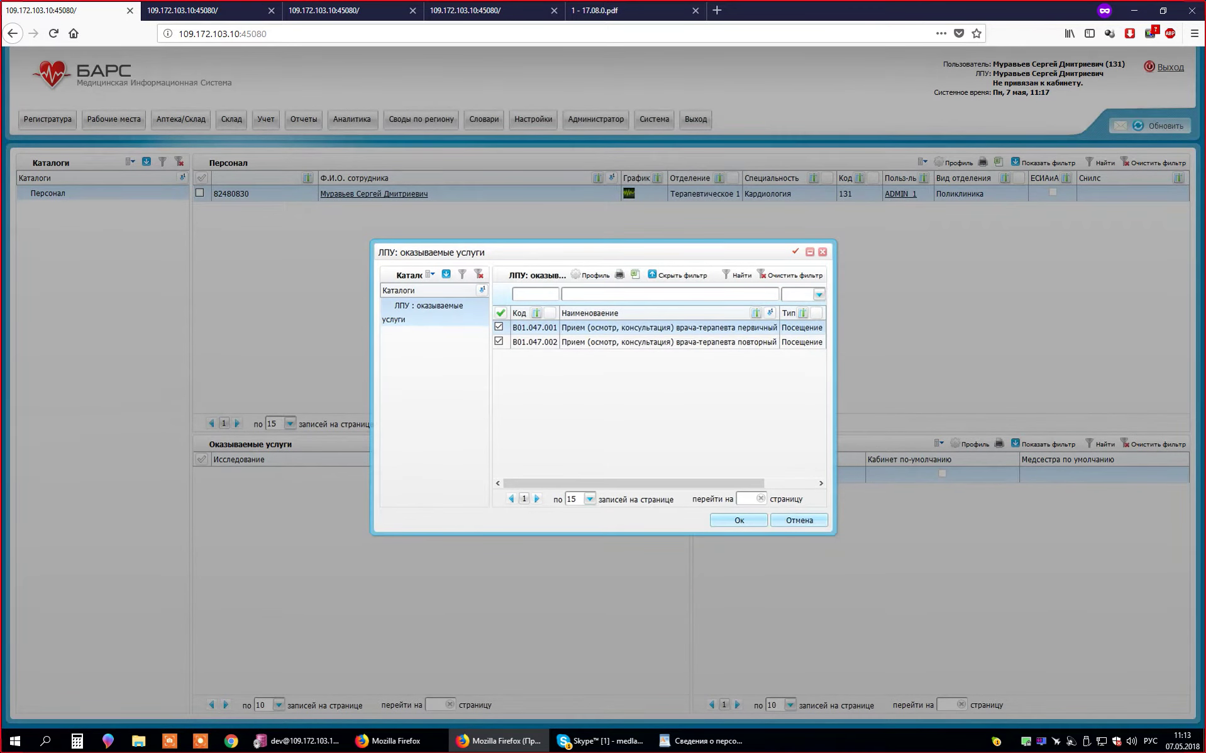
{"action": "left_click", "coordinate": [739, 520]}
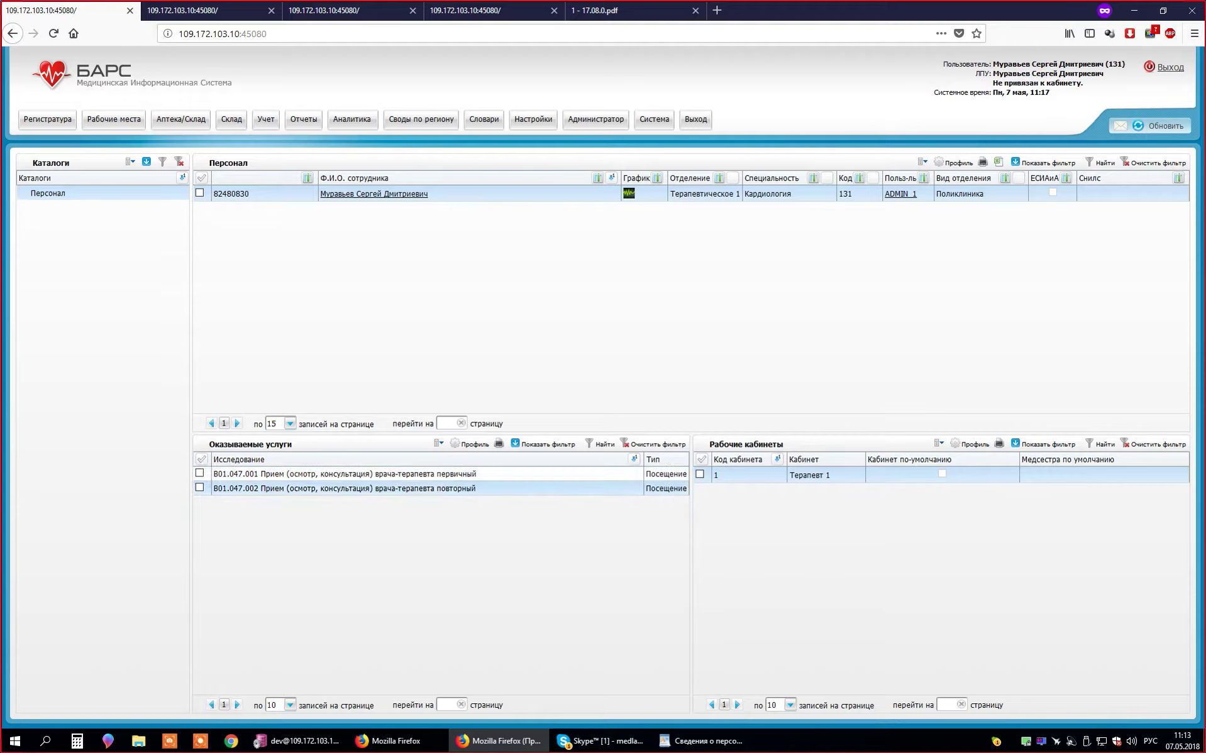
- Review the primary and repeat consultation entries, then move on to the third tab
{"action": "left_click", "coordinate": [345, 474]}
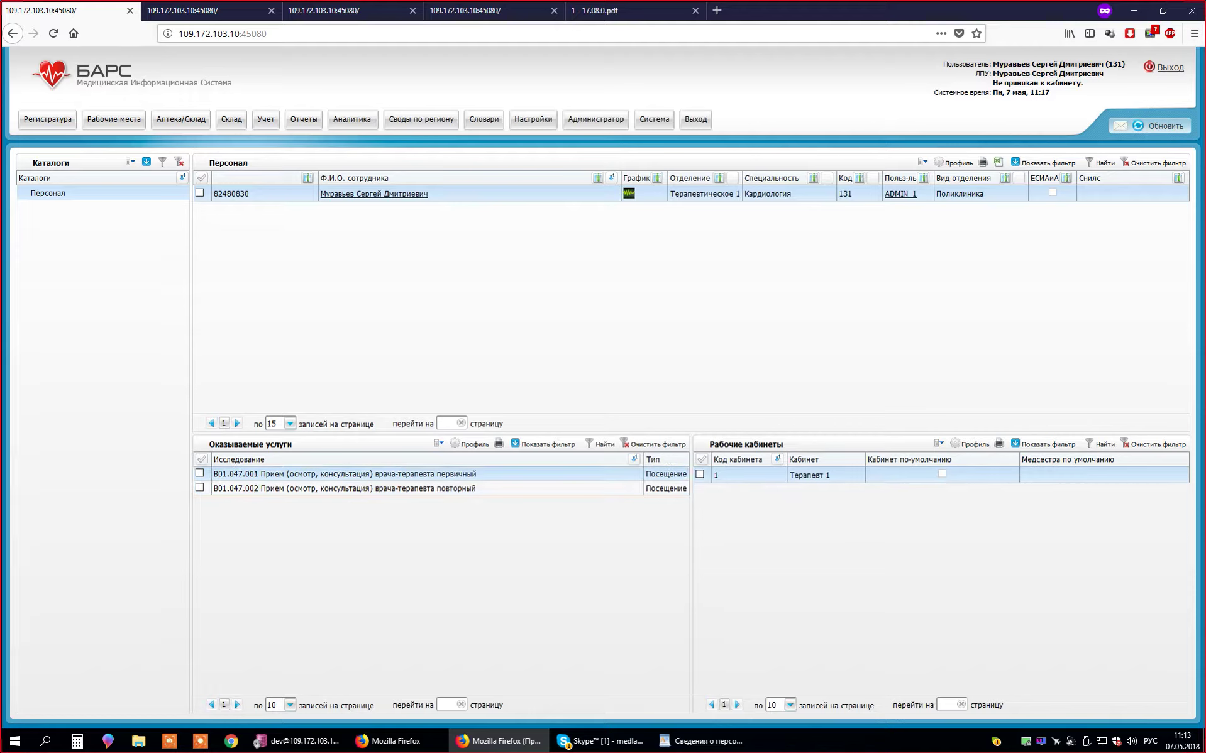
{"action": "left_click", "coordinate": [345, 488]}
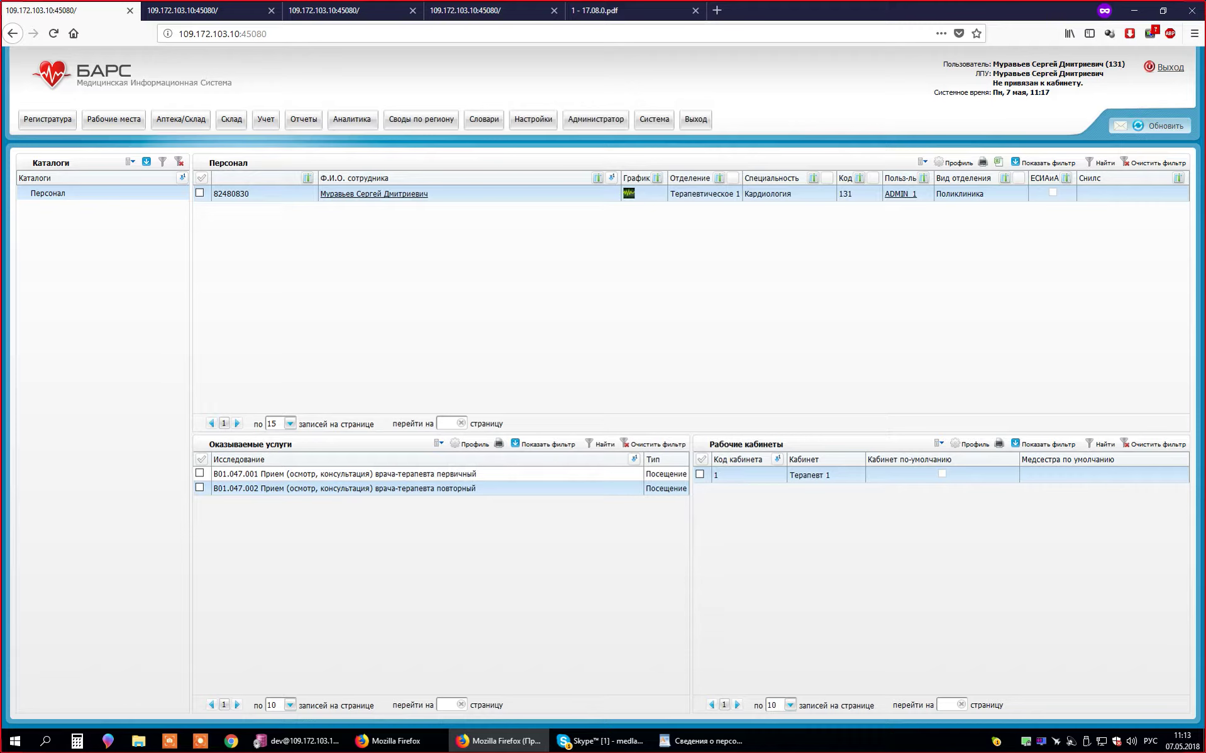
{"action": "key", "text": "ctrl+Tab"}
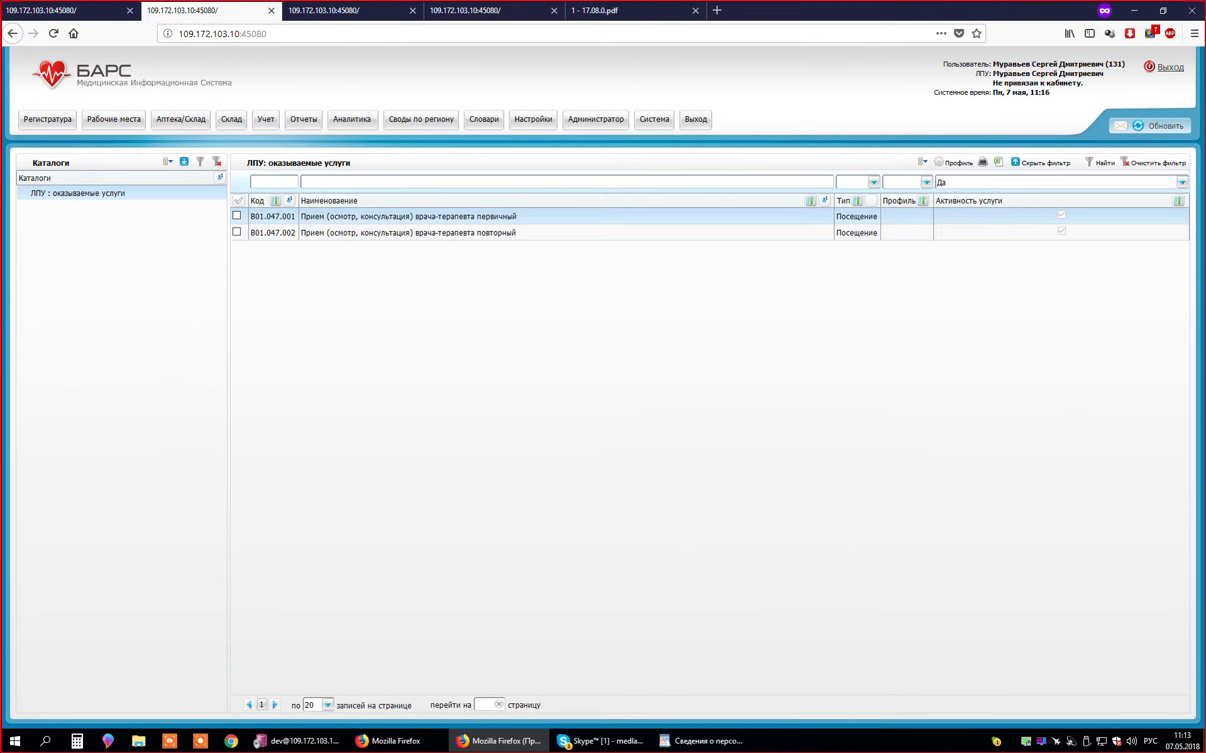
{"action": "key", "text": "ctrl+Tab"}
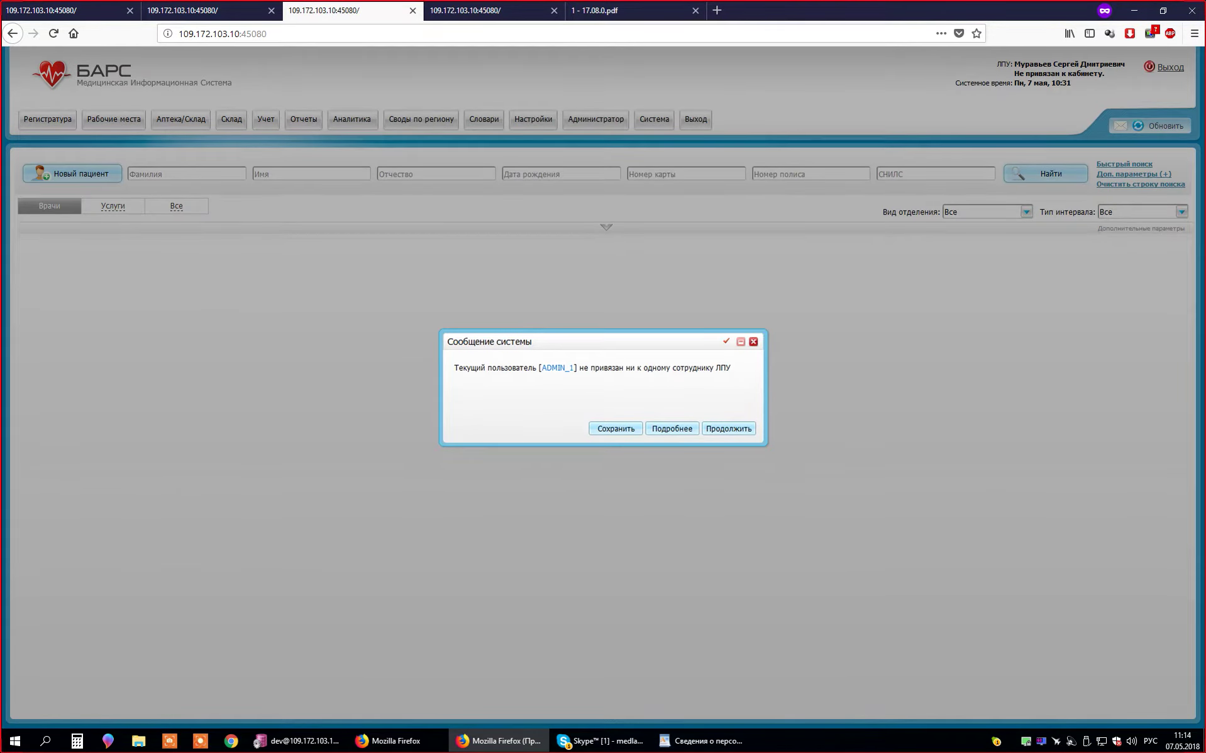
- Dismiss the system message and open cabinet Терапевт 1 in the departments and cabinets setup
{"action": "left_click", "coordinate": [753, 341]}
{"action": "left_click", "coordinate": [534, 119]}
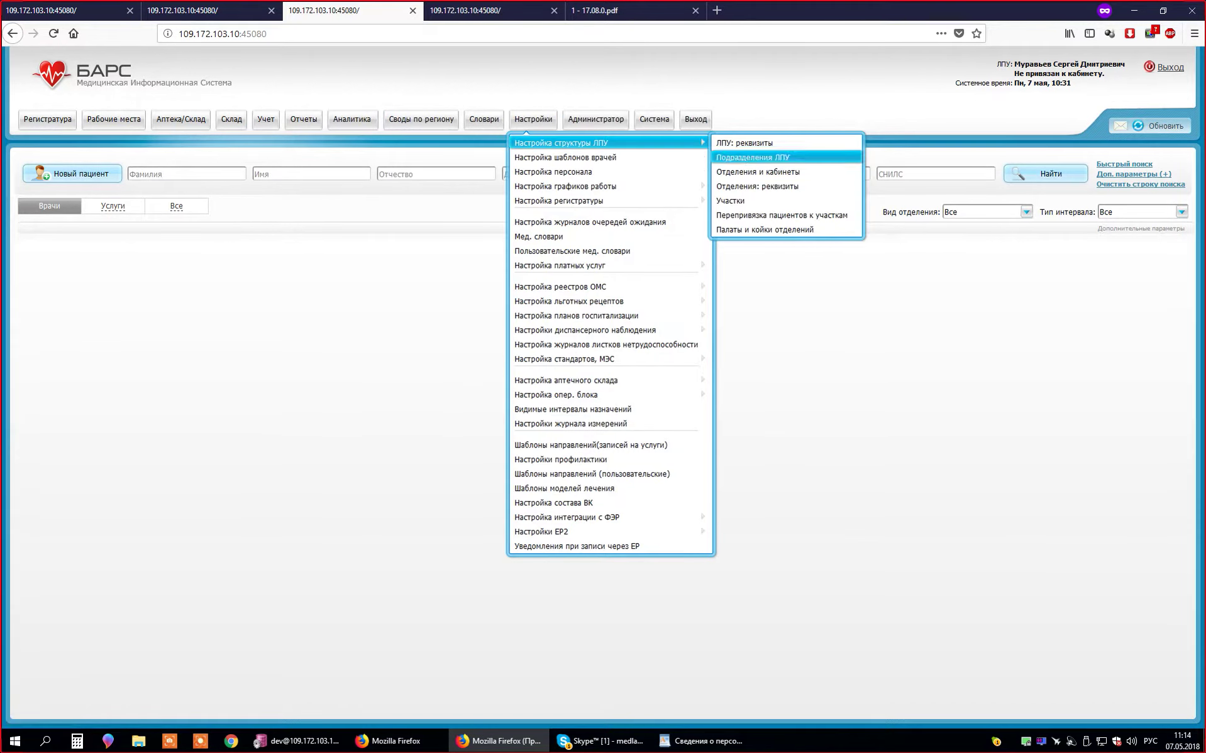
{"action": "left_click", "coordinate": [757, 172]}
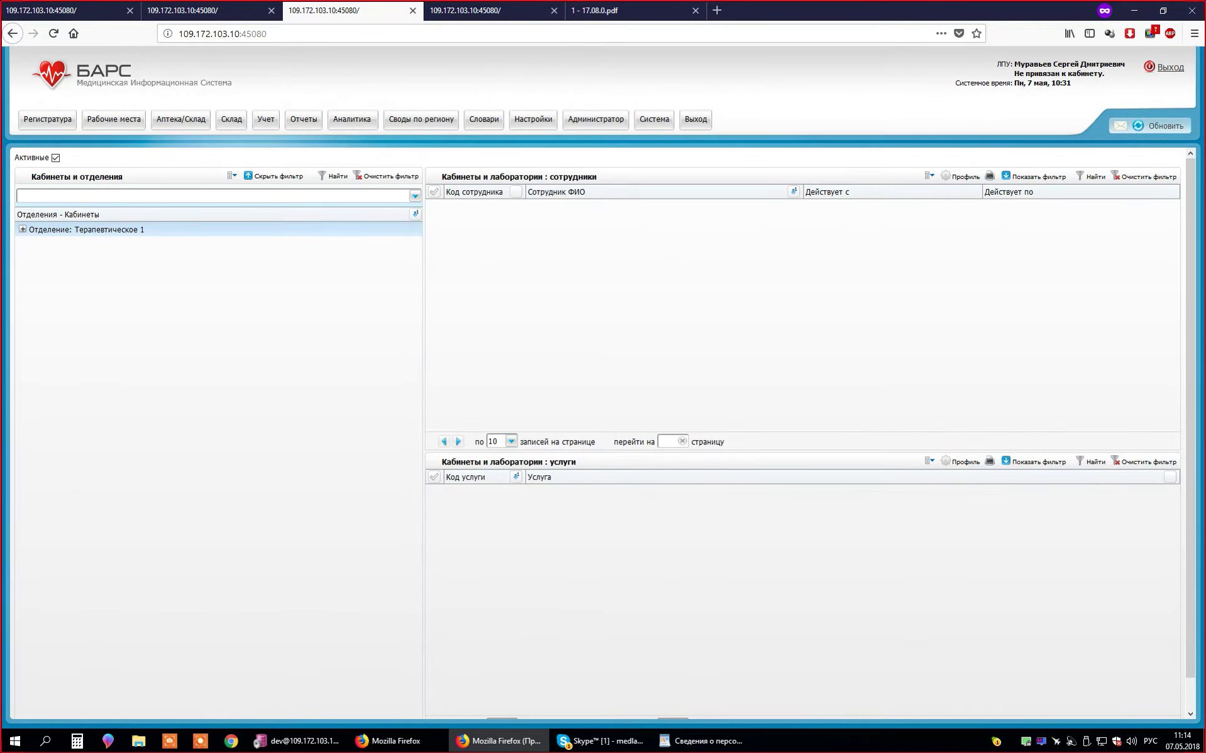
{"action": "left_click", "coordinate": [79, 244]}
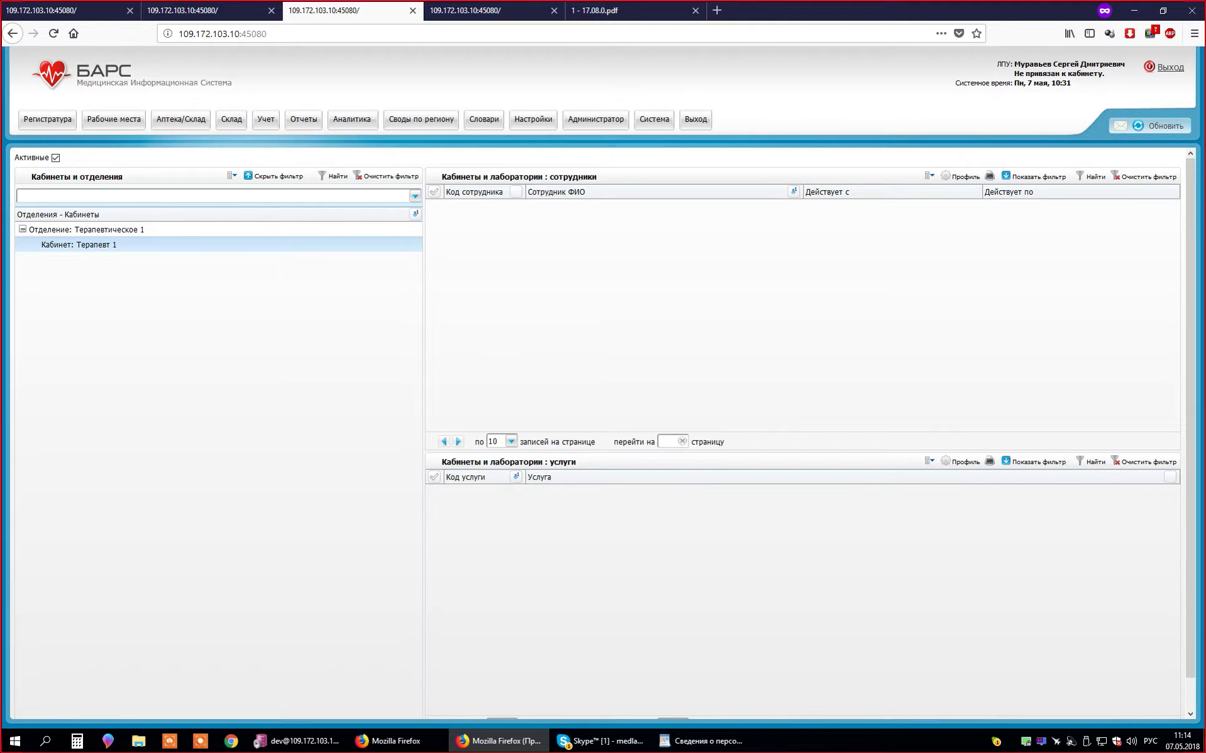
- Move the cabinets tab to second position, next to the staff catalogue
{"action": "left_click", "coordinate": [201, 10]}
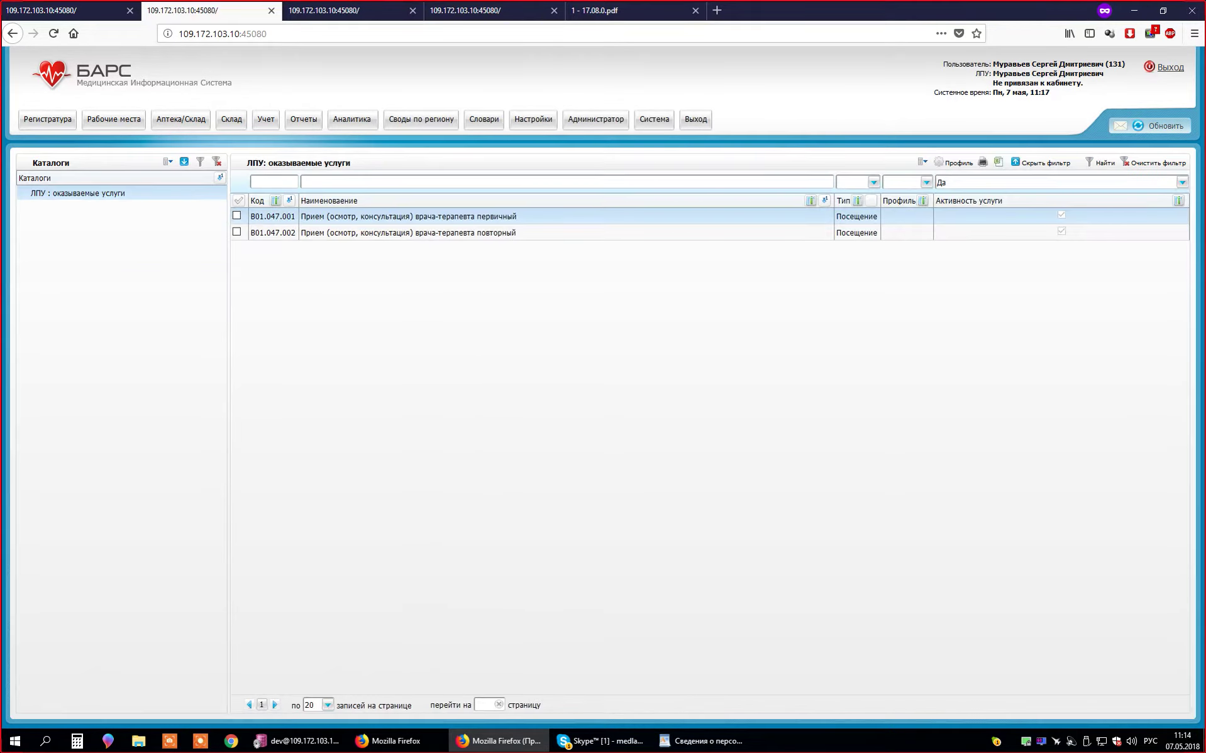
{"action": "key", "text": "ctrl+Page_Up"}
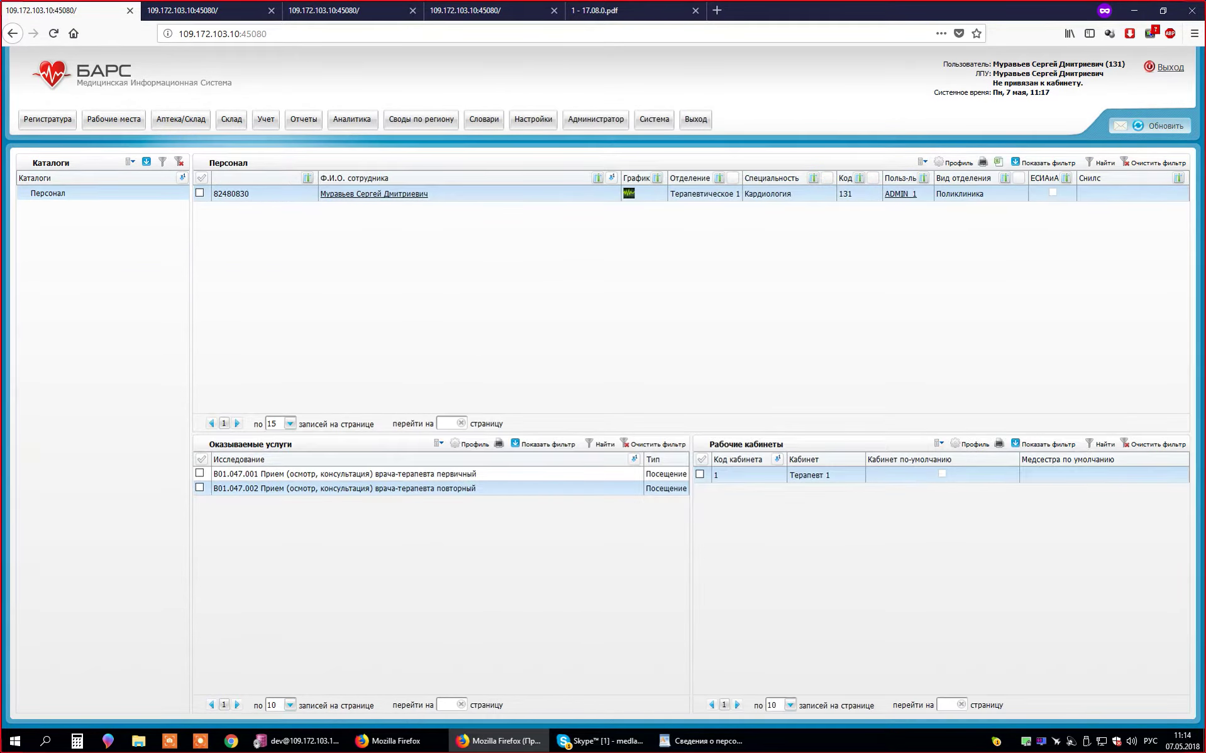
{"action": "left_click_drag", "start_coordinate": [491, 10], "coordinate": [207, 10]}
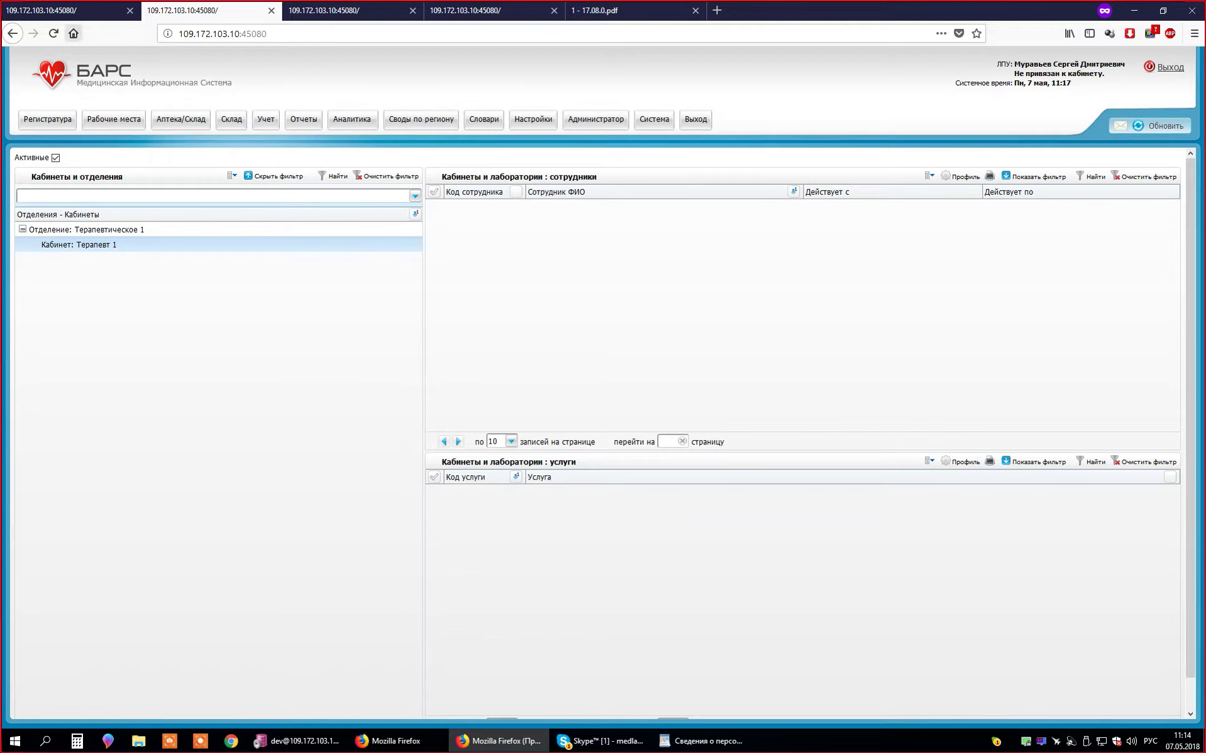
{"action": "key", "text": "ctrl+Page_Up"}
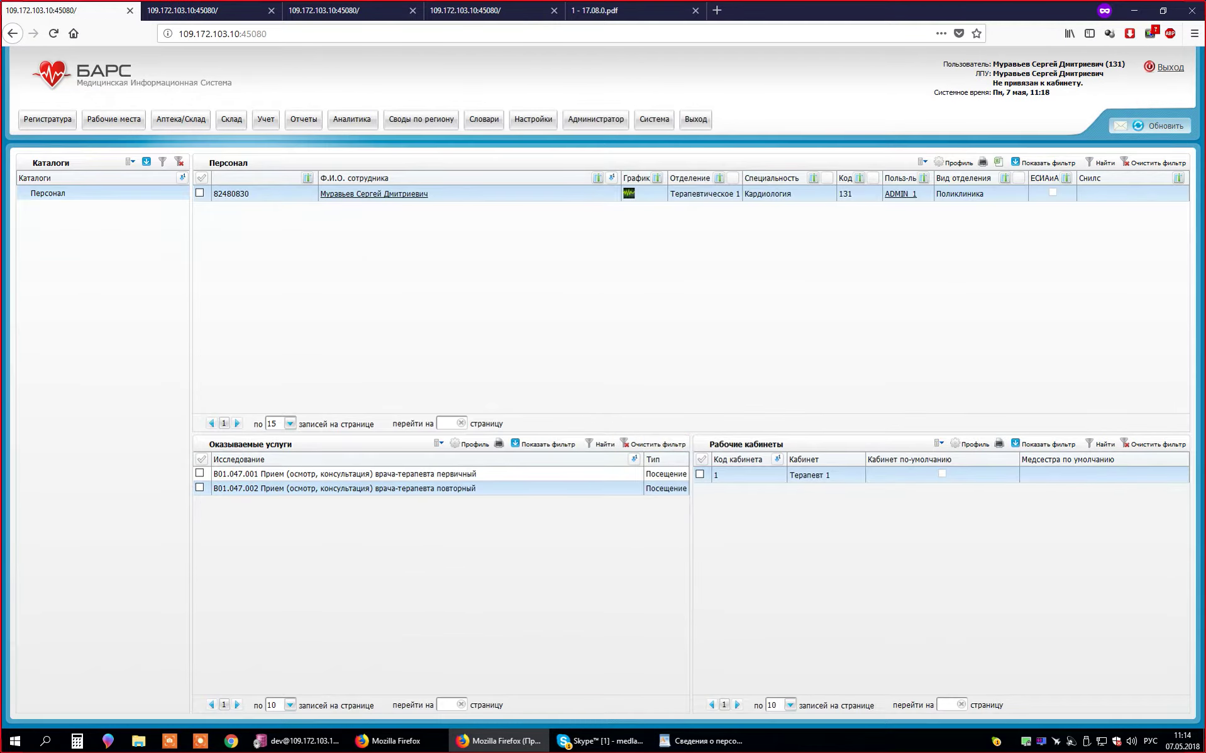
{"action": "key", "text": "ctrl+Page_Down"}
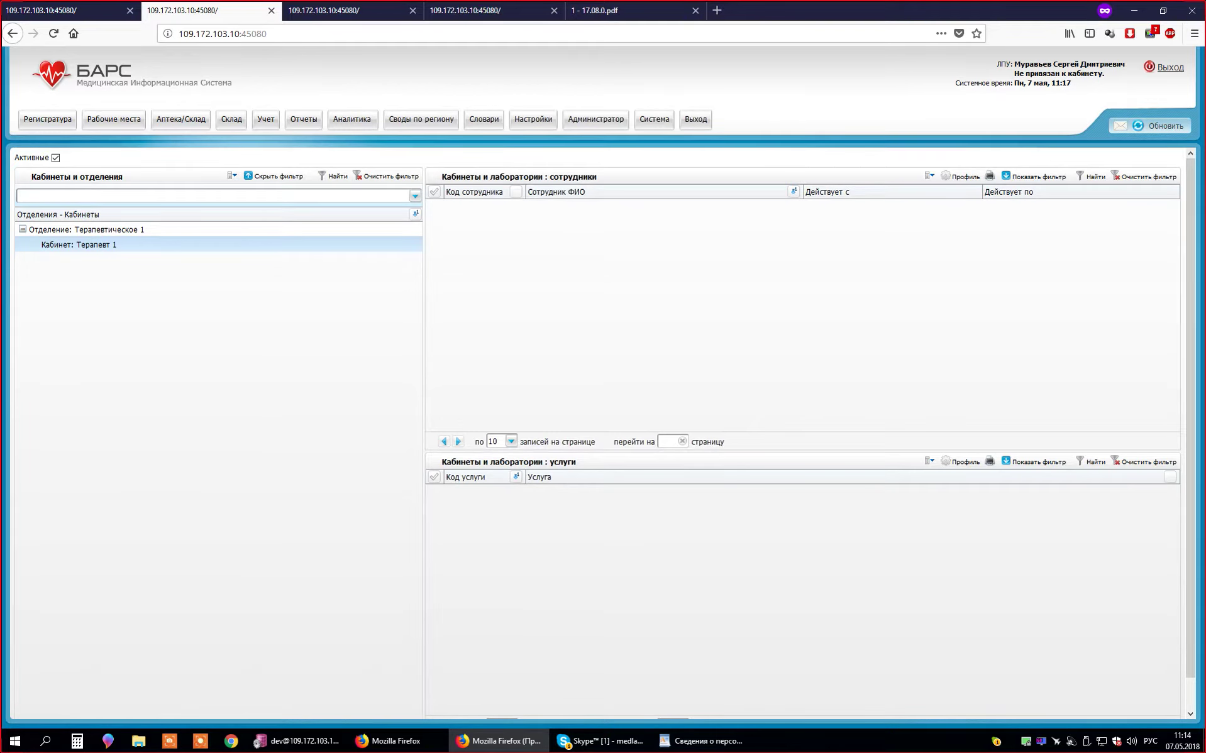
{"action": "key", "text": "ctrl+Page_Up"}
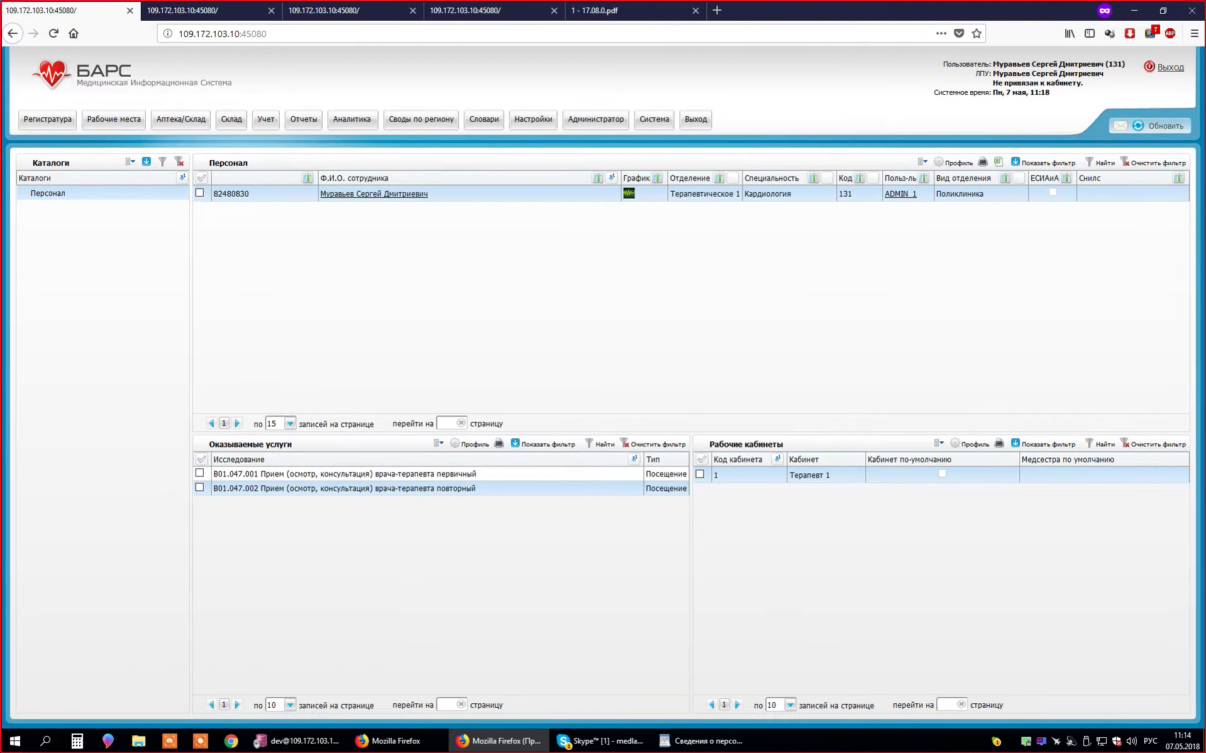
- Delete Терапевт 1 from the doctor's Рабочие кабинеты
{"action": "right_click", "coordinate": [782, 473]}
{"action": "left_click", "coordinate": [811, 509]}
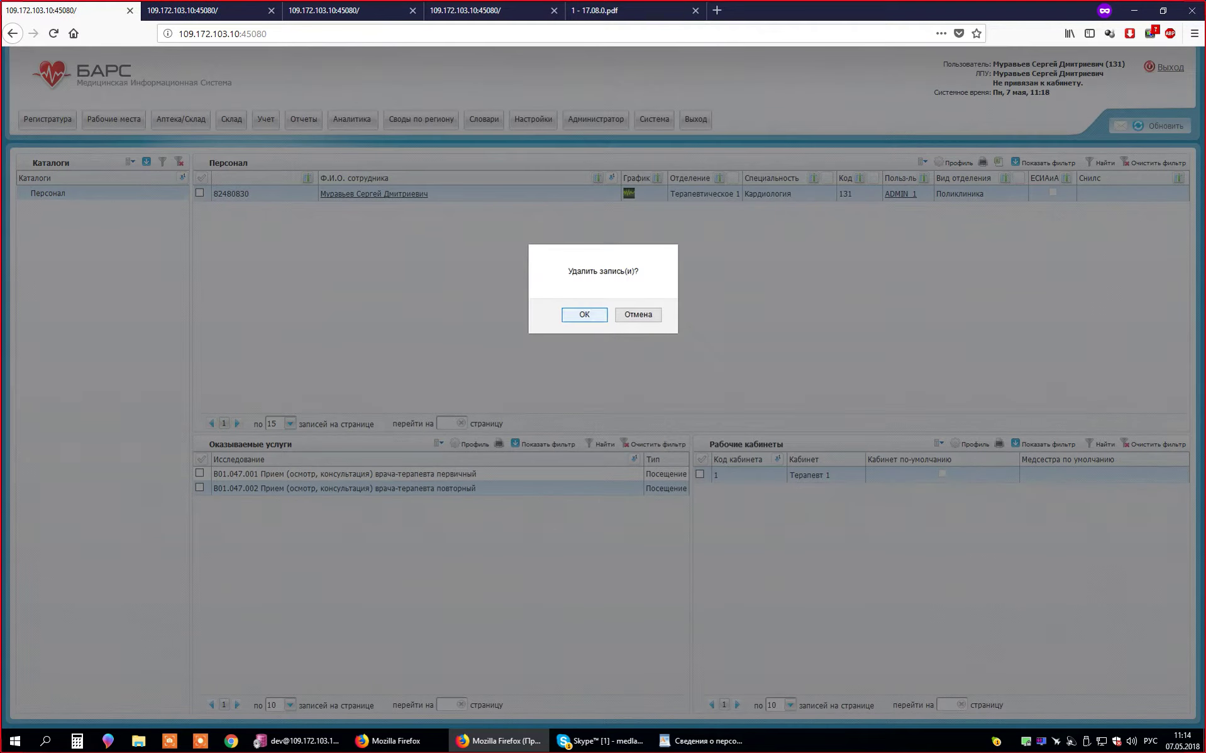
{"action": "key", "text": "Return"}
{"action": "key", "text": "ctrl+Page_Down"}
{"action": "key", "text": "ctrl+Page_Down"}
- Add the doctor as an employee of Терапевт 1, Действует с 01.05.2018
{"action": "key", "text": "ctrl+Page_Up"}
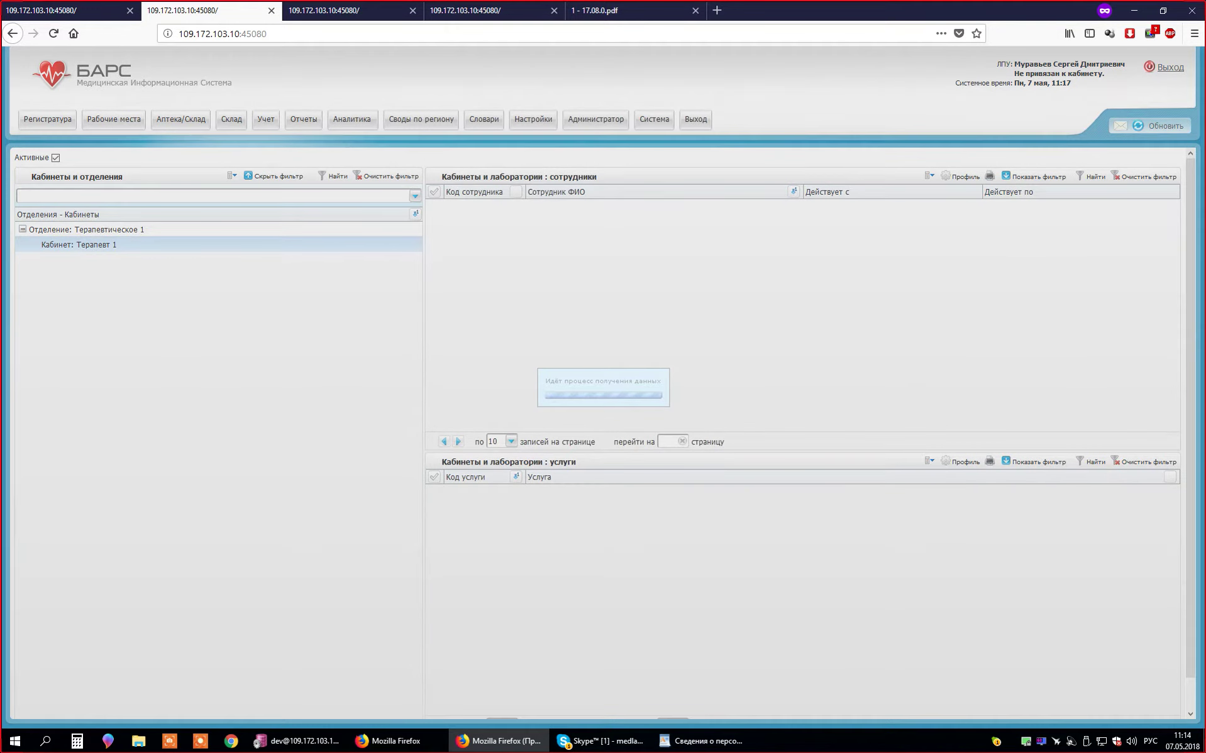
{"action": "right_click", "coordinate": [564, 272]}
{"action": "left_click", "coordinate": [594, 294]}
{"action": "left_click", "coordinate": [648, 381]}
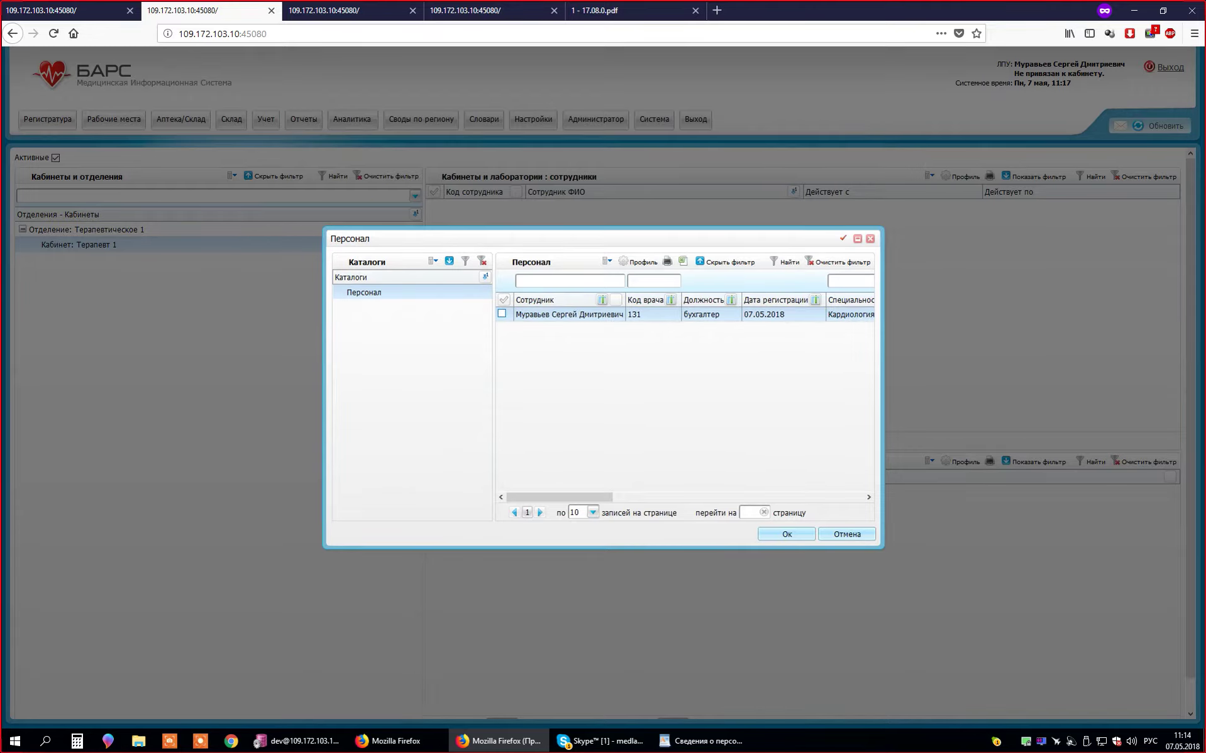
{"action": "left_click", "coordinate": [502, 313]}
{"action": "left_click", "coordinate": [786, 534]}
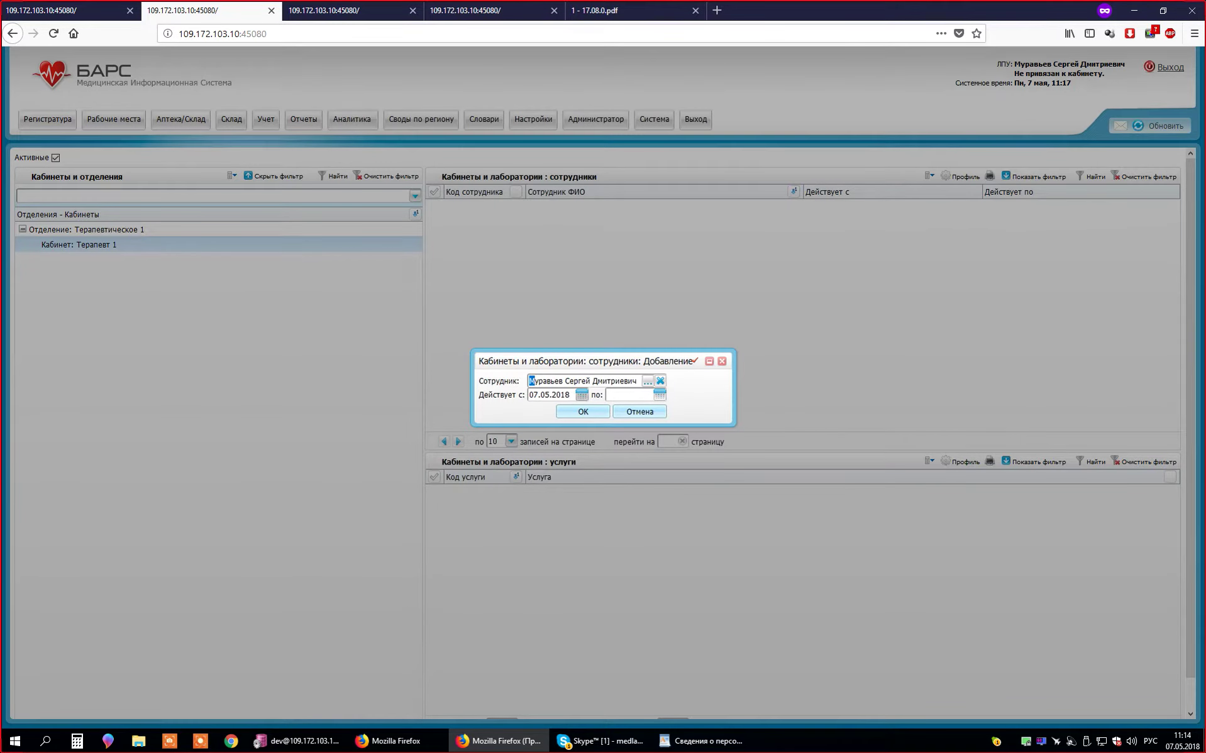
{"action": "left_click", "coordinate": [581, 394]}
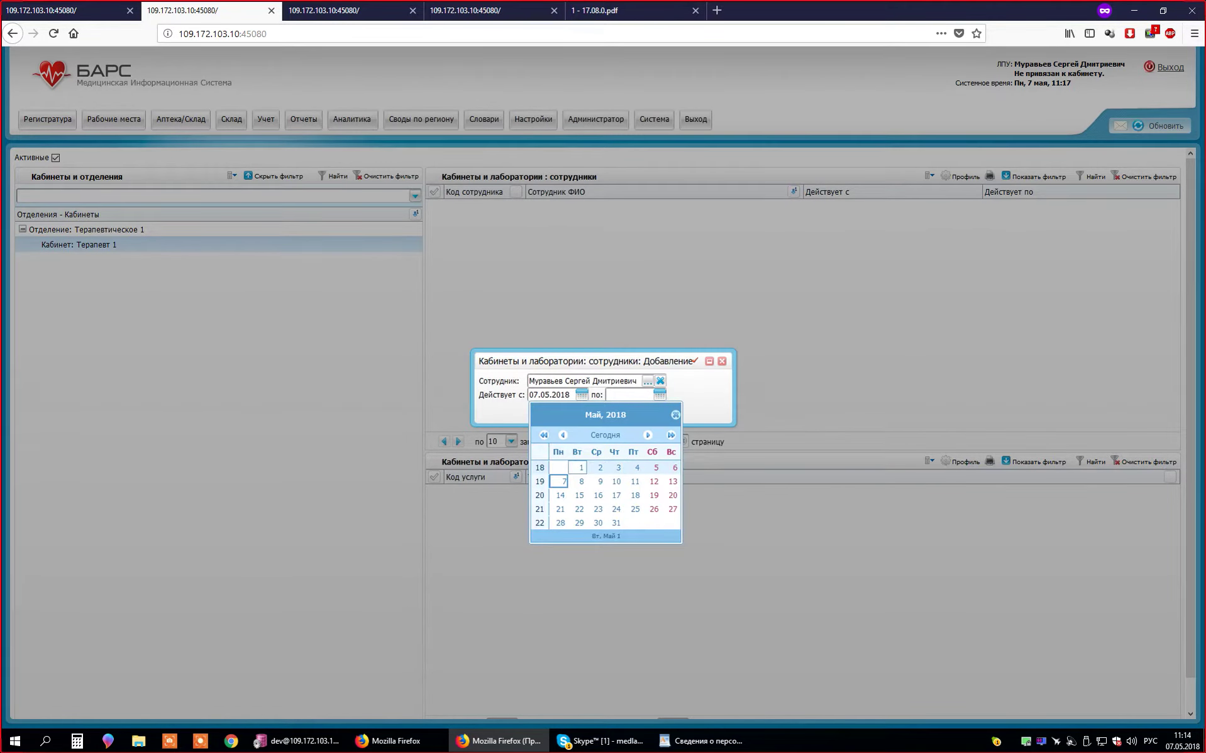
{"action": "left_click", "coordinate": [581, 467]}
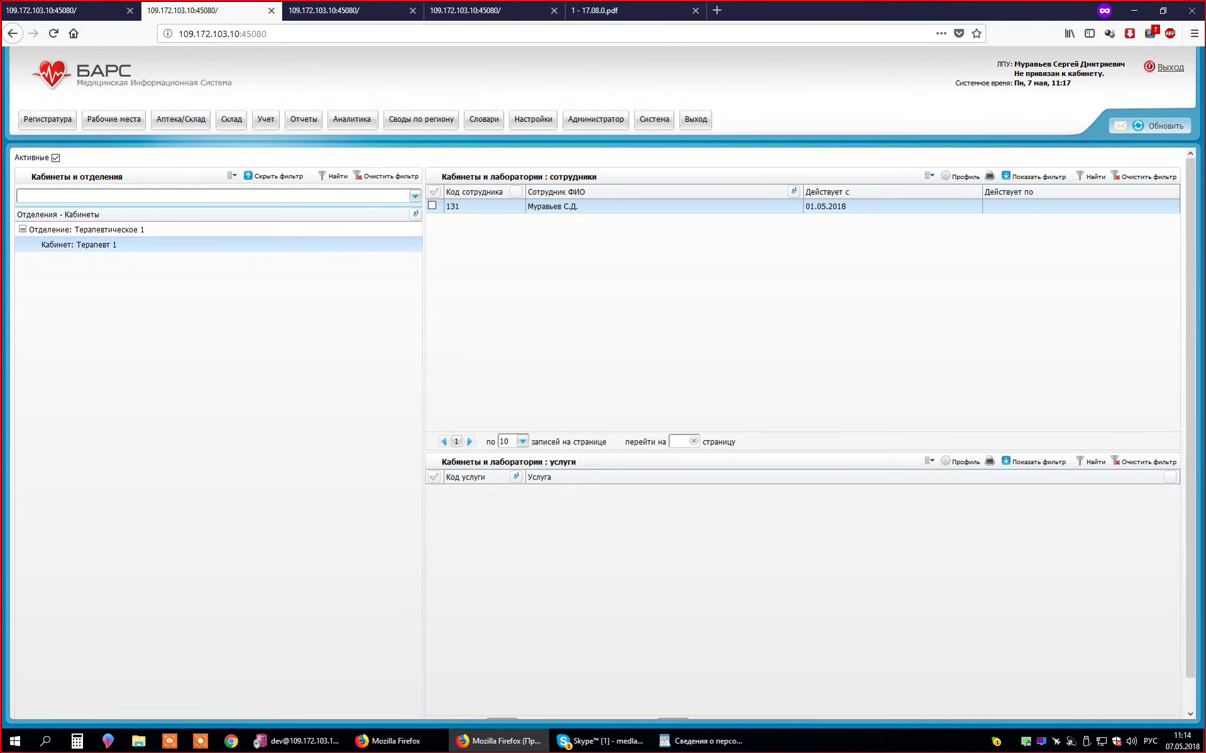
{"action": "left_click", "coordinate": [69, 10]}
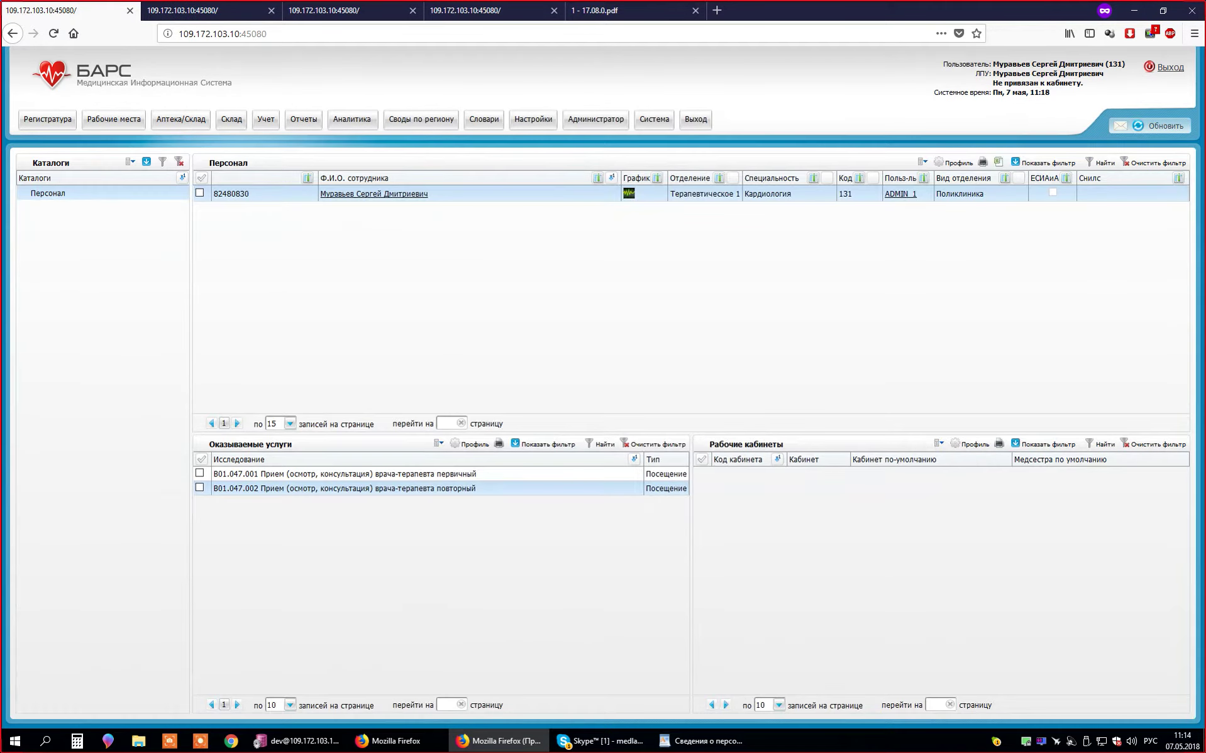
- Refresh the doctor's Рабочие кабинеты grid, then return to the cabinet staff page
{"action": "right_click", "coordinate": [837, 503]}
{"action": "left_click", "coordinate": [870, 510]}
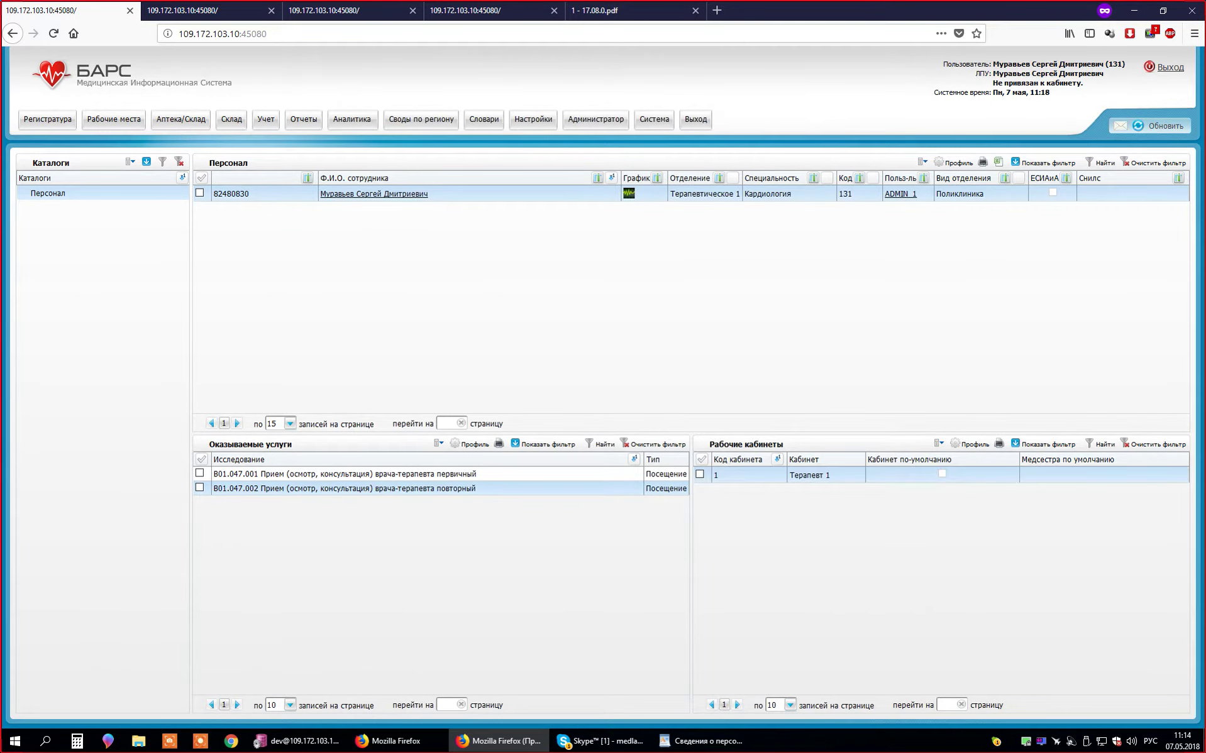
{"action": "key", "text": "ctrl+Tab"}
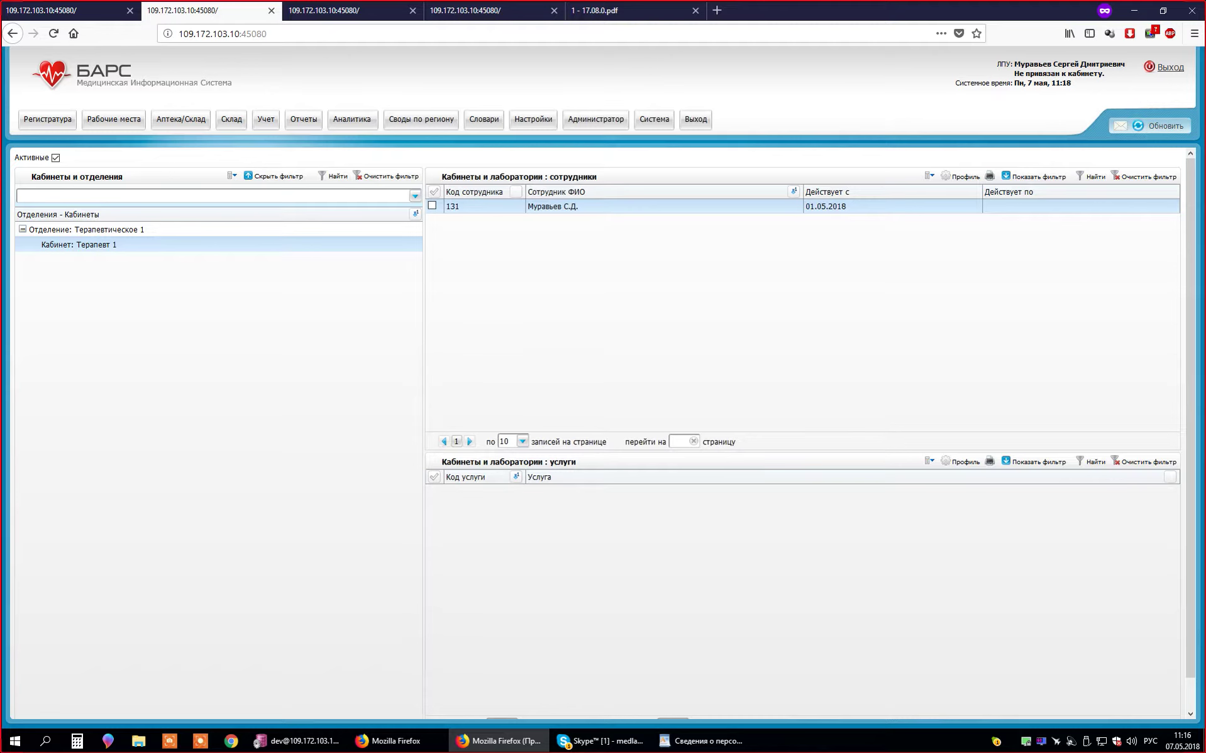
- Compare the staff catalogue and cabinet staff pages by switching between them
{"action": "key", "text": "ctrl+Page_Up"}
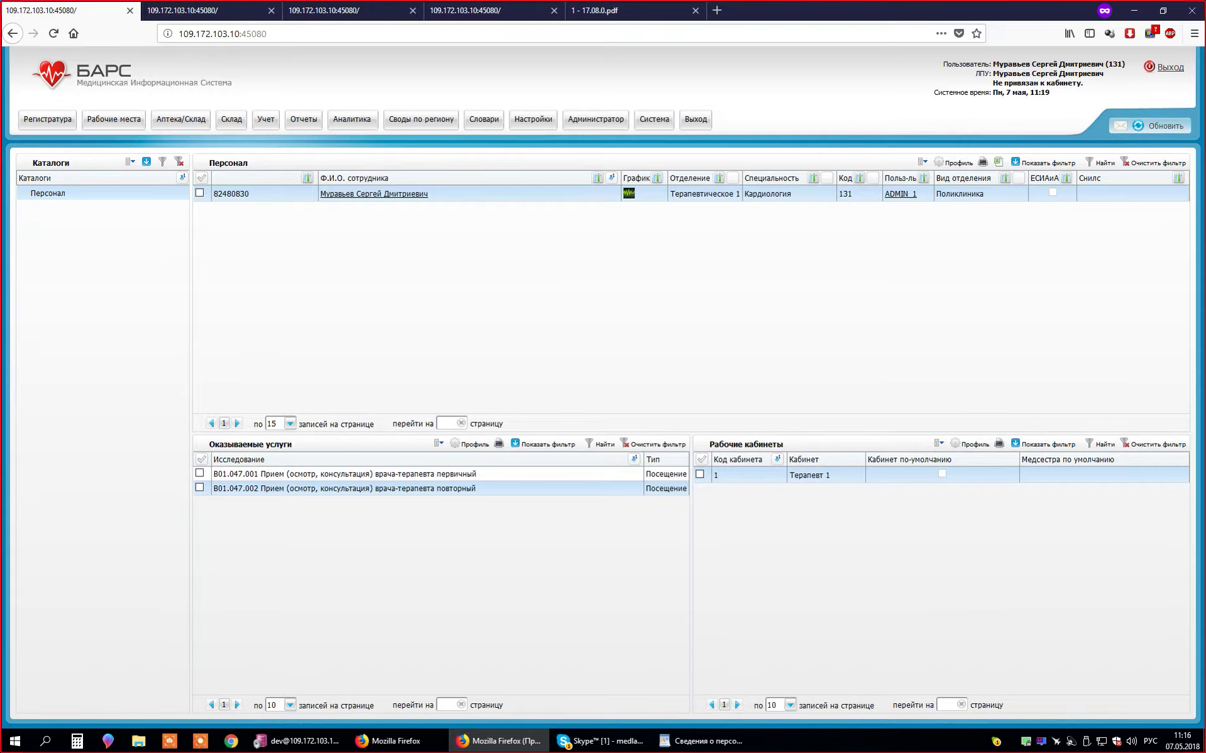
{"action": "key", "text": "ctrl+Page_Down"}
{"action": "key", "text": "ctrl+Page_Up"}
{"action": "key", "text": "ctrl+Page_Down"}
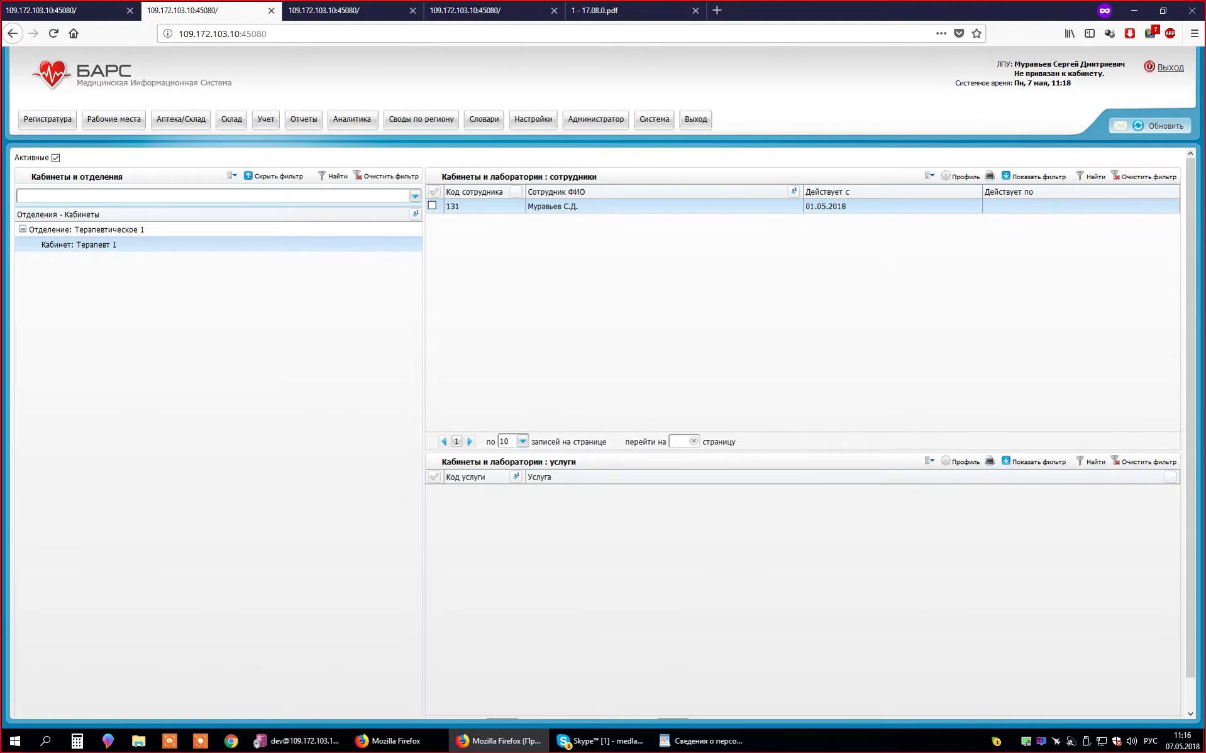
{"action": "key", "text": "ctrl+Page_Up"}
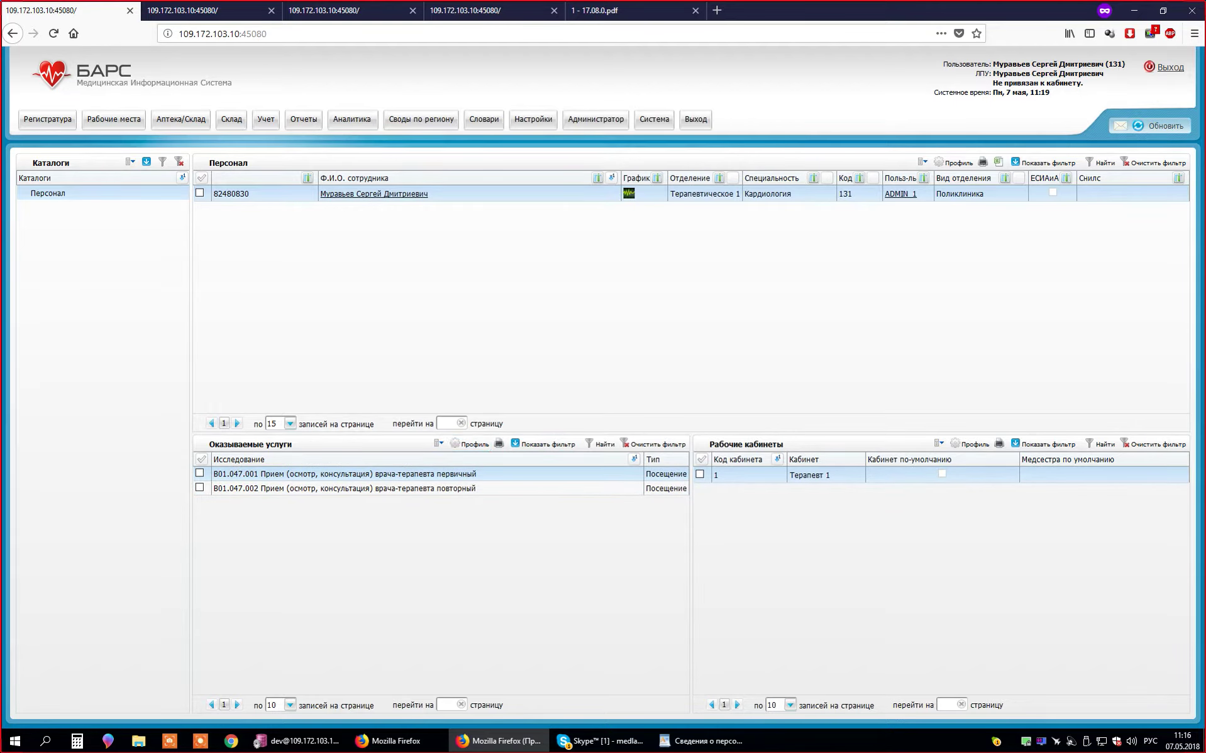
{"action": "key", "text": "ctrl+Tab"}
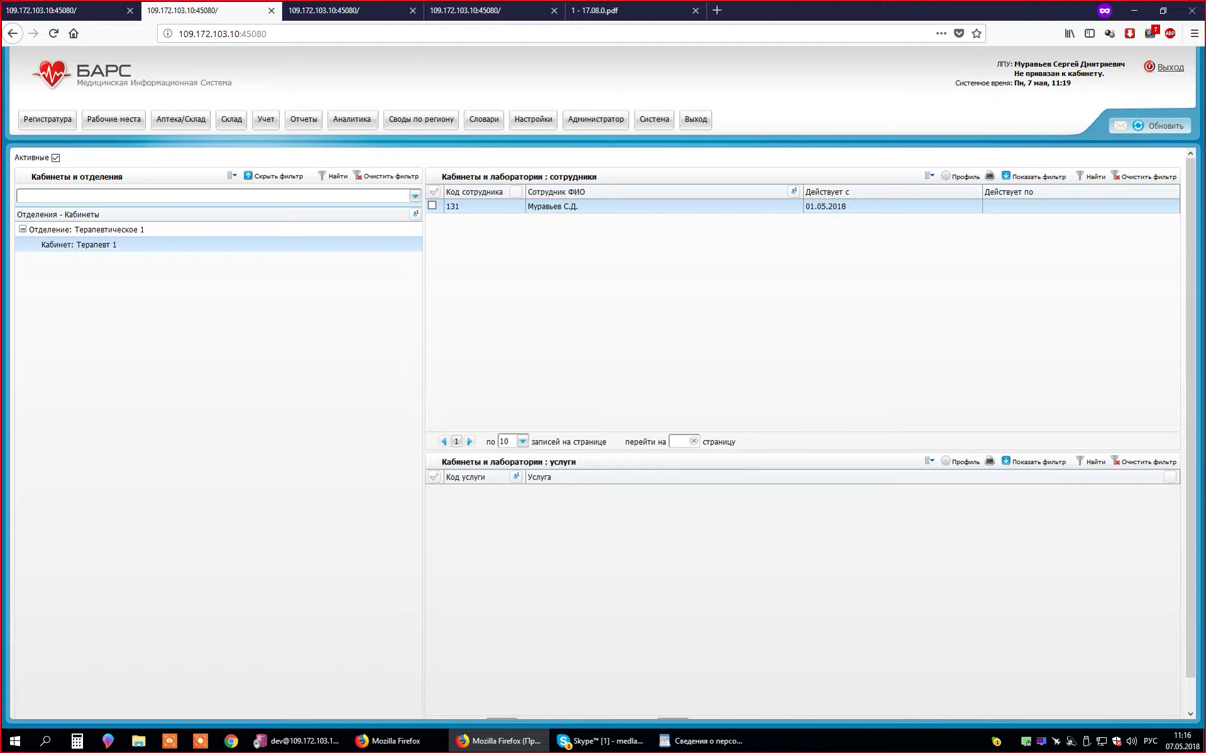
- Check the doctor's working-cabinet row actions without changing anything, ending on Терапевт 1's staff list
{"action": "left_click", "coordinate": [113, 10]}
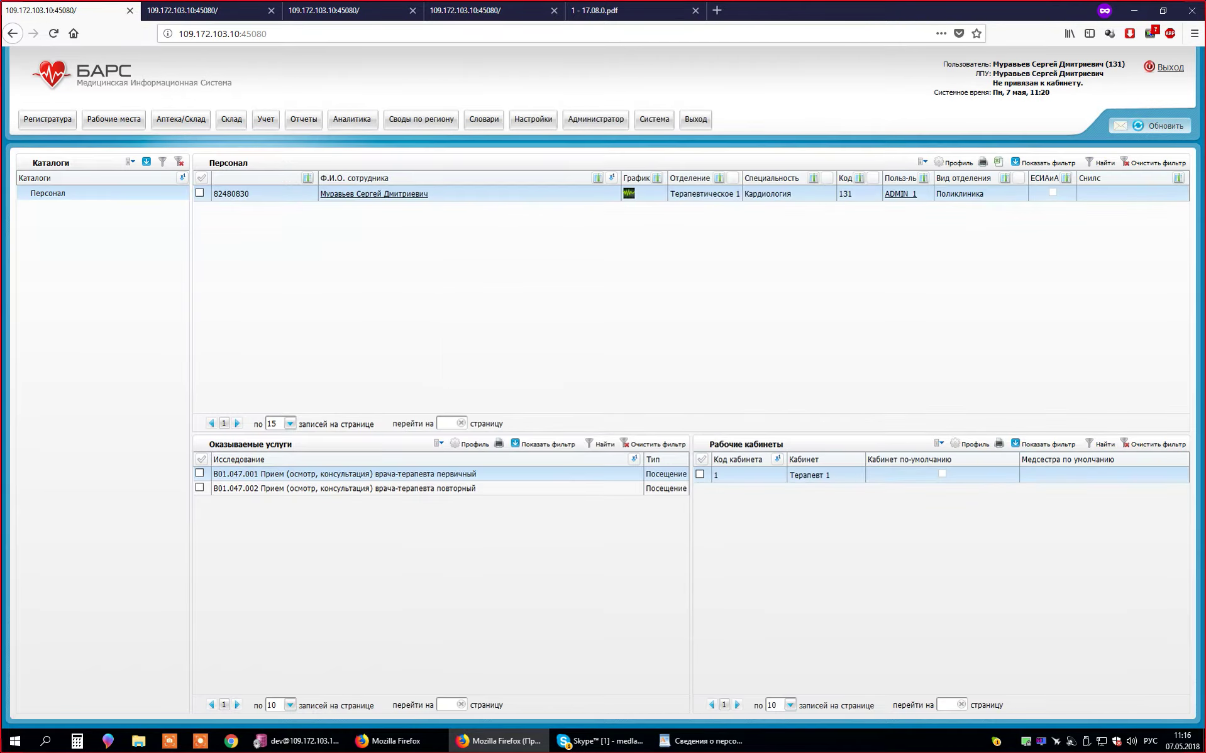
{"action": "right_click", "coordinate": [803, 506]}
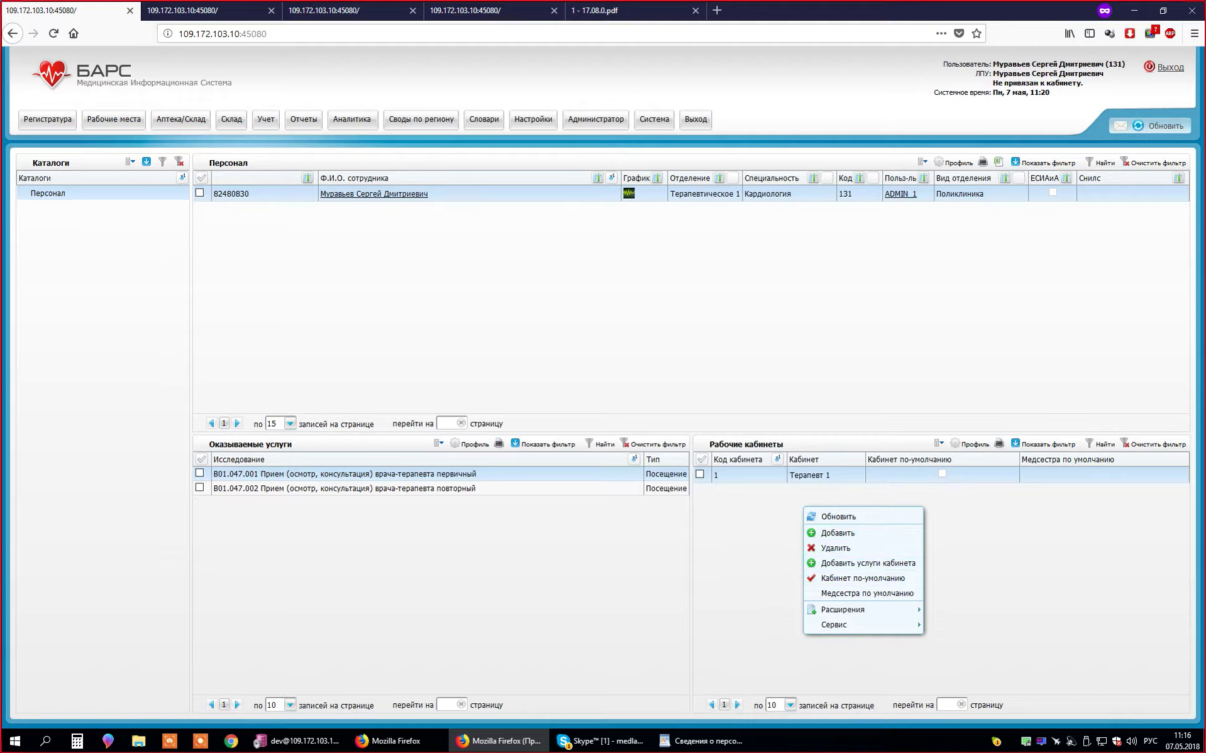
{"action": "key", "text": "Escape"}
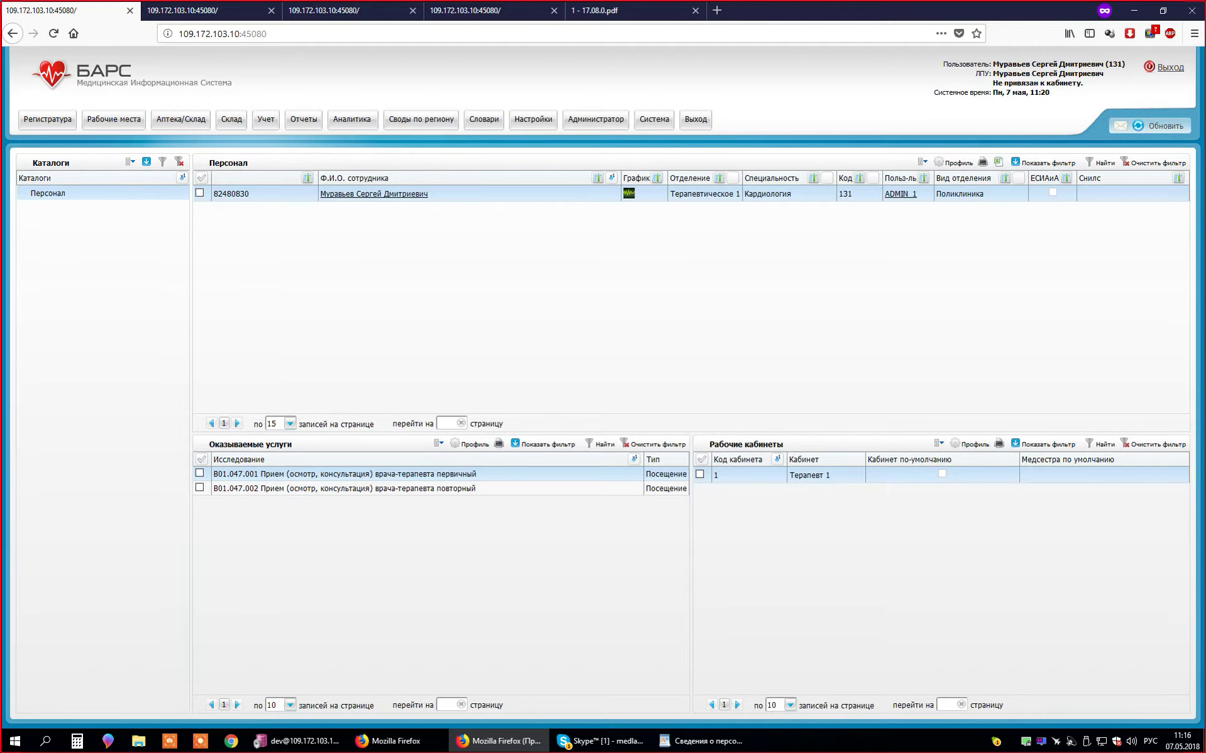
{"action": "right_click", "coordinate": [772, 472]}
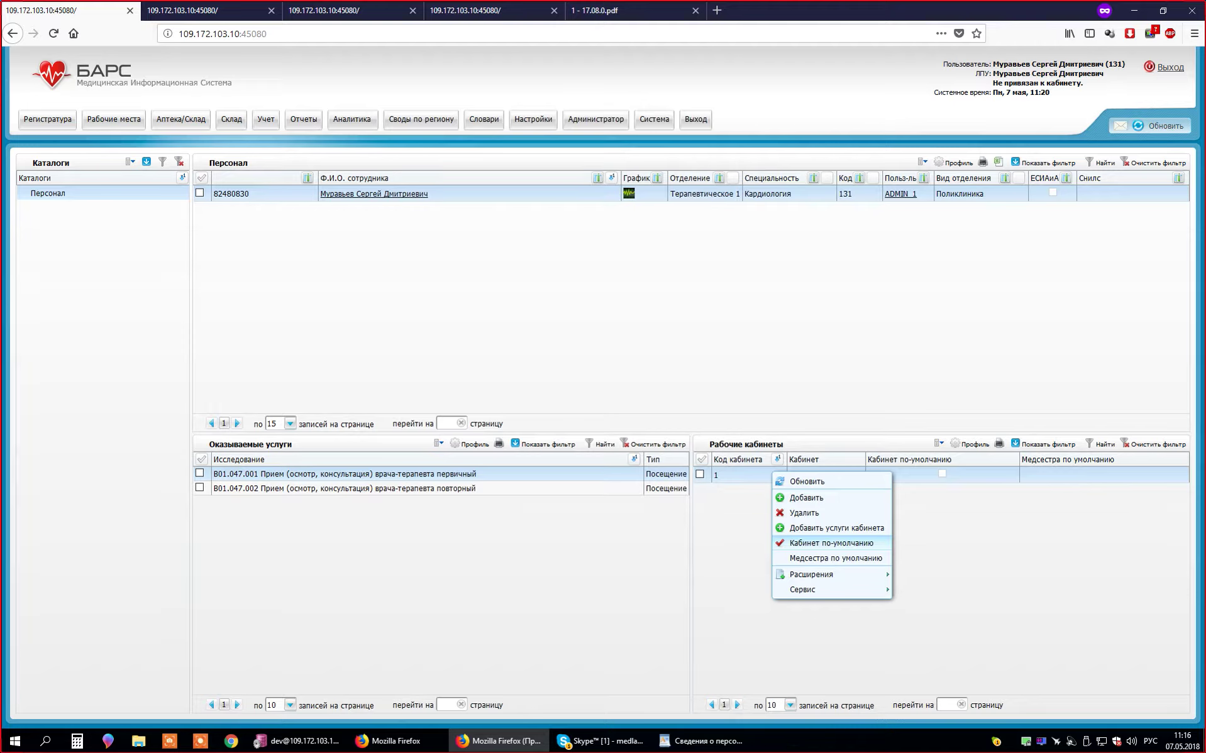
{"action": "left_click", "coordinate": [208, 10]}
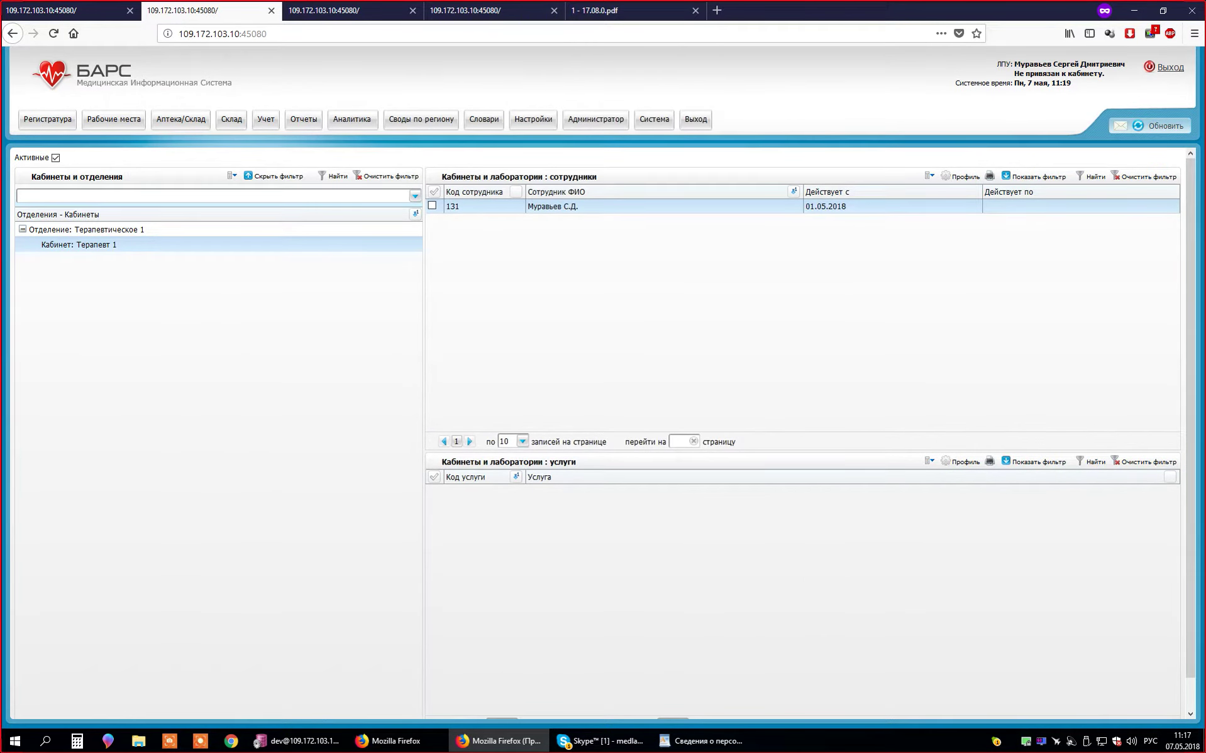
{"action": "left_click", "coordinate": [69, 10]}
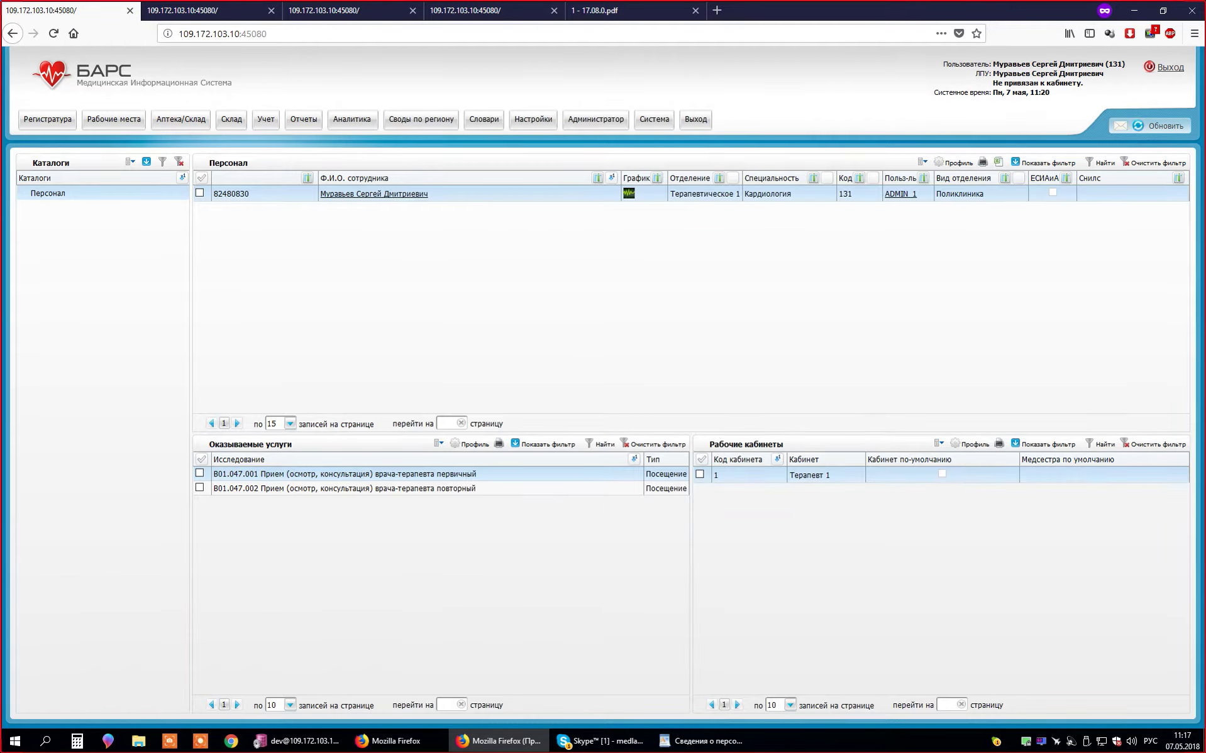
{"action": "right_click", "coordinate": [795, 538]}
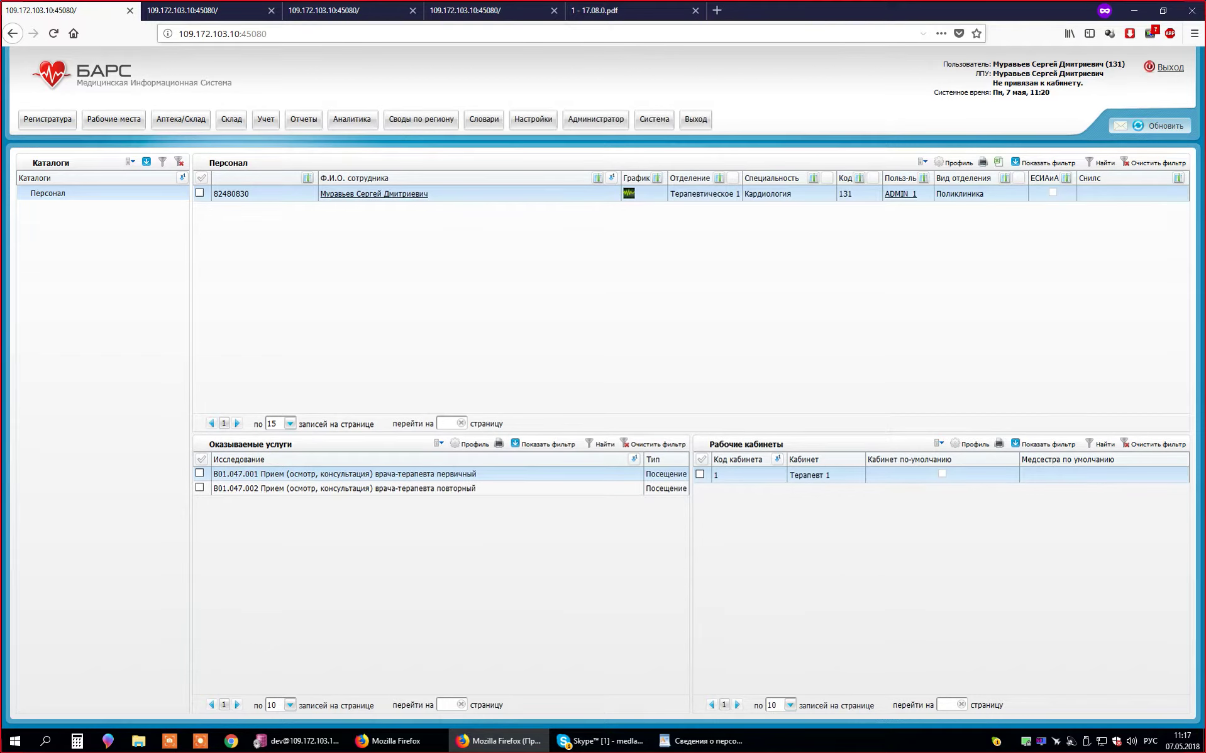
{"action": "left_click", "coordinate": [208, 10]}
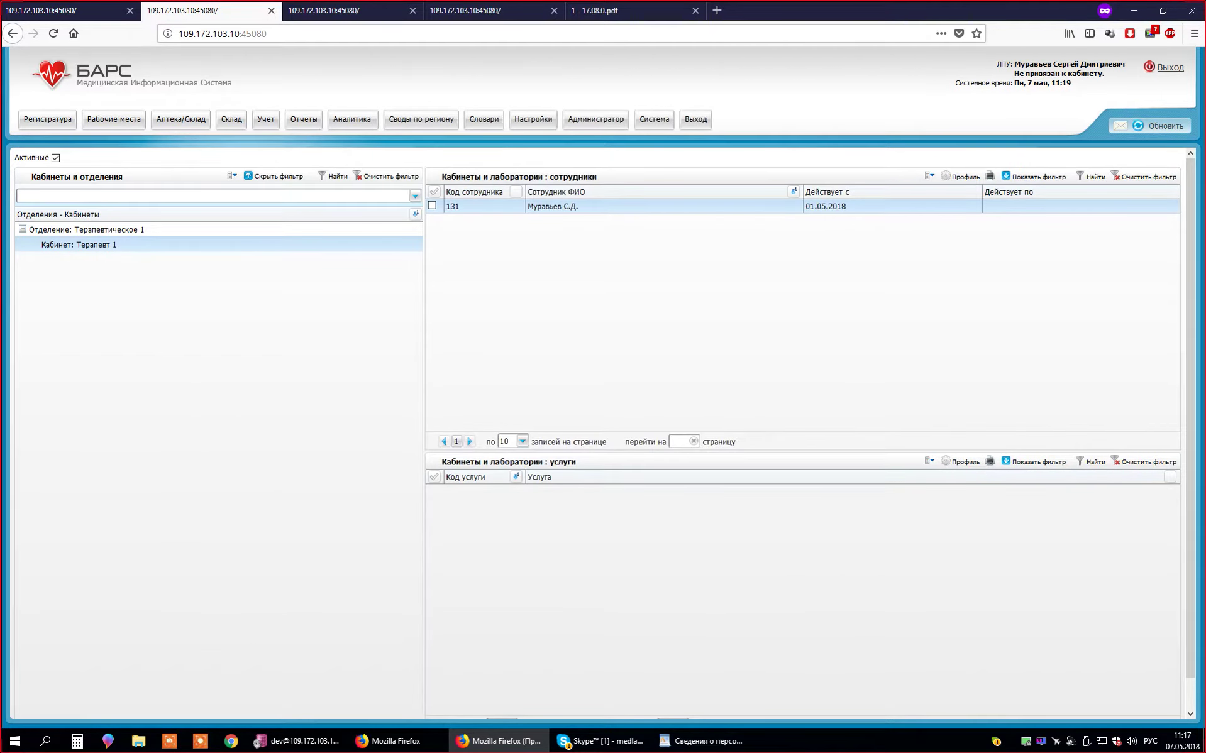
{"action": "left_click", "coordinate": [69, 10]}
{"action": "right_click", "coordinate": [836, 539]}
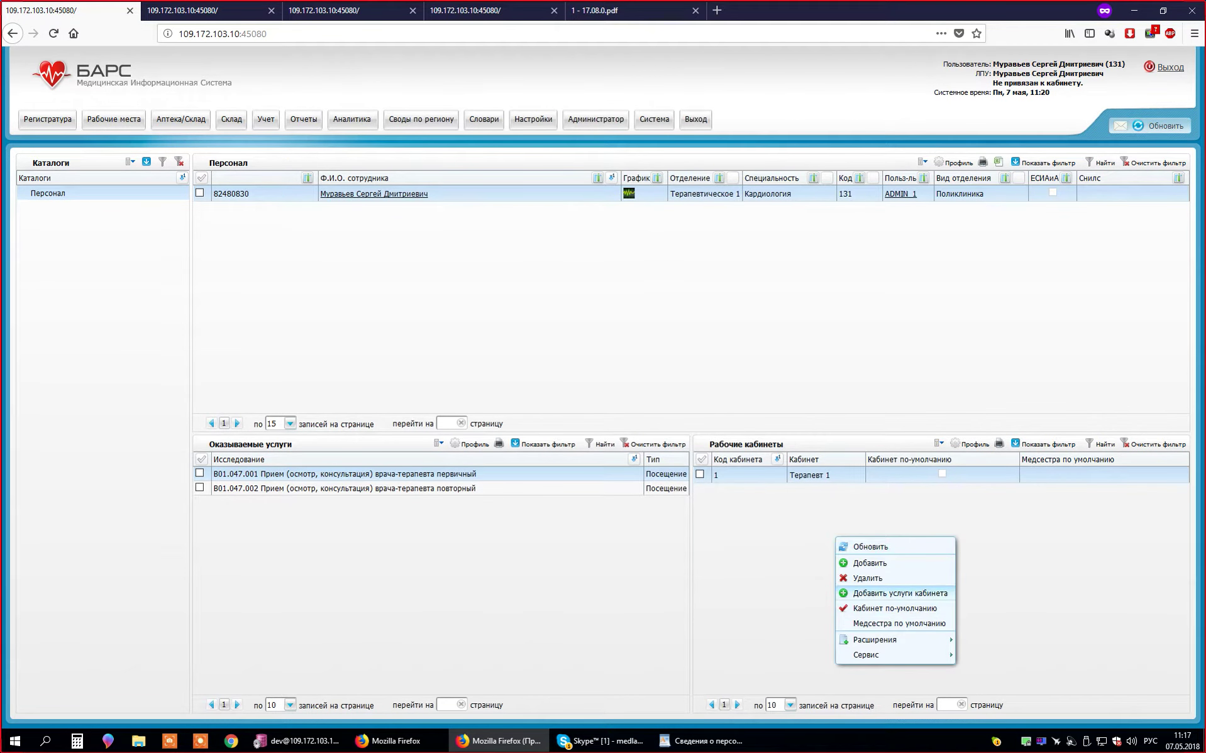
{"action": "key", "text": "Escape"}
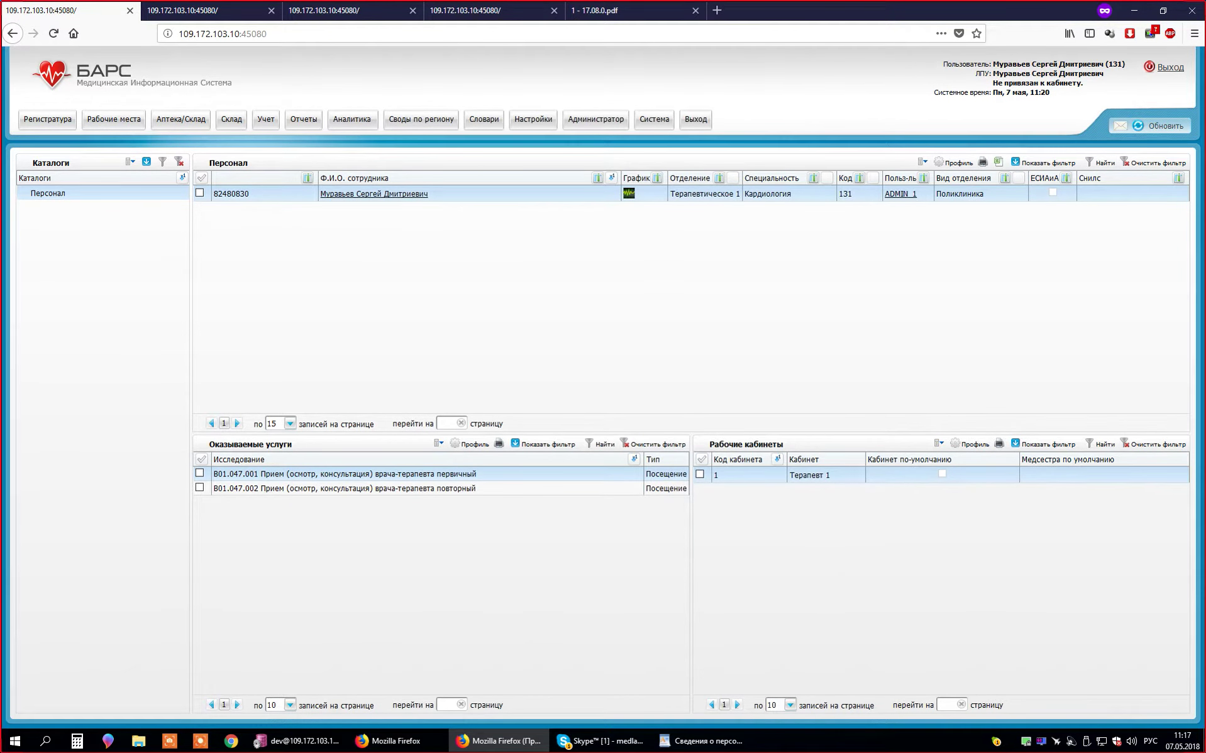
{"action": "left_click", "coordinate": [208, 10]}
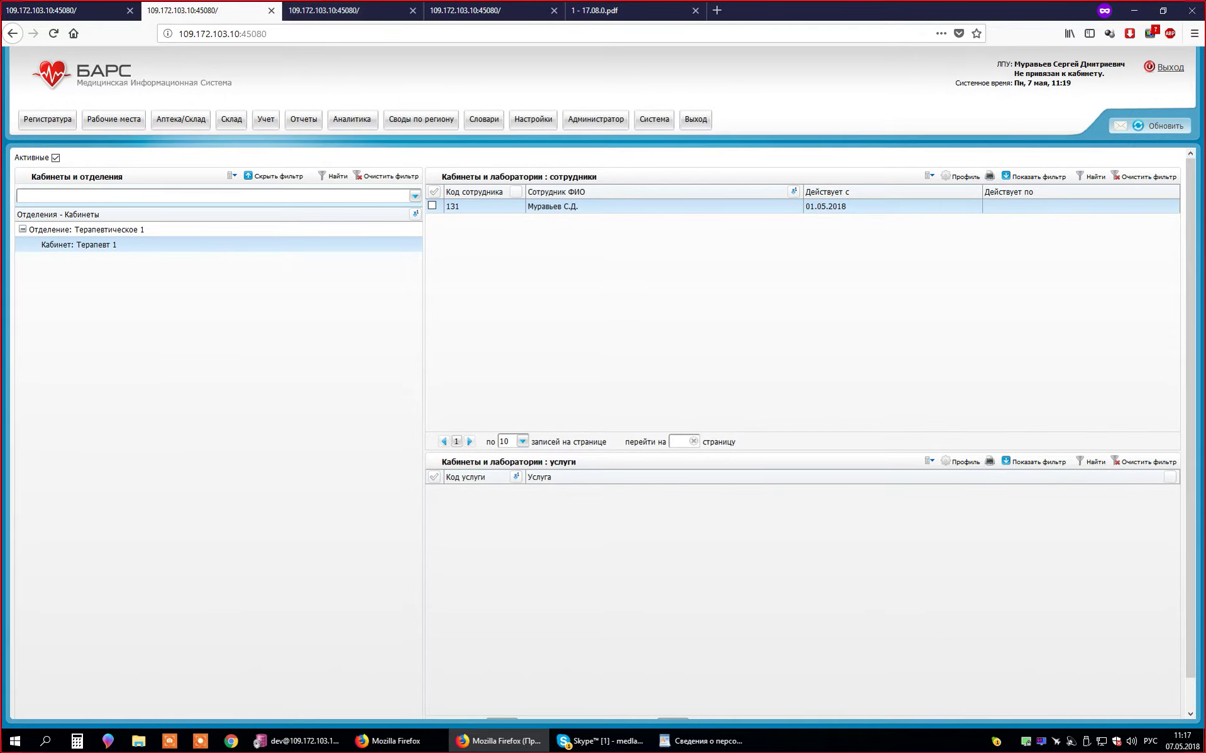
- Open Настройки > Настройка графиков работы > Назначение графиков in the third tab
{"action": "left_click", "coordinate": [339, 10]}
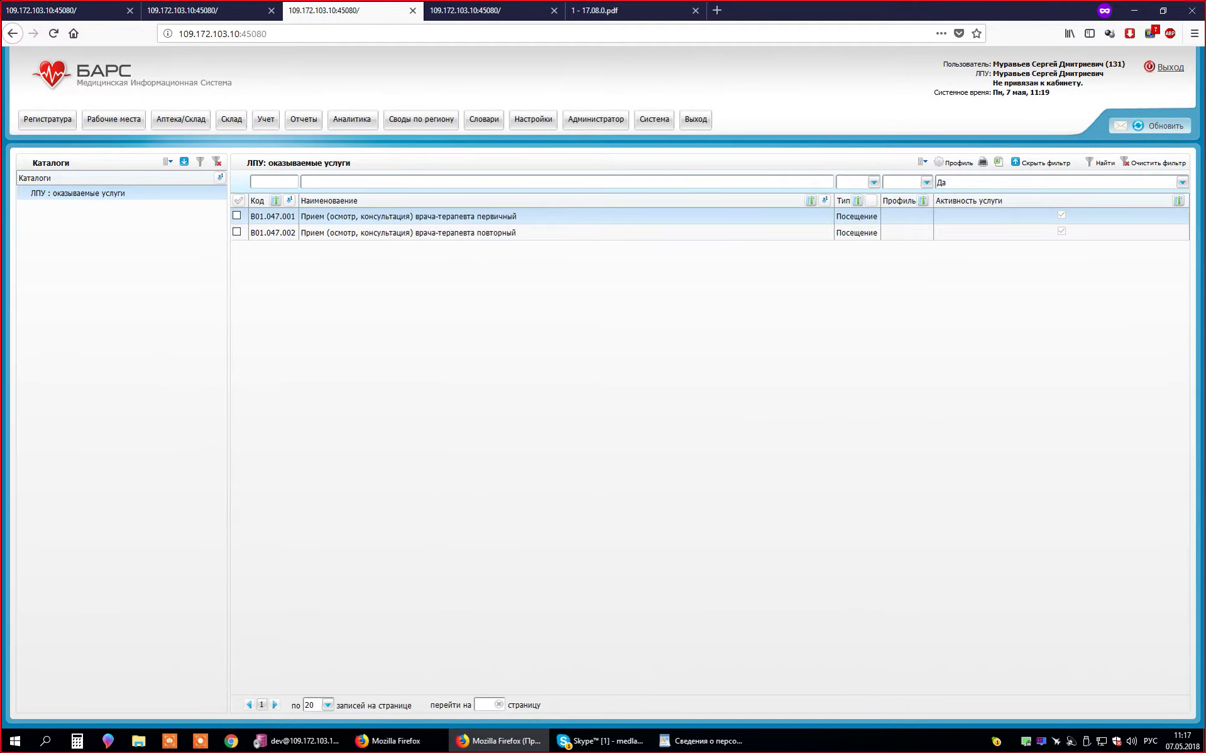
{"action": "left_click", "coordinate": [533, 119]}
{"action": "mouse_move", "coordinate": [566, 186]}
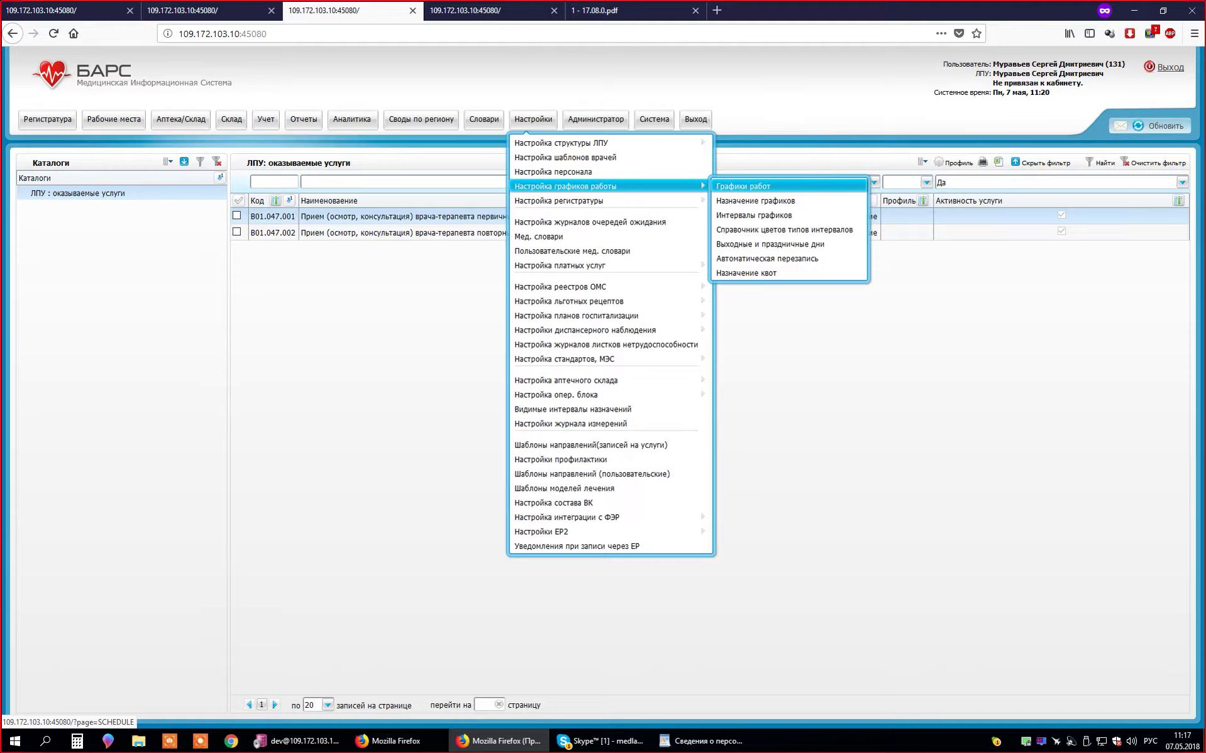
{"action": "left_click", "coordinate": [756, 201]}
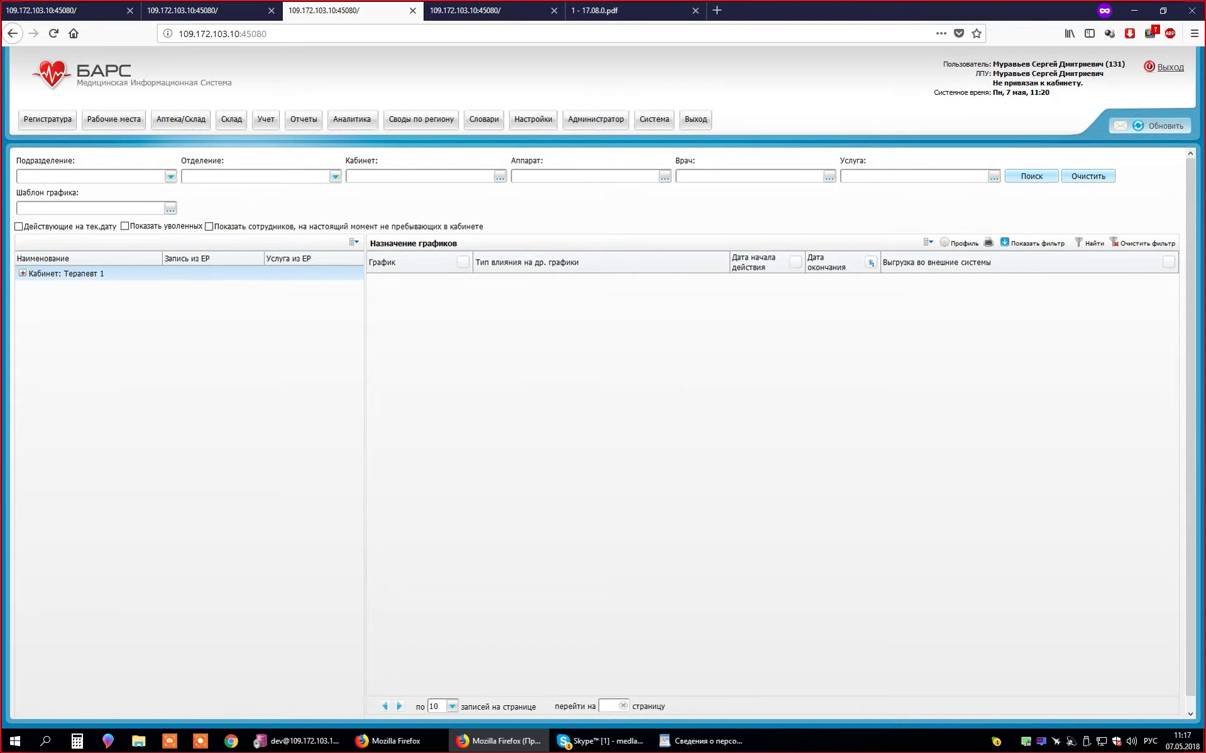
- Check the Подразделение and Отделение lists, then expand Кабинет: Терапевт 1 to show its doctor
{"action": "left_click", "coordinate": [170, 176]}
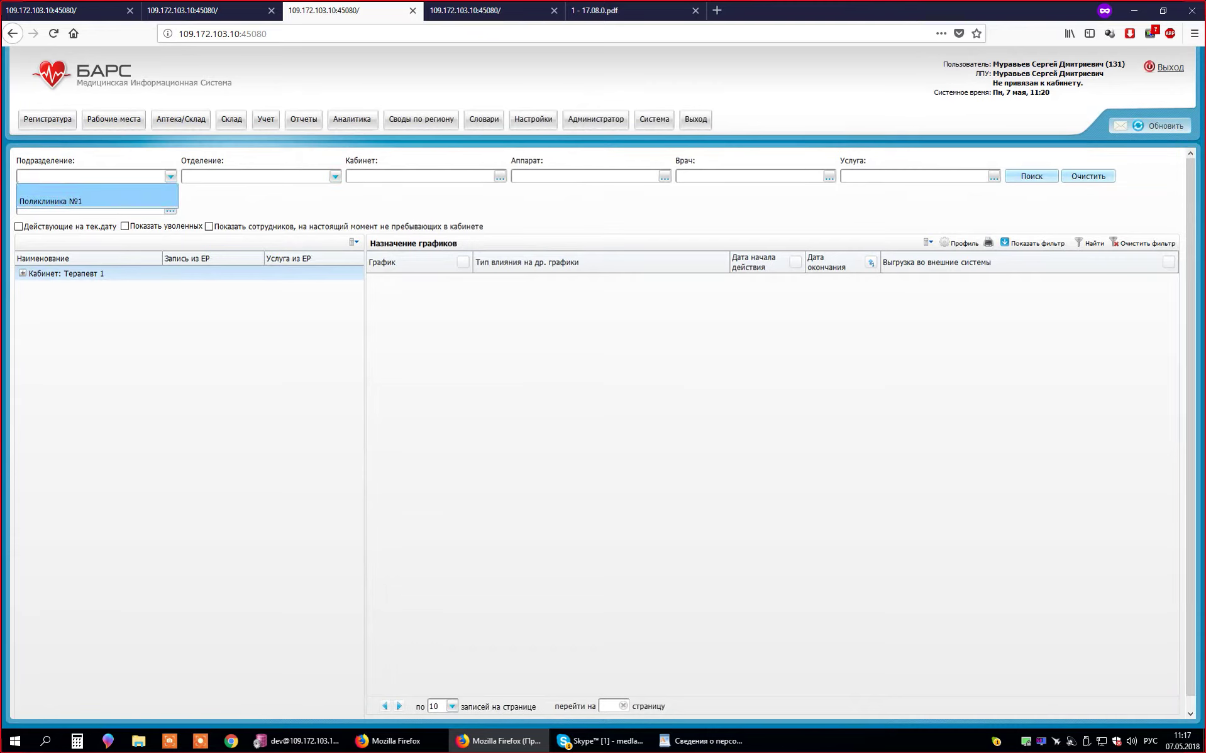
{"action": "key", "text": "Escape"}
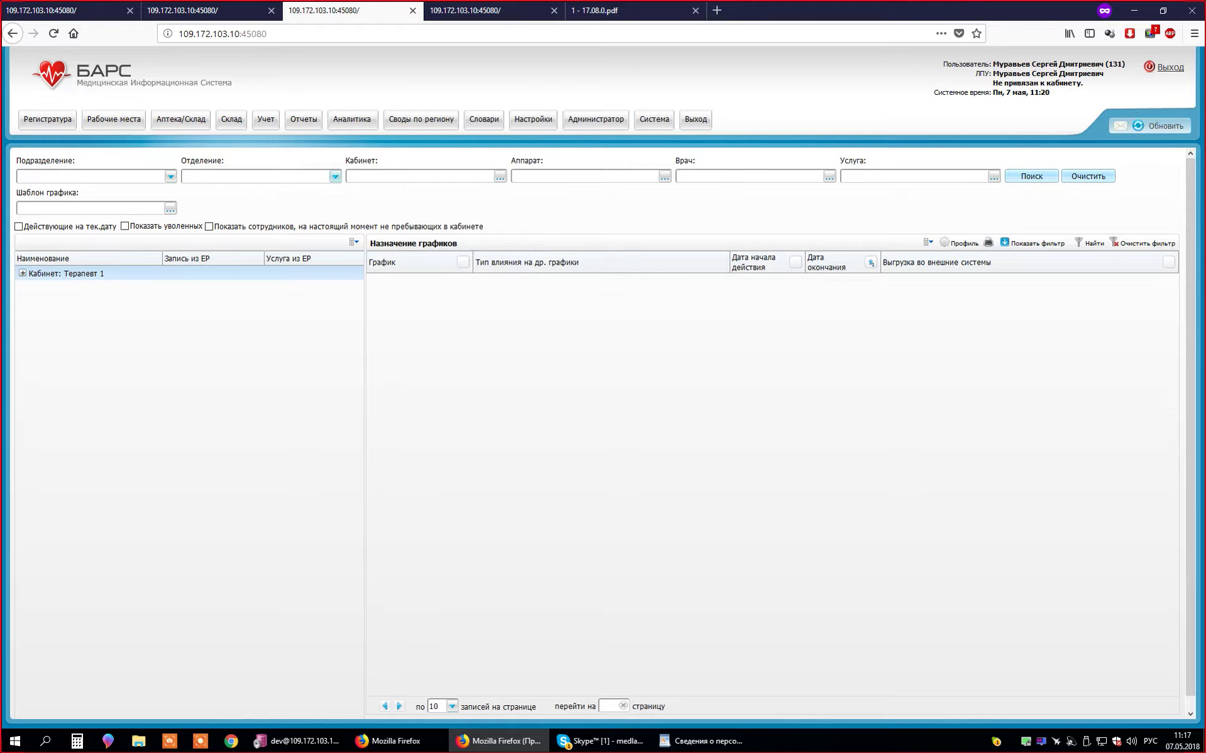
{"action": "left_click", "coordinate": [171, 176]}
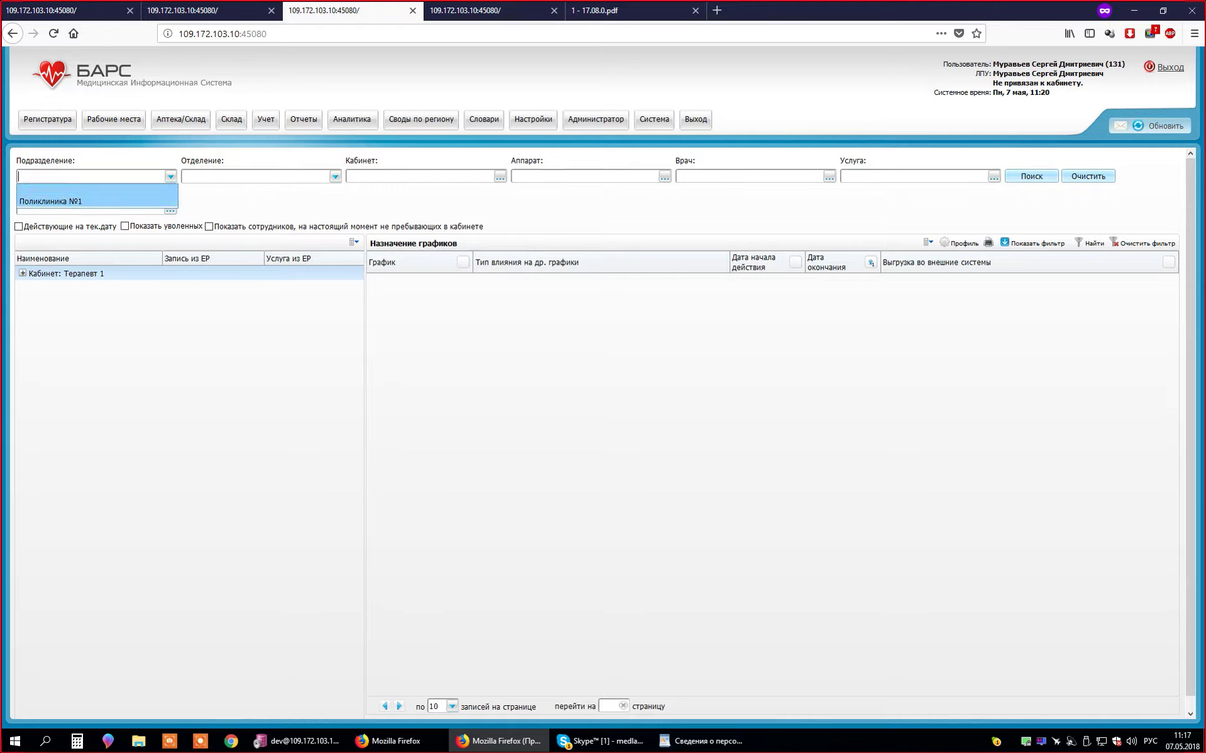
{"action": "left_click", "coordinate": [335, 177]}
{"action": "left_click", "coordinate": [335, 176]}
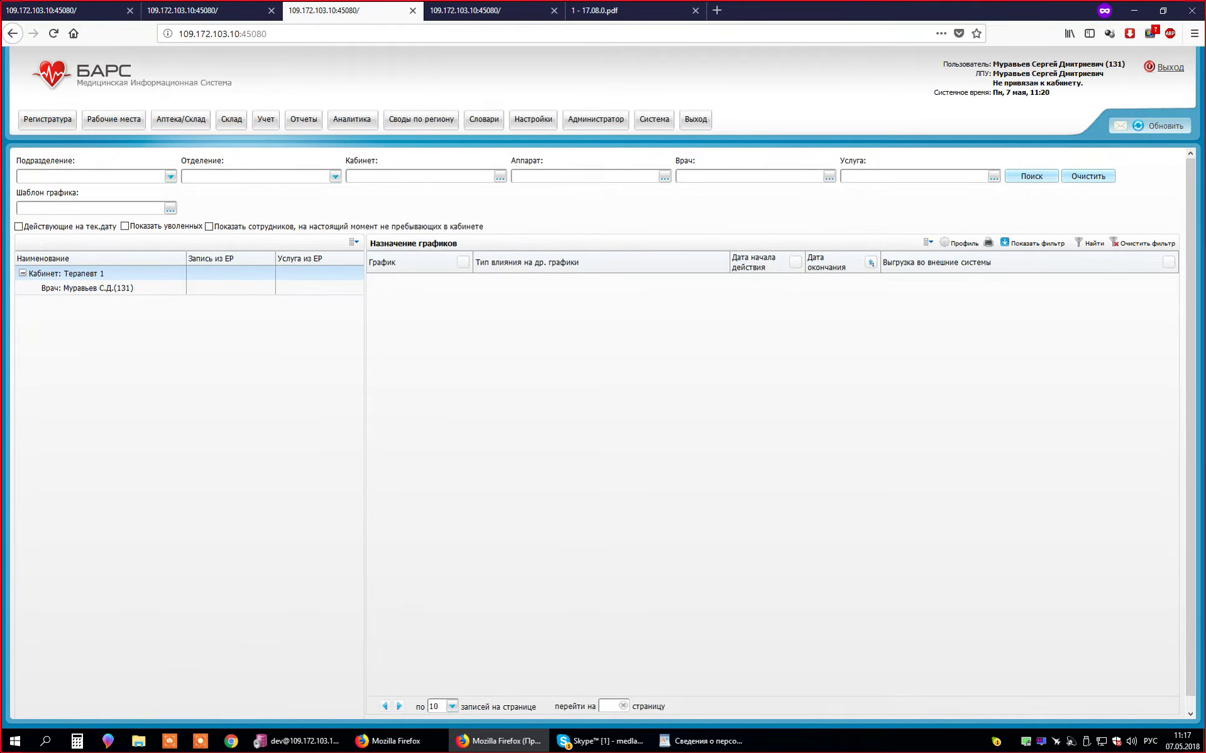
{"action": "left_click", "coordinate": [88, 288]}
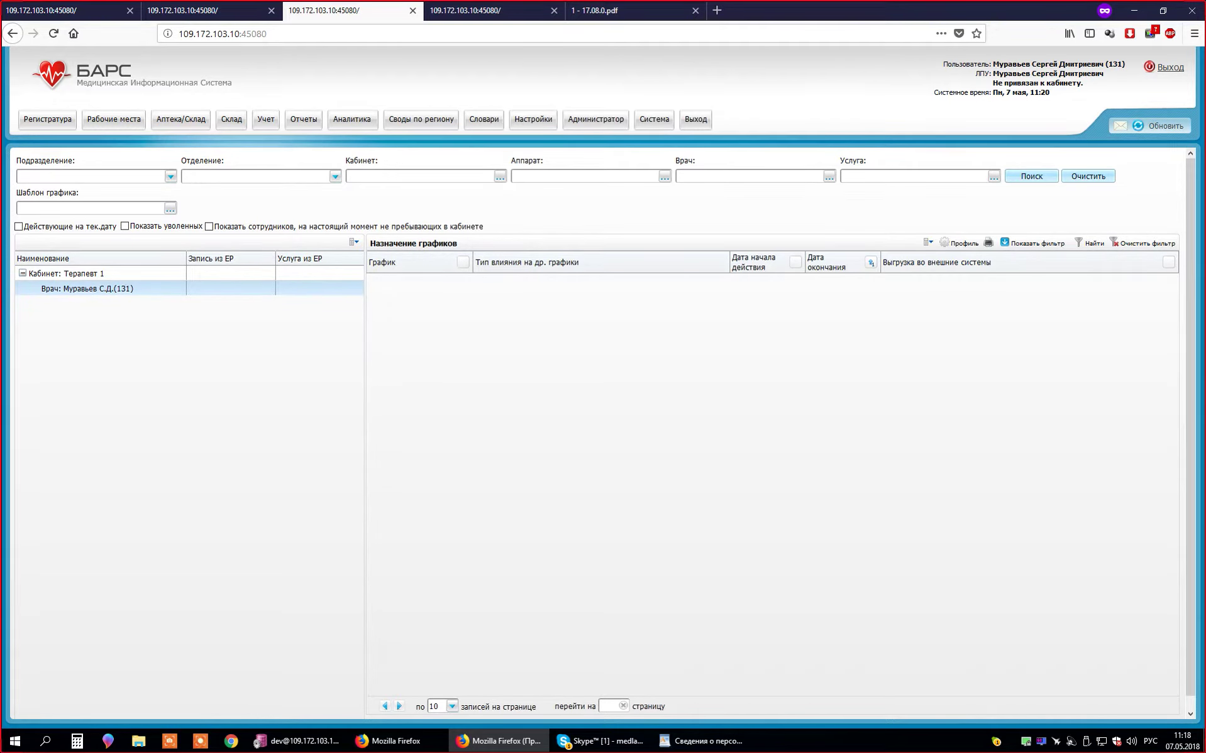
{"action": "scroll", "coordinate": [598, 434], "scroll_direction": "down", "scroll_amount": 1}
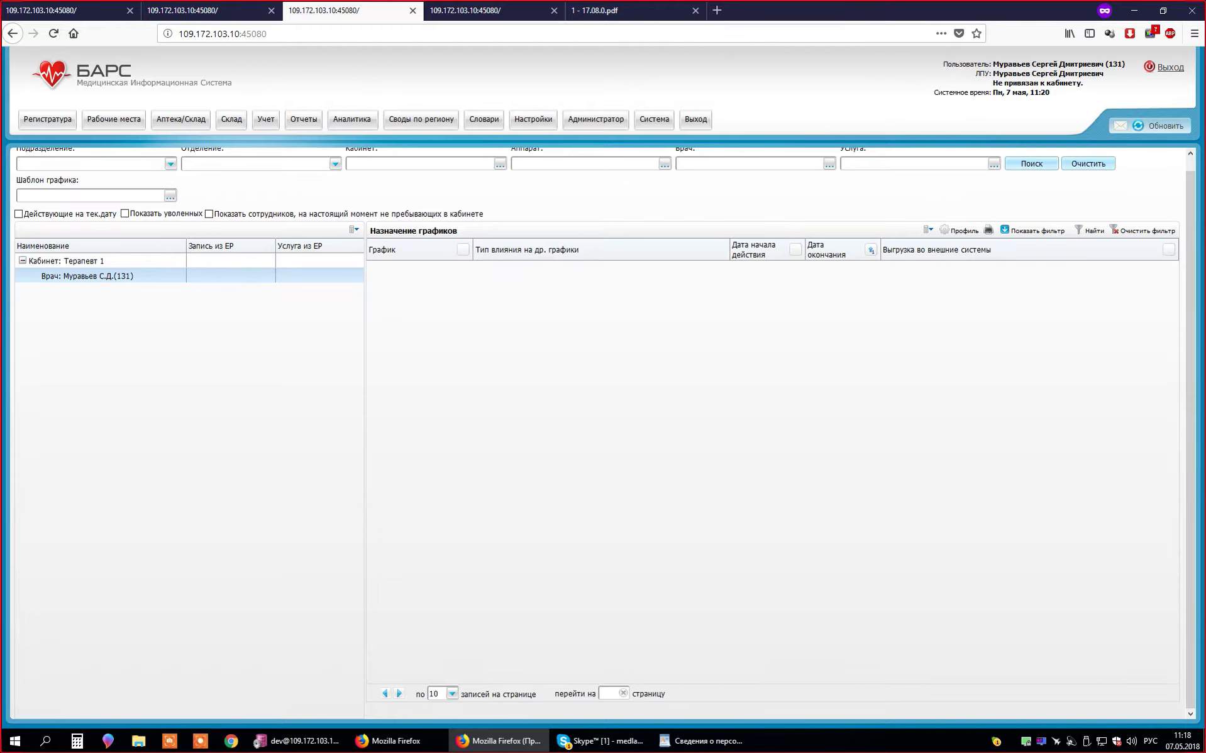
{"action": "scroll", "coordinate": [598, 434], "scroll_direction": "up", "scroll_amount": 1}
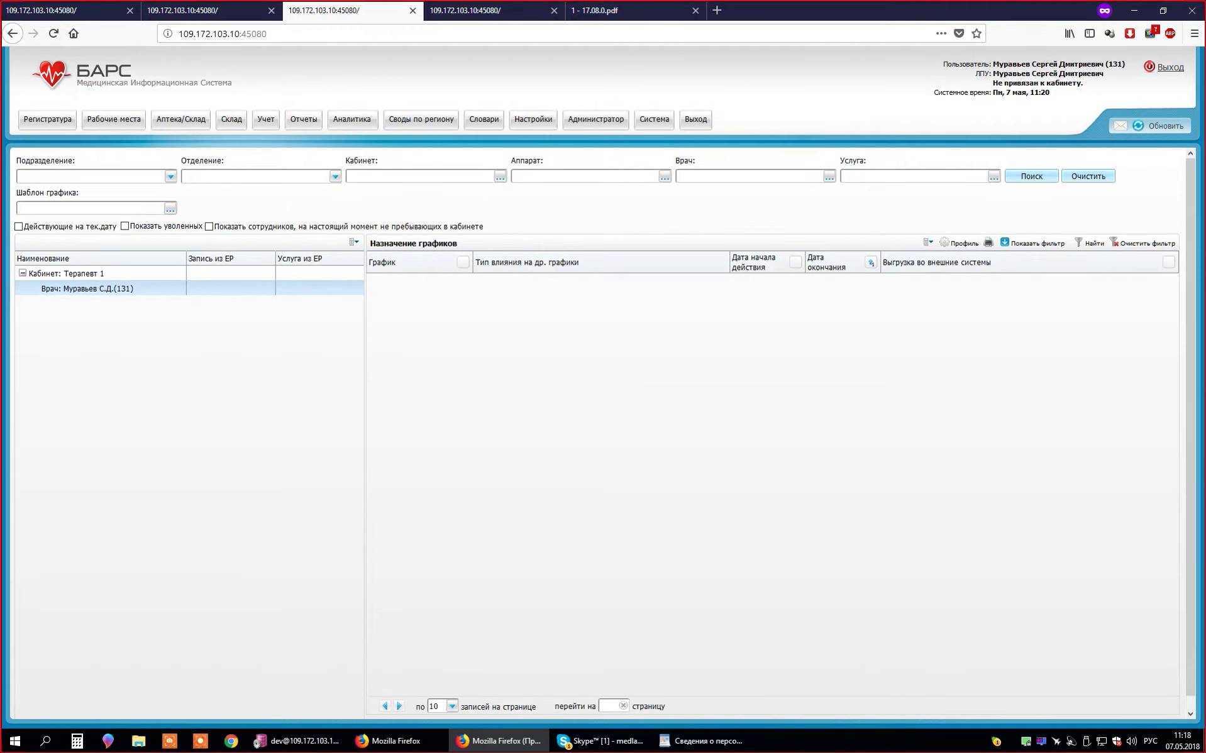
- Select the doctor under cabinet Терапевт 1 and add a new schedule from the Назначение графиков list
{"action": "left_click", "coordinate": [66, 274]}
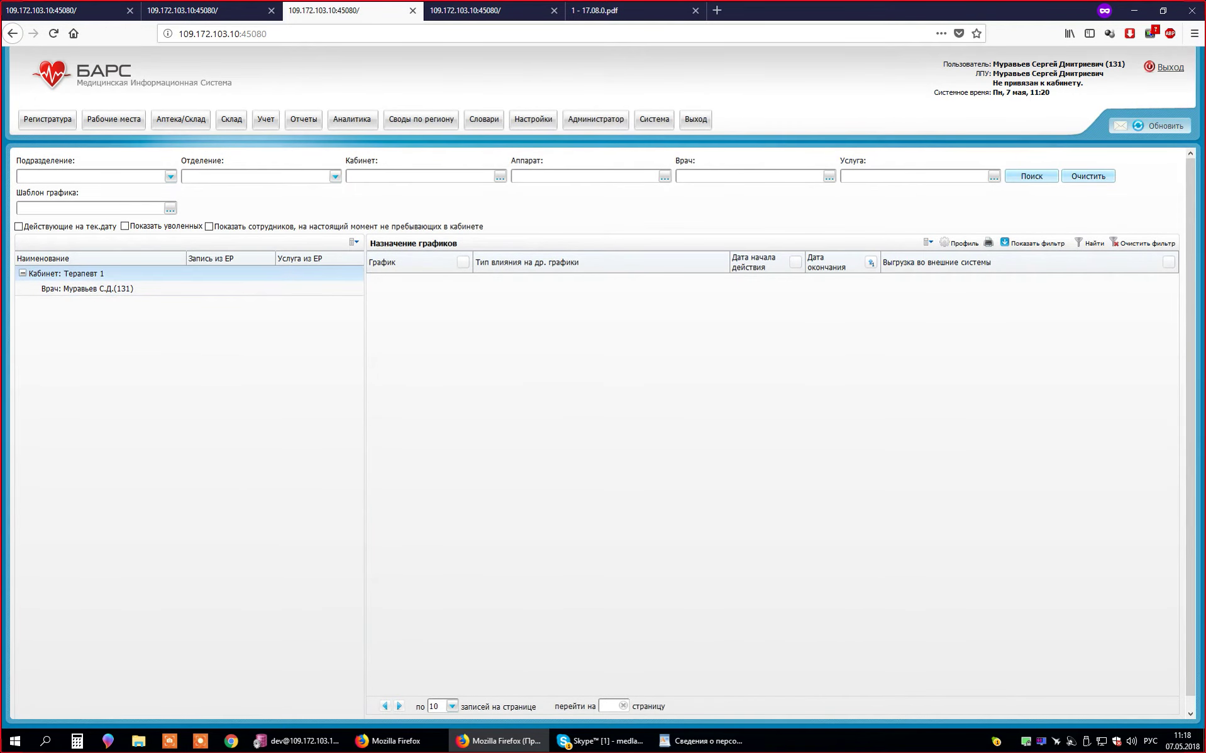
{"action": "right_click", "coordinate": [502, 344]}
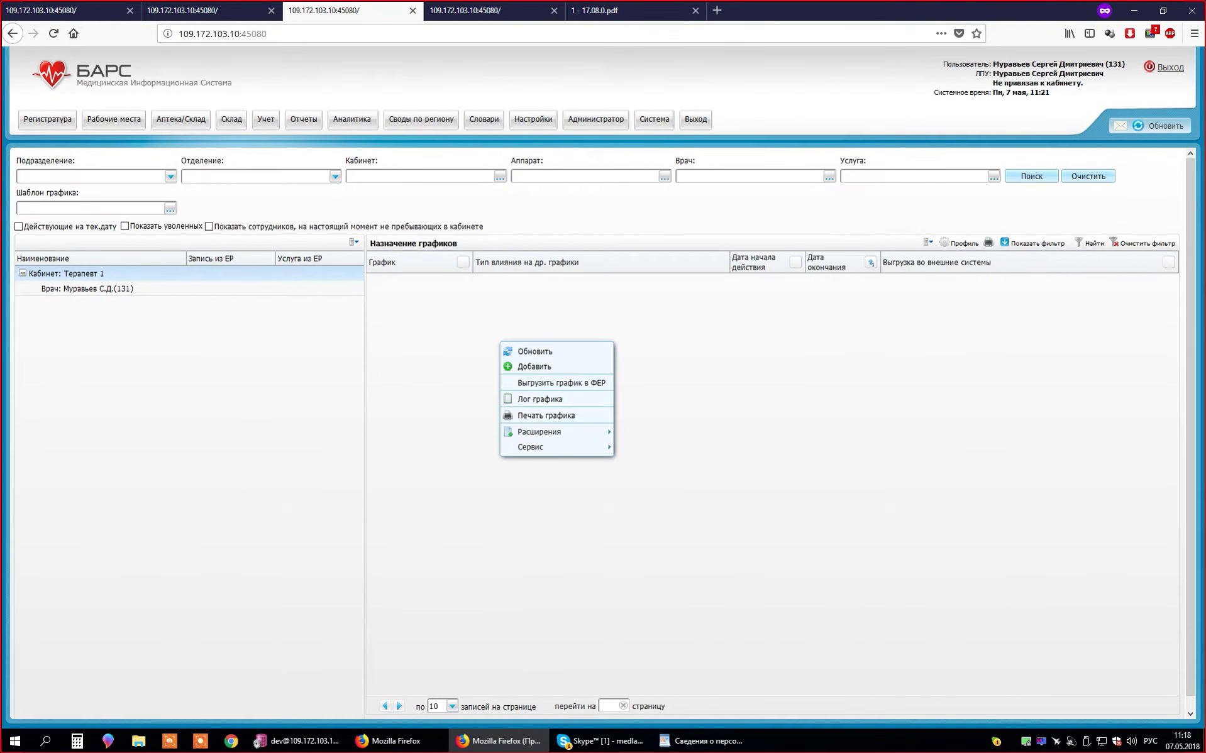
{"action": "left_click", "coordinate": [535, 351]}
{"action": "right_click", "coordinate": [476, 340]}
{"action": "left_click", "coordinate": [535, 378]}
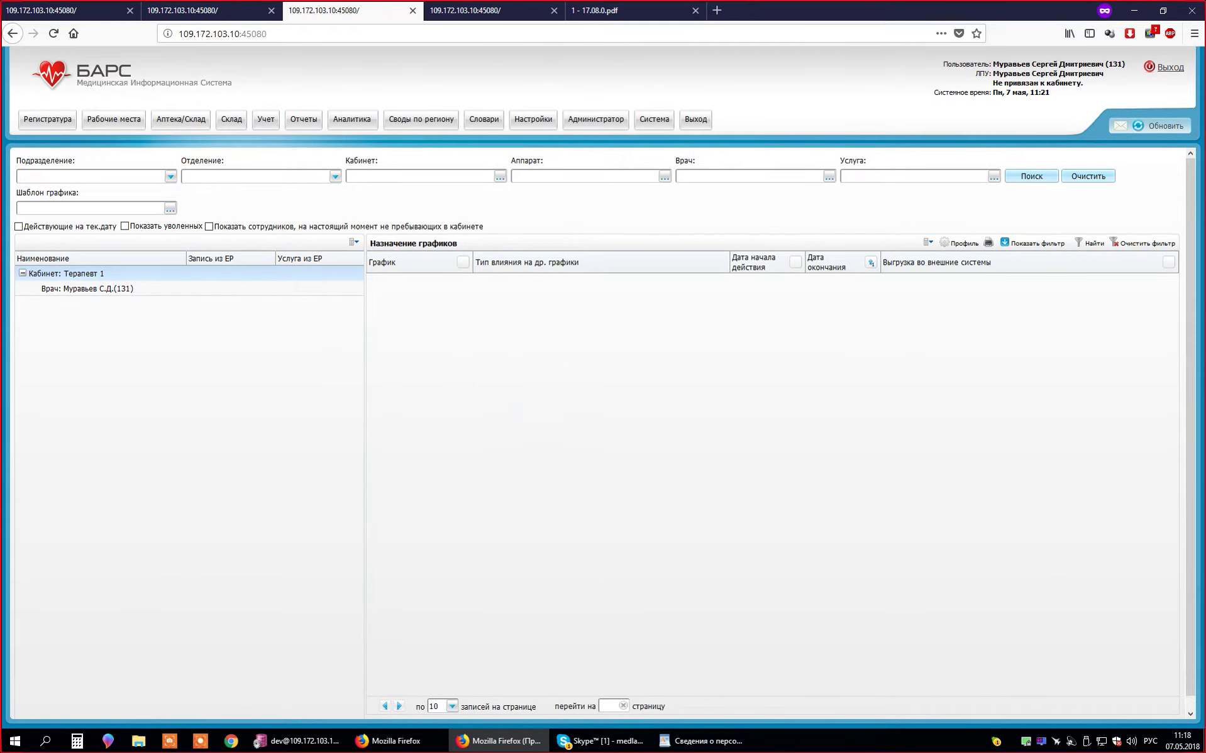
{"action": "right_click", "coordinate": [441, 323]}
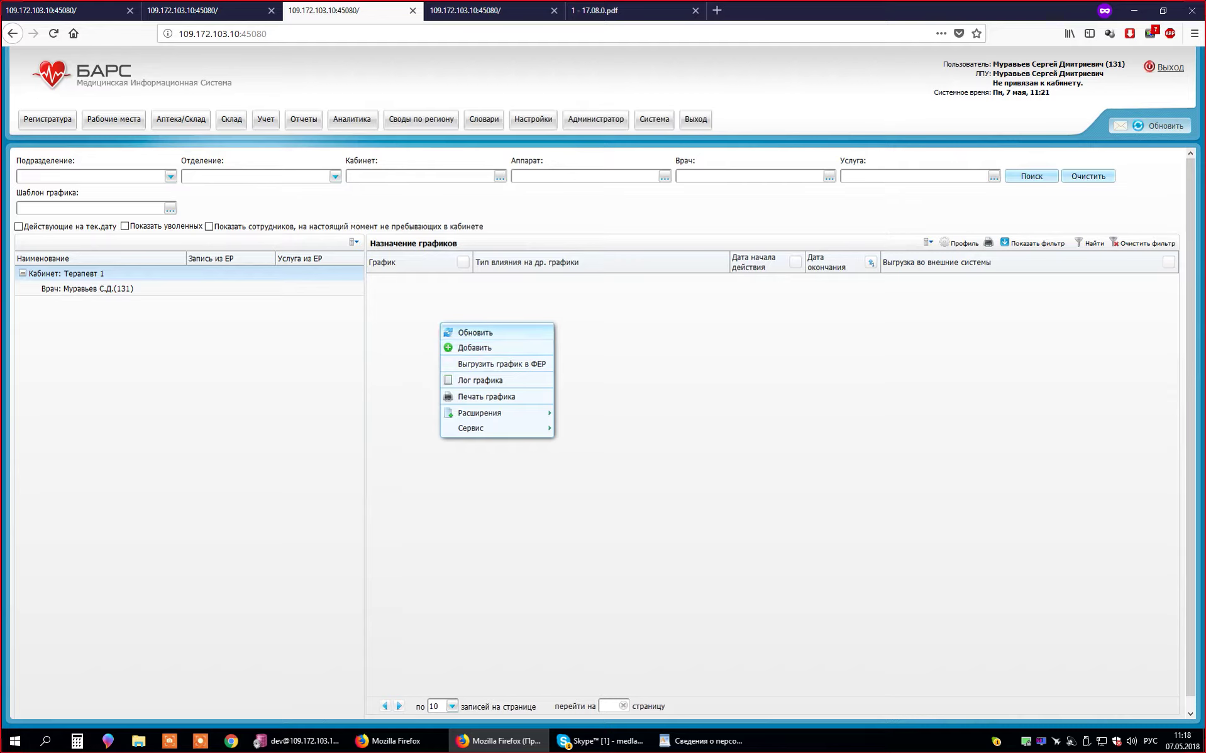
{"action": "left_click", "coordinate": [88, 288]}
{"action": "right_click", "coordinate": [463, 339]}
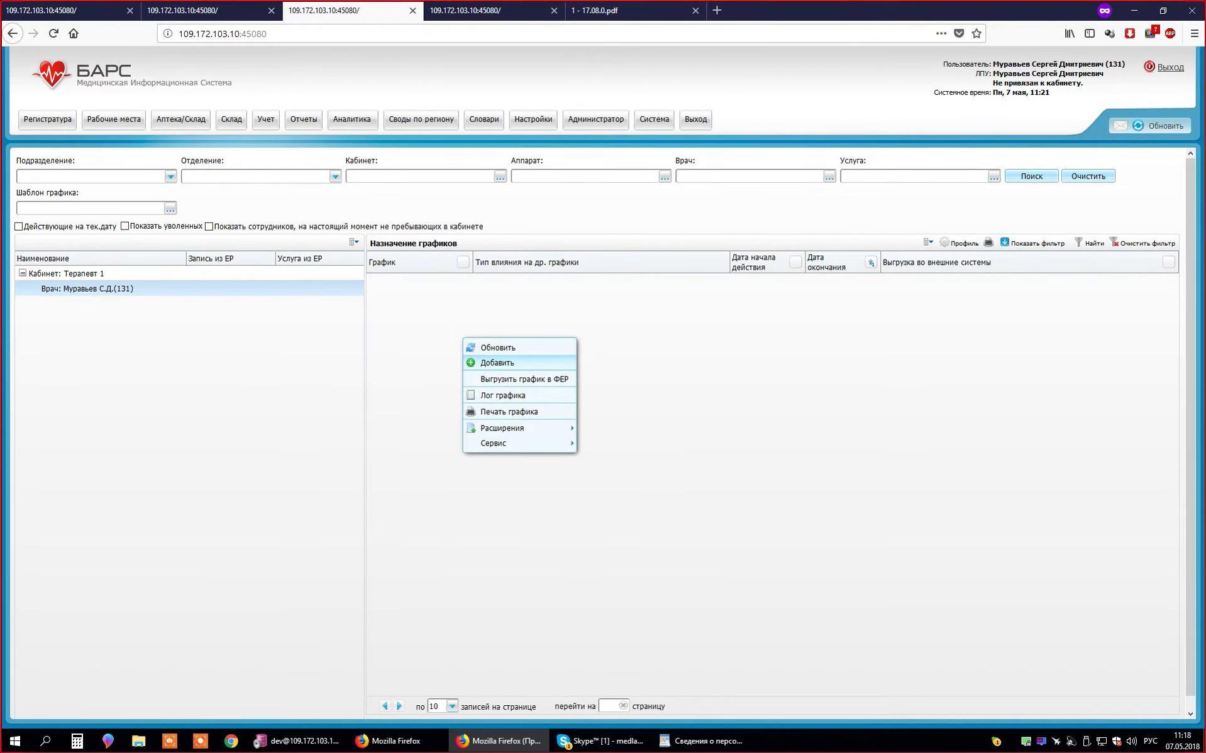
{"action": "left_click", "coordinate": [497, 363]}
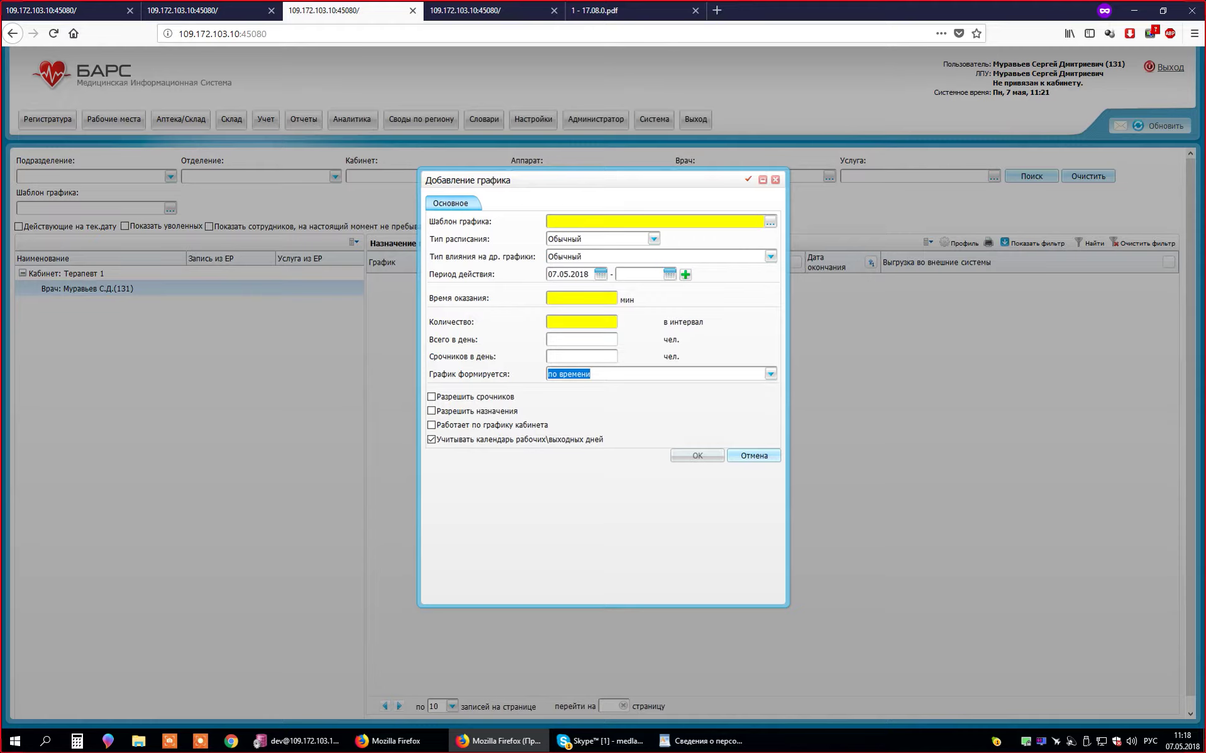
- From the Шаблон графика catalog, add a new schedule template and start entering its name
{"action": "left_click", "coordinate": [549, 222]}
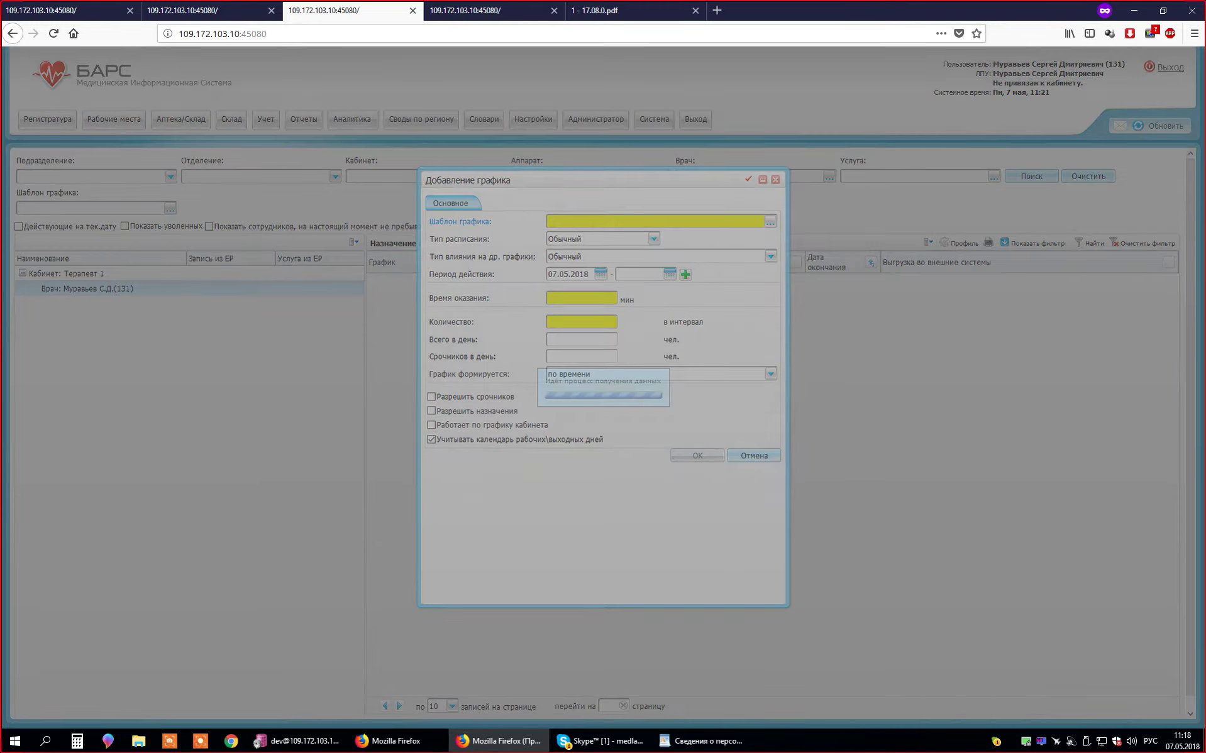
{"action": "left_click", "coordinate": [459, 221]}
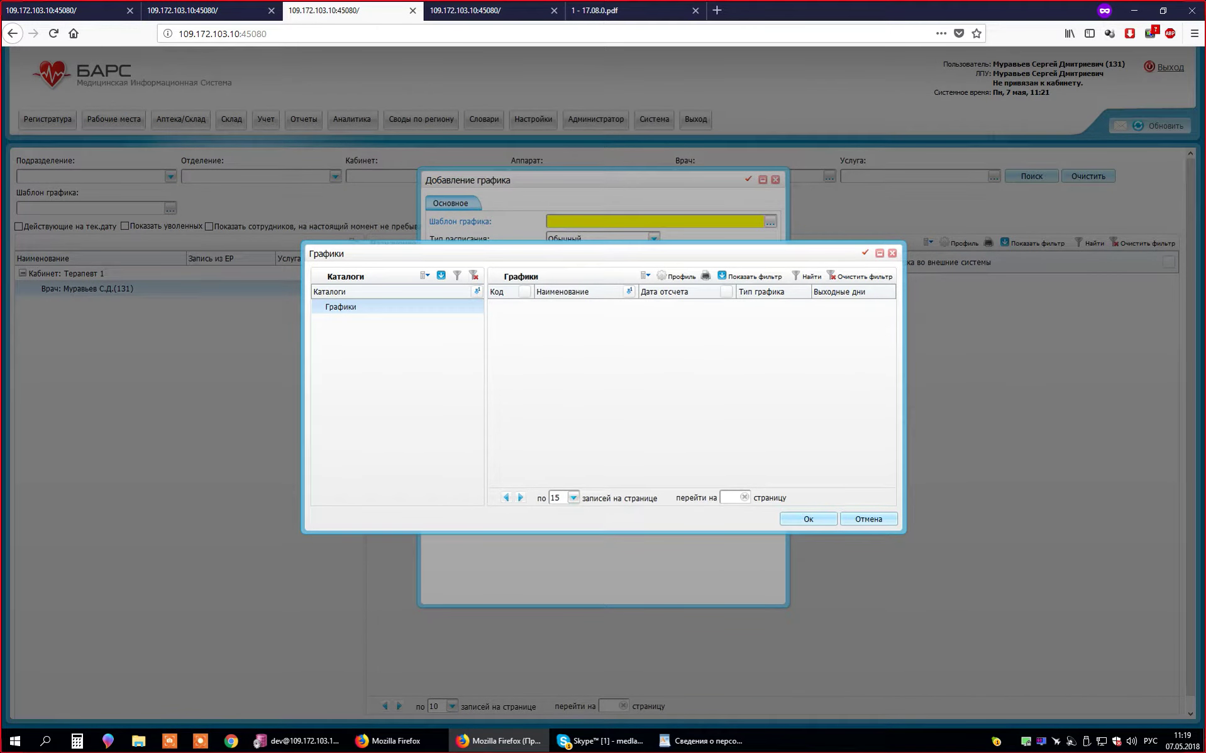
{"action": "right_click", "coordinate": [626, 326]}
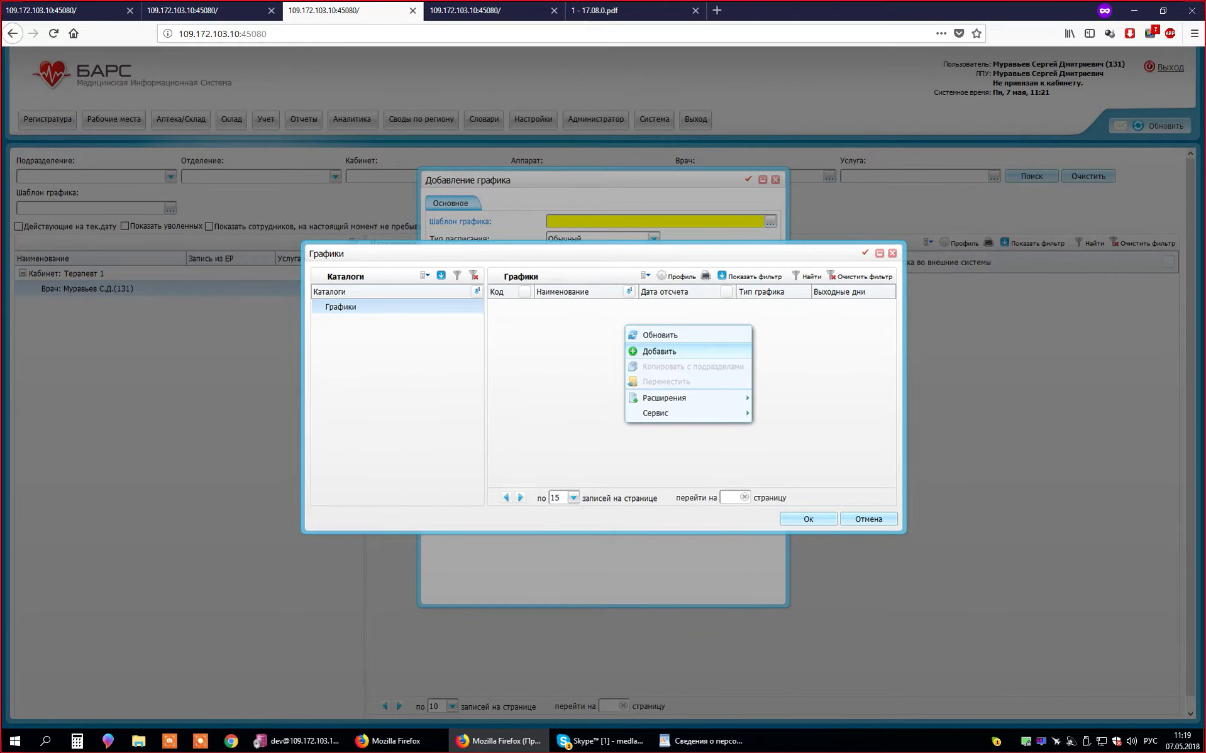
{"action": "left_click", "coordinate": [659, 351]}
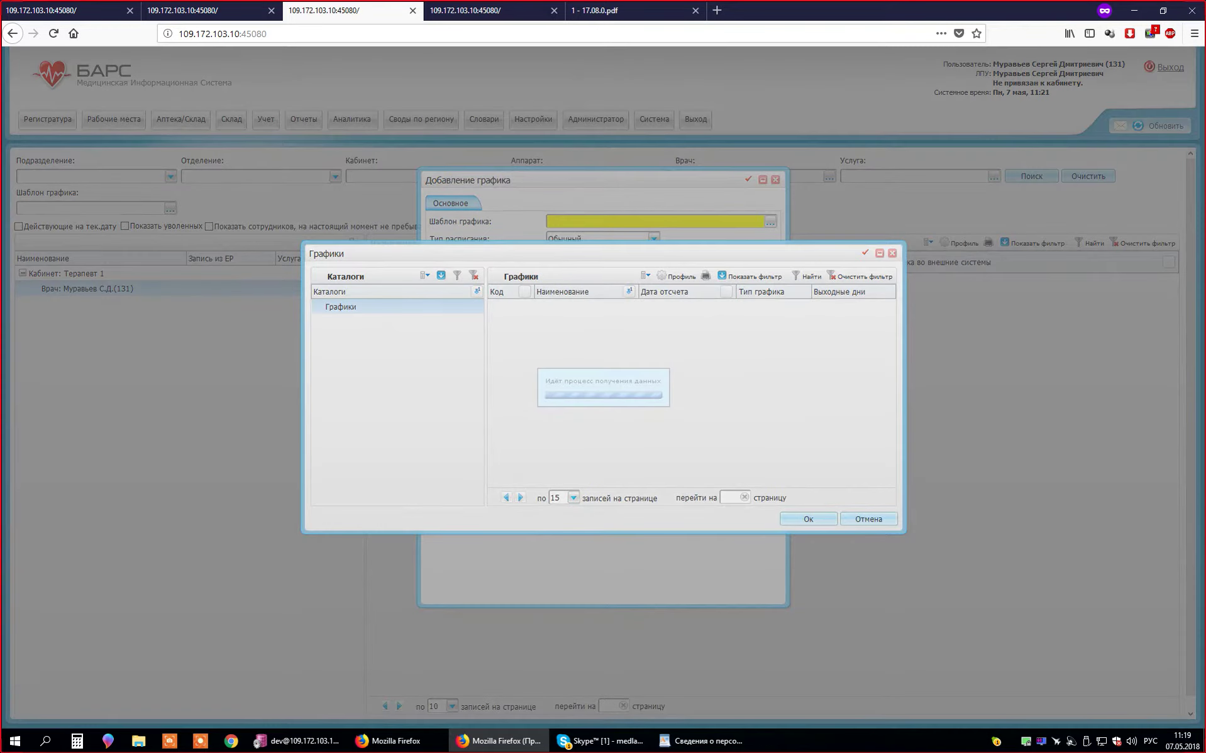
{"action": "left_click", "coordinate": [409, 277]}
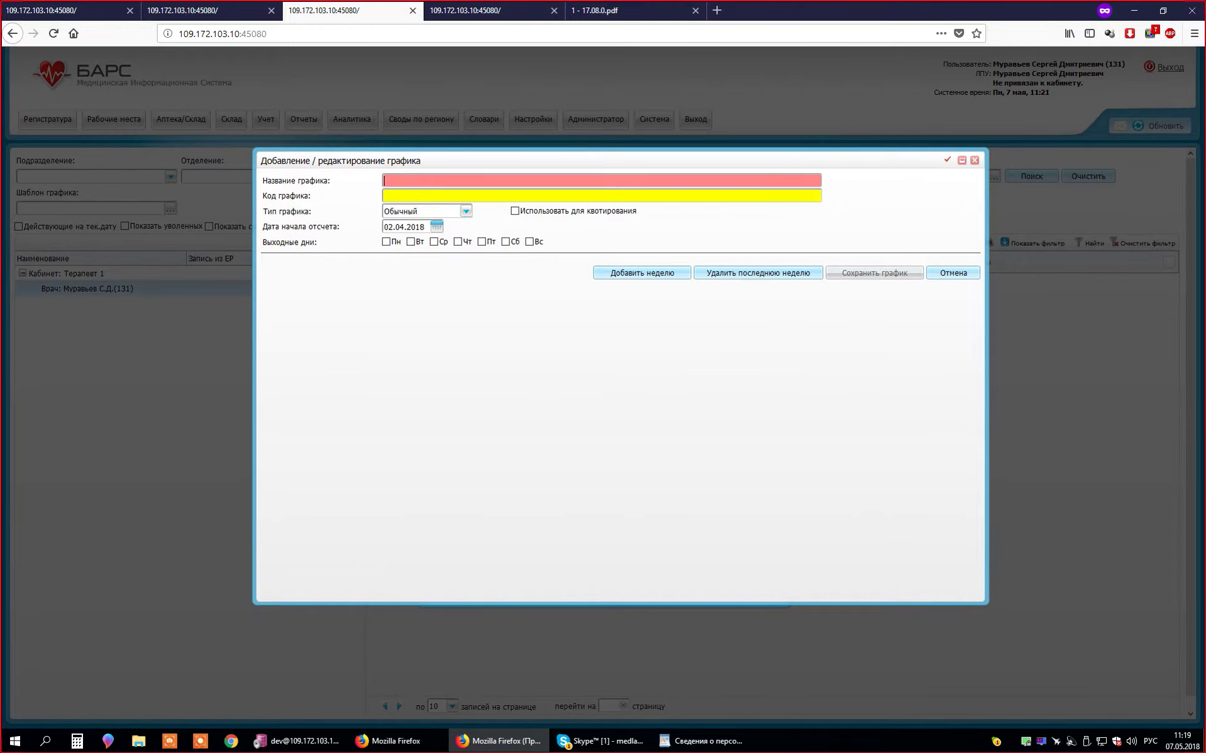
- Name the template 1 with code 1, keep type Обычный, and add week 1
{"action": "type", "text": "1"}
{"action": "key", "text": "Tab"}
{"action": "type", "text": "1"}
{"action": "left_click", "coordinate": [385, 181]}
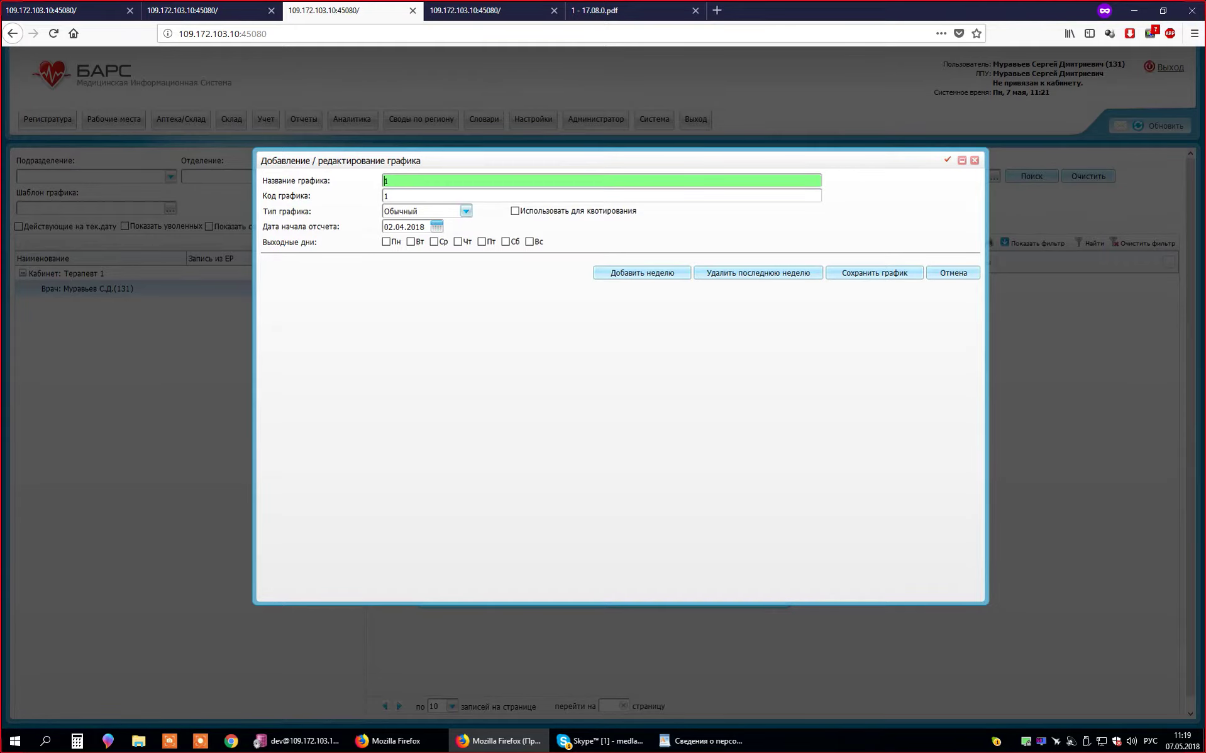
{"action": "key", "text": "Tab"}
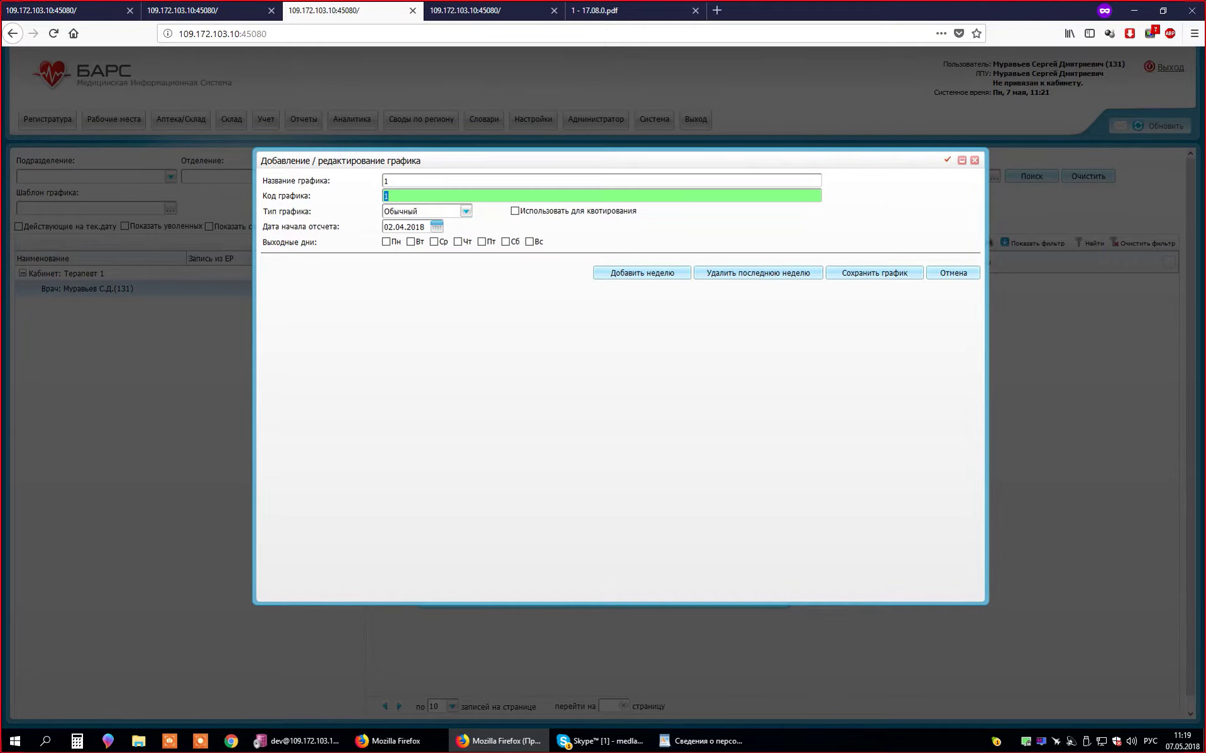
{"action": "key", "text": "Tab"}
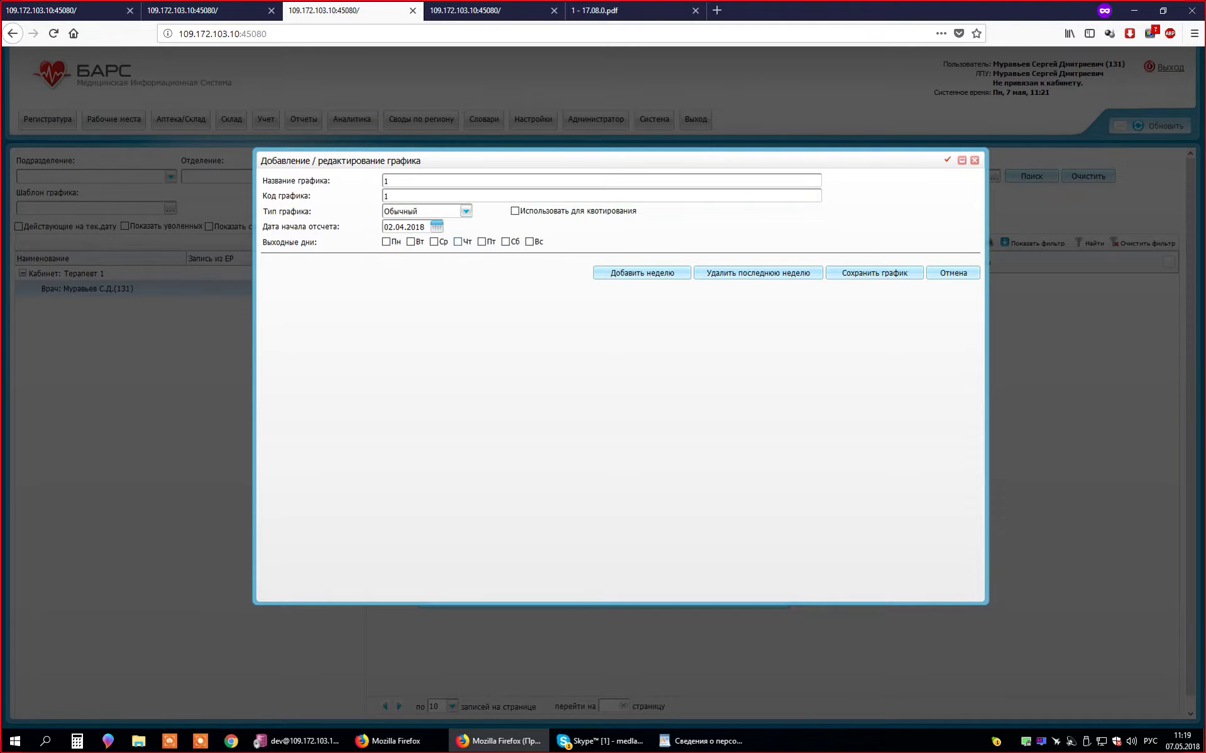
{"action": "key", "text": "Down"}
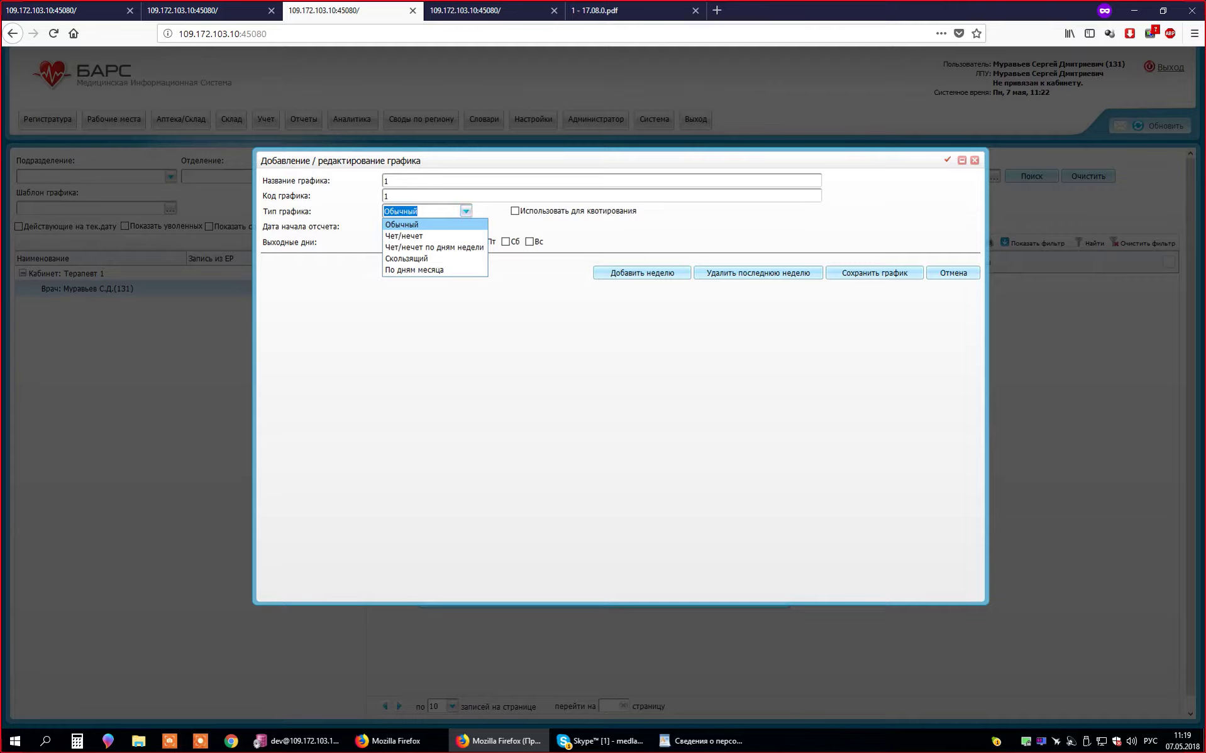
{"action": "key", "text": "Return"}
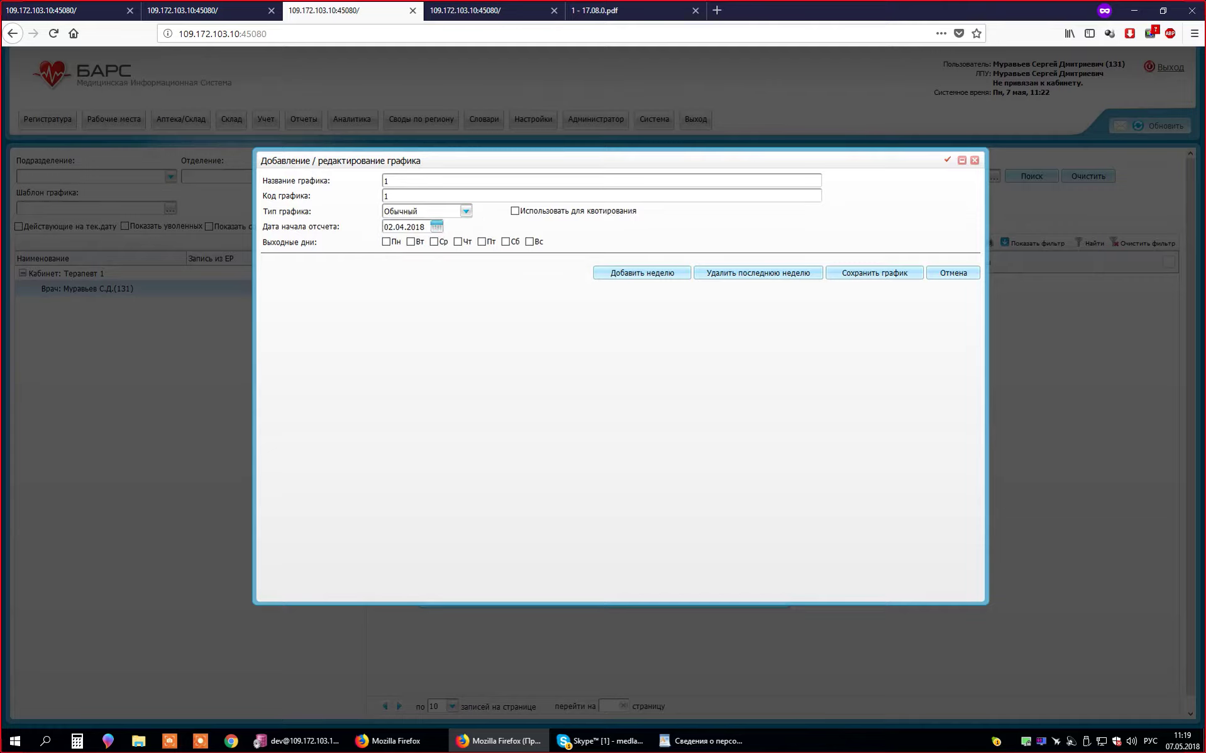
{"action": "left_click", "coordinate": [642, 273]}
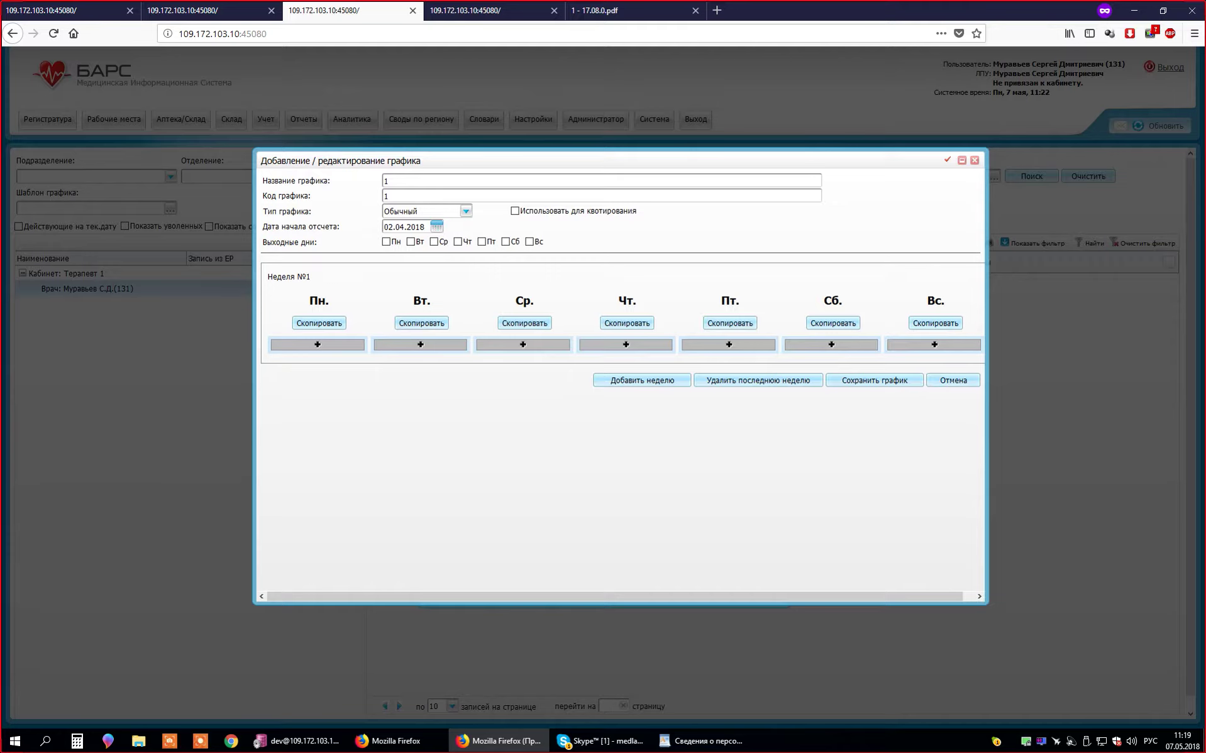
- Leave Monday with a single working-time row, removing the extra interval
{"action": "left_click", "coordinate": [317, 345]}
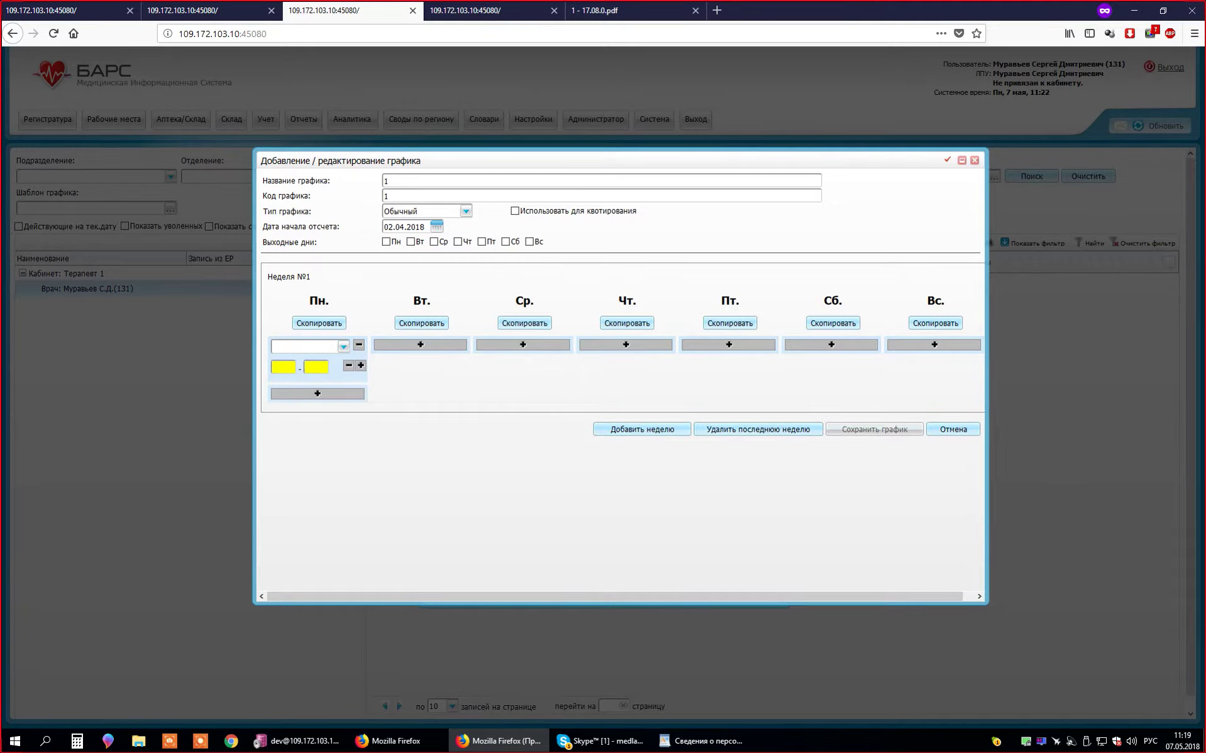
{"action": "left_click", "coordinate": [358, 344]}
{"action": "left_click", "coordinate": [318, 344]}
{"action": "left_click", "coordinate": [360, 366]}
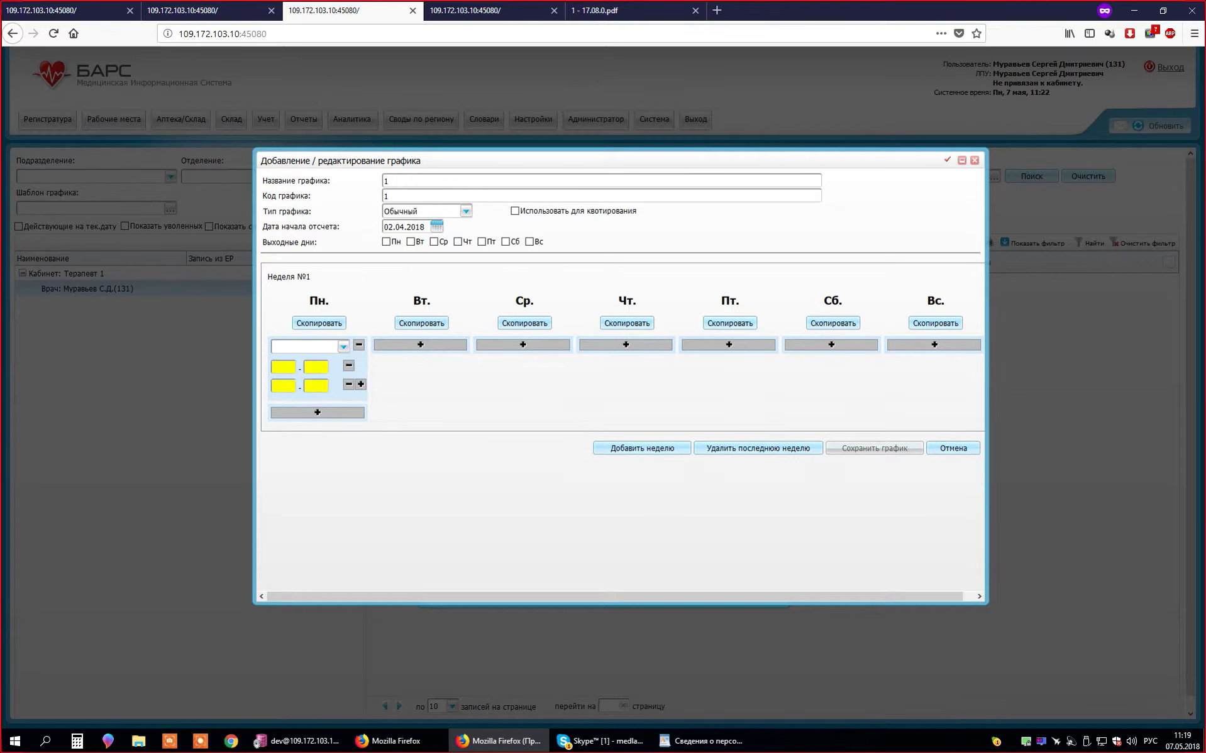
{"action": "left_click", "coordinate": [349, 385]}
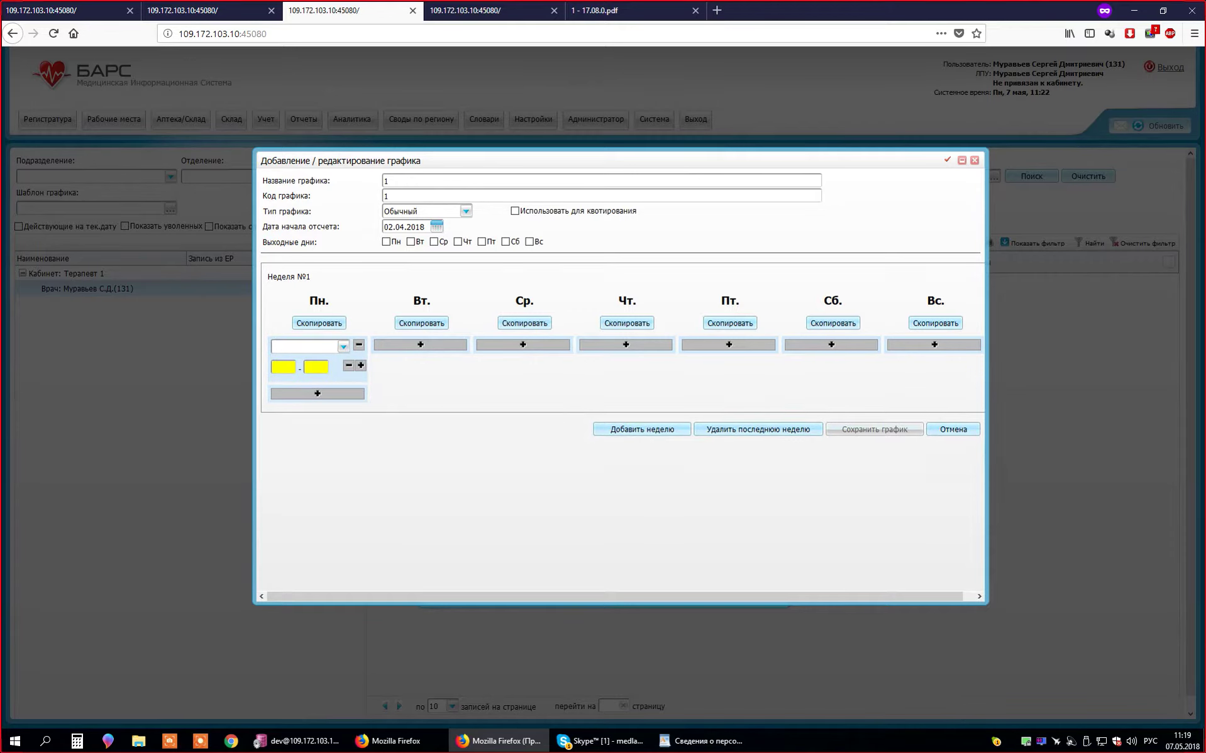
- Set Monday's interval to type Общий from 08:00 to 18:00
{"action": "left_click", "coordinate": [343, 346]}
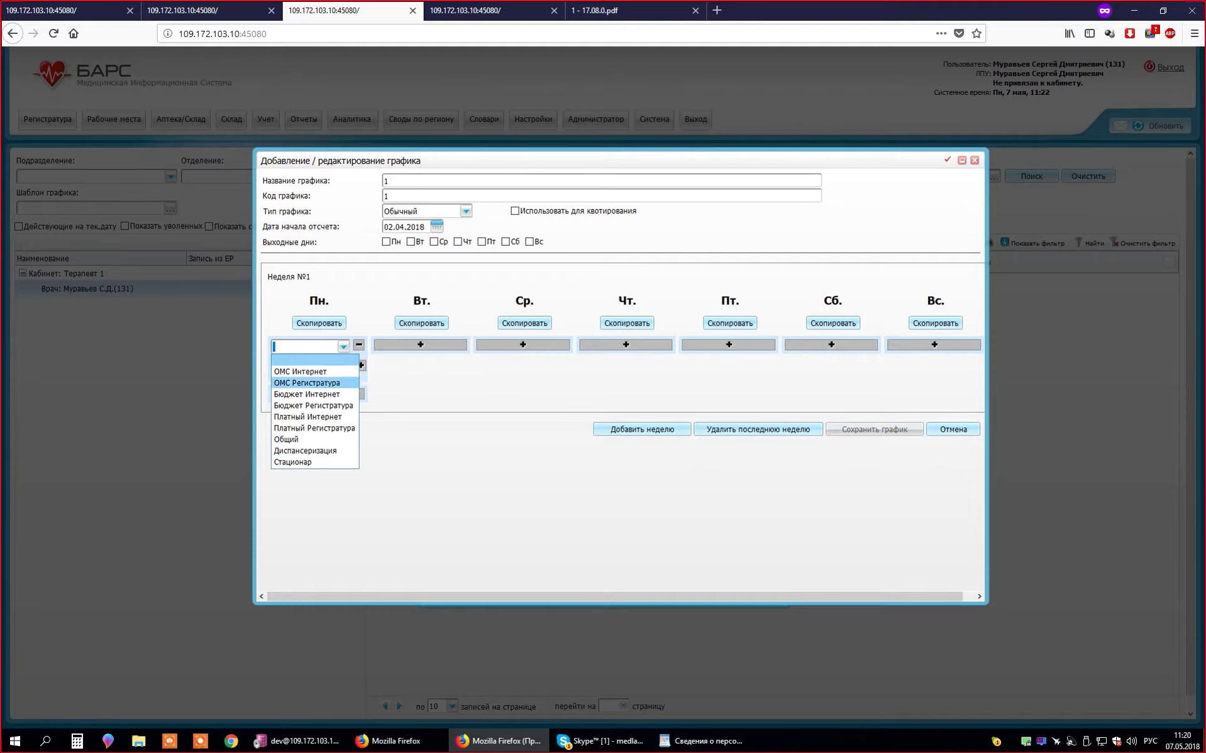
{"action": "key", "text": "Return"}
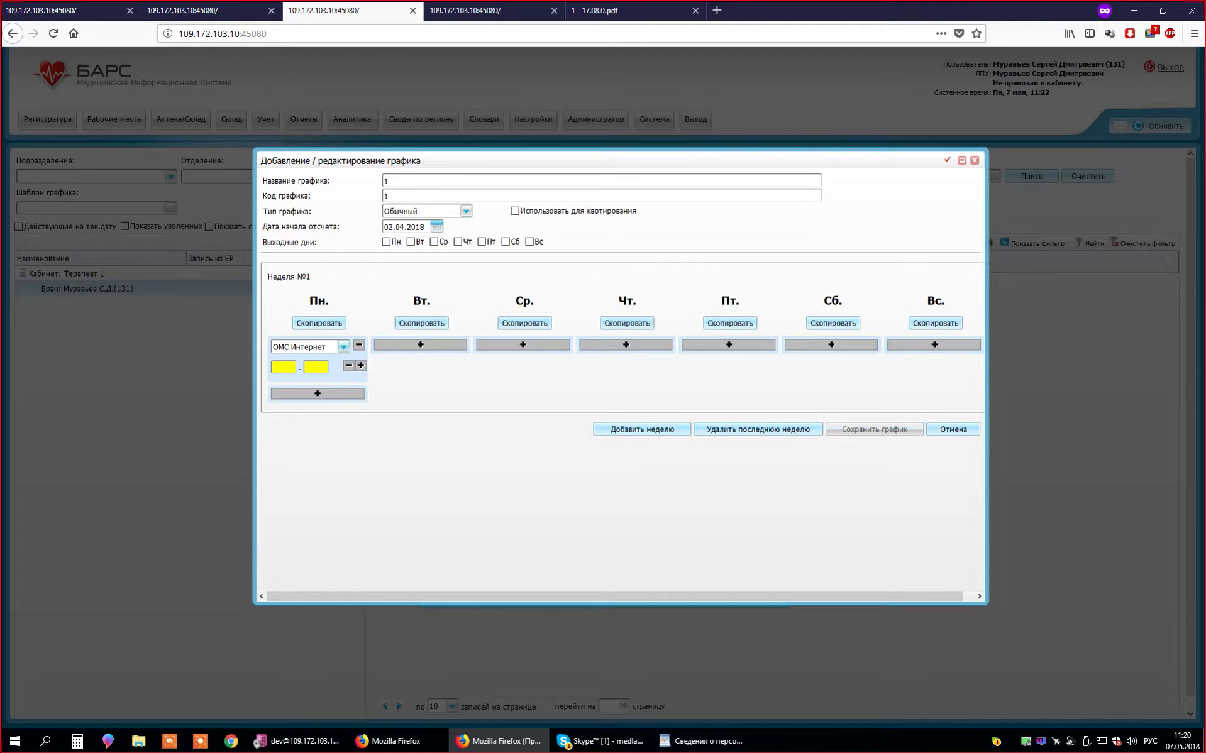
{"action": "left_click", "coordinate": [343, 347]}
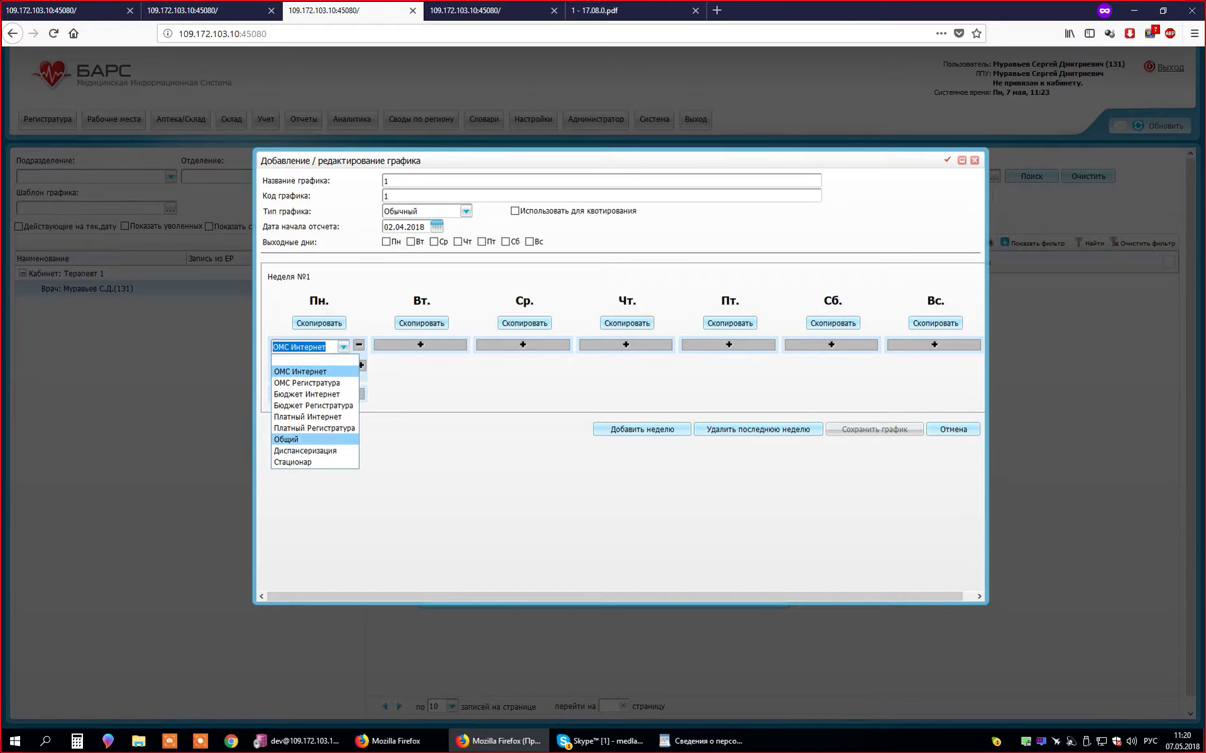
{"action": "left_click", "coordinate": [296, 440]}
{"action": "left_click", "coordinate": [283, 368]}
{"action": "type", "text": "08:00"}
{"action": "key", "text": "Tab"}
{"action": "type", "text": "18:00"}
{"action": "key", "text": "Tab"}
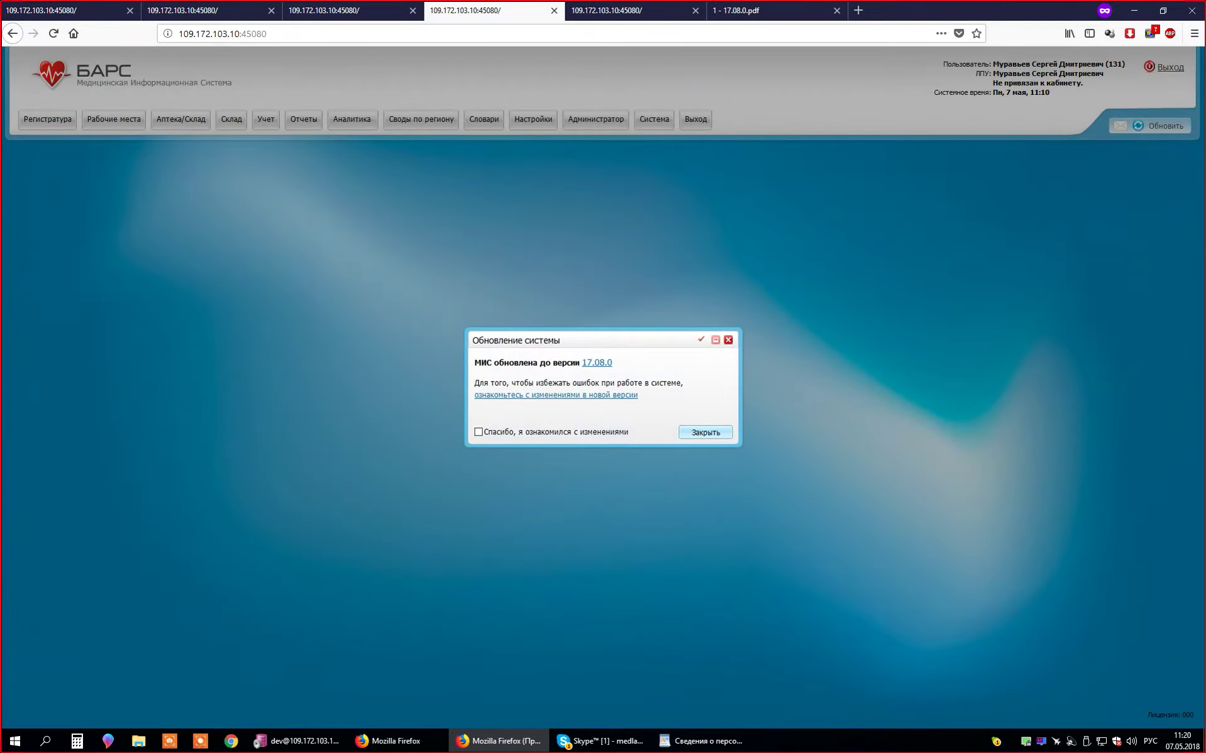
- Close the update notice and open Справочник цветов типов интервалов under Настройки > Настройка графиков работы
{"action": "left_click", "coordinate": [728, 340]}
{"action": "left_click", "coordinate": [534, 119]}
{"action": "mouse_move", "coordinate": [566, 186]}
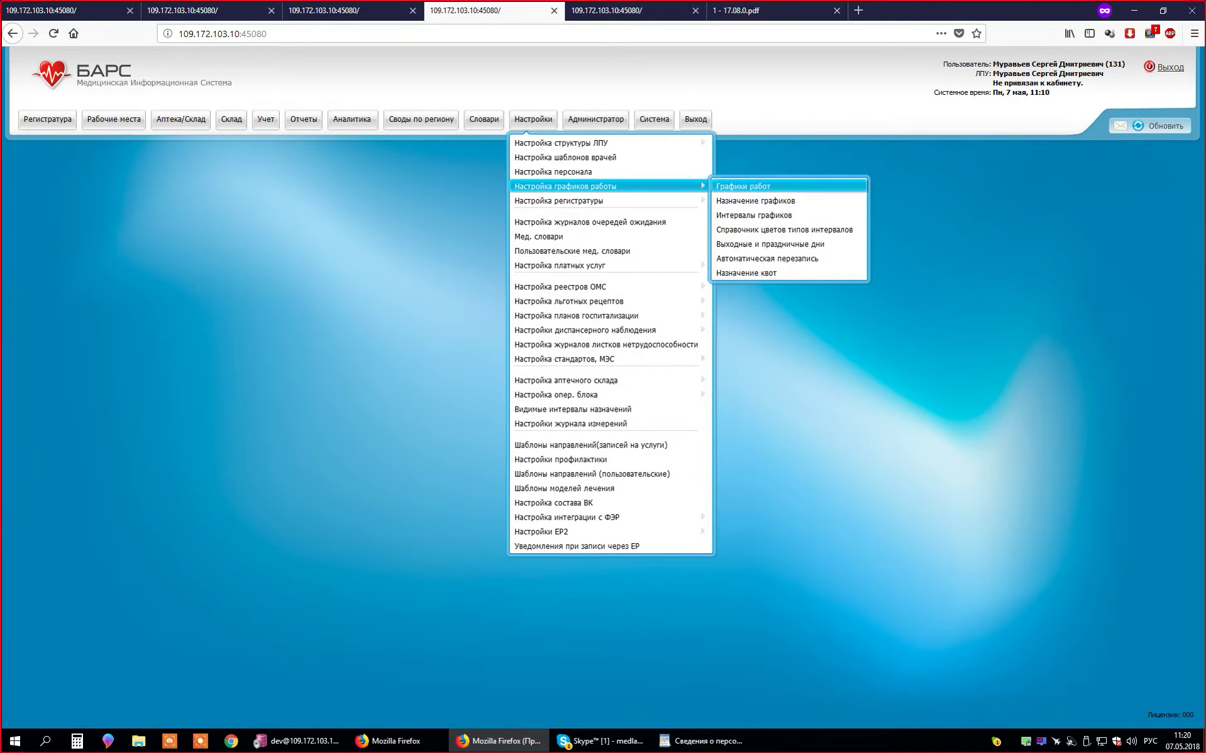
{"action": "left_click", "coordinate": [754, 215]}
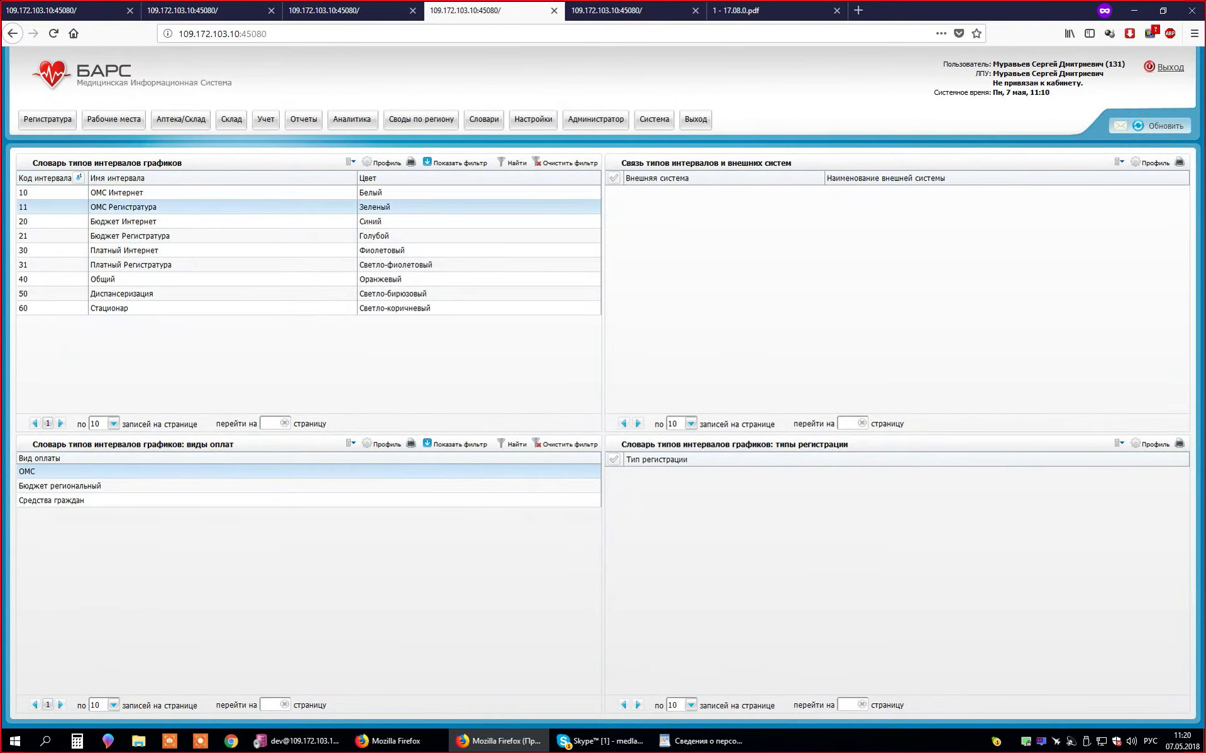
- Review payment types for the Регистратура, Интернет and Общий interval types
{"action": "right_click", "coordinate": [229, 205]}
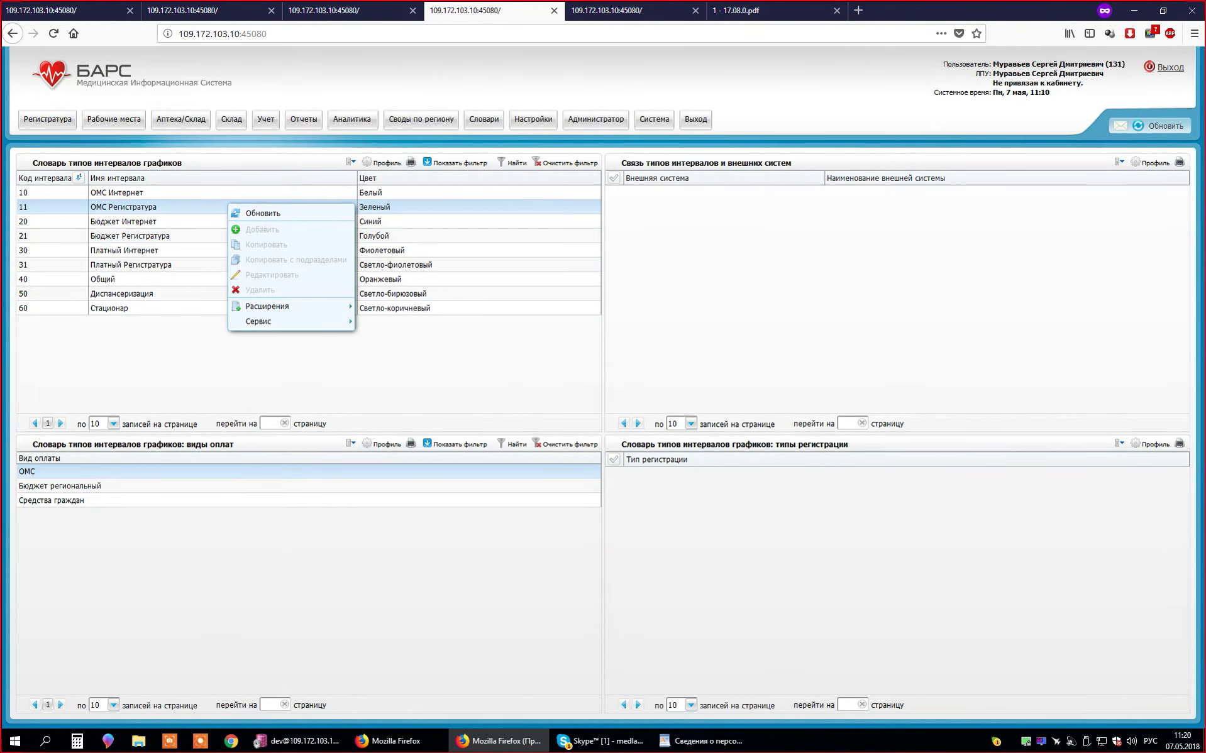
{"action": "left_click", "coordinate": [157, 236]}
{"action": "right_click", "coordinate": [157, 239]}
{"action": "left_click", "coordinate": [186, 247]}
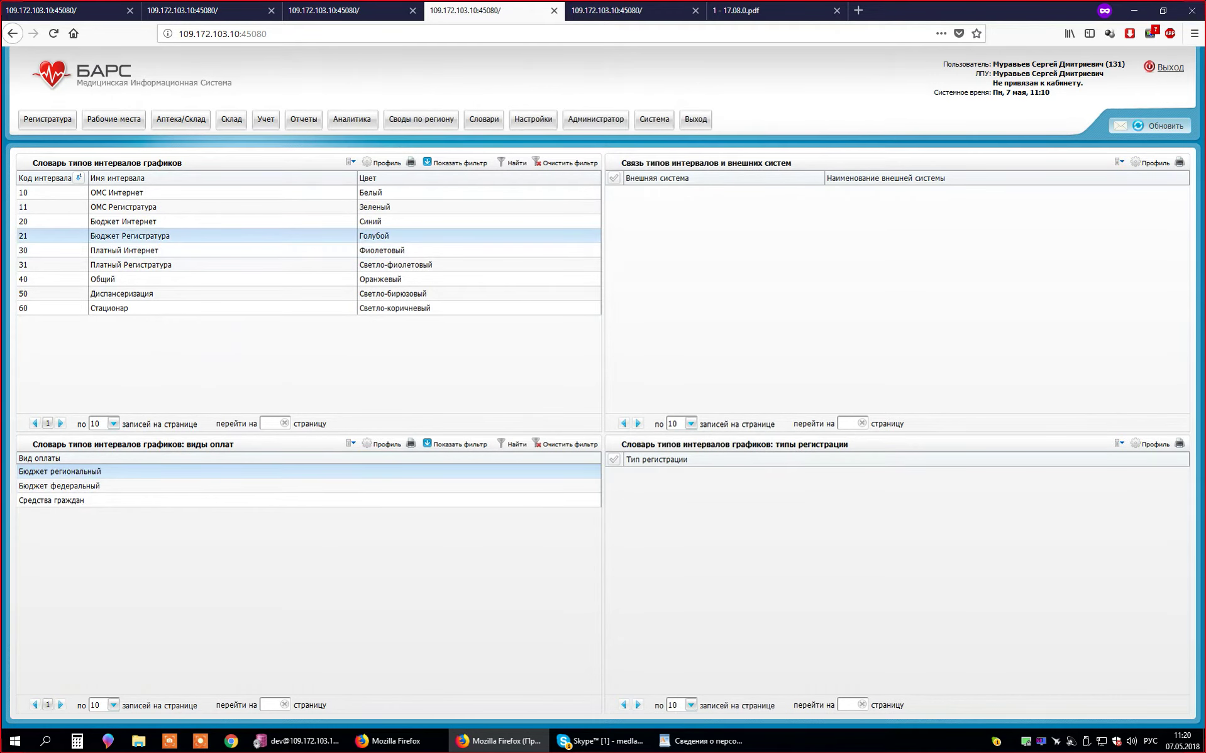
{"action": "right_click", "coordinate": [375, 206]}
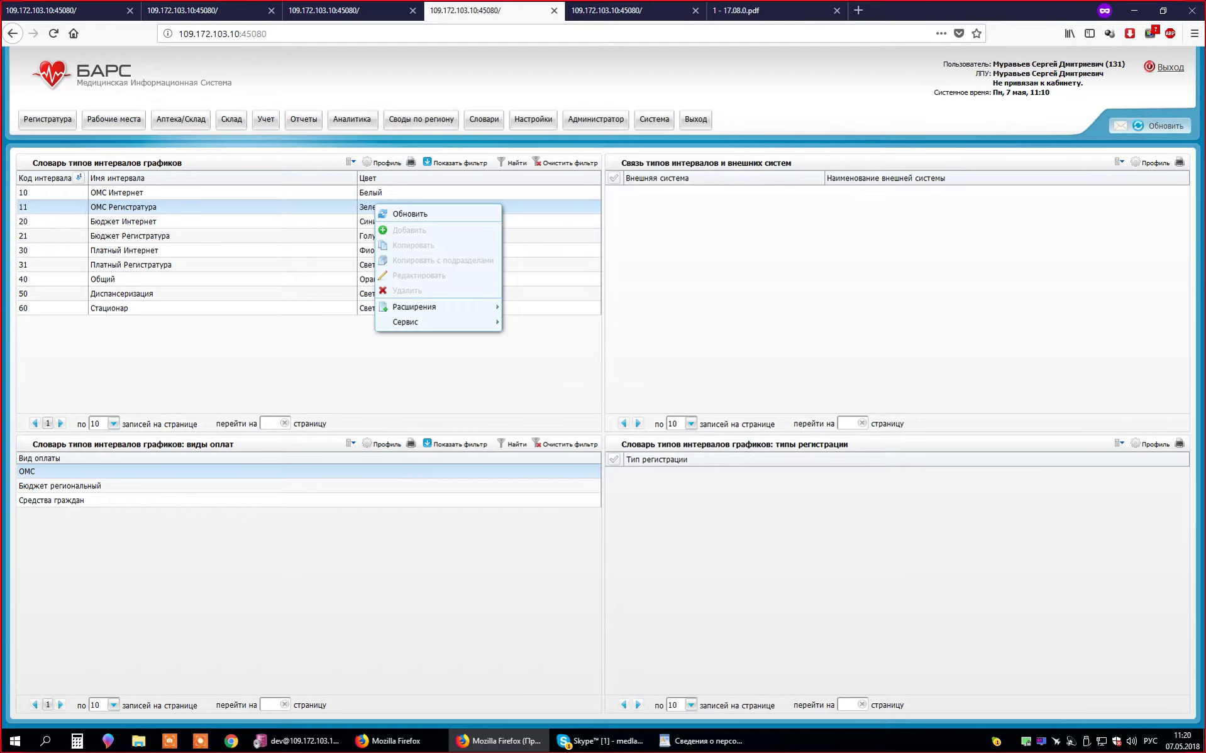
{"action": "left_click", "coordinate": [126, 251]}
{"action": "left_click", "coordinate": [126, 207]}
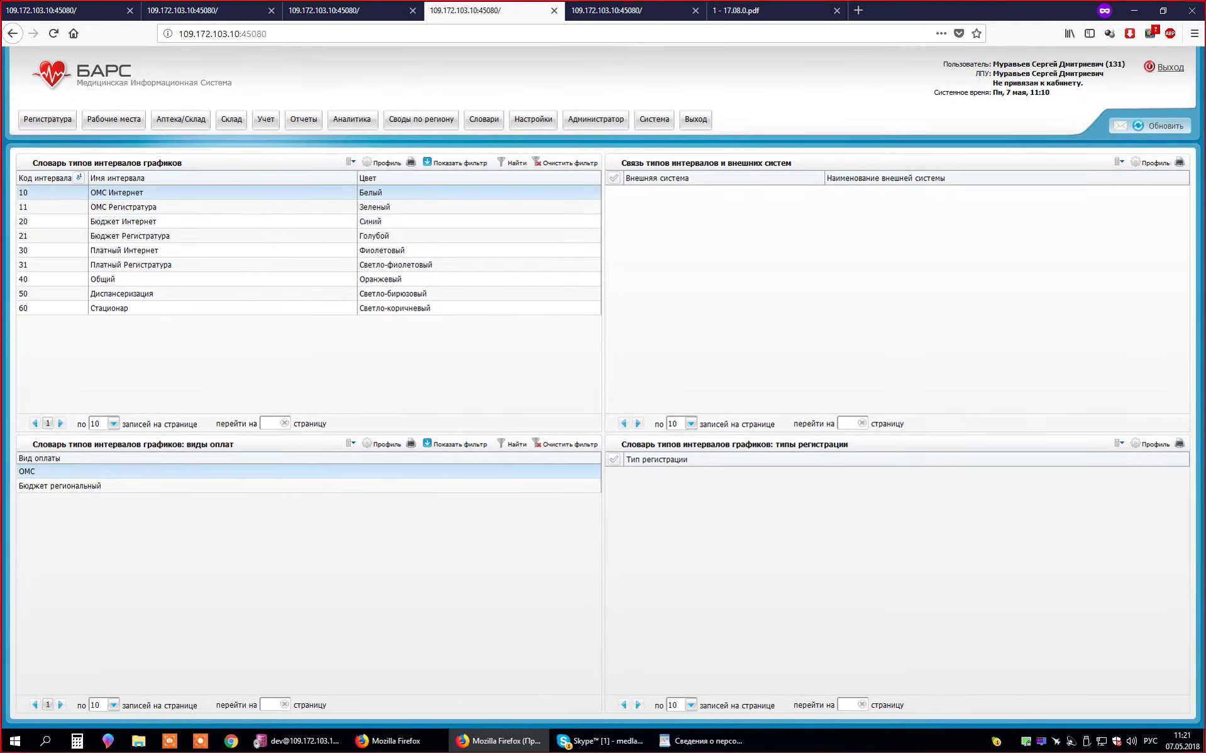
{"action": "left_click", "coordinate": [126, 265]}
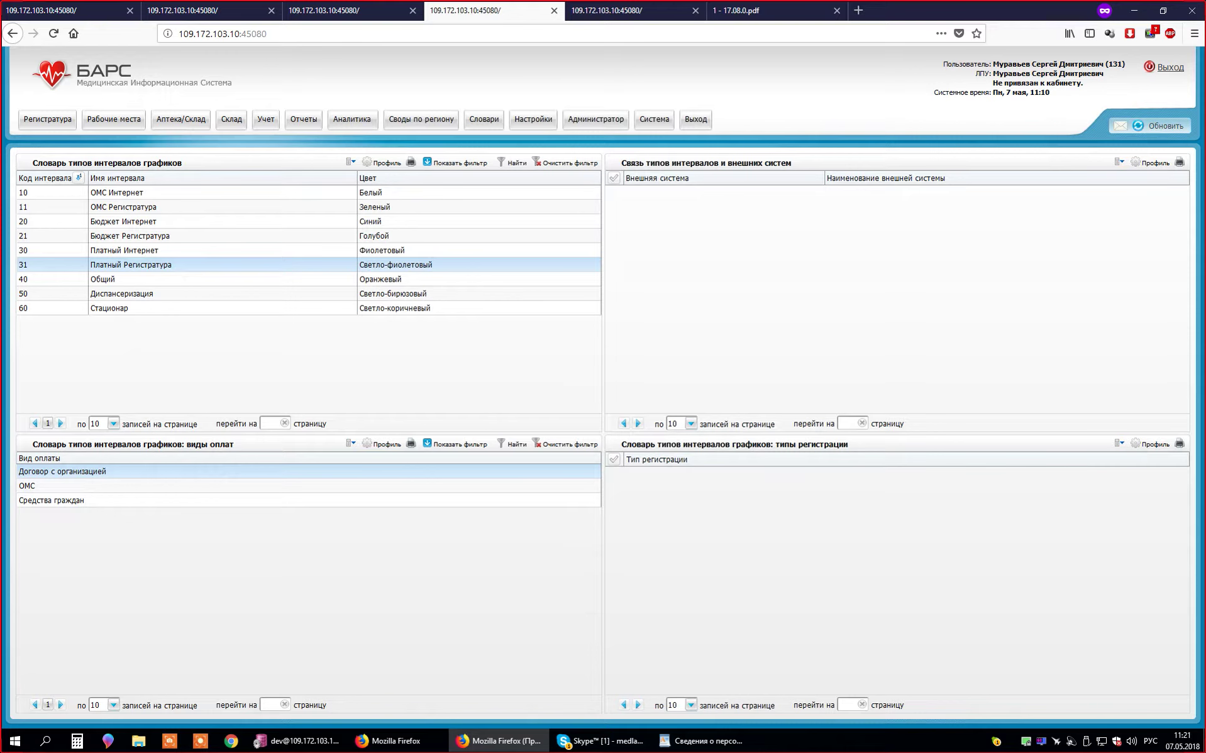
{"action": "left_click", "coordinate": [126, 279]}
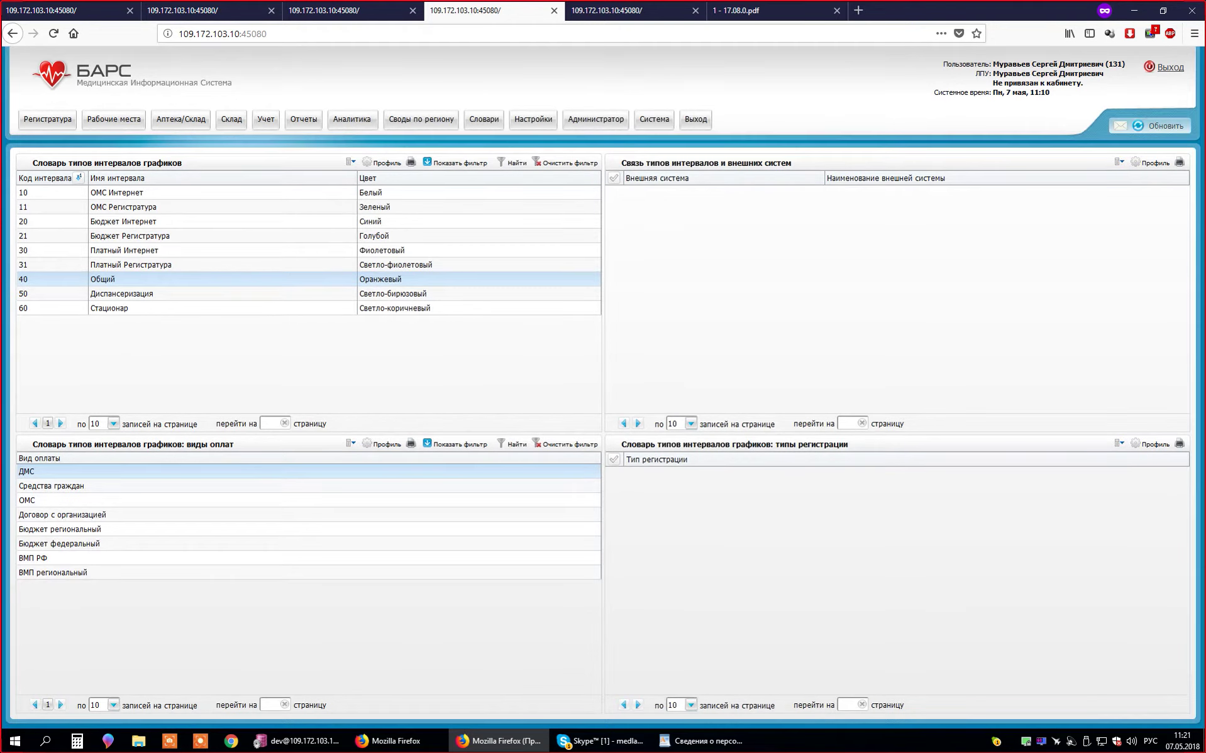
{"action": "left_click", "coordinate": [125, 192]}
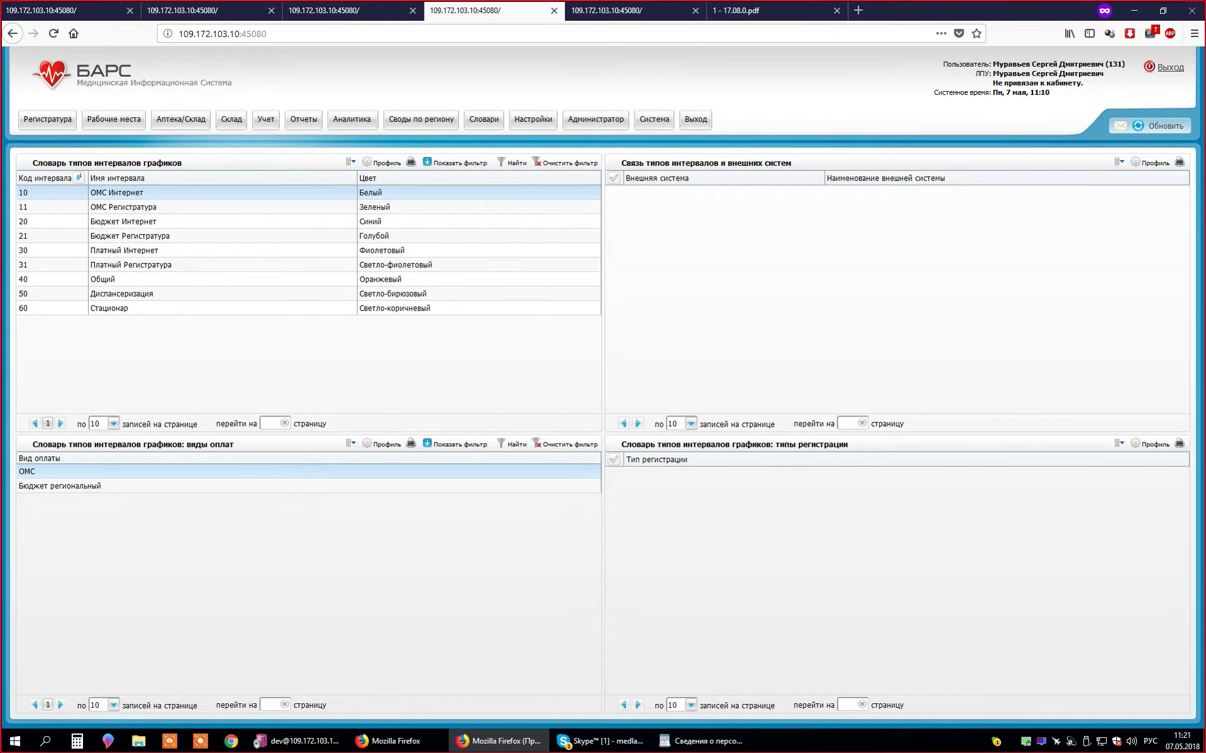
- Select the Общий interval type and bring up actions for its registration types
{"action": "right_click", "coordinate": [51, 520]}
{"action": "left_click", "coordinate": [82, 529]}
{"action": "left_click", "coordinate": [123, 207]}
{"action": "left_click", "coordinate": [103, 279]}
{"action": "right_click", "coordinate": [627, 494]}
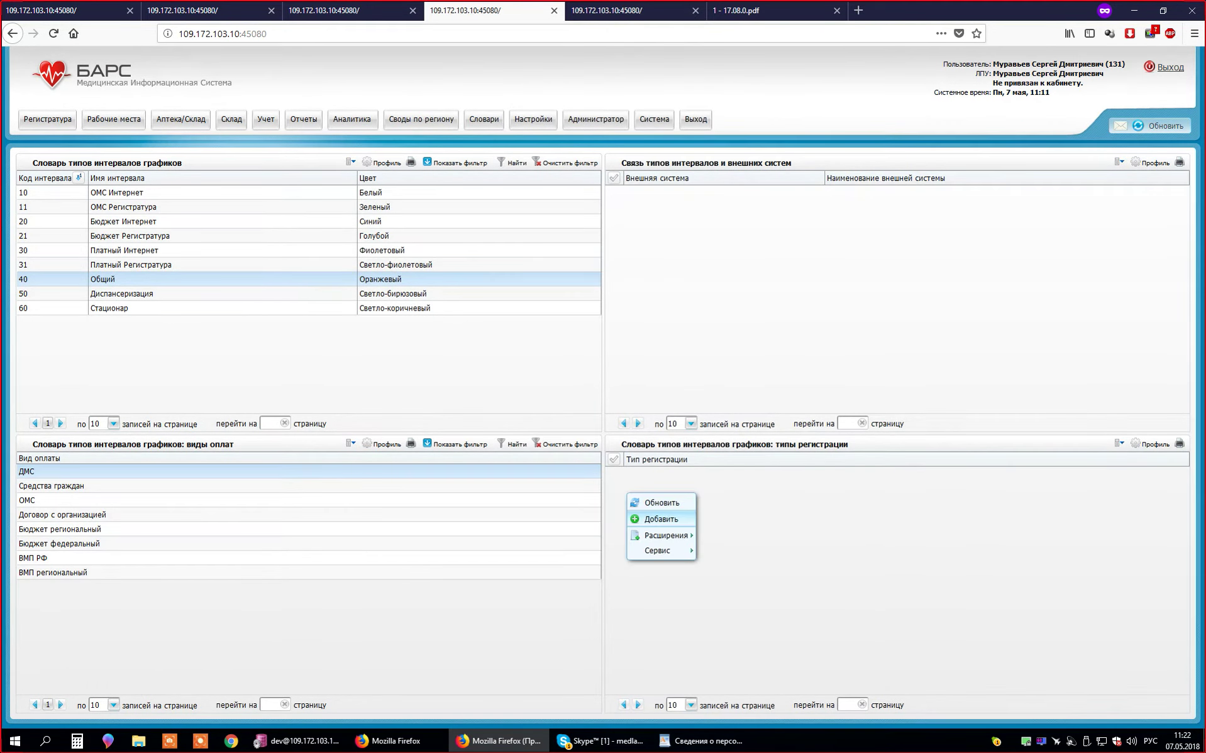
- Add registration types to Общий, ticking Обычная, Интернет and По телефону
{"action": "left_click", "coordinate": [660, 519]}
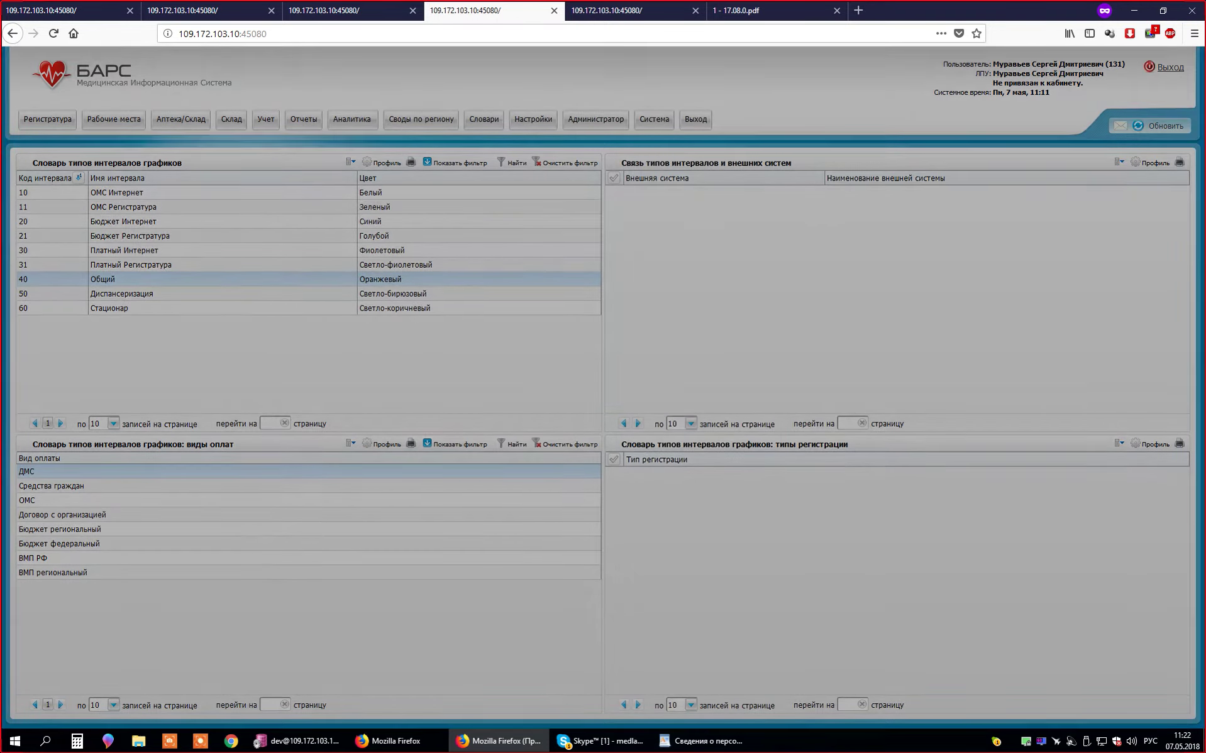
{"action": "left_click_drag", "start_coordinate": [566, 245], "coordinate": [738, 237]}
{"action": "left_click", "coordinate": [605, 287]}
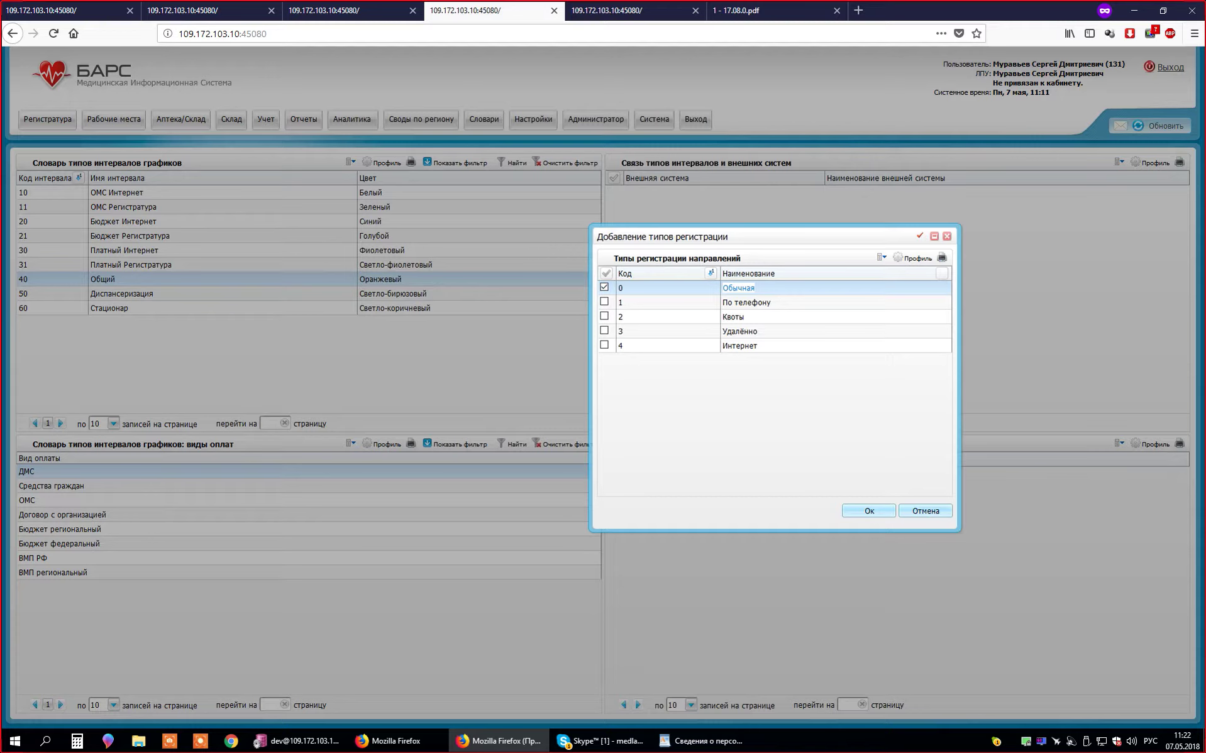
{"action": "left_click_drag", "start_coordinate": [723, 237], "coordinate": [807, 246]}
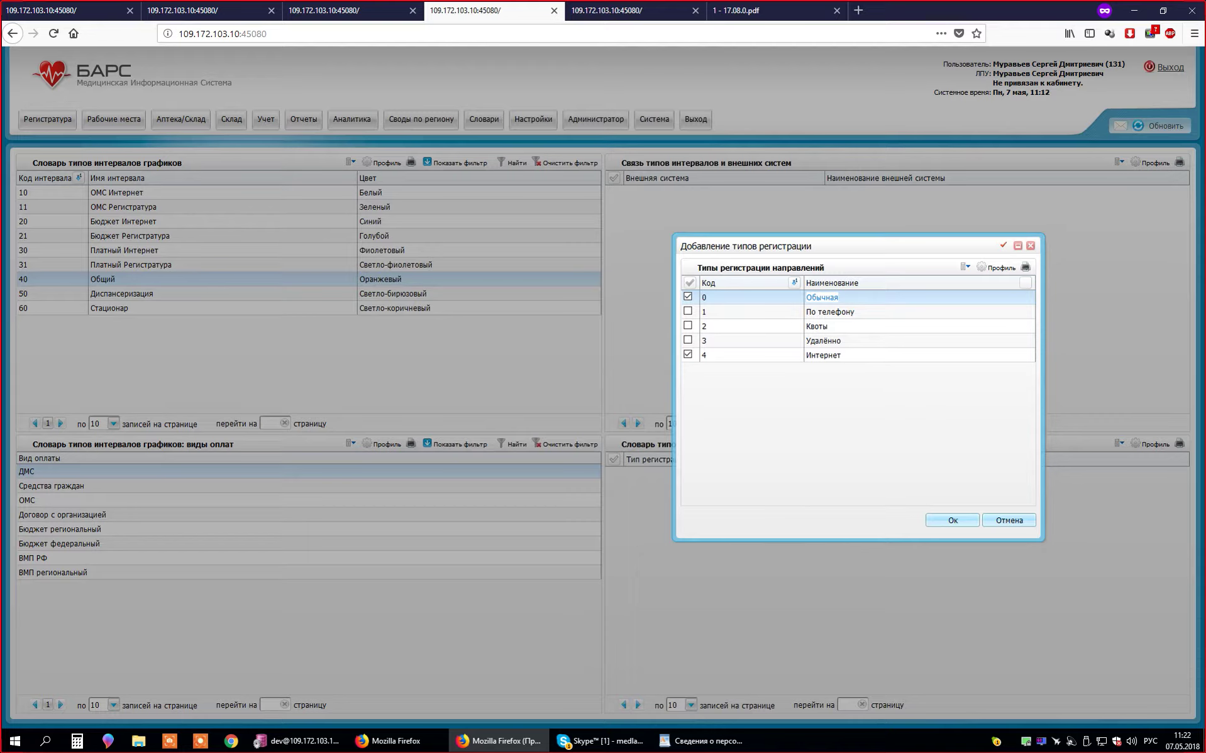
{"action": "left_click", "coordinate": [856, 355]}
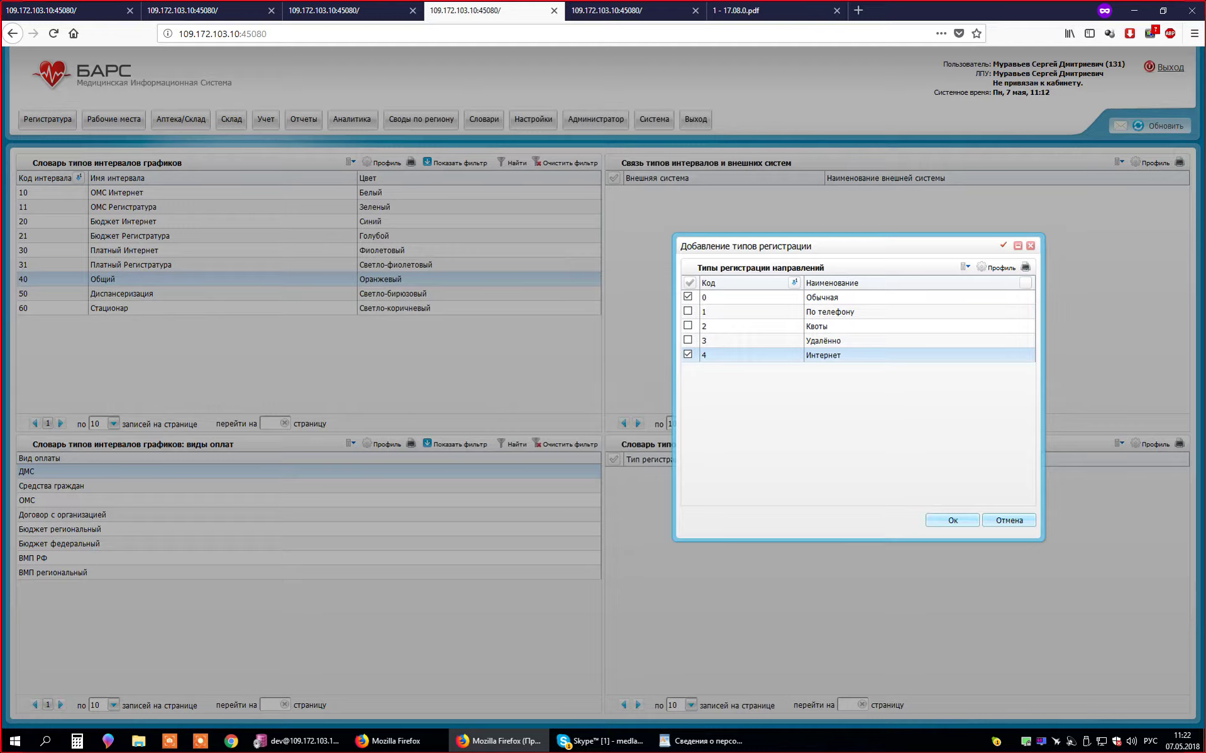
{"action": "left_click", "coordinate": [855, 298]}
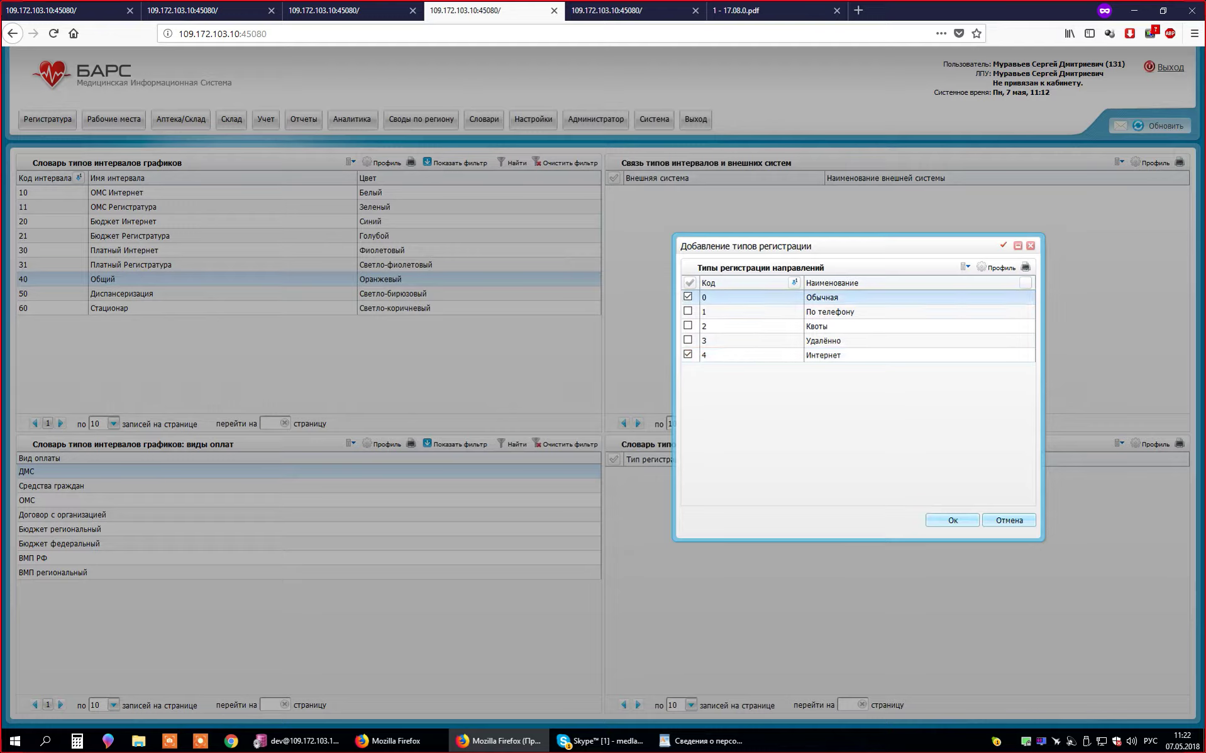
{"action": "left_click", "coordinate": [855, 312]}
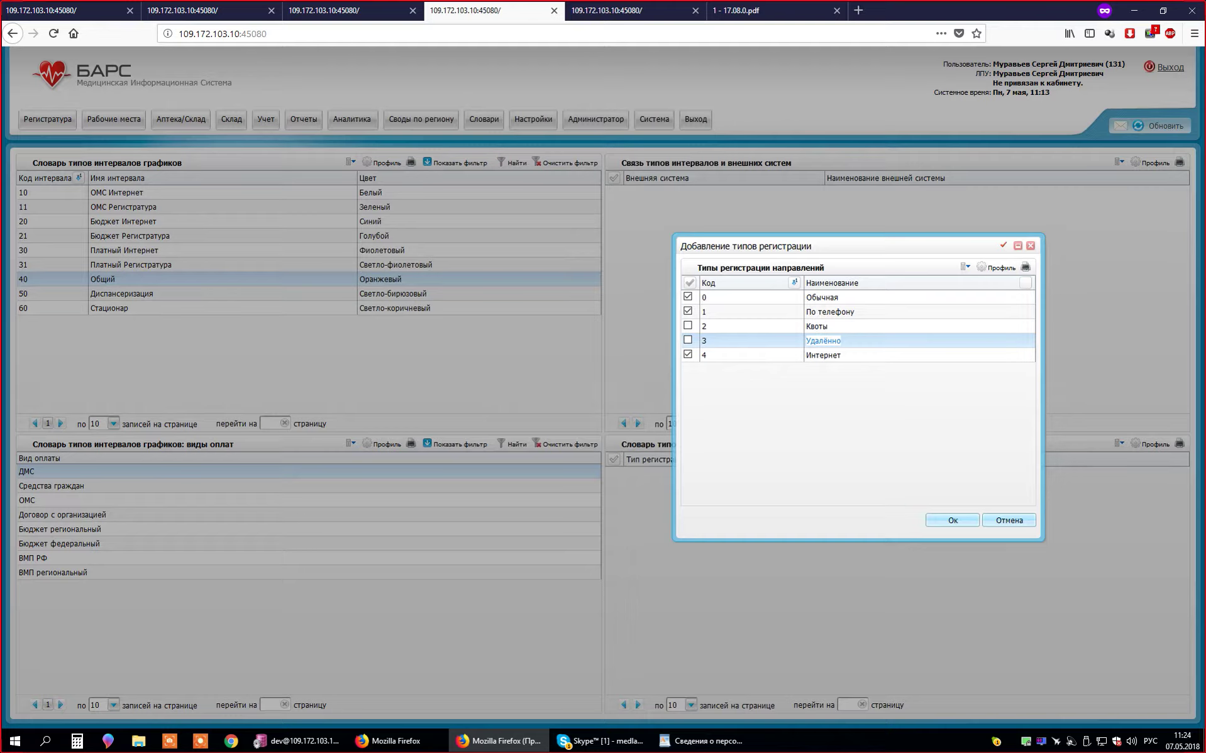
- Also tick Квоты and Удалённо and confirm, linking all five registration types to Общий
{"action": "left_click", "coordinate": [817, 326]}
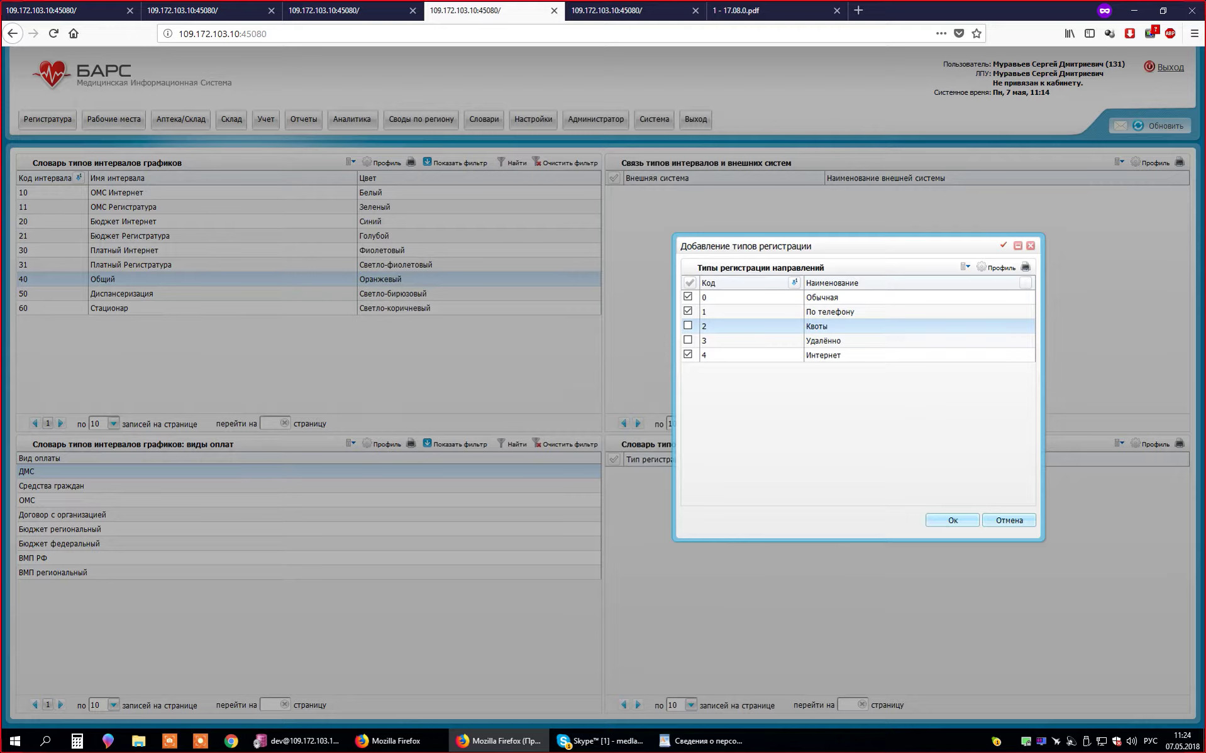
{"action": "left_click", "coordinate": [688, 340]}
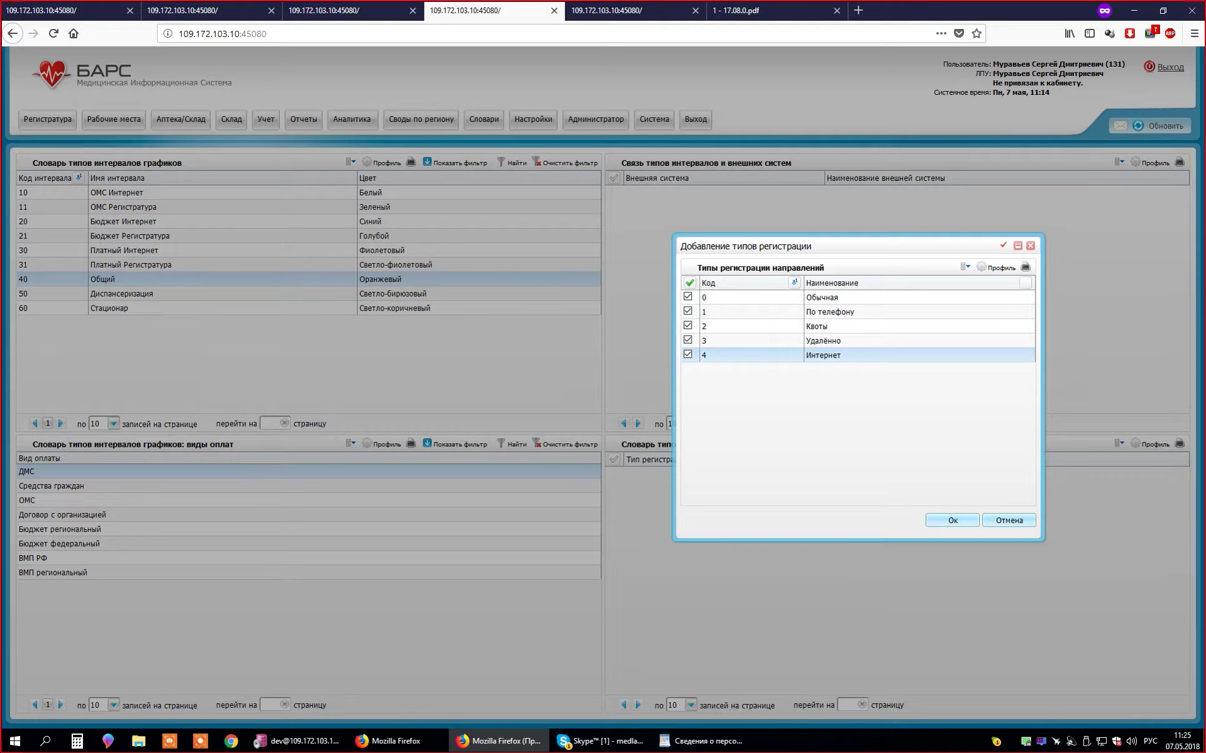
{"action": "left_click", "coordinate": [953, 520]}
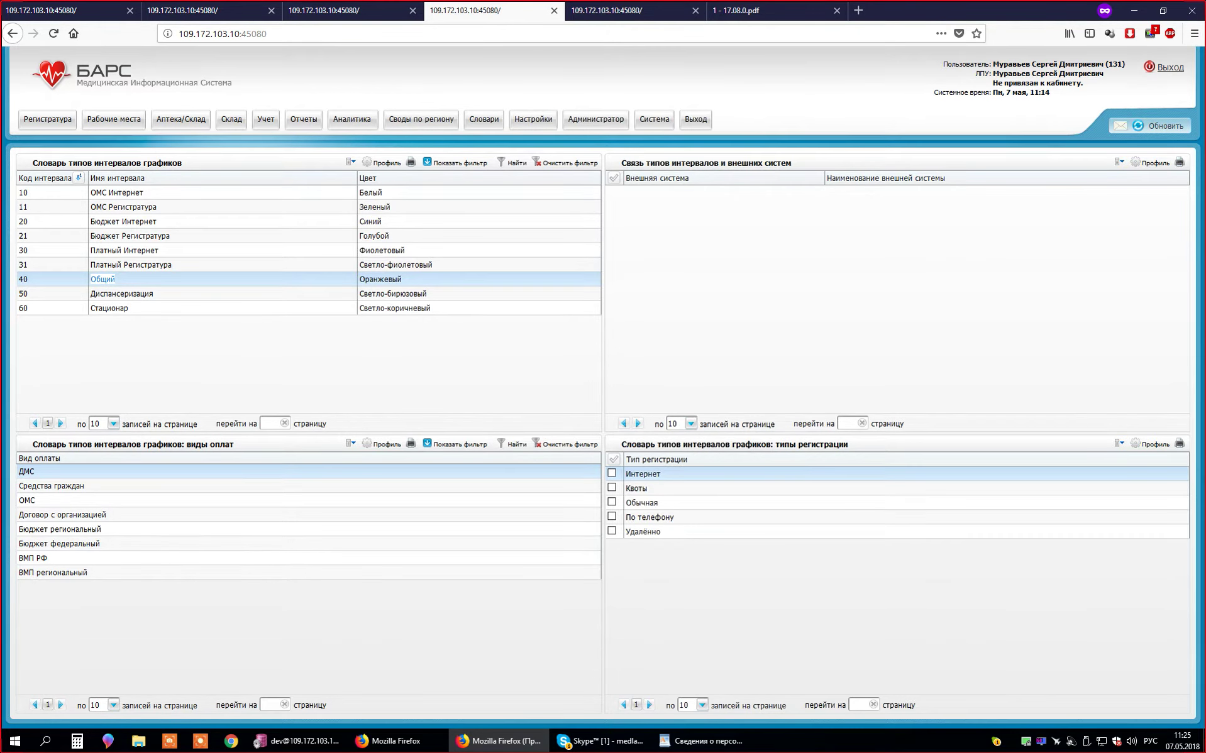
- Copy Monday's schedule to Tuesday, Thursday and Friday
{"action": "key", "text": "ctrl+Page_Up"}
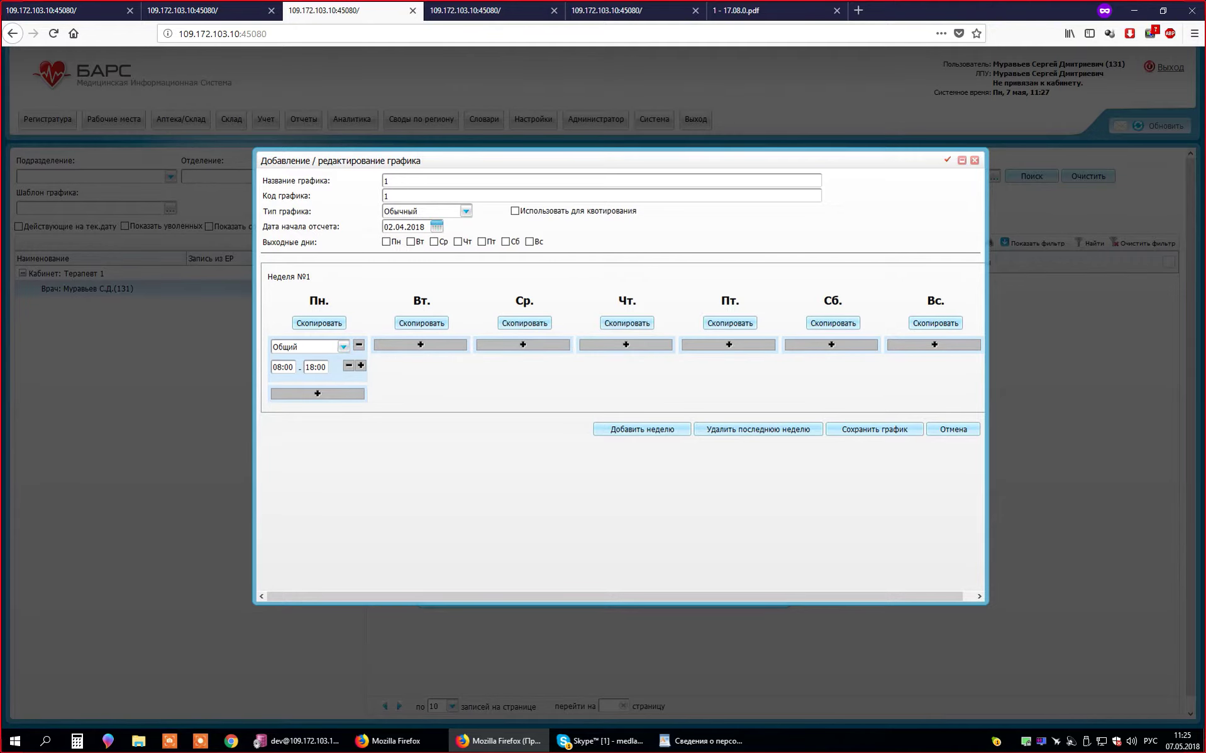
{"action": "left_click", "coordinate": [318, 322]}
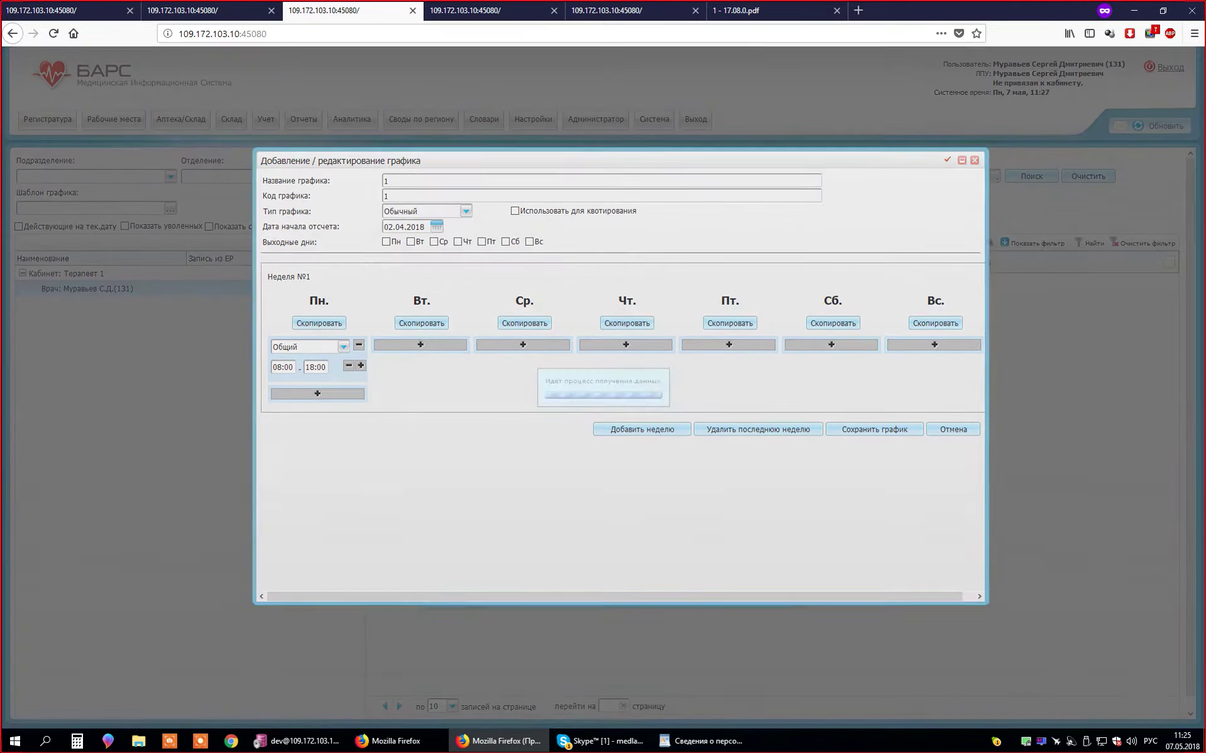
{"action": "left_click", "coordinate": [539, 357]}
{"action": "left_click", "coordinate": [539, 385]}
{"action": "left_click", "coordinate": [539, 400]}
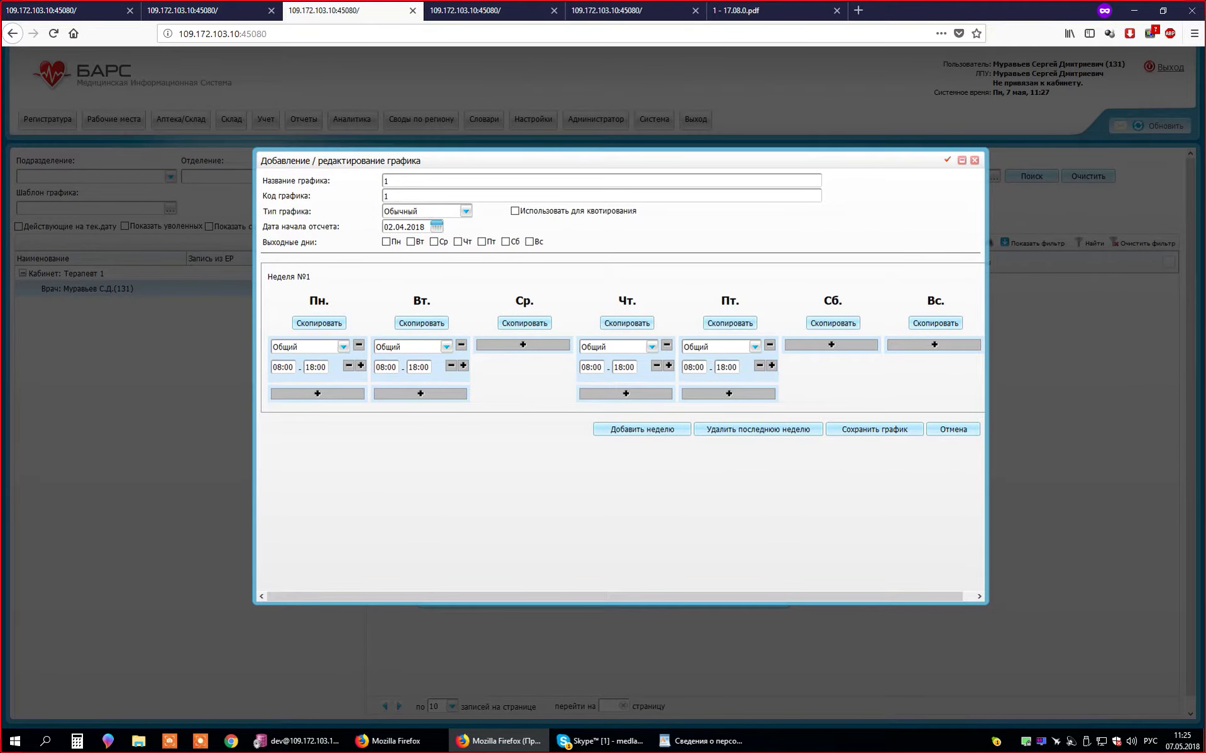
- Give Wednesday an Общий slot from 18:00 to 20:00 and mark Saturday as a day off
{"action": "left_click", "coordinate": [523, 345]}
{"action": "left_click", "coordinate": [548, 347]}
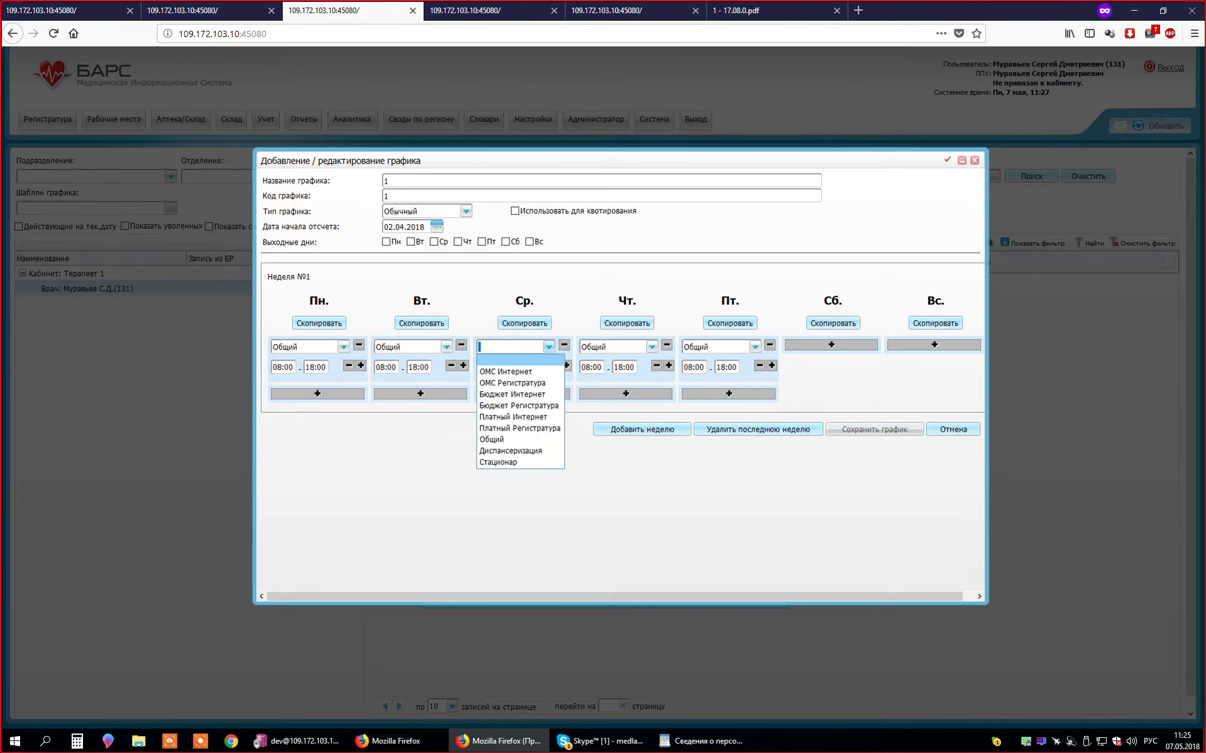
{"action": "left_click", "coordinate": [504, 439]}
{"action": "left_click", "coordinate": [489, 367]}
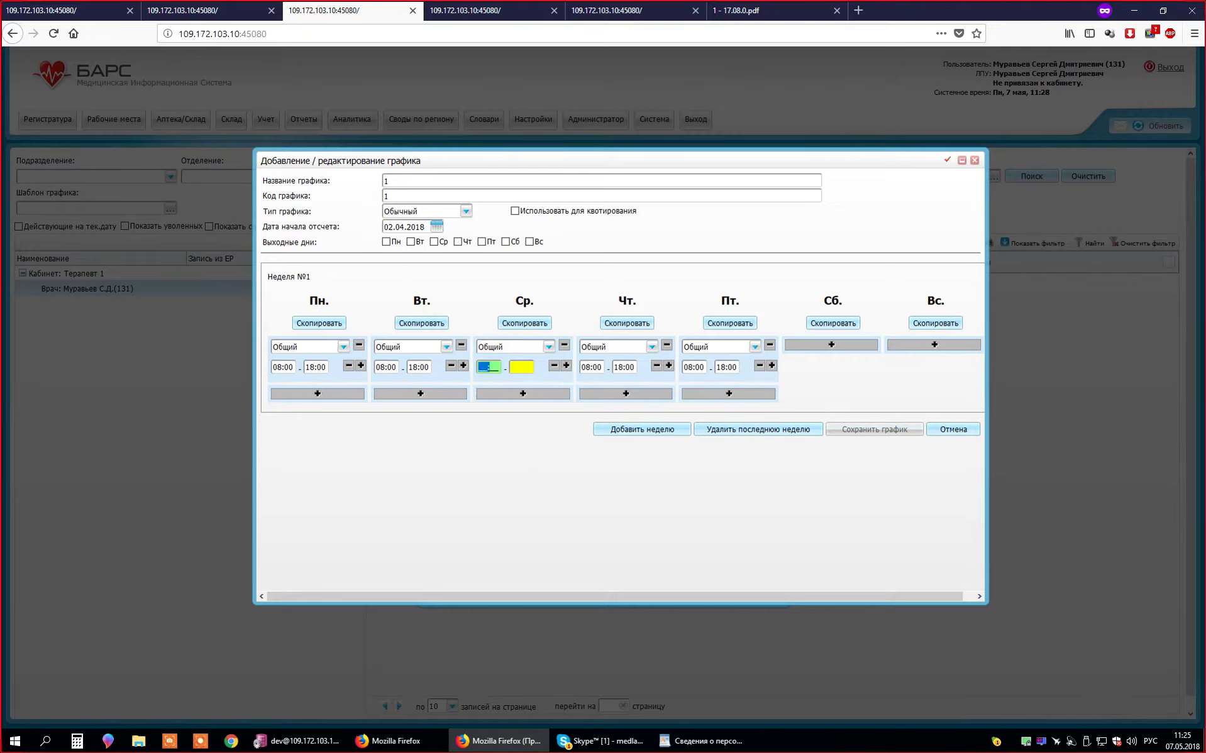
{"action": "type", "text": "1800"}
{"action": "key", "text": "Tab"}
{"action": "type", "text": "20:0"}
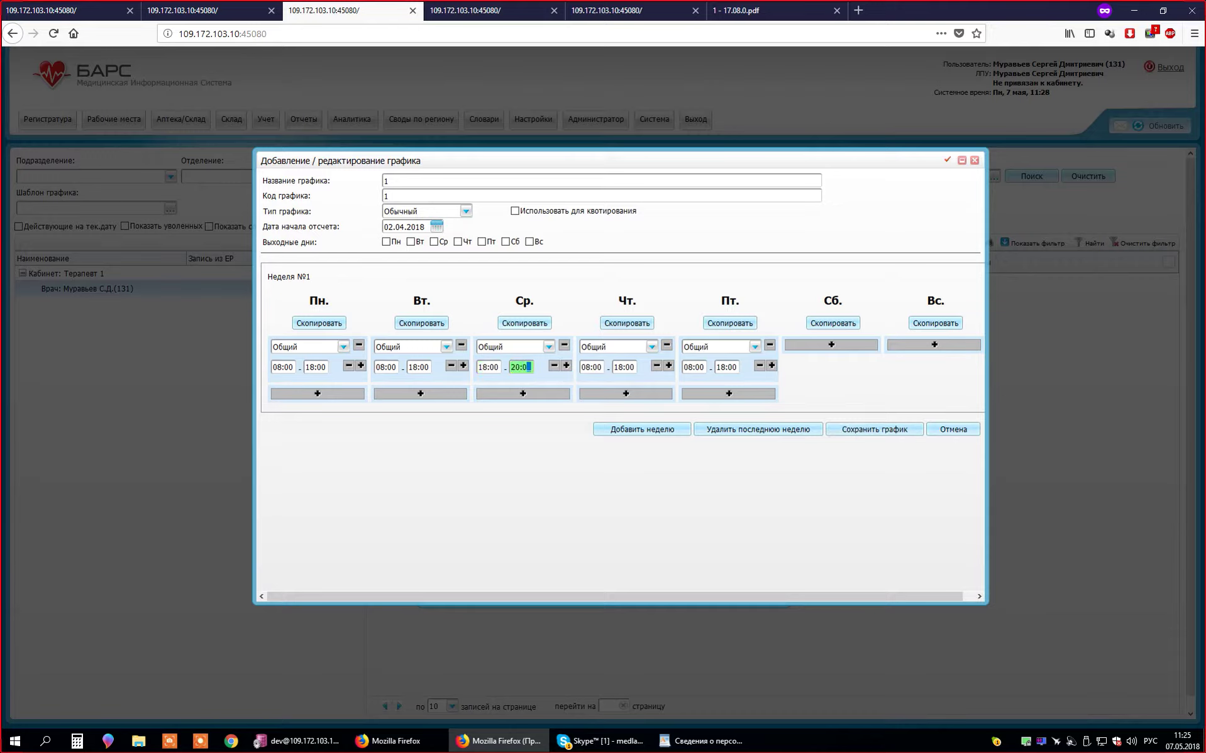
{"action": "type", "text": "0"}
{"action": "key", "text": "Tab"}
{"action": "left_click", "coordinate": [530, 242]}
- Save the weekly schedule, then add a new template of type Чет/нечет
{"action": "left_click", "coordinate": [874, 430]}
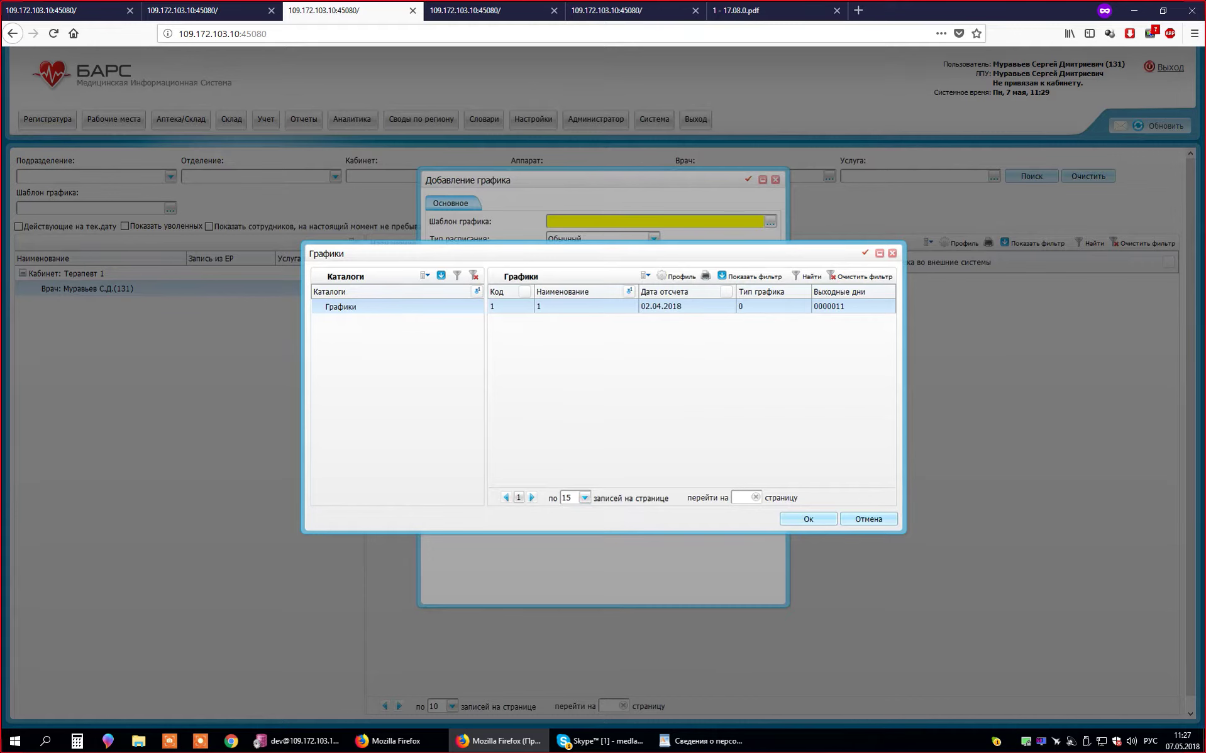
{"action": "right_click", "coordinate": [637, 308]}
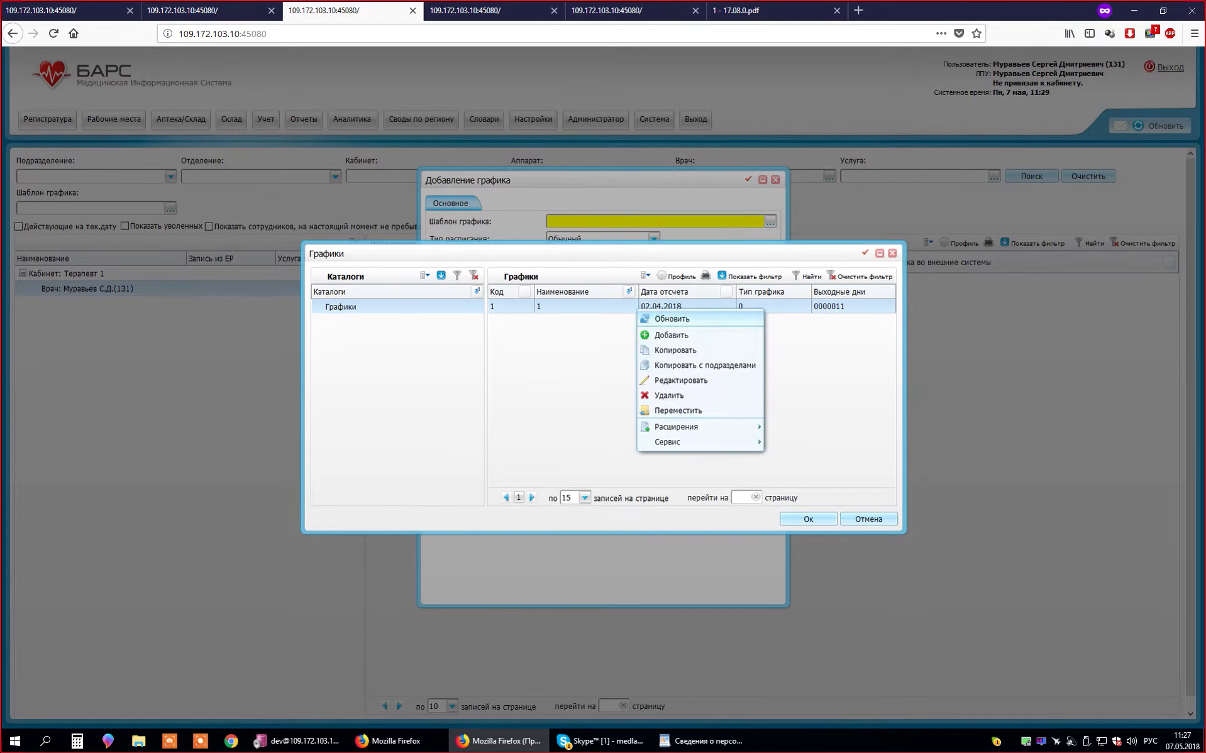
{"action": "right_click", "coordinate": [571, 348]}
{"action": "left_click", "coordinate": [592, 370]}
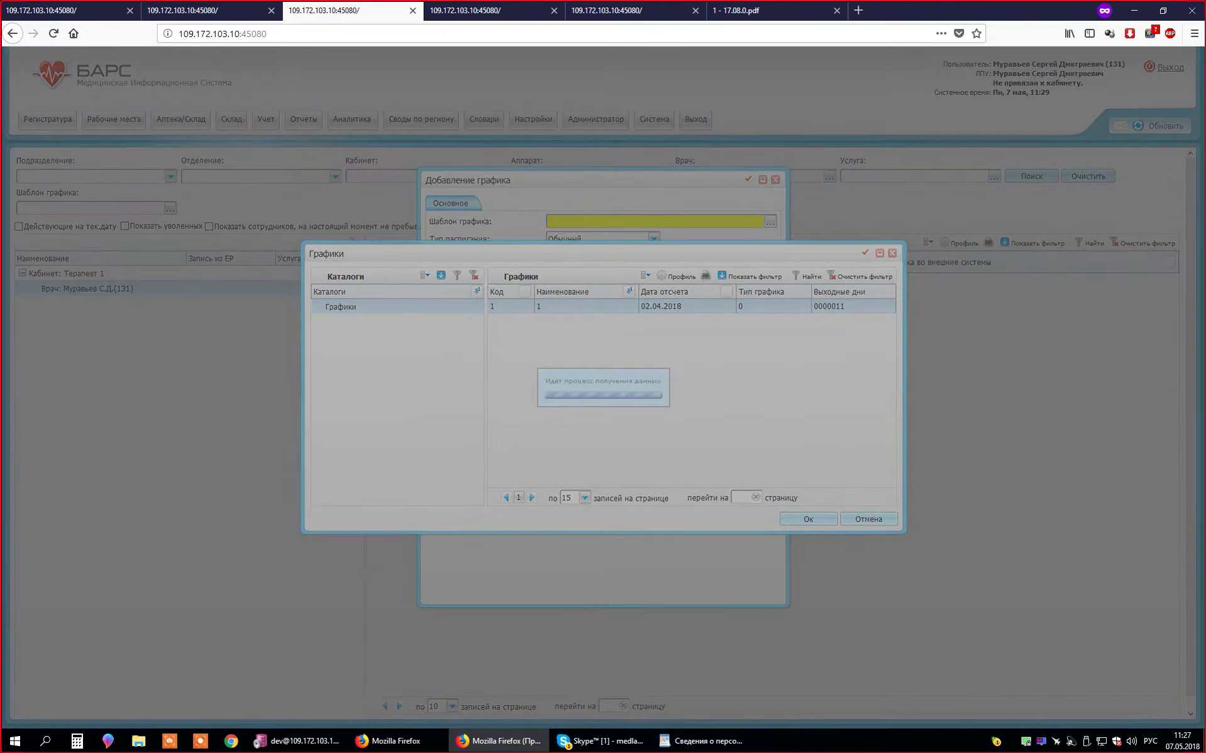
{"action": "left_click", "coordinate": [464, 306]}
{"action": "left_click", "coordinate": [402, 332]}
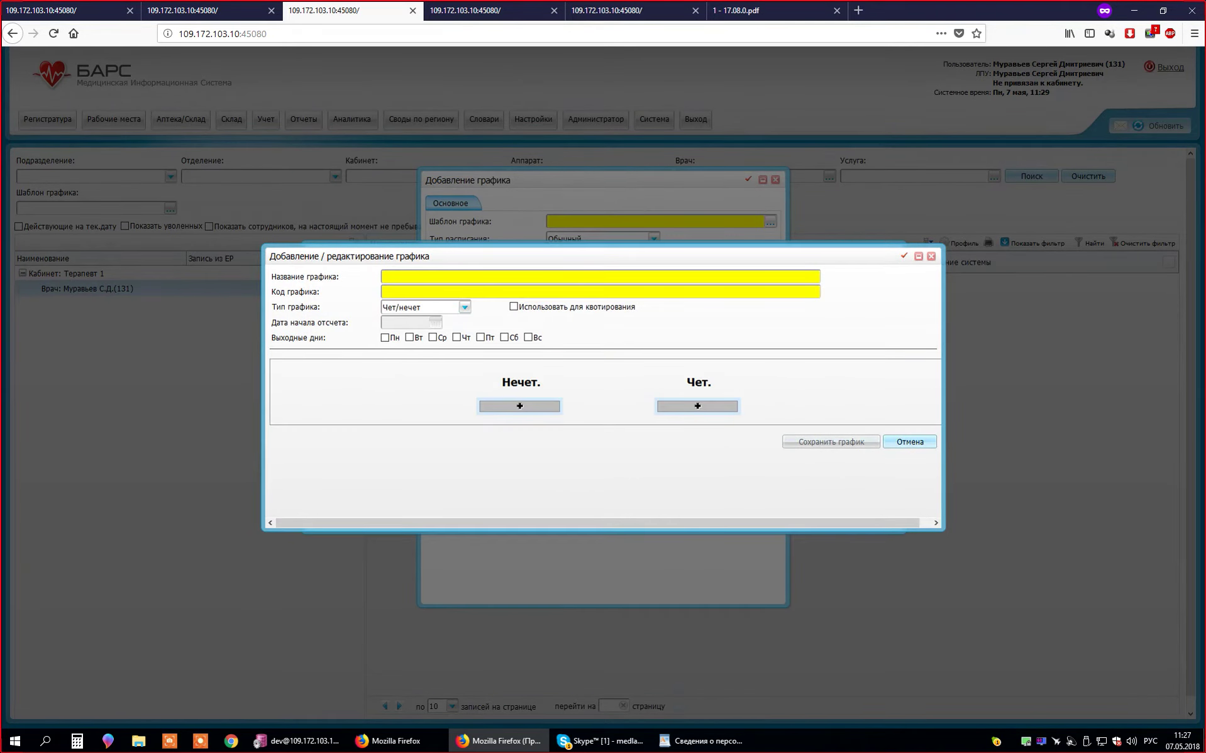
- Add odd- and even-day slots, mark Saturday and Sunday off, and set the odd slot to Общий 08:00–12:00
{"action": "left_click", "coordinate": [520, 406]}
{"action": "left_click", "coordinate": [697, 406]}
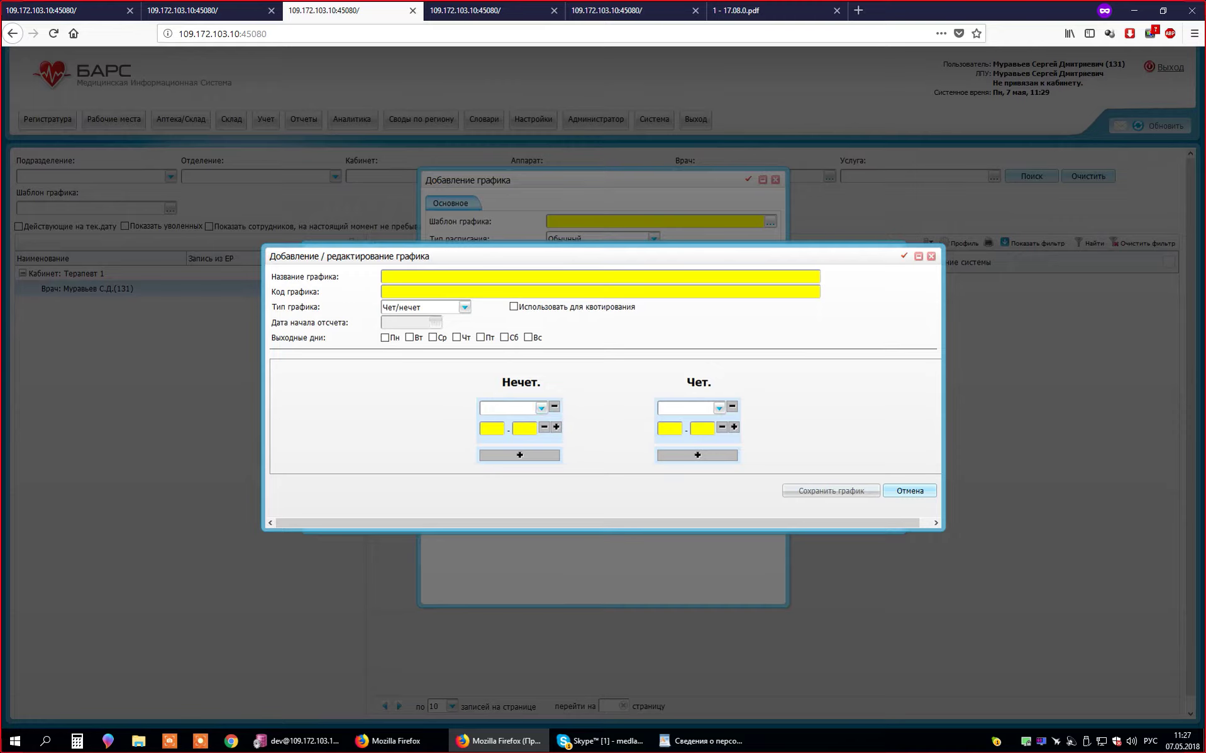
{"action": "left_click", "coordinate": [505, 338]}
{"action": "left_click", "coordinate": [528, 337]}
{"action": "left_click", "coordinate": [541, 408]}
{"action": "left_click", "coordinate": [507, 511]}
{"action": "left_click", "coordinate": [492, 429]}
{"action": "type", "text": "0800"}
{"action": "left_click", "coordinate": [524, 429]}
{"action": "type", "text": "1200"}
- Set the even-day slot to Общий from 13:00 (end typed as 180), then switch type to Чет/нечет по дням недели
{"action": "left_click", "coordinate": [660, 408]}
{"action": "left_click", "coordinate": [669, 429]}
{"action": "type", "text": "1300"}
{"action": "left_click", "coordinate": [702, 429]}
{"action": "type", "text": "180"}
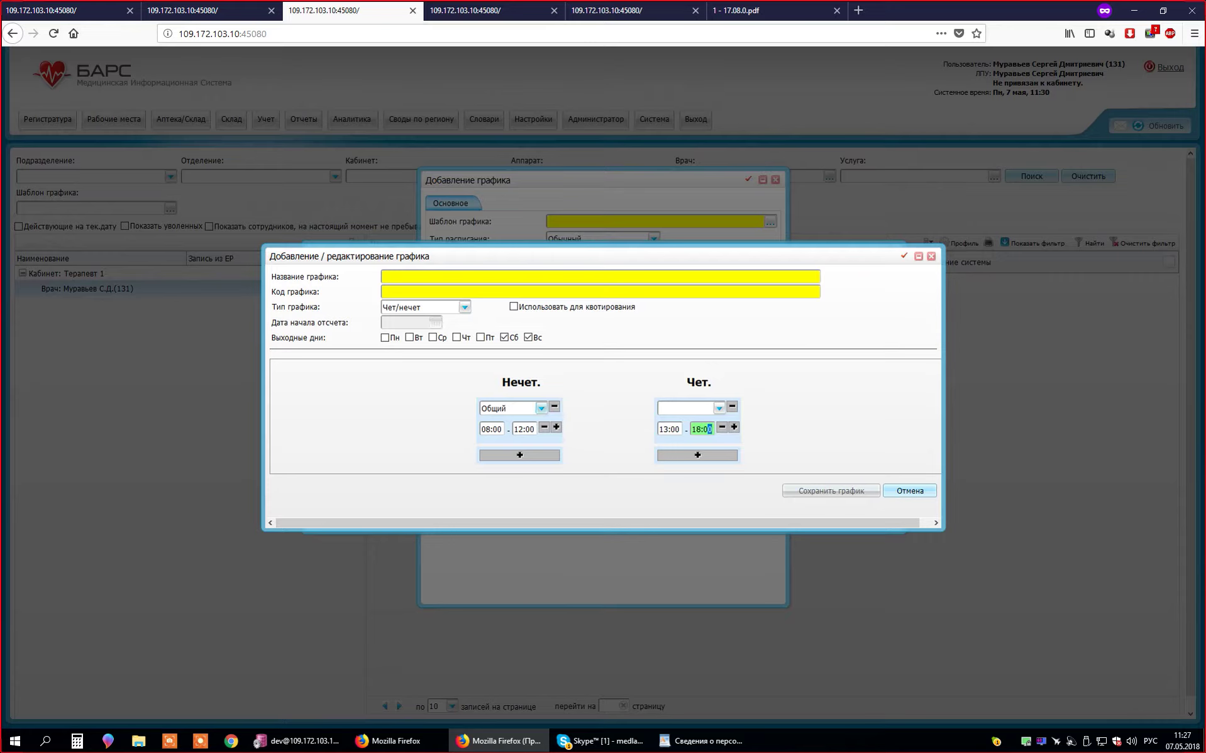
{"action": "left_click", "coordinate": [719, 408]}
{"action": "left_click", "coordinate": [673, 500]}
{"action": "left_click", "coordinate": [464, 307]}
{"action": "left_click", "coordinate": [419, 344]}
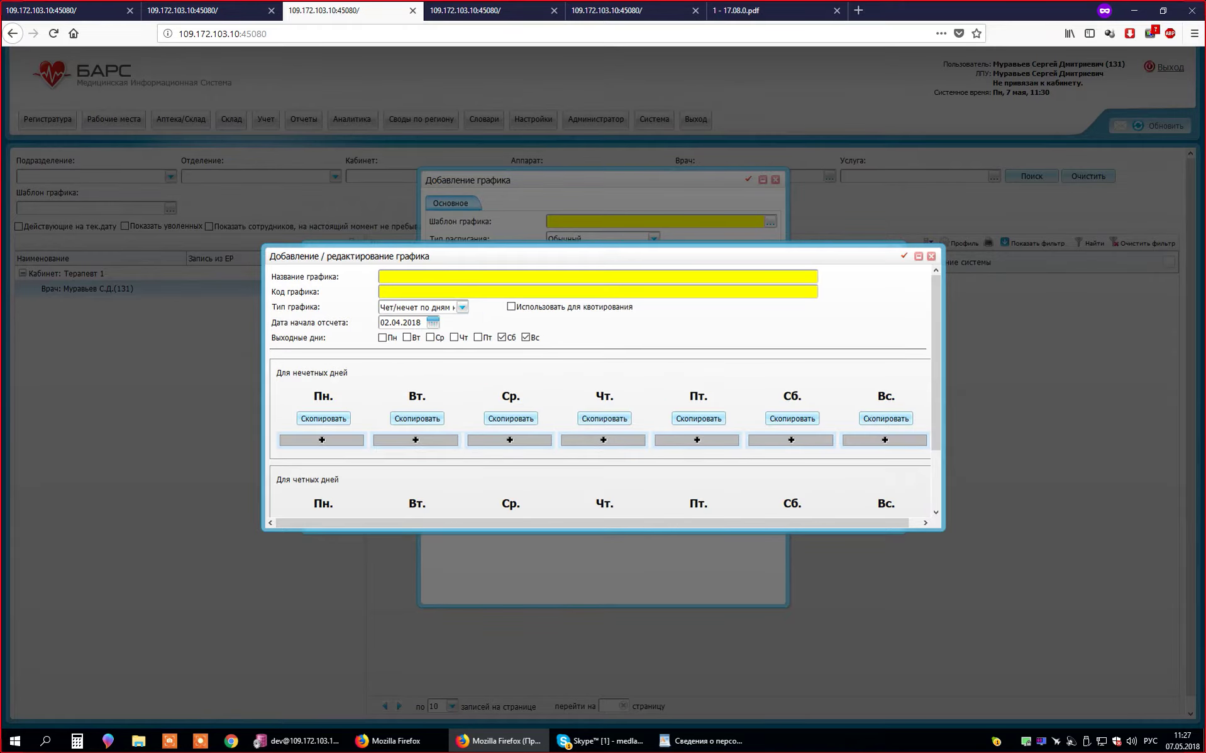
- Set the schedule type to Скользящий and dismiss the resulting message boxes
{"action": "scroll", "coordinate": [602, 390], "scroll_direction": "down", "scroll_amount": 2}
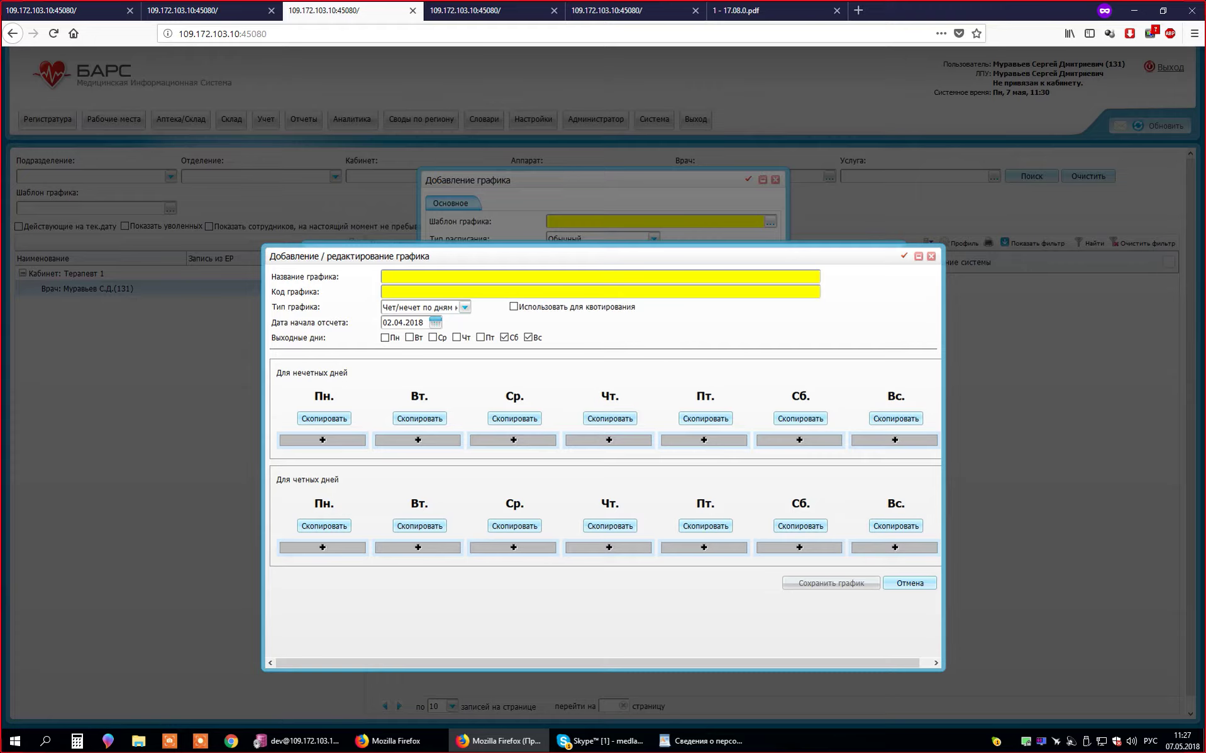
{"action": "left_click", "coordinate": [464, 307]}
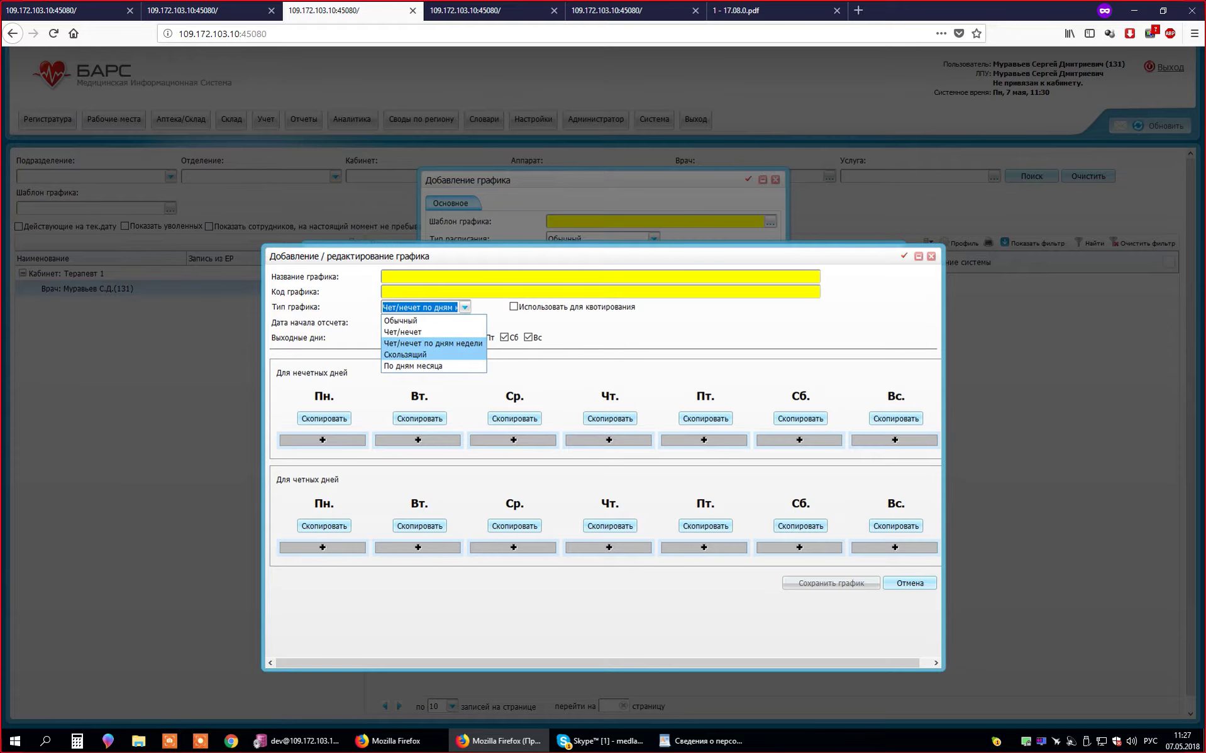
{"action": "left_click", "coordinate": [405, 355]}
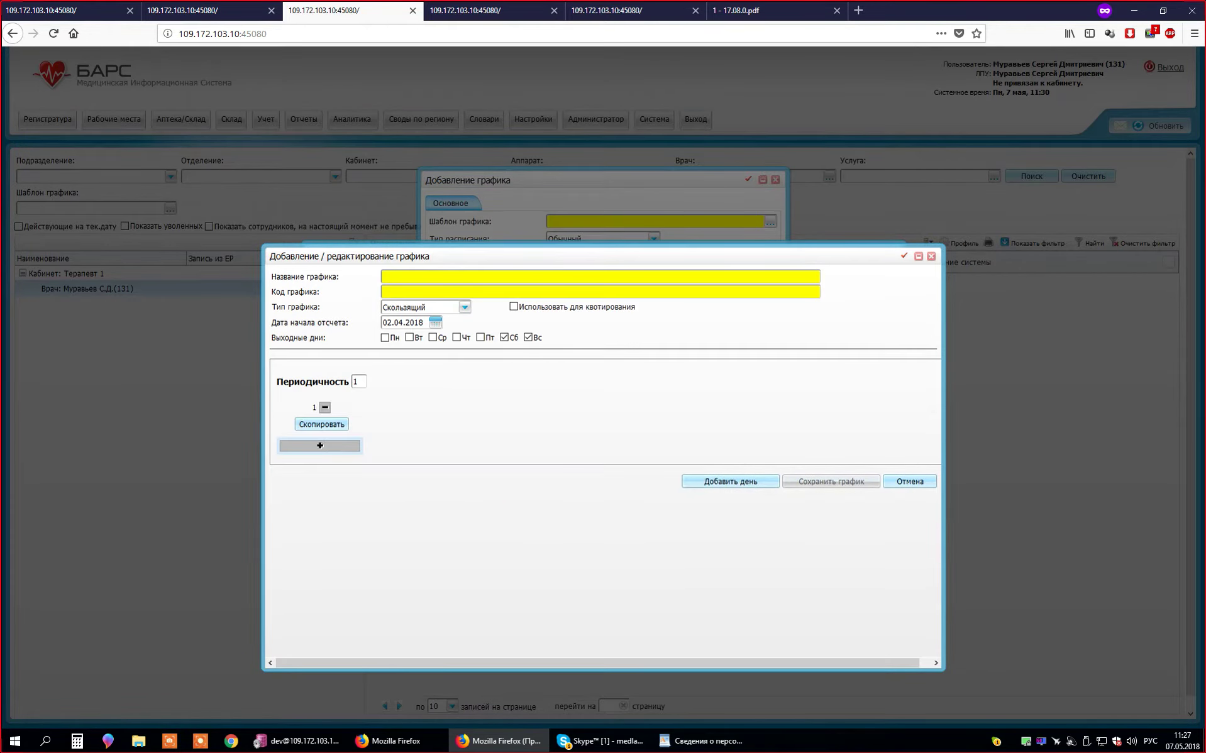
{"action": "left_click", "coordinate": [321, 446]}
{"action": "left_click", "coordinate": [653, 315]}
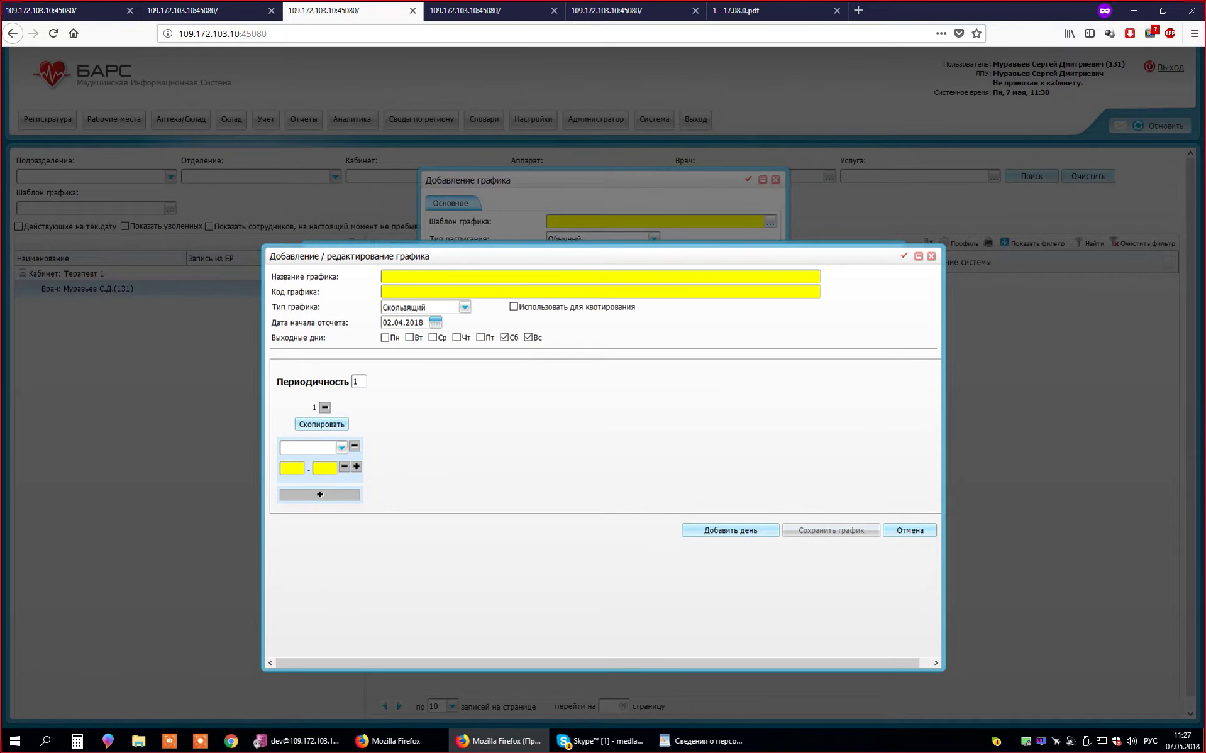
{"action": "left_click", "coordinate": [730, 531]}
{"action": "left_click", "coordinate": [652, 314]}
{"action": "left_click", "coordinate": [730, 530]}
- Set Периодичность to 5 and add time slots to days 2 and 3
{"action": "left_click", "coordinate": [713, 314]}
{"action": "type", "text": "5"}
{"action": "key", "text": "Tab"}
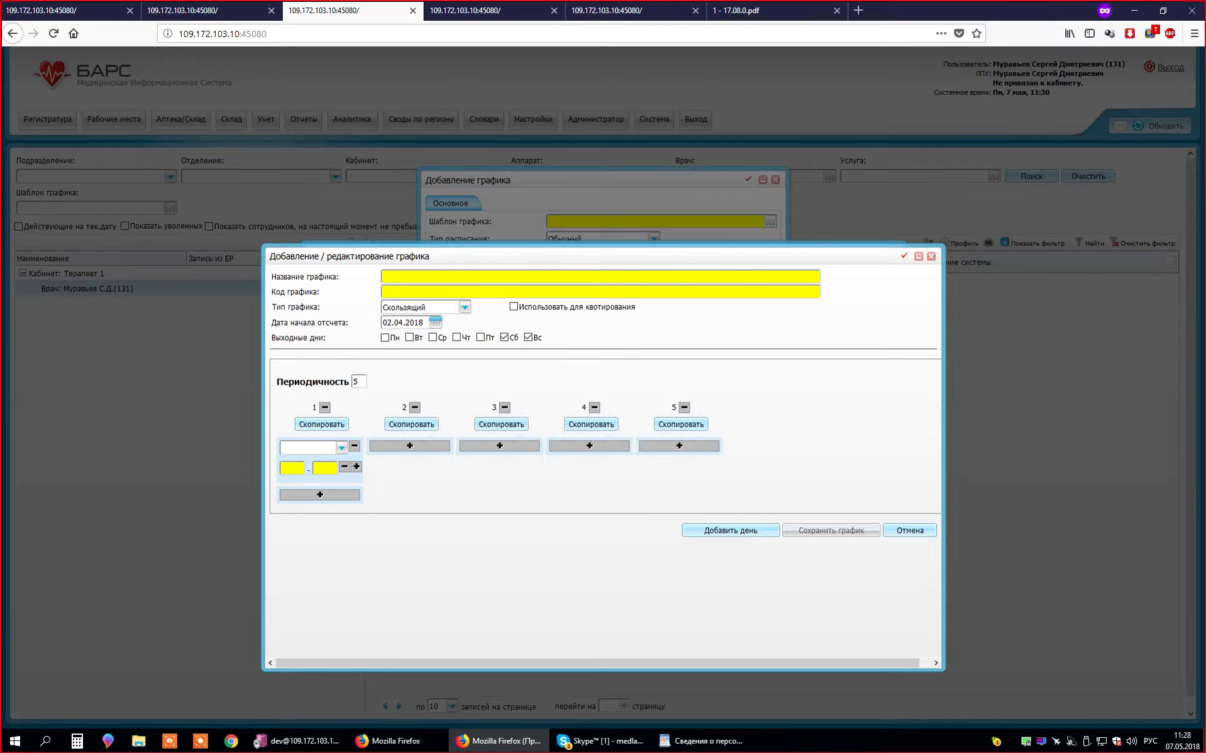
{"action": "left_click", "coordinate": [409, 445]}
{"action": "left_click", "coordinate": [499, 445]}
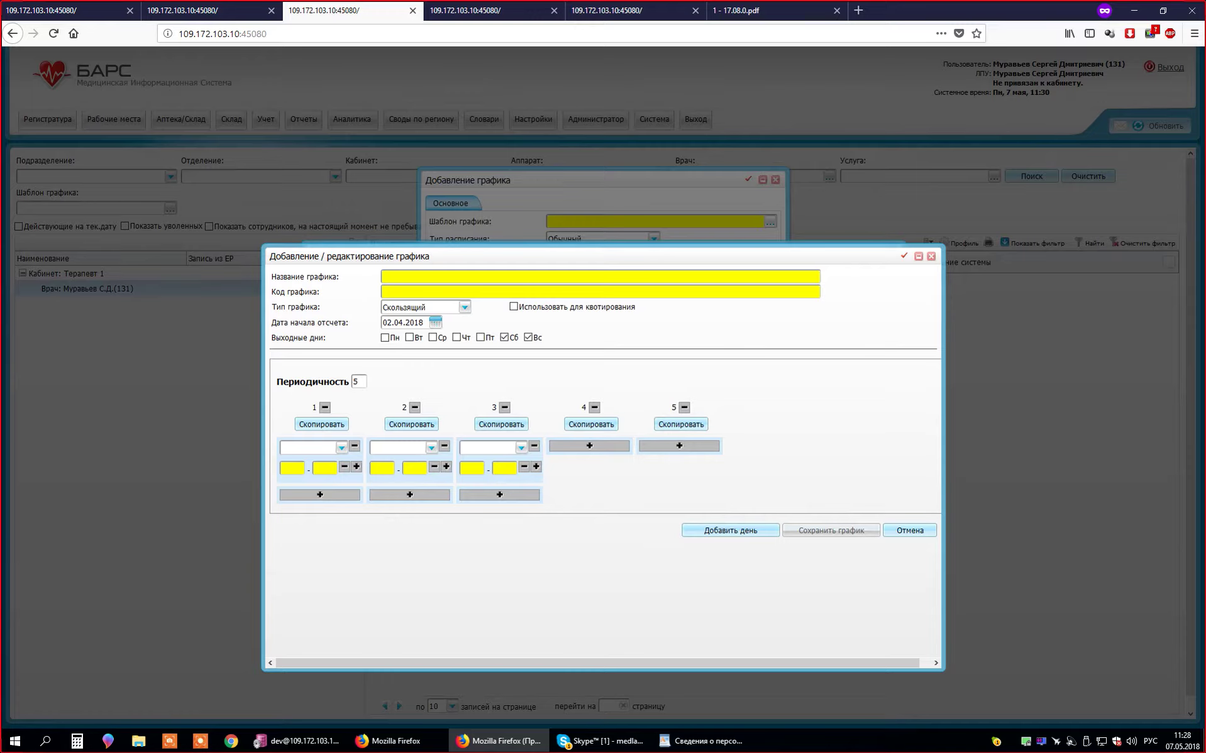
{"action": "left_click", "coordinate": [464, 307]}
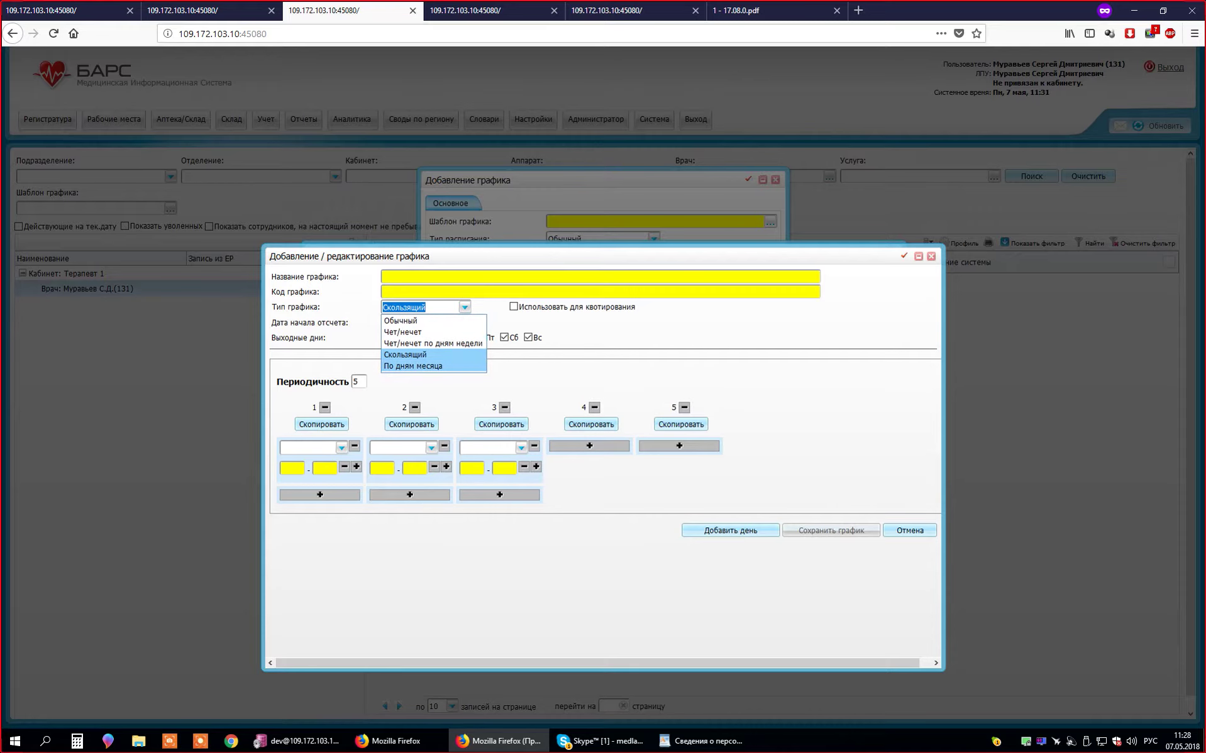
- Switch to По дням месяца with two day entries, each with a slot, the first being day 25
{"action": "left_click", "coordinate": [413, 366]}
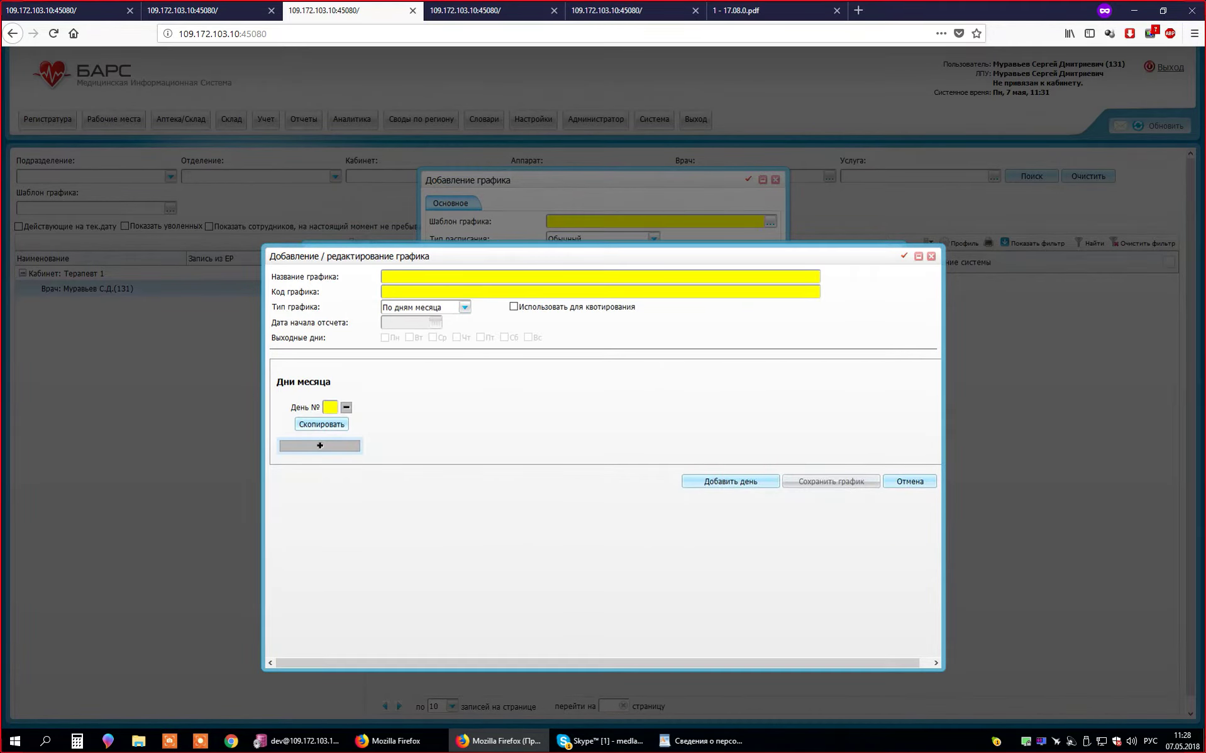
{"action": "key", "text": "Return"}
{"action": "left_click", "coordinate": [320, 446]}
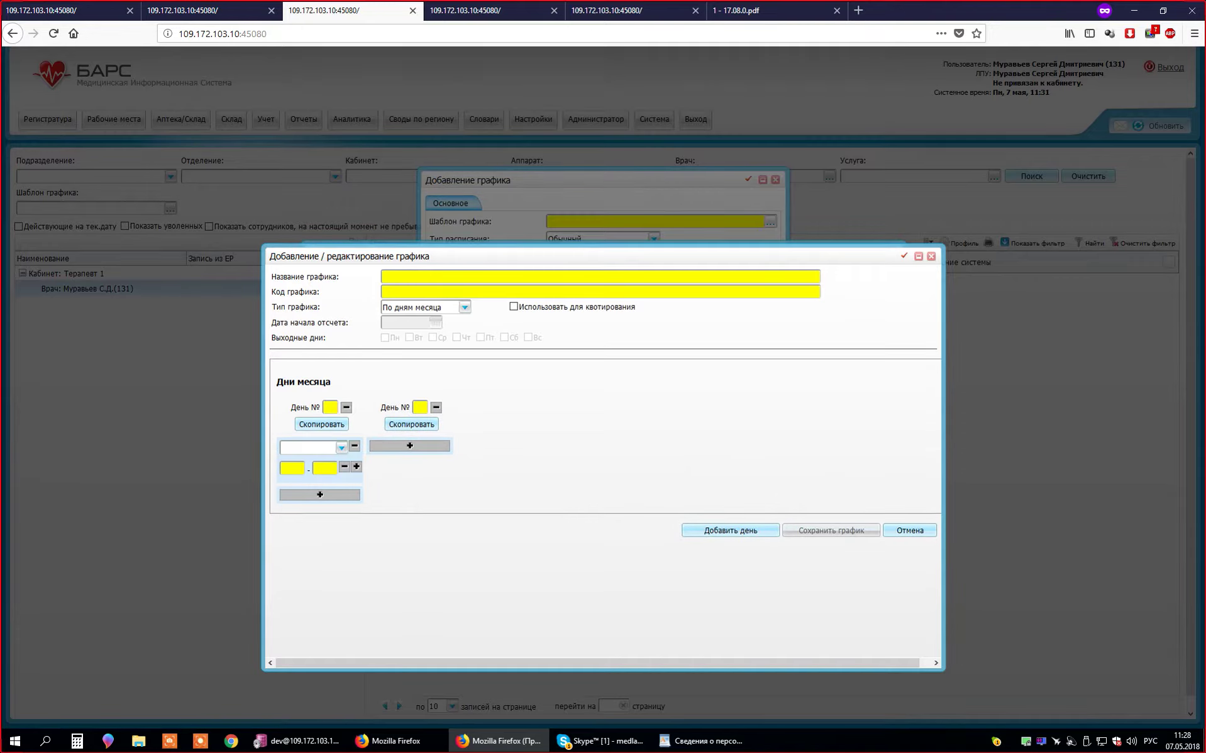
{"action": "left_click", "coordinate": [409, 445]}
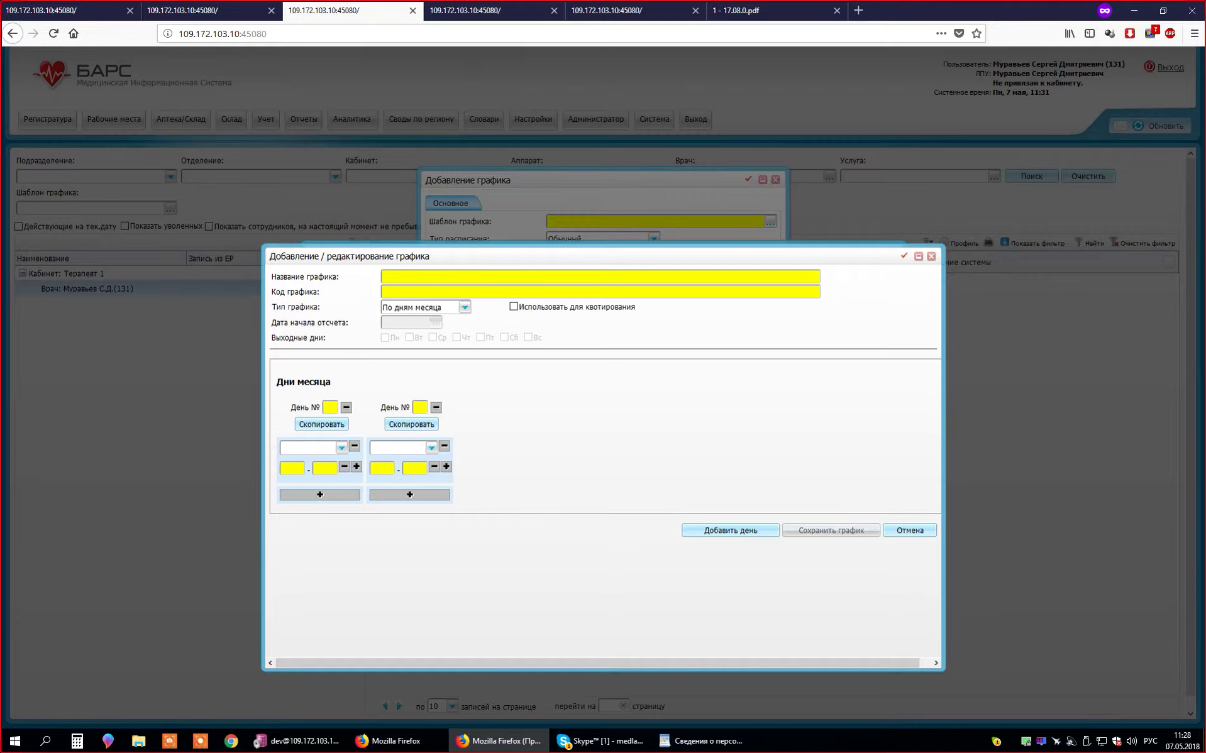
{"action": "left_click", "coordinate": [330, 408]}
{"action": "type", "text": "25"}
- Cancel the draft schedule and pick template schedule 1 for the doctor's entry
{"action": "left_click", "coordinate": [909, 530]}
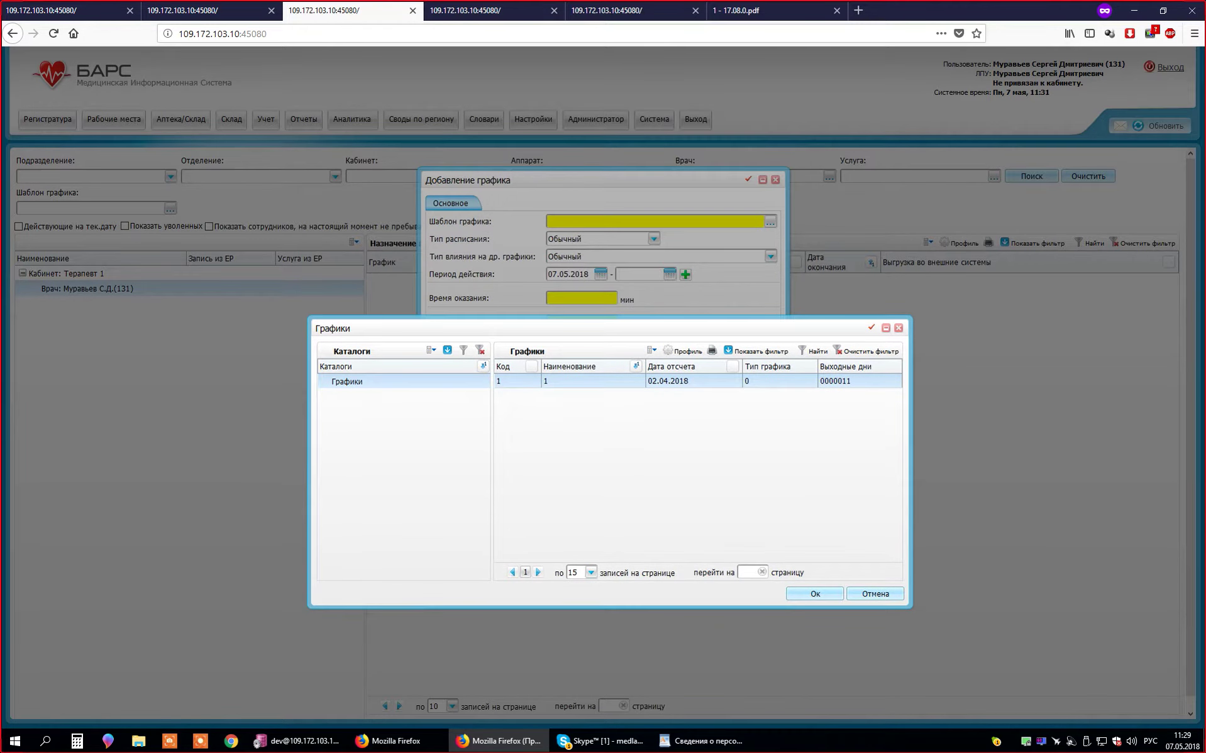
{"action": "double_click", "coordinate": [545, 381]}
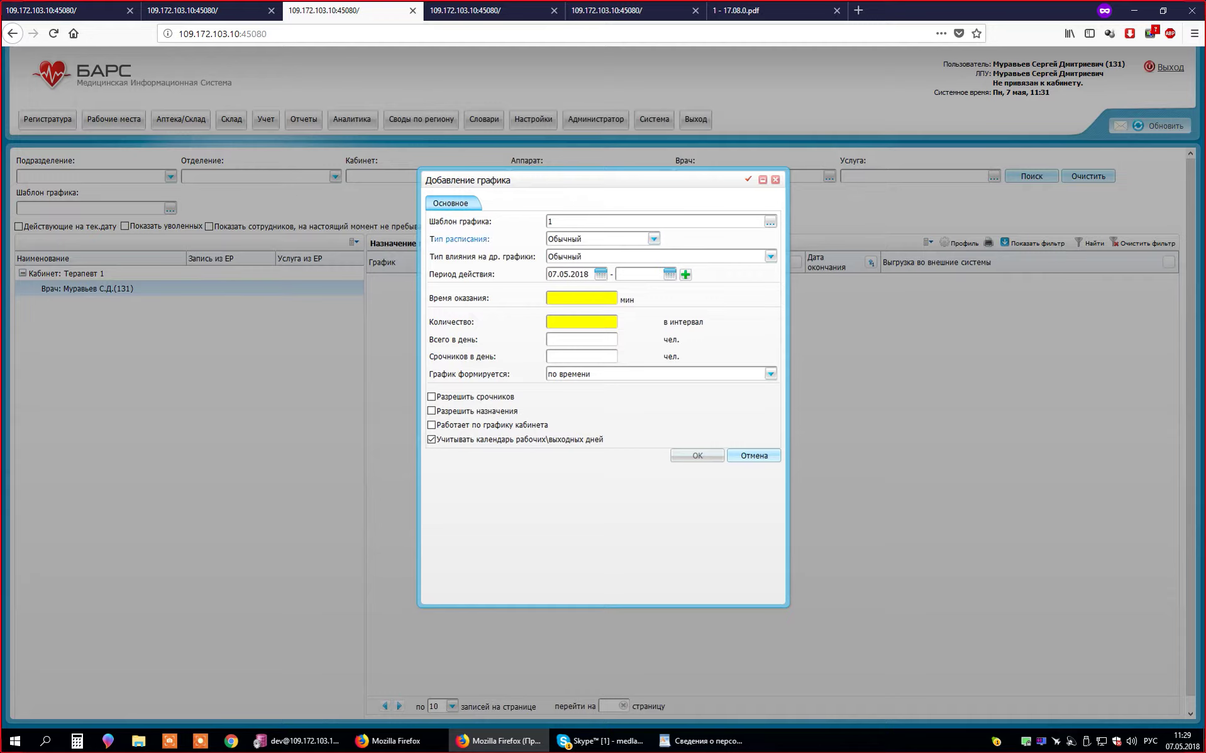
- Keep schedule kind Обычный and enter a 15-minute service time with 1 patient per interval
{"action": "left_click", "coordinate": [654, 239]}
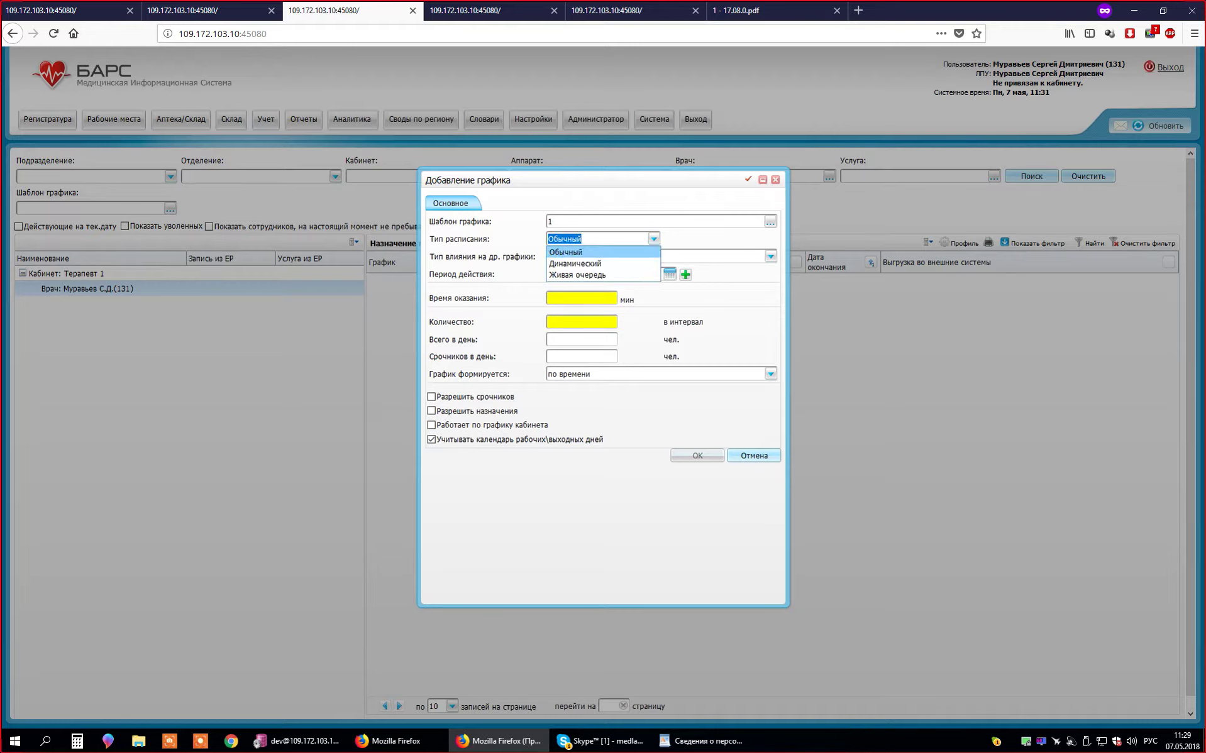
{"action": "key", "text": "Return"}
{"action": "left_click", "coordinate": [581, 298]}
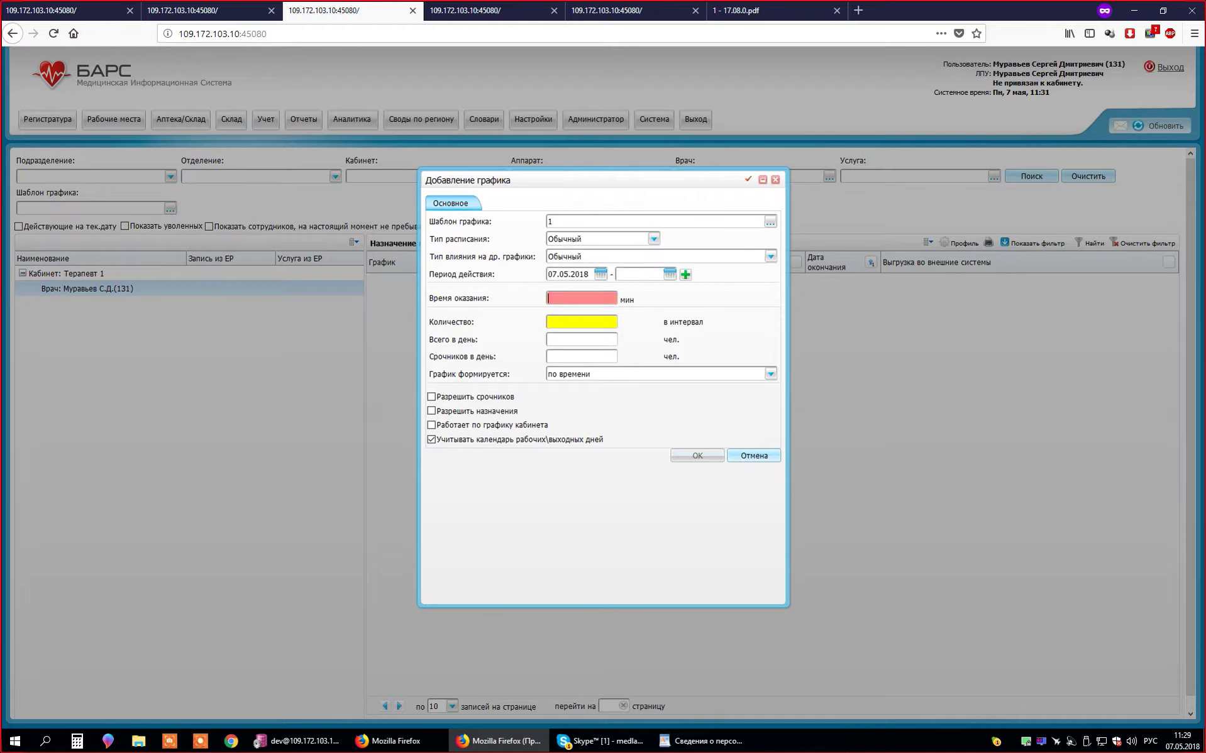
{"action": "type", "text": "15"}
{"action": "key", "text": "Tab"}
{"action": "type", "text": "1"}
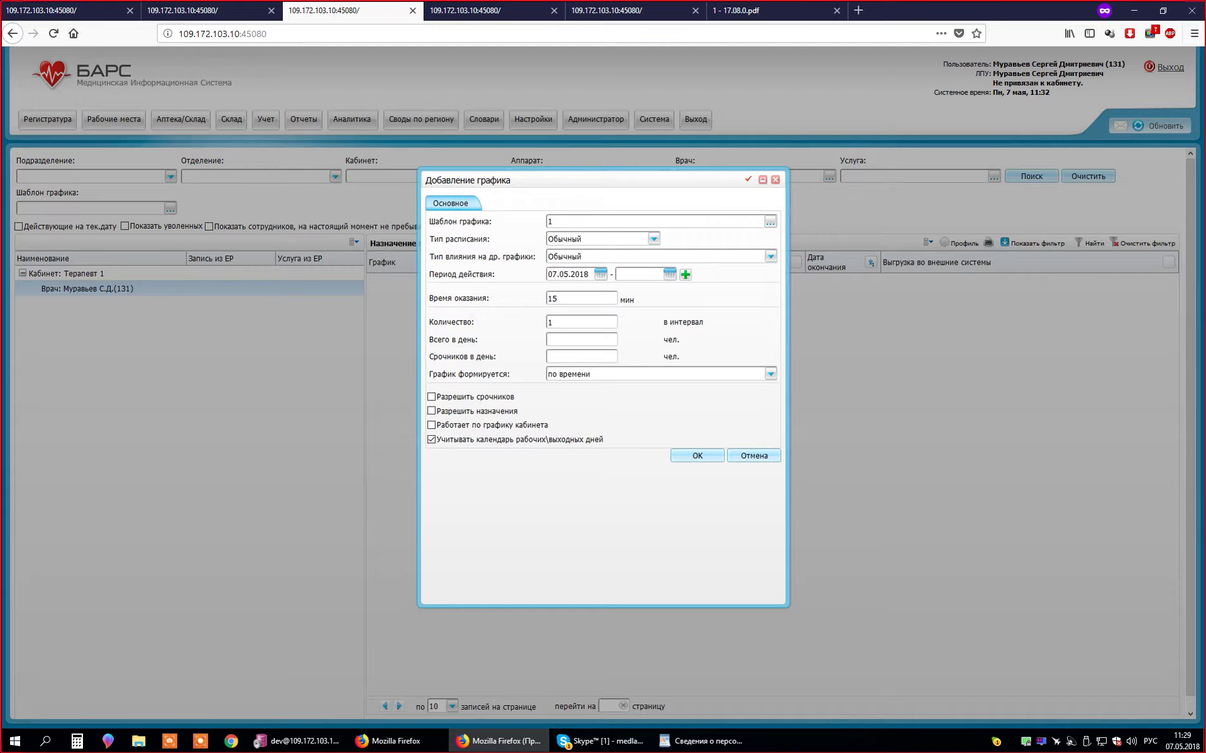
- Switch the schedule kind to Динамический and add a Прием (осмотр, консультация) service row
{"action": "left_click", "coordinate": [654, 238]}
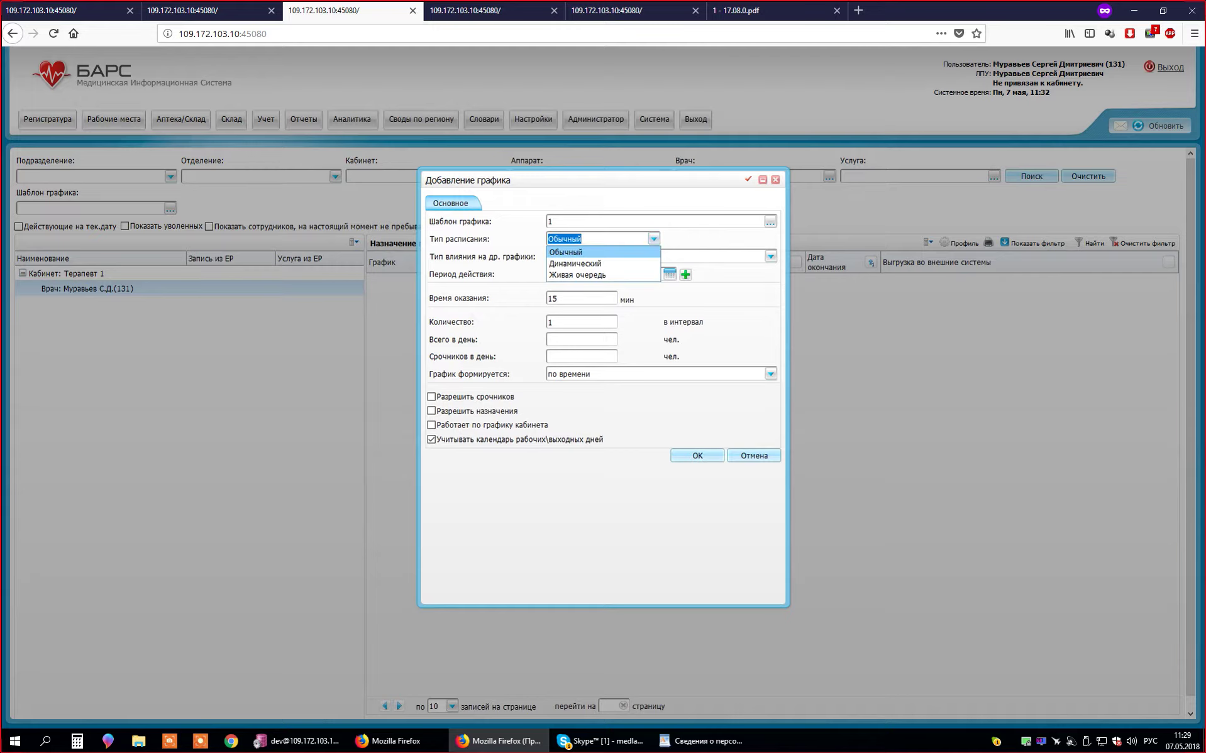
{"action": "left_click", "coordinate": [575, 263]}
{"action": "left_click", "coordinate": [481, 325]}
{"action": "left_click", "coordinate": [580, 327]}
{"action": "key", "text": "Return"}
{"action": "left_click", "coordinate": [580, 327]}
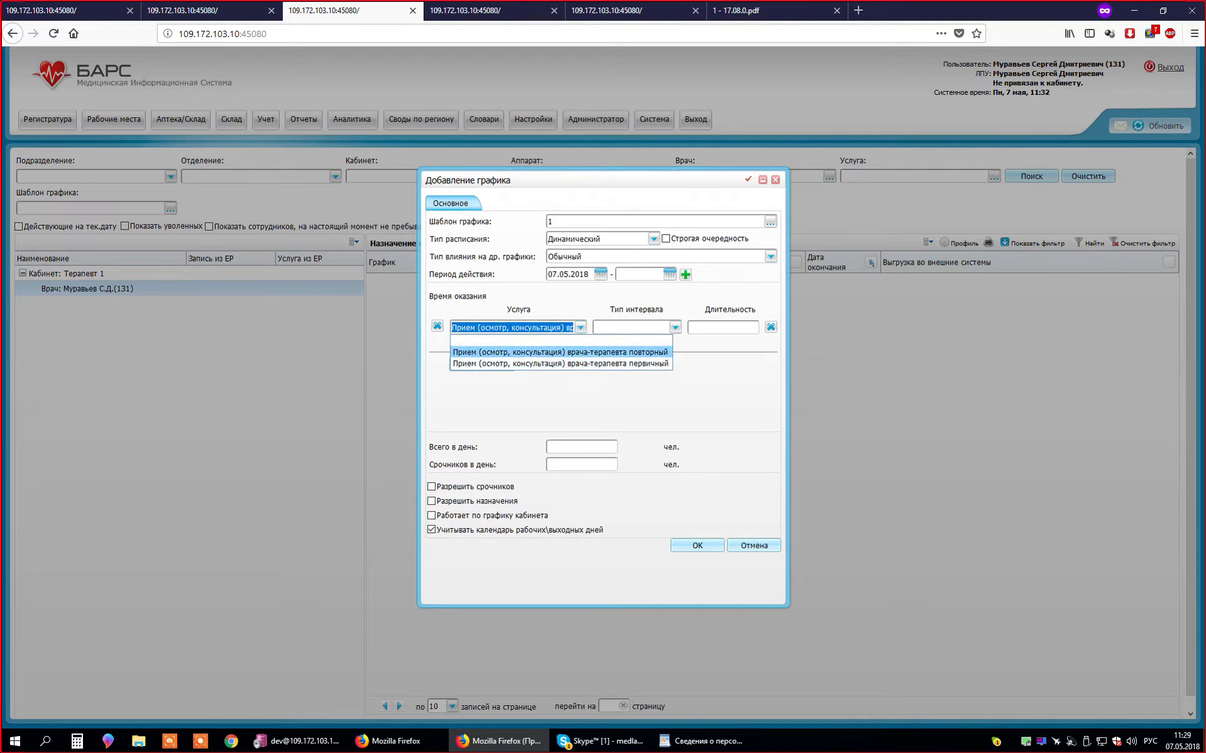
{"action": "key", "text": "Return"}
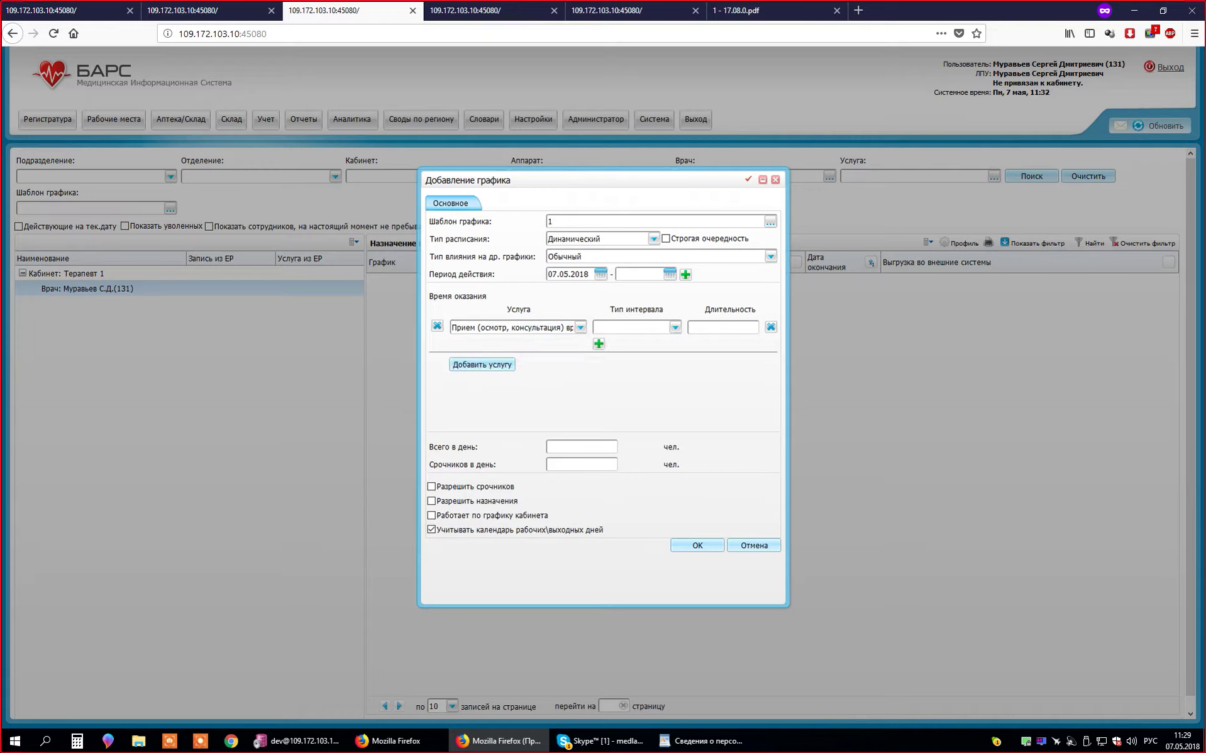
{"action": "left_click", "coordinate": [580, 327]}
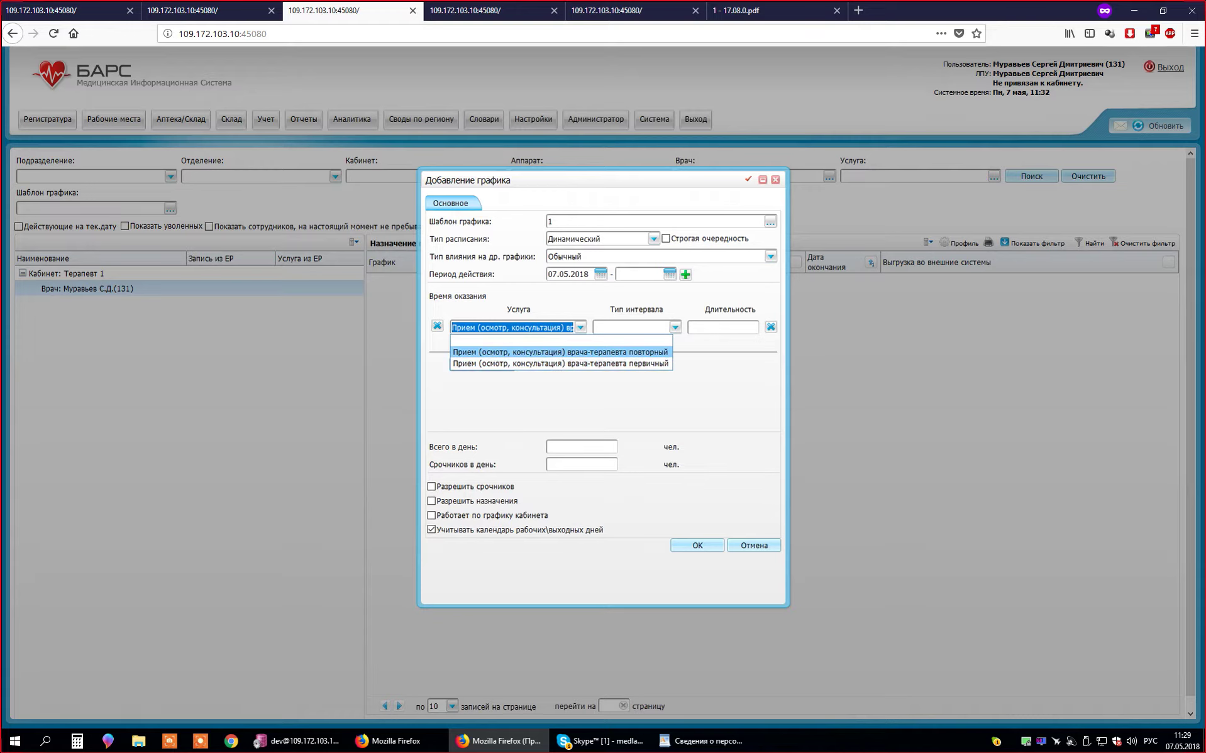
- Set the service row's interval type to Общий instead of Все
{"action": "left_click", "coordinate": [559, 363]}
{"action": "left_click", "coordinate": [674, 327]}
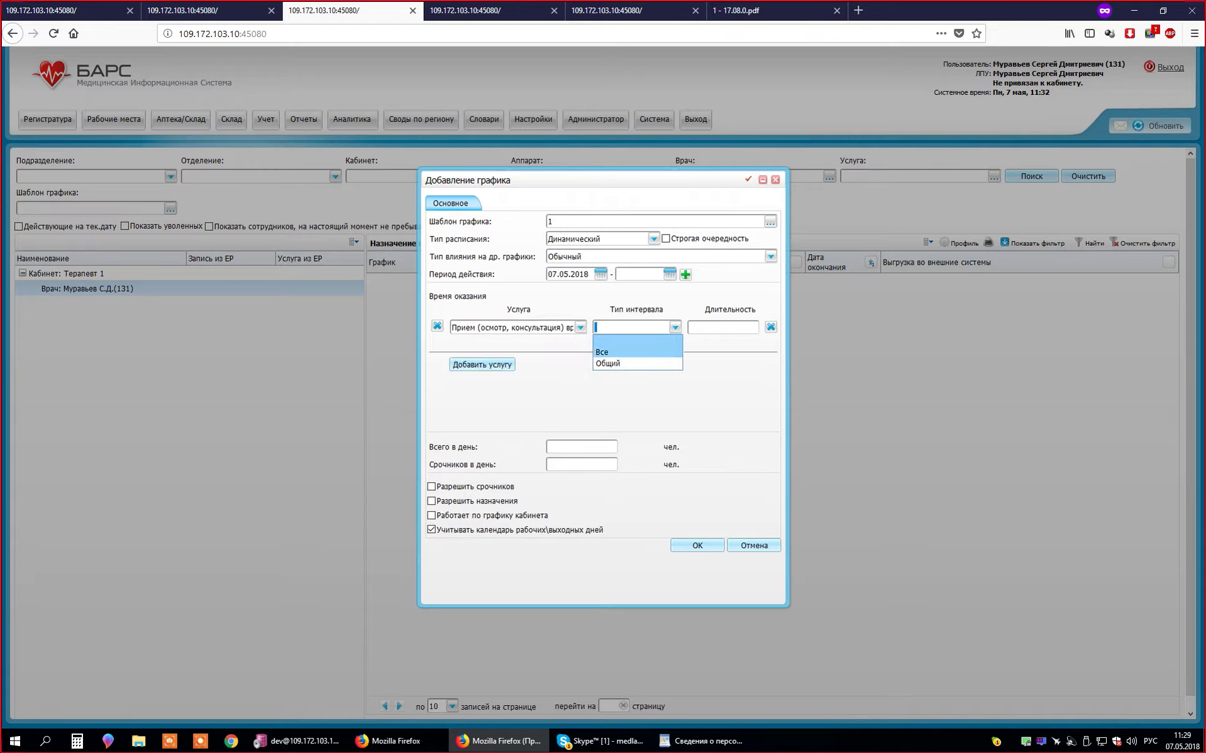
{"action": "left_click", "coordinate": [675, 327]}
{"action": "left_click", "coordinate": [675, 327]}
{"action": "key", "text": "Return"}
{"action": "left_click", "coordinate": [674, 327]}
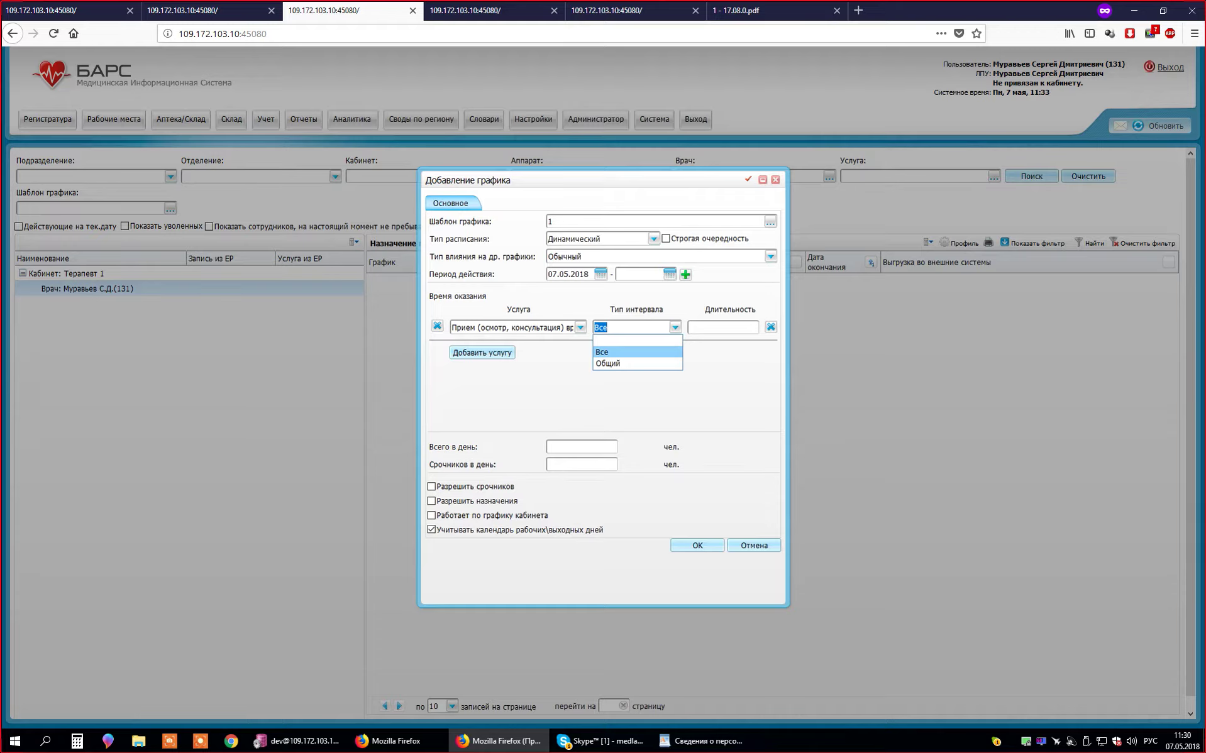
{"action": "key", "text": "Down"}
{"action": "key", "text": "Return"}
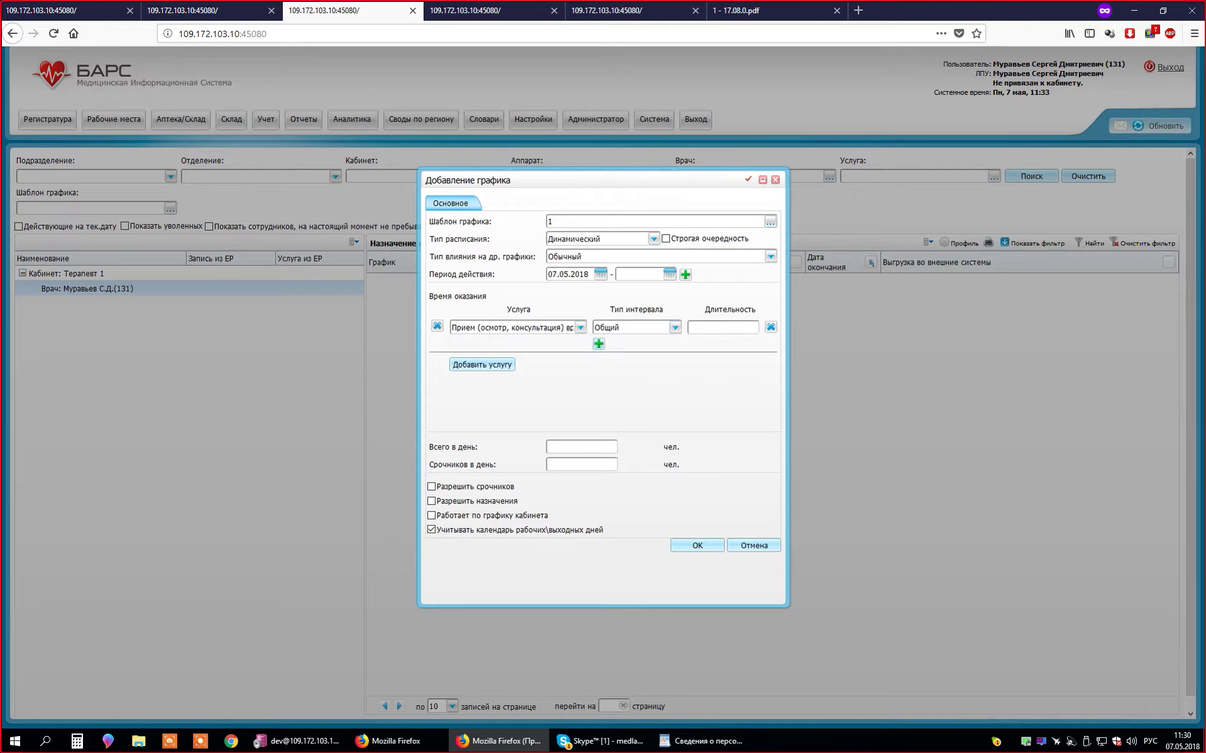
- Add a second Общий interval row, then delete it, leaving one row
{"action": "key", "text": "Return"}
{"action": "key", "text": "Down"}
{"action": "key", "text": "Down"}
{"action": "key", "text": "Up"}
{"action": "key", "text": "Down"}
{"action": "key", "text": "Return"}
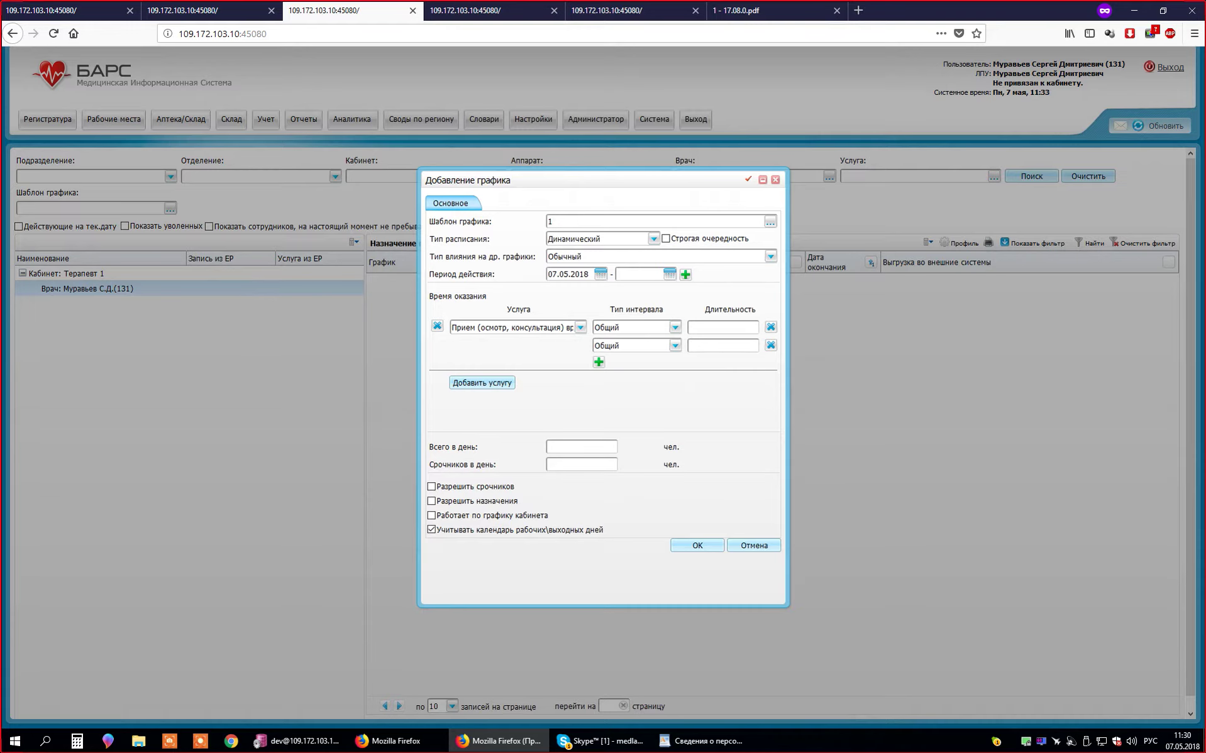
{"action": "left_click", "coordinate": [770, 345]}
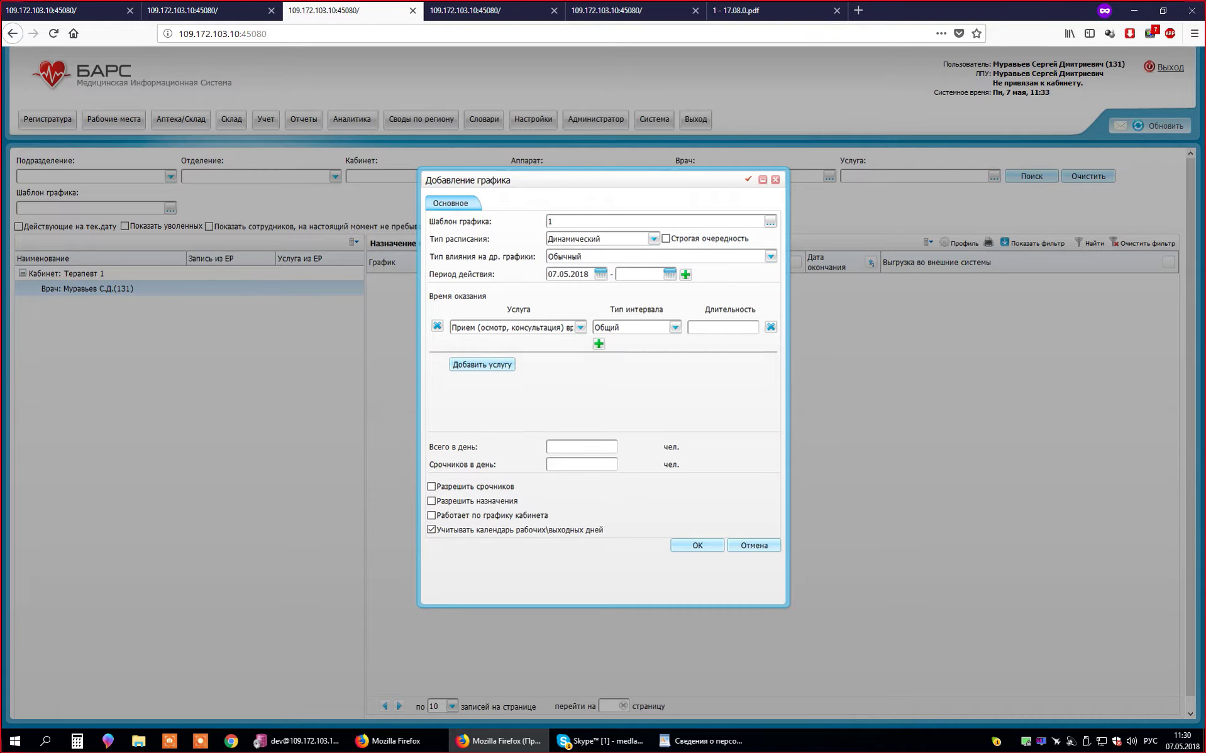
- Keep the consultation service's Общий interval and set its duration to 20
{"action": "left_click", "coordinate": [675, 327]}
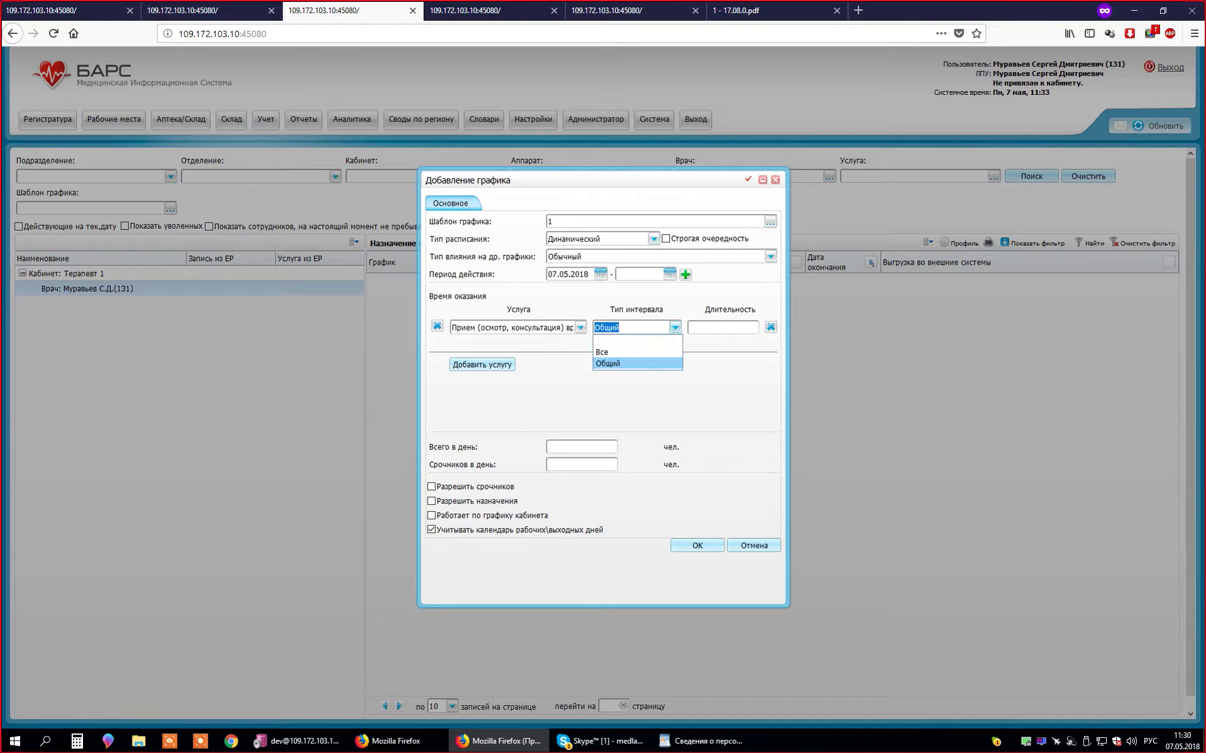
{"action": "left_click", "coordinate": [675, 327]}
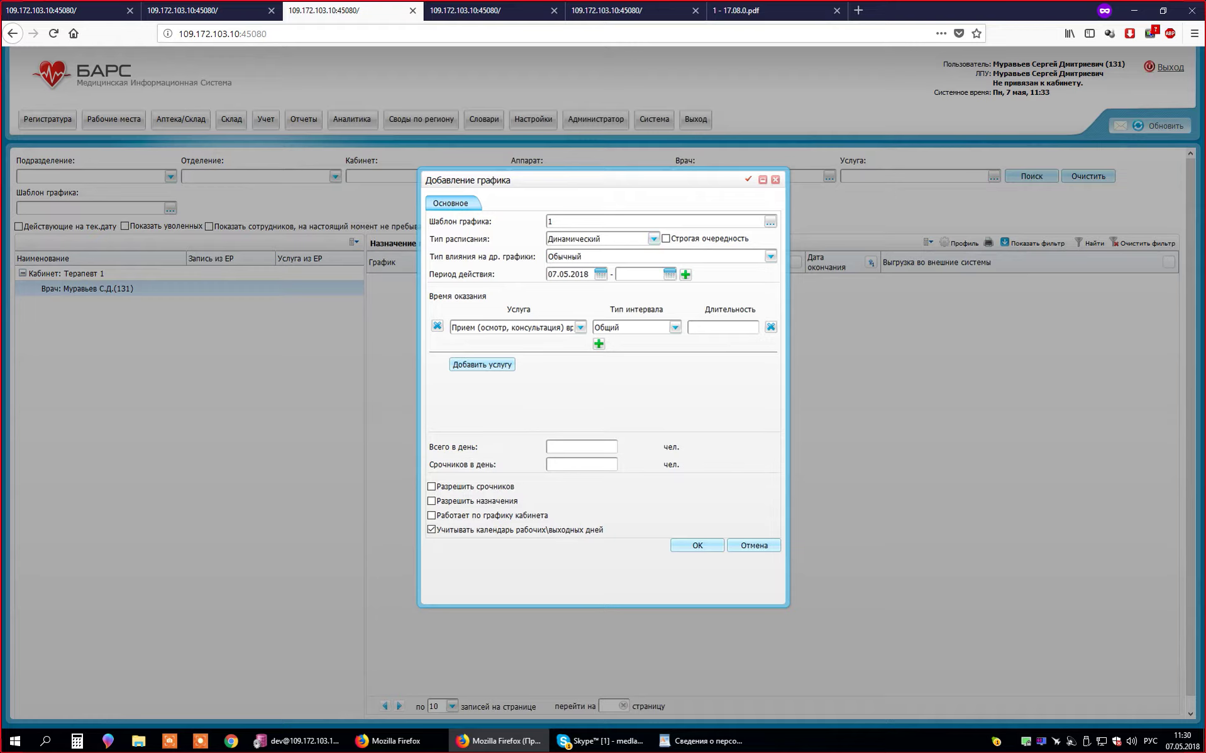
{"action": "left_click", "coordinate": [579, 327]}
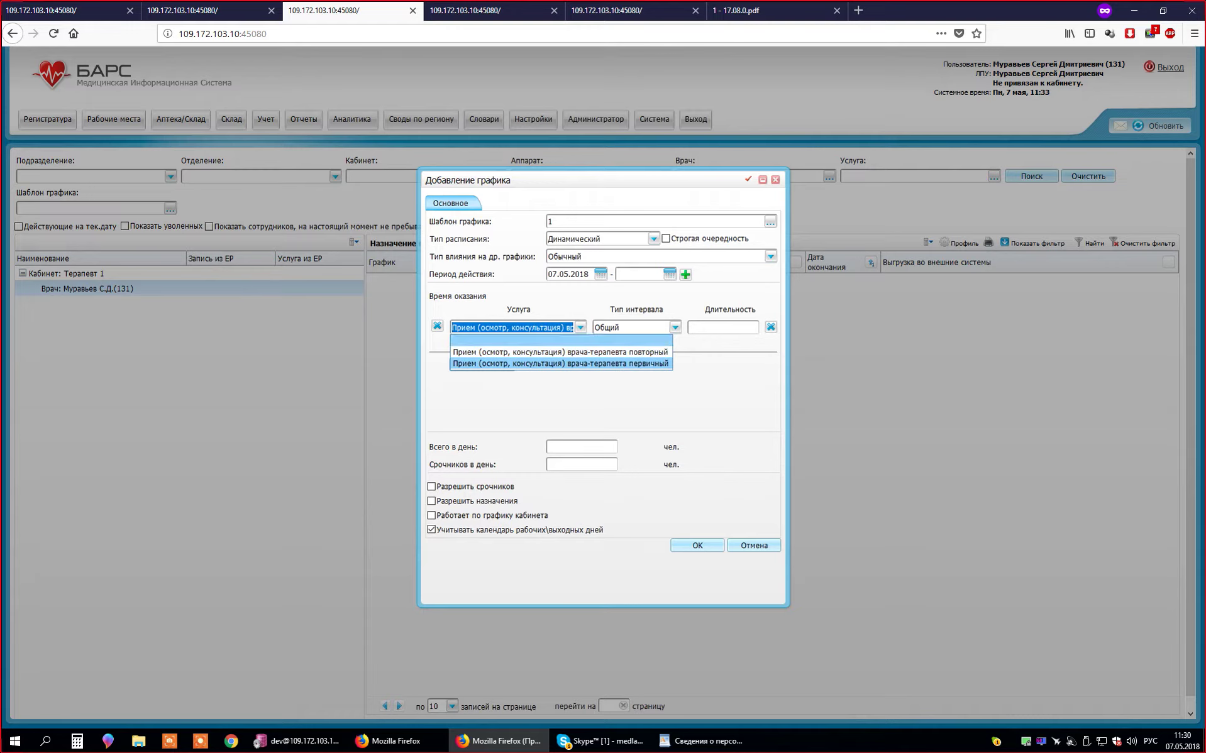
{"action": "key", "text": "Return"}
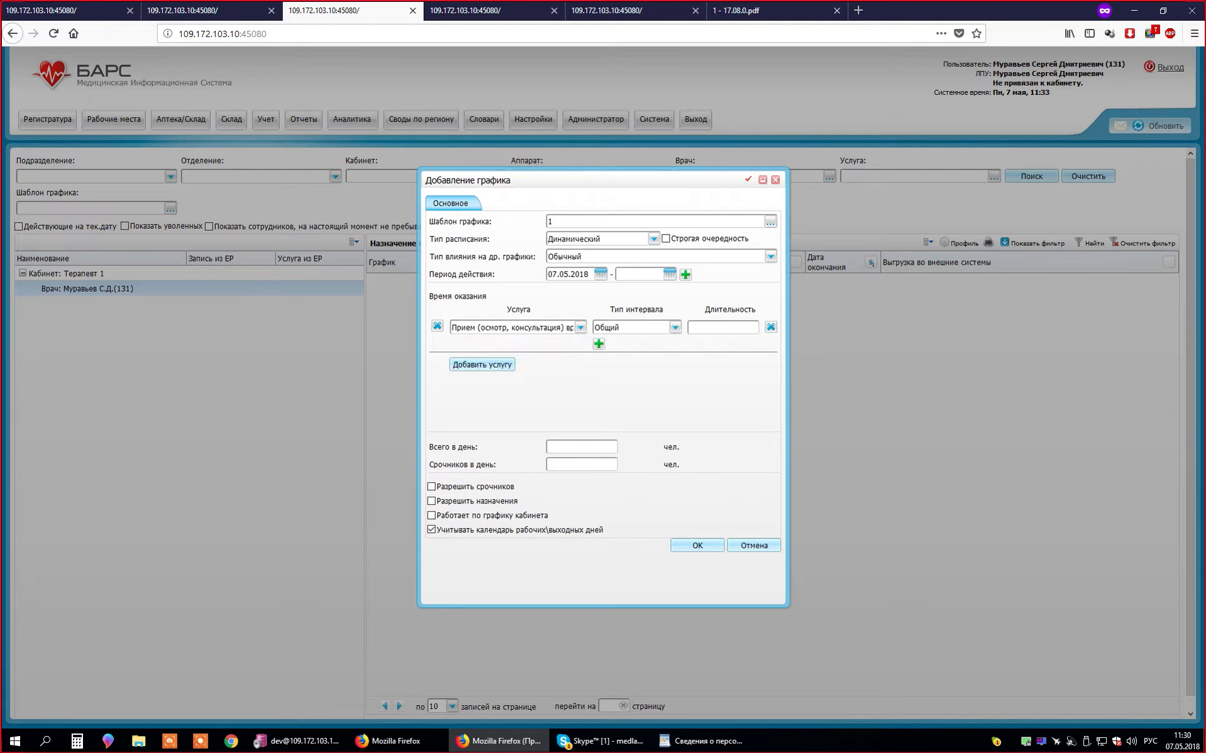
{"action": "type", "text": "2"}
- Add a second Прием (осмотр, консультация) service with an Общий interval of duration 15
{"action": "key", "text": "Tab"}
{"action": "key", "text": "Return"}
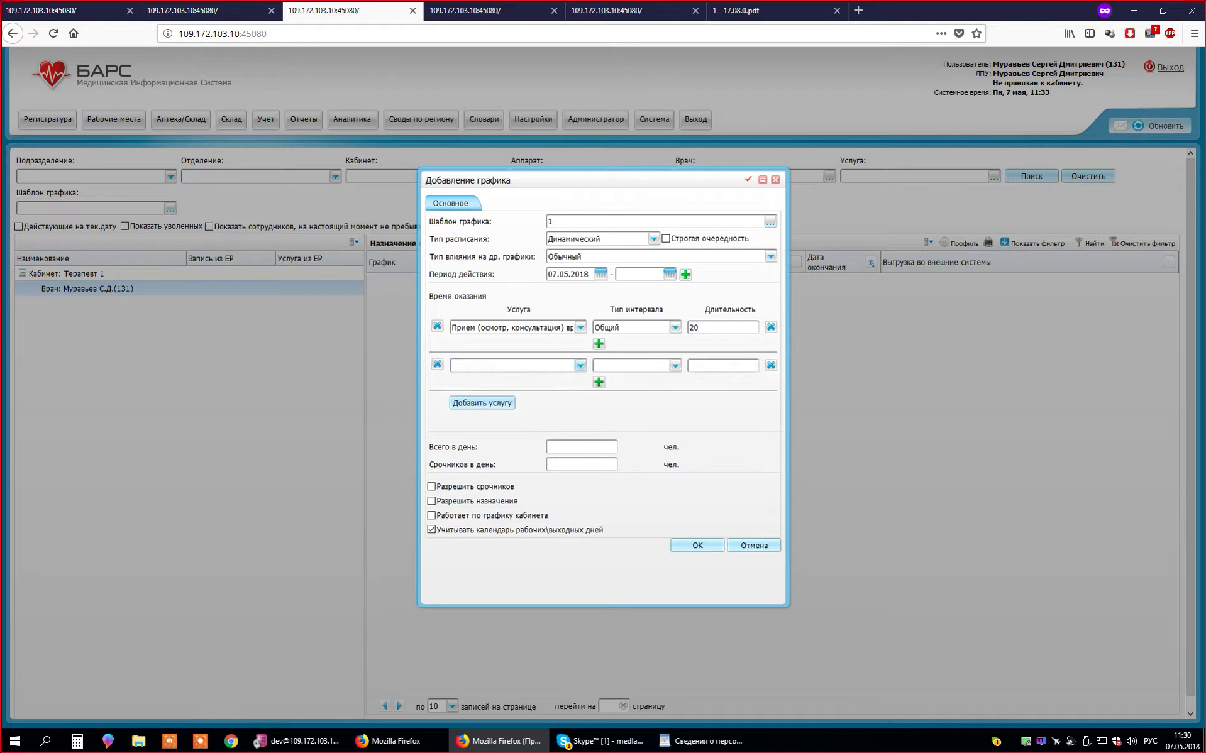
{"action": "key", "text": "Down"}
{"action": "key", "text": "Up"}
{"action": "key", "text": "Return"}
{"action": "key", "text": "Tab"}
{"action": "key", "text": "Down"}
{"action": "key", "text": "Return"}
{"action": "type", "text": "15"}
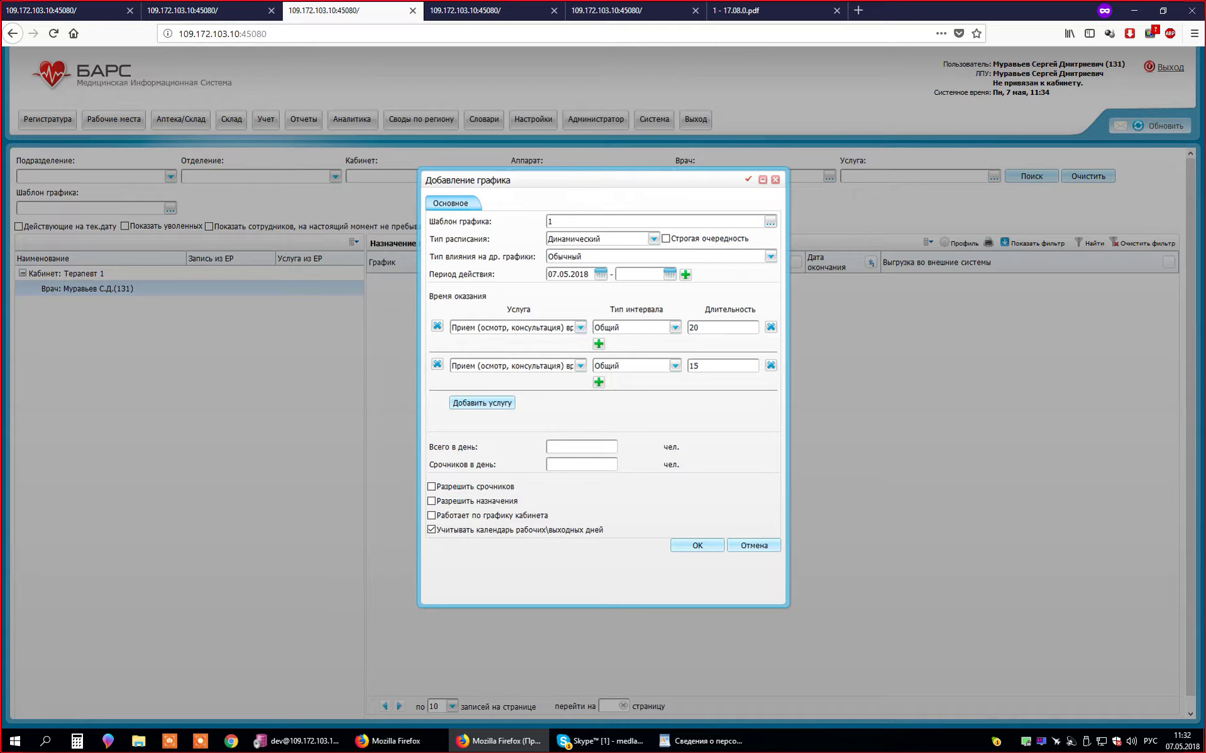
- Switch the schedule type to Живая очередь with an Общий interval of duration 15
{"action": "left_click", "coordinate": [654, 239]}
{"action": "left_click", "coordinate": [598, 275]}
{"action": "left_click", "coordinate": [674, 327]}
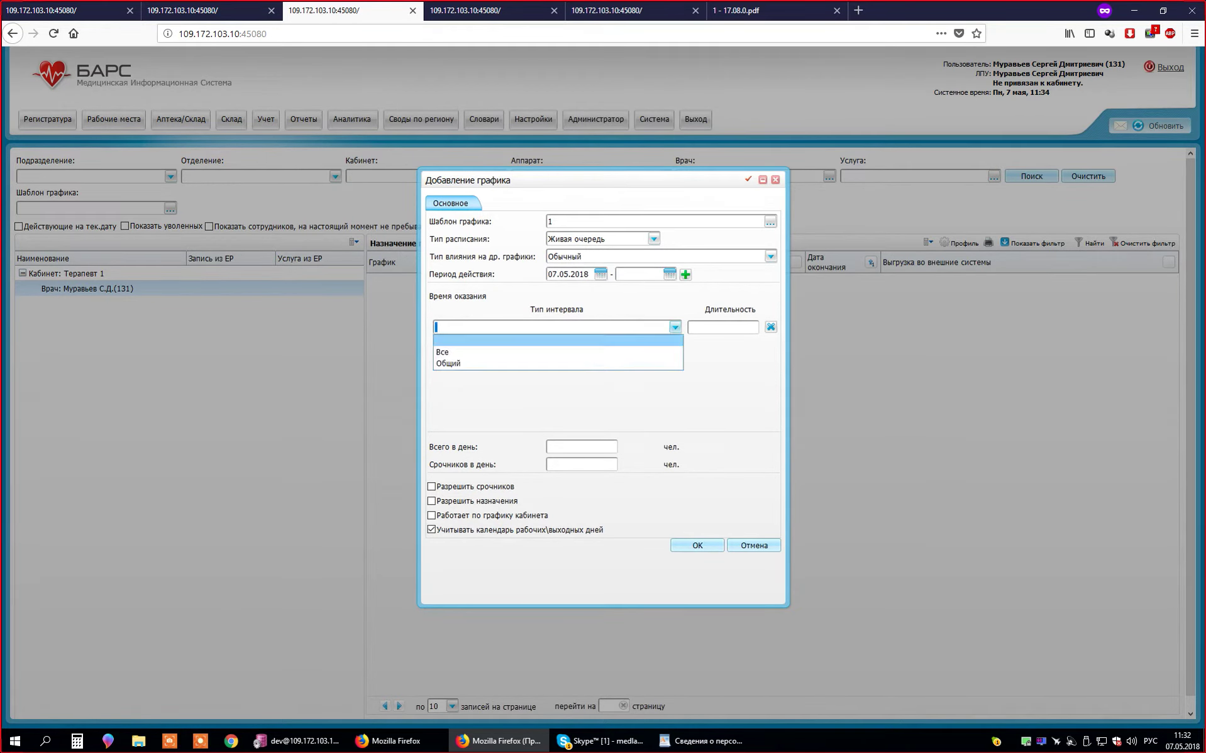
{"action": "left_click", "coordinate": [661, 365]}
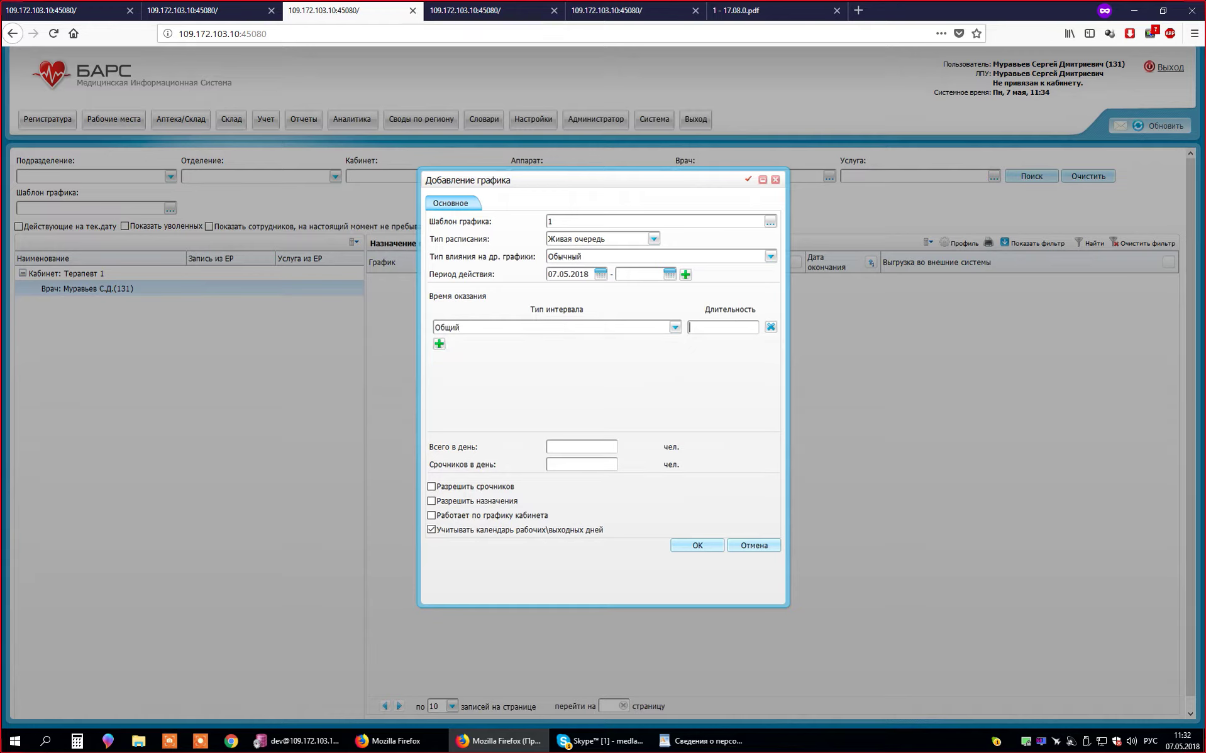
{"action": "type", "text": "15"}
- Switch back to Обычный with a 15-minute service time and 1 patient per interval
{"action": "left_click", "coordinate": [654, 238]}
{"action": "left_click", "coordinate": [566, 252]}
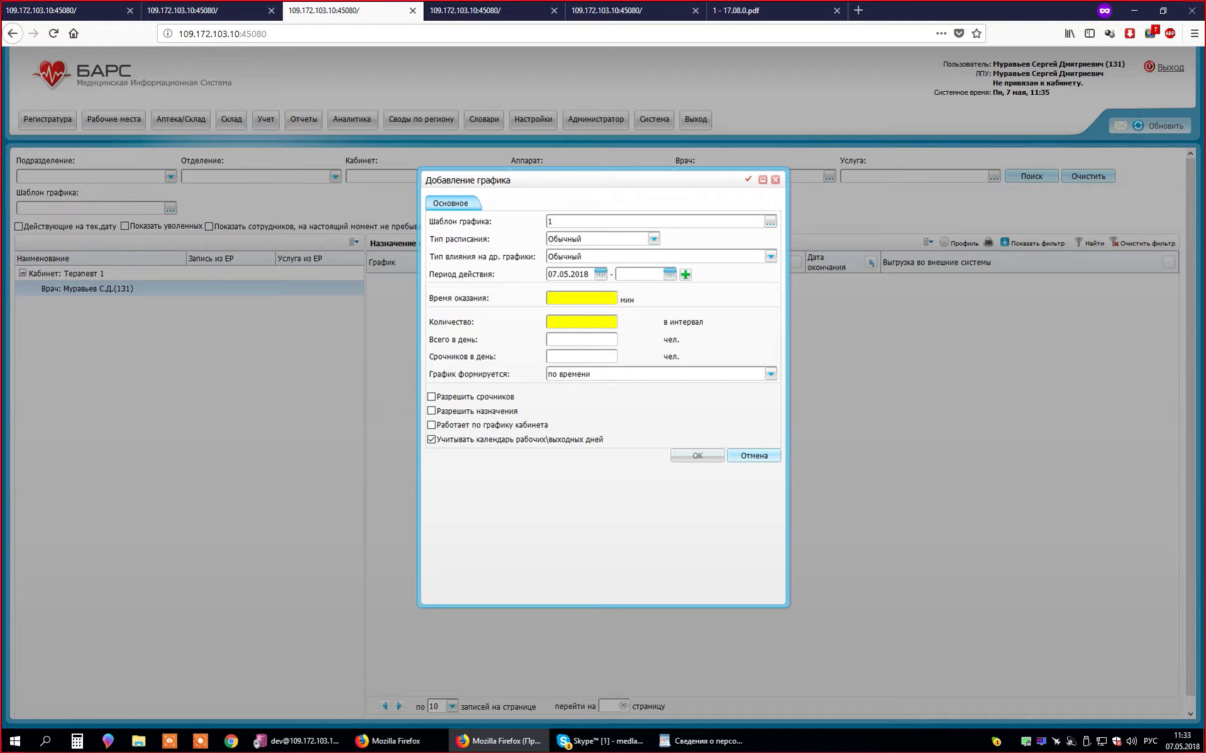
{"action": "left_click", "coordinate": [581, 298]}
{"action": "type", "text": "15"}
{"action": "left_click", "coordinate": [582, 322]}
{"action": "type", "text": "1"}
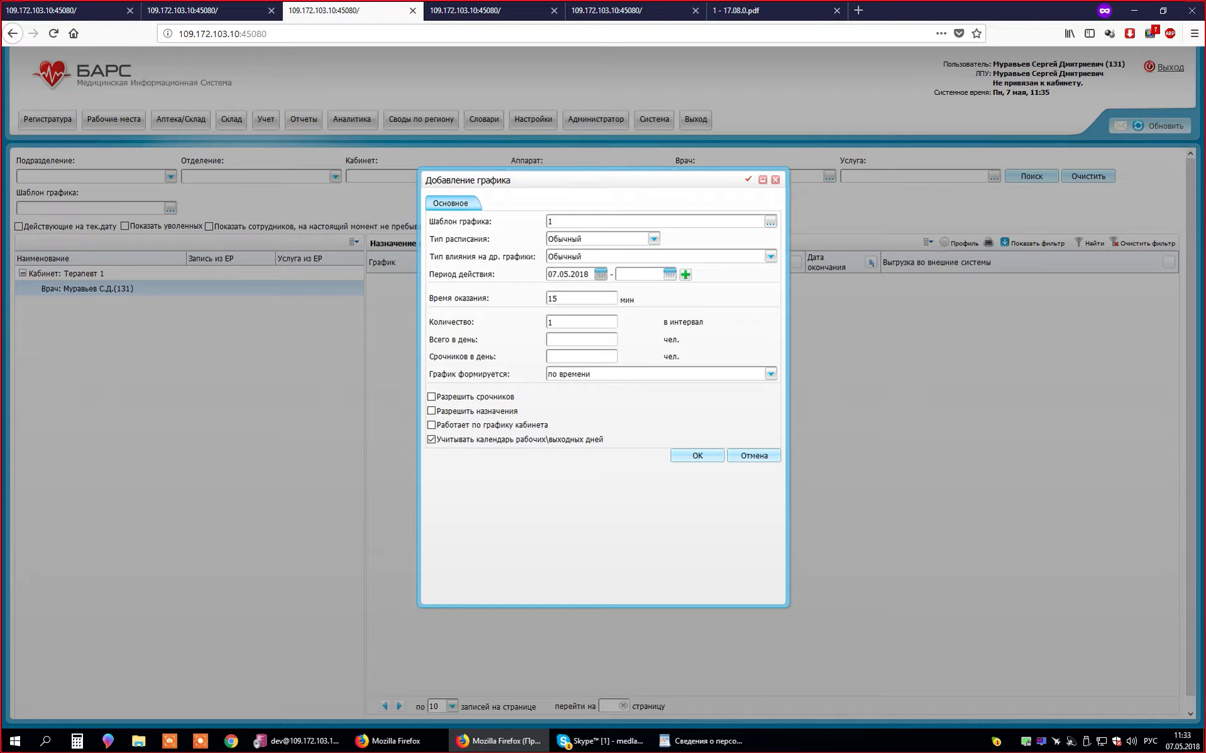
- Clear the 31.05.2018 end date to leave the period open-ended, and tick Разрешить срочников
{"action": "left_click", "coordinate": [669, 274]}
{"action": "left_click", "coordinate": [697, 403]}
{"action": "left_click", "coordinate": [670, 274]}
{"action": "left_click", "coordinate": [697, 403]}
{"action": "left_click_drag", "start_coordinate": [622, 274], "coordinate": [618, 274]}
{"action": "double_click", "coordinate": [618, 275]}
{"action": "key", "text": "BackSpace"}
{"action": "key", "text": "BackSpace"}
{"action": "left_click", "coordinate": [582, 357]}
{"action": "left_click", "coordinate": [431, 397]}
{"action": "left_click", "coordinate": [770, 374]}
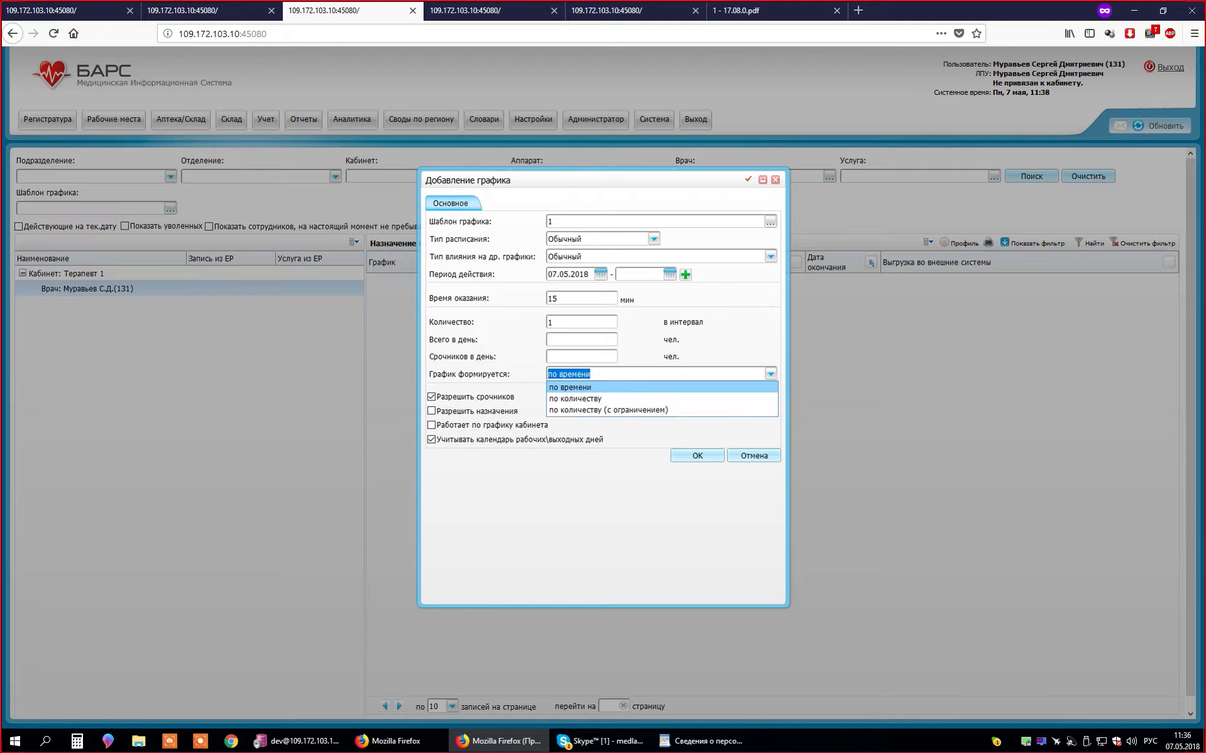
{"action": "left_click", "coordinate": [581, 322]}
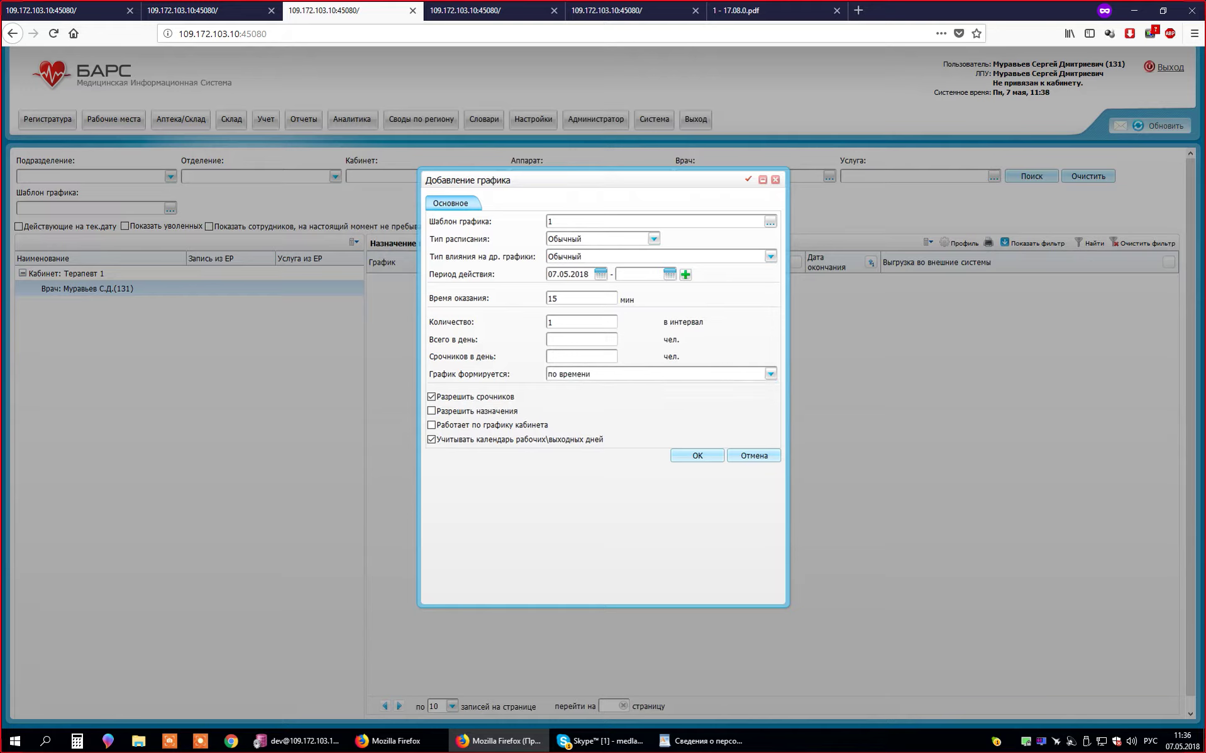
{"action": "left_click", "coordinate": [771, 373]}
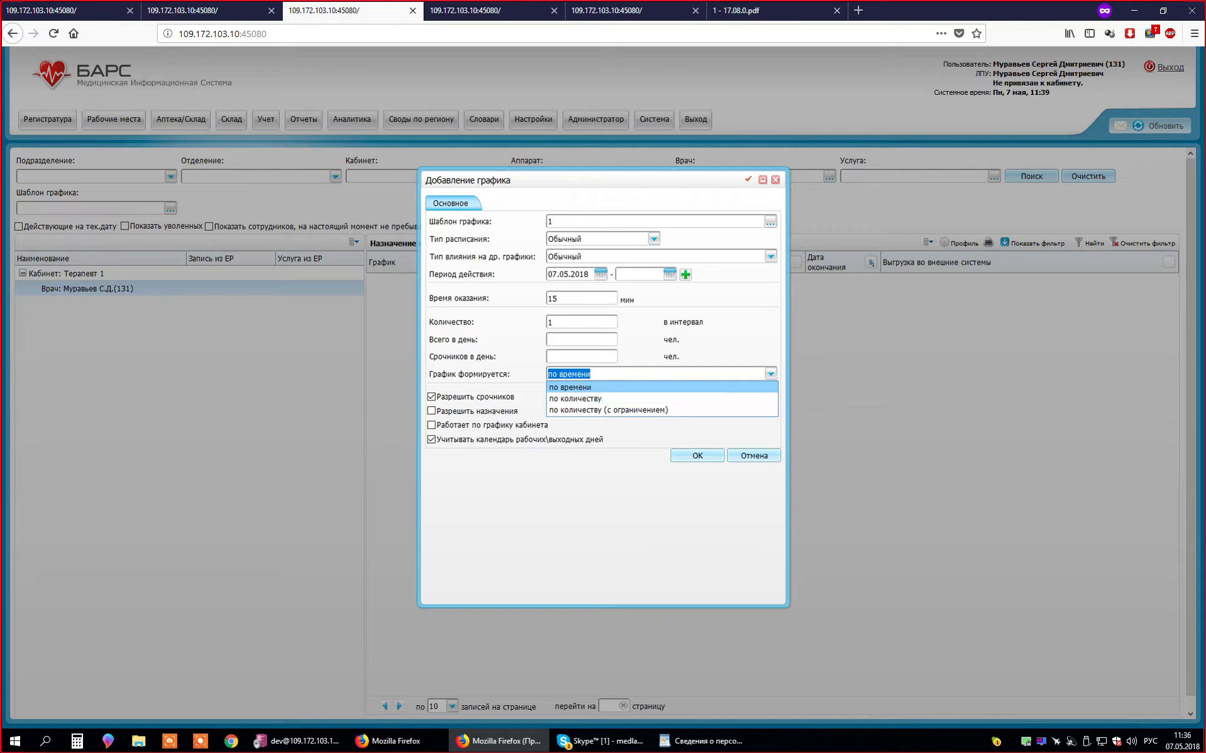
{"action": "left_click", "coordinate": [770, 374]}
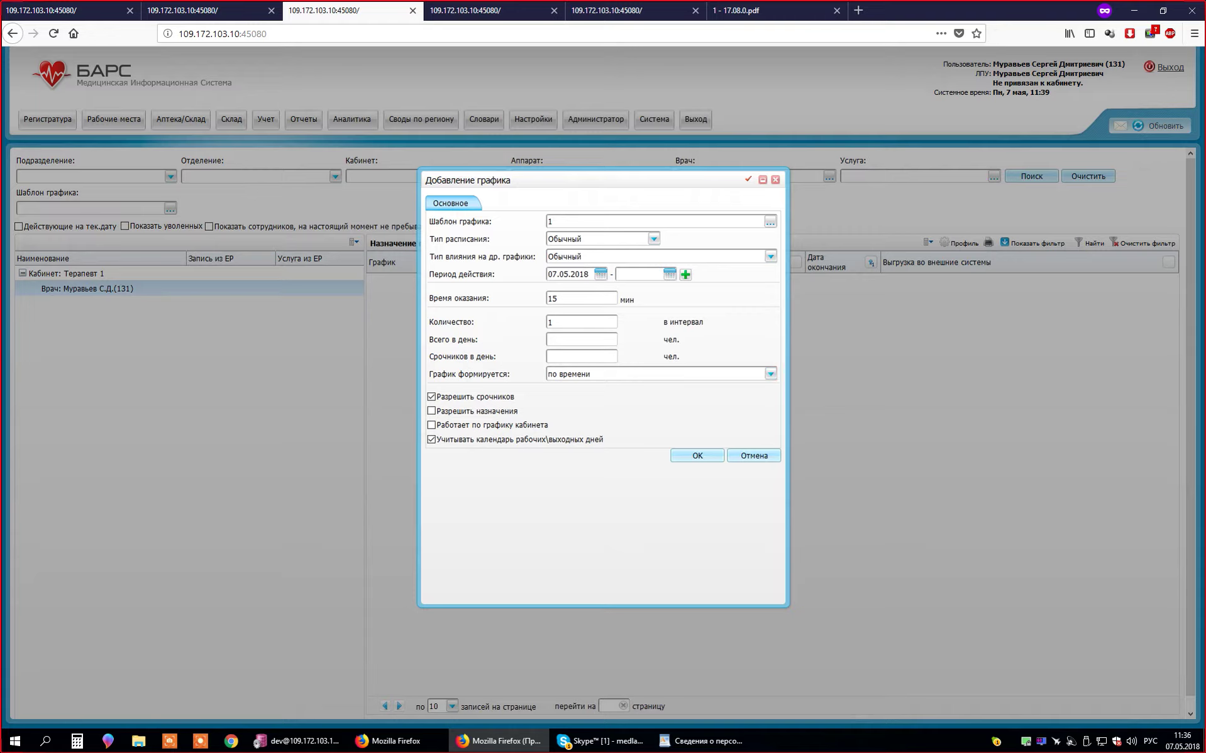
{"action": "left_click", "coordinate": [771, 374]}
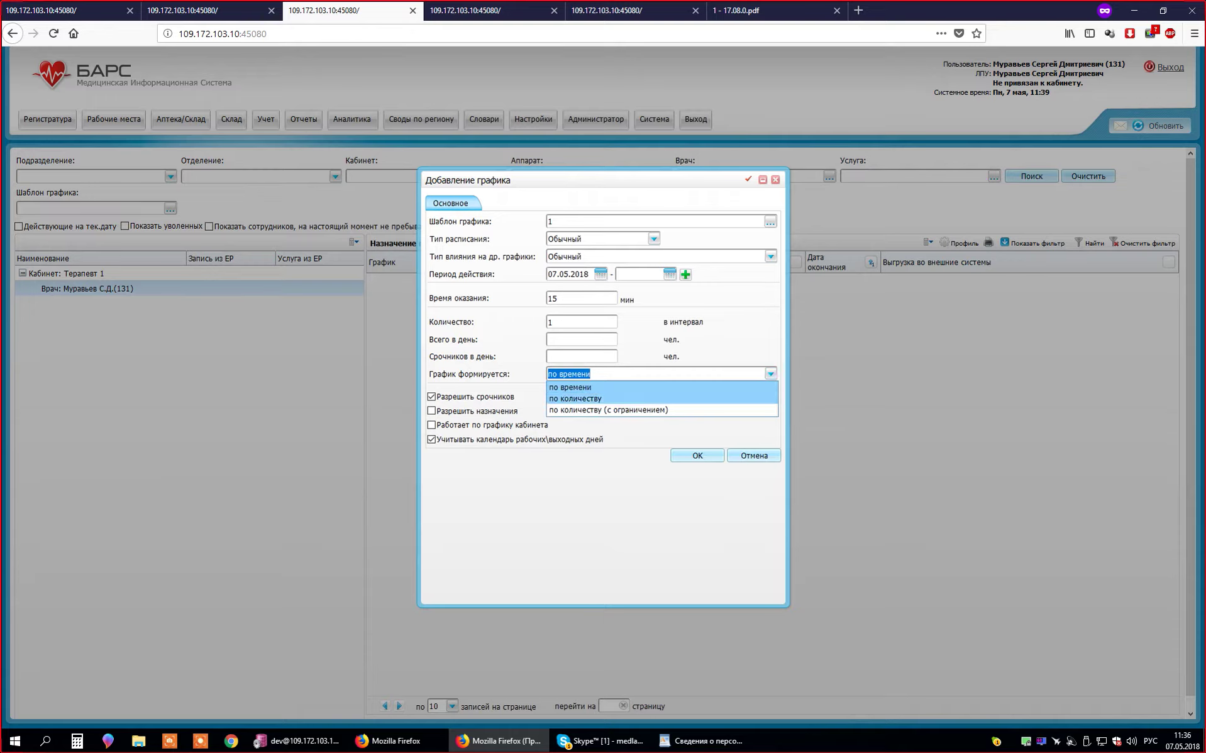
{"action": "key", "text": "Return"}
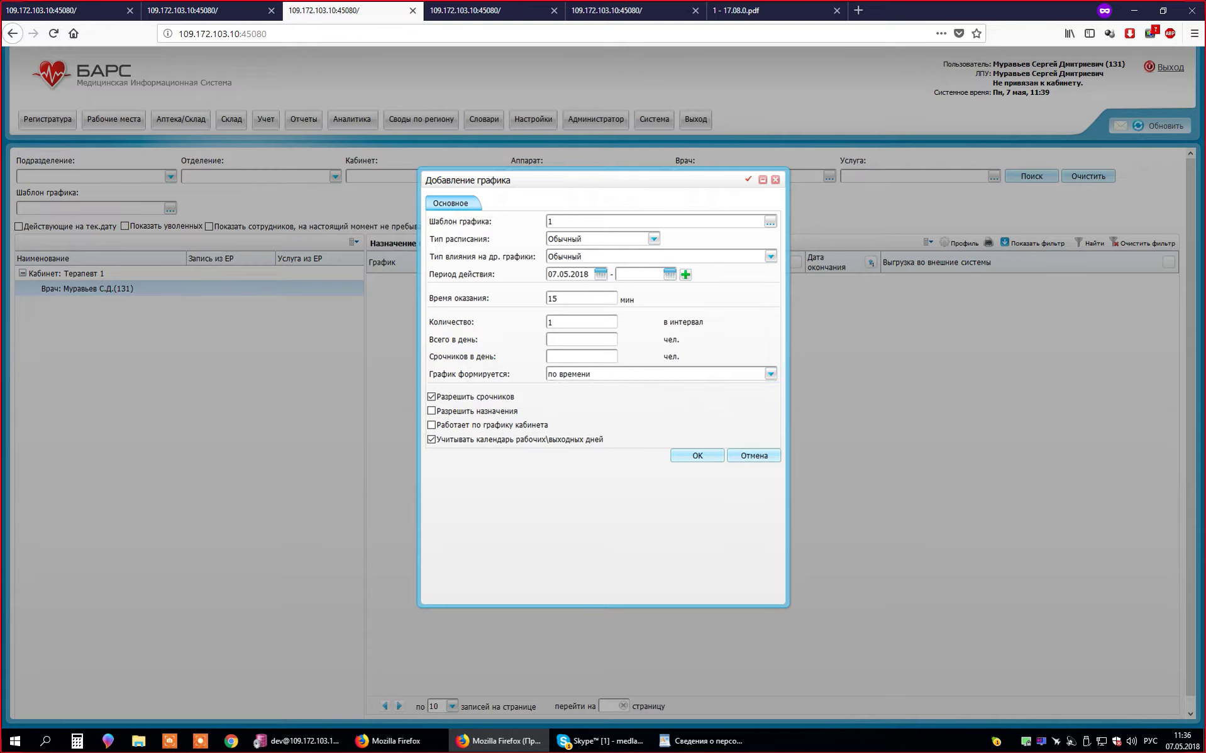
{"action": "left_click", "coordinate": [581, 321]}
{"action": "left_click", "coordinate": [582, 321]}
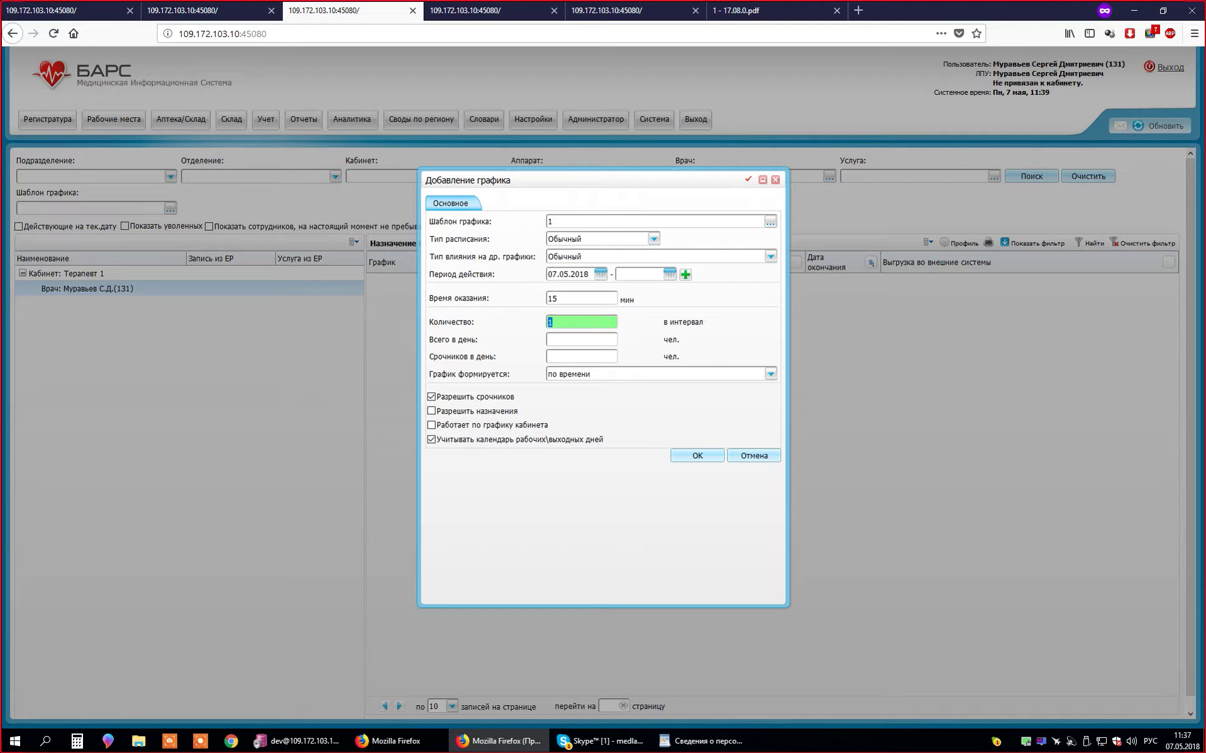